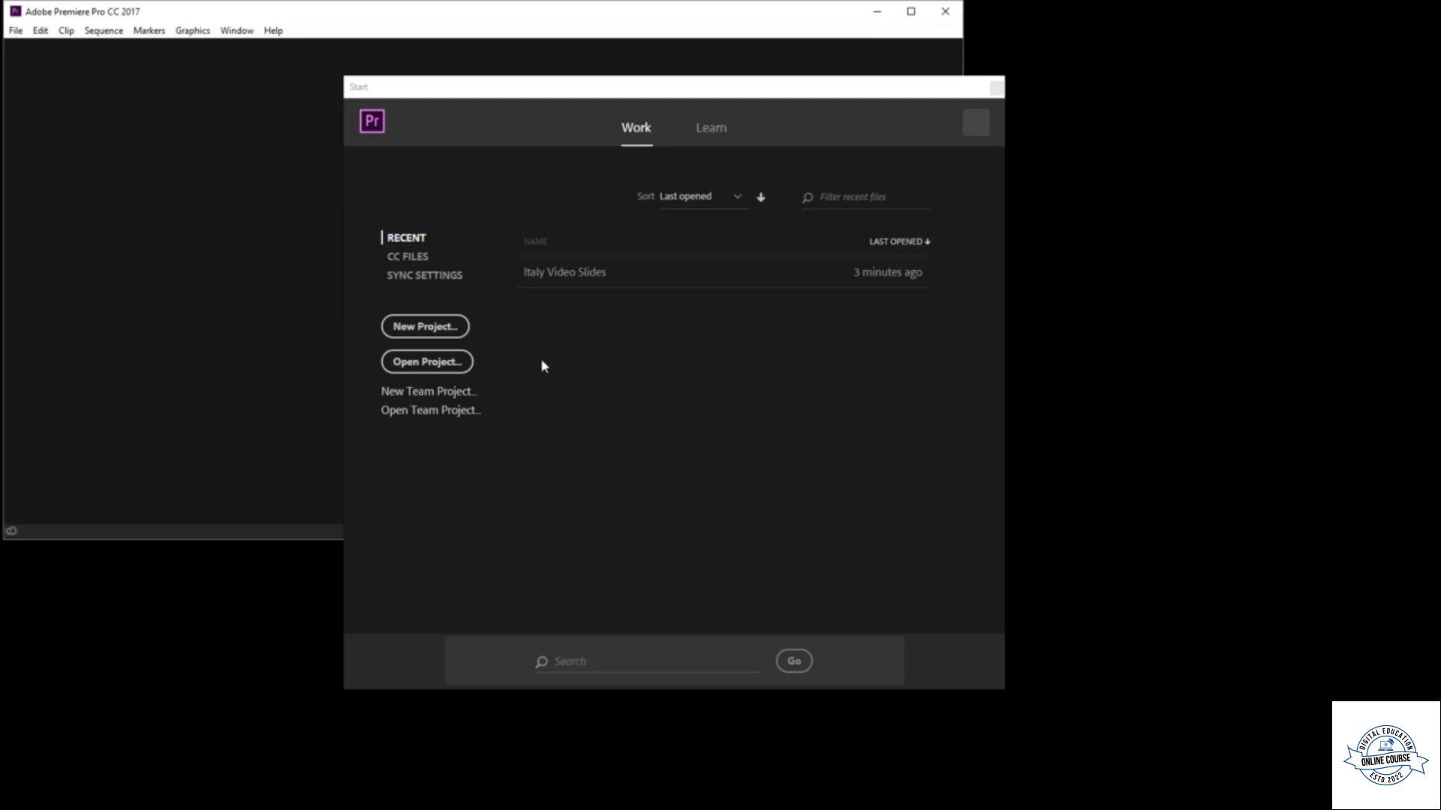
# - Create a new project named Video Slides, maximize the window and switch to the Editing workspace
pyautogui.click(423, 326)
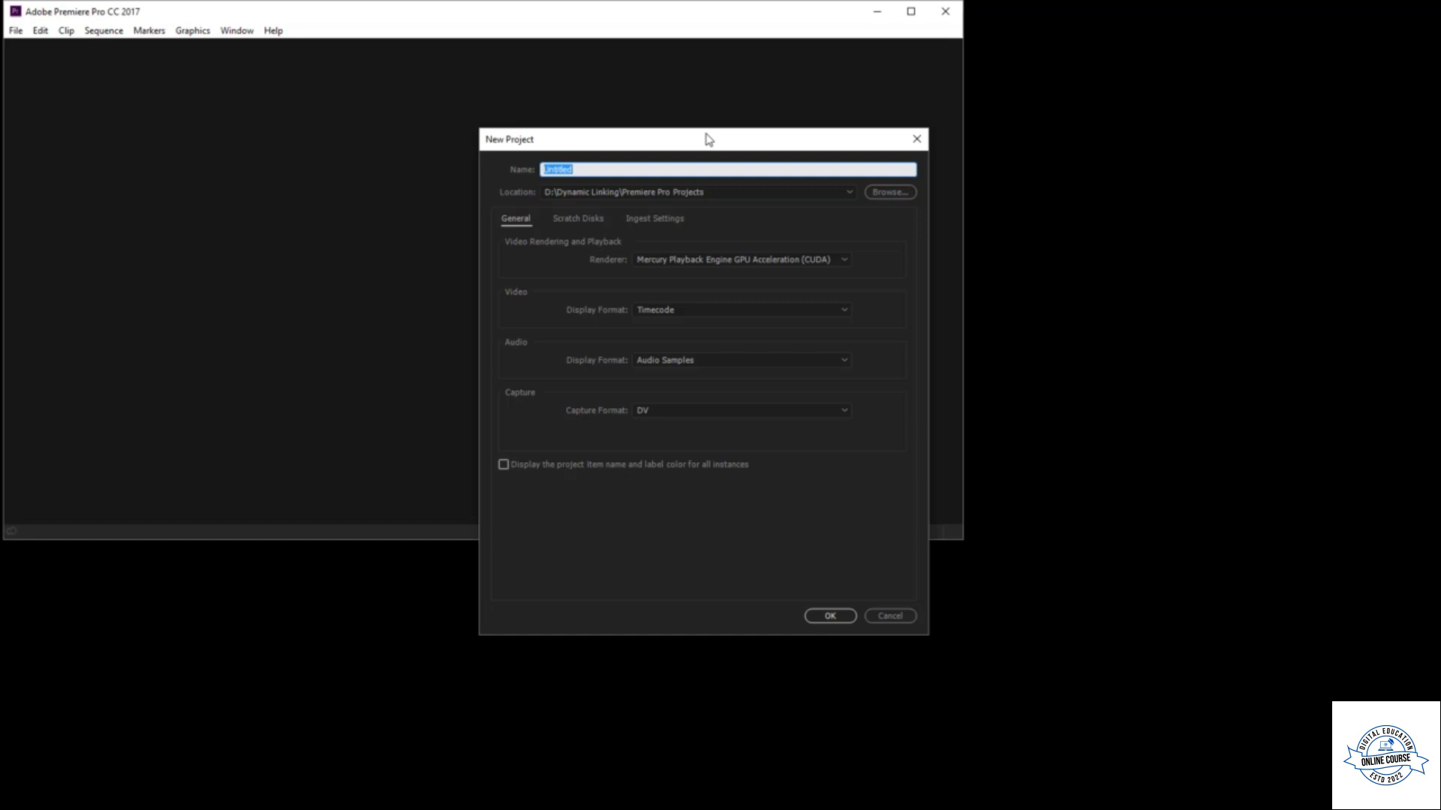
pyautogui.write('Video Slides')
pyautogui.click(816, 619)
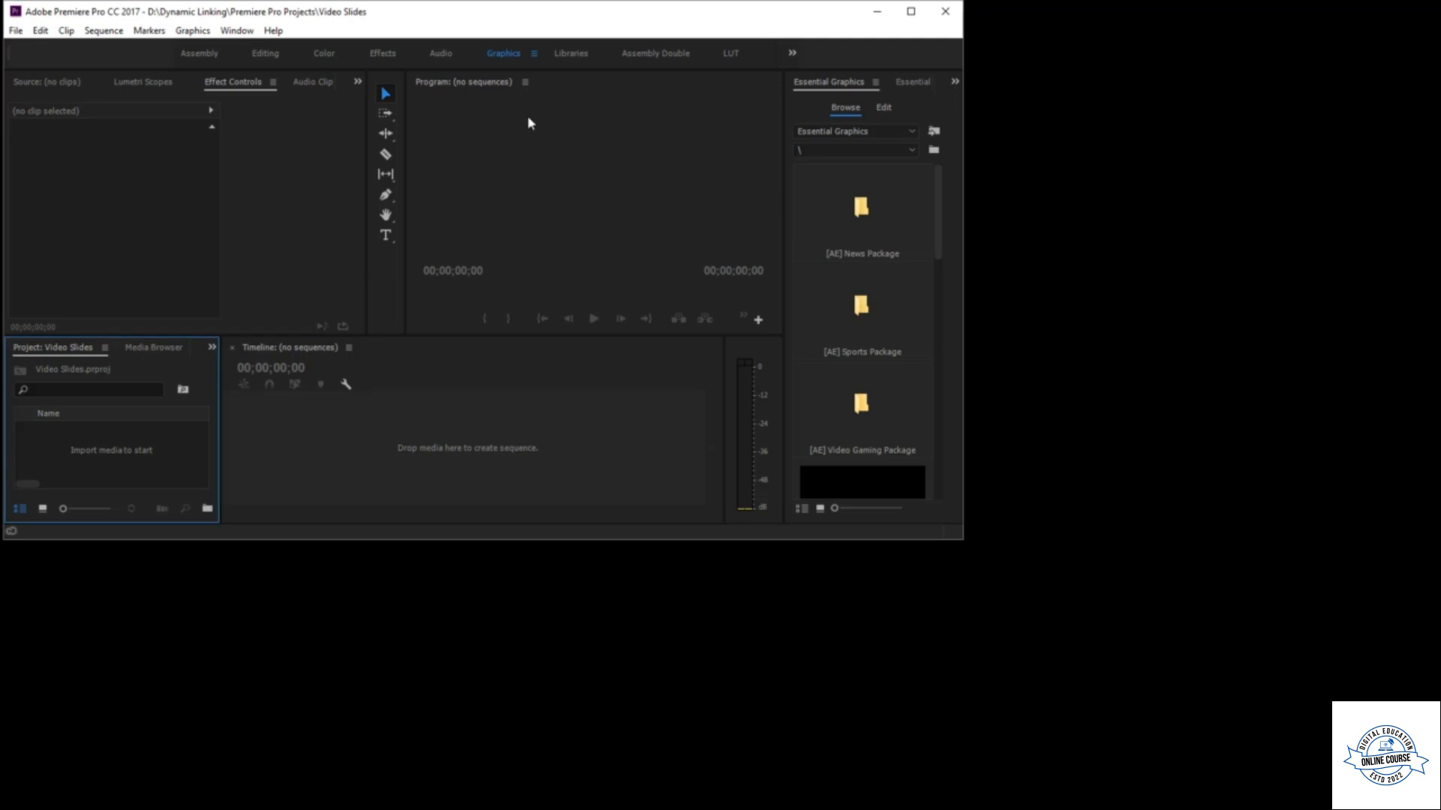
pyautogui.doubleClick(605, 11)
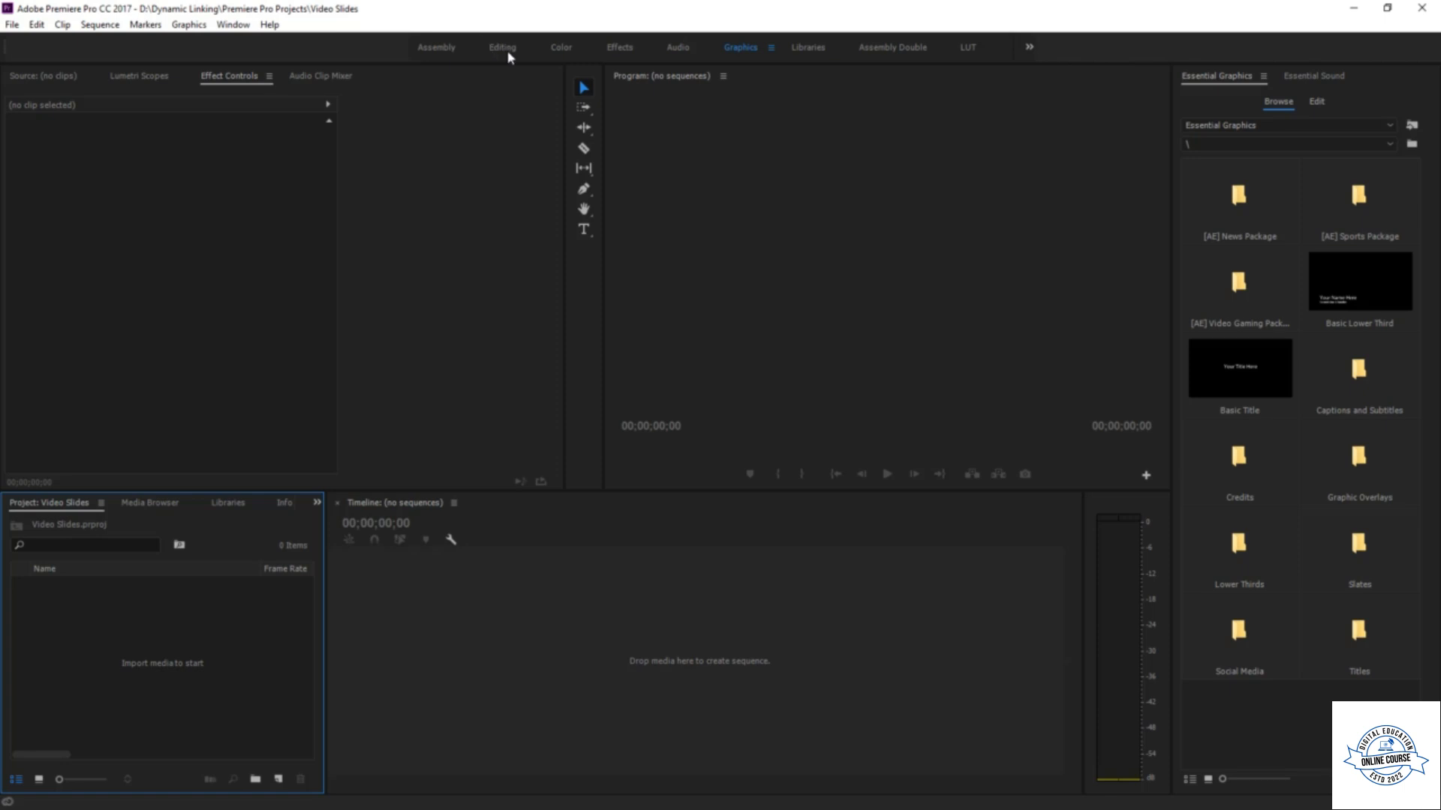
pyautogui.click(502, 49)
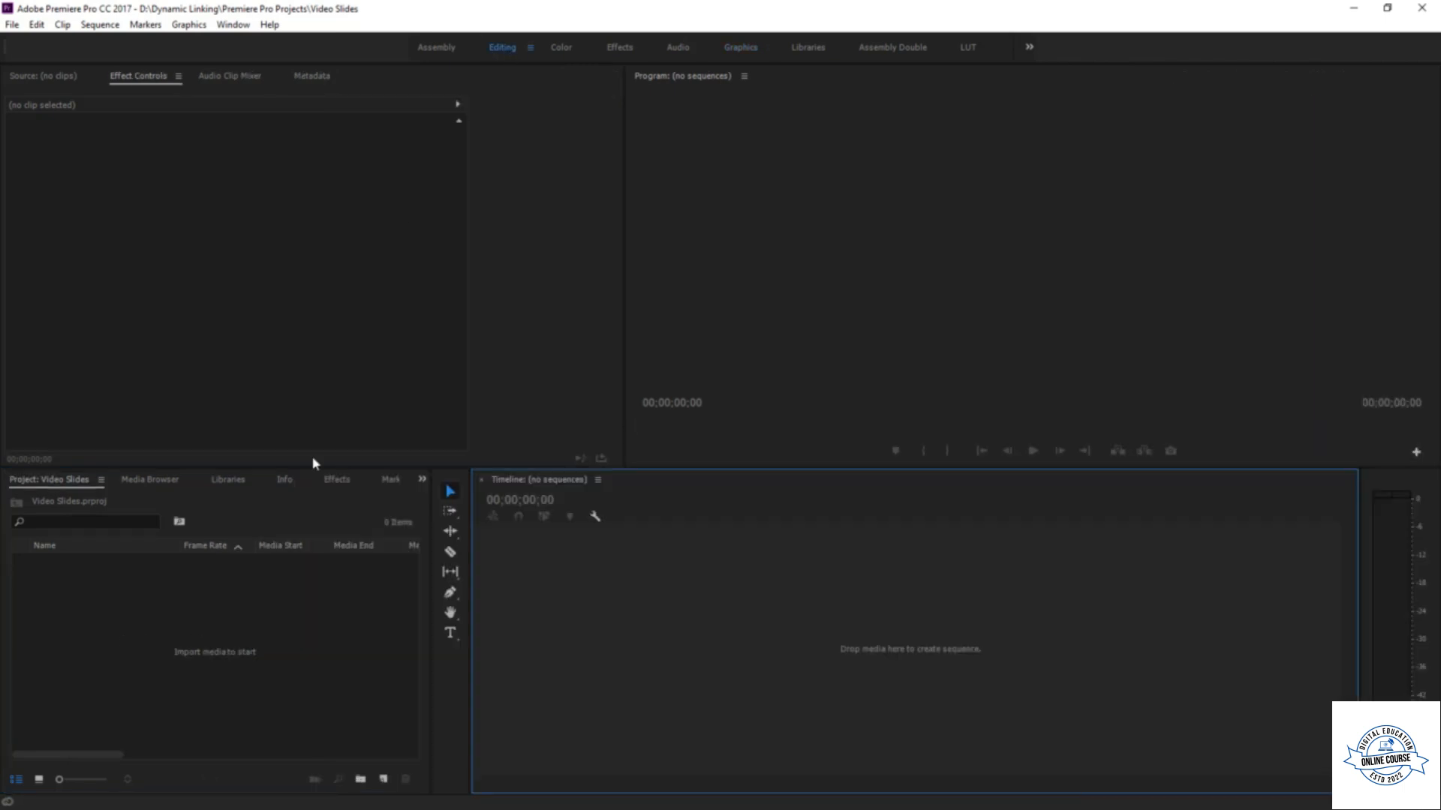
# - Import all ten video clips from the Videos folder in Dynamic Linking\Shared Media
pyautogui.rightClick(126, 640)
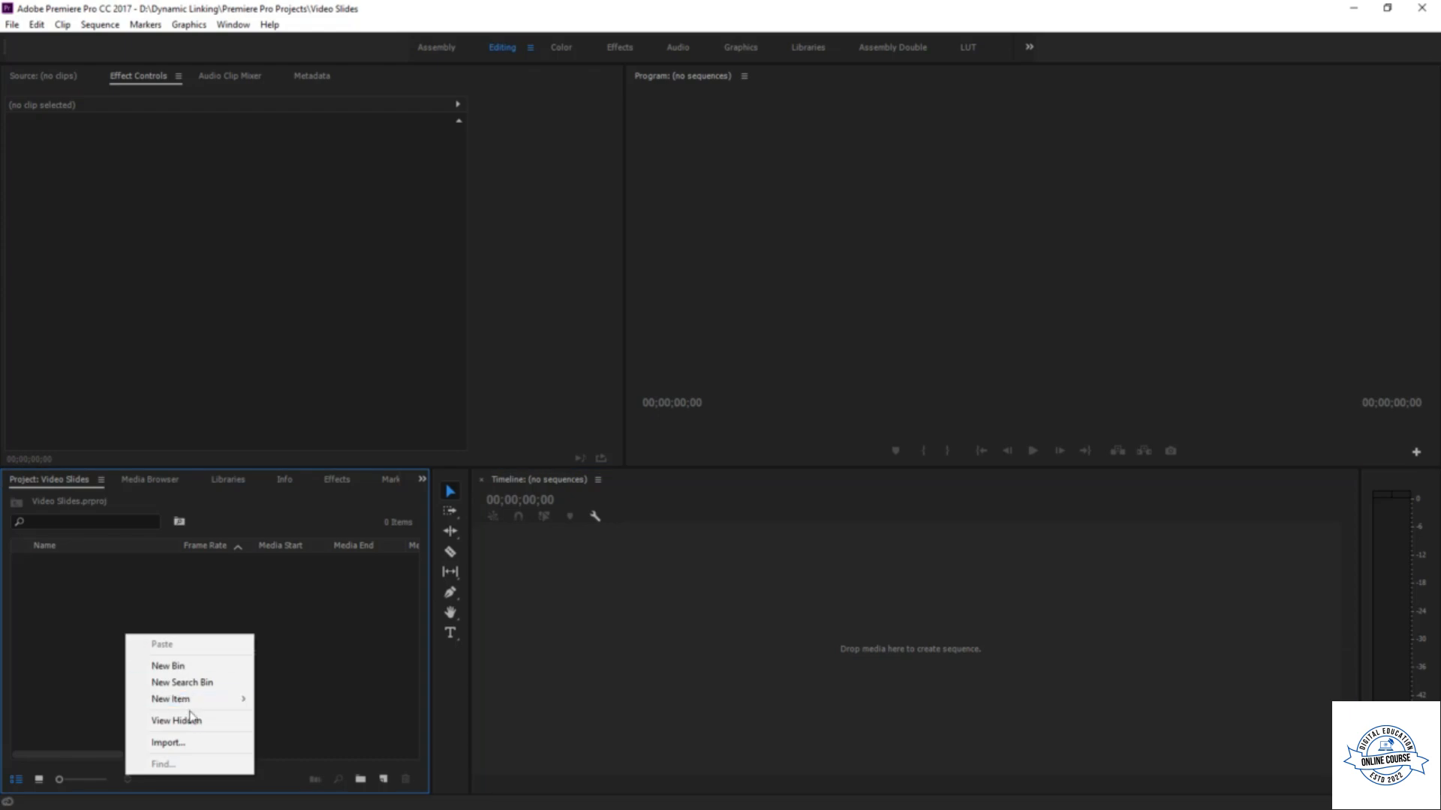
pyautogui.click(180, 743)
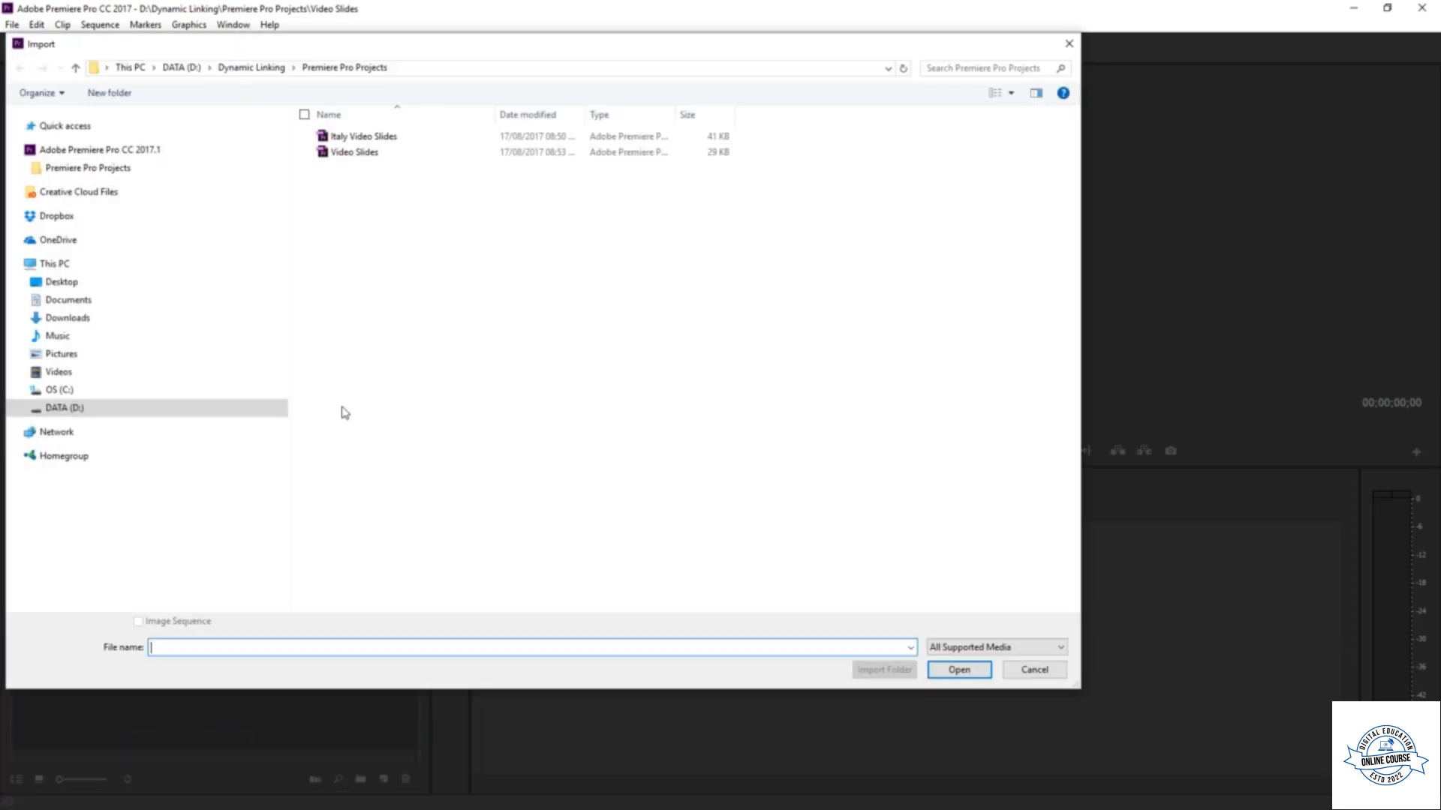
pyautogui.click(277, 69)
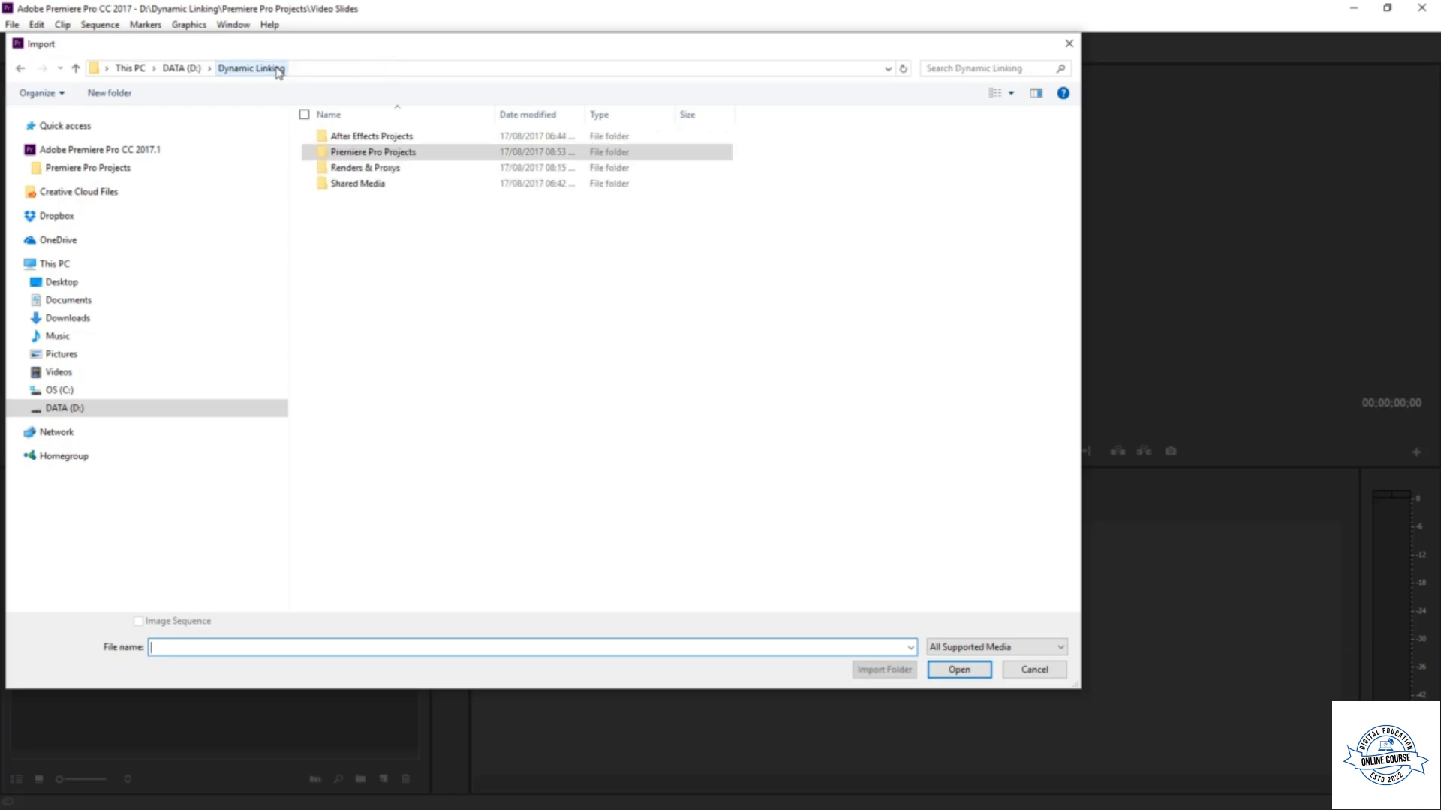
pyautogui.doubleClick(367, 183)
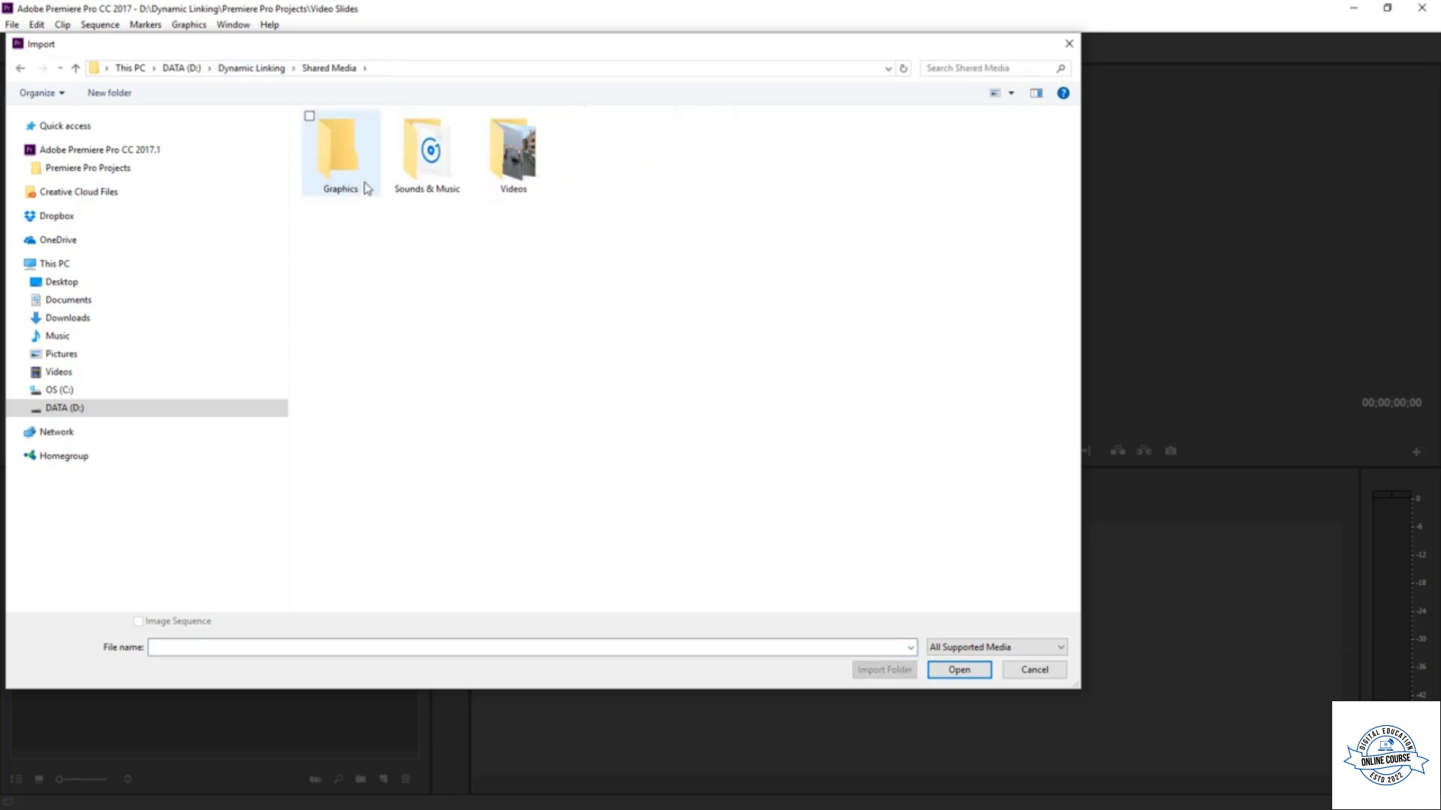
pyautogui.doubleClick(523, 186)
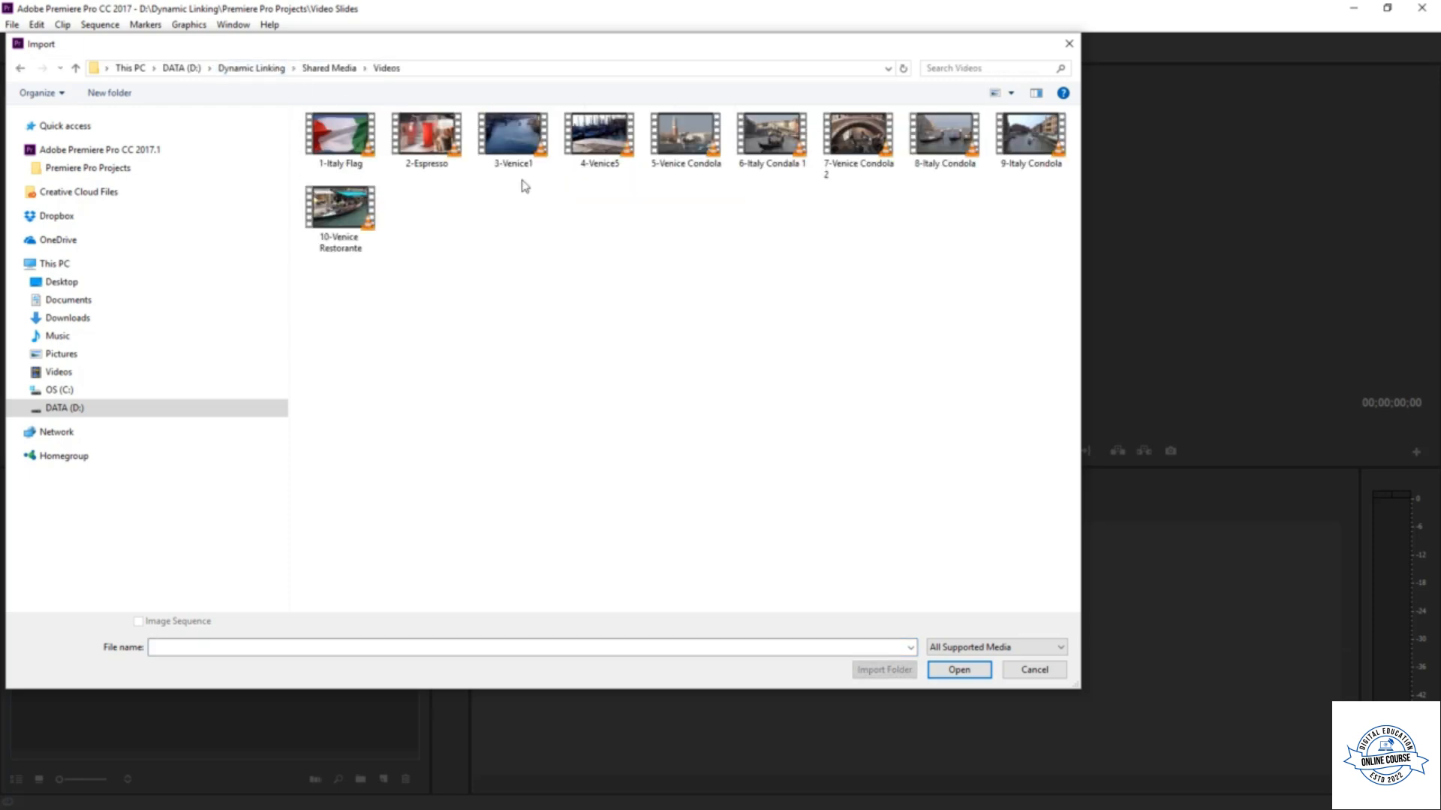
pyautogui.moveTo(353, 296); pyautogui.dragTo(1029, 132)
pyautogui.click(959, 669)
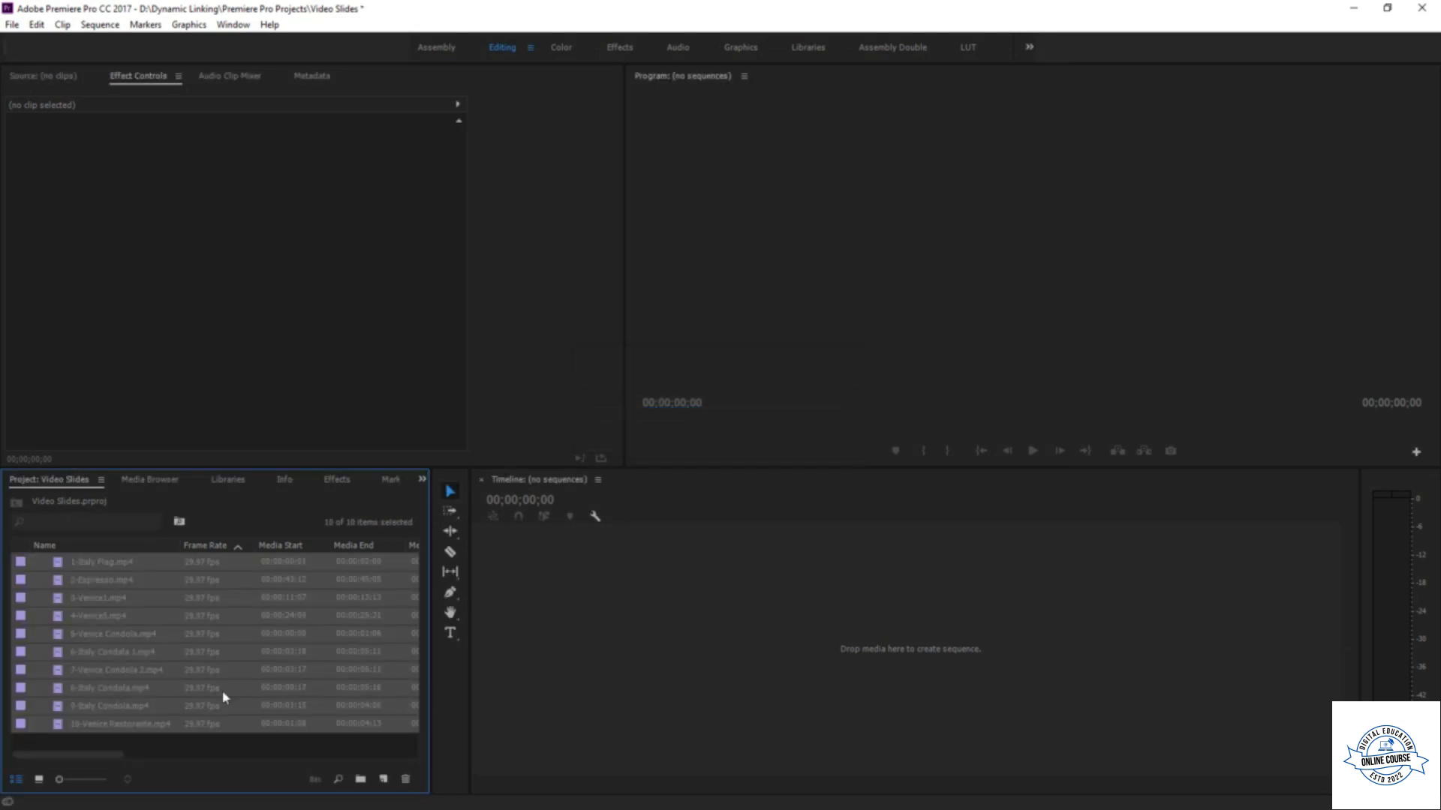
# - Import Music.wav from the Sounds & Music folder in Shared Media
pyautogui.click(196, 751)
pyautogui.rightClick(200, 752)
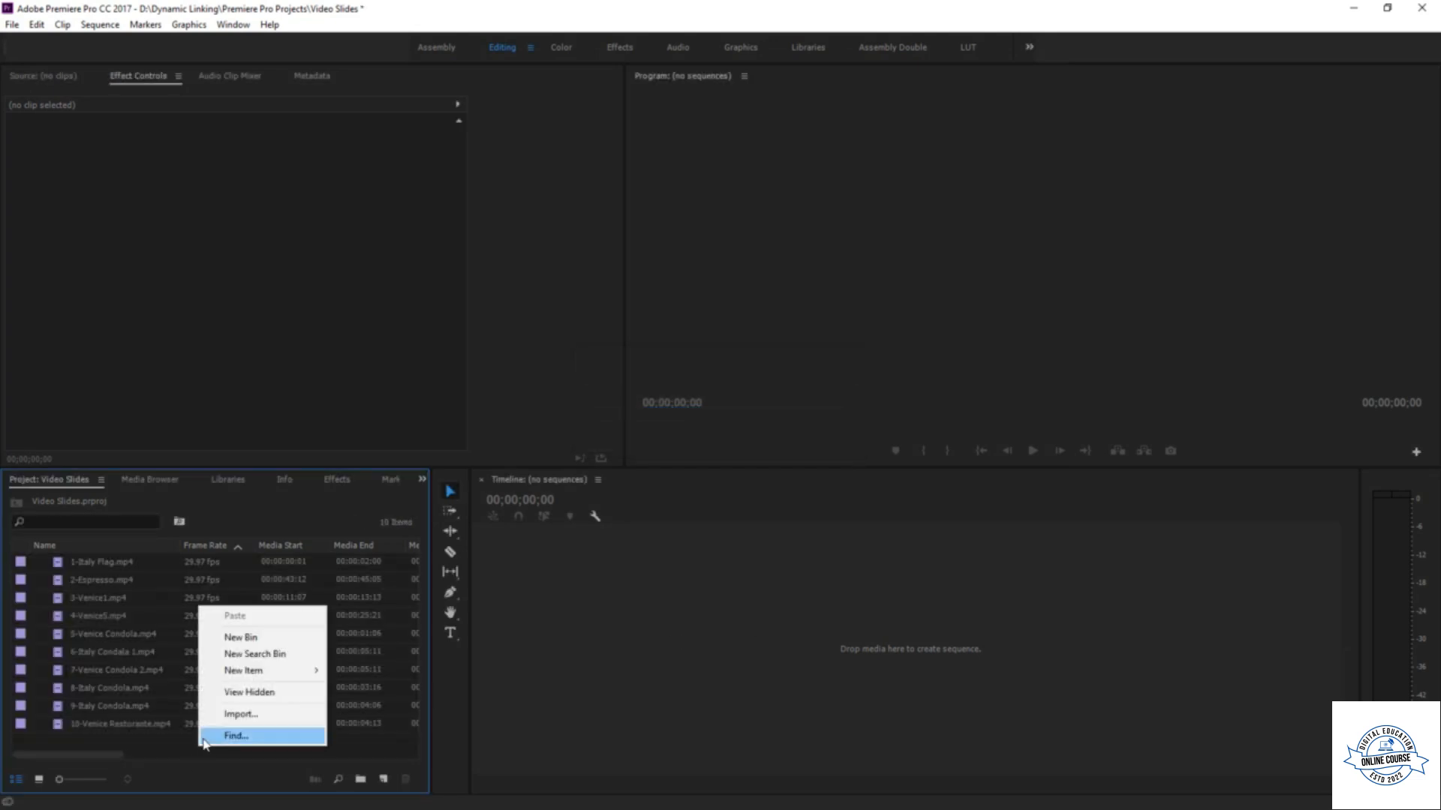
pyautogui.click(240, 714)
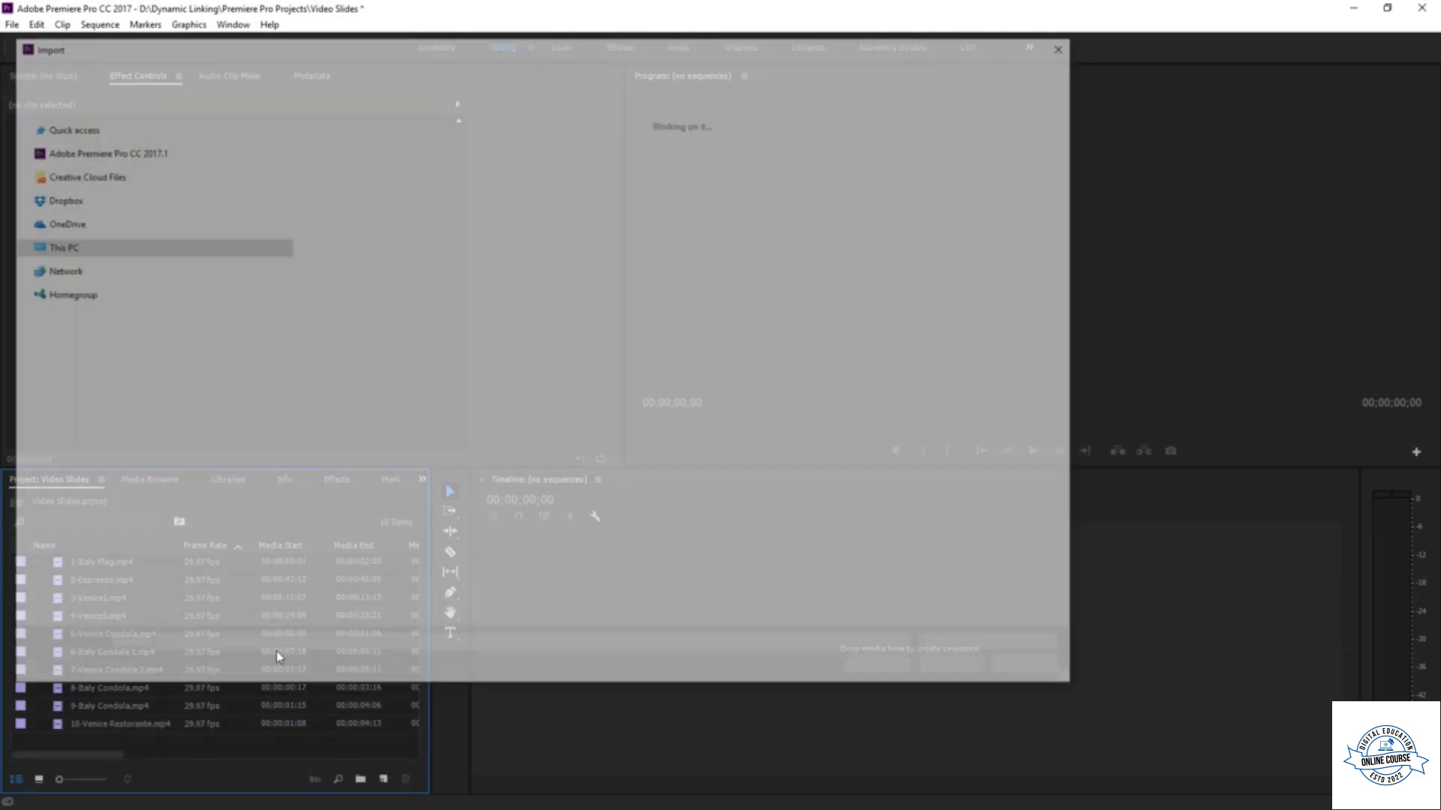
pyautogui.click(348, 67)
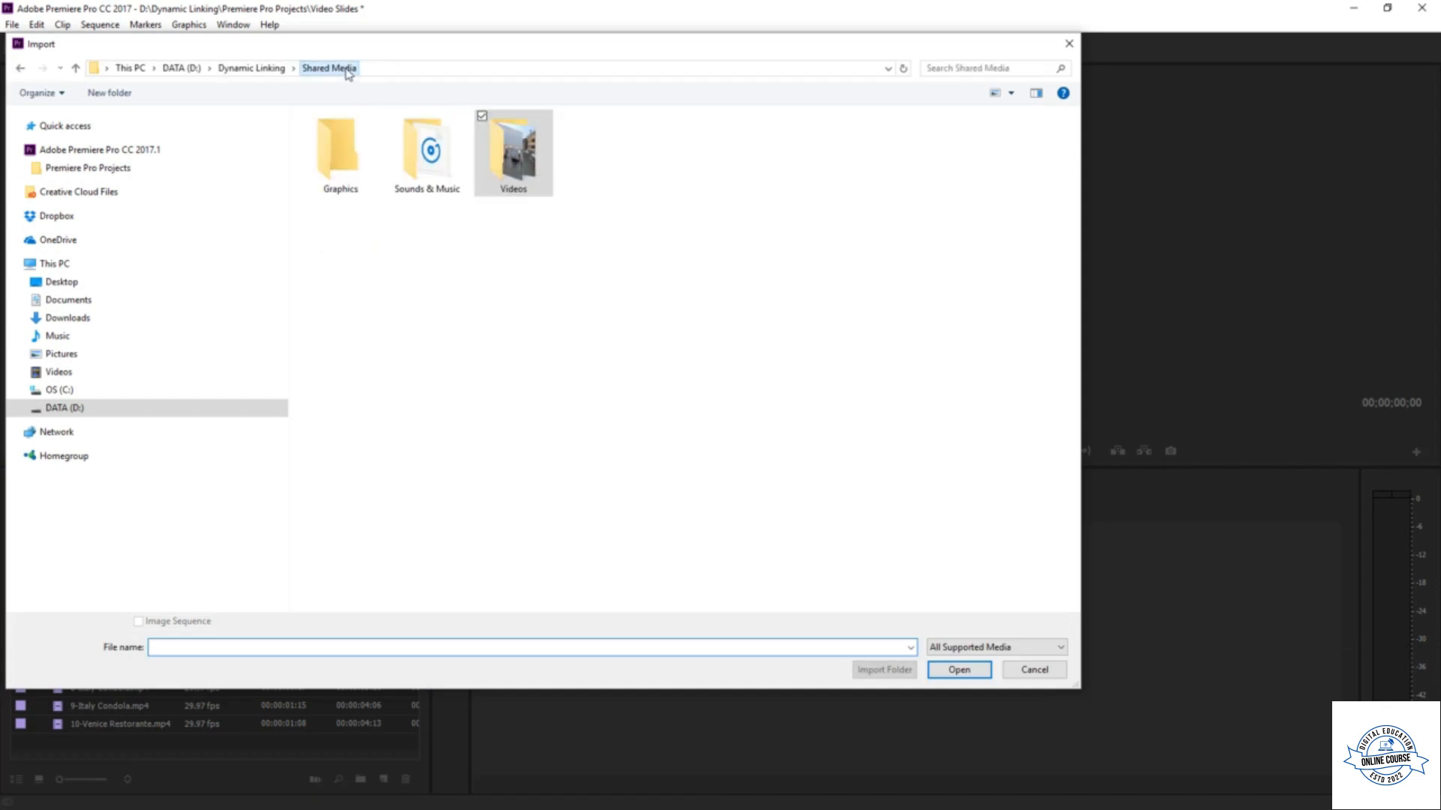
pyautogui.doubleClick(438, 180)
pyautogui.click(393, 139)
pyautogui.click(959, 669)
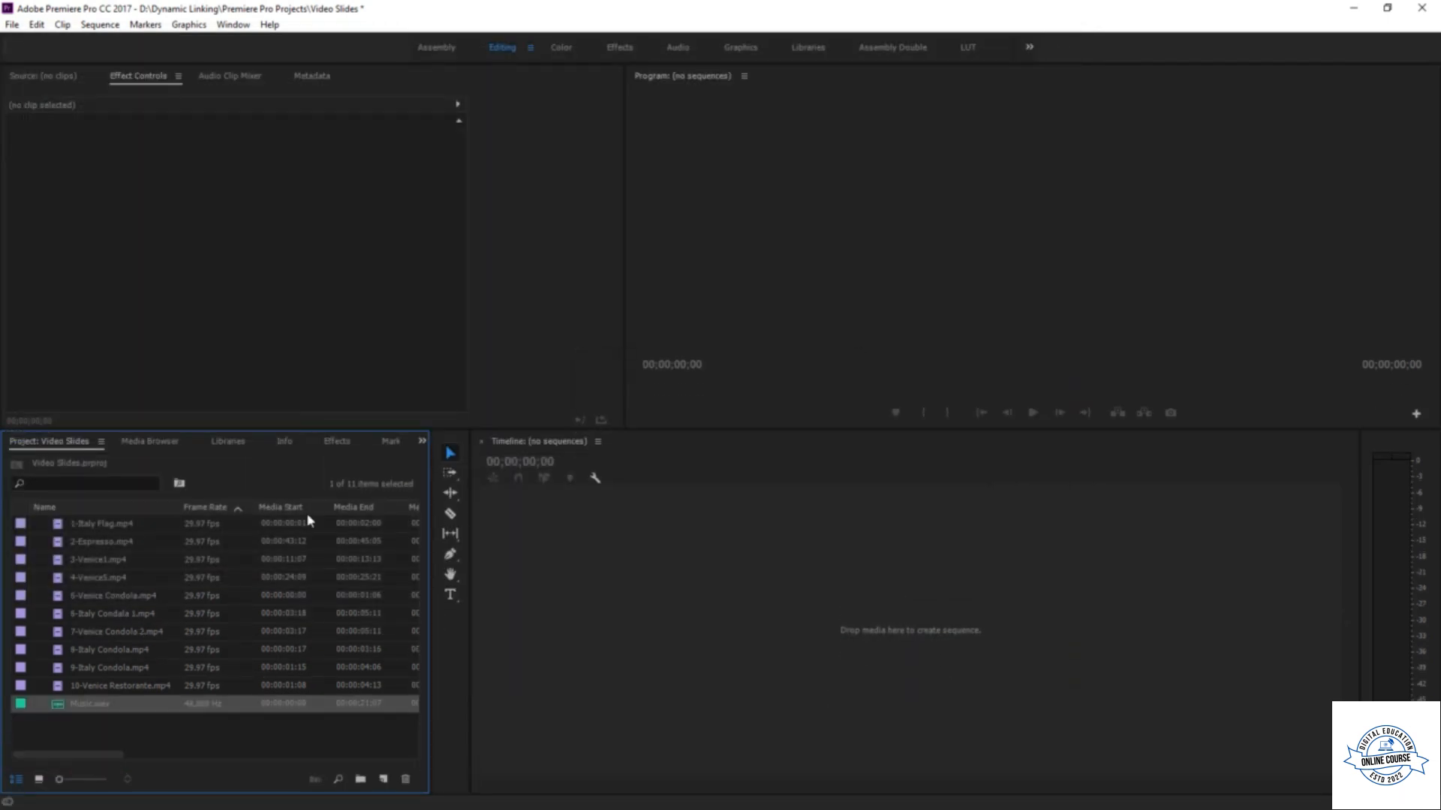
pyautogui.click(138, 528)
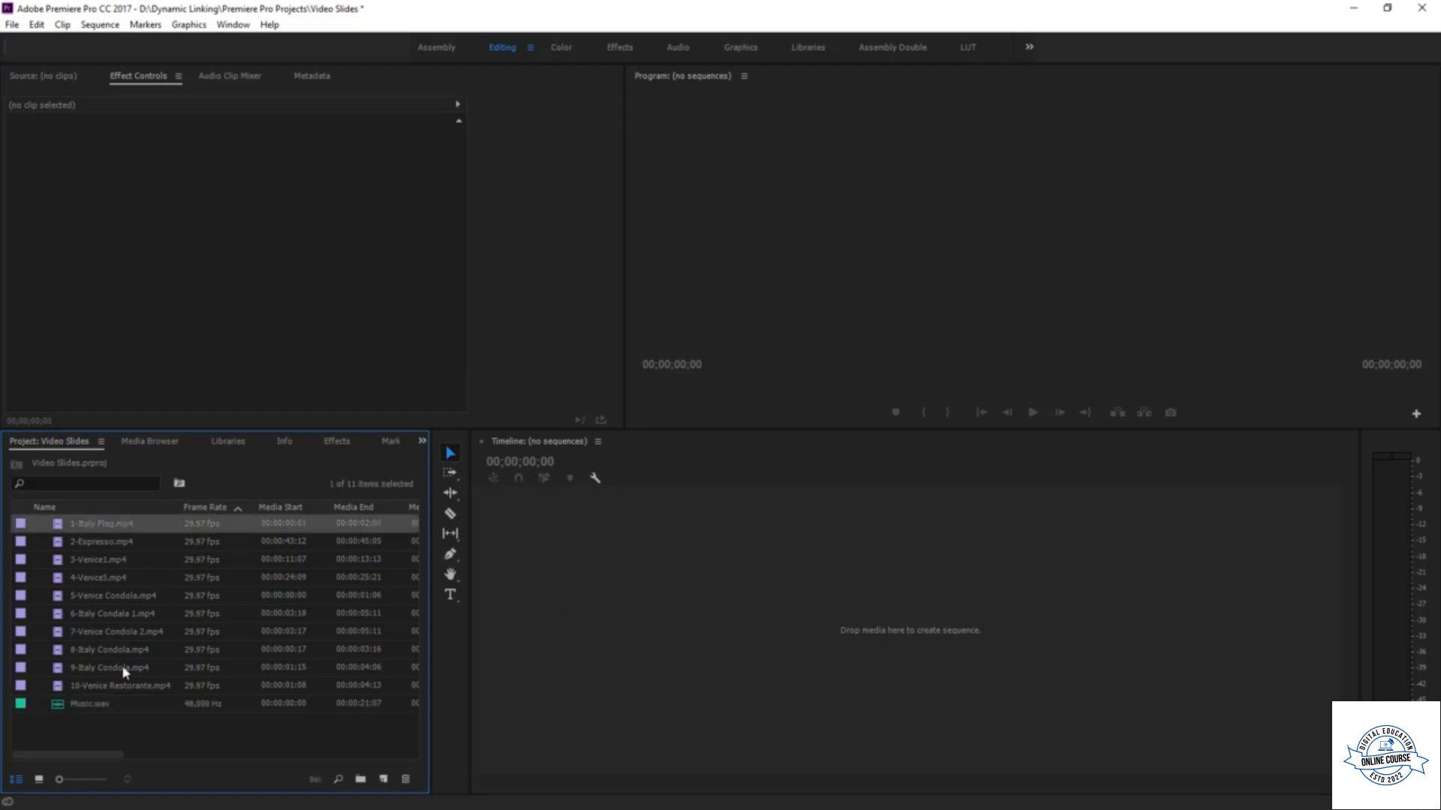
pyautogui.keyDown('shift'); pyautogui.click(124, 684); pyautogui.keyUp('shift')
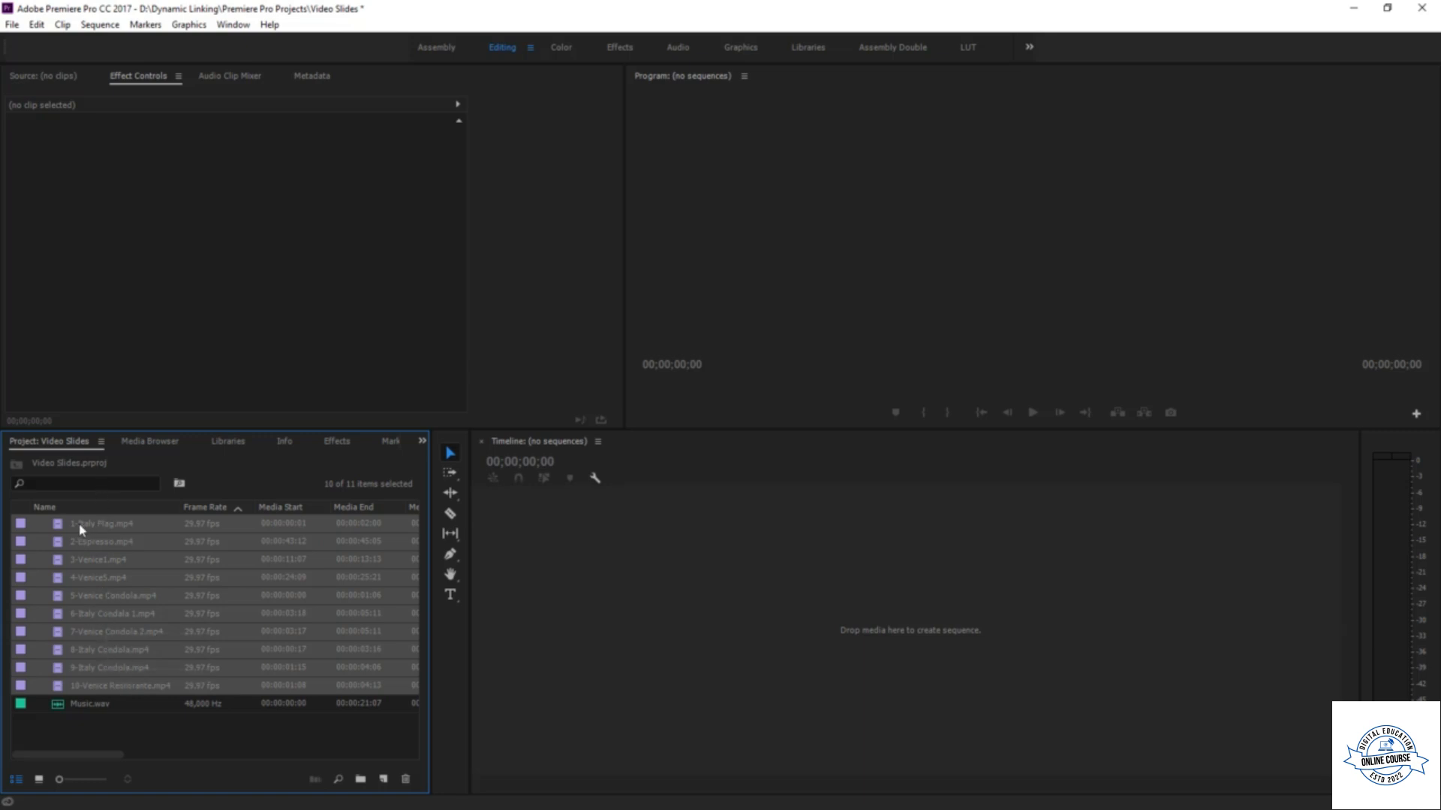
pyautogui.click(108, 735)
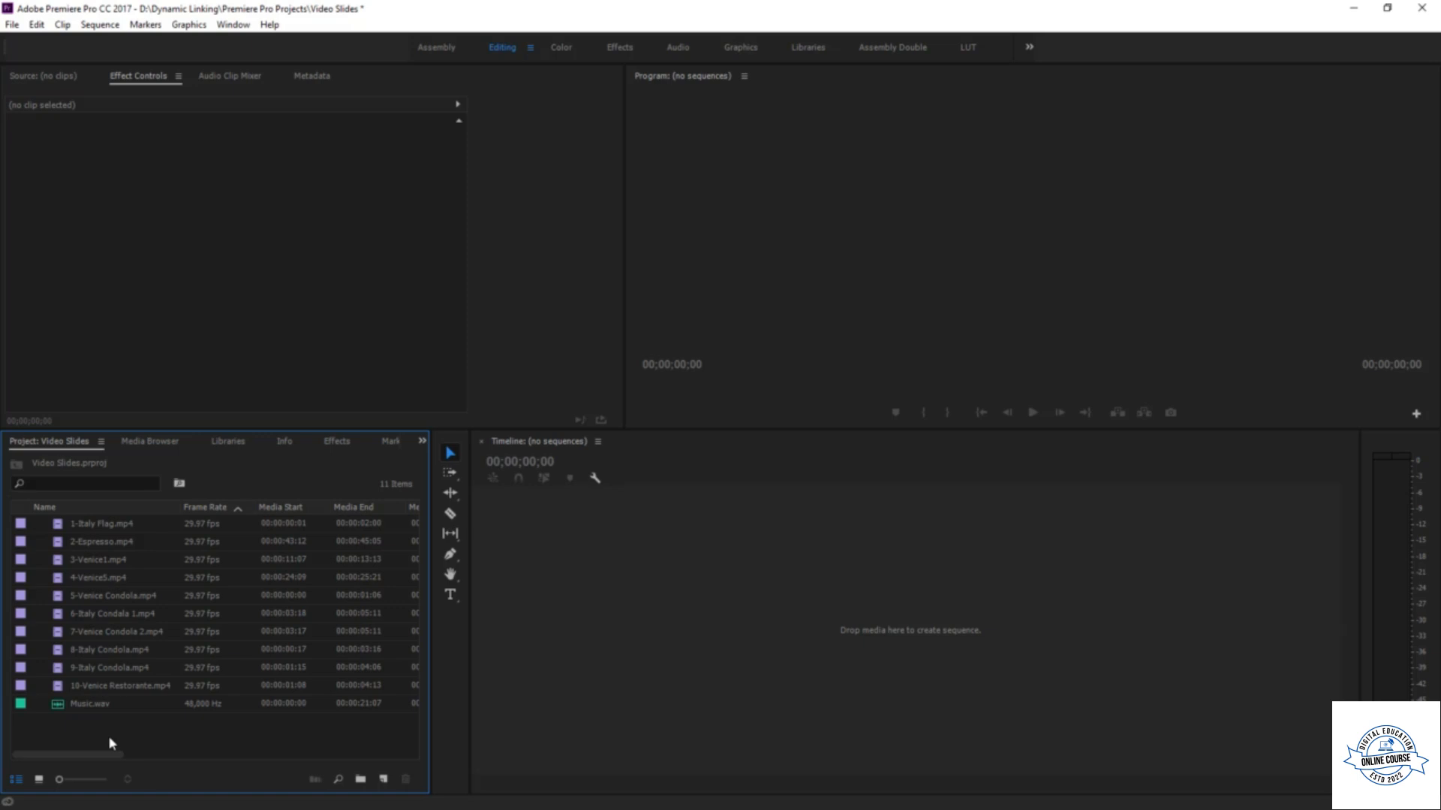
# - Build a sequence from the ten video clips in numbered order and add Music.wav to audio track A1 from the start
pyautogui.click(125, 526)
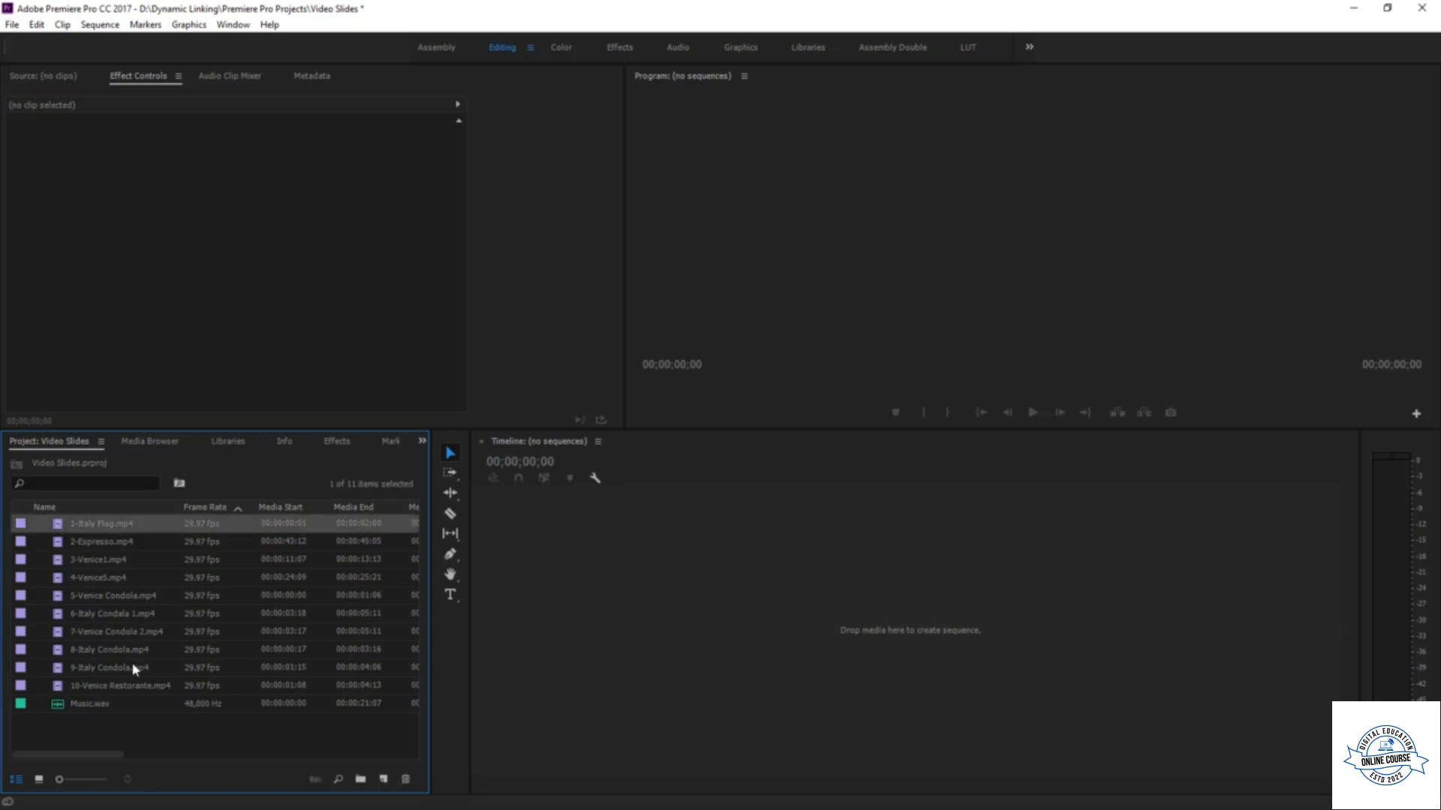
pyautogui.keyDown('shift'); pyautogui.click(116, 686); pyautogui.keyUp('shift')
pyautogui.moveTo(113, 631); pyautogui.dragTo(533, 614)
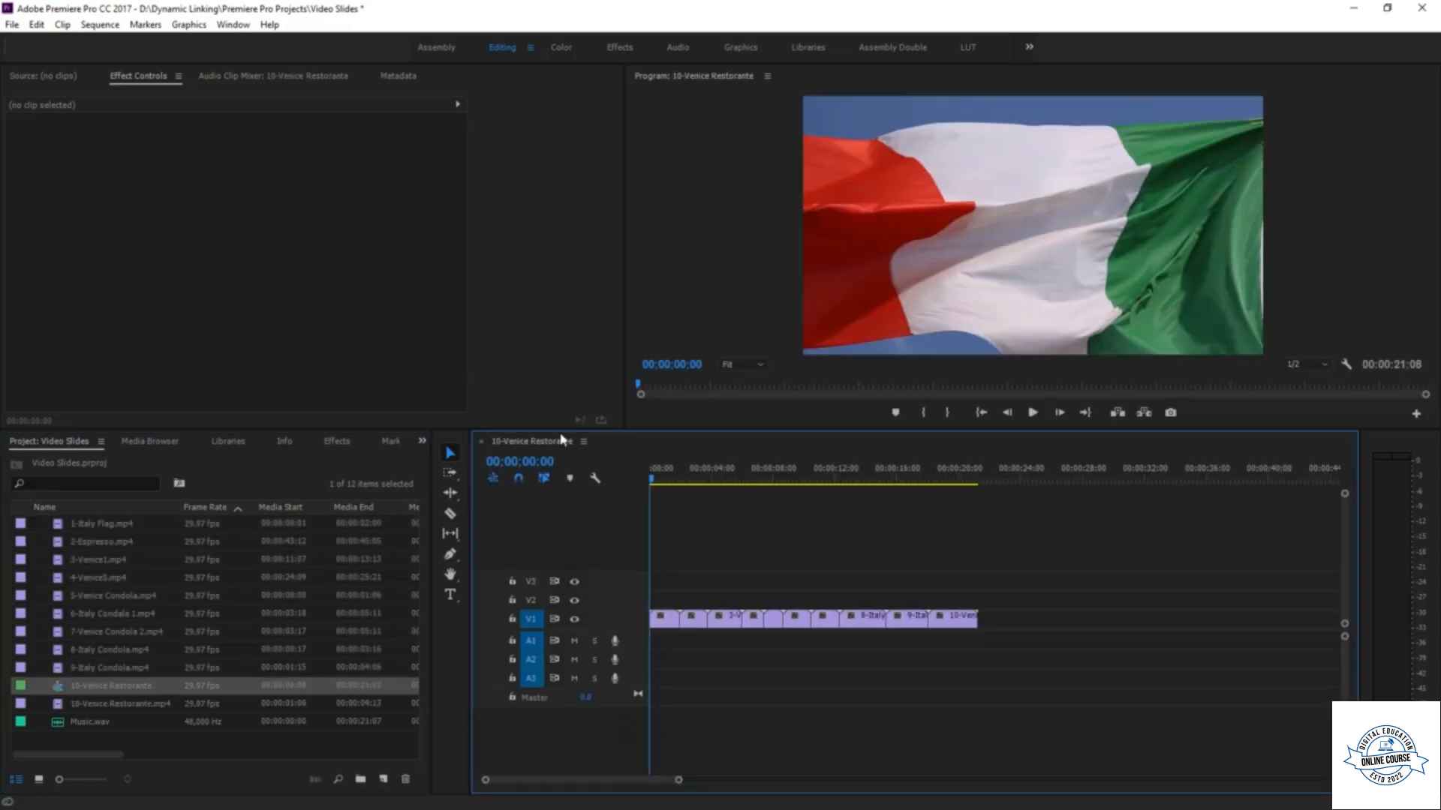
pyautogui.moveTo(99, 723); pyautogui.dragTo(650, 646)
pyautogui.click(286, 741)
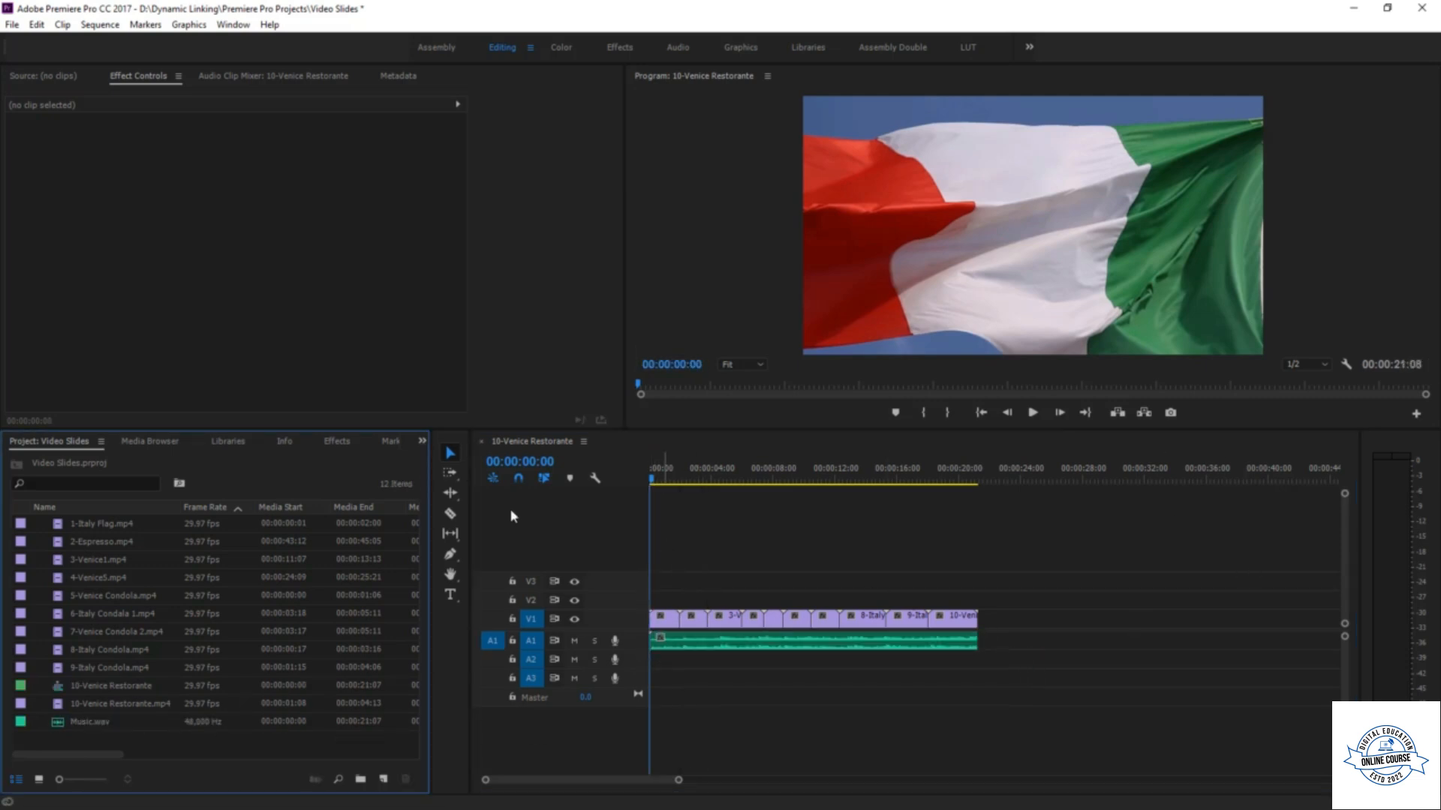
# - Create a bin named Media, move all video clips and Music.wav into it without the sequence, and collapse the bin
pyautogui.rightClick(216, 736)
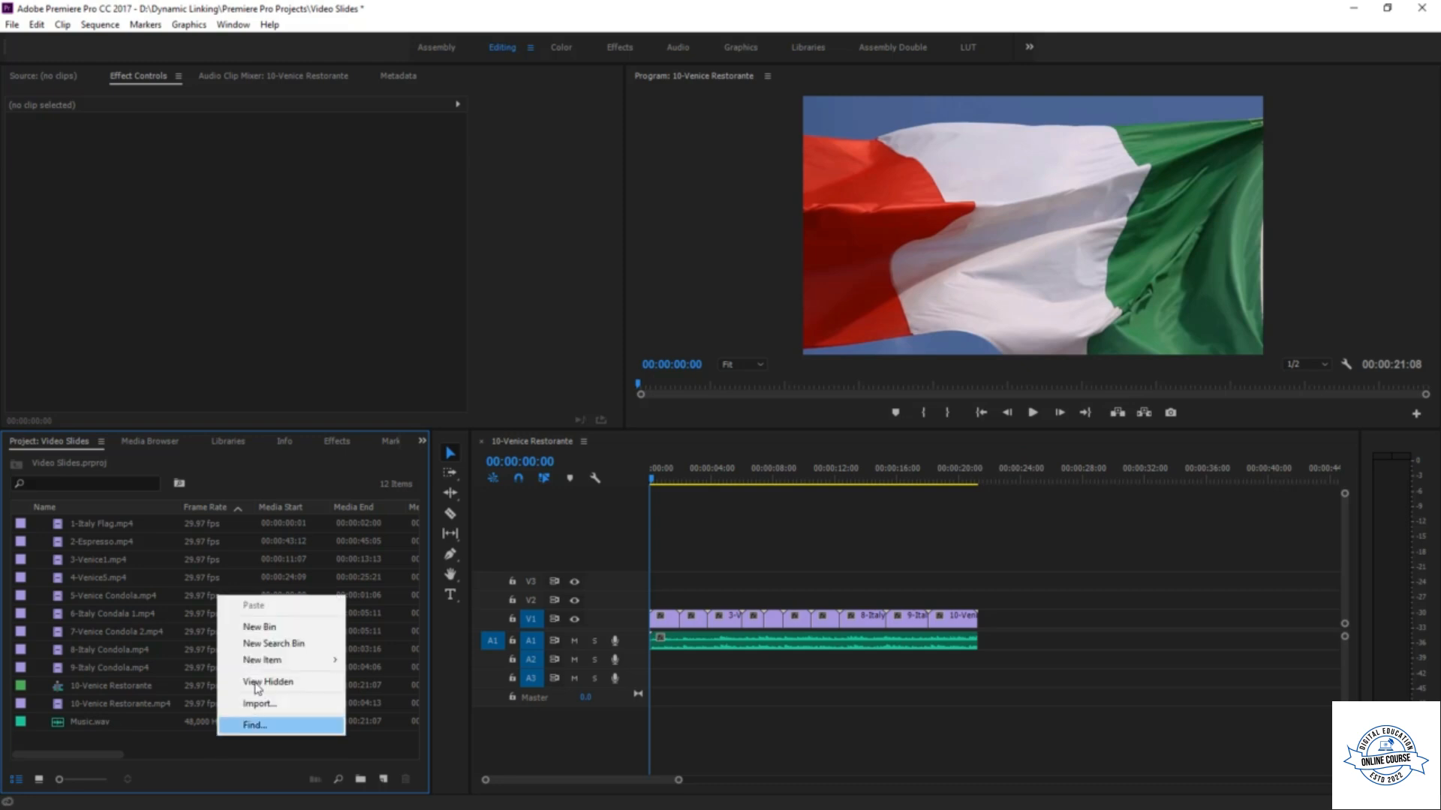
pyautogui.click(286, 626)
pyautogui.write('Media')
pyautogui.click(80, 541)
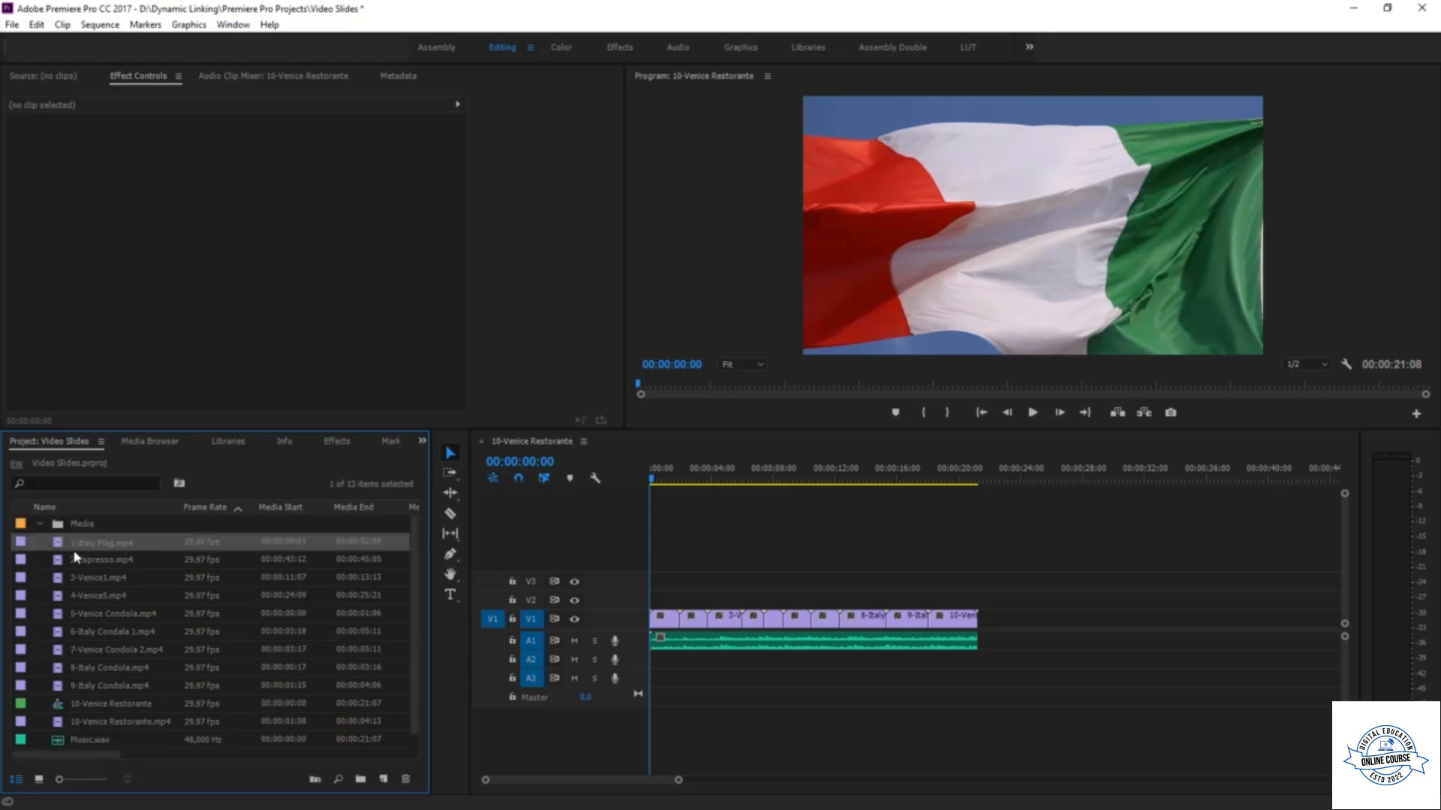
pyautogui.keyDown('shift'); pyautogui.click(90, 740); pyautogui.keyUp('shift')
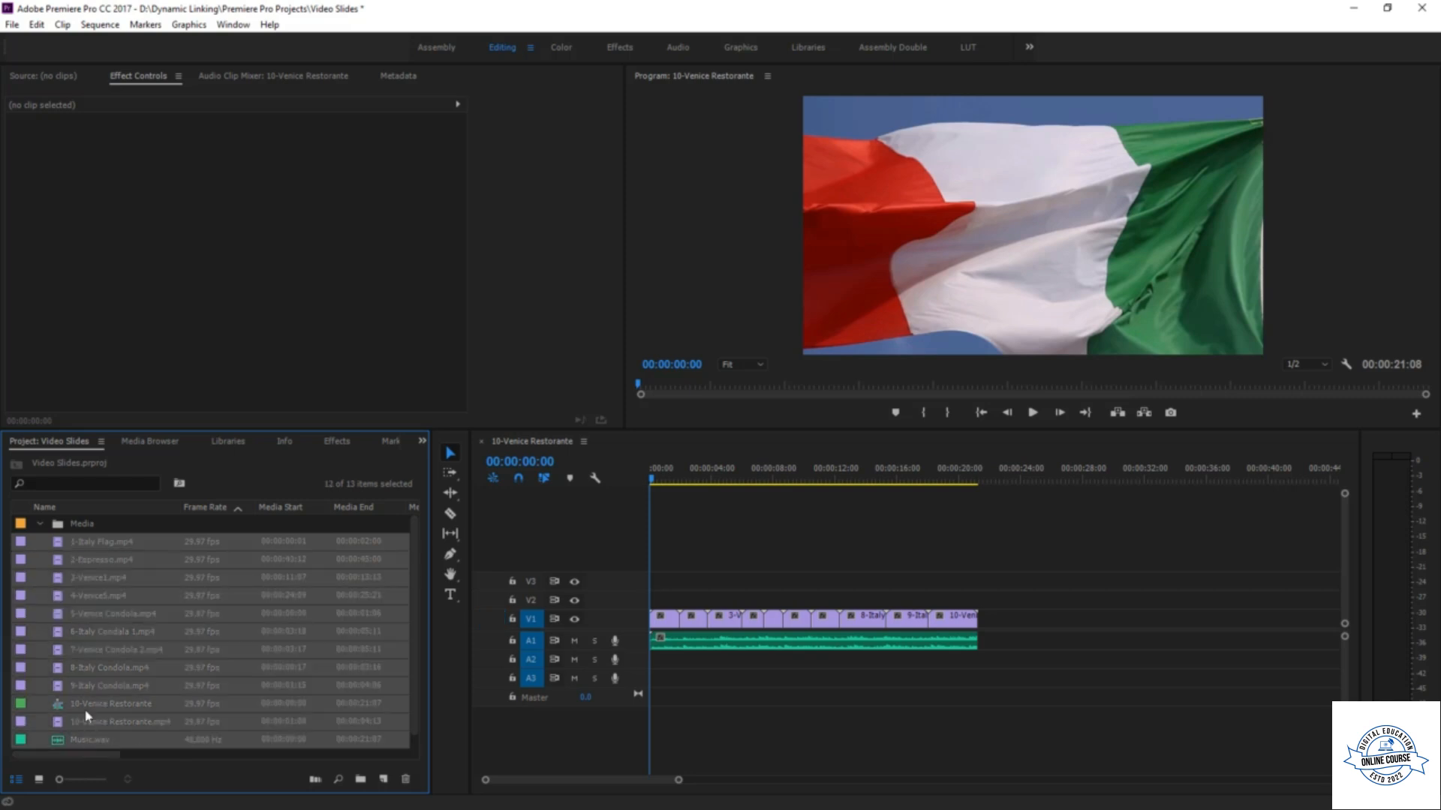
pyautogui.keyDown('ctrl'); pyautogui.click(86, 709); pyautogui.keyUp('ctrl')
pyautogui.moveTo(90, 596); pyautogui.dragTo(87, 526)
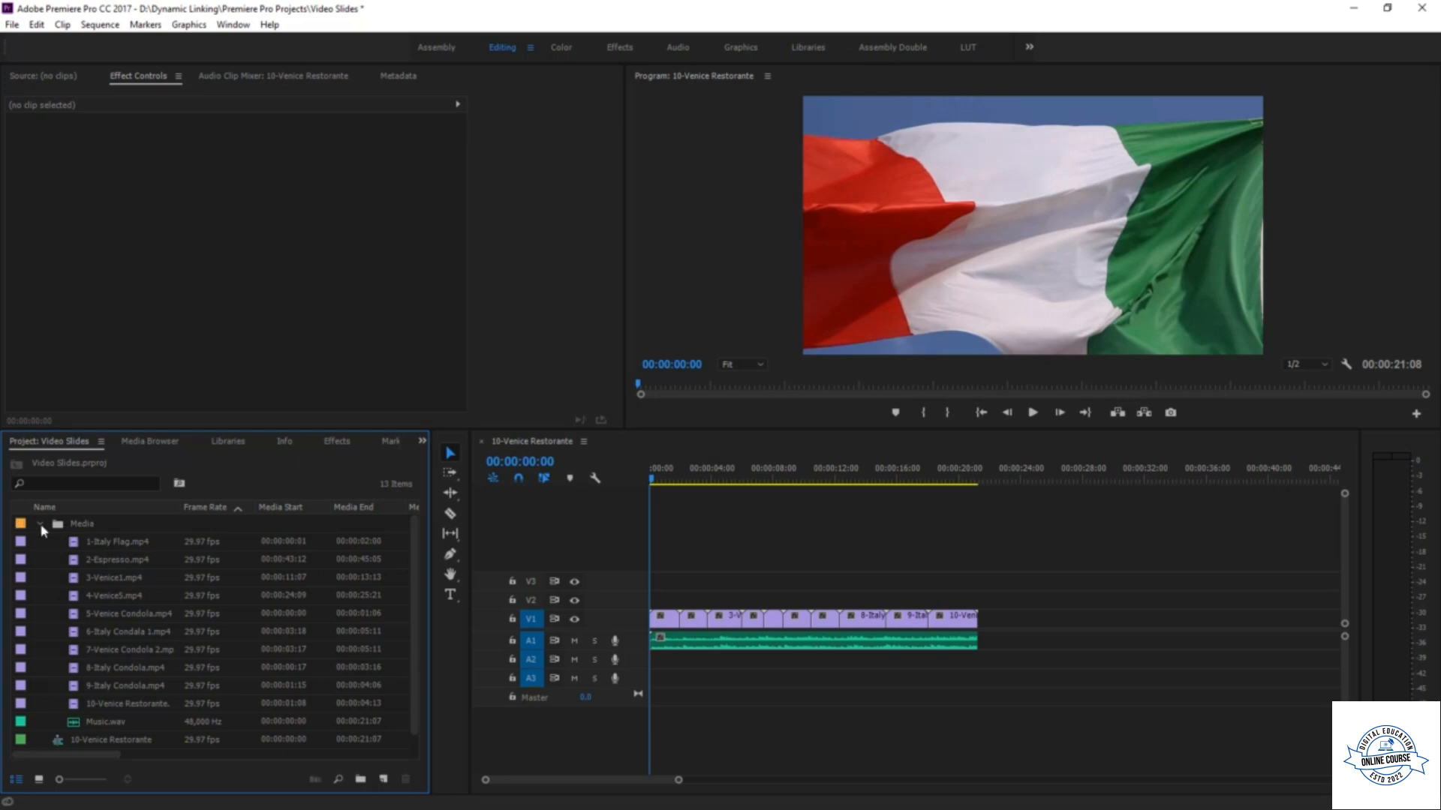
pyautogui.click(41, 524)
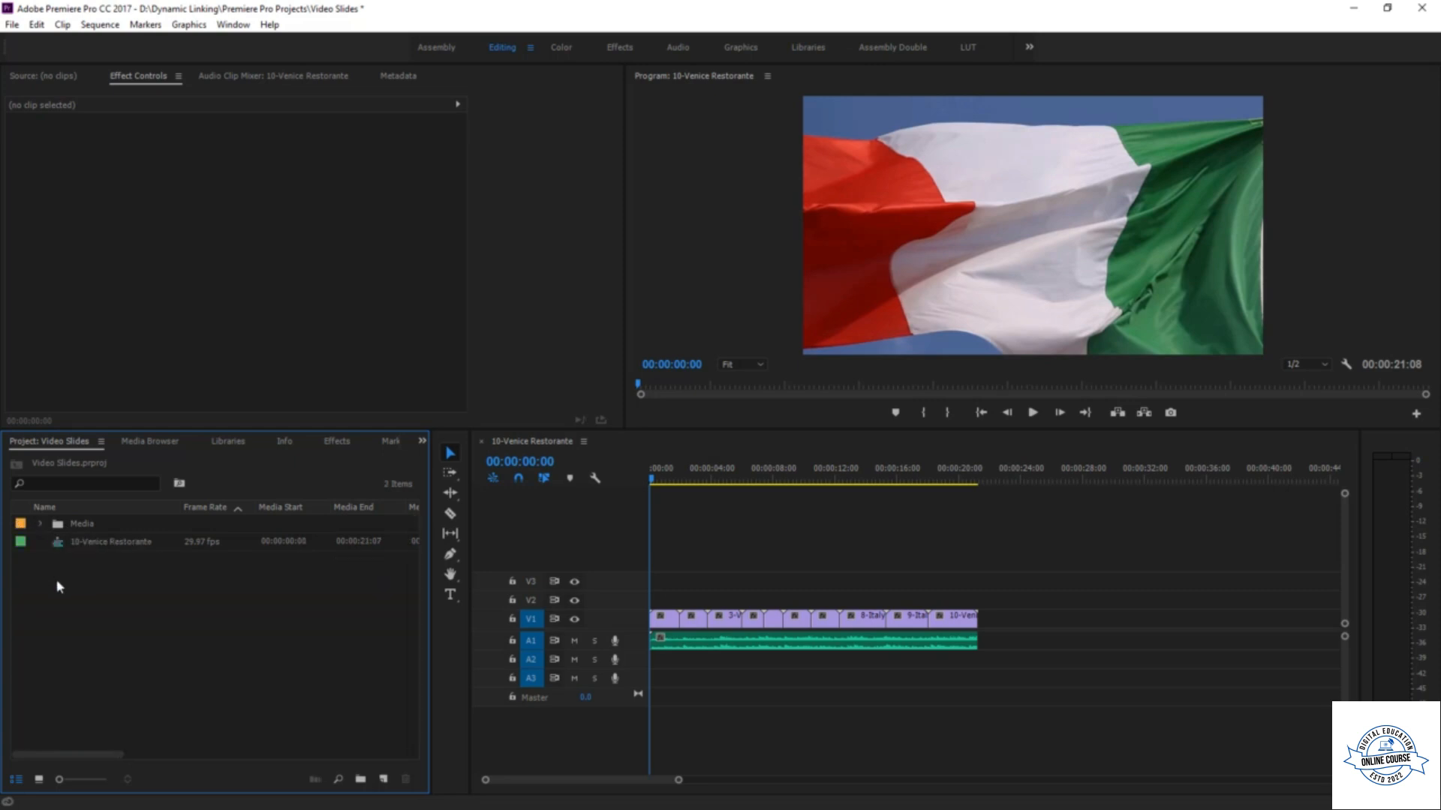
# - Fit the whole sequence in the timeline and restore the maximized window to its smaller size
pyautogui.click(811, 572)
pyautogui.press('\\')
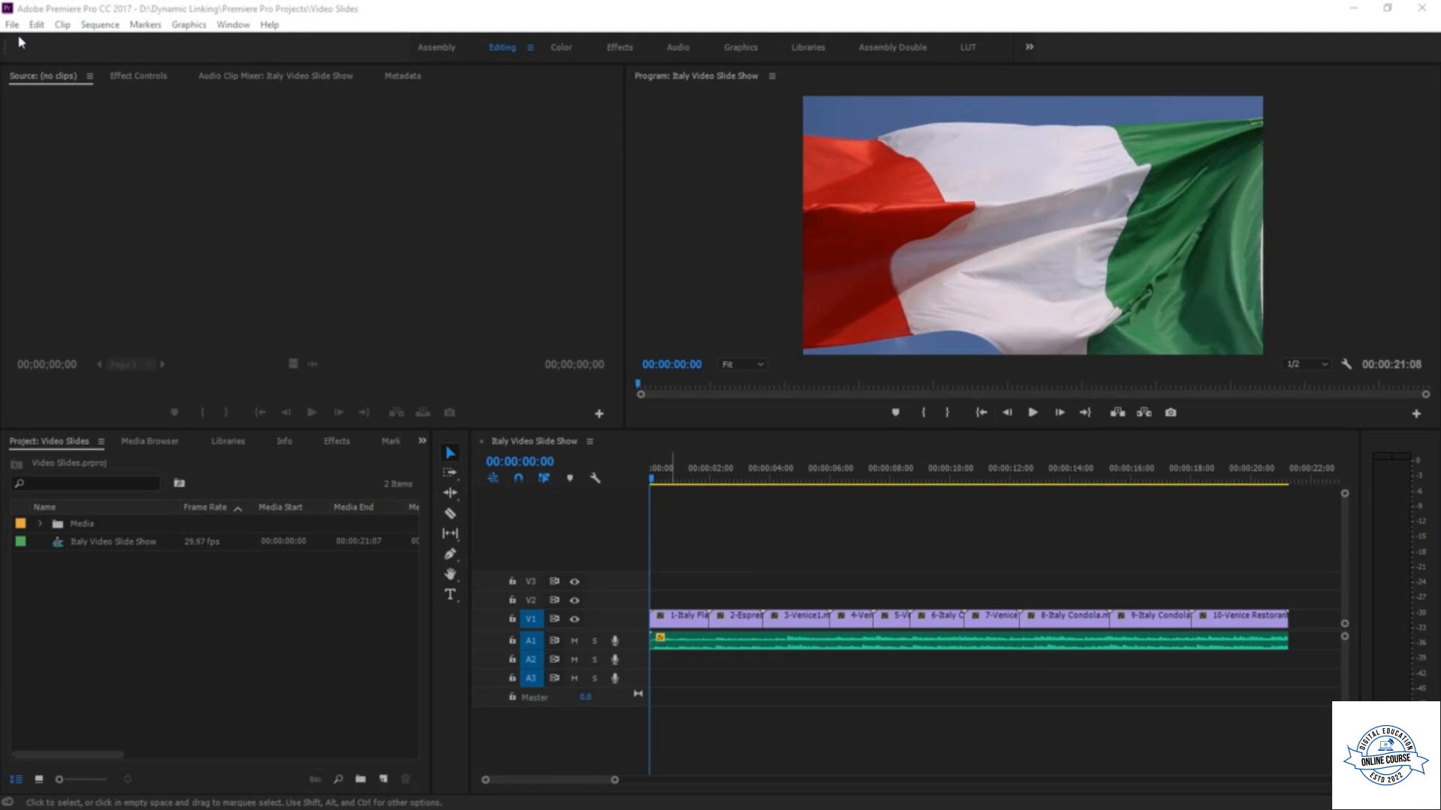
pyautogui.click(12, 24)
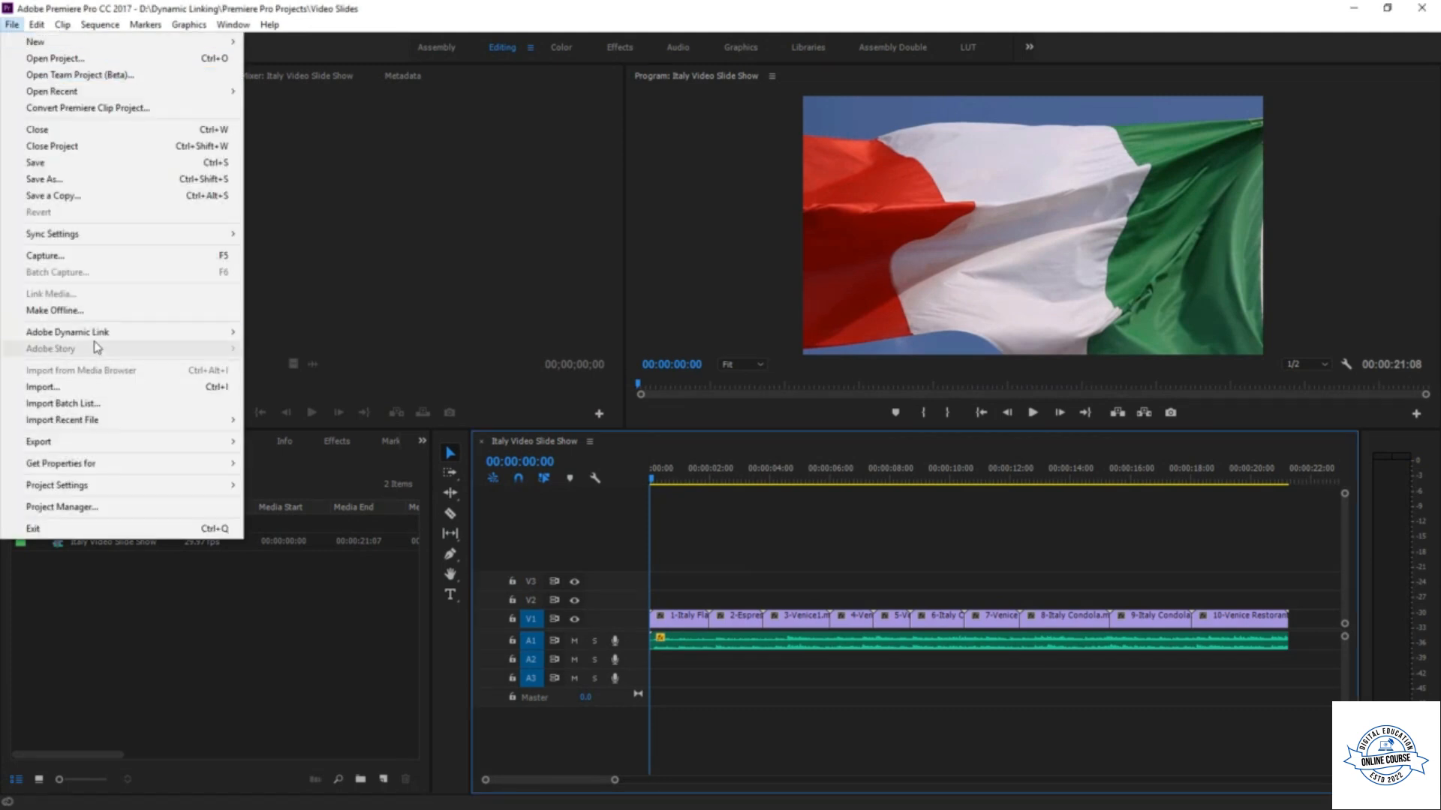
pyautogui.moveTo(96, 339)
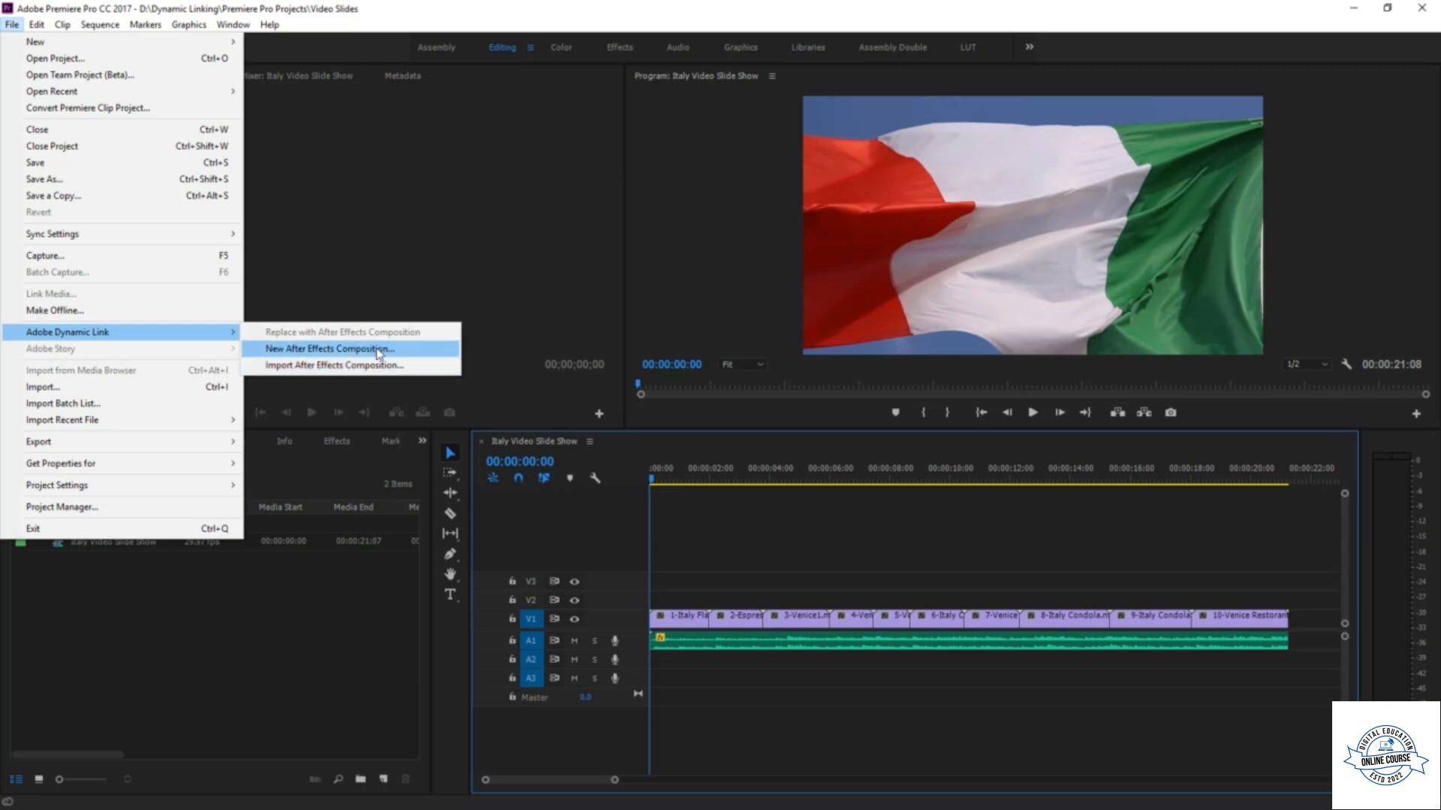
pyautogui.click(1386, 10)
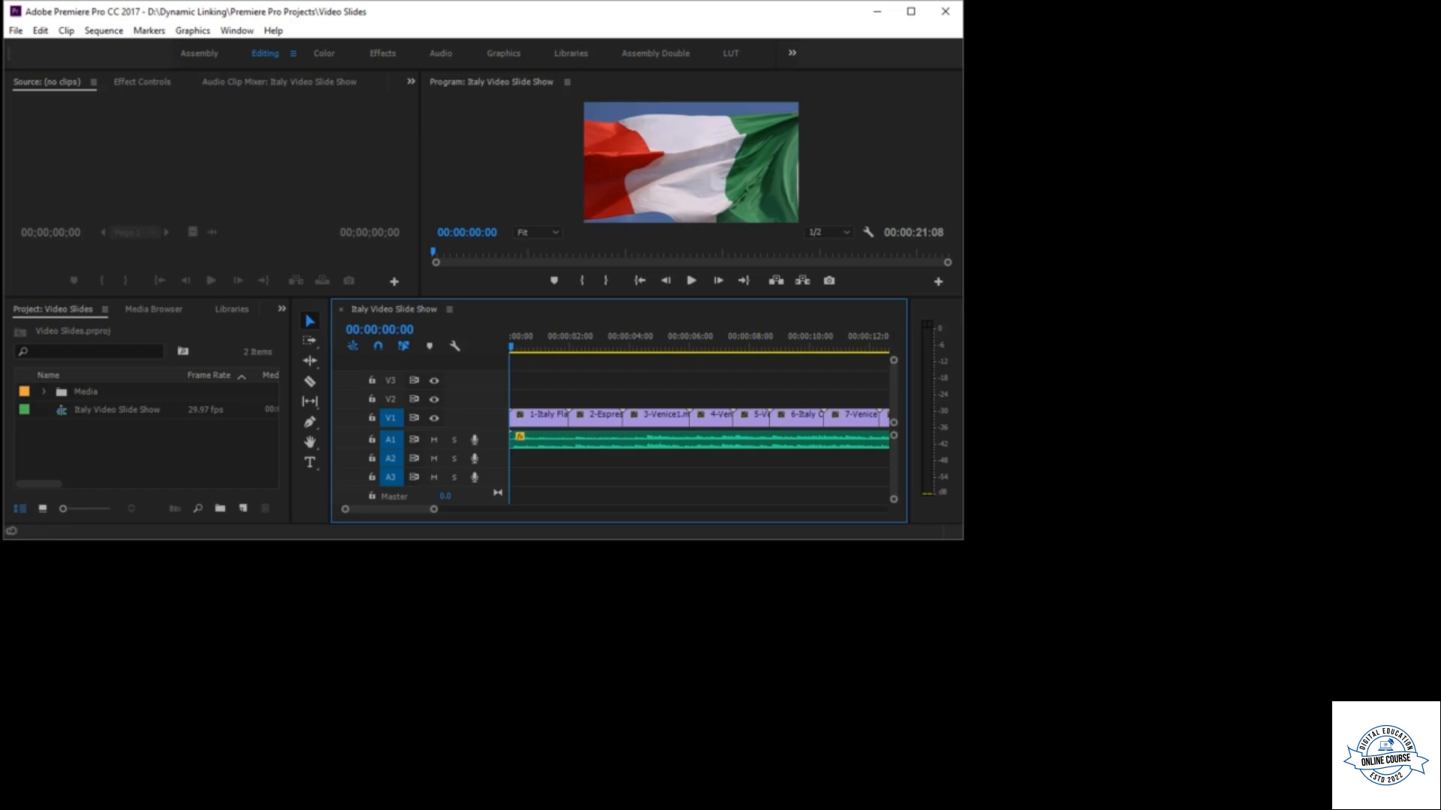
# - Create a dynamically linked After Effects composition at 1280 x 720, 29.97 fps, saving its project as LowerThird in After Effects Projects
pyautogui.click(15, 30)
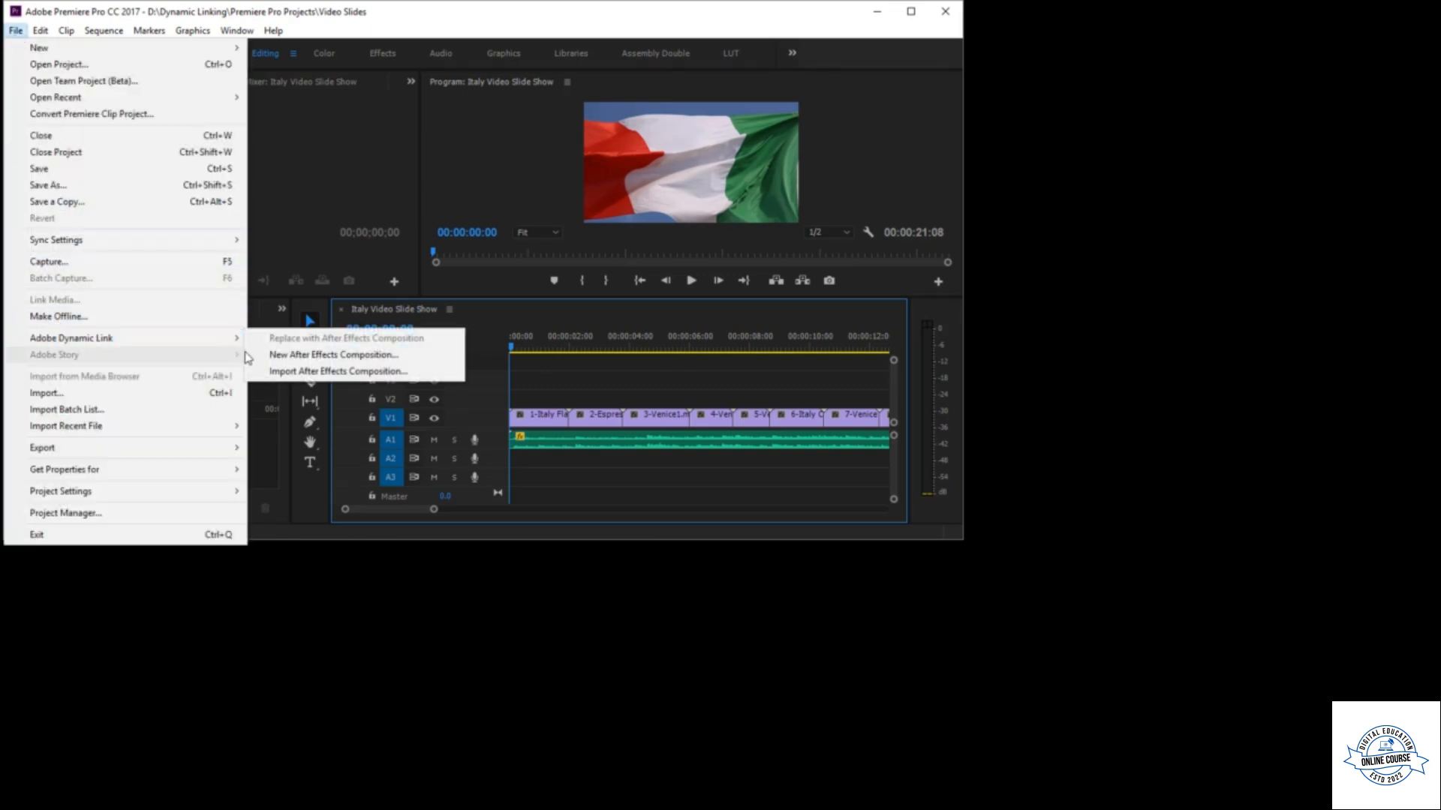
pyautogui.click(263, 359)
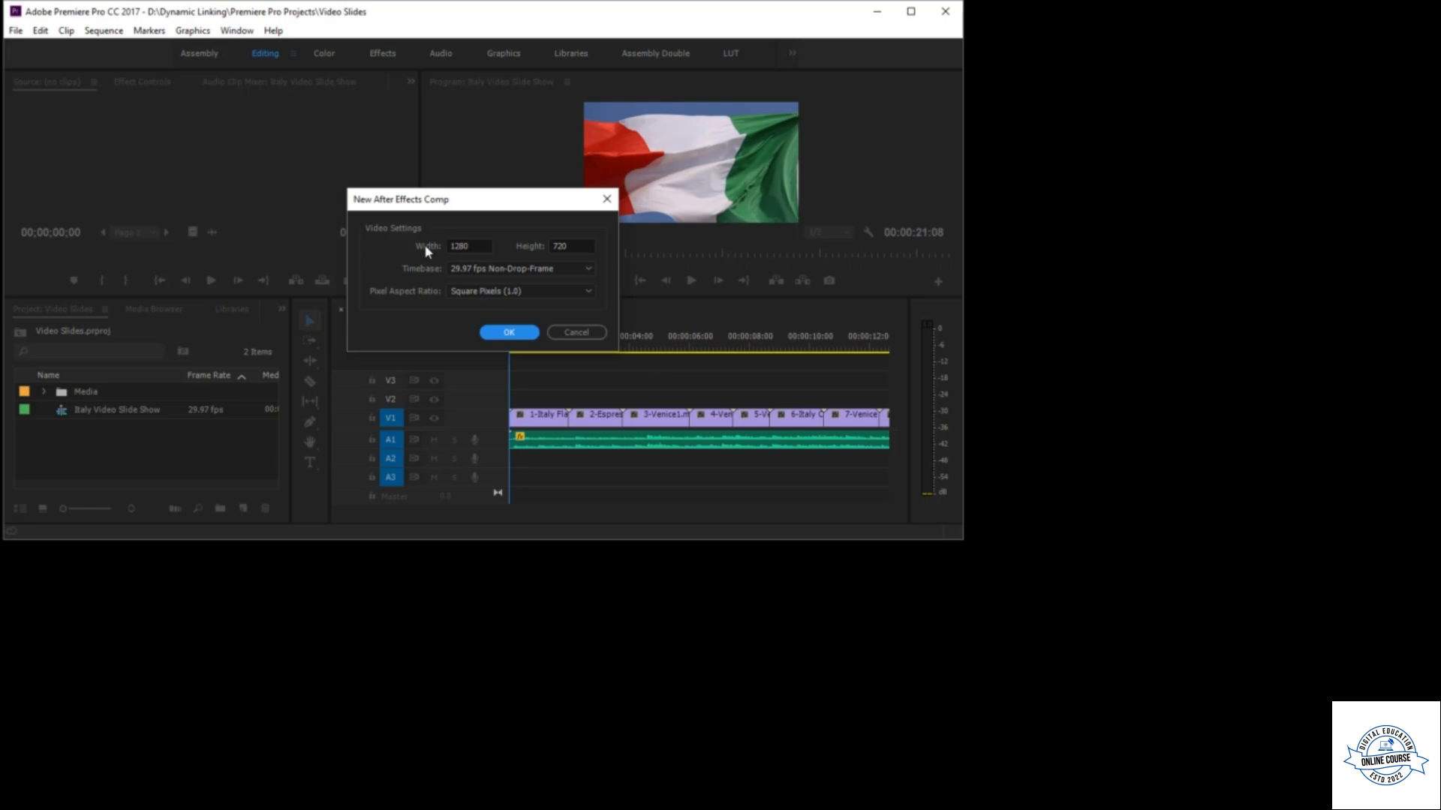
pyautogui.click(496, 334)
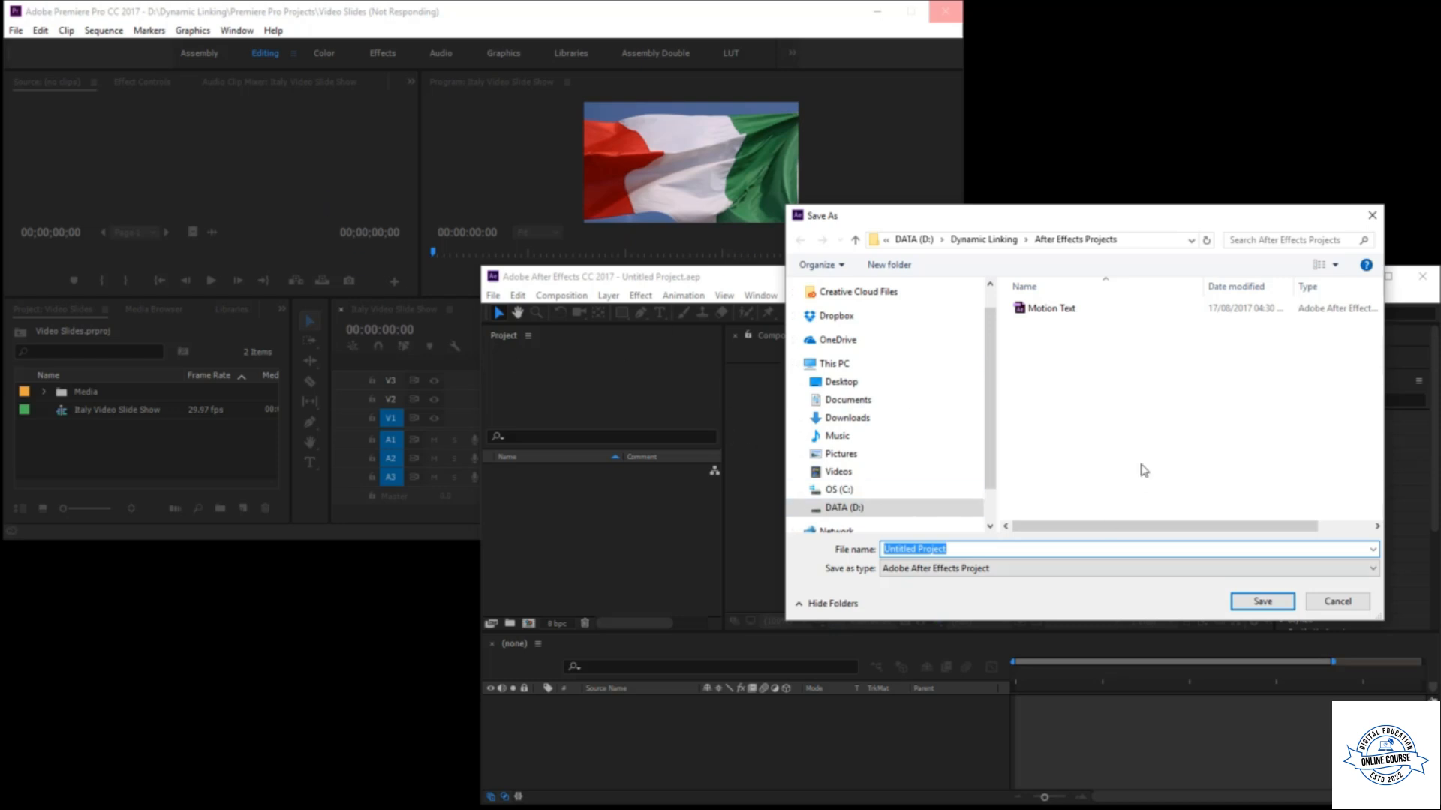
pyautogui.write('LowerThird')
pyautogui.click(1261, 603)
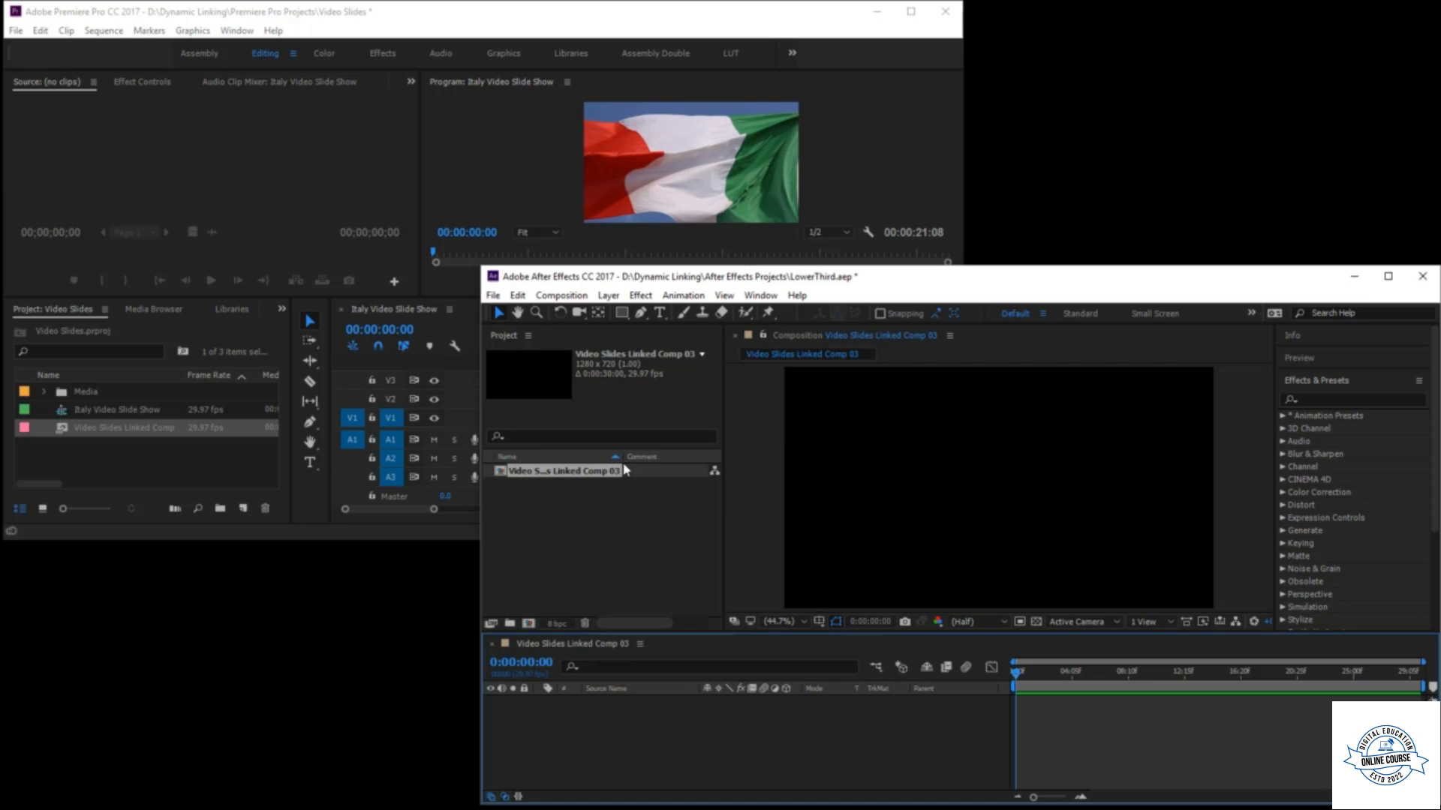
# - Widen the Name column in After Effects to read the linked composition's name and check the matching item in Premiere Pro
pyautogui.moveTo(621, 457); pyautogui.dragTo(673, 457)
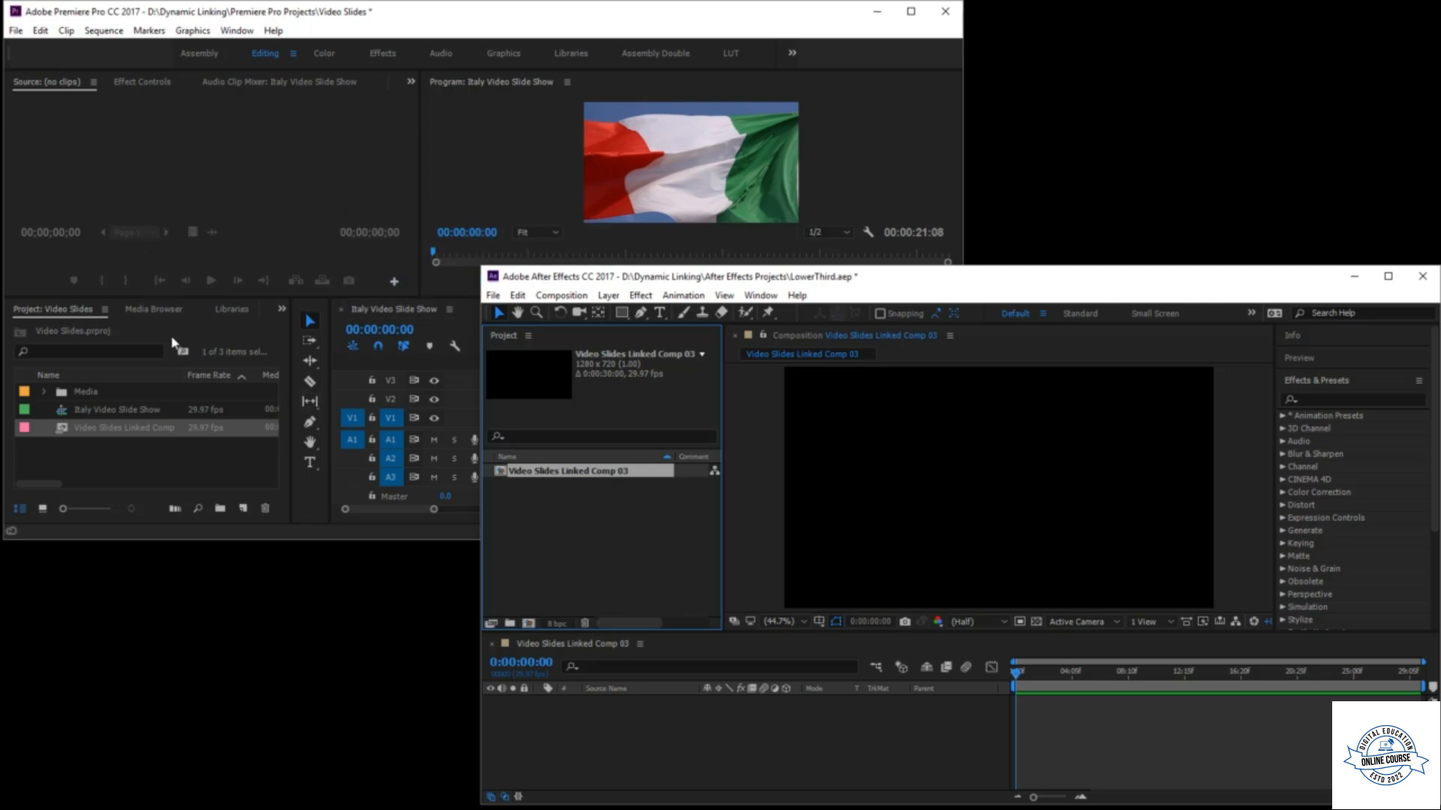
pyautogui.click(248, 143)
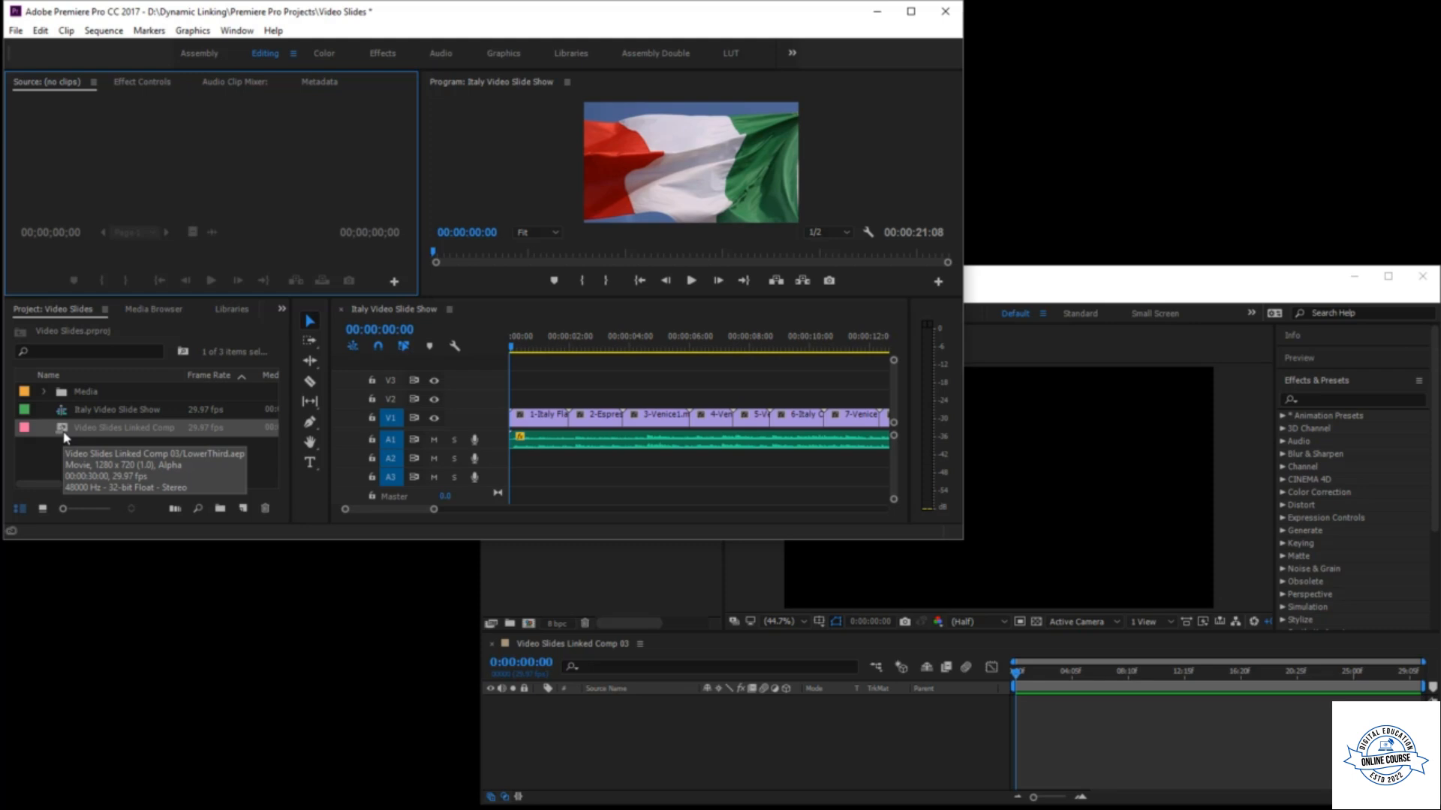
# - Switch to After Effects and add the text "Italy Sights & Sounds" in the lower part of the composition
pyautogui.click(643, 600)
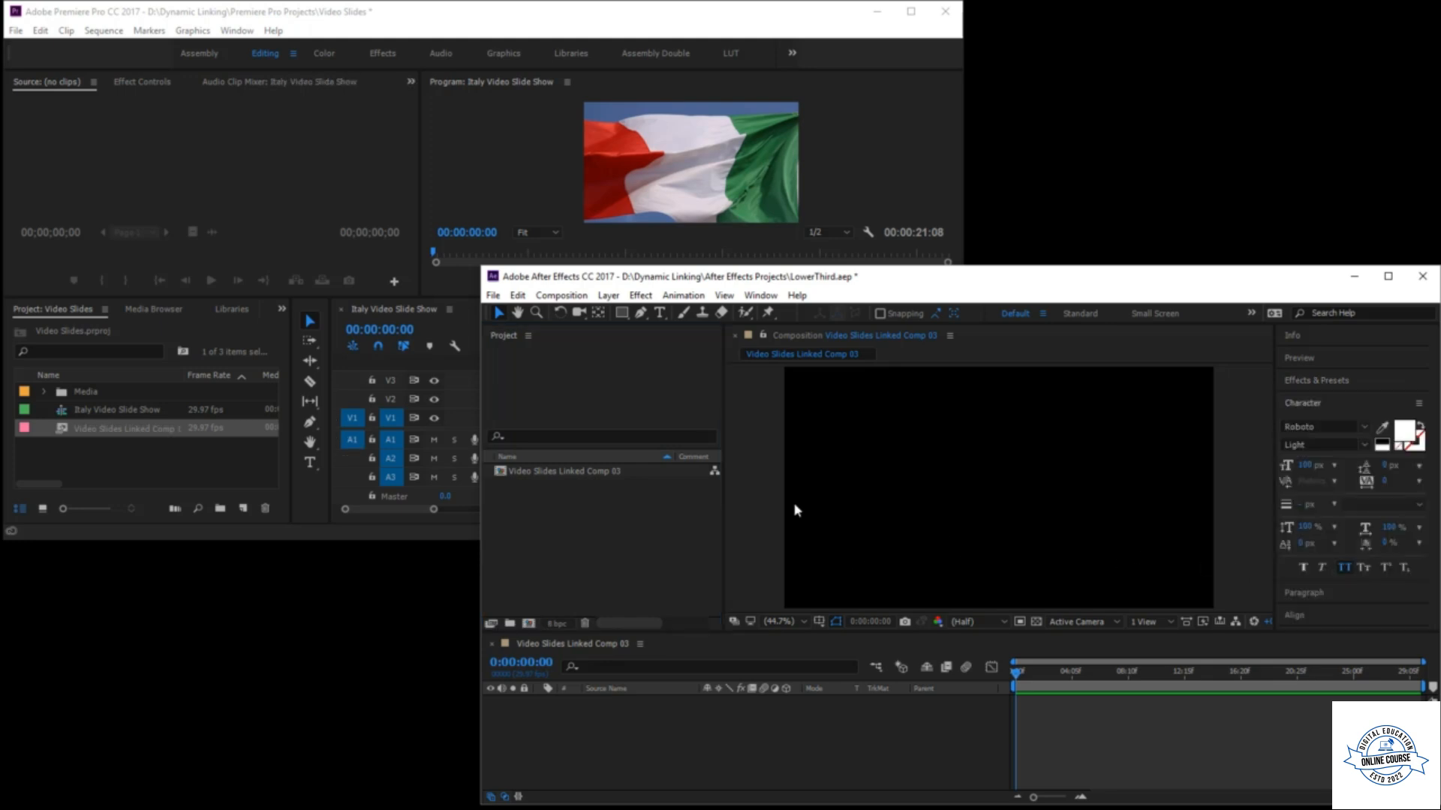
pyautogui.click(659, 313)
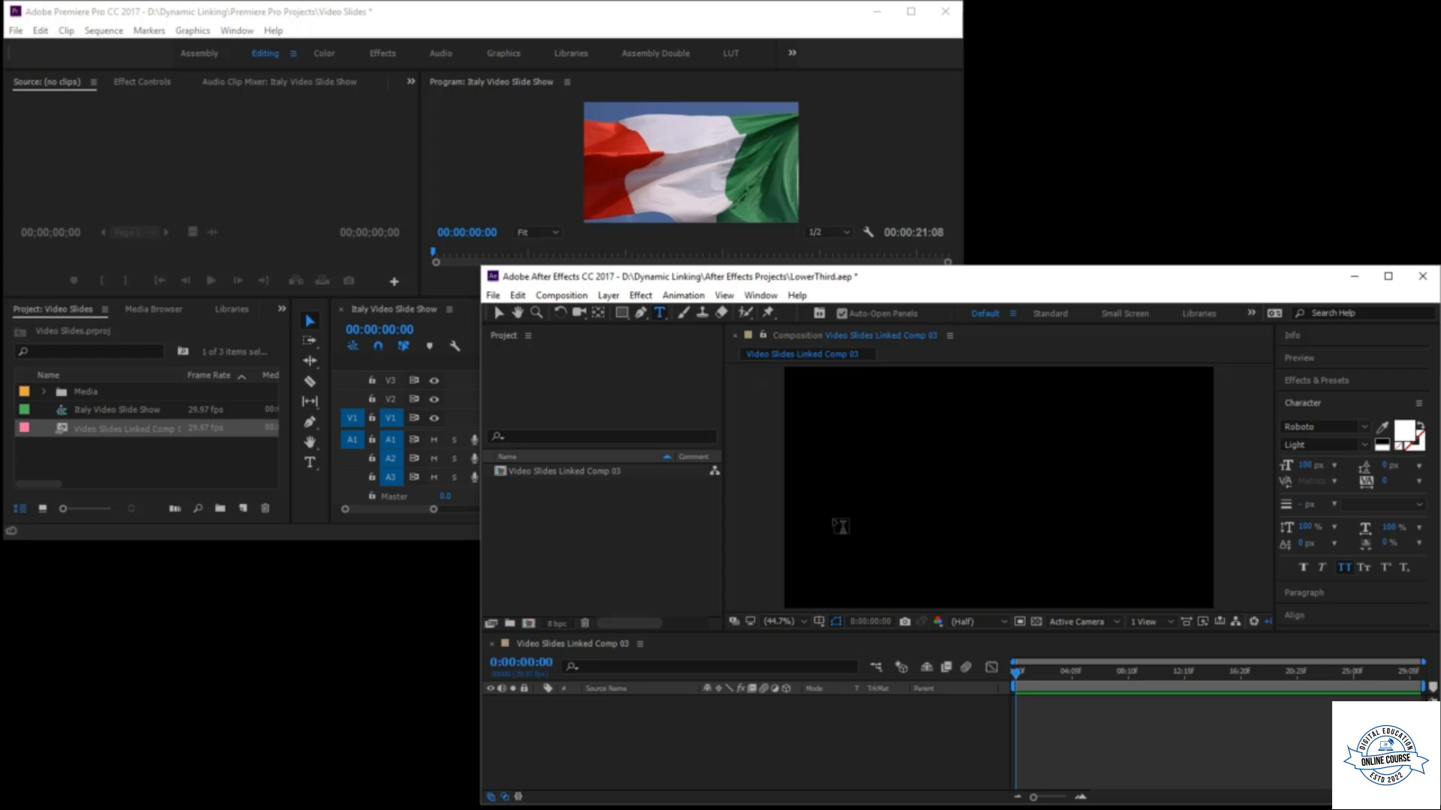
pyautogui.click(835, 554)
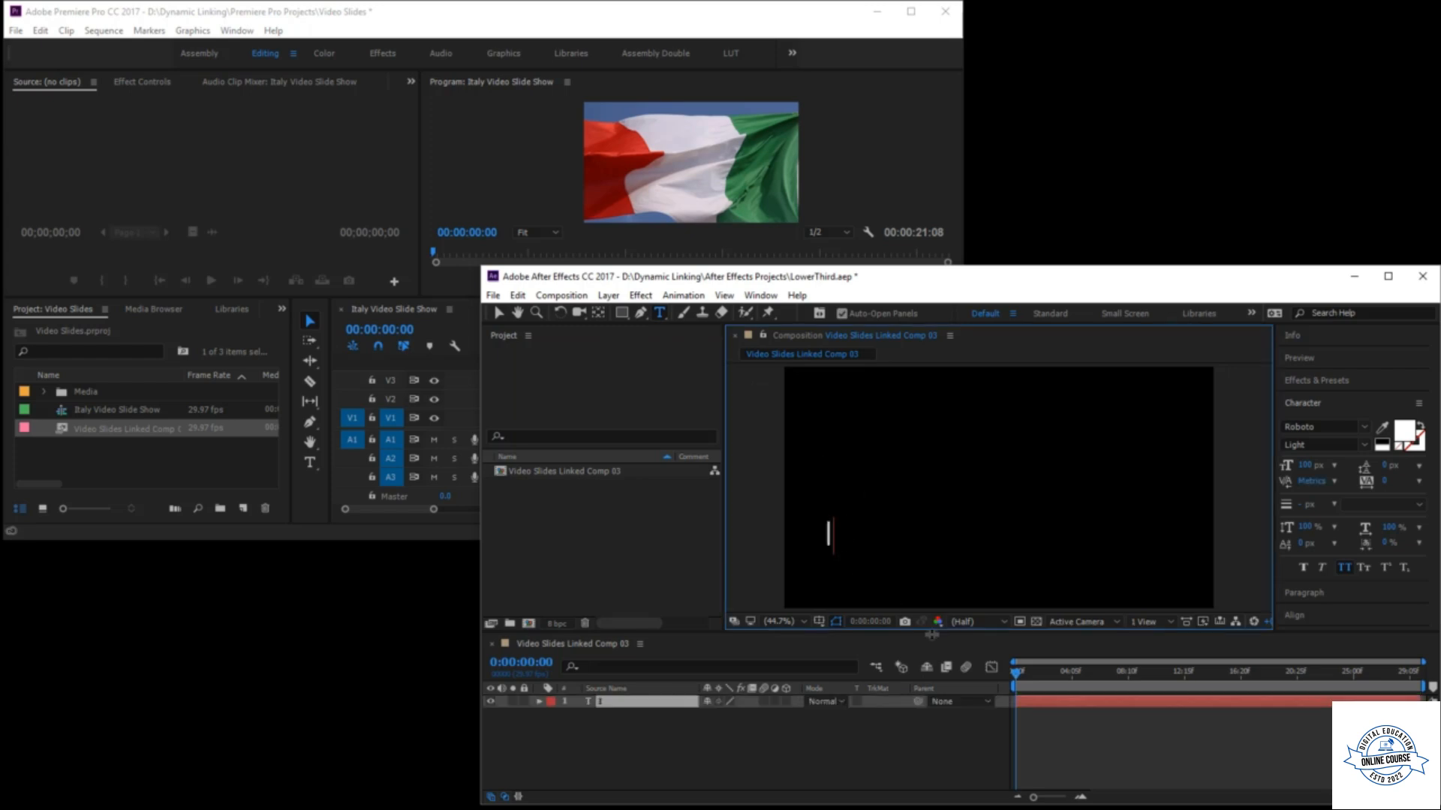
pyautogui.write('Italy Sights & Sounds')
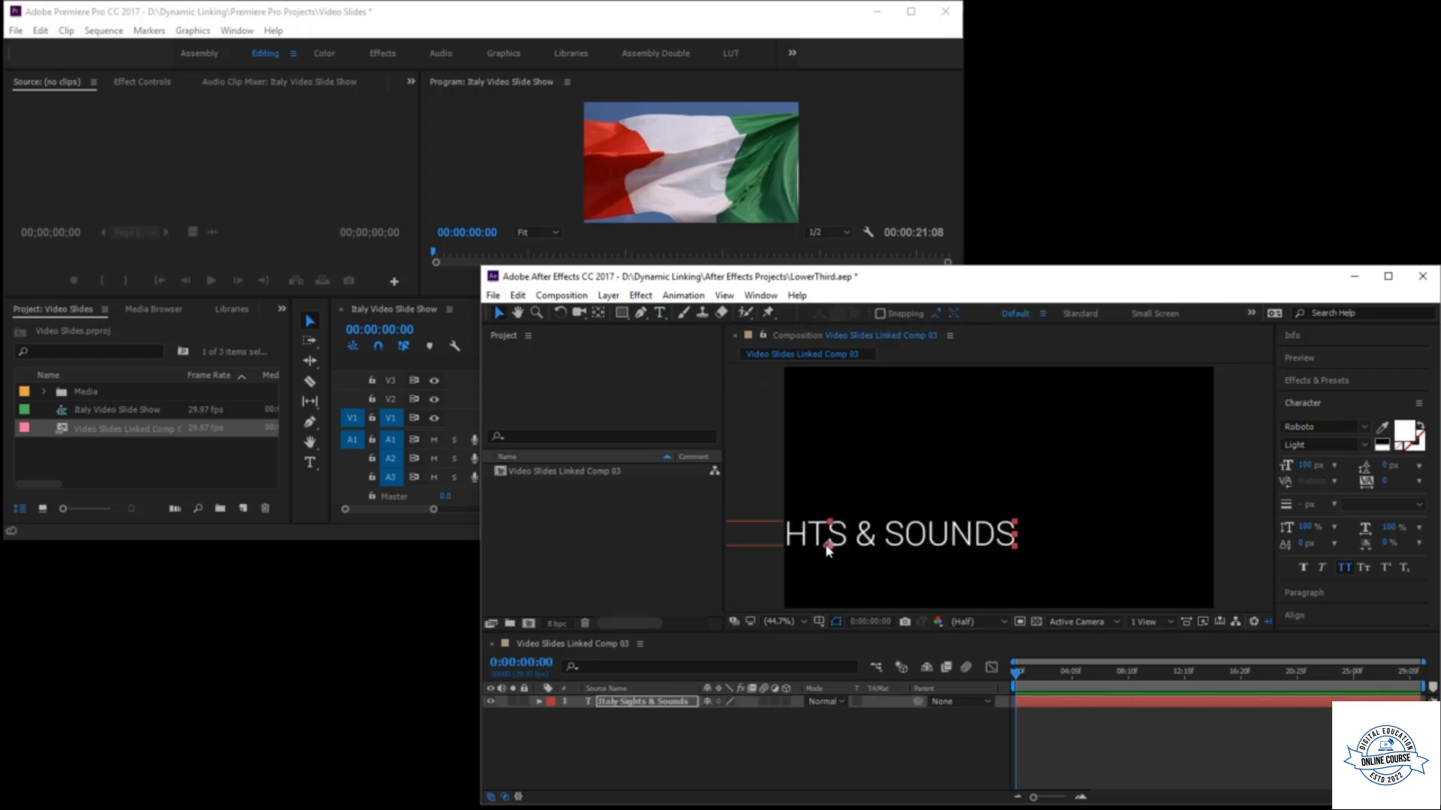
# - Move the title fully into the lower part of the frame and center it horizontally in the composition
pyautogui.moveTo(826, 547); pyautogui.dragTo(1027, 572)
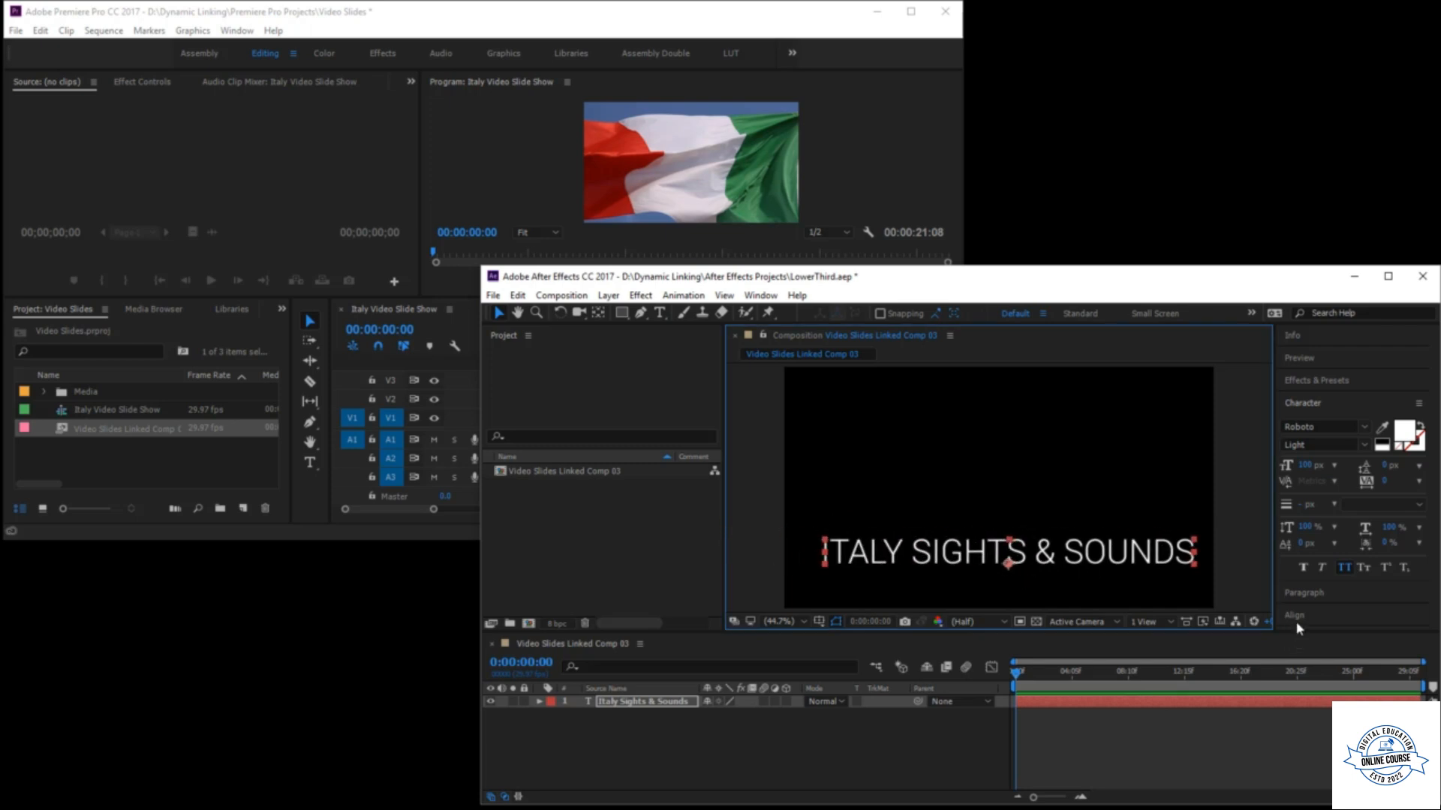
pyautogui.click(1294, 615)
pyautogui.click(1316, 486)
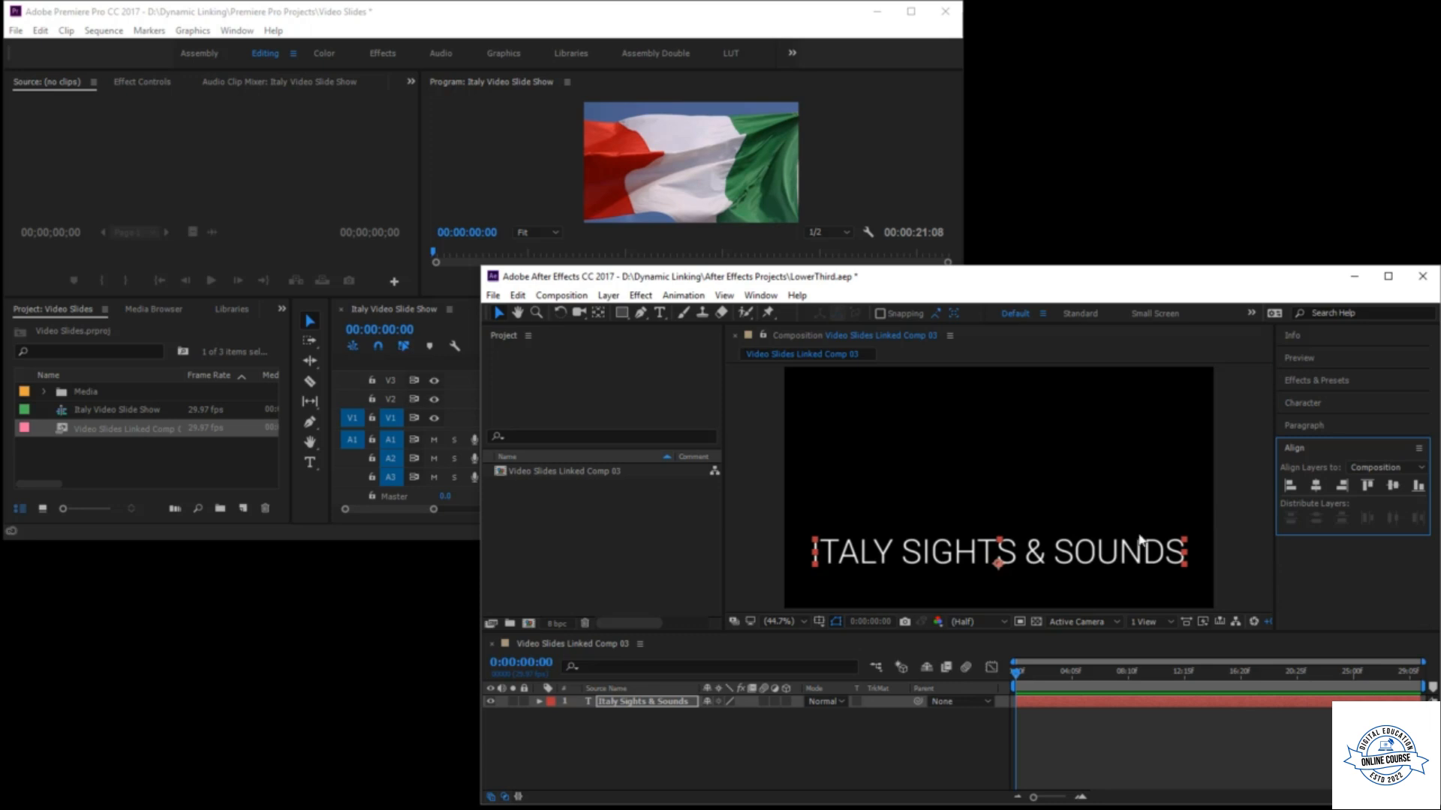
pyautogui.click(1325, 402)
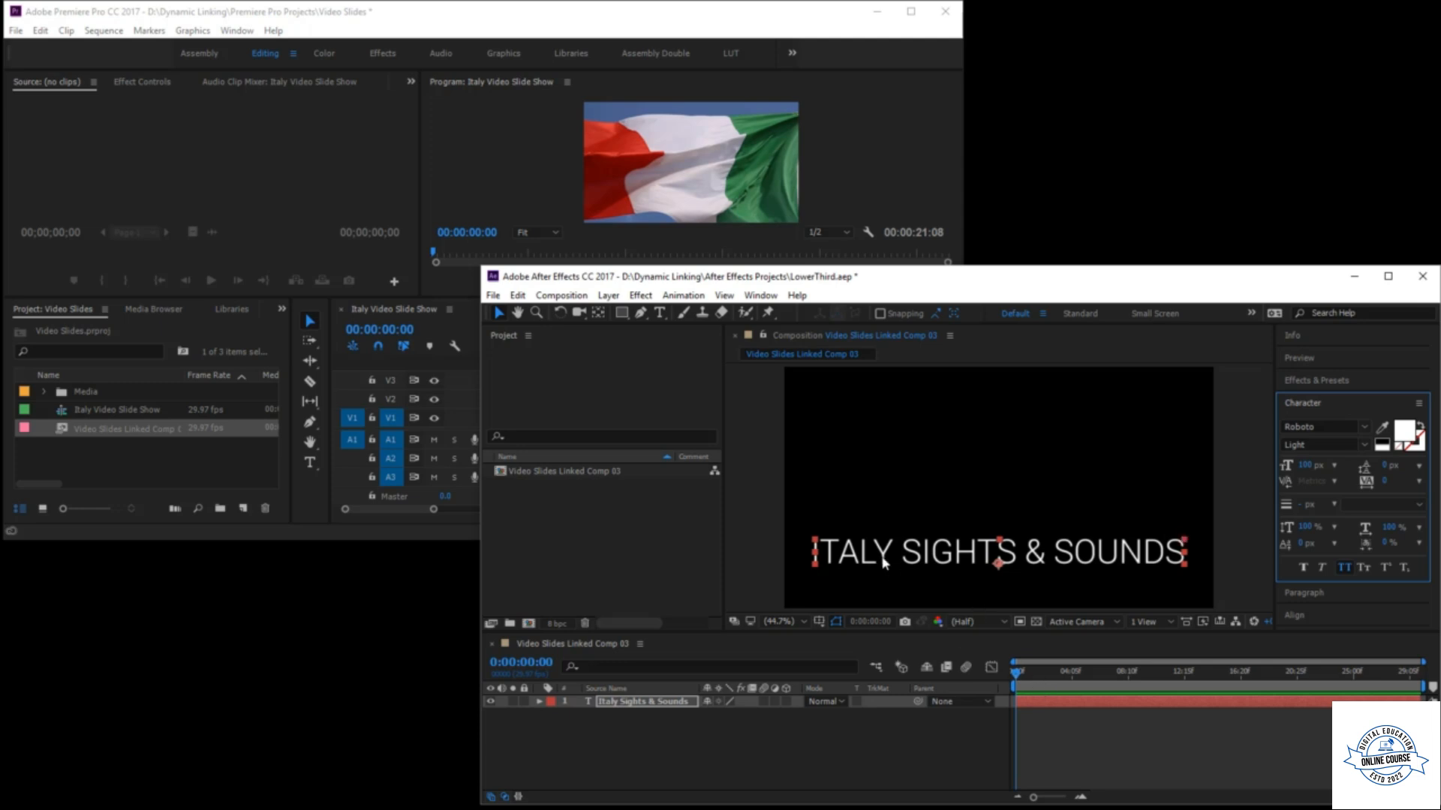
# - Switch to Premiere Pro, place the linked composition on track V2 at the sequence start, and scrub through its beginning
pyautogui.click(757, 22)
pyautogui.moveTo(67, 430); pyautogui.dragTo(513, 403)
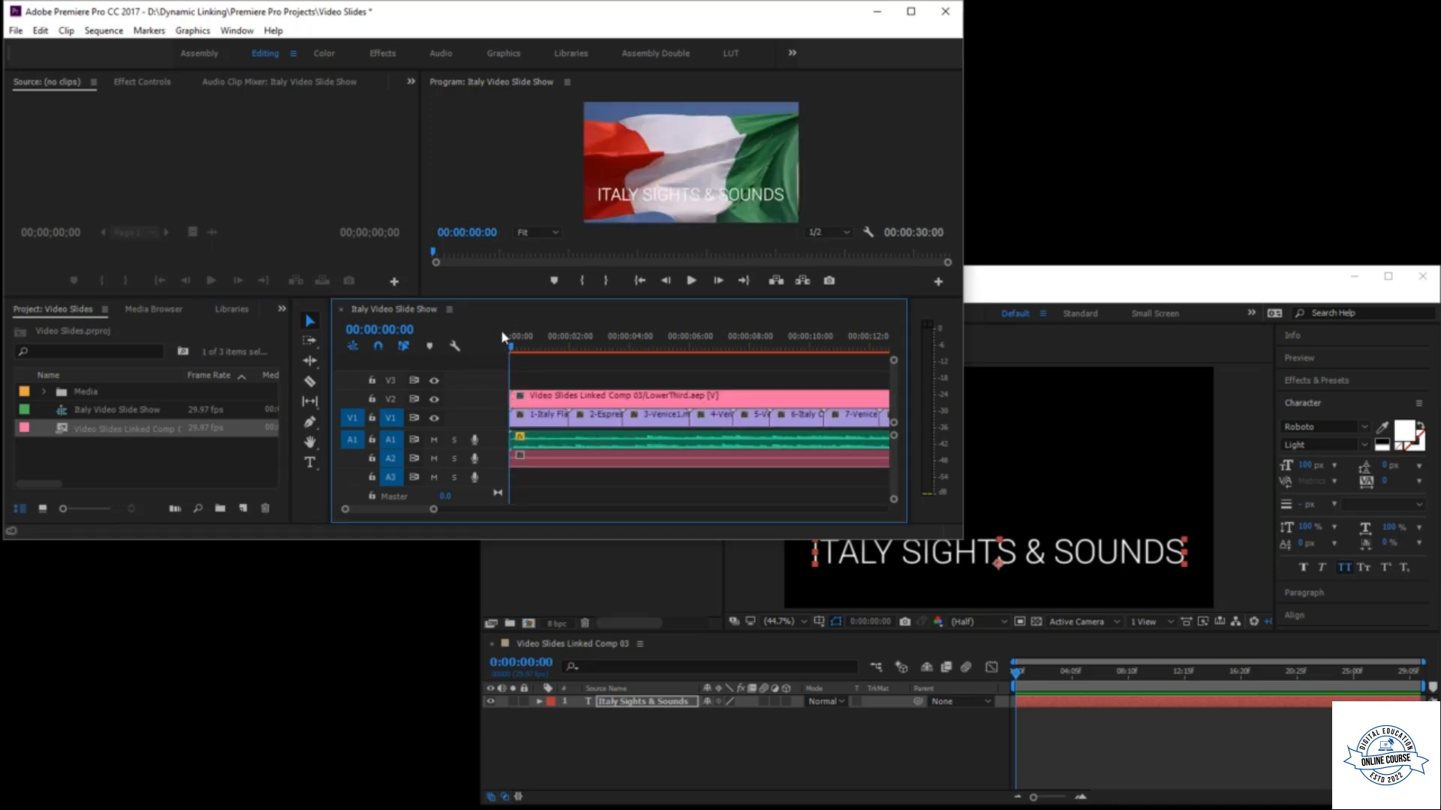
pyautogui.moveTo(515, 345); pyautogui.dragTo(538, 350)
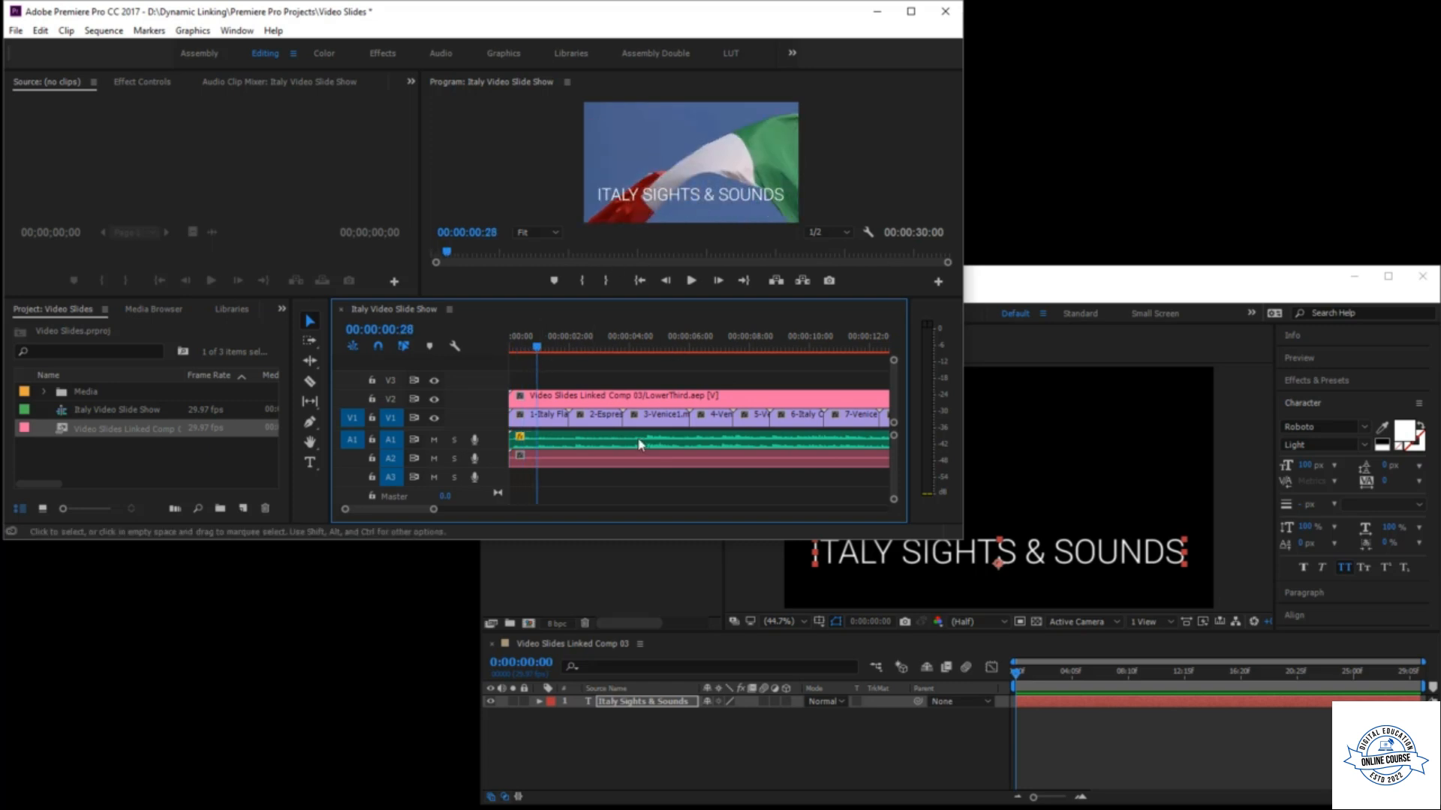
# - Split the linked composition clip at 00:00:02:00, delete the part after the cut, and place the playhead at 00:00:01:00
pyautogui.moveTo(540, 355); pyautogui.dragTo(570, 367)
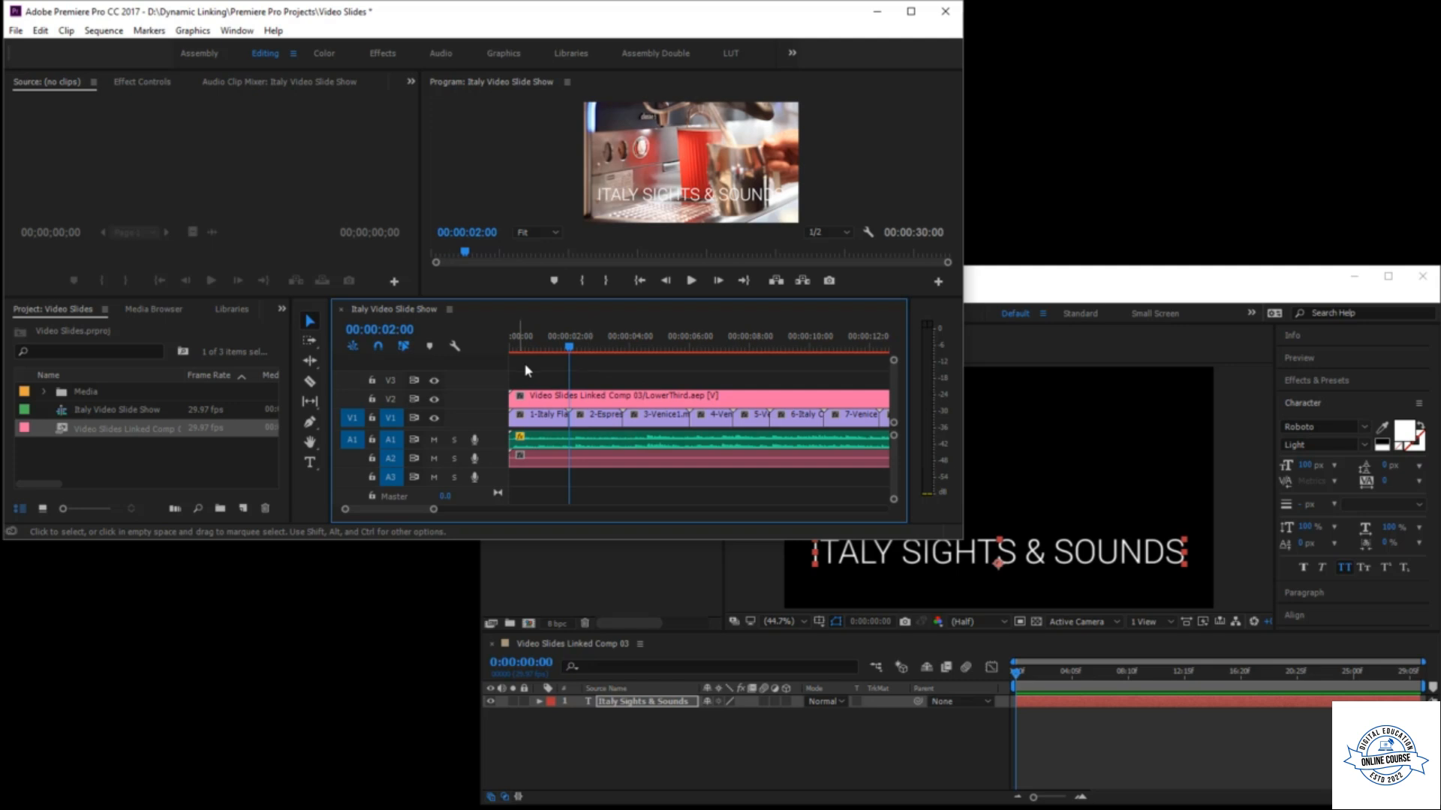
pyautogui.press('c')
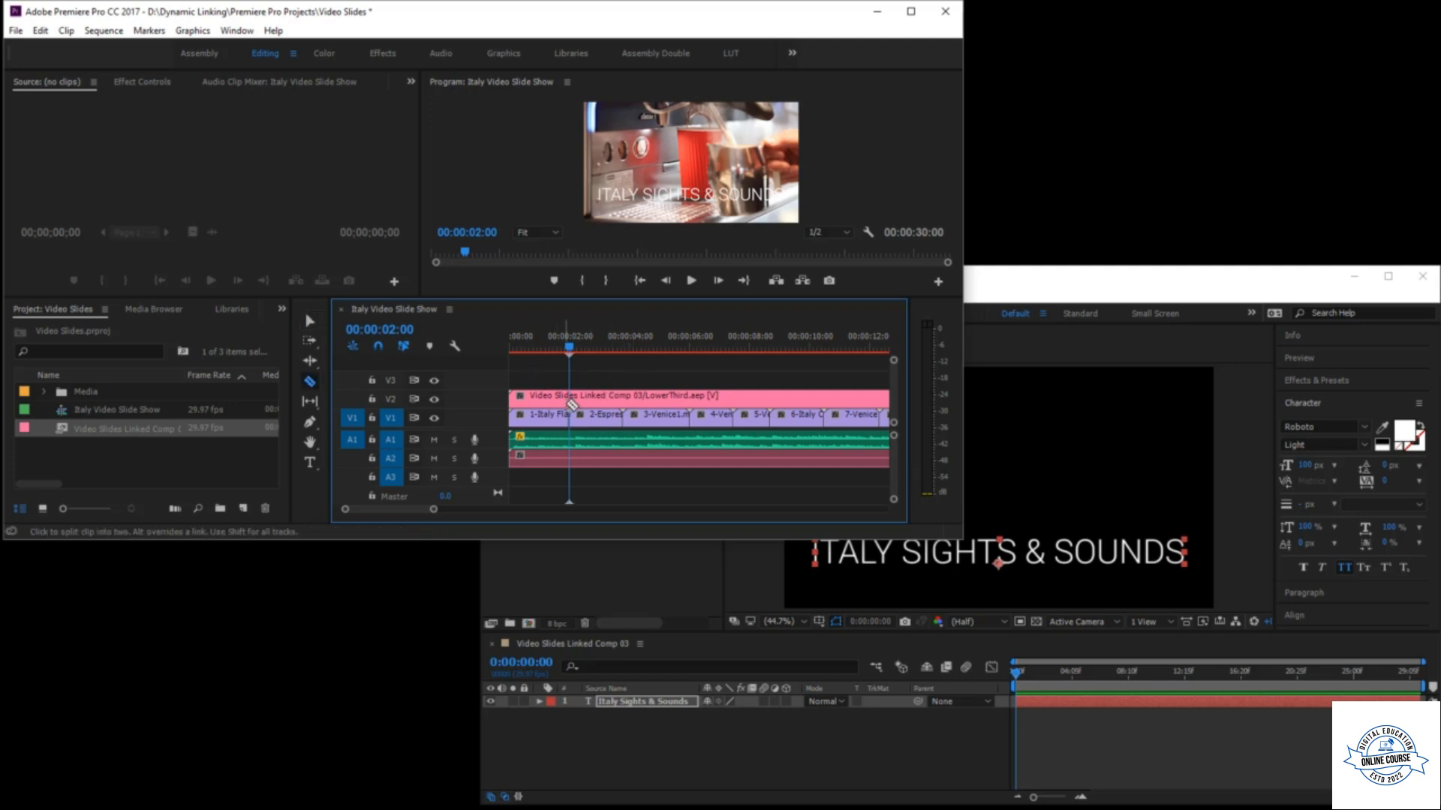
pyautogui.click(574, 403)
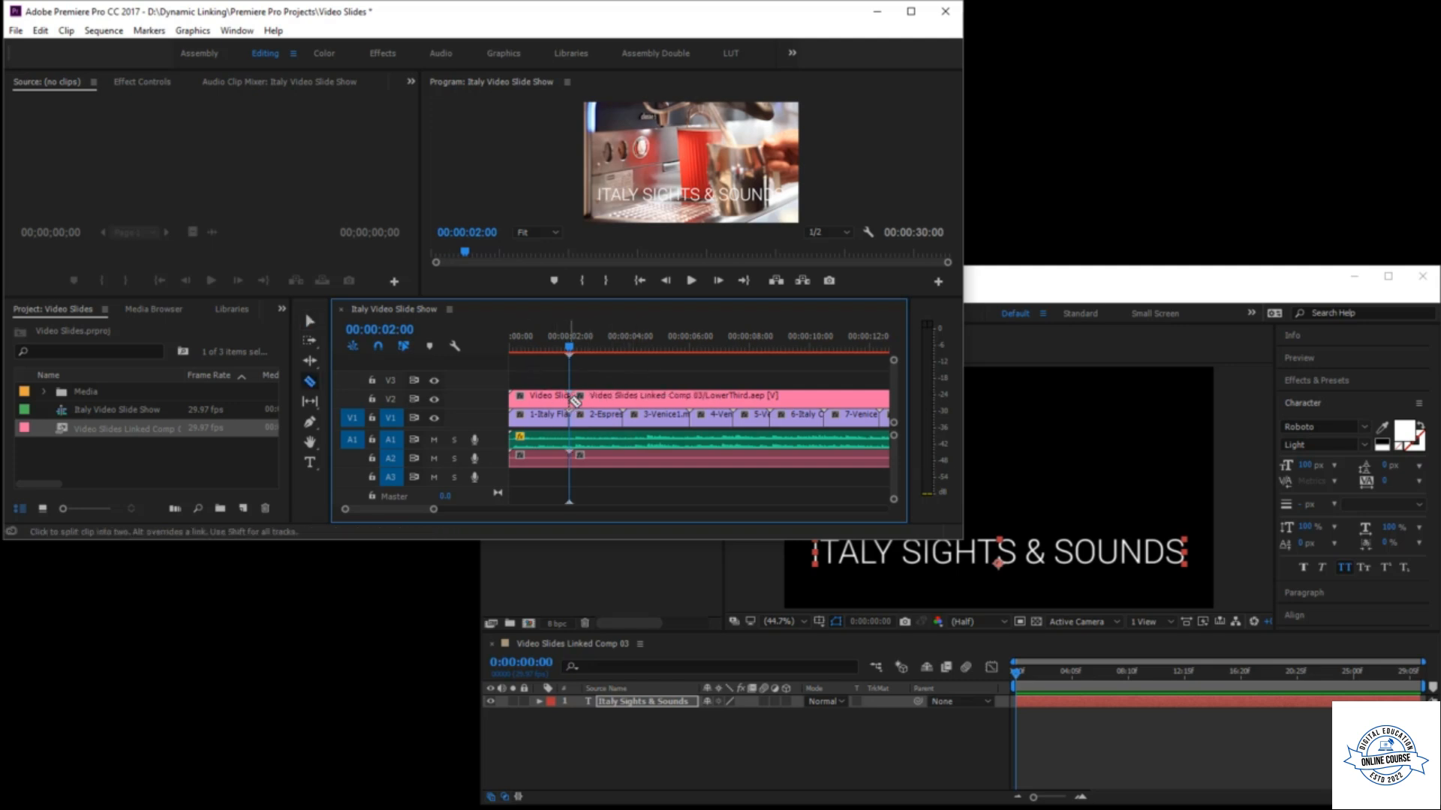
pyautogui.press('v')
pyautogui.click(627, 406)
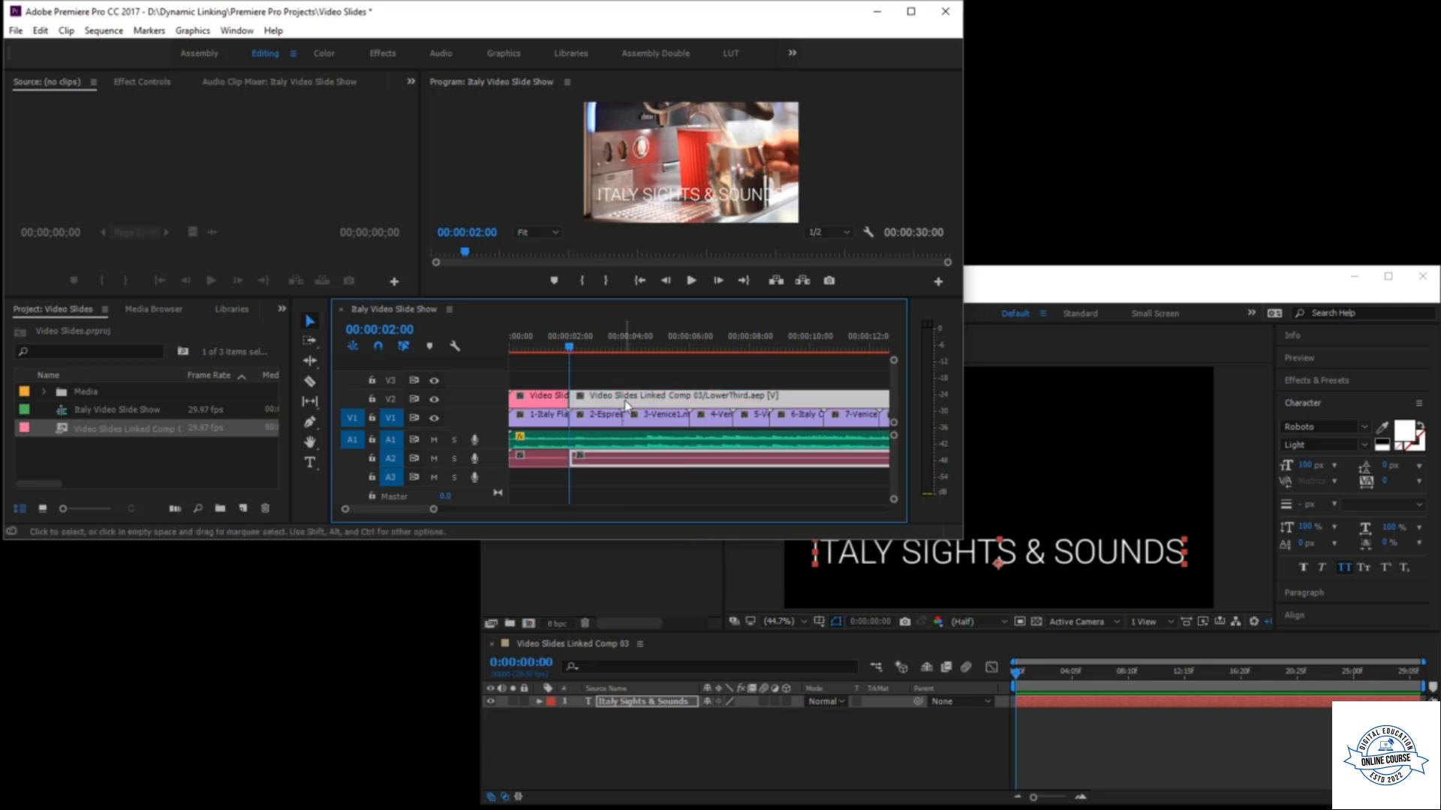
pyautogui.press('Delete')
pyautogui.moveTo(576, 348); pyautogui.dragTo(539, 369)
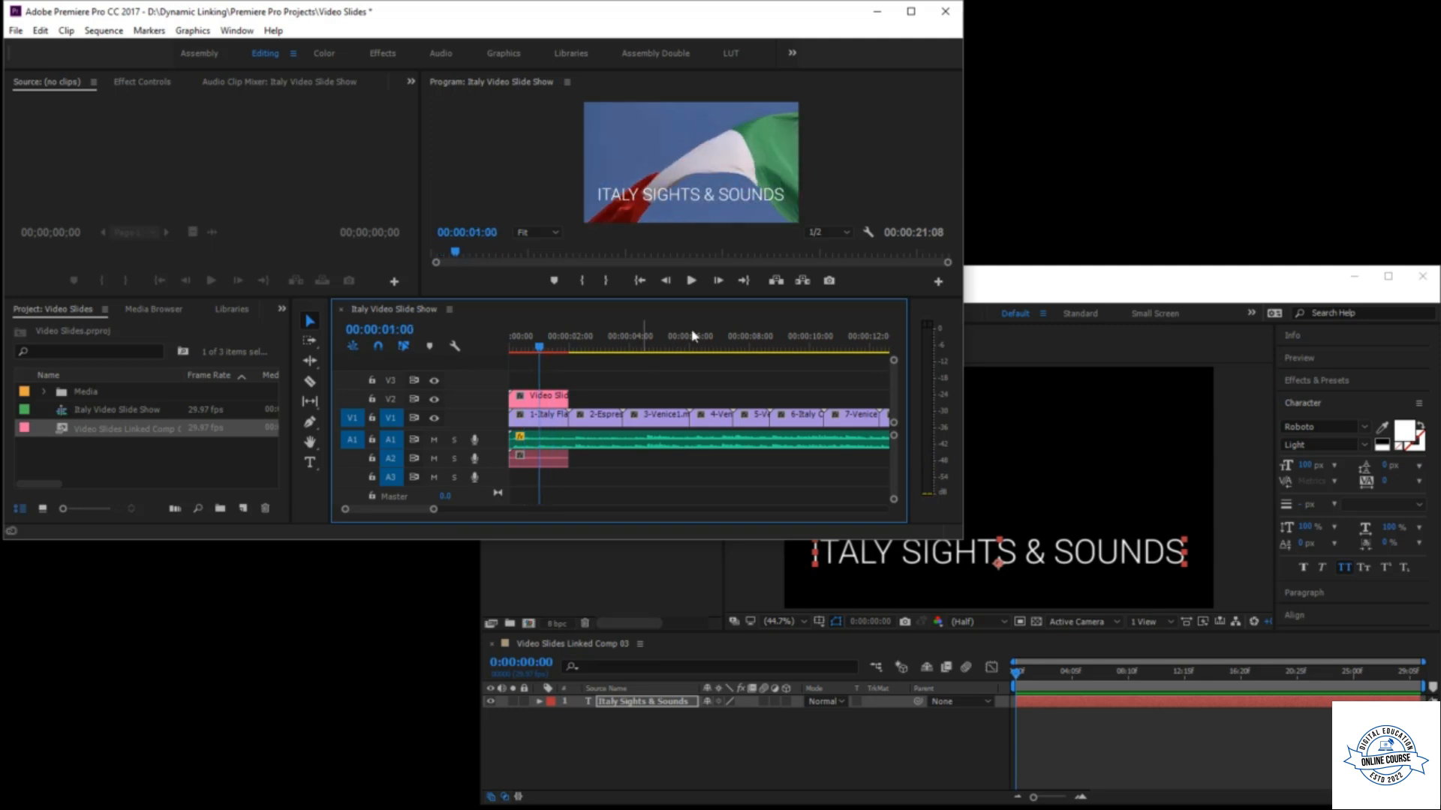
# - In After Effects, draw a full-width rectangle shape over the title and move its layer below the text layer
pyautogui.click(1066, 292)
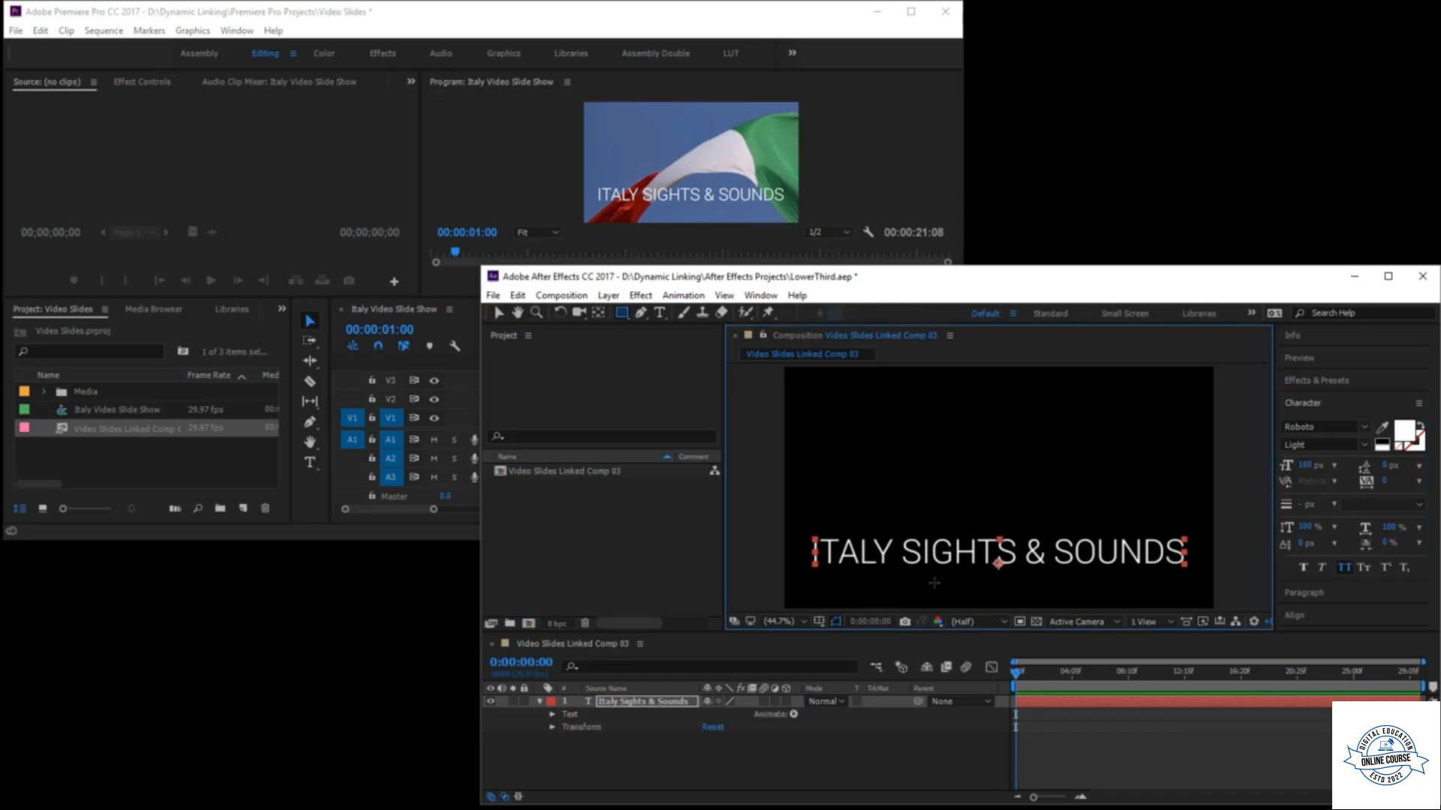
pyautogui.click(744, 757)
pyautogui.moveTo(773, 512); pyautogui.dragTo(1219, 594)
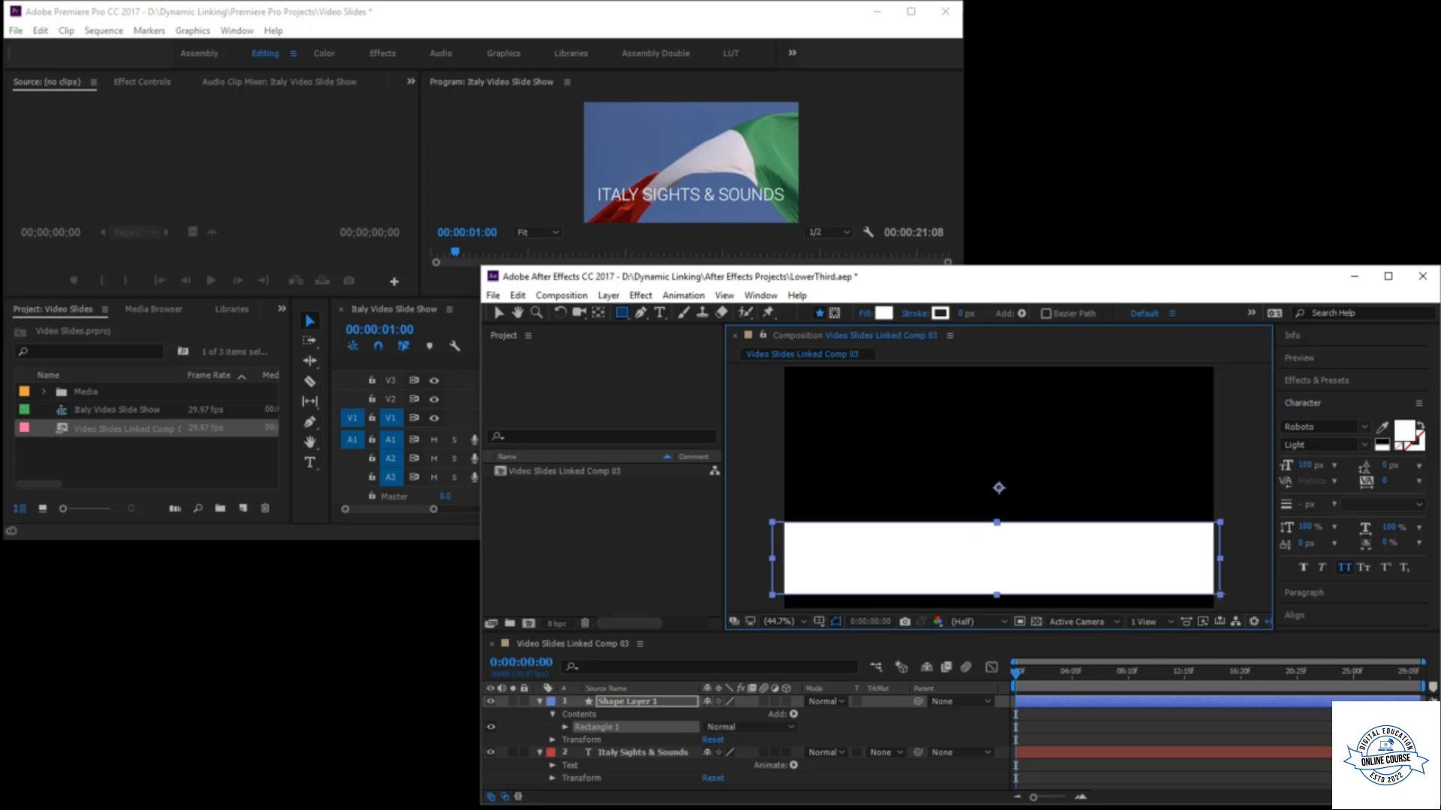
pyautogui.click(540, 702)
pyautogui.moveTo(626, 707); pyautogui.dragTo(632, 773)
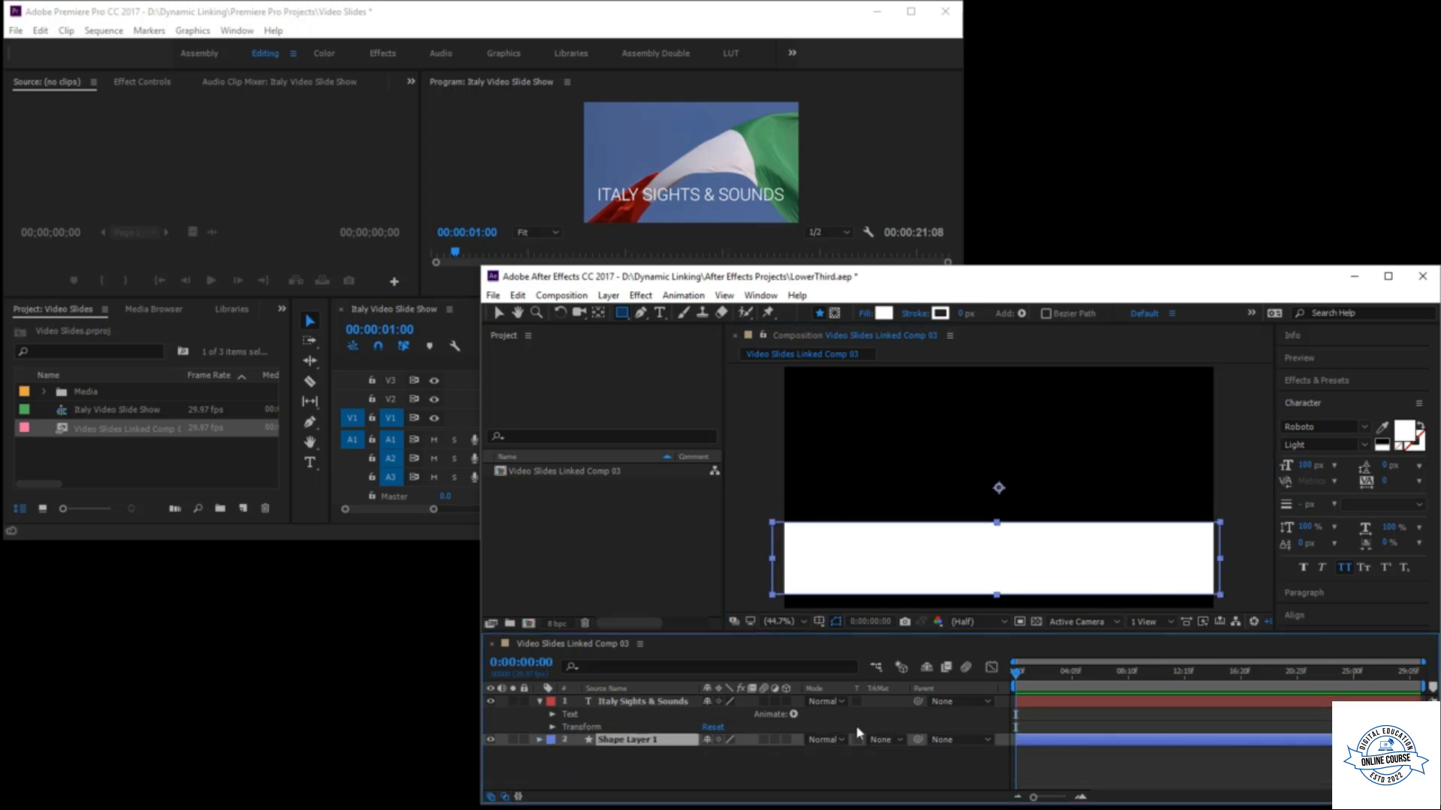
# - Set the rectangle's fill color to 313131 and reduce its height so the bar fits closely around the title
pyautogui.click(884, 313)
pyautogui.moveTo(1055, 402); pyautogui.dragTo(963, 536)
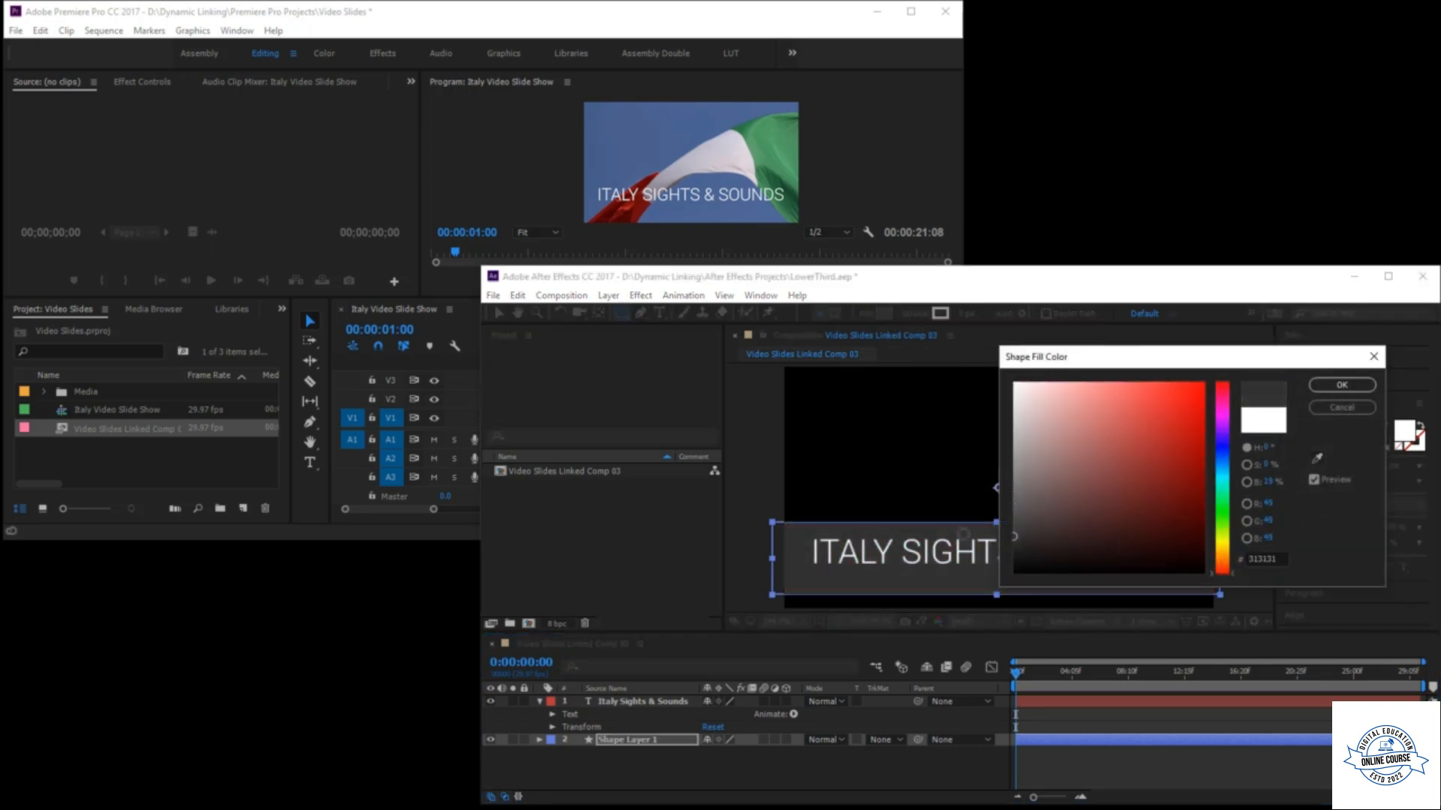
pyautogui.click(1342, 385)
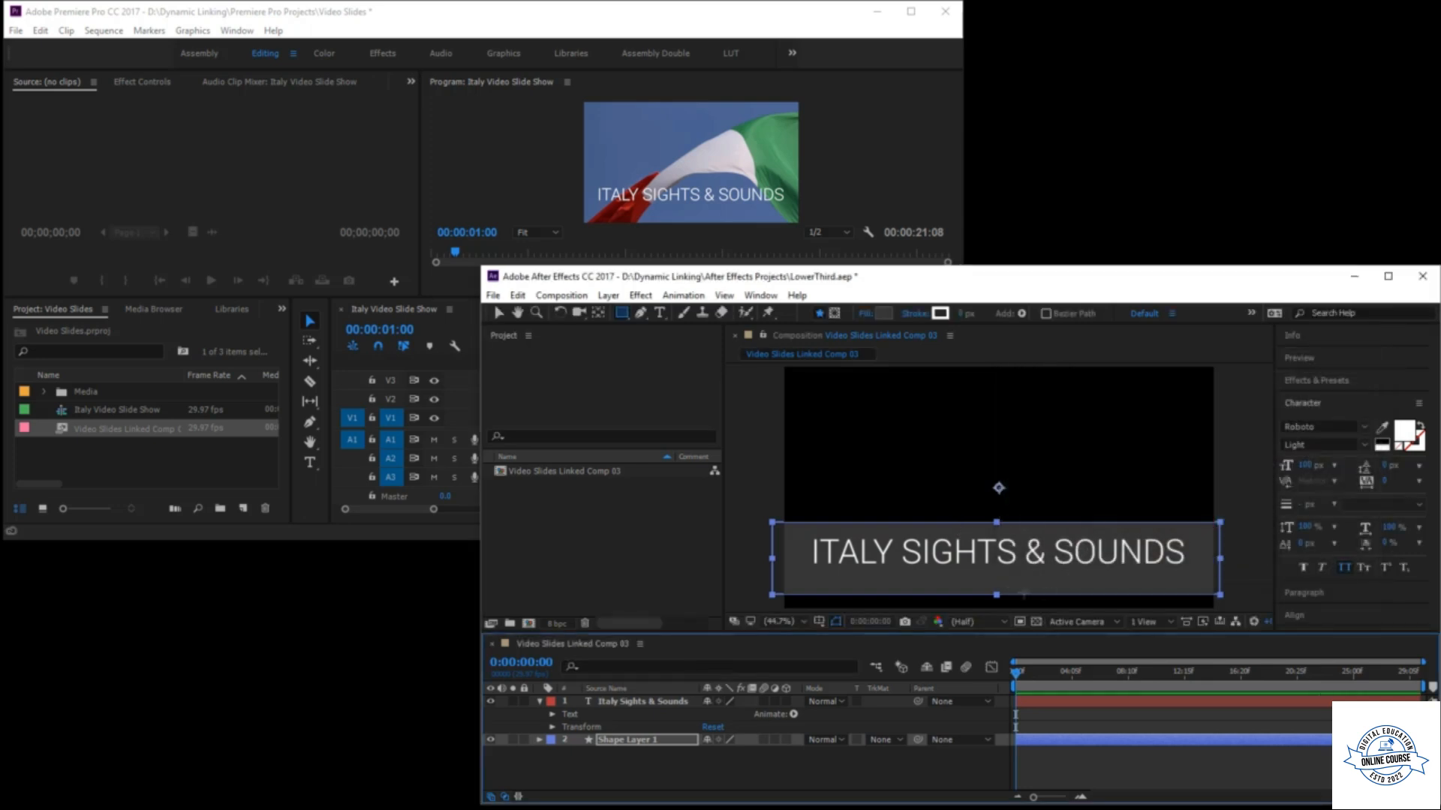
pyautogui.press('v')
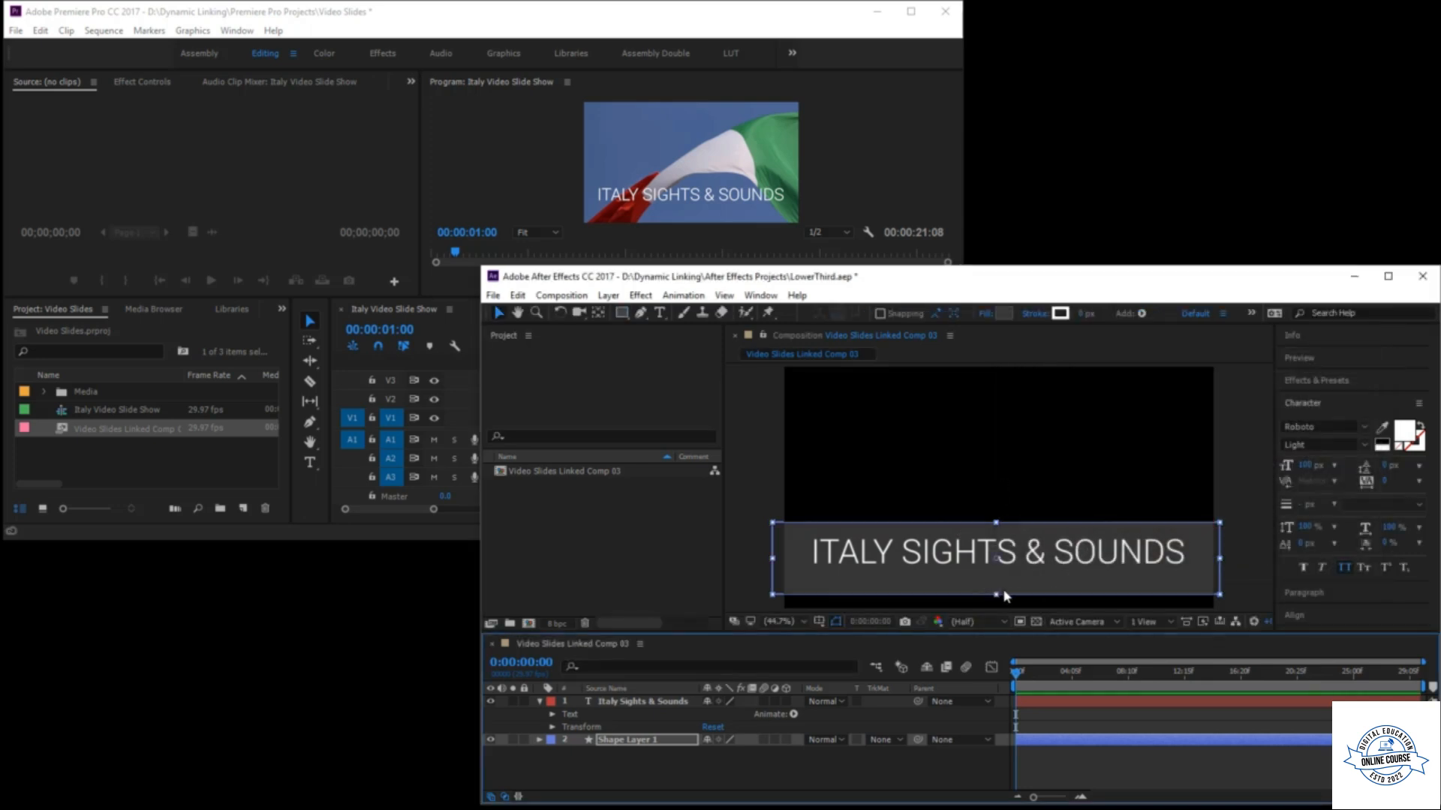
pyautogui.moveTo(996, 595); pyautogui.dragTo(1003, 574)
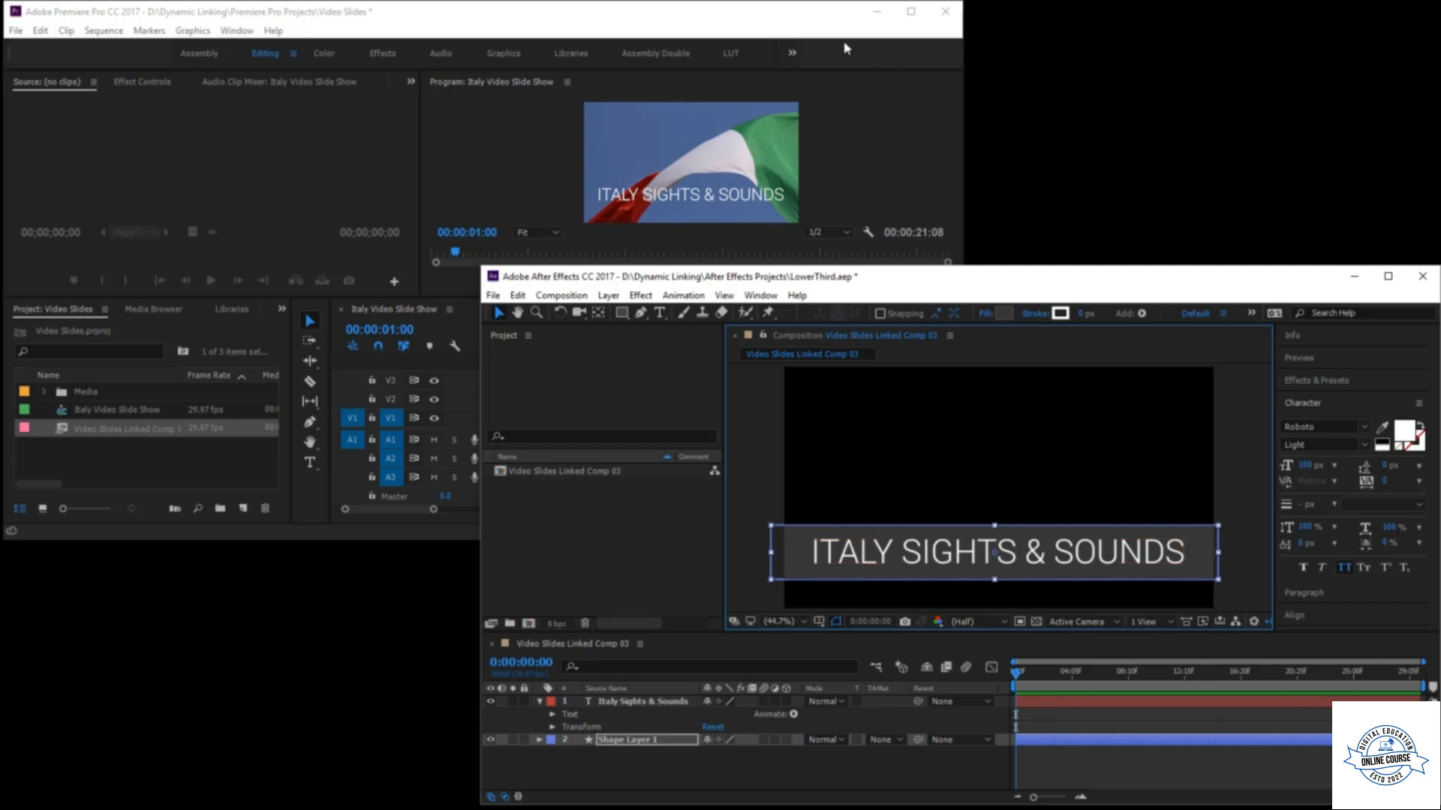
# - Switch to Premiere Pro and move the playhead to 00:00:01:01 to check the updated lower third
pyautogui.click(820, 29)
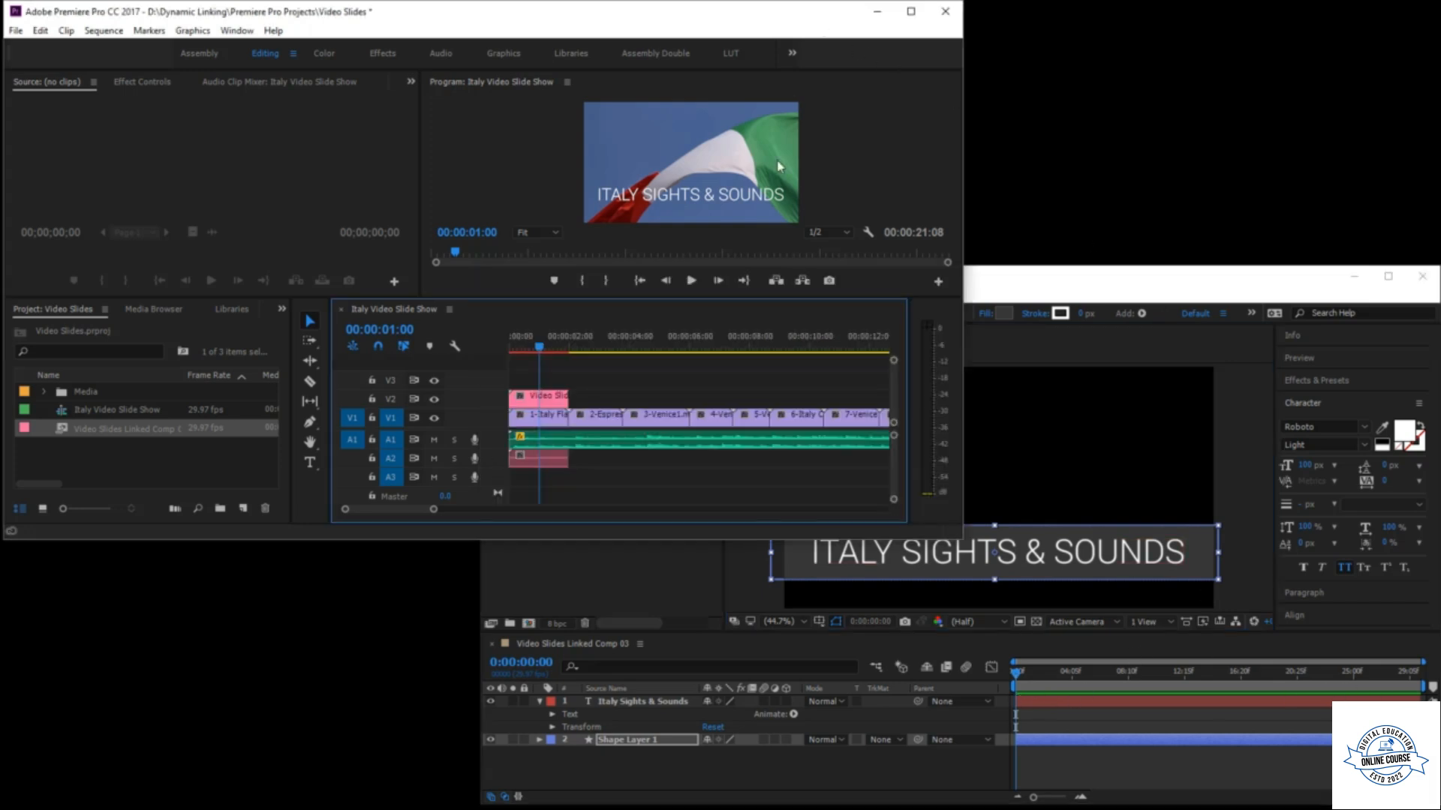
pyautogui.click(540, 348)
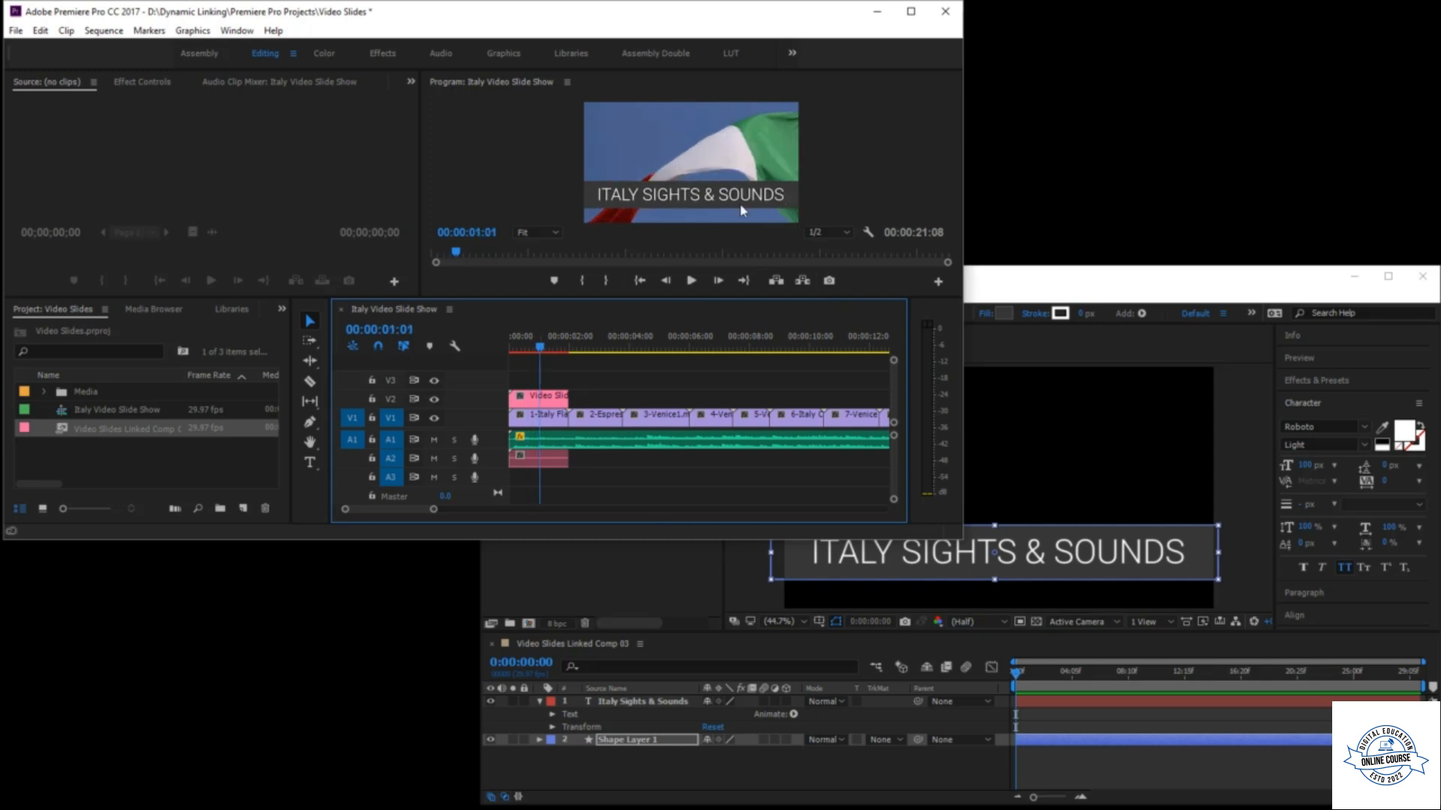
# - In After Effects, apply the Fade Up Characters preset from the Animate In text presets to the Italy Sights & Sounds layer
pyautogui.click(1078, 300)
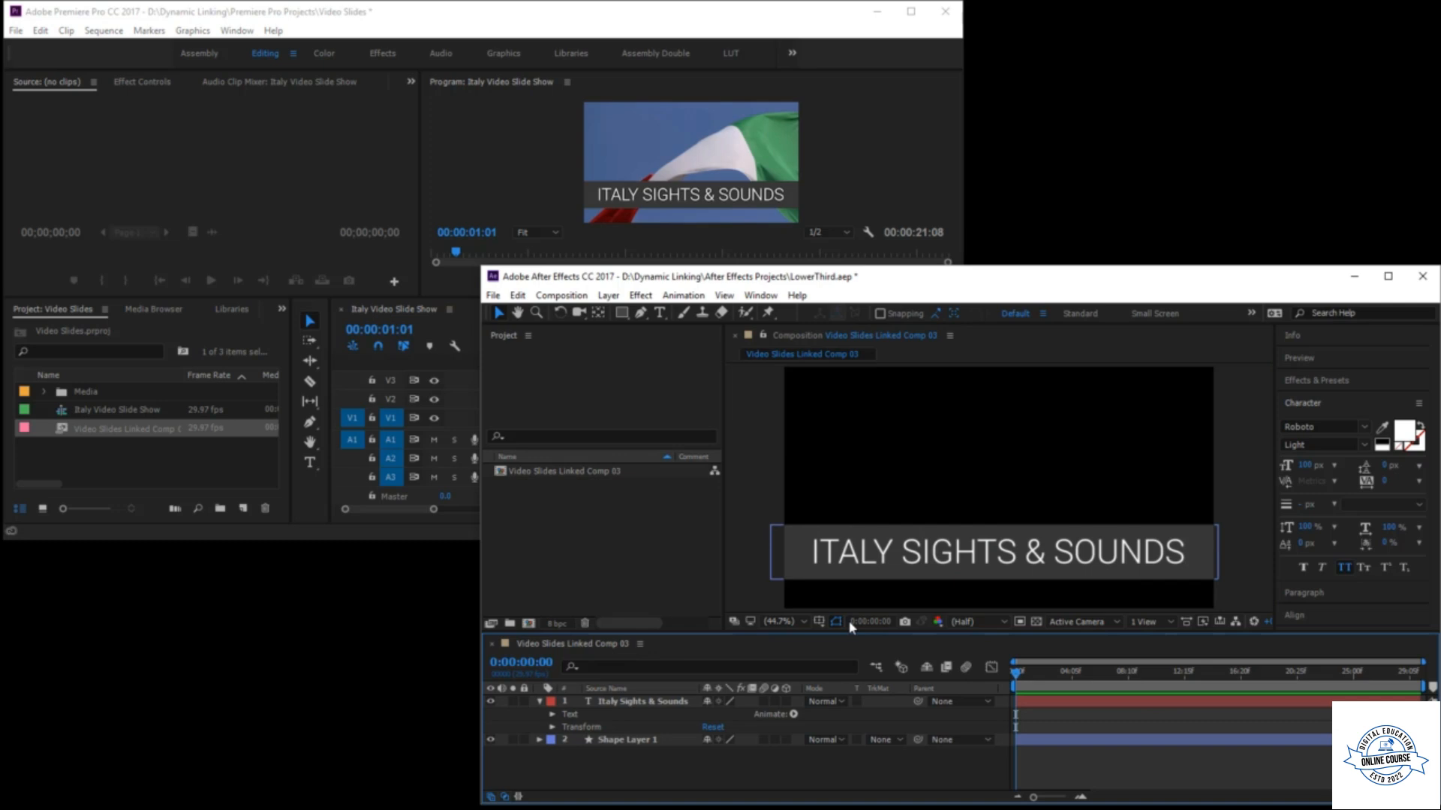
pyautogui.click(634, 740)
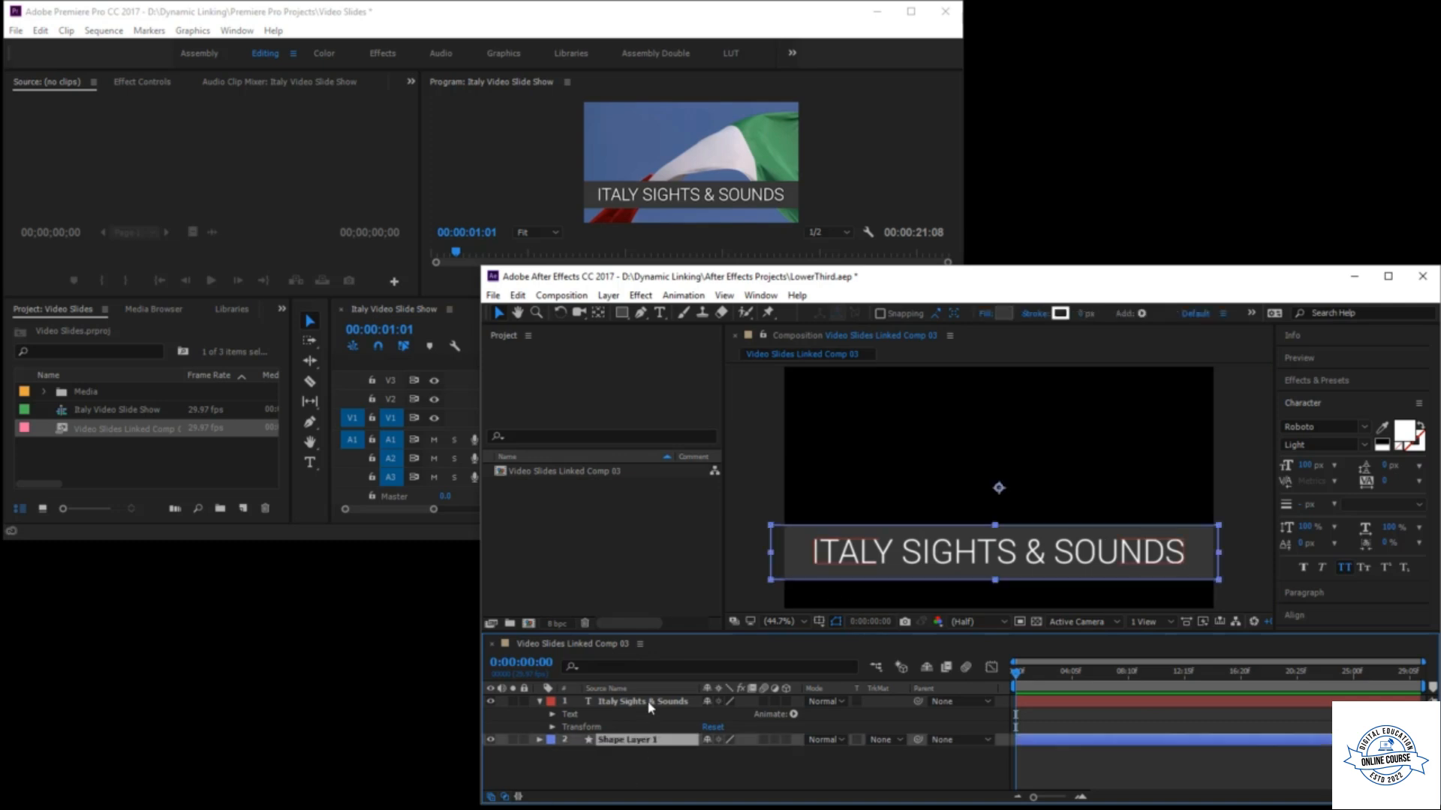
pyautogui.click(650, 704)
pyautogui.click(1328, 381)
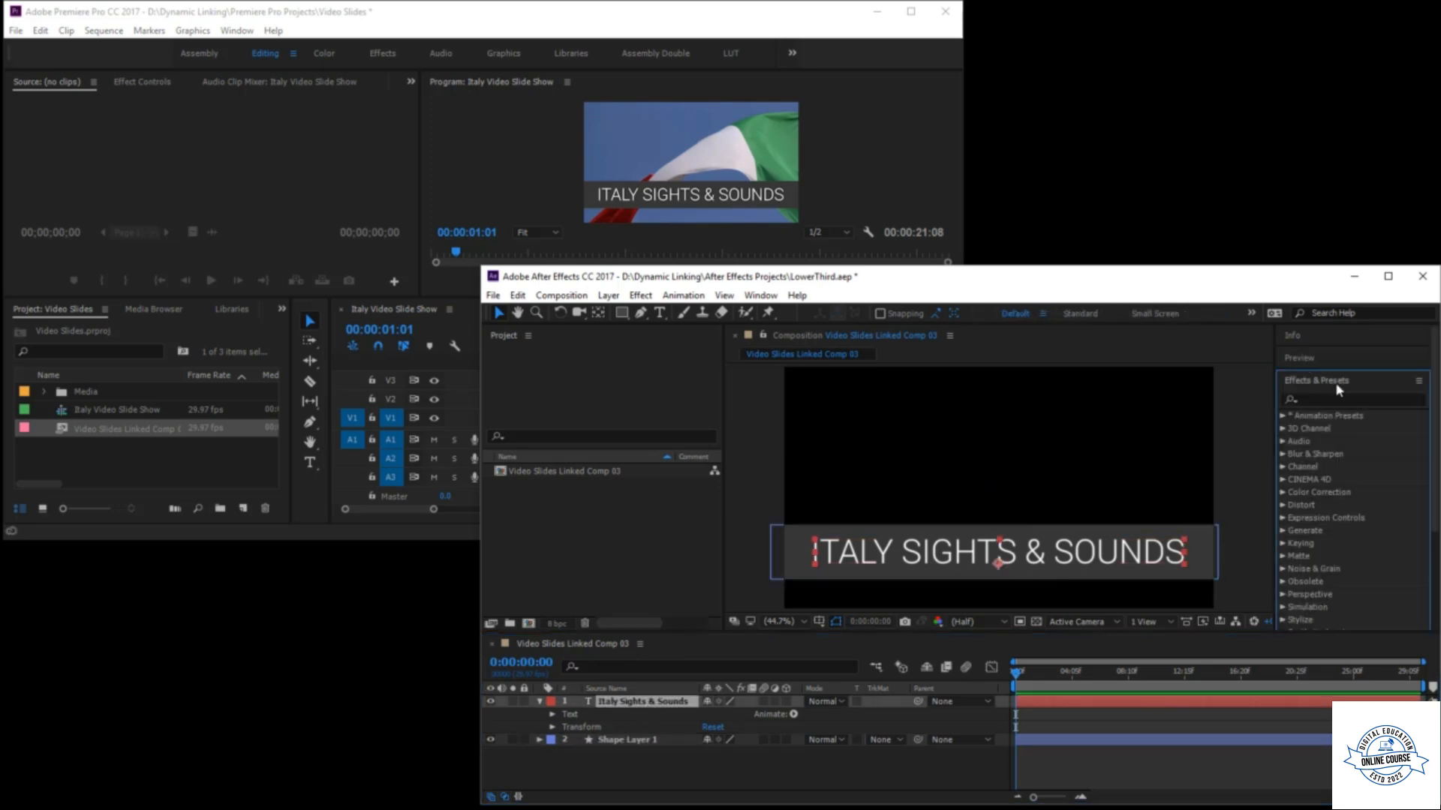
pyautogui.click(1283, 416)
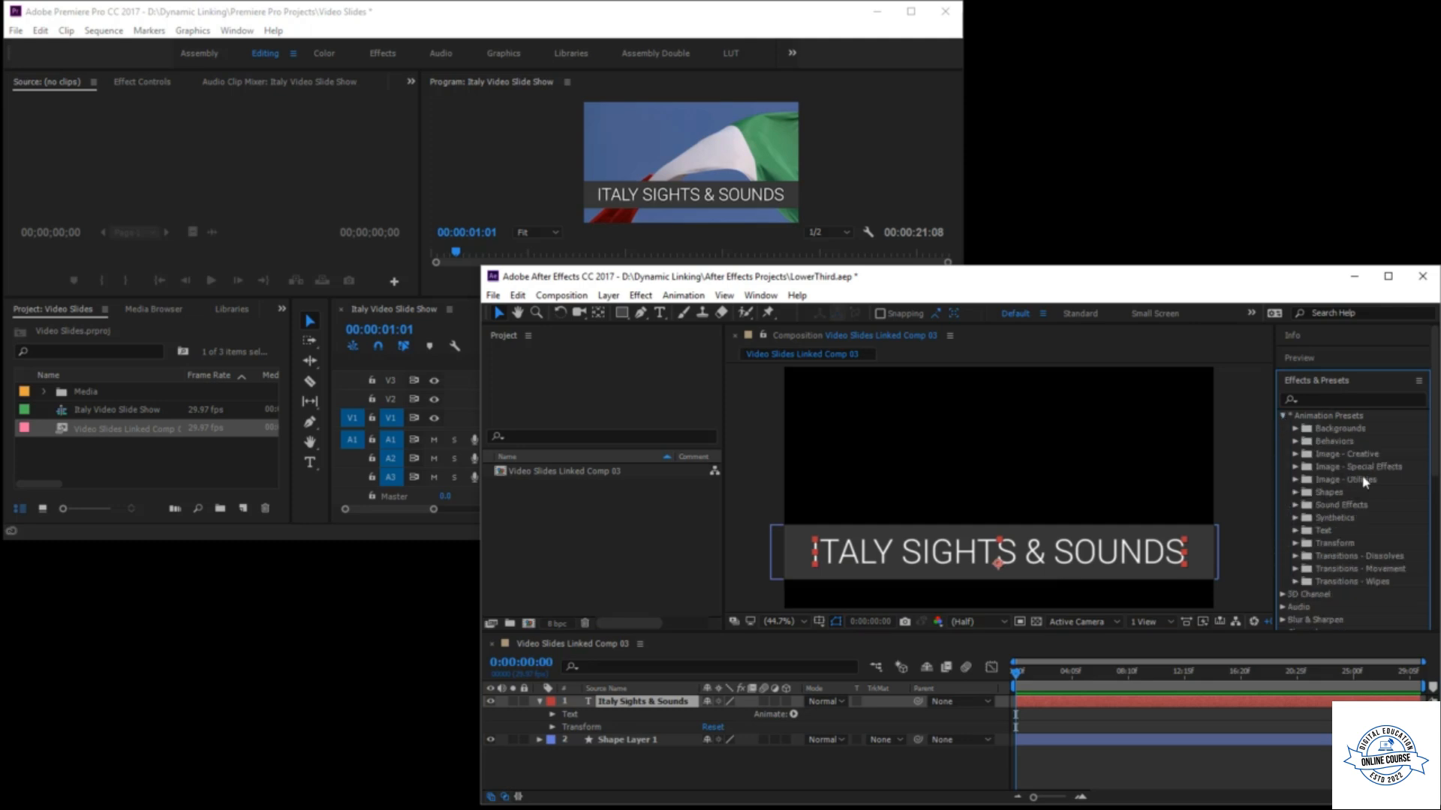
pyautogui.click(1296, 530)
pyautogui.scroll(-3, 1328, 529)
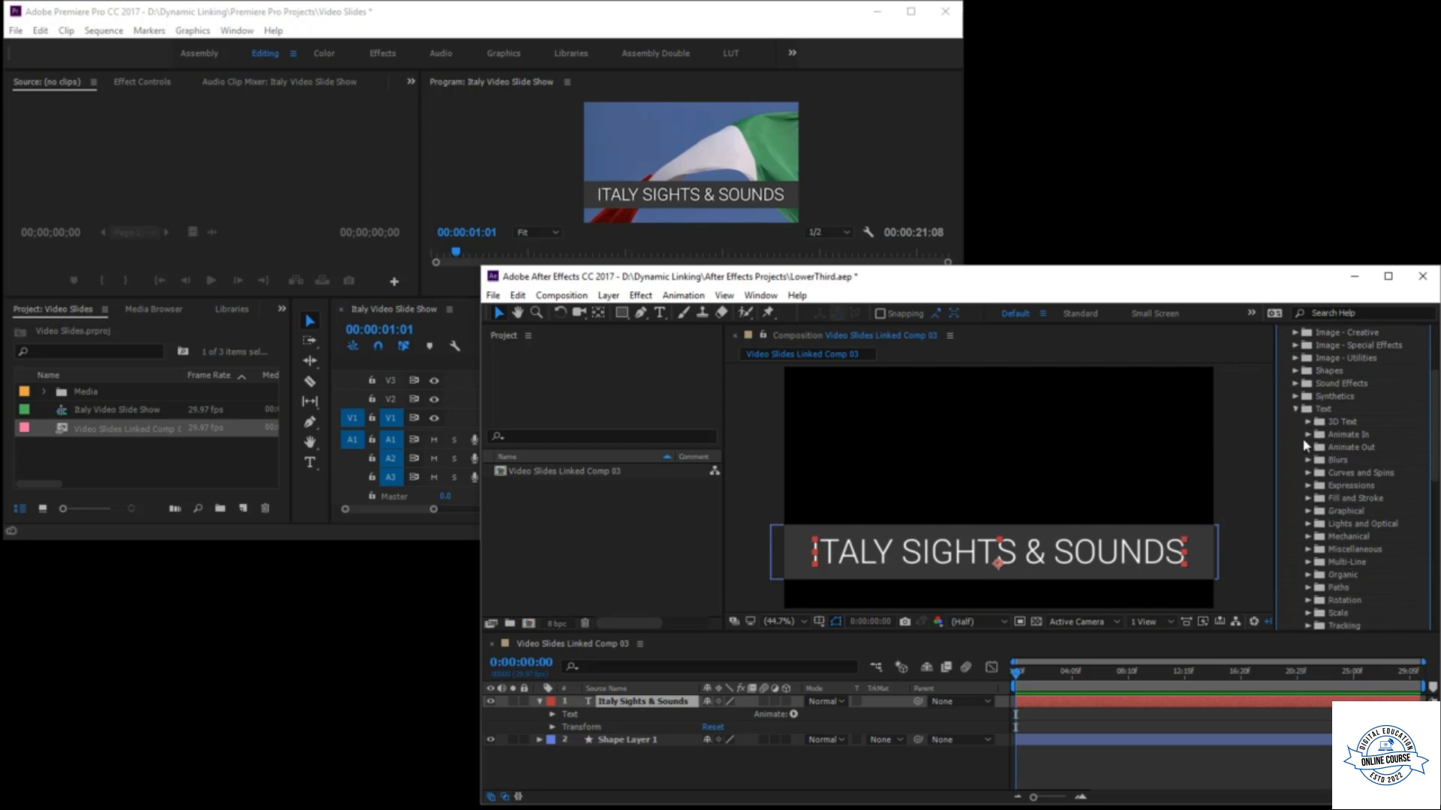
pyautogui.click(1308, 435)
pyautogui.scroll(-2, 1366, 486)
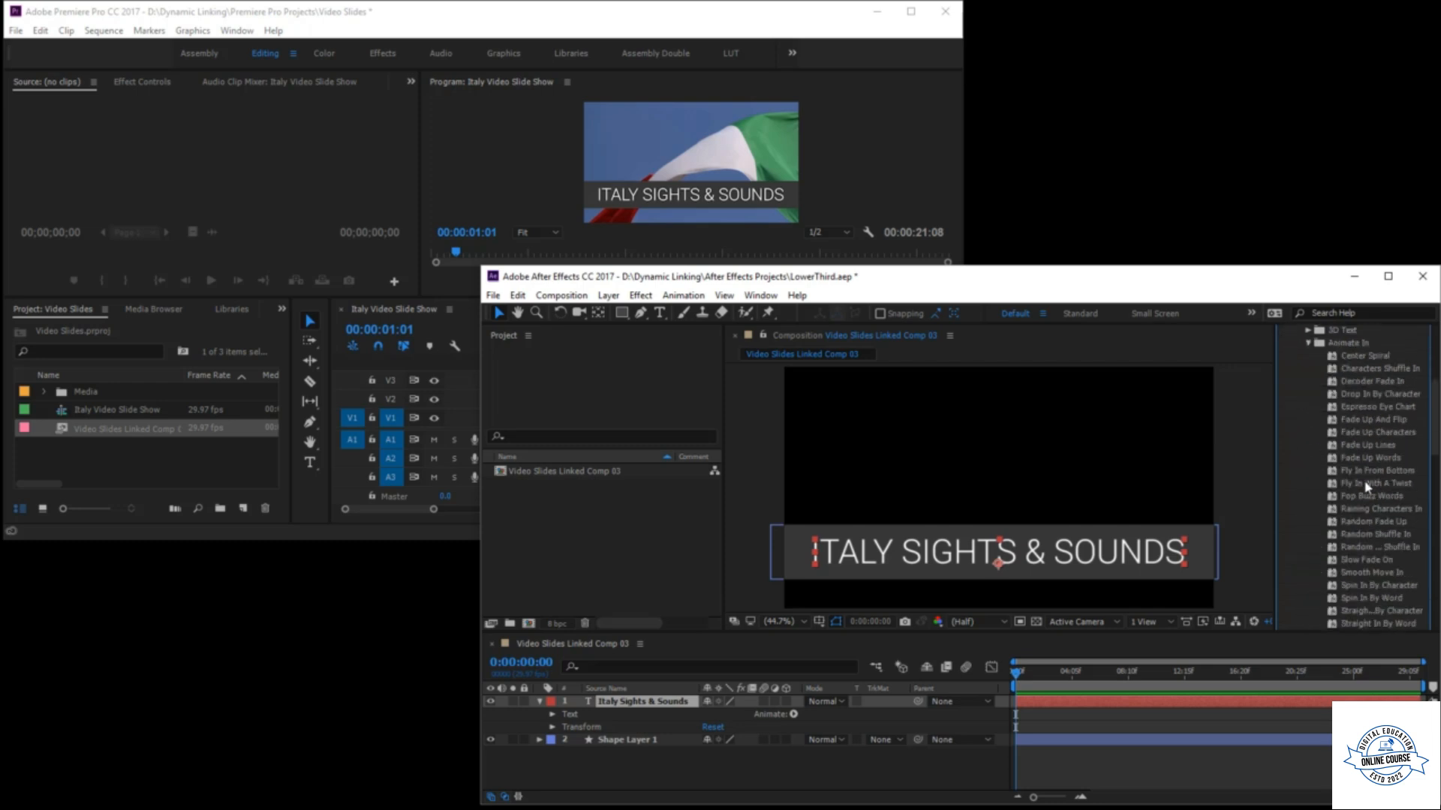
pyautogui.click(1382, 445)
pyautogui.click(1380, 435)
pyautogui.moveTo(1380, 442); pyautogui.dragTo(653, 704)
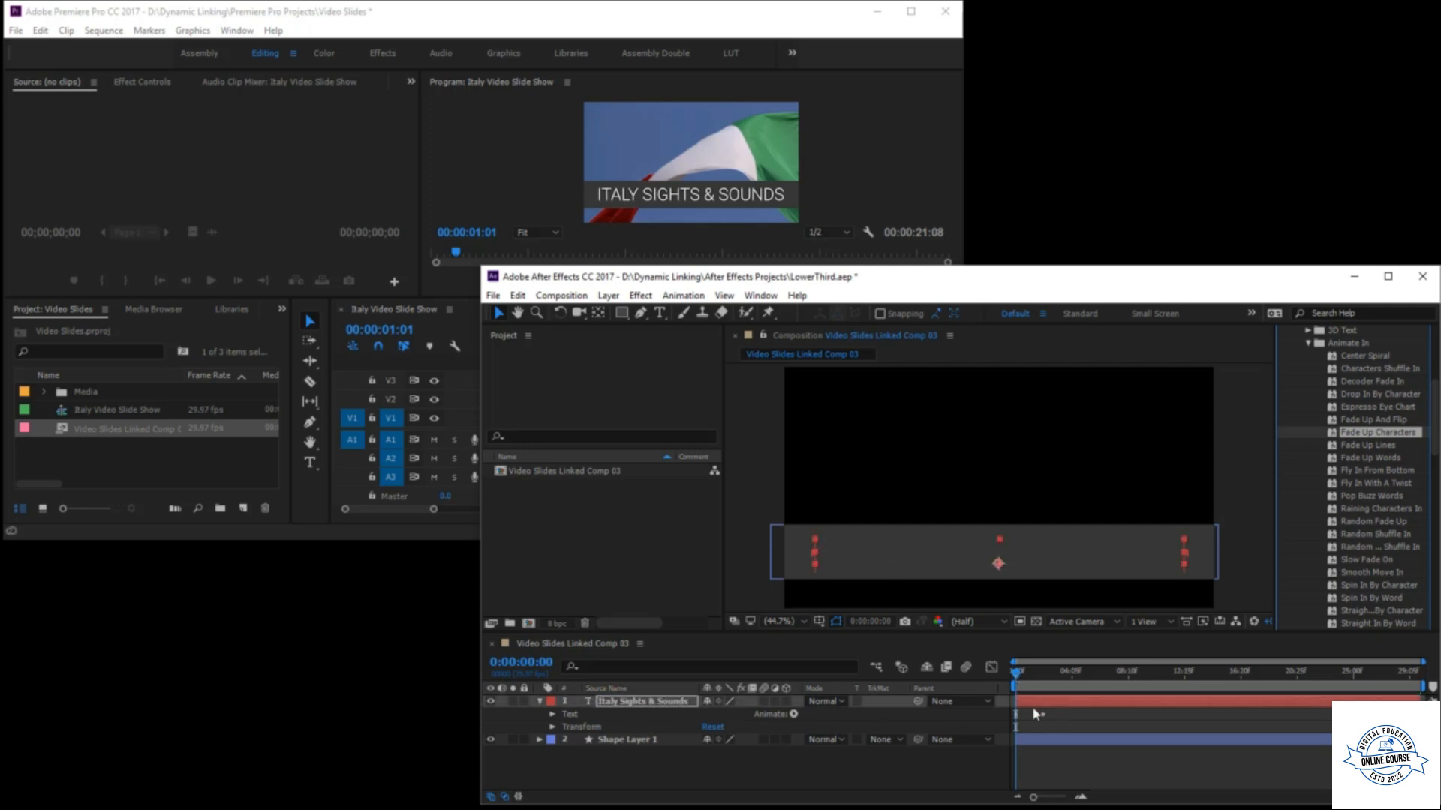
# - Preview the title animation in After Effects and place the playhead at 0:00:02:00
pyautogui.press('space')
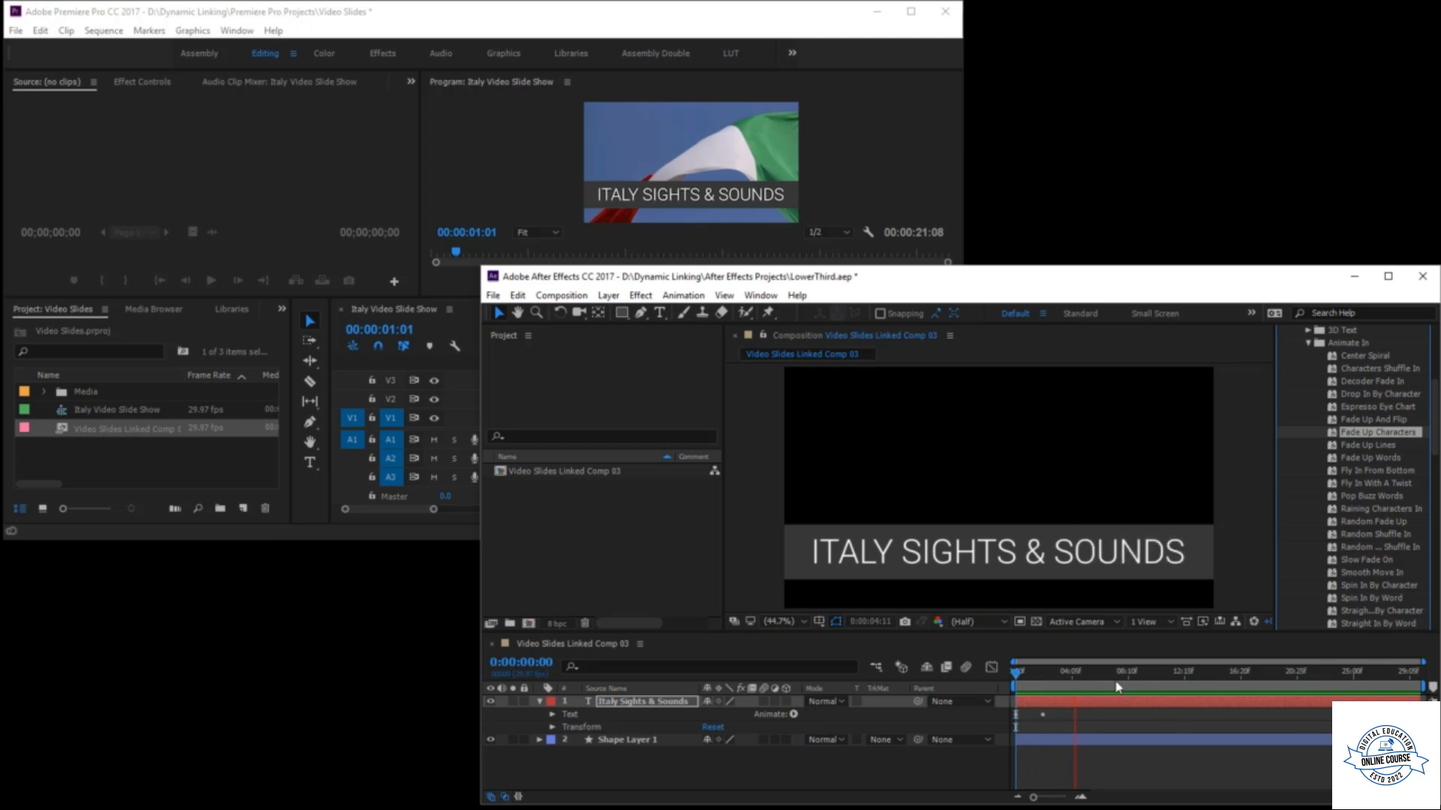
pyautogui.click(1042, 673)
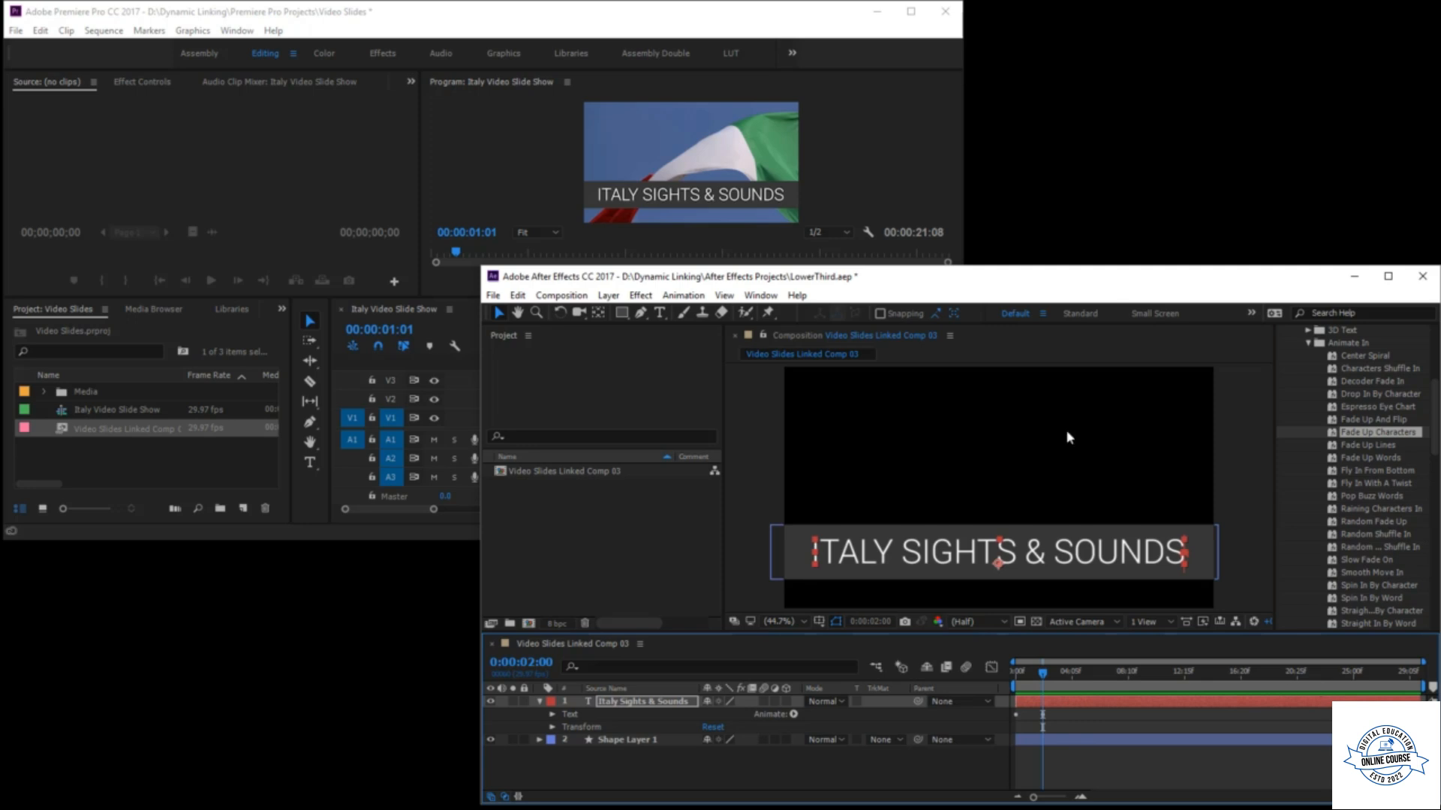
# - Switch to Premiere Pro, play the sequence from the start to check the animated lower third, and return to the beginning
pyautogui.click(735, 25)
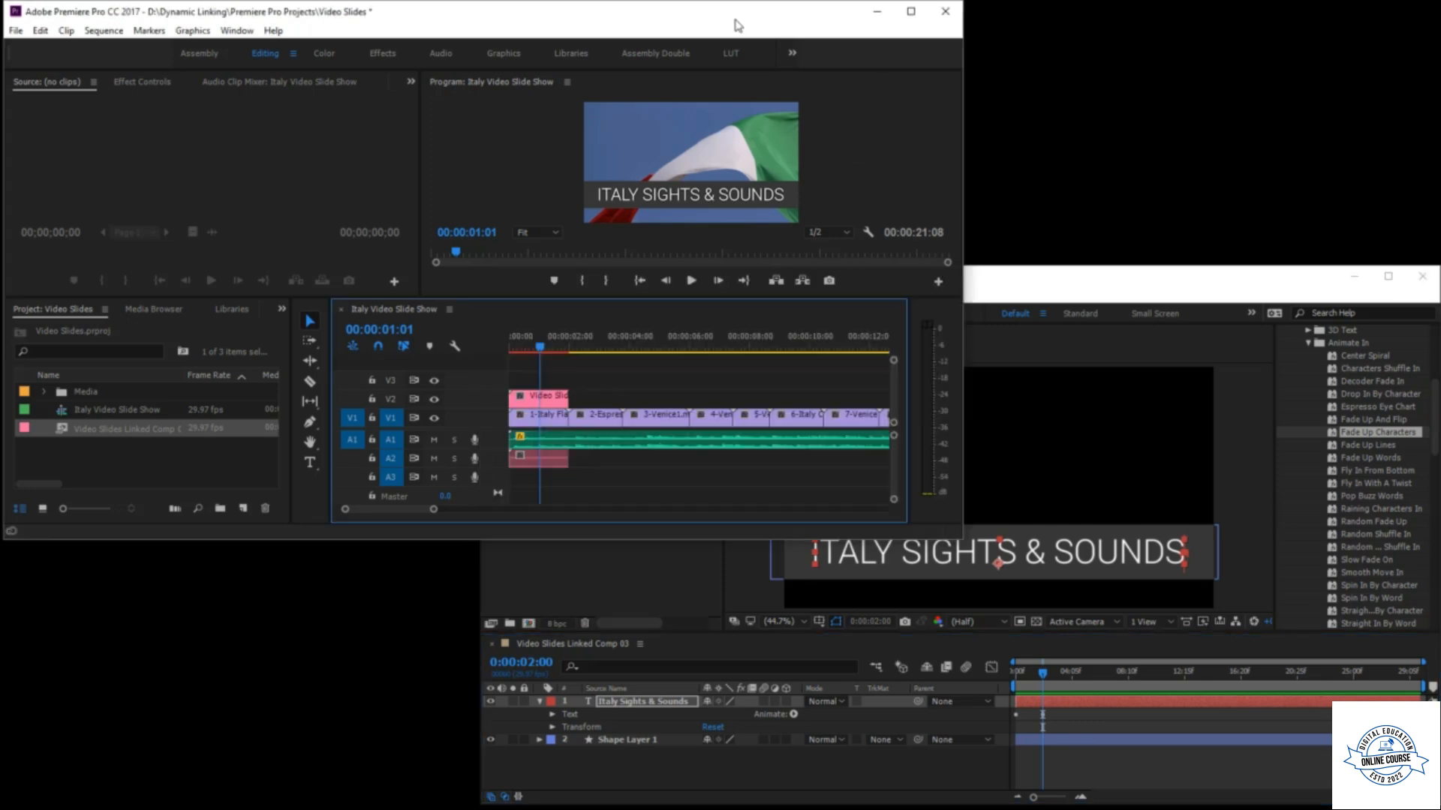
pyautogui.moveTo(539, 346); pyautogui.dragTo(470, 354)
pyautogui.press('space')
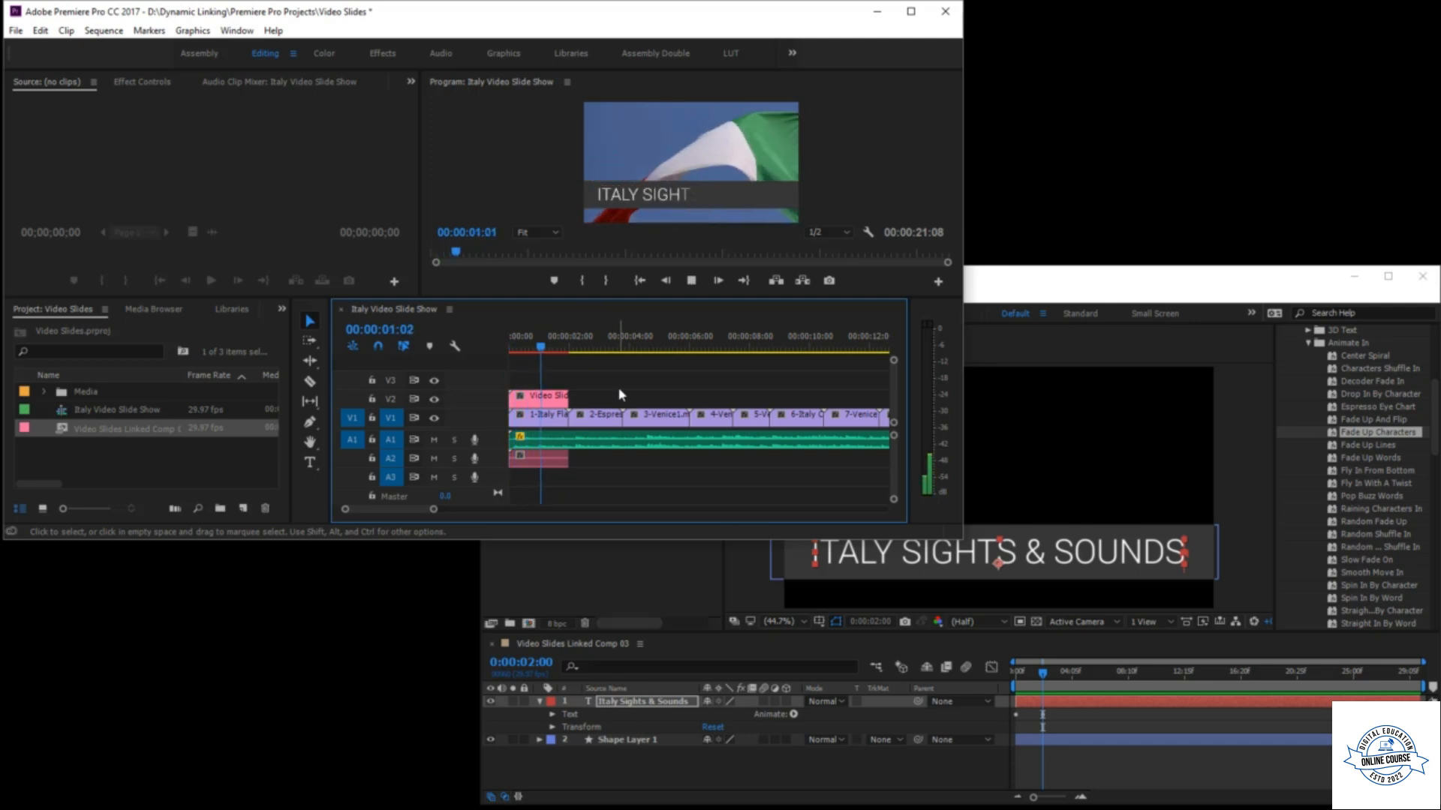
pyautogui.press('space')
pyautogui.press('Home')
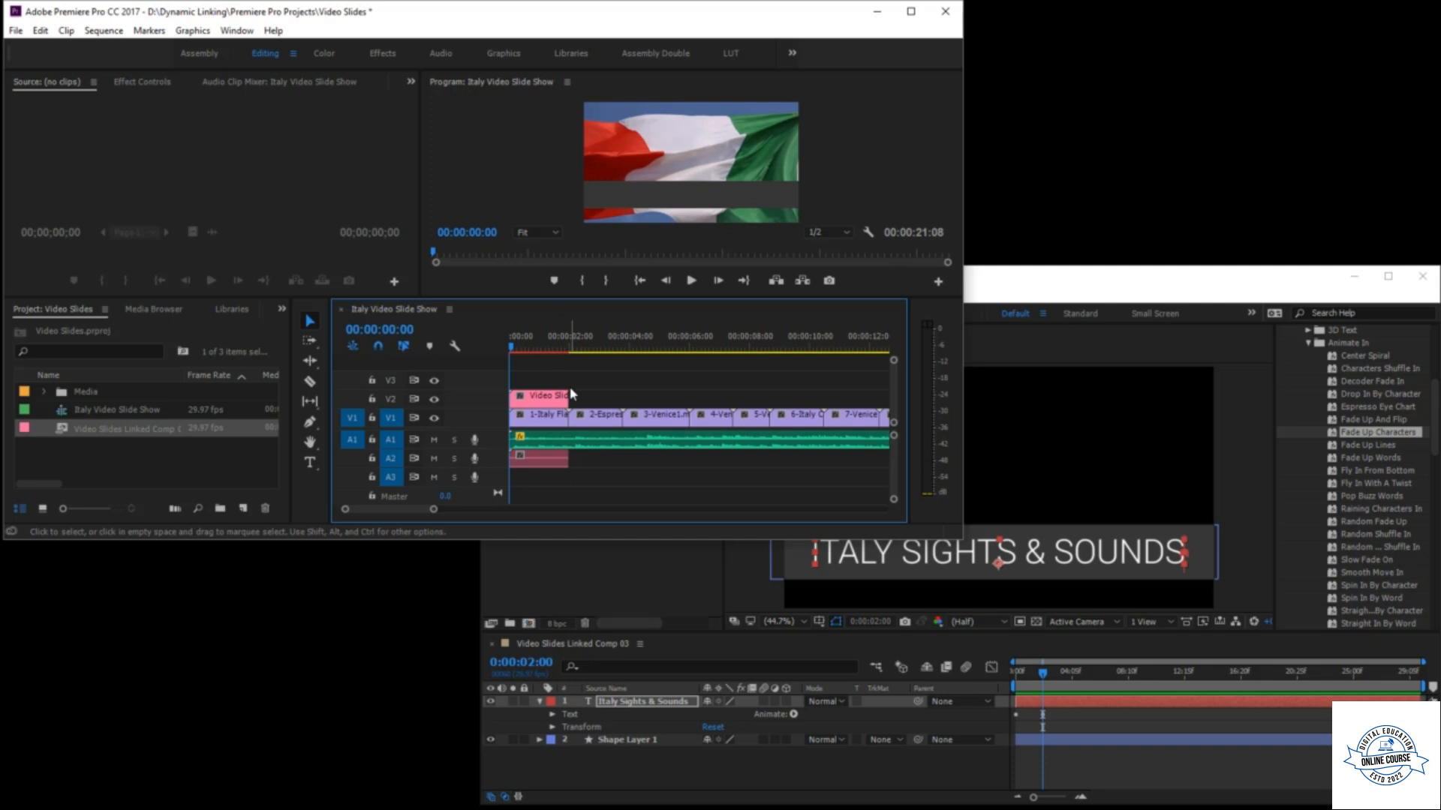
# - Save the After Effects project and the Premiere Pro project, and scrub the sequence to 00:00:01:13 to check the lower third
pyautogui.click(16, 30)
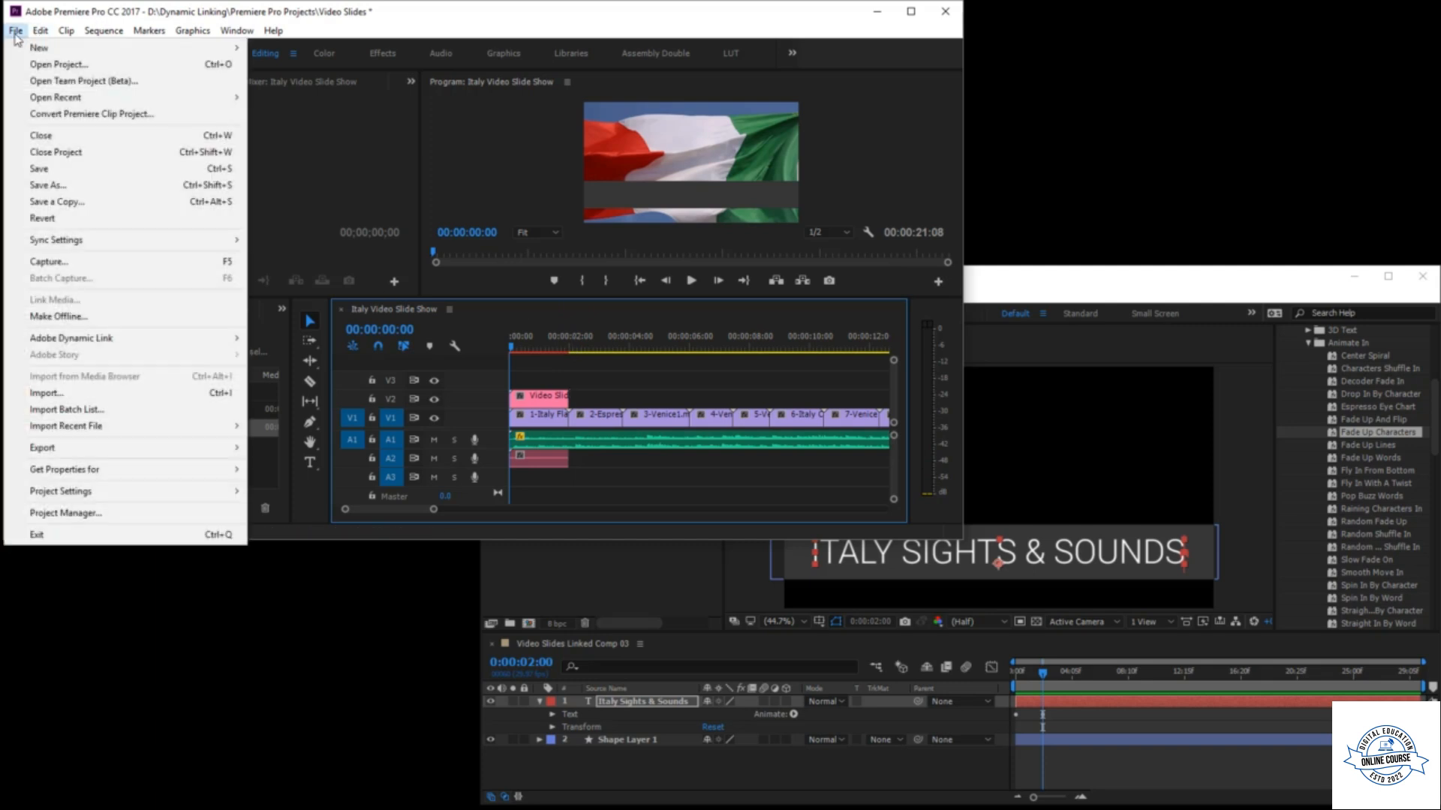
pyautogui.moveTo(89, 339)
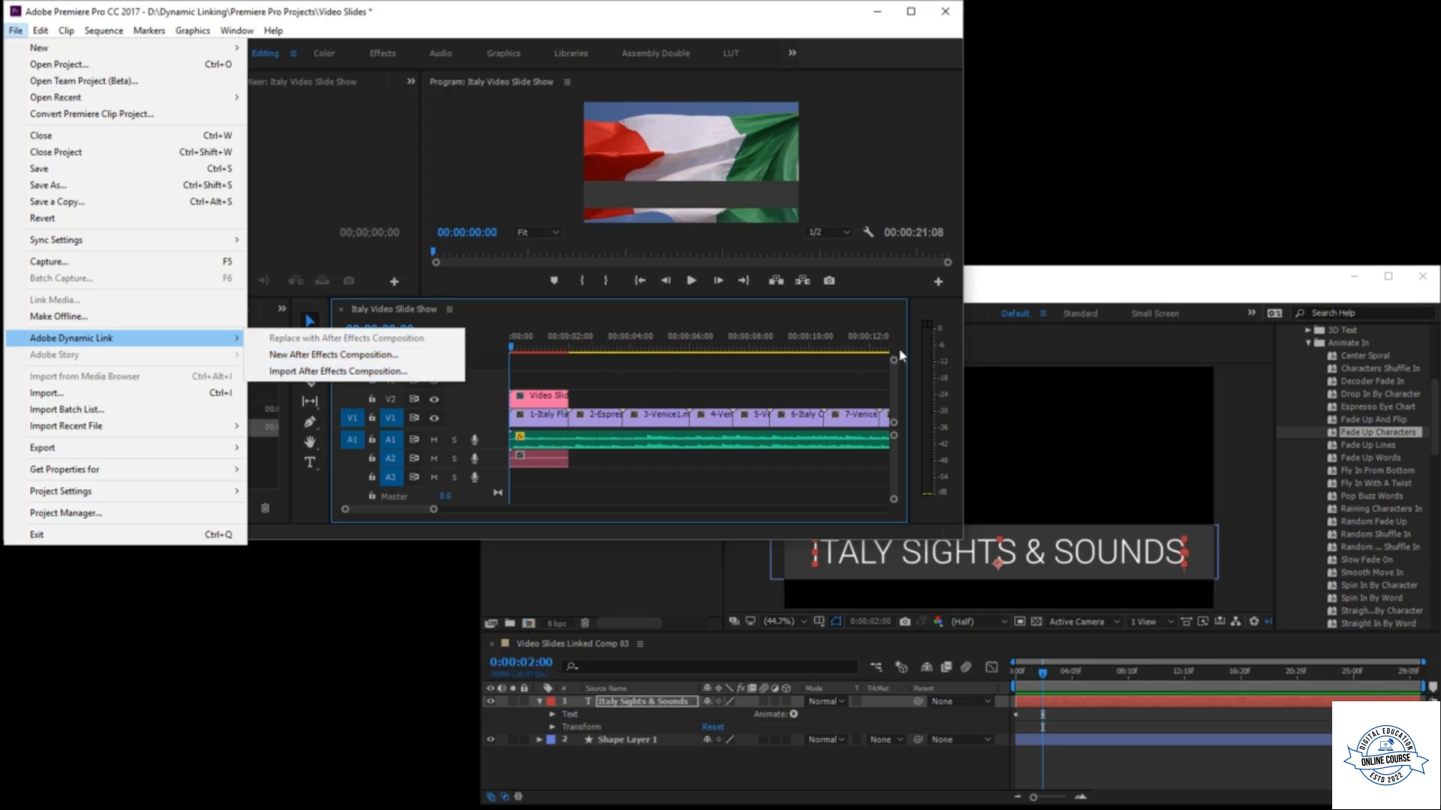
pyautogui.click(1034, 295)
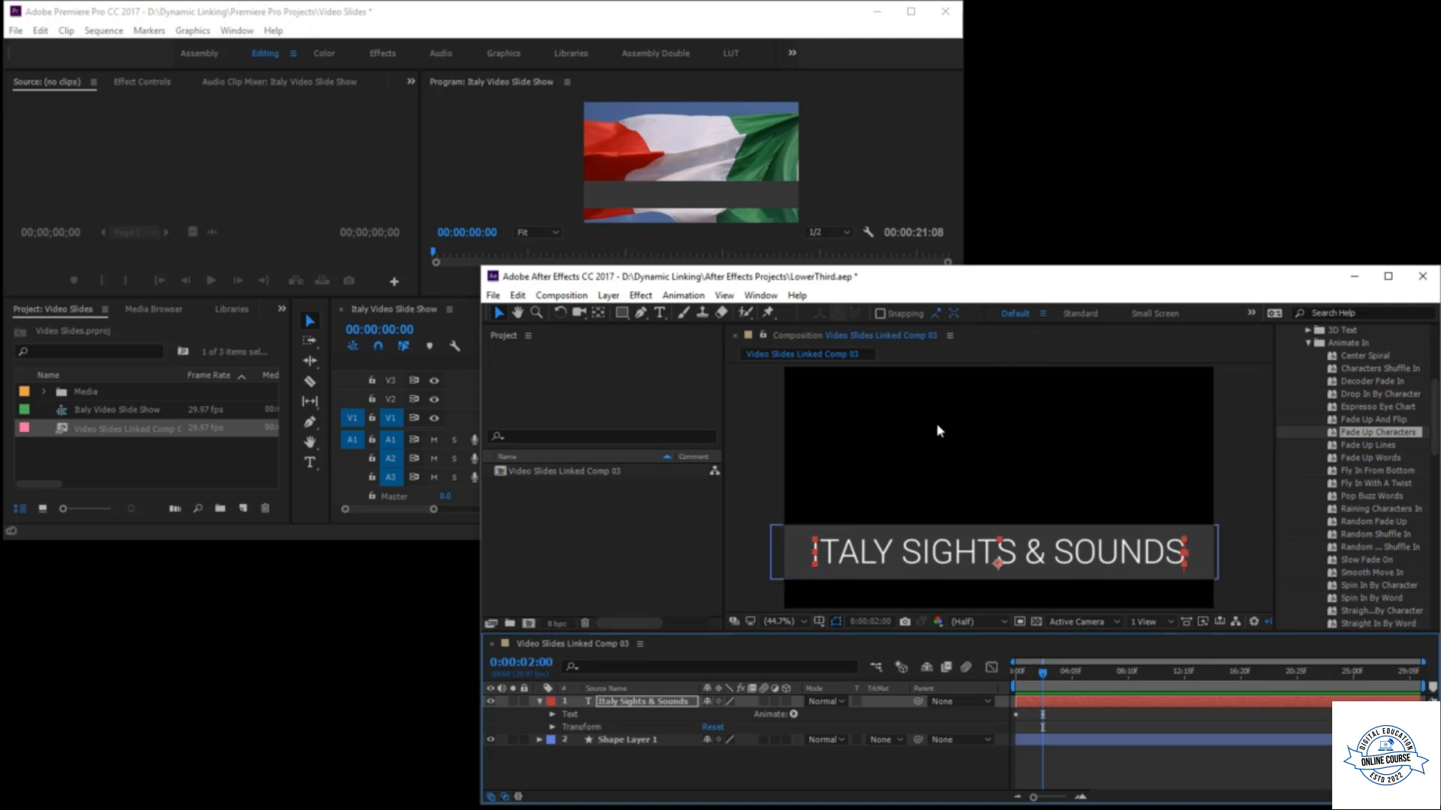
pyautogui.hotkey('ctrl', 's')
pyautogui.click(523, 38)
pyautogui.hotkey('ctrl', 's')
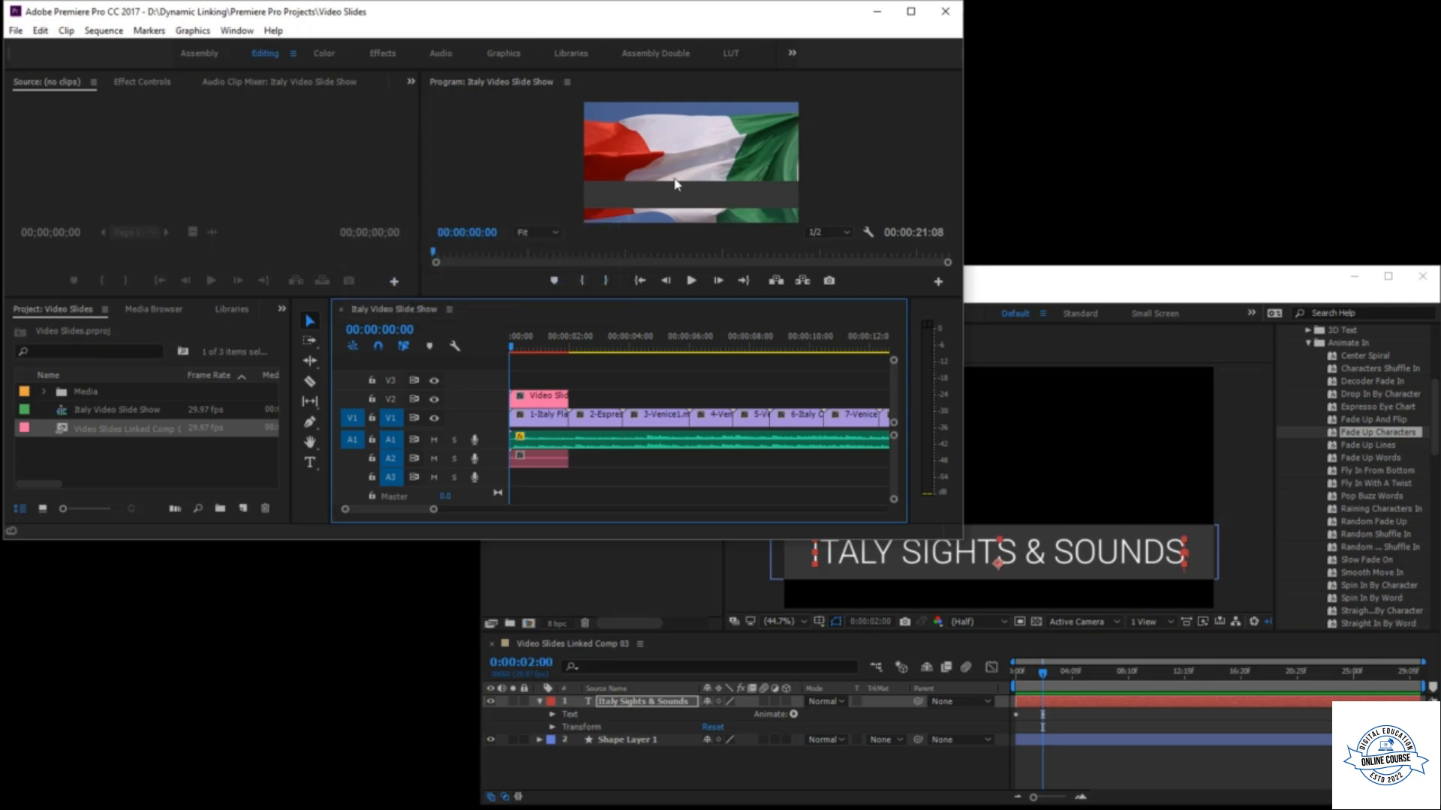
pyautogui.moveTo(510, 334); pyautogui.dragTo(552, 336)
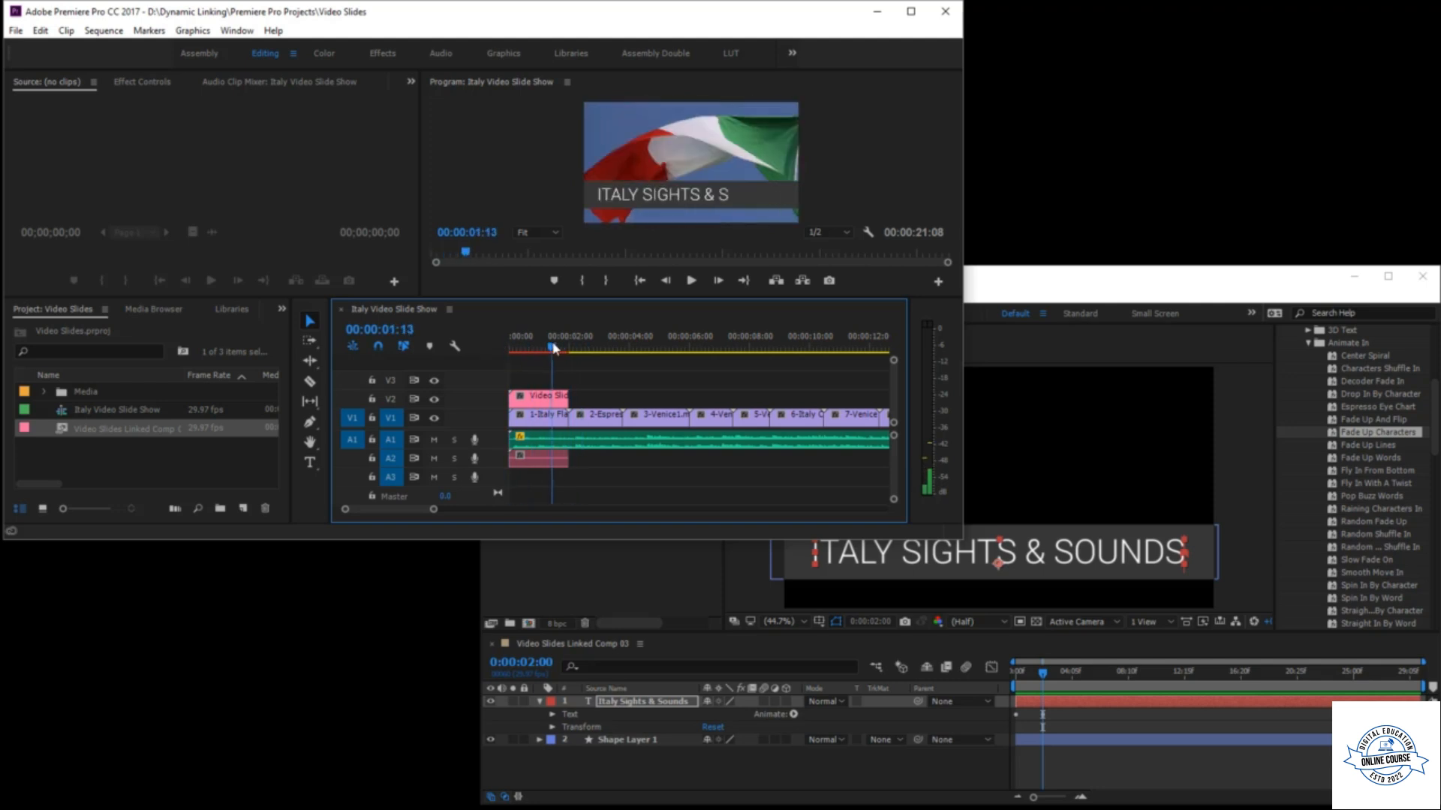
pyautogui.click(1119, 485)
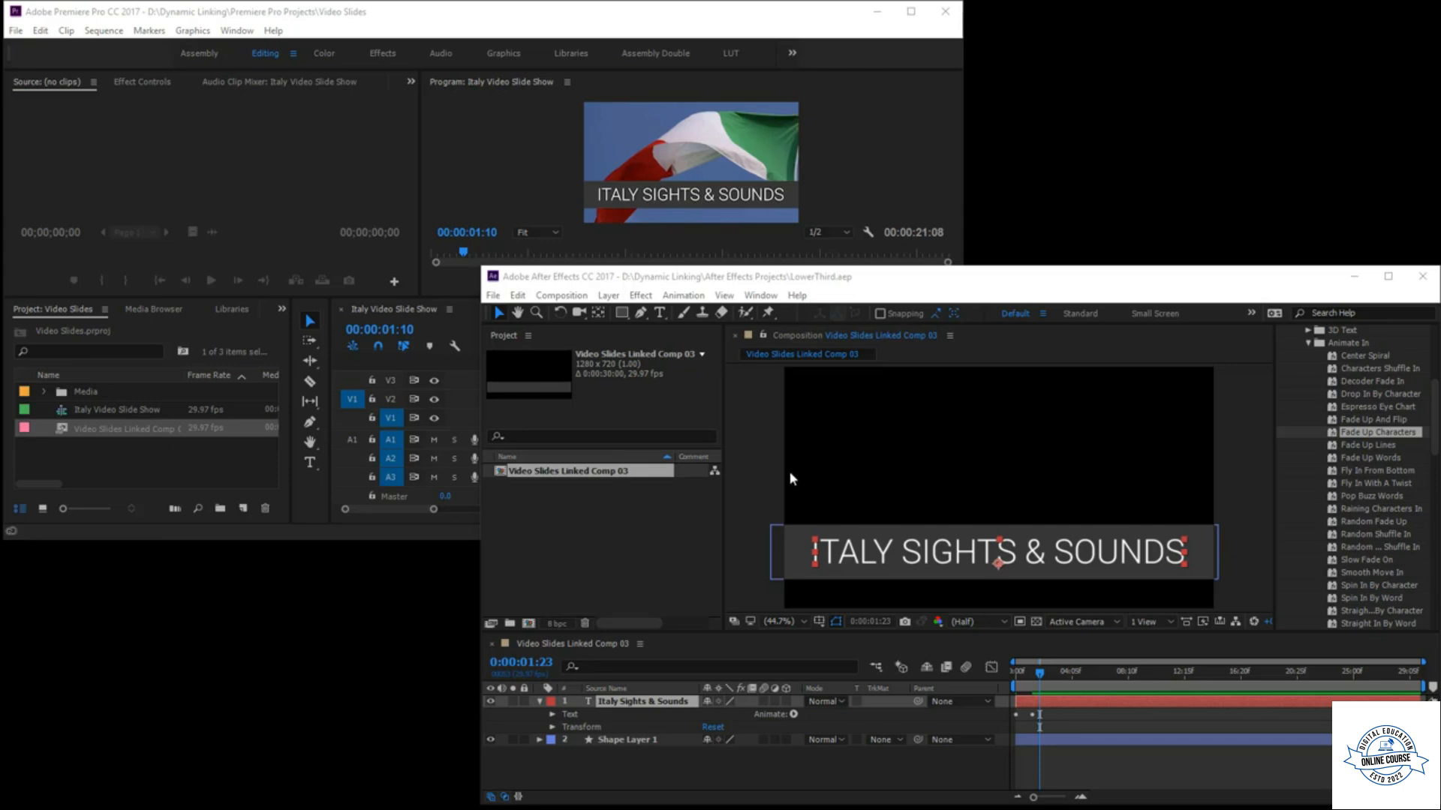
# - From Premiere Pro, create a new dynamically linked After Effects composition at 1280 x 720, 29.97 fps Non-Drop-Frame, Square Pixels, and widen the project's Name column
pyautogui.click(16, 32)
pyautogui.moveTo(99, 348)
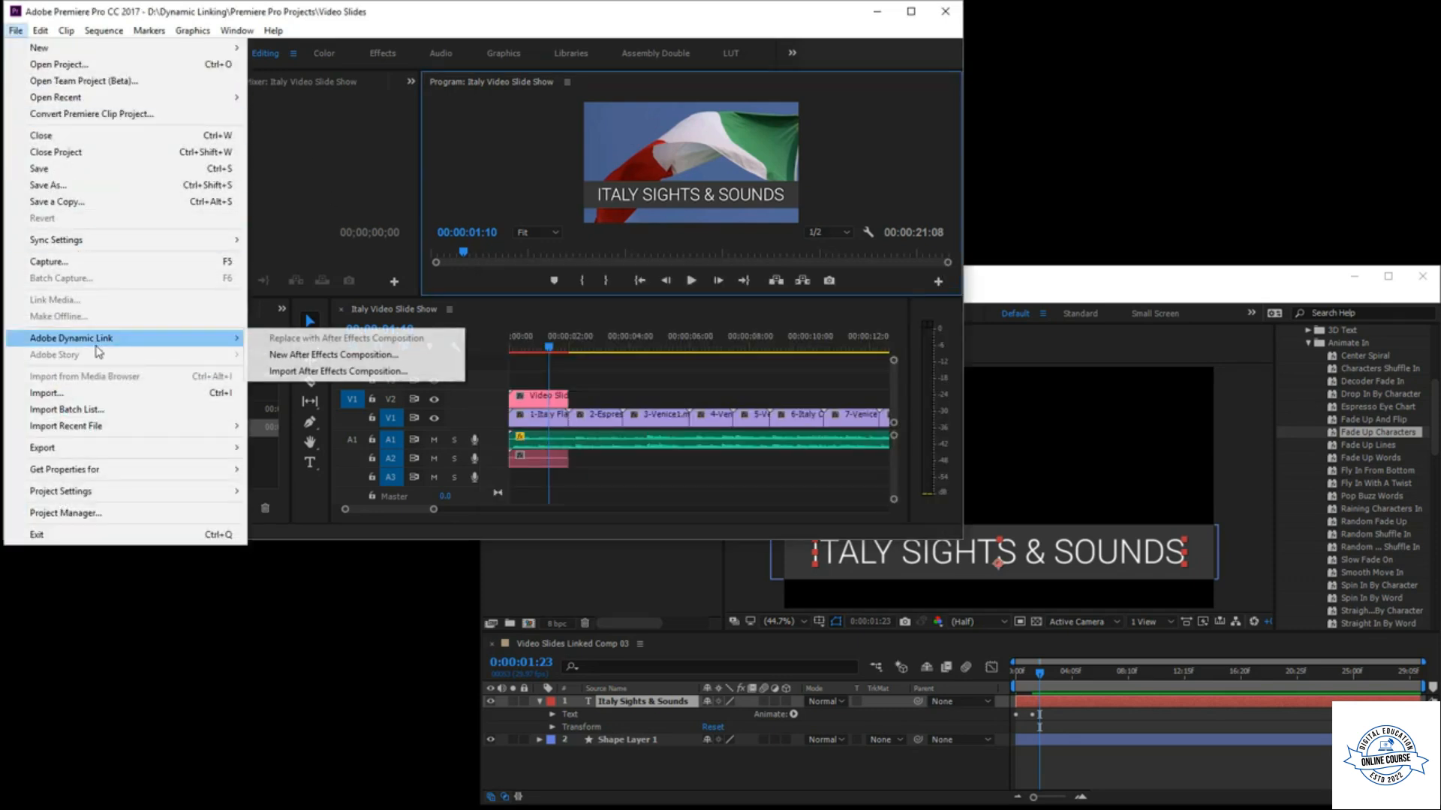
pyautogui.click(271, 357)
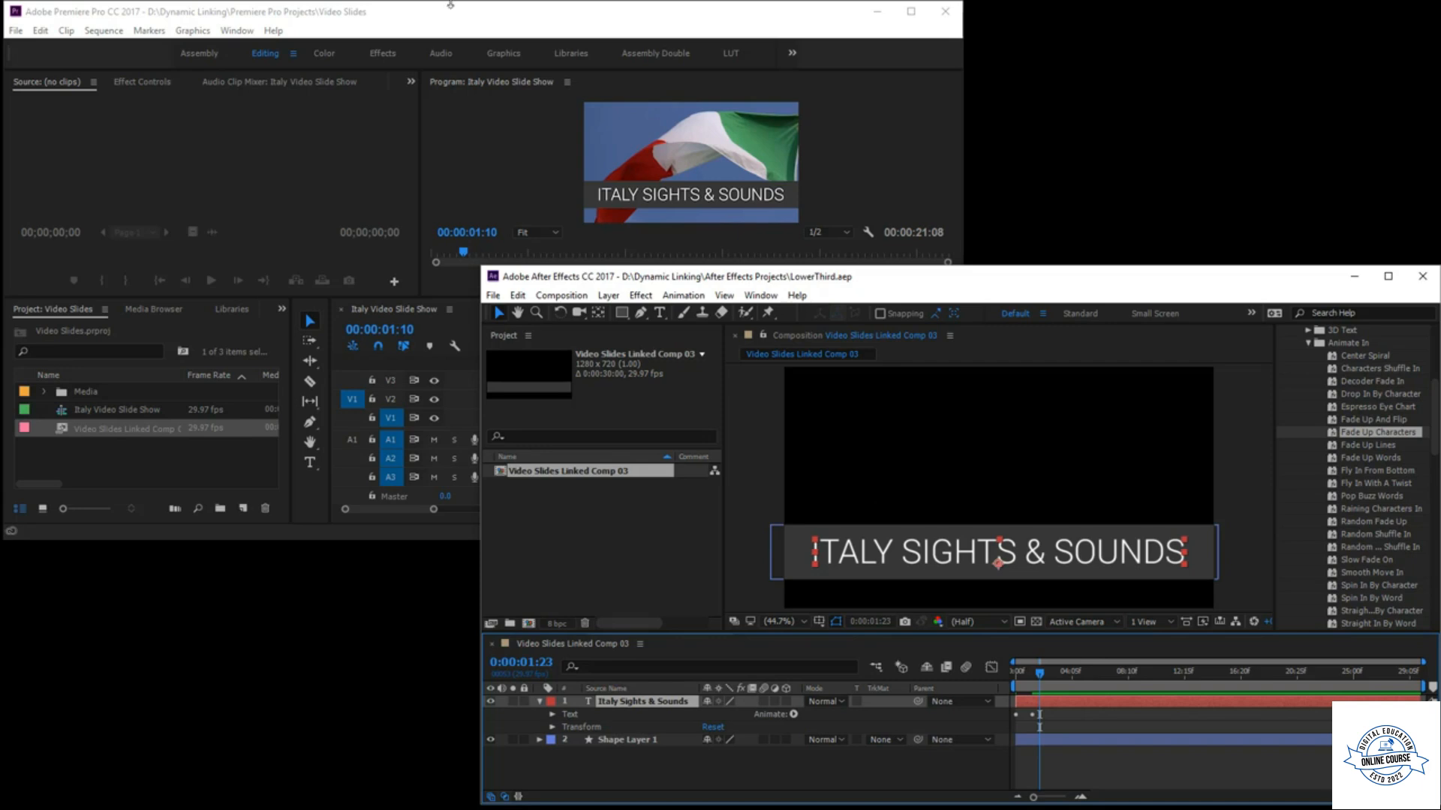
pyautogui.click(15, 31)
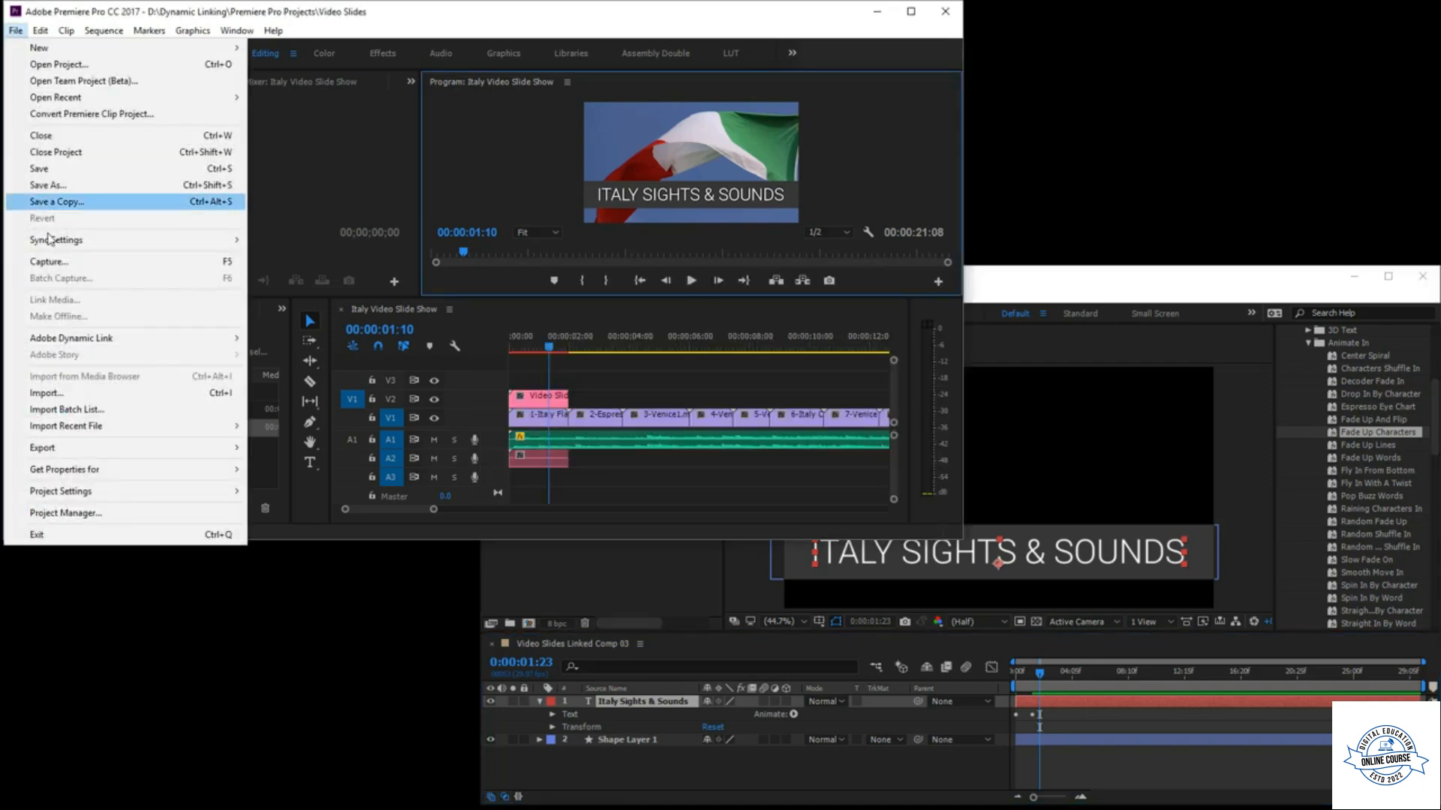
pyautogui.moveTo(55, 337)
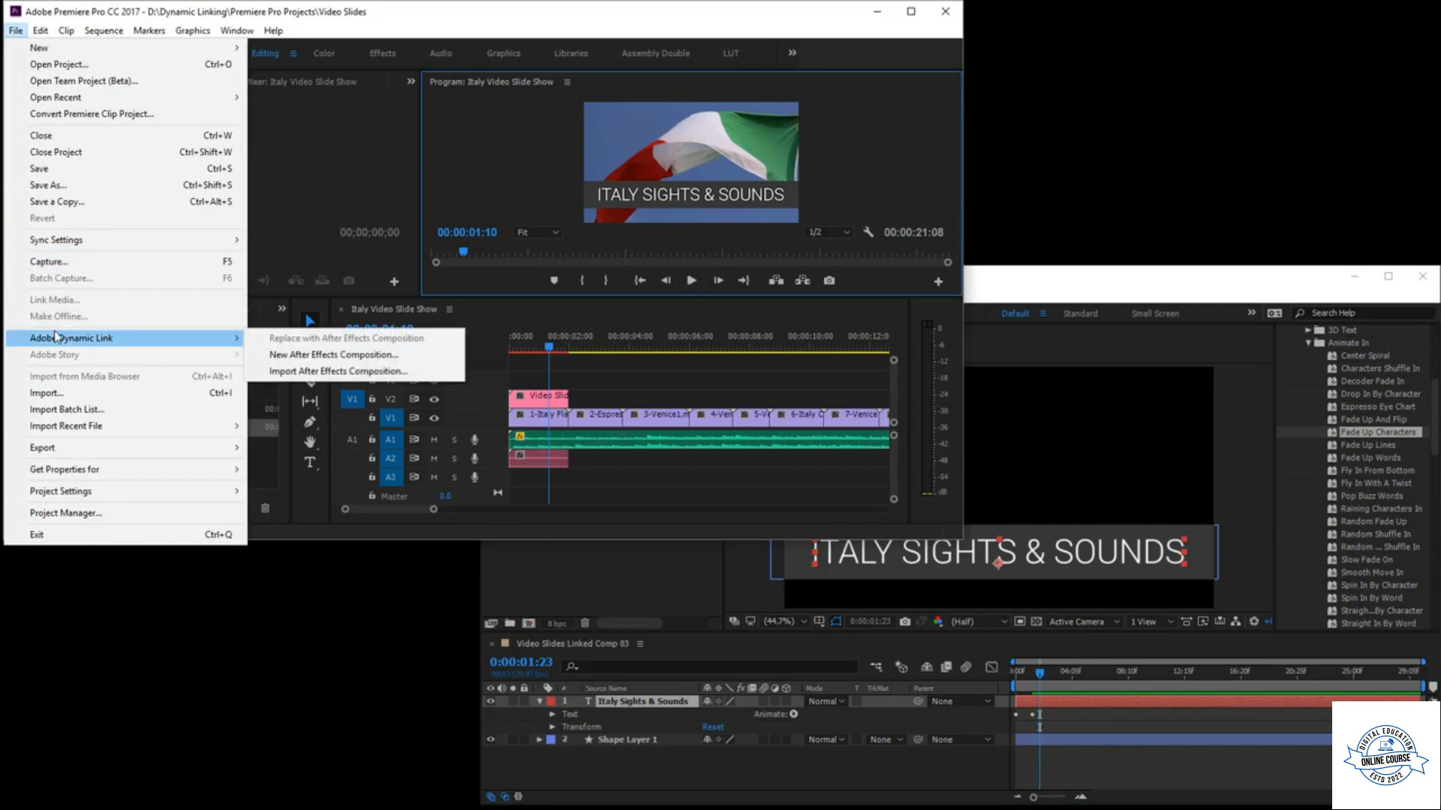
pyautogui.click(272, 359)
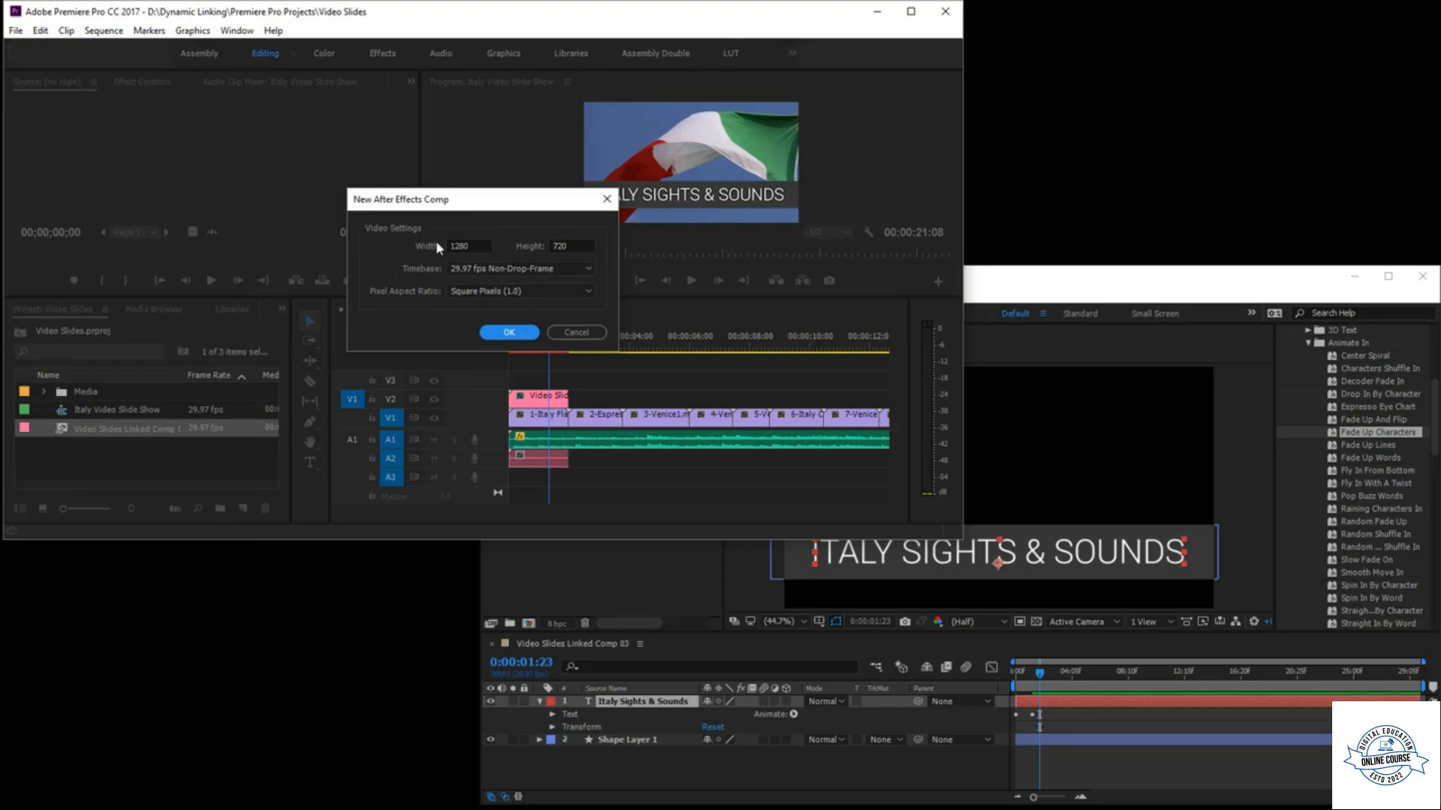
pyautogui.click(507, 335)
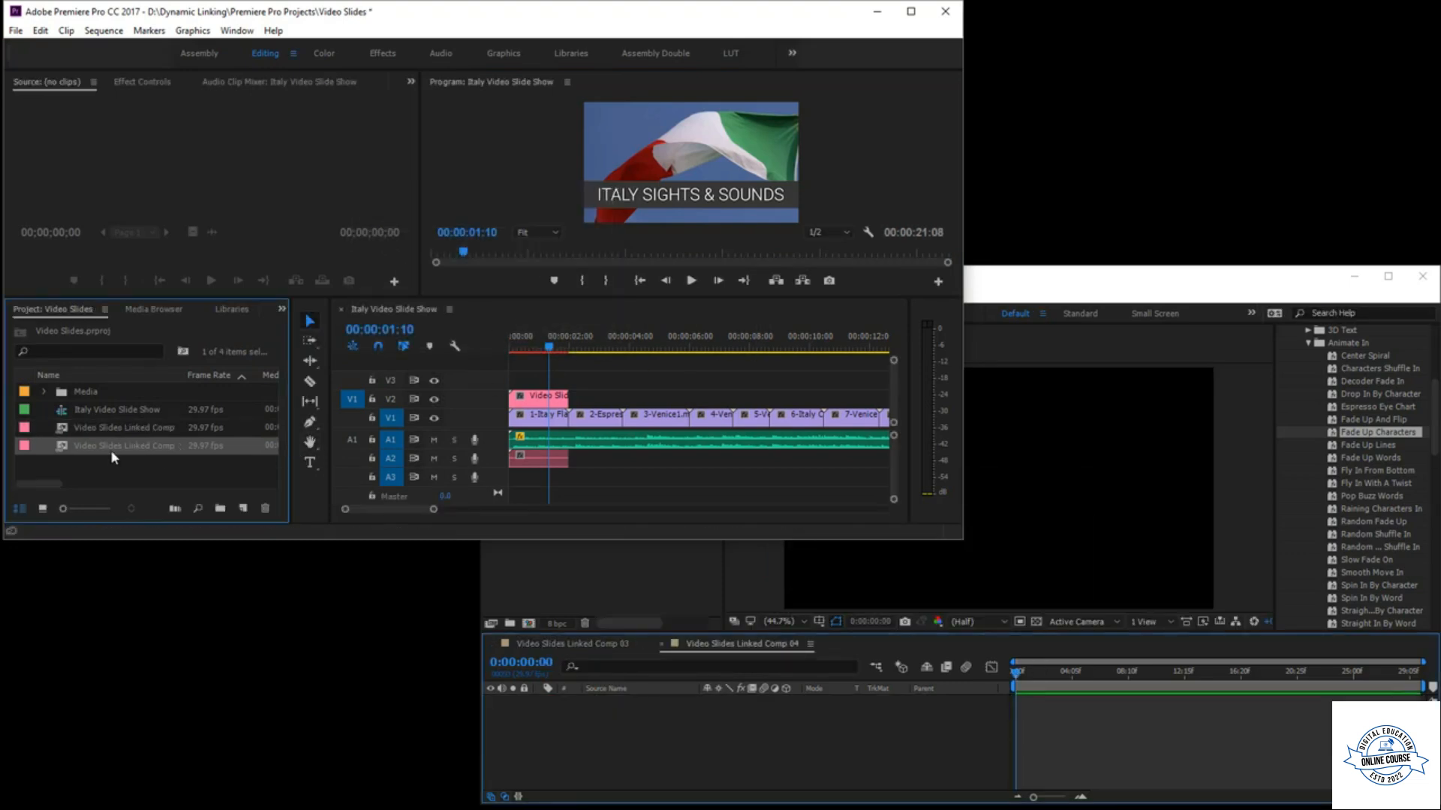
pyautogui.moveTo(186, 375); pyautogui.dragTo(260, 390)
# - In Premiere Pro, move the sequence playhead to 00:00:03:01, over the second video clip
pyautogui.click(994, 292)
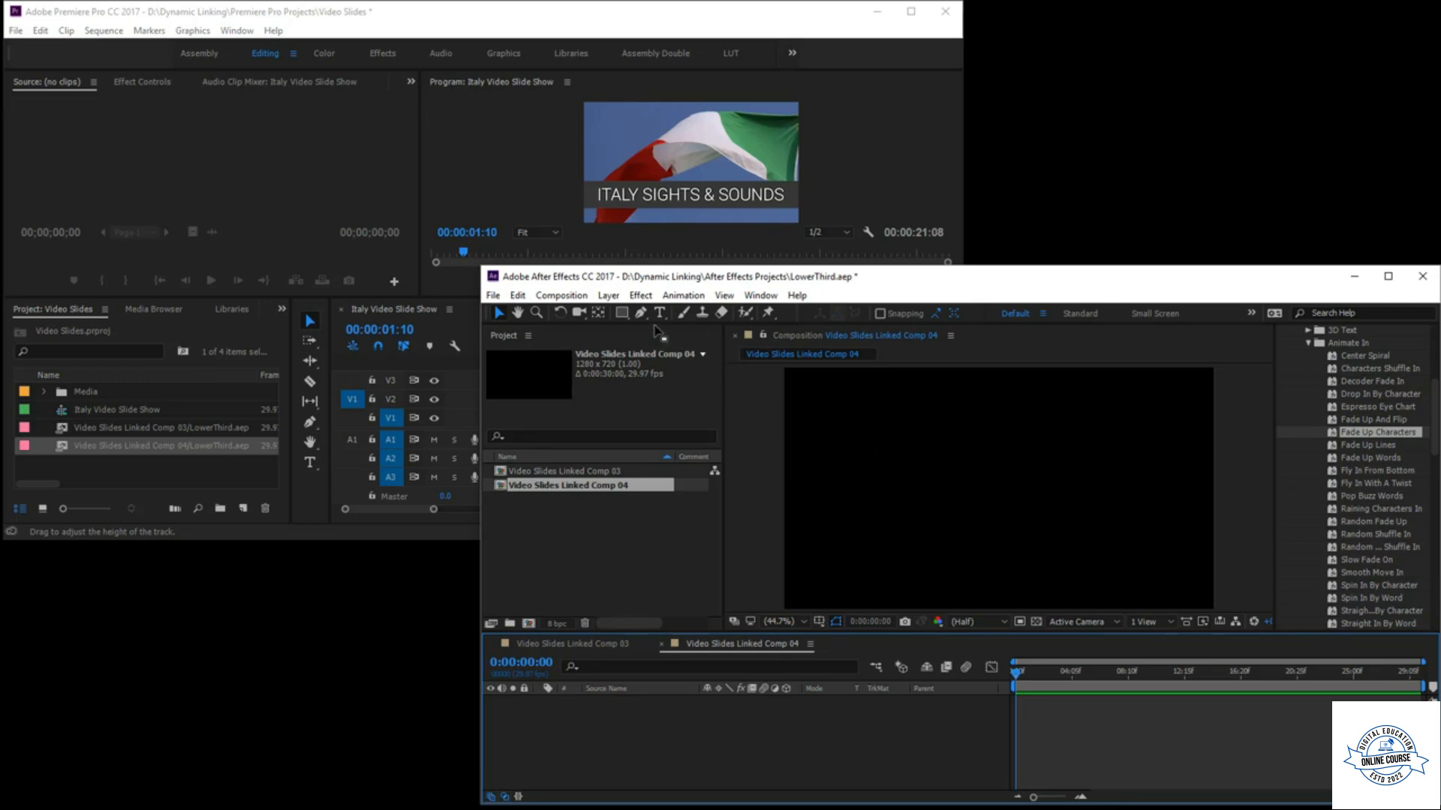
pyautogui.click(793, 54)
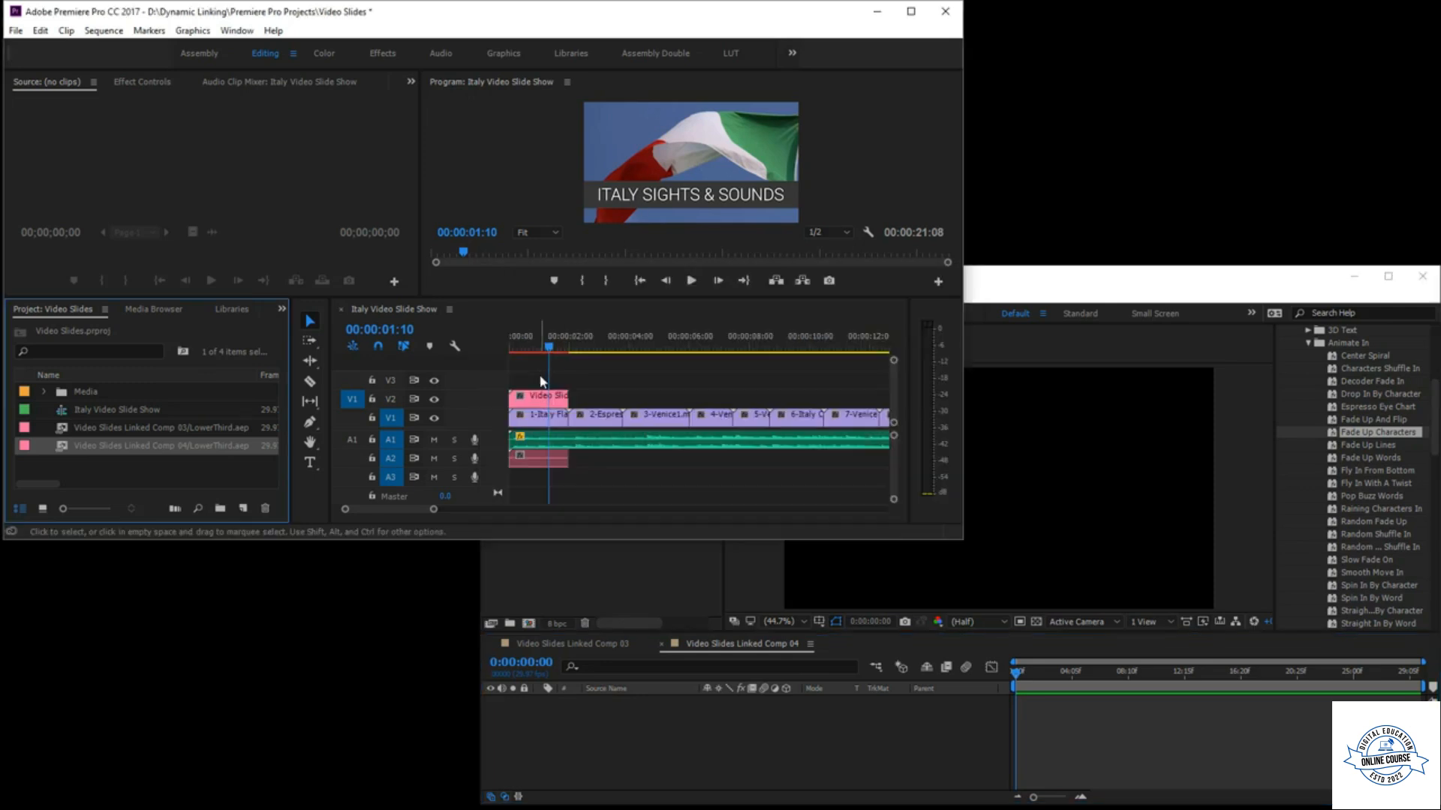
pyautogui.moveTo(552, 344); pyautogui.dragTo(601, 363)
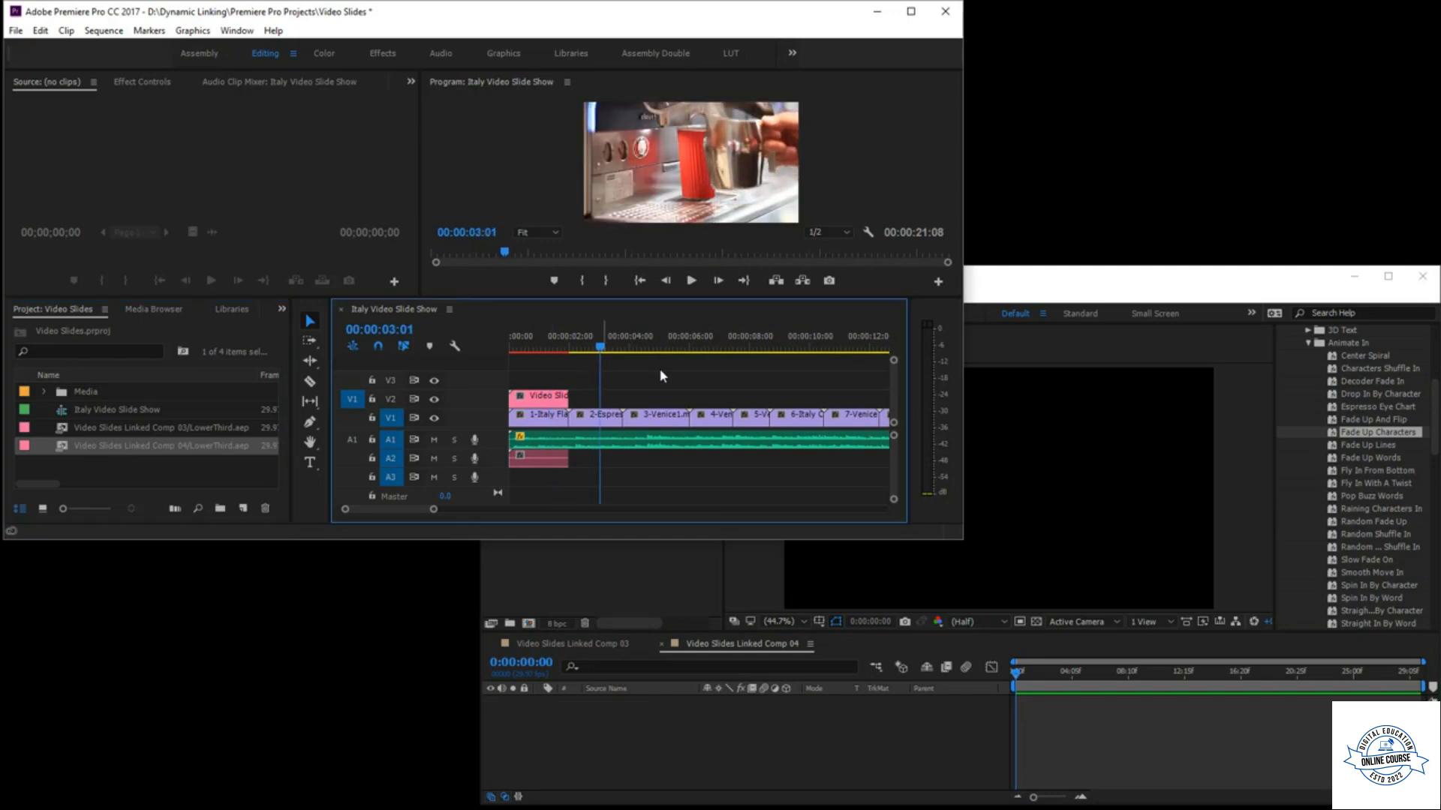
# - In After Effects, add the title "Best Expresso" to Video Slides Linked Comp 04 and centre it horizontally near the frame's lower edge
pyautogui.click(1137, 291)
pyautogui.click(659, 312)
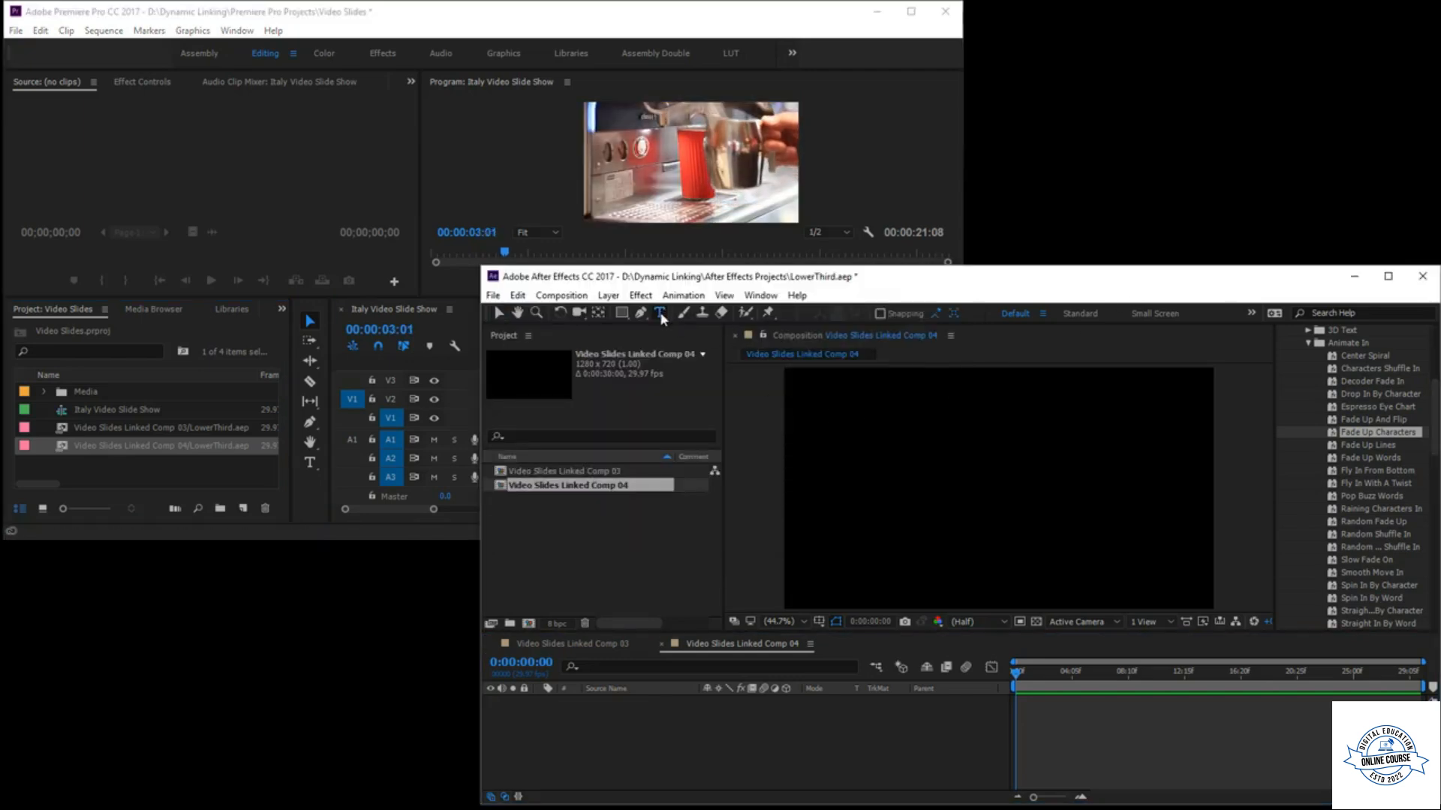
pyautogui.click(850, 563)
pyautogui.write('Best Expresso')
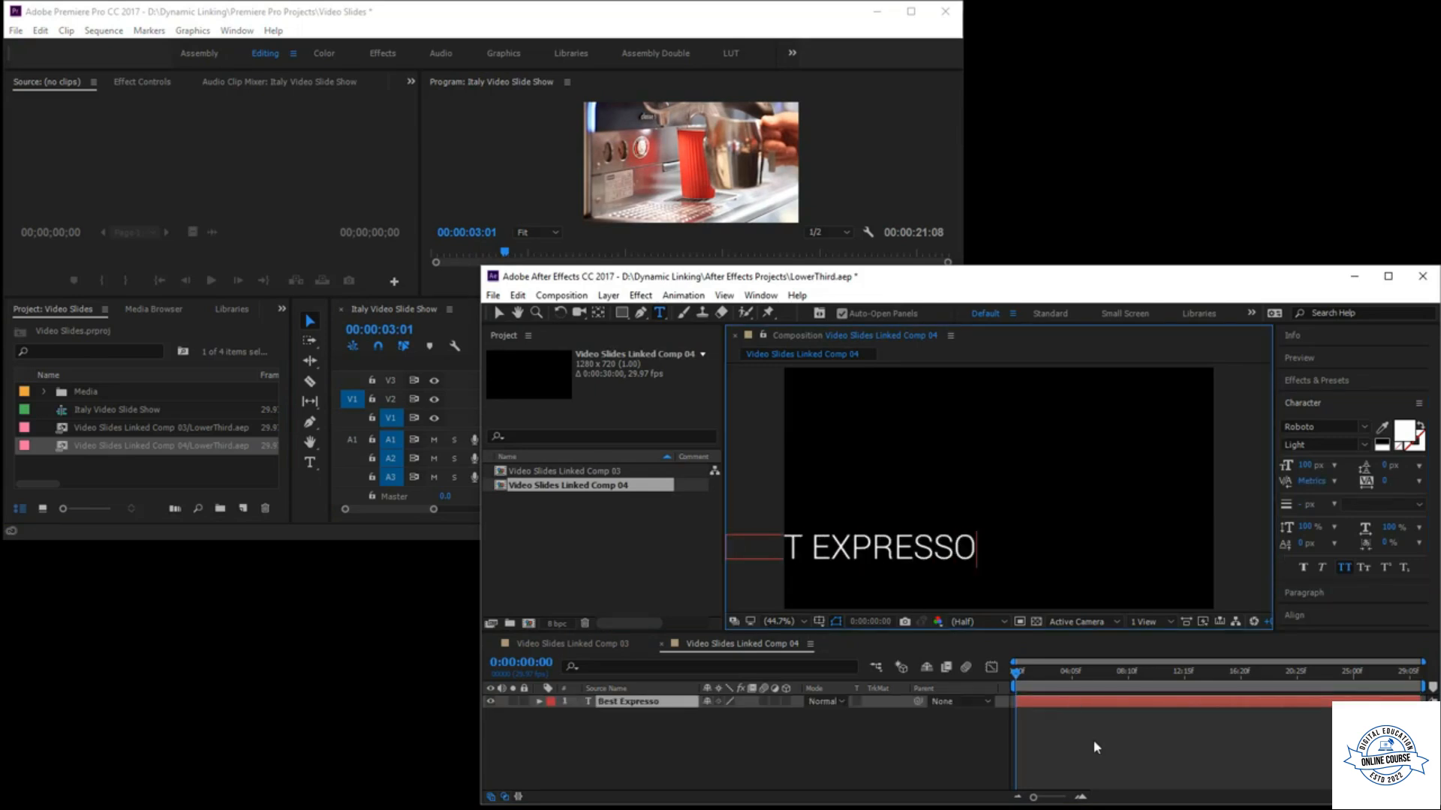
pyautogui.click(500, 315)
pyautogui.moveTo(874, 551); pyautogui.dragTo(1027, 573)
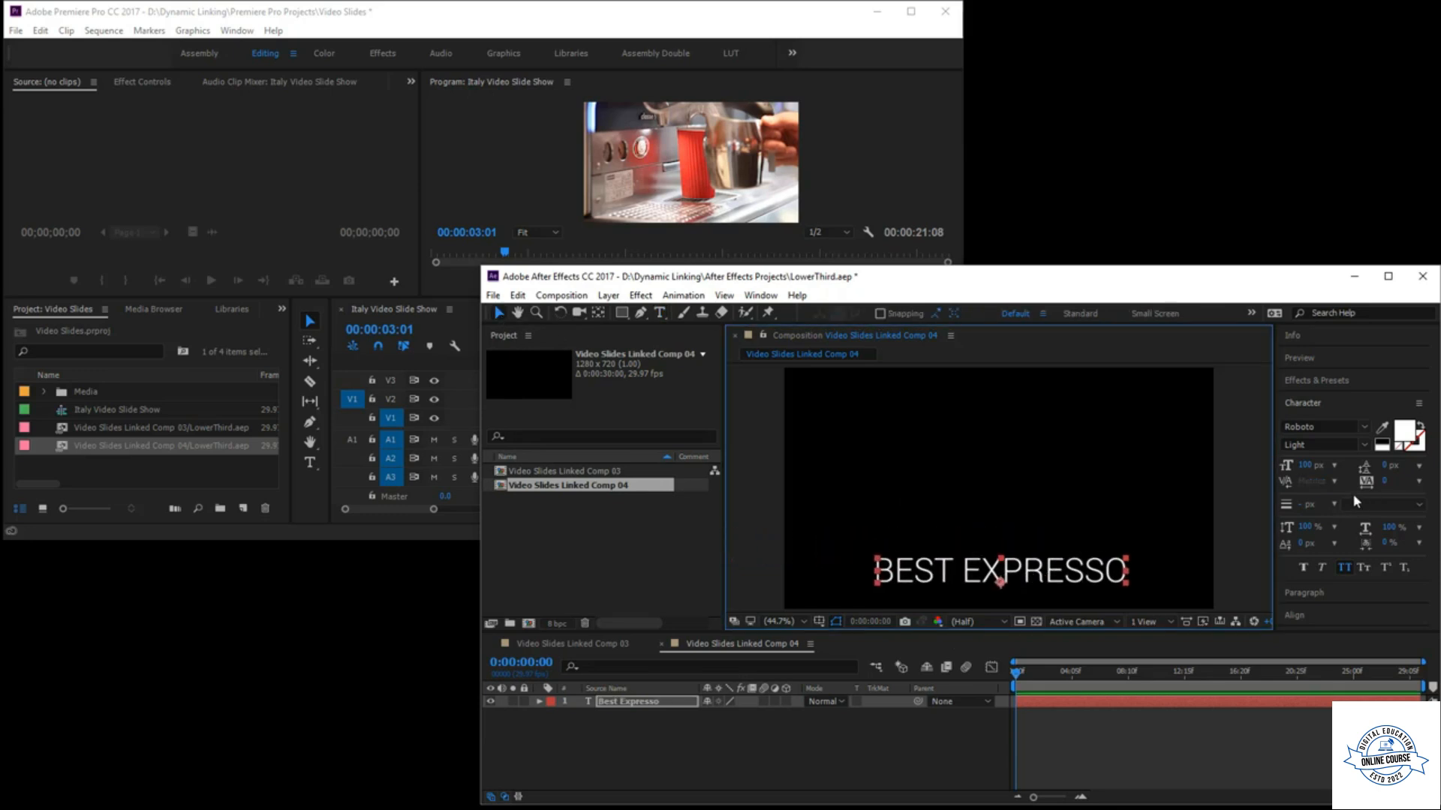
pyautogui.click(1328, 612)
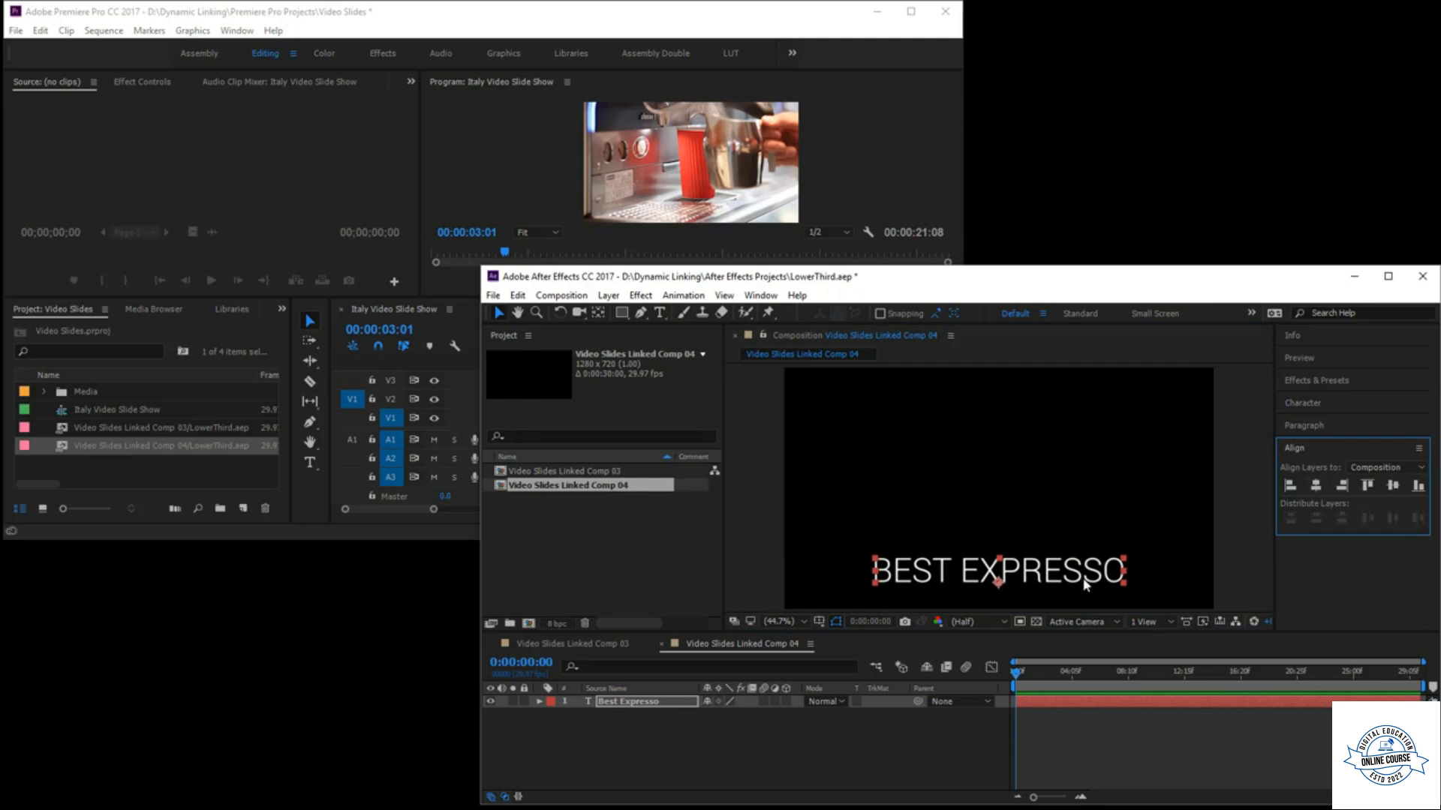
pyautogui.moveTo(1052, 577); pyautogui.dragTo(1049, 571)
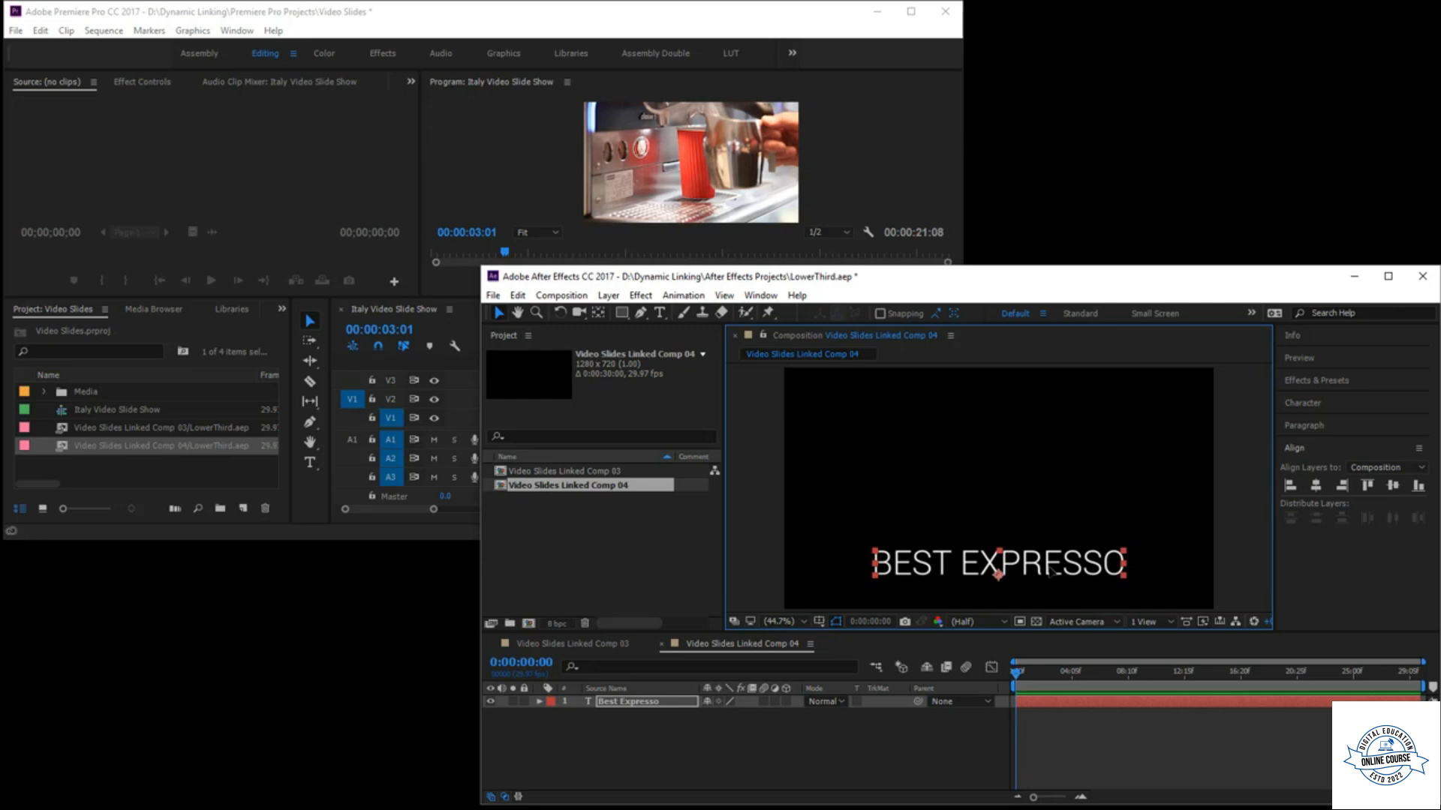
# - Apply the Random Fade Up preset from the Animate In text presets to the Best Expresso layer and preview the animation
pyautogui.click(1348, 379)
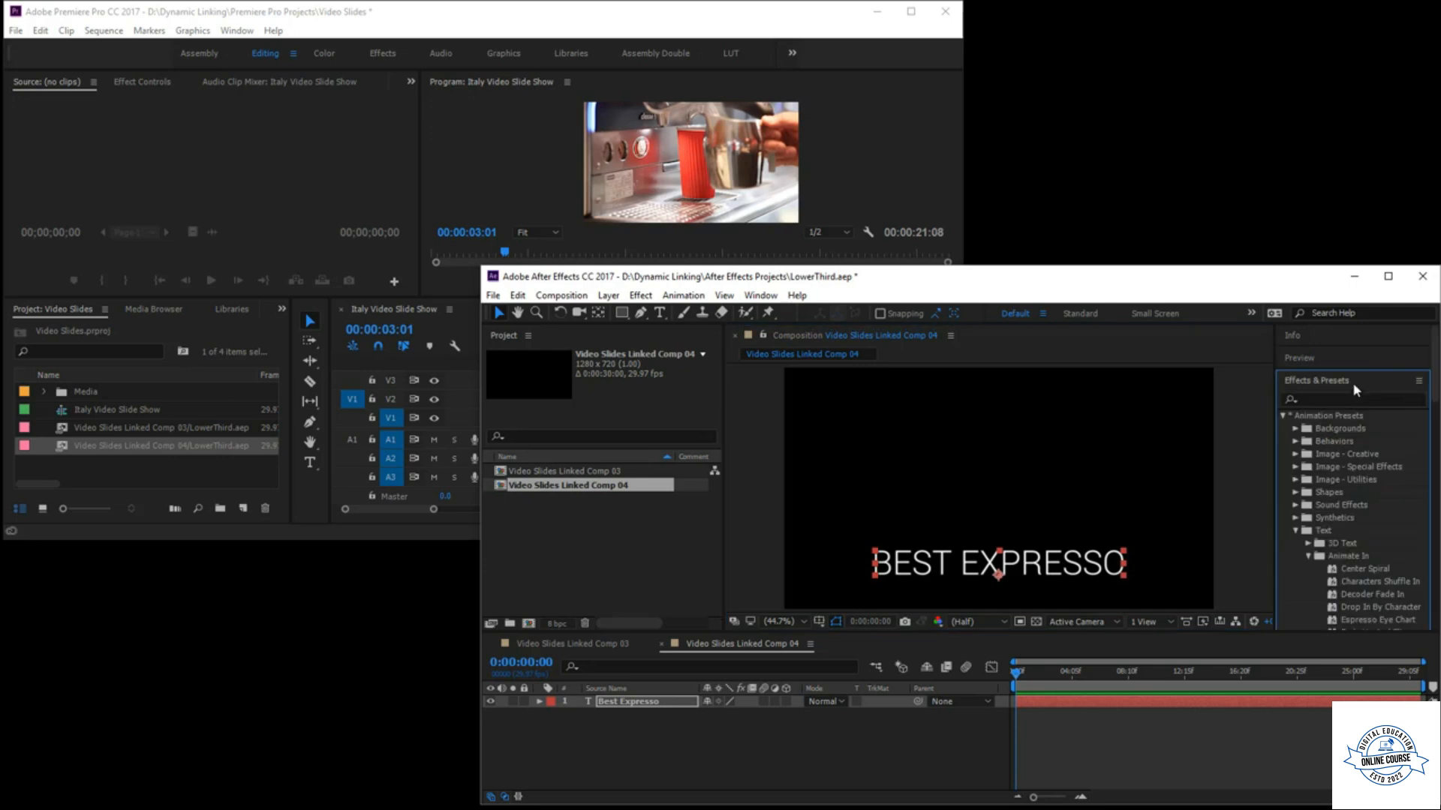
pyautogui.scroll(-8, 1344, 510)
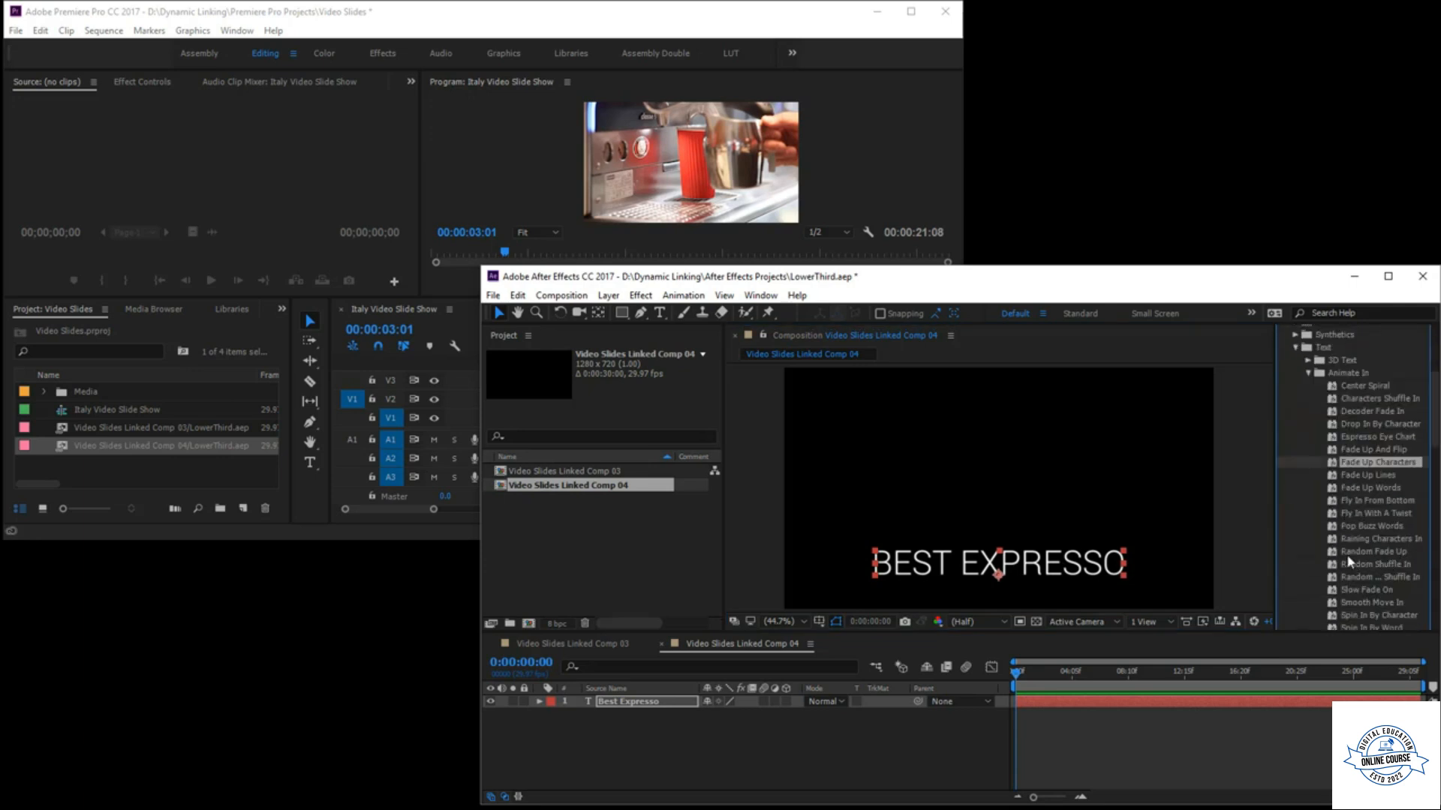
pyautogui.moveTo(1338, 555); pyautogui.dragTo(1061, 586)
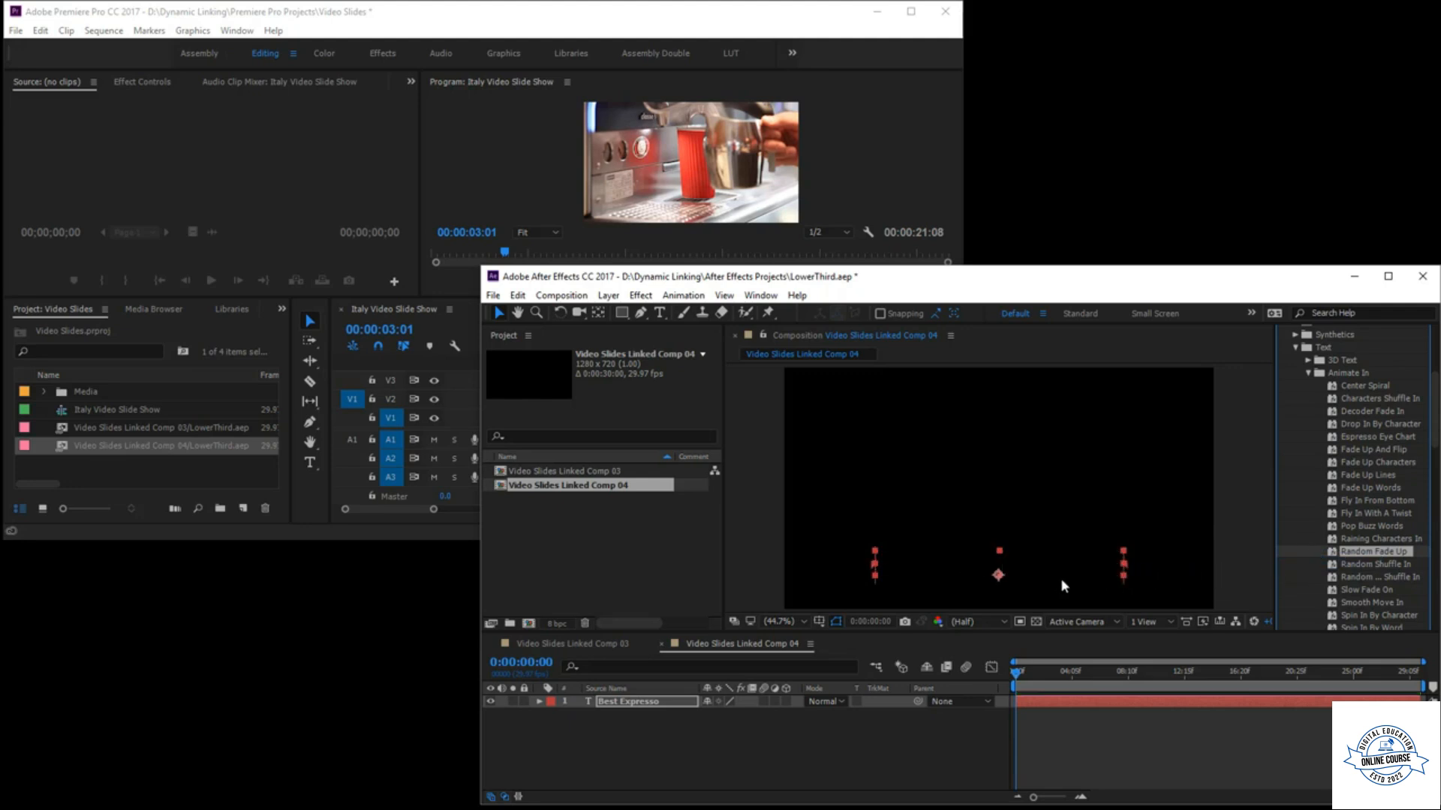
pyautogui.click(1040, 740)
pyautogui.press('space')
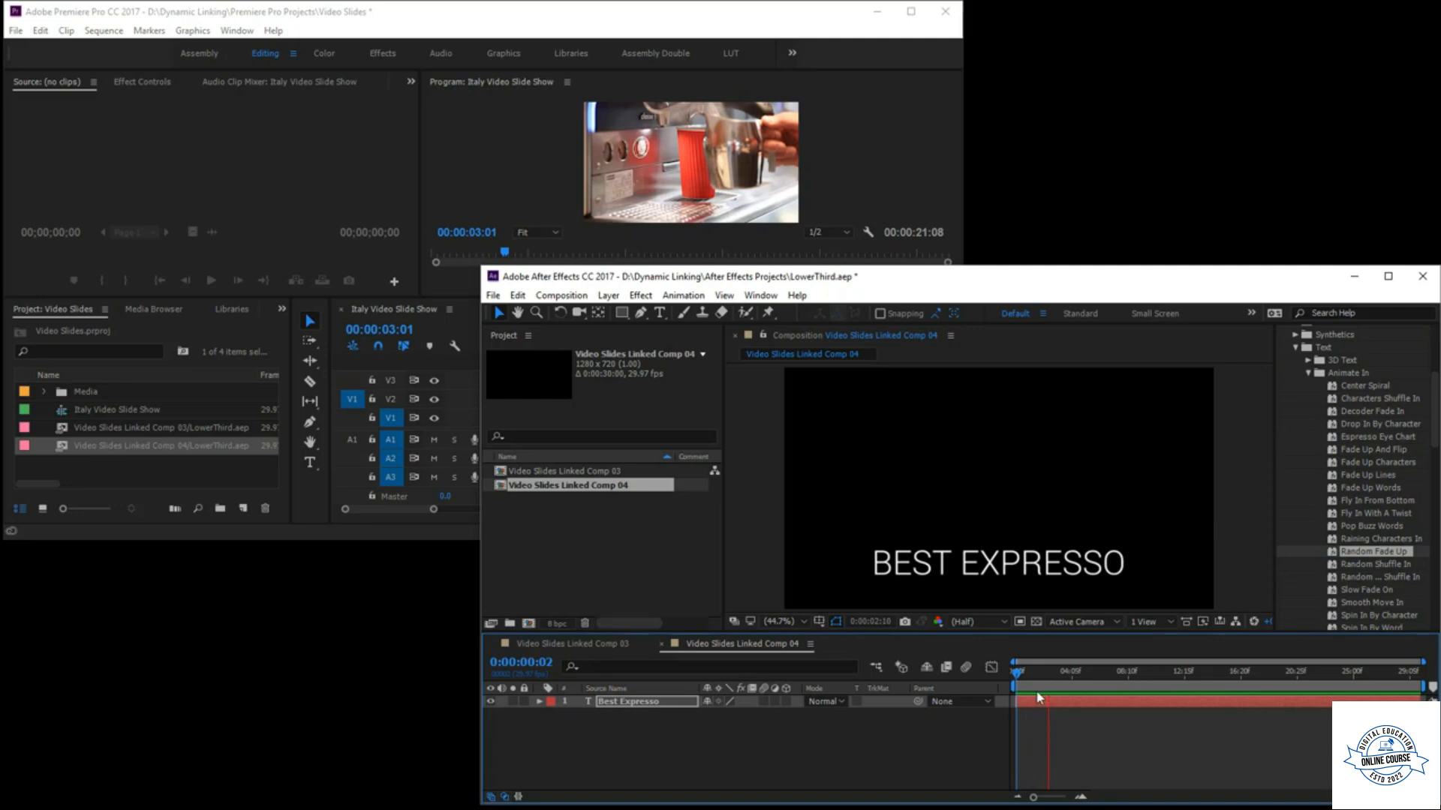
# - In Premiere Pro, mark the second clip's range, overwrite Video Slides Linked Comp 04 onto V2 above it, and check the title at 00:00:02:26
pyautogui.click(894, 178)
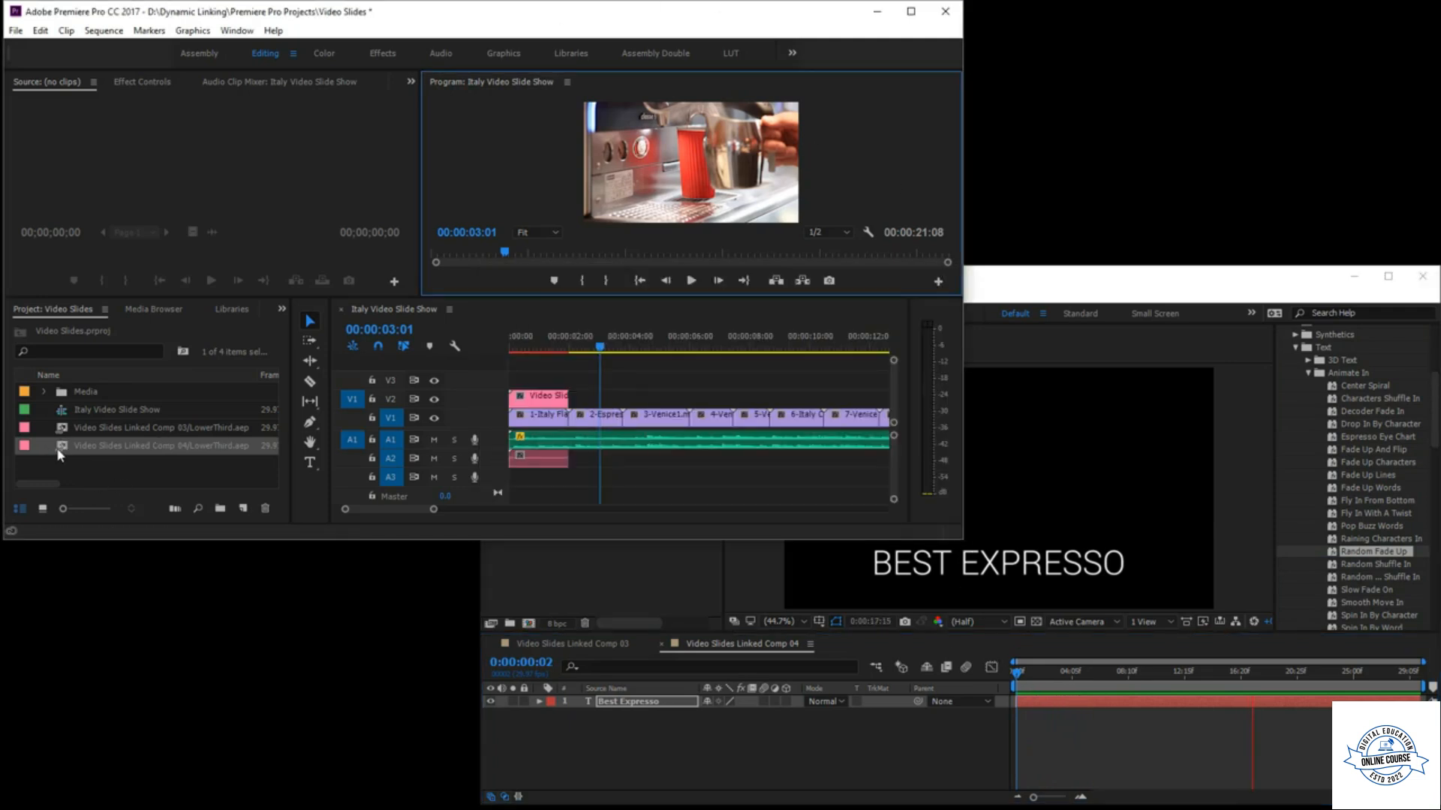
pyautogui.moveTo(60, 453); pyautogui.dragTo(228, 472)
pyautogui.click(584, 419)
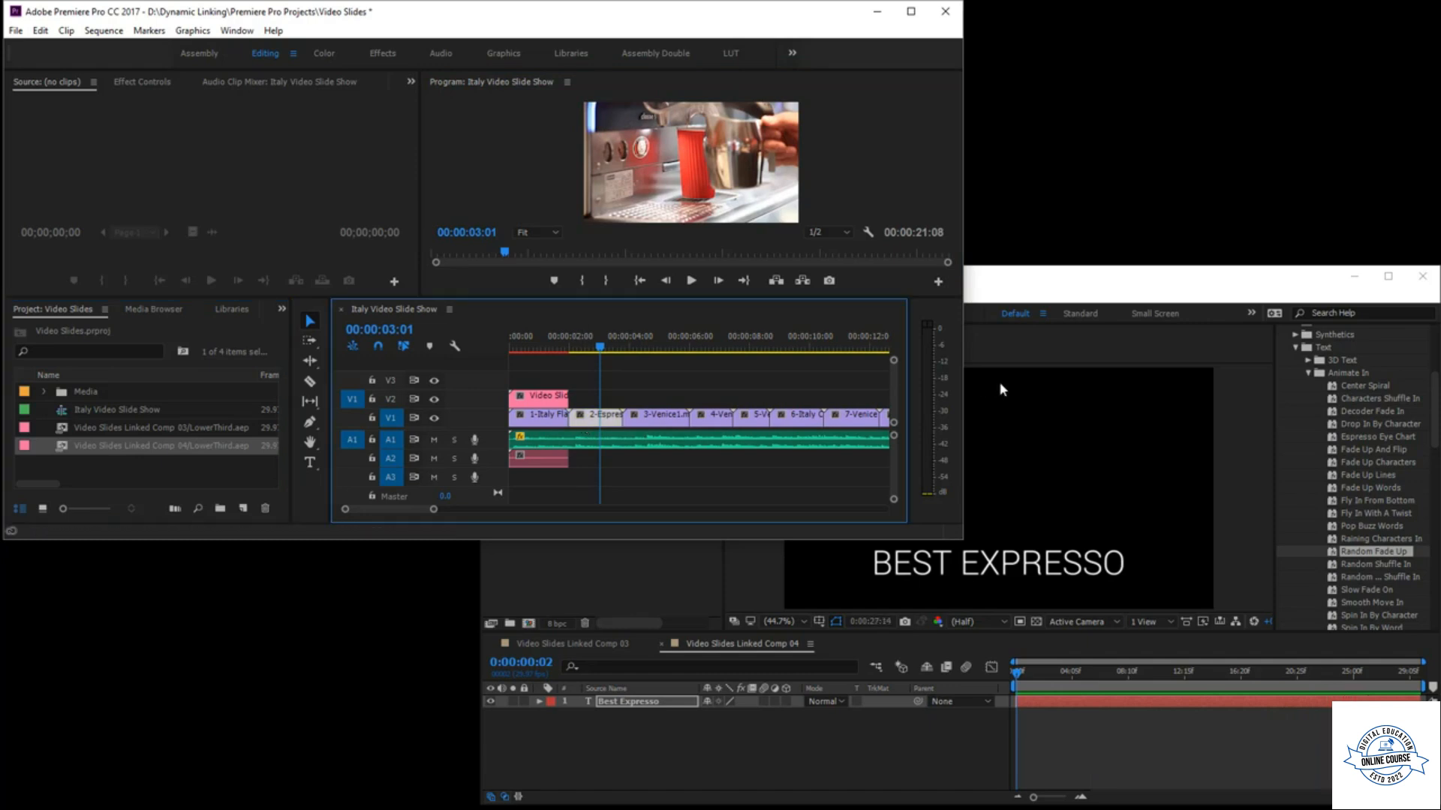
pyautogui.press('x')
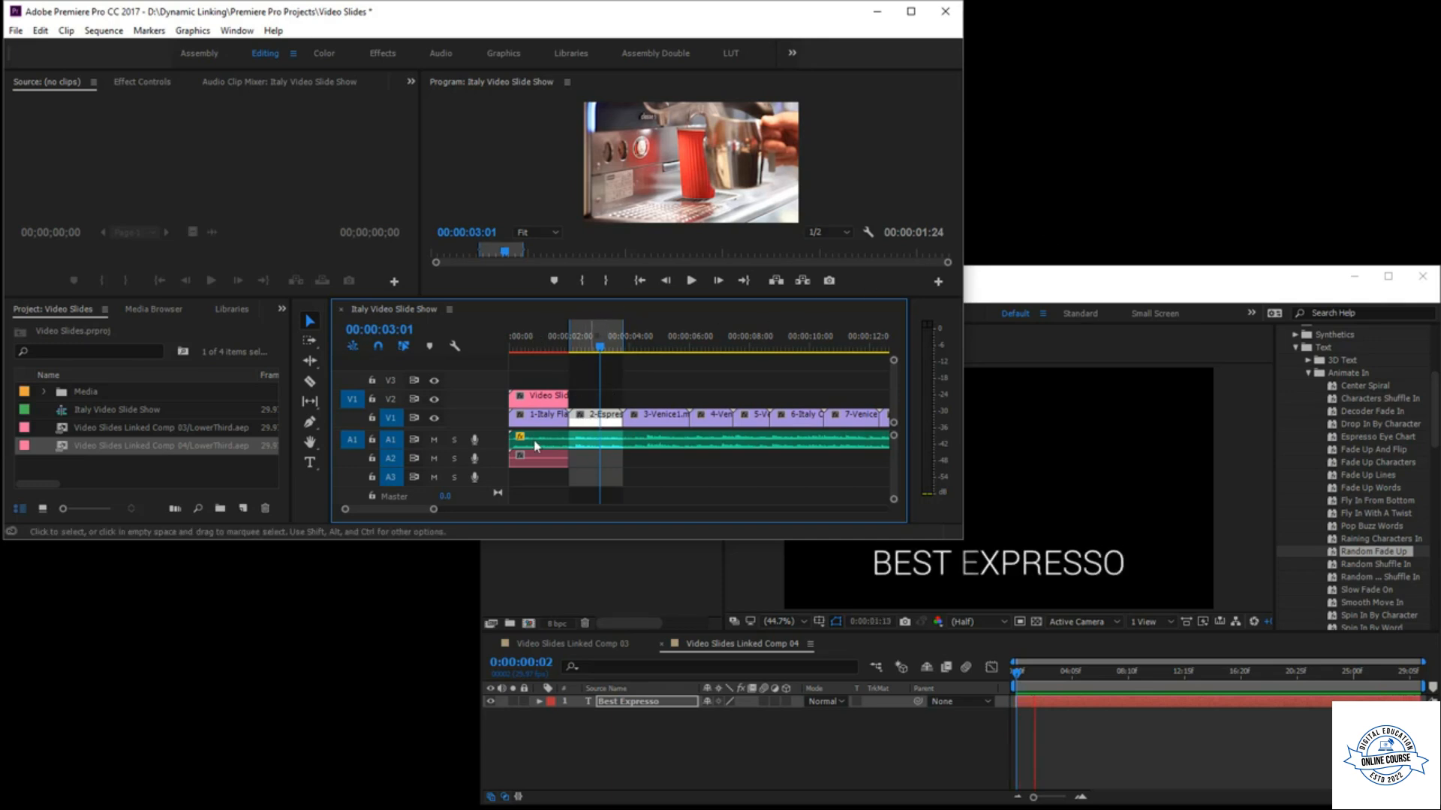
pyautogui.click(120, 446)
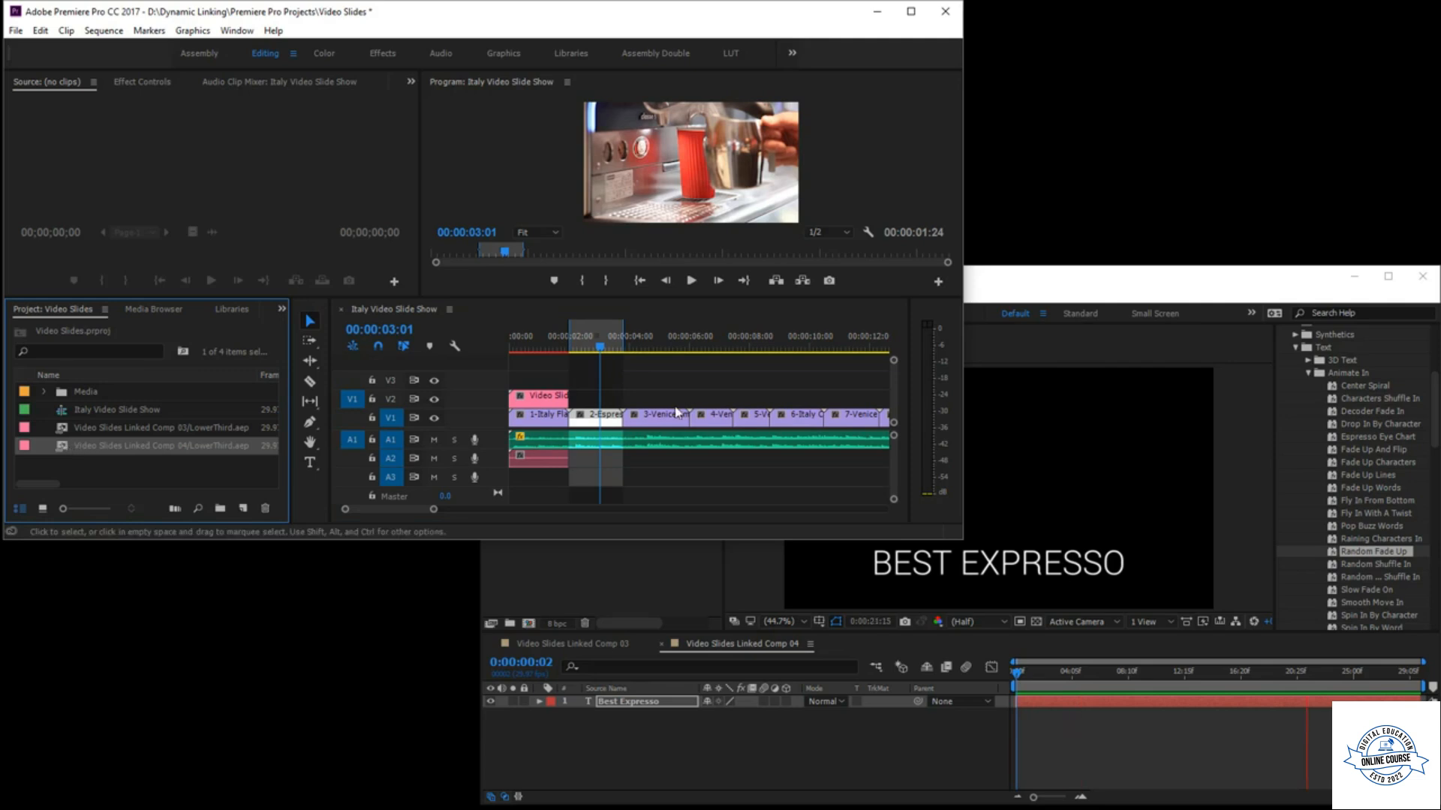
pyautogui.press('.')
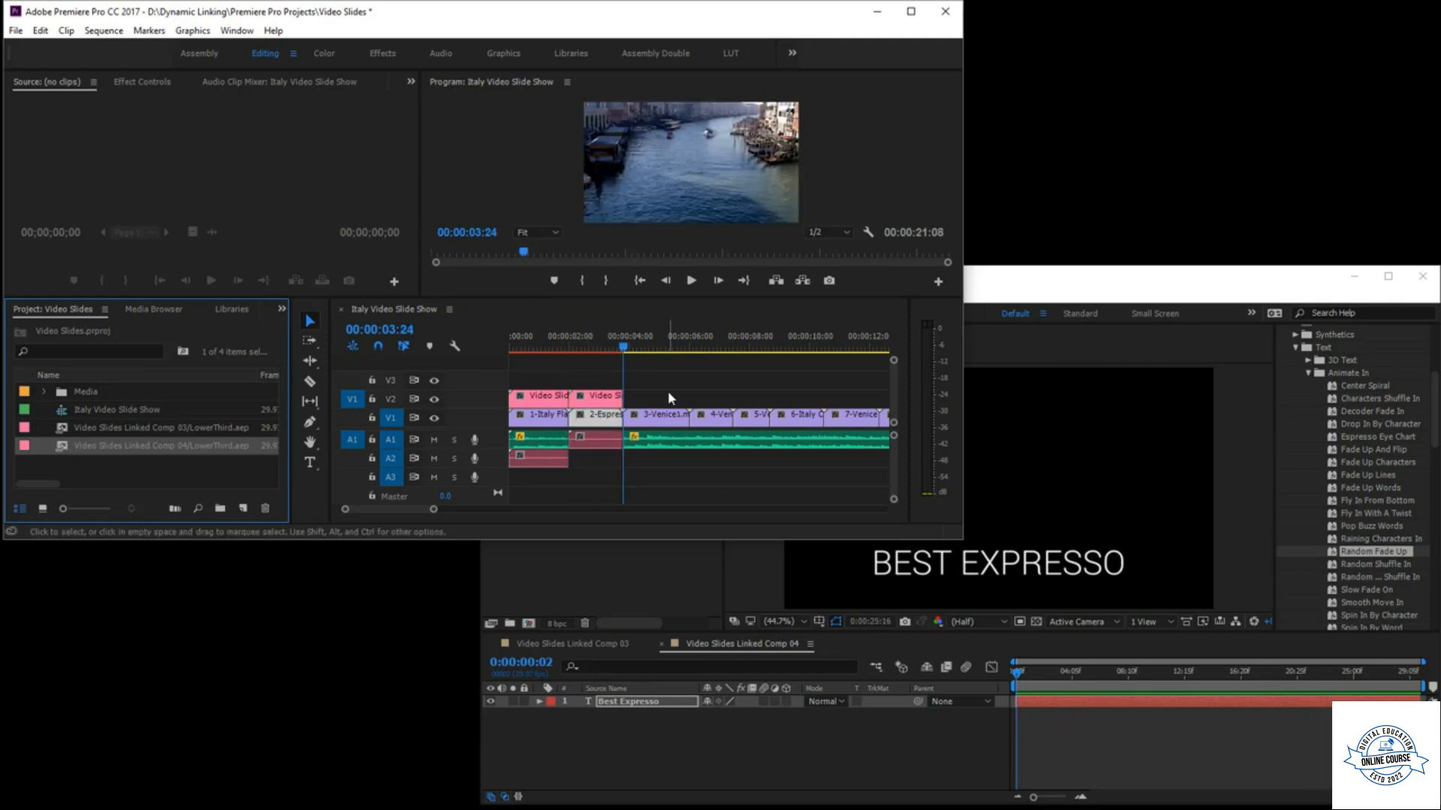
pyautogui.moveTo(622, 339); pyautogui.dragTo(595, 363)
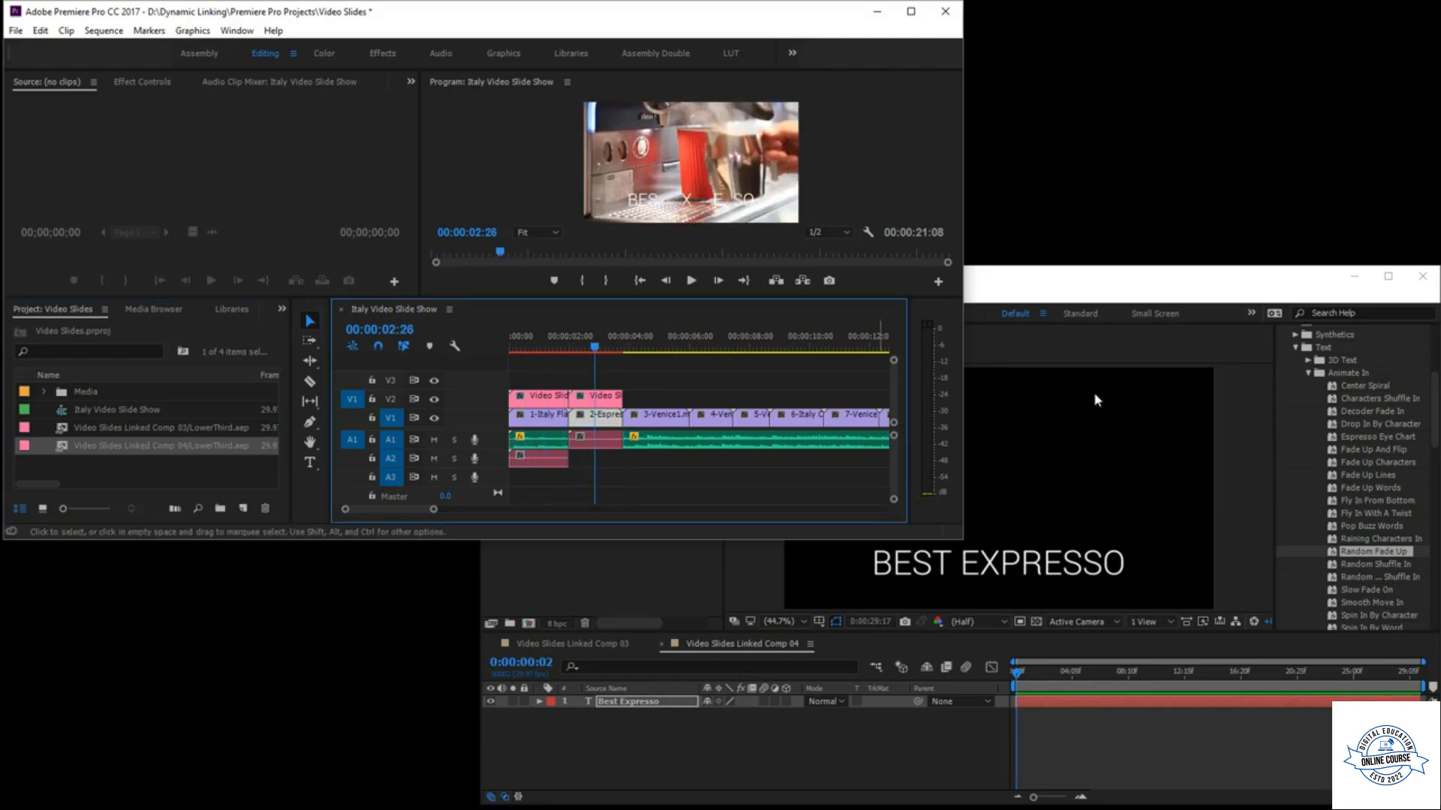
# - In After Effects, draw a full-width dark grey rectangle on a new shape layer across the lower part of Video Slides Linked Comp 04
pyautogui.click(1110, 288)
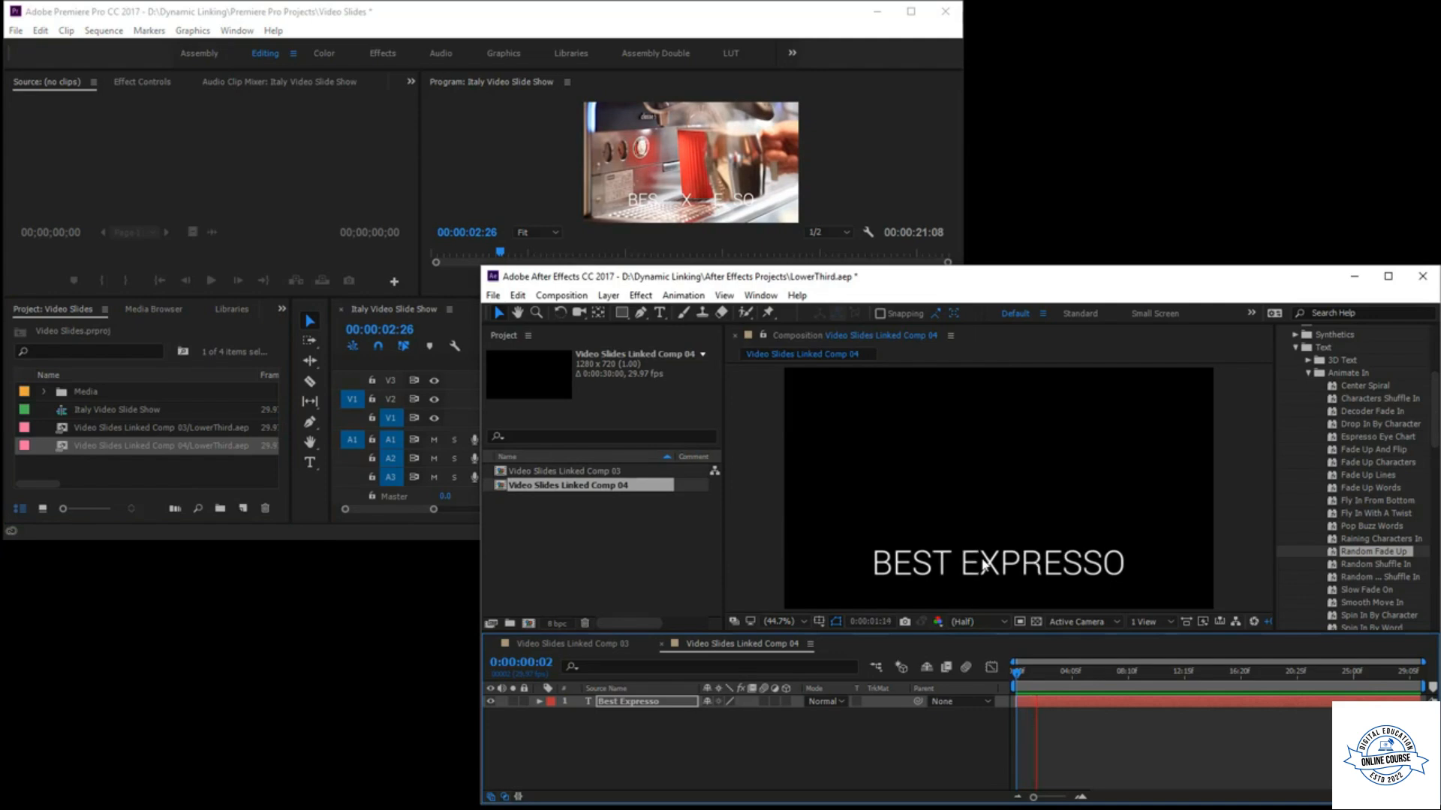
pyautogui.click(980, 556)
pyautogui.click(538, 700)
pyautogui.click(654, 703)
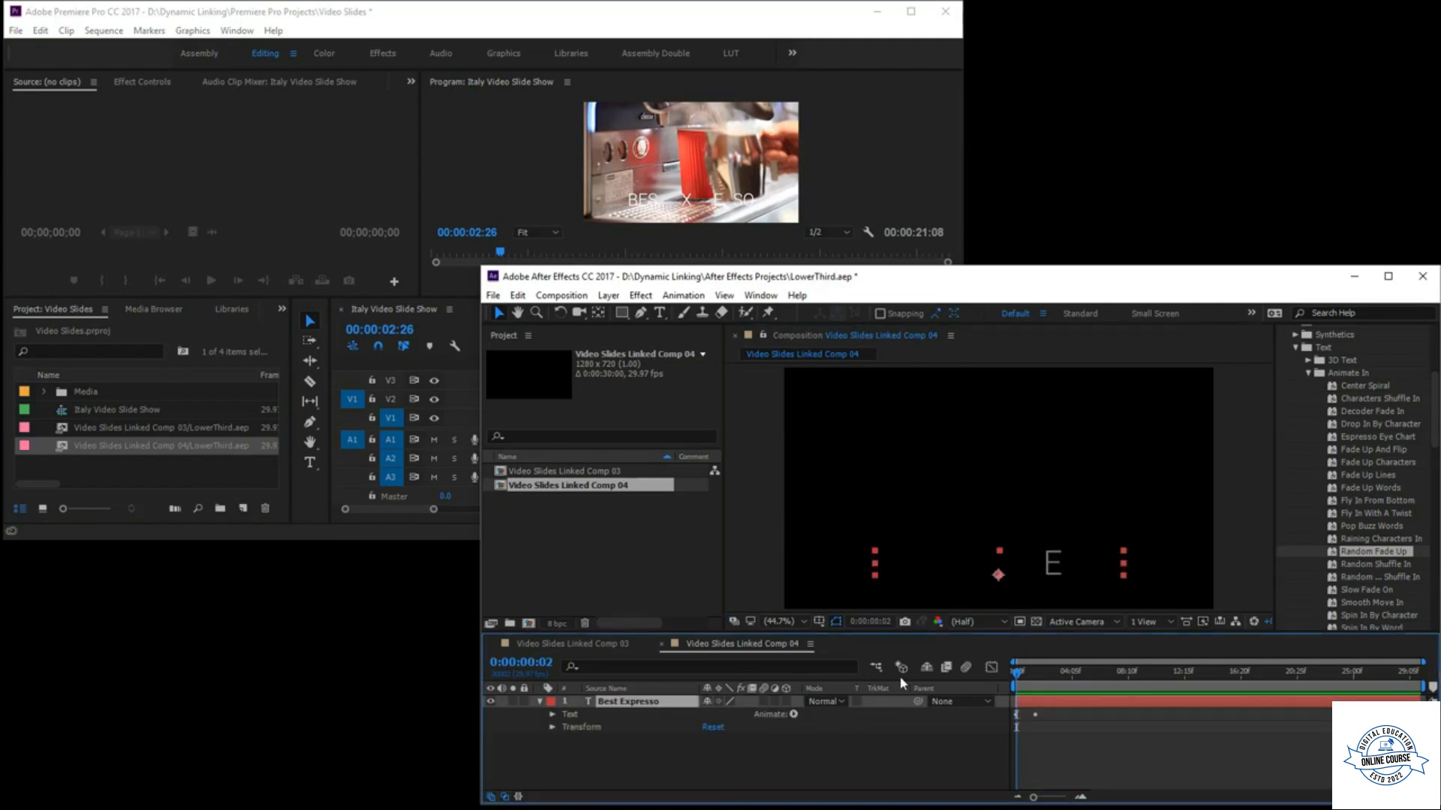
pyautogui.click(862, 753)
pyautogui.click(621, 312)
pyautogui.moveTo(770, 522)
pyautogui.mouseDown()
pyautogui.moveTo(1234, 596)
pyautogui.moveTo(1221, 587)
pyautogui.mouseUp()
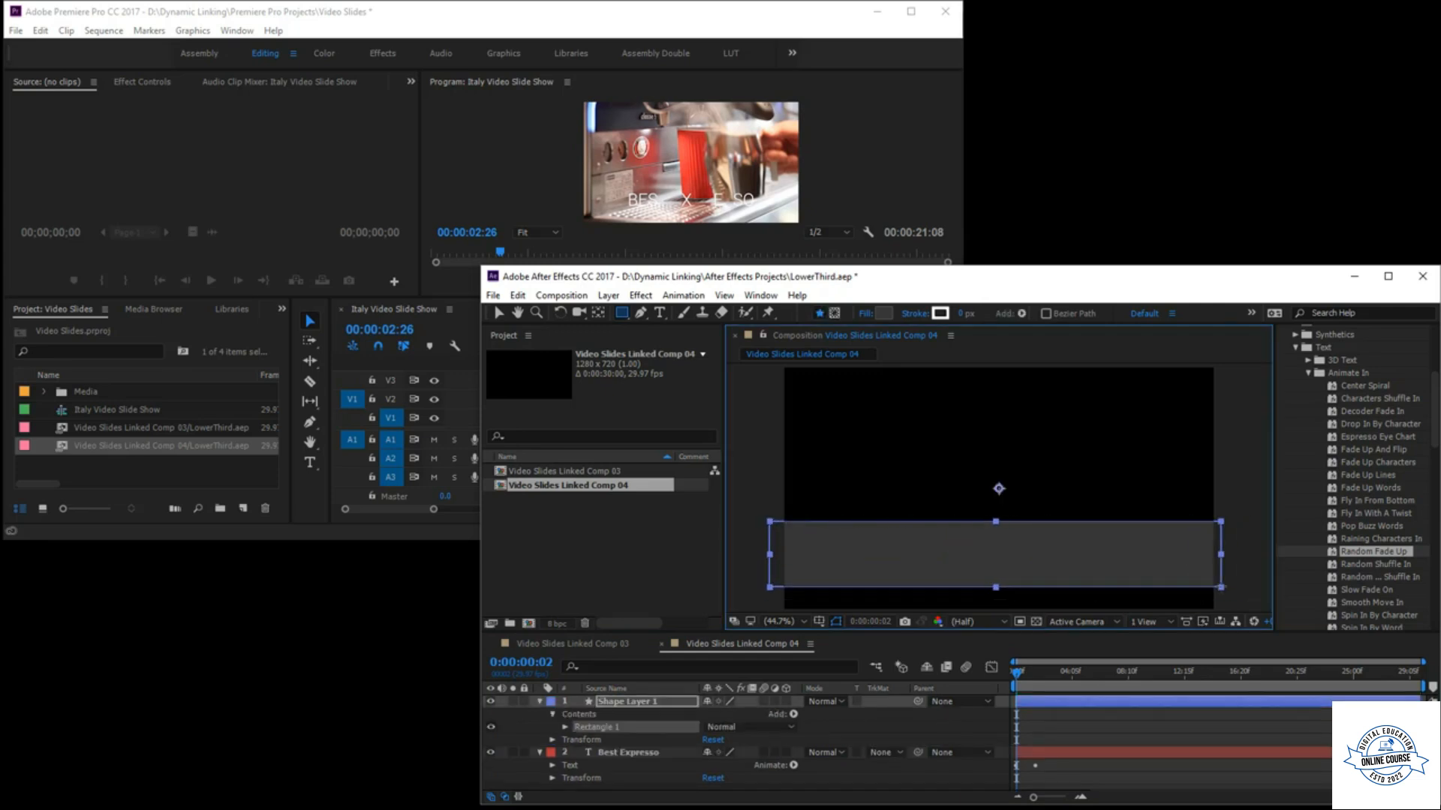
# - Move Shape Layer 1 below the Best Expresso layer and preview the composition
pyautogui.click(541, 703)
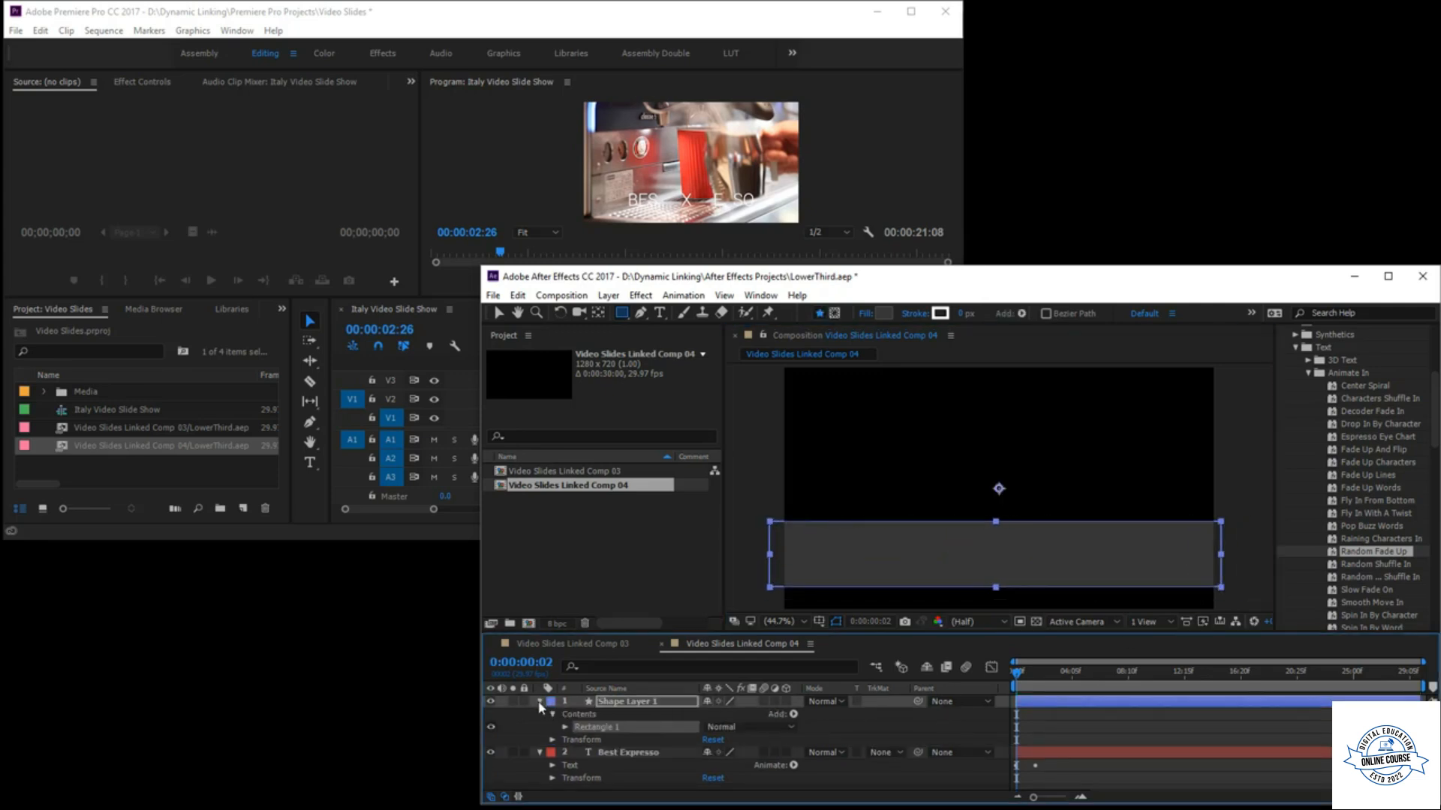
pyautogui.moveTo(600, 701); pyautogui.dragTo(609, 767)
pyautogui.press('space')
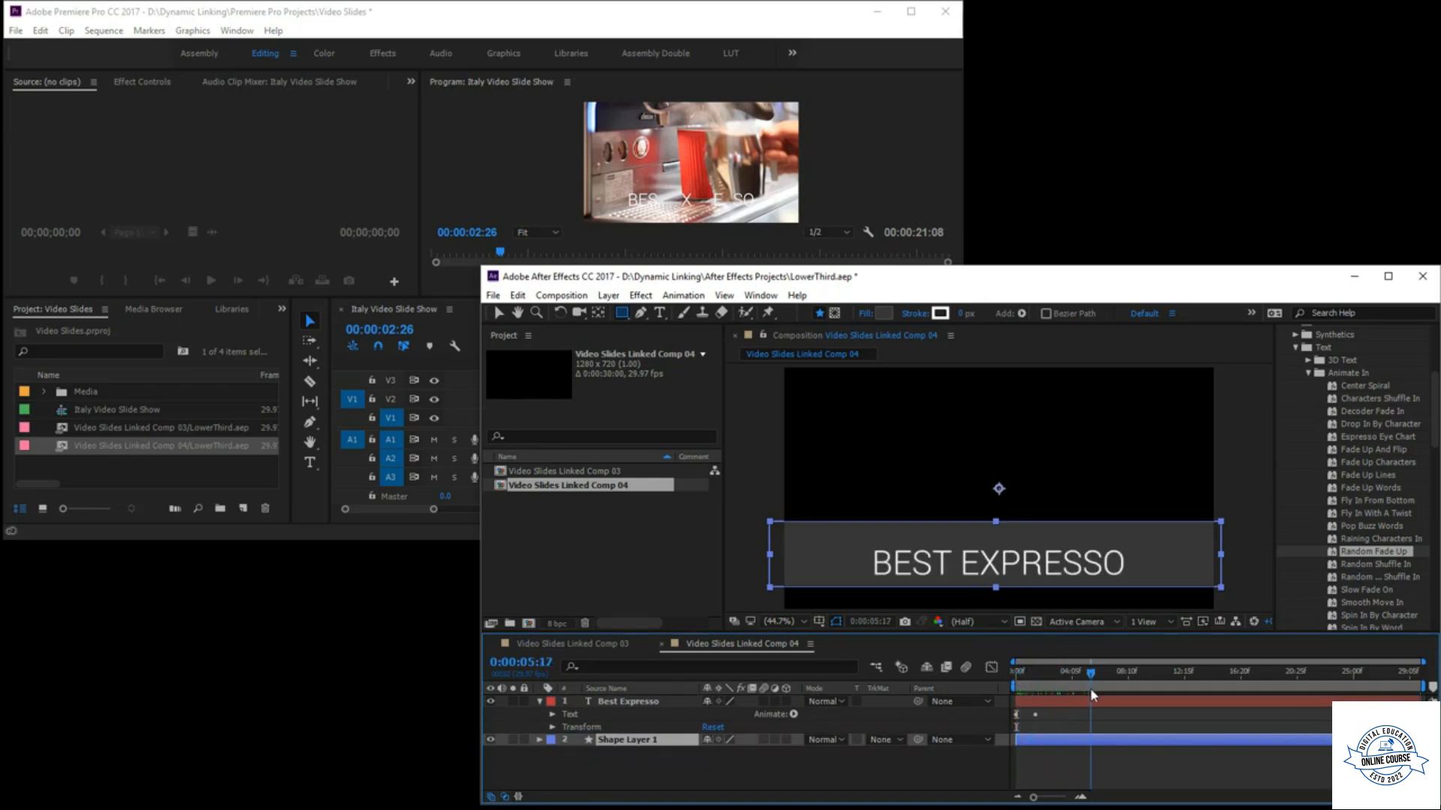
# - Lower and slim the dark grey bar so it sits behind BEST EXPRESSO, and play the slide show in Premiere Pro to check it
pyautogui.press('v')
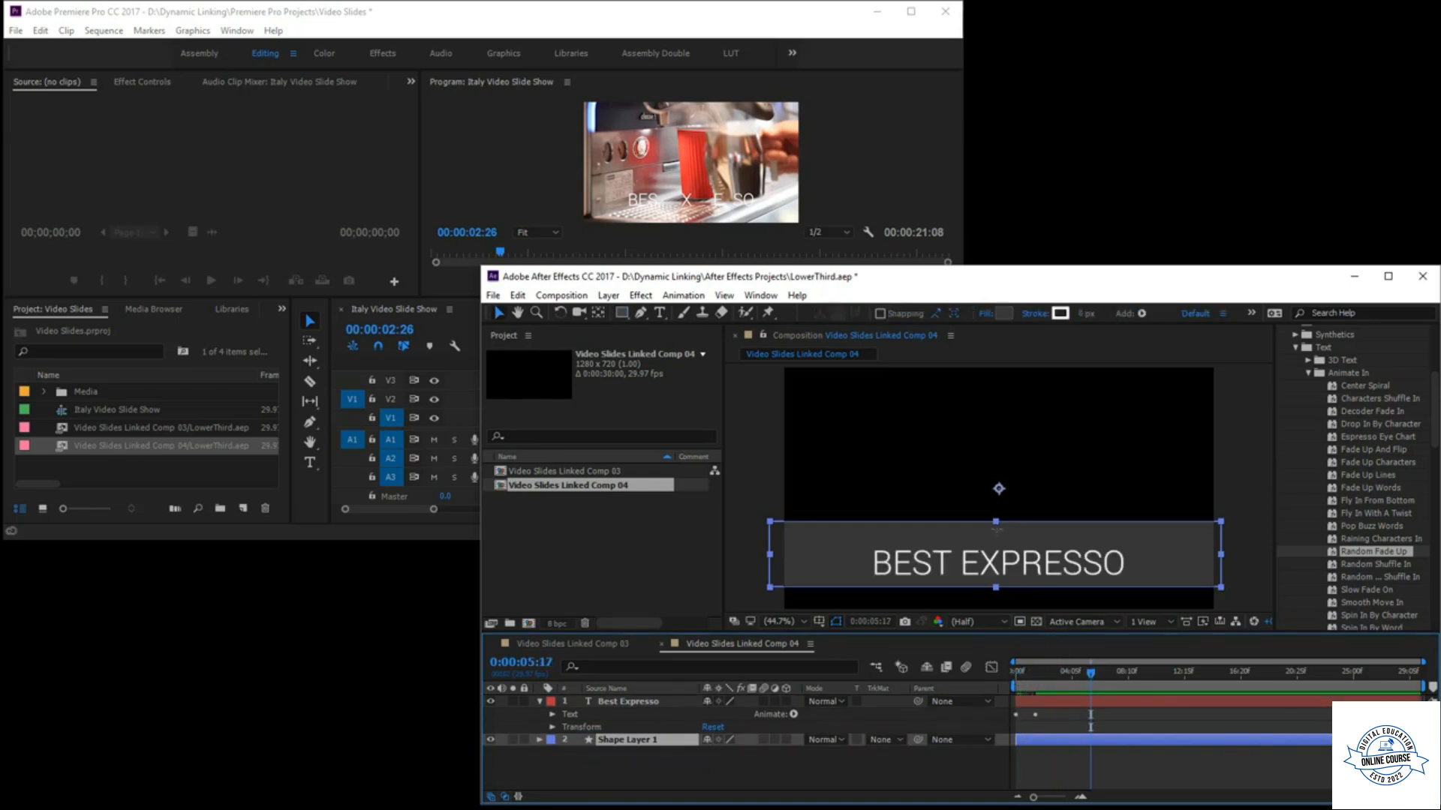
pyautogui.moveTo(997, 522); pyautogui.dragTo(1045, 553)
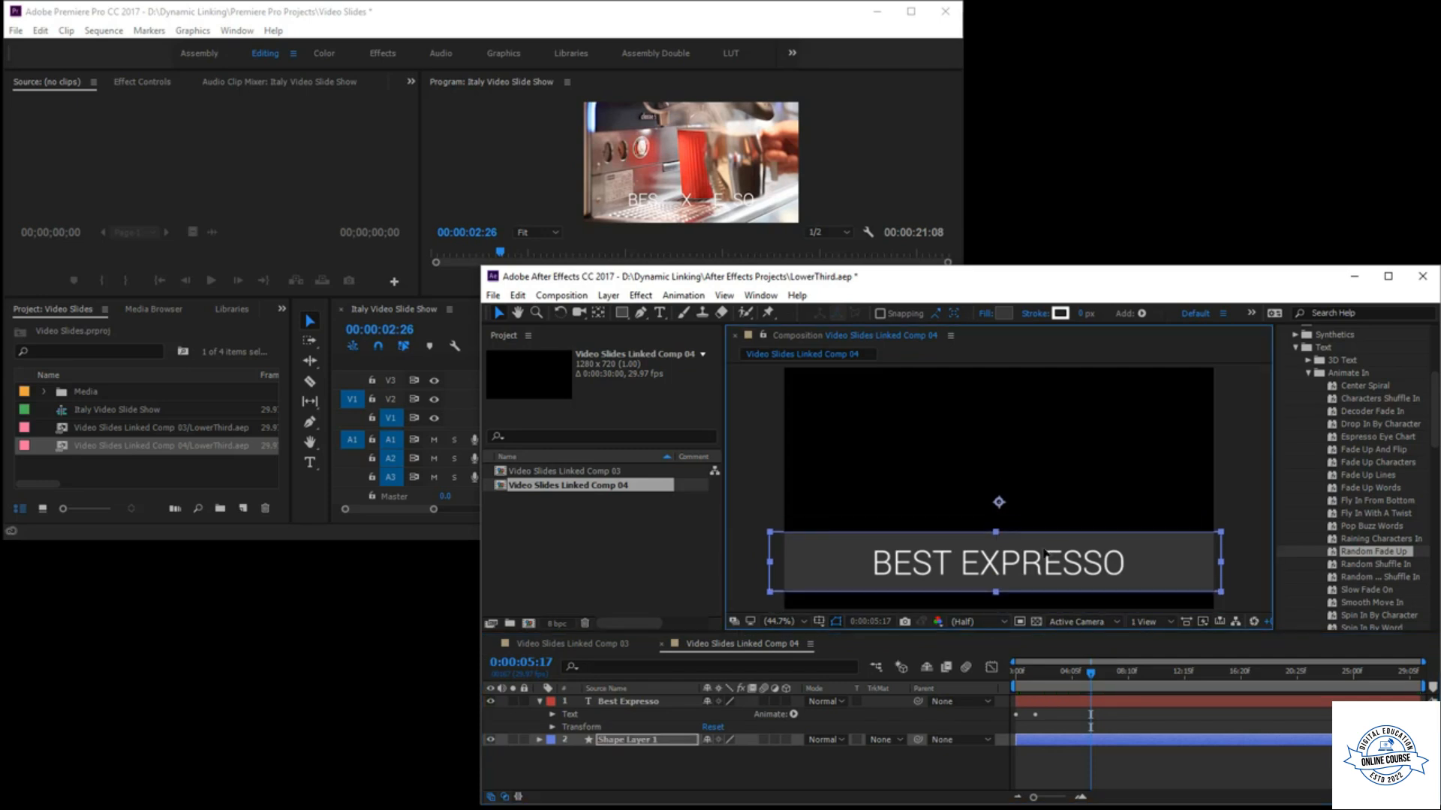
pyautogui.click(839, 182)
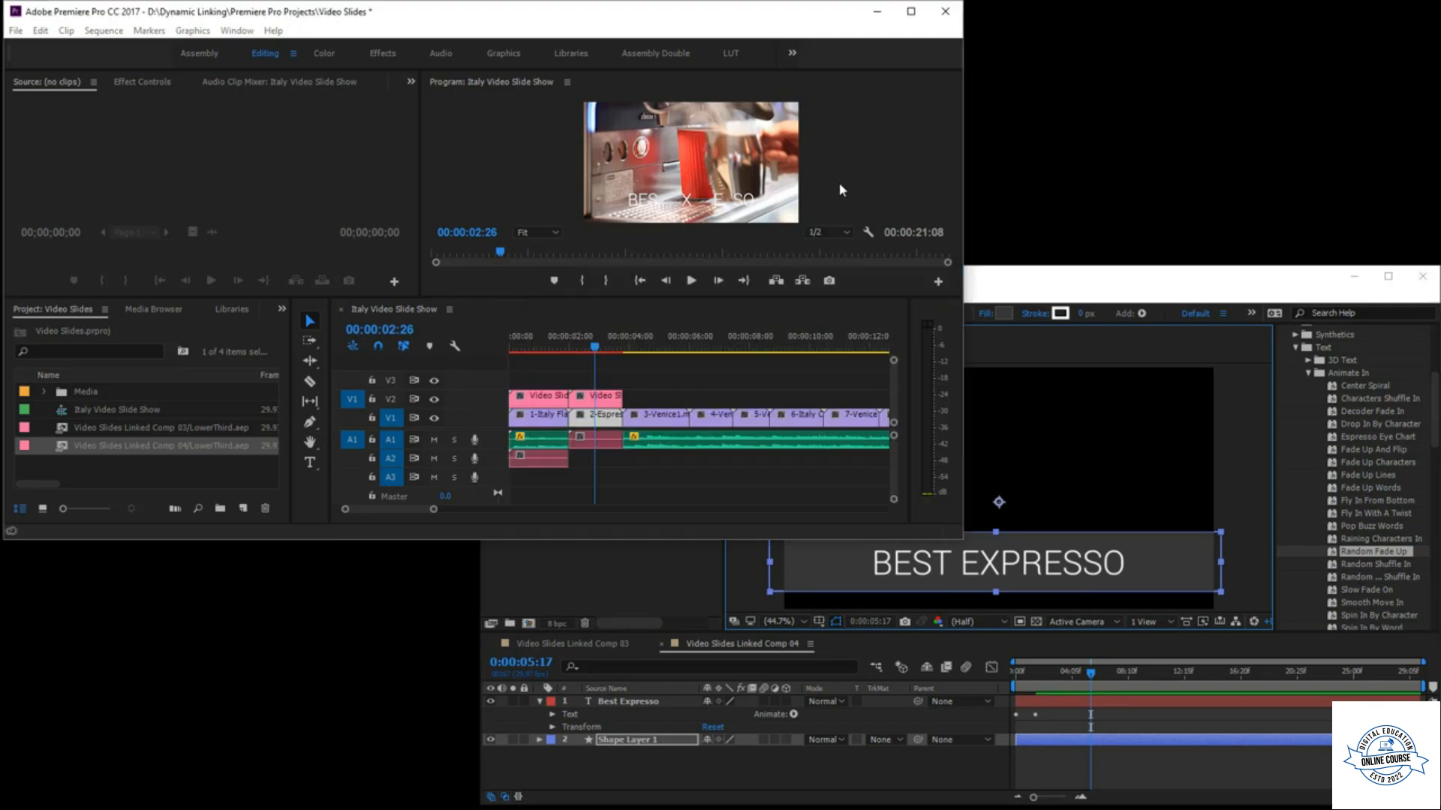
pyautogui.click(510, 349)
pyautogui.press('space')
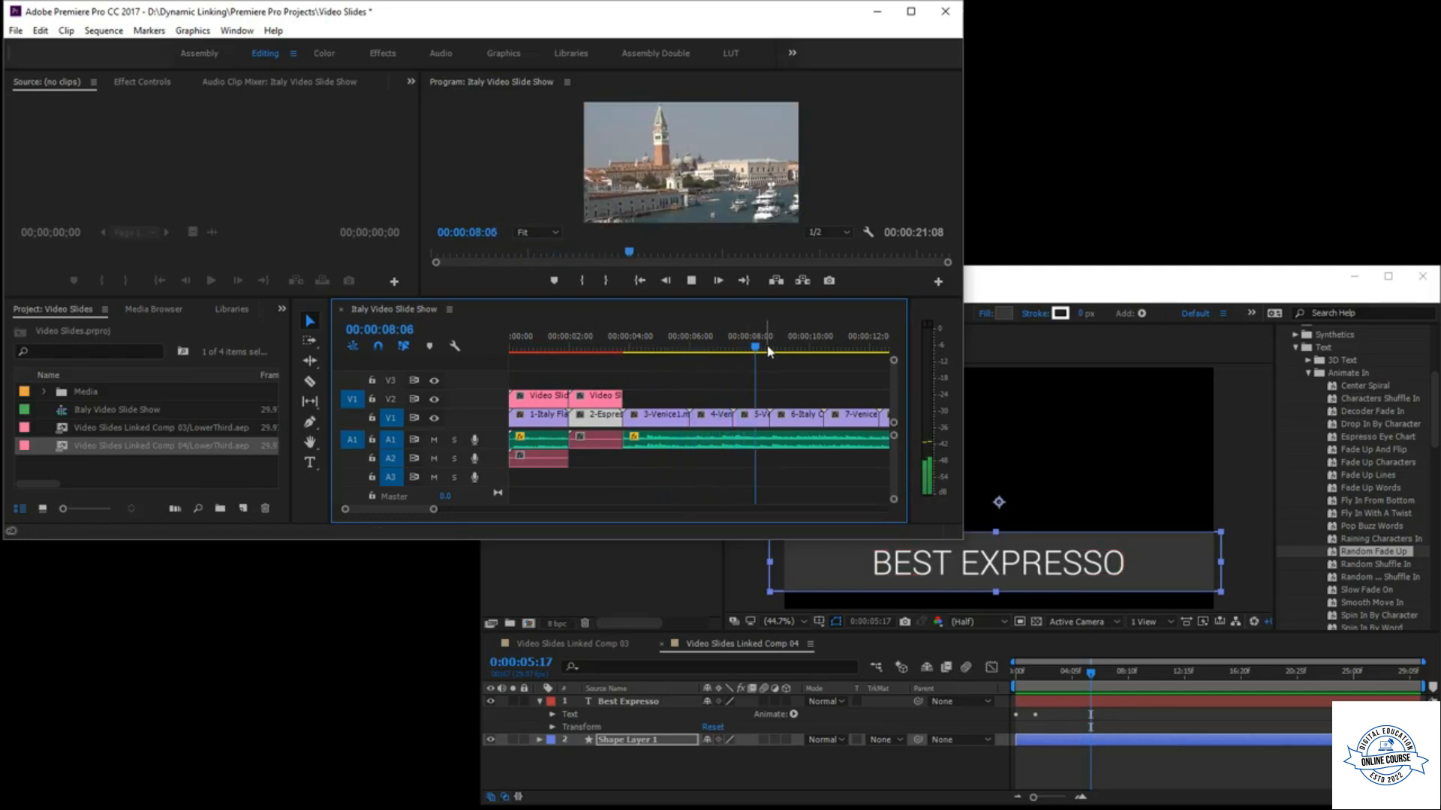
pyautogui.moveTo(767, 345); pyautogui.dragTo(611, 362)
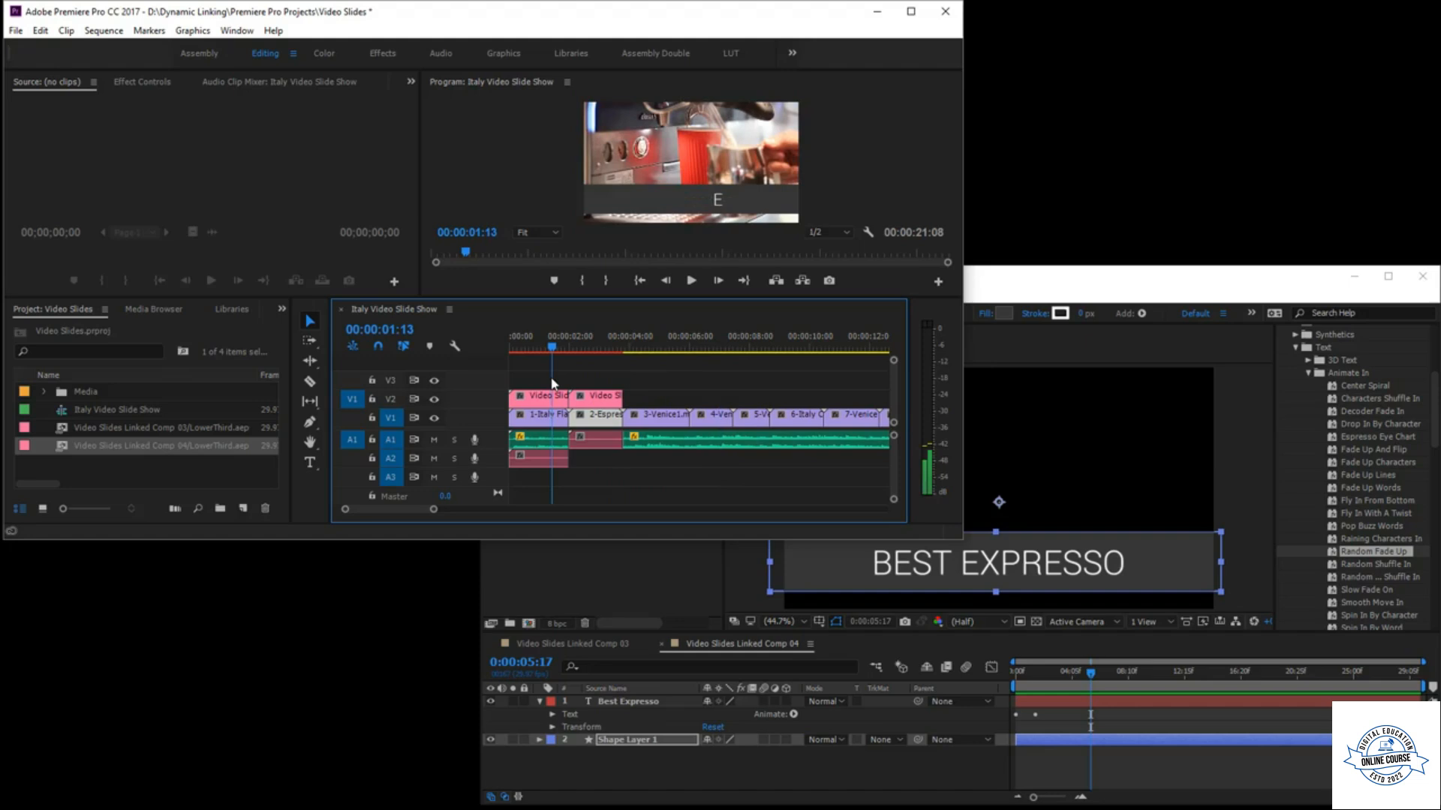
pyautogui.click(18, 32)
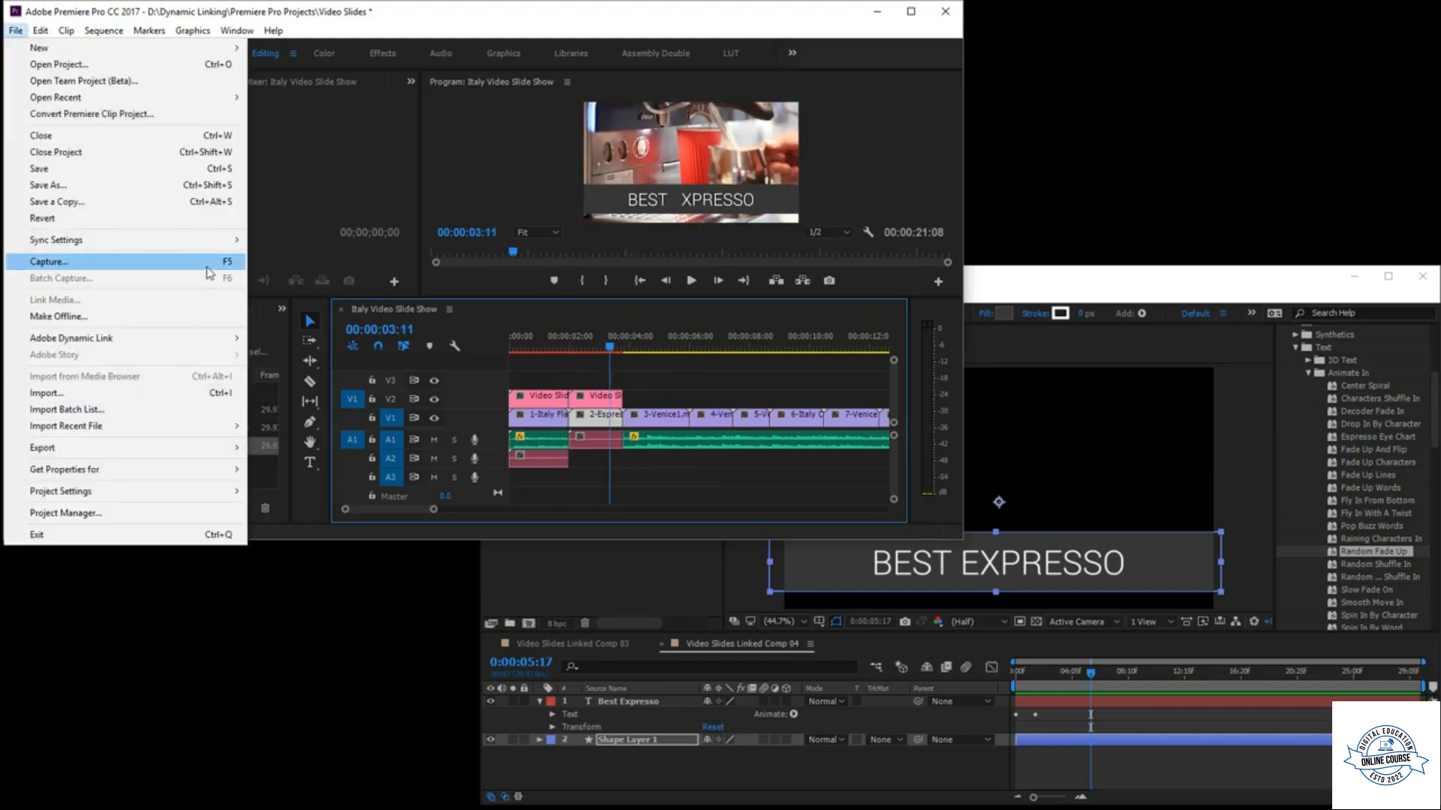
pyautogui.moveTo(207, 338)
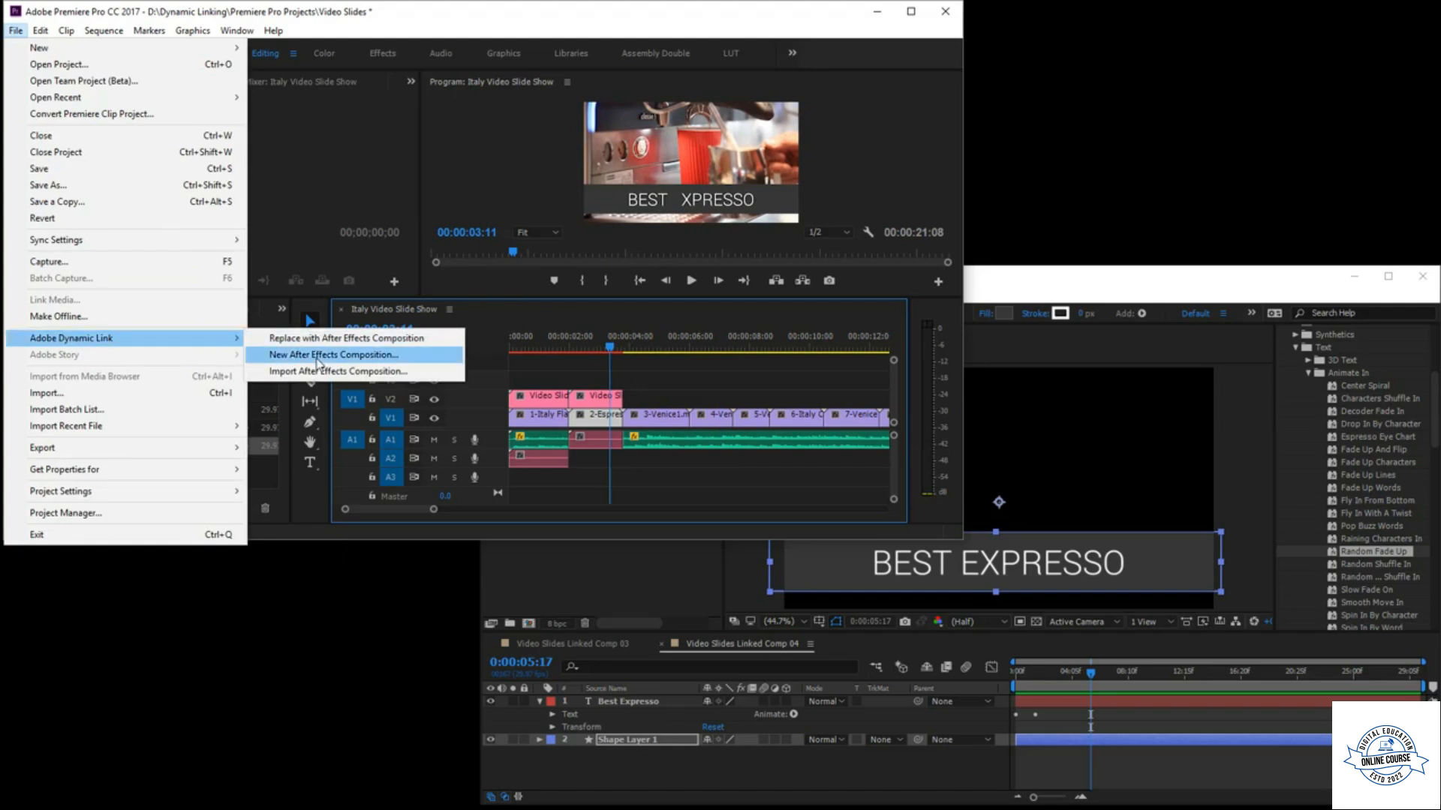
pyautogui.click(318, 363)
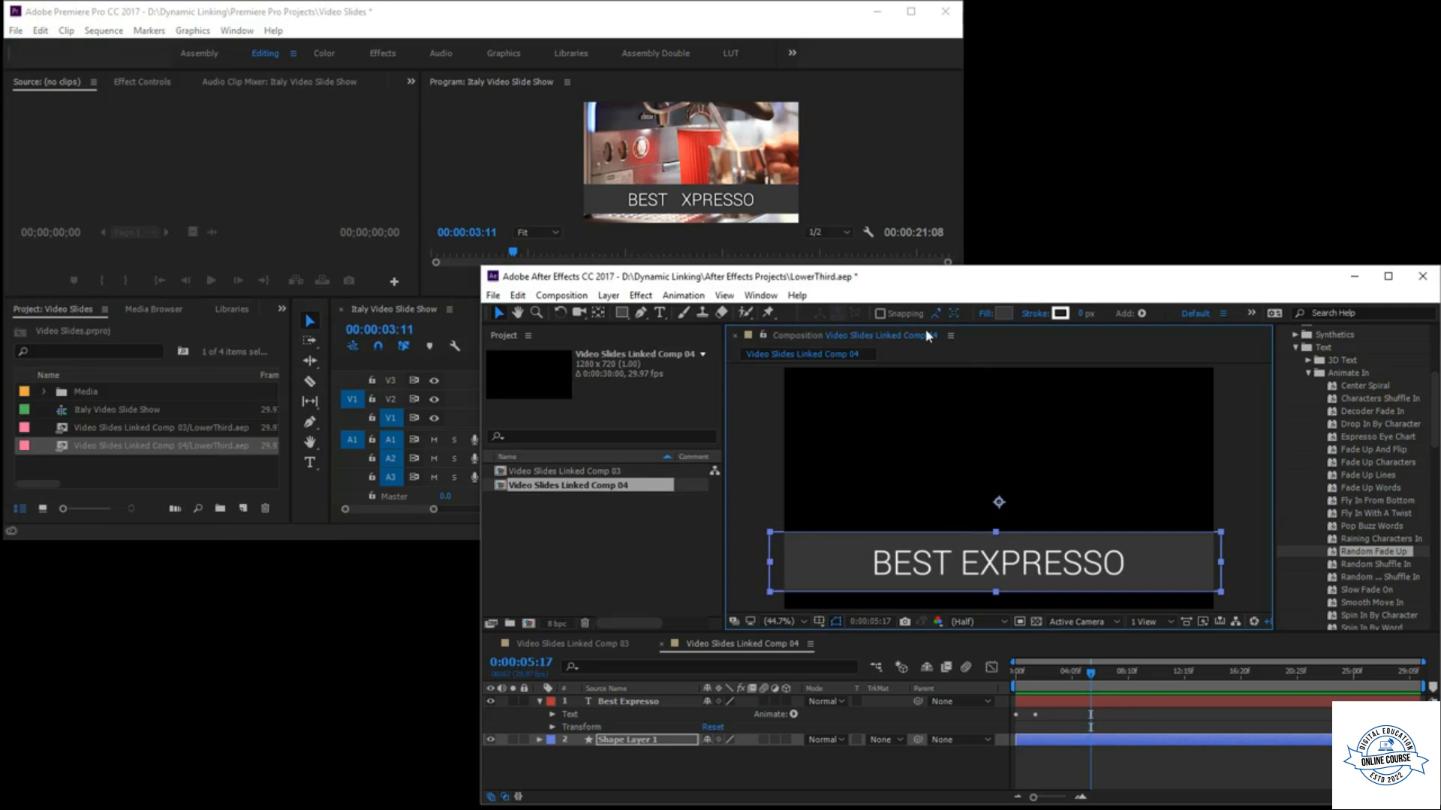
# - Save the LowerThird.aep project in After Effects and the Video Slides project in Premiere Pro
pyautogui.click(615, 526)
pyautogui.hotkey('ctrl', 's')
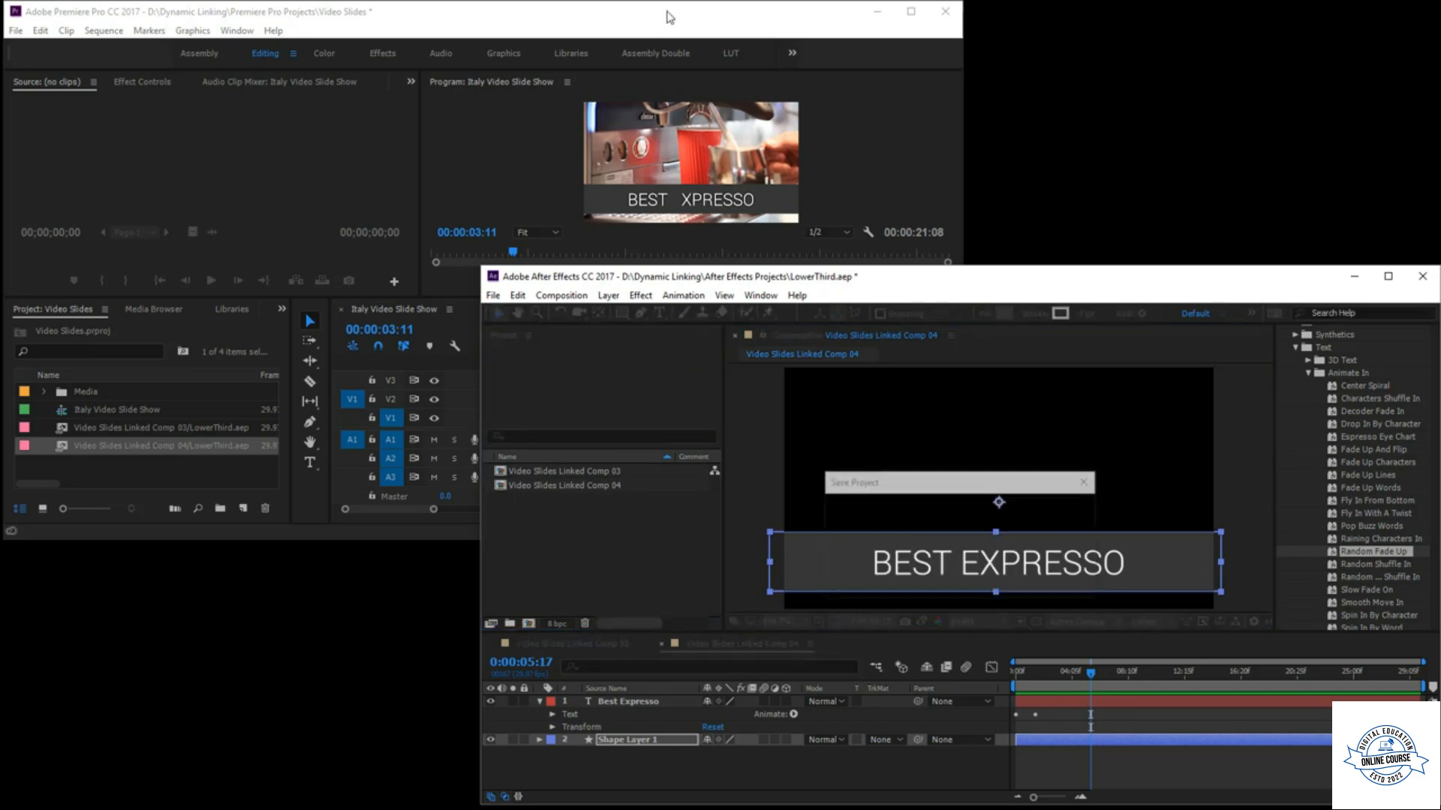
pyautogui.click(722, 25)
pyautogui.hotkey('ctrl', 's')
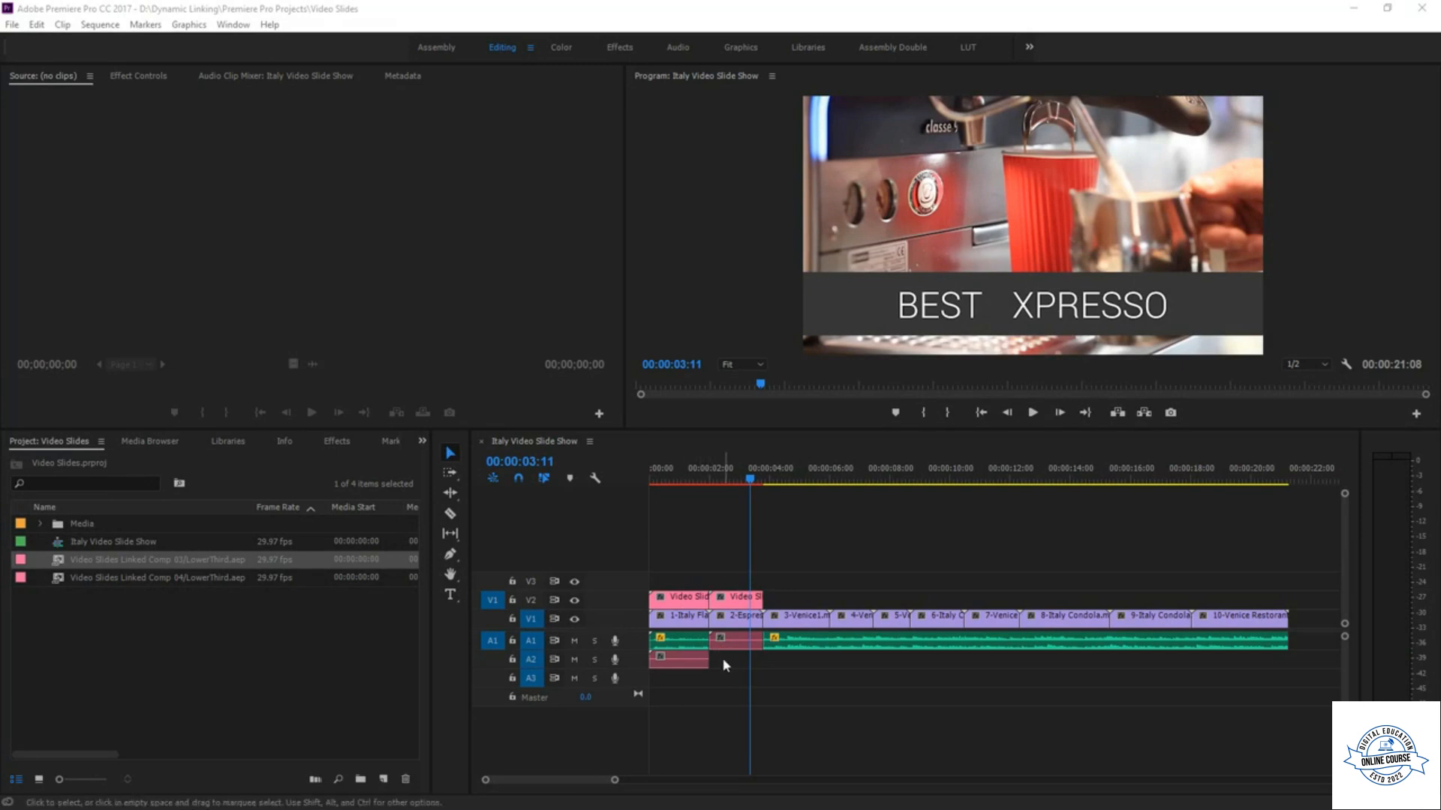
# - Delete the linked comps' audio clips from A1 and A2, and the short music piece at the start of A1
pyautogui.click(738, 644)
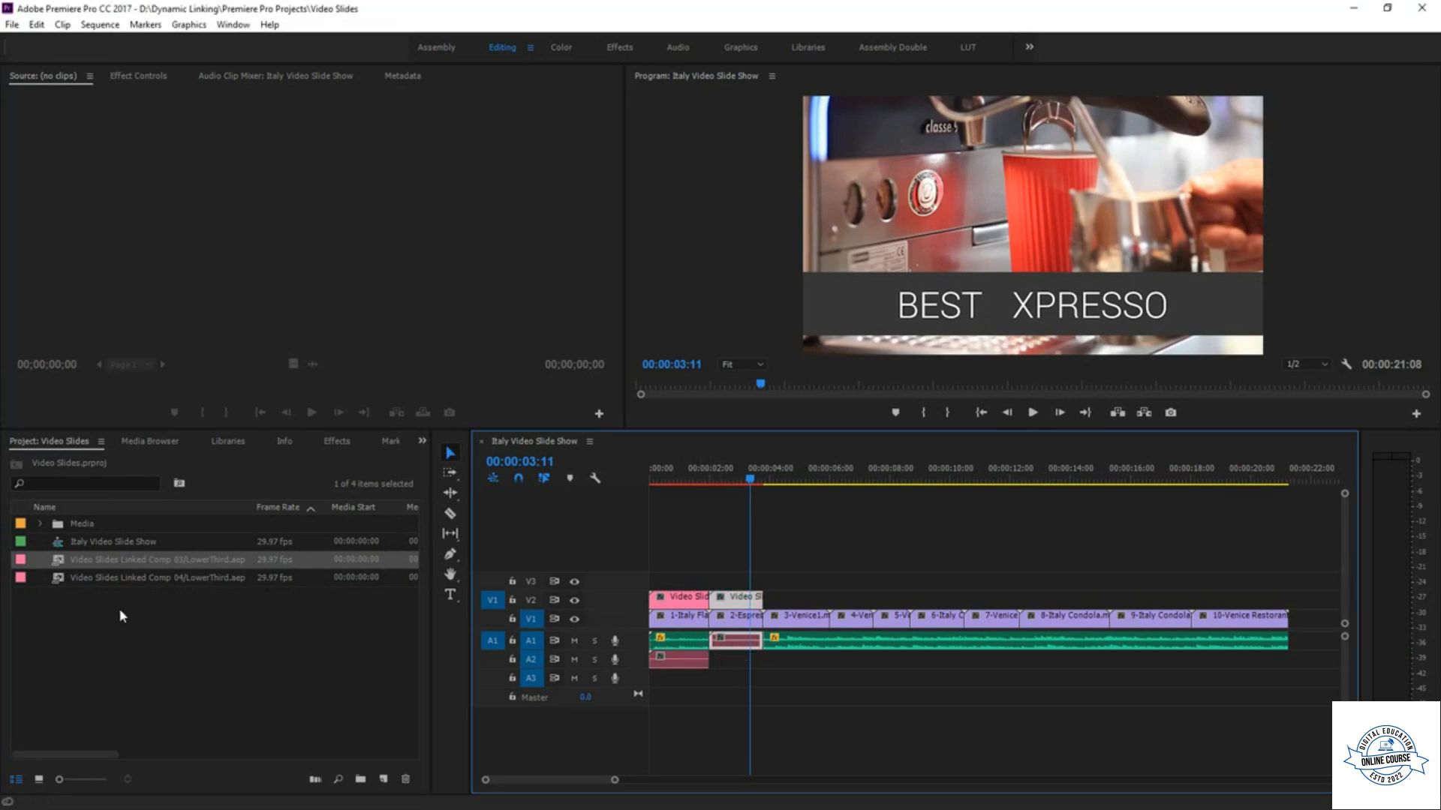
pyautogui.click(728, 724)
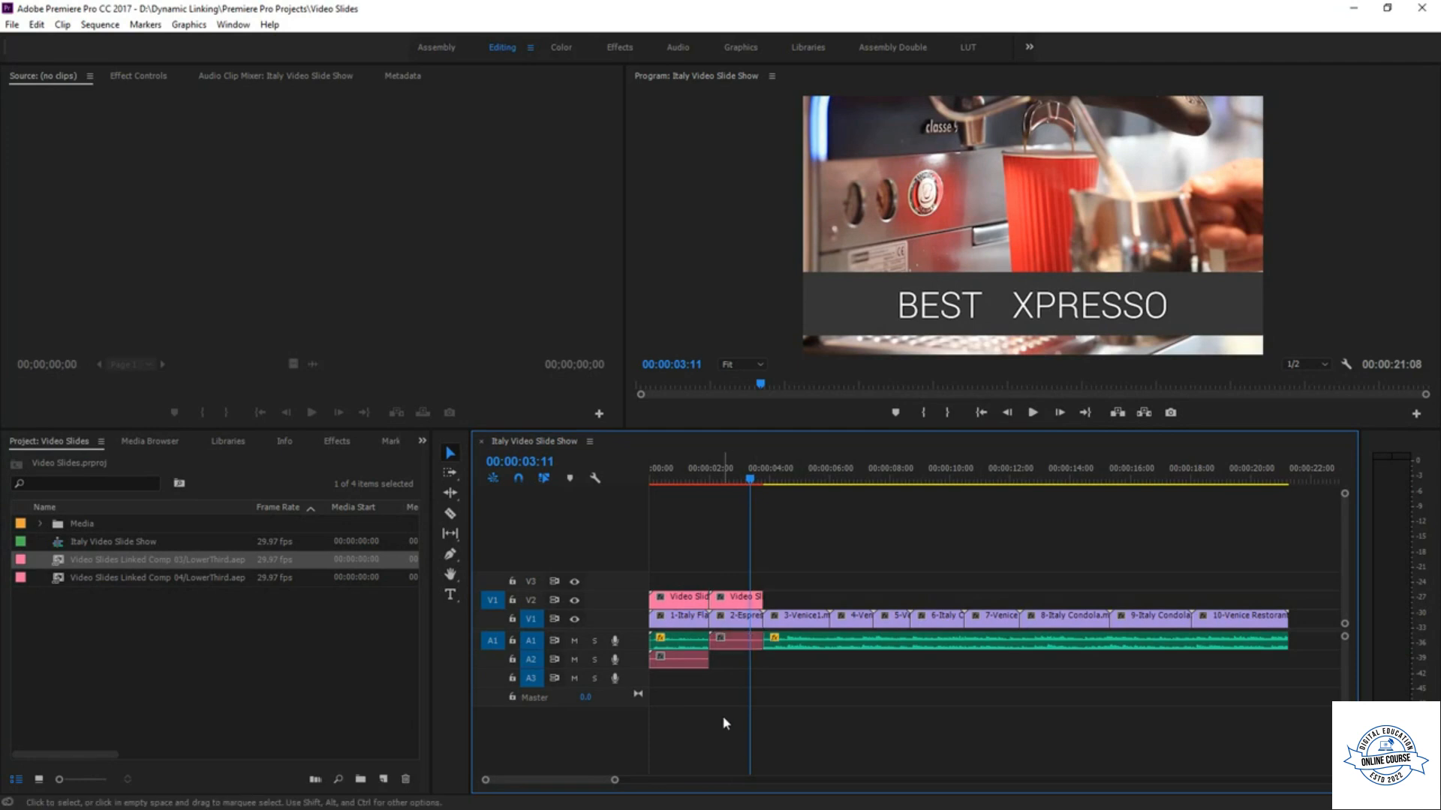
pyautogui.click(732, 650)
pyautogui.click(692, 665)
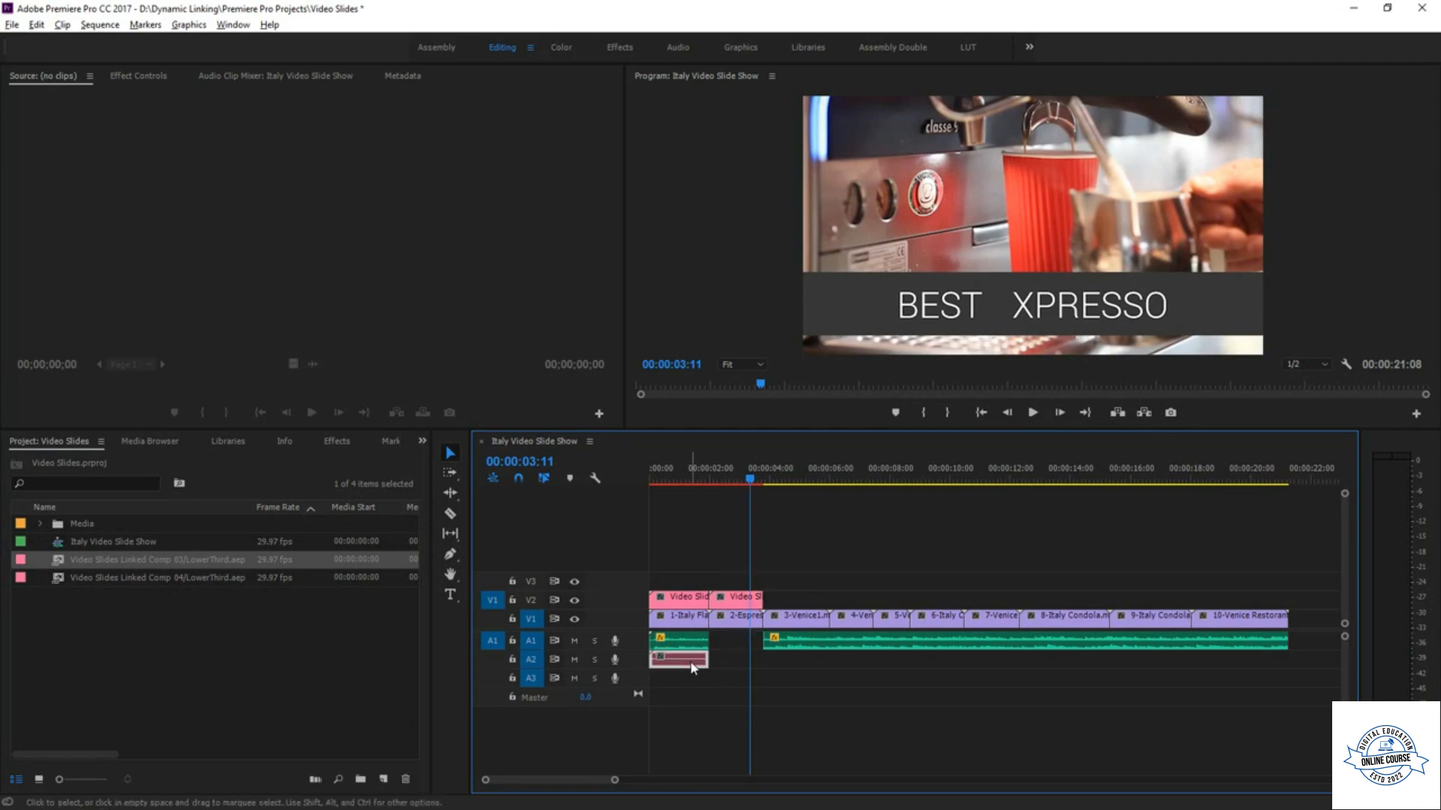
pyautogui.press('Delete')
pyautogui.click(691, 650)
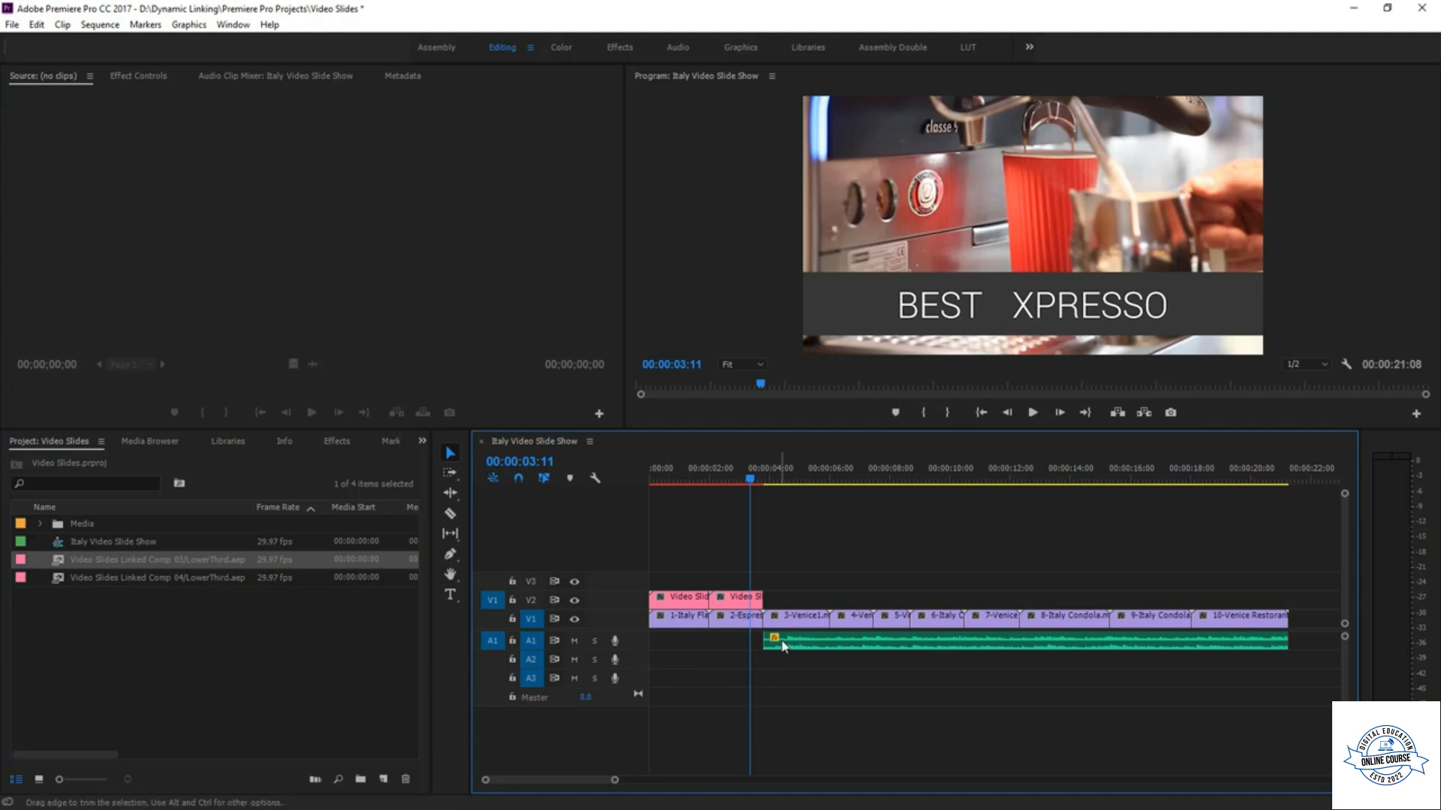
# - Extend the remaining music clip back to the start of the sequence and turn off A1 source patching
pyautogui.moveTo(763, 640); pyautogui.dragTo(620, 650)
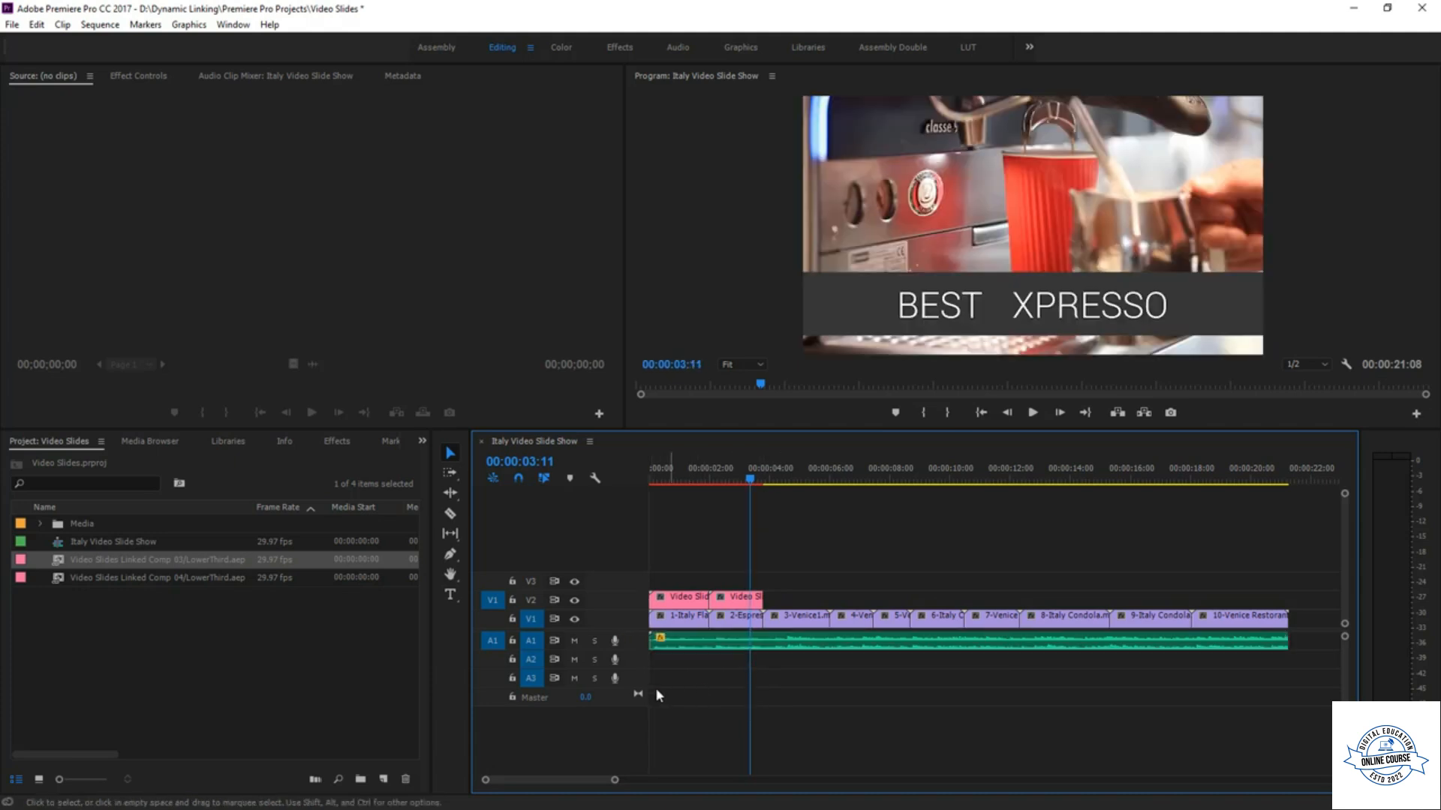
pyautogui.click(493, 642)
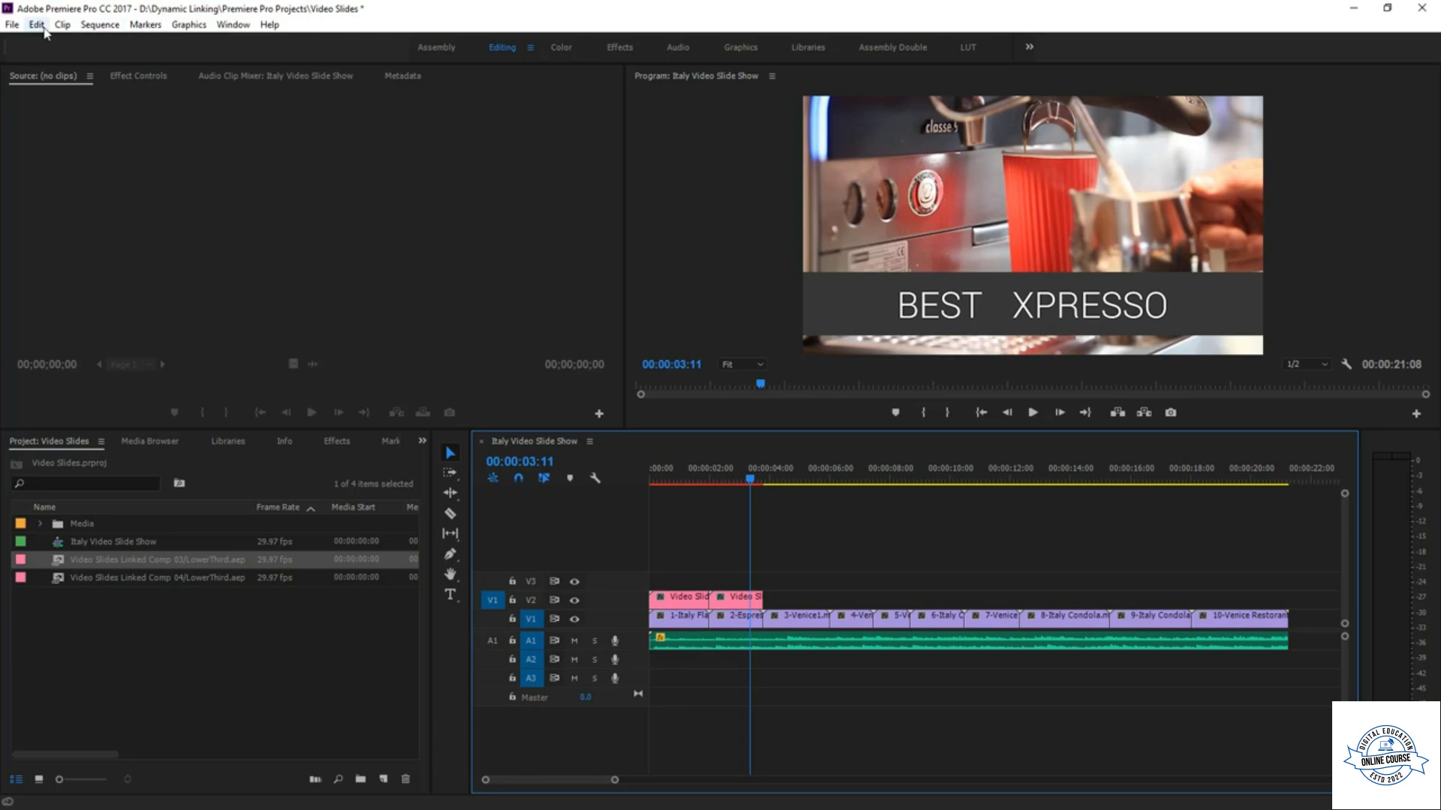
# - Import the Lower Third composition from the After Effects project Motion Text.aep through Adobe Dynamic Link
pyautogui.click(14, 25)
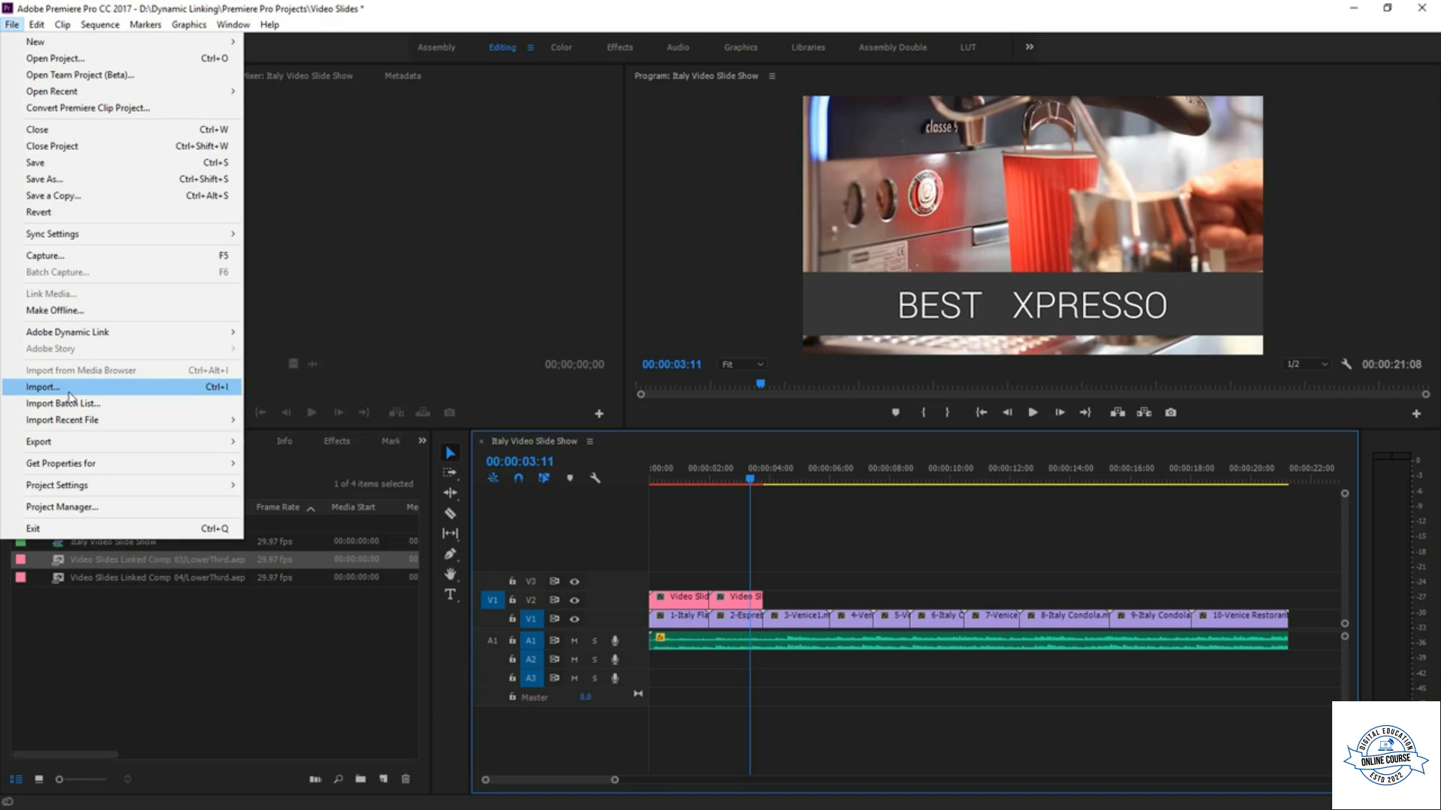
pyautogui.moveTo(91, 333)
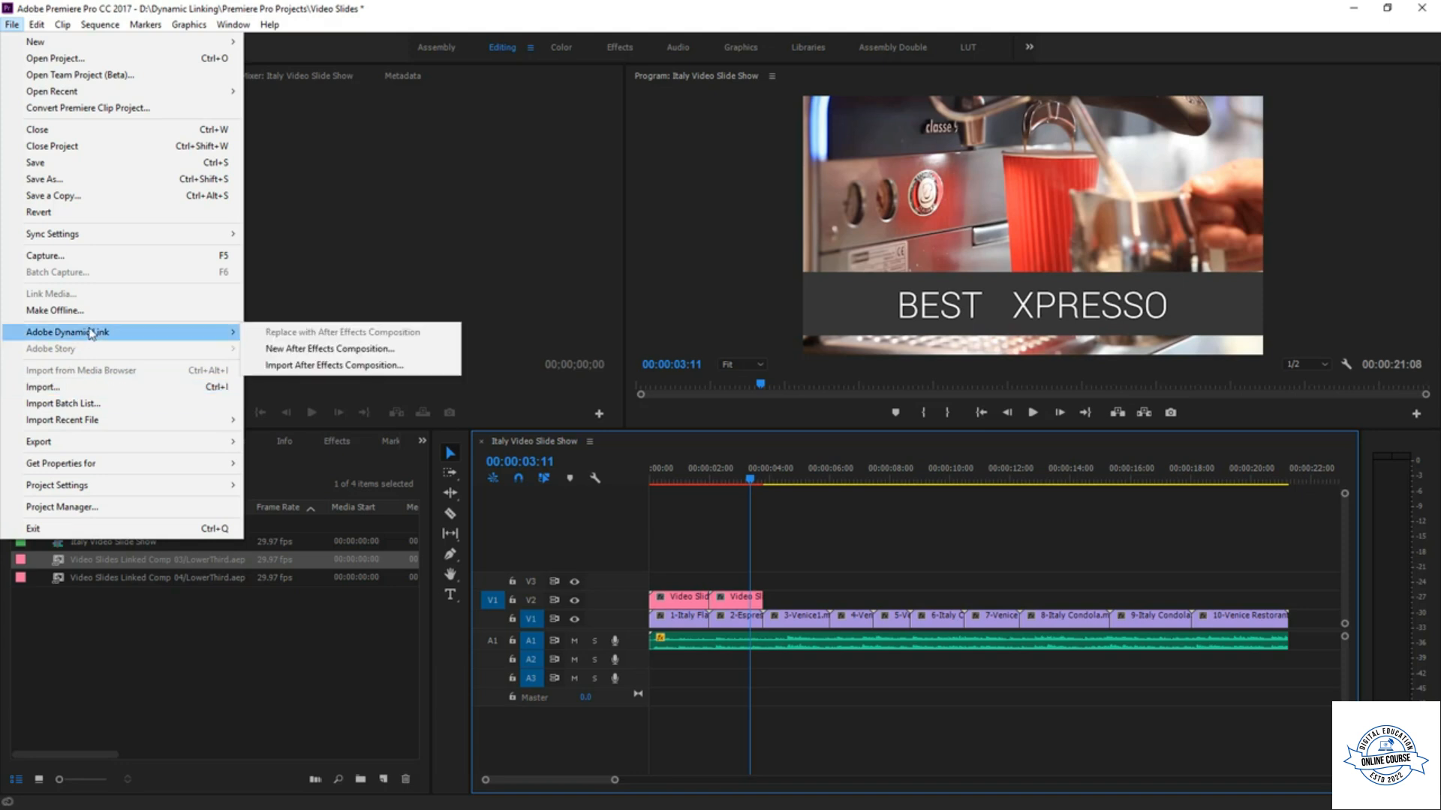
pyautogui.click(316, 368)
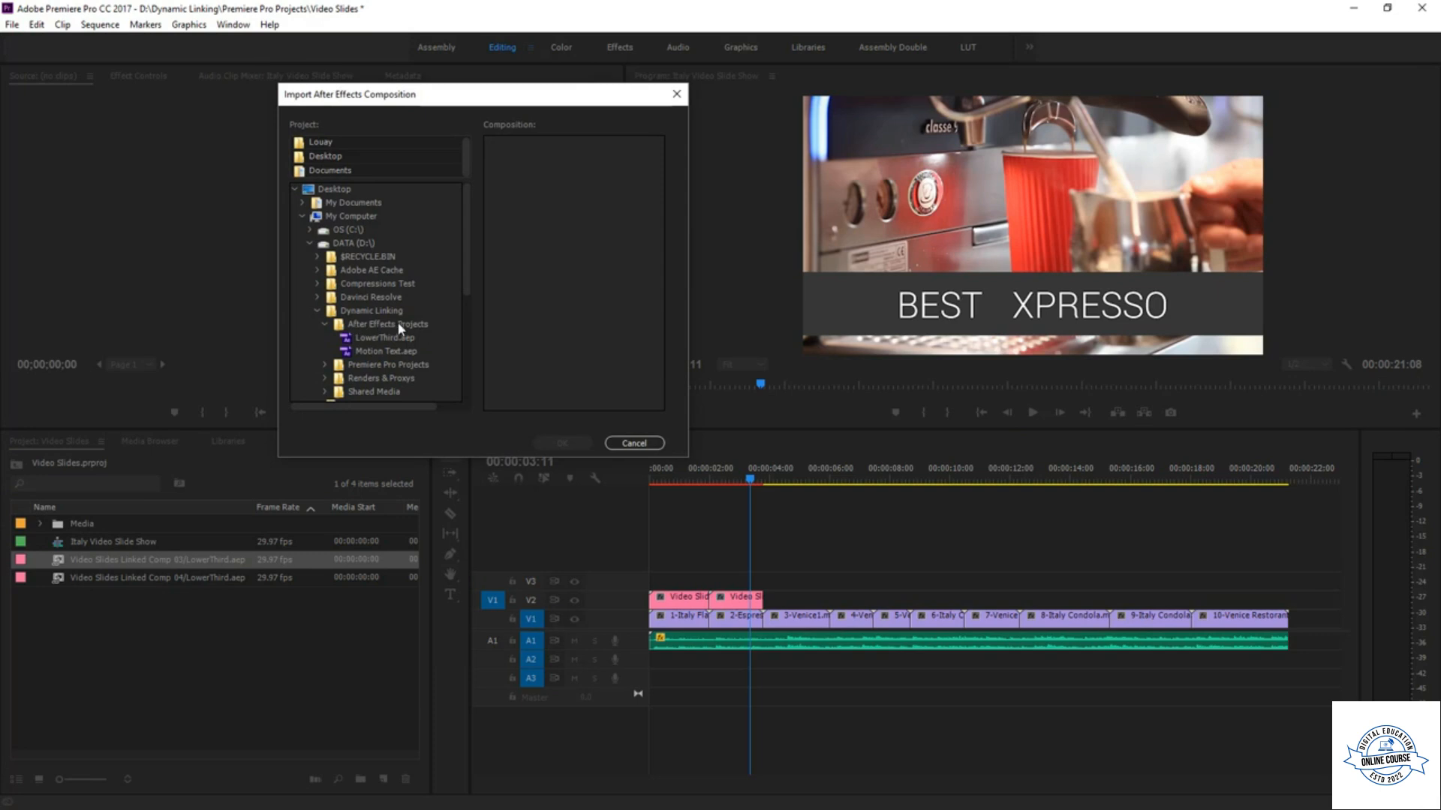
pyautogui.click(347, 355)
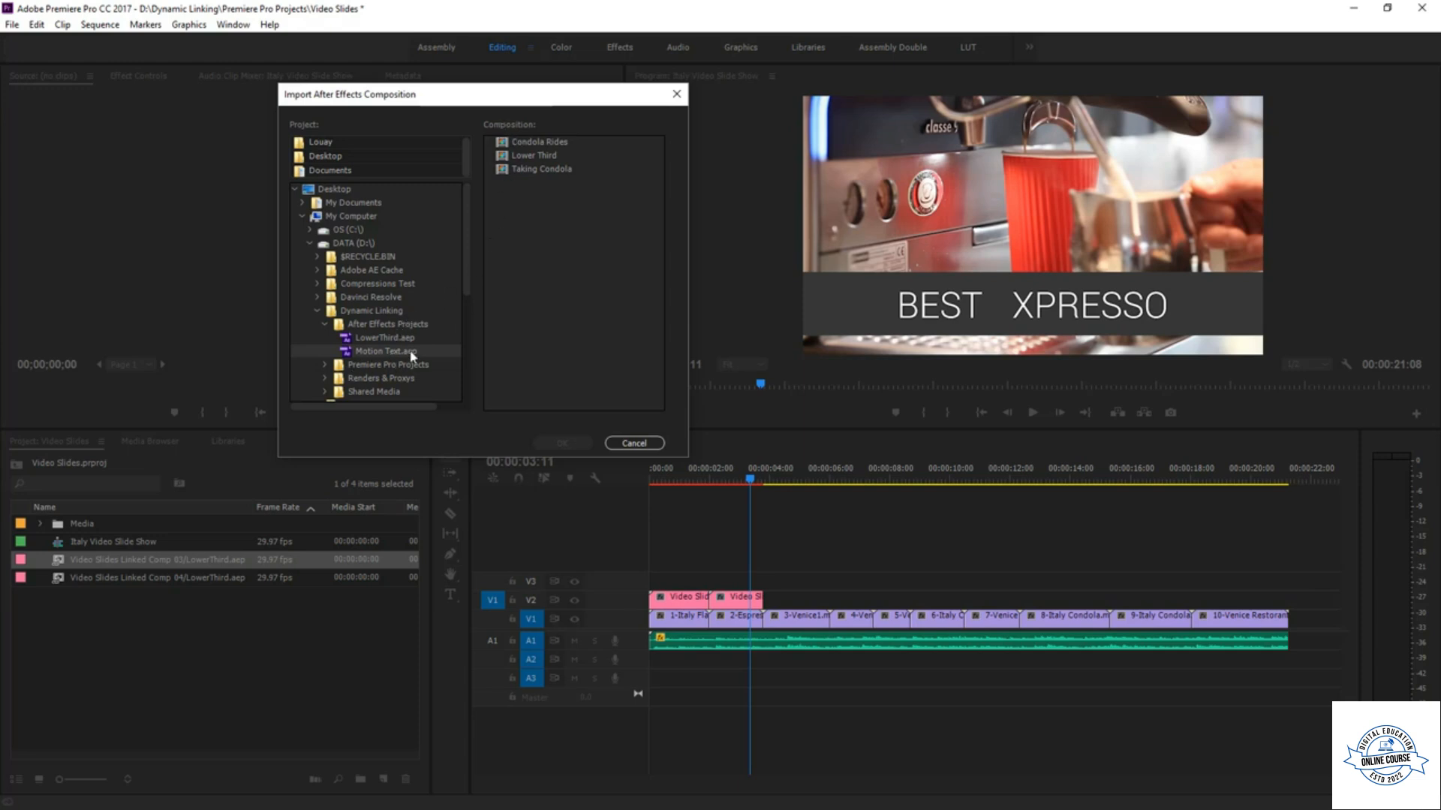
pyautogui.click(516, 157)
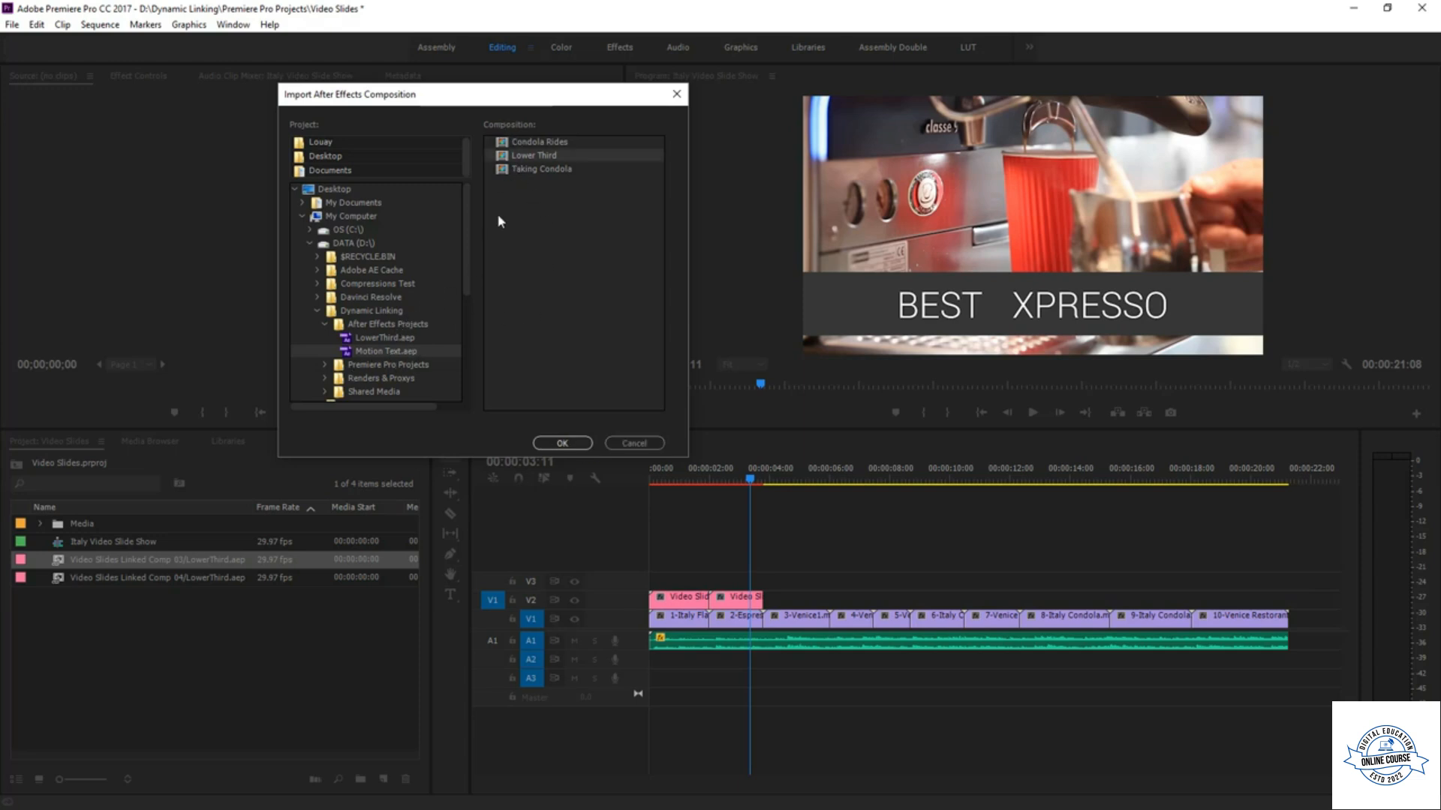
pyautogui.click(556, 444)
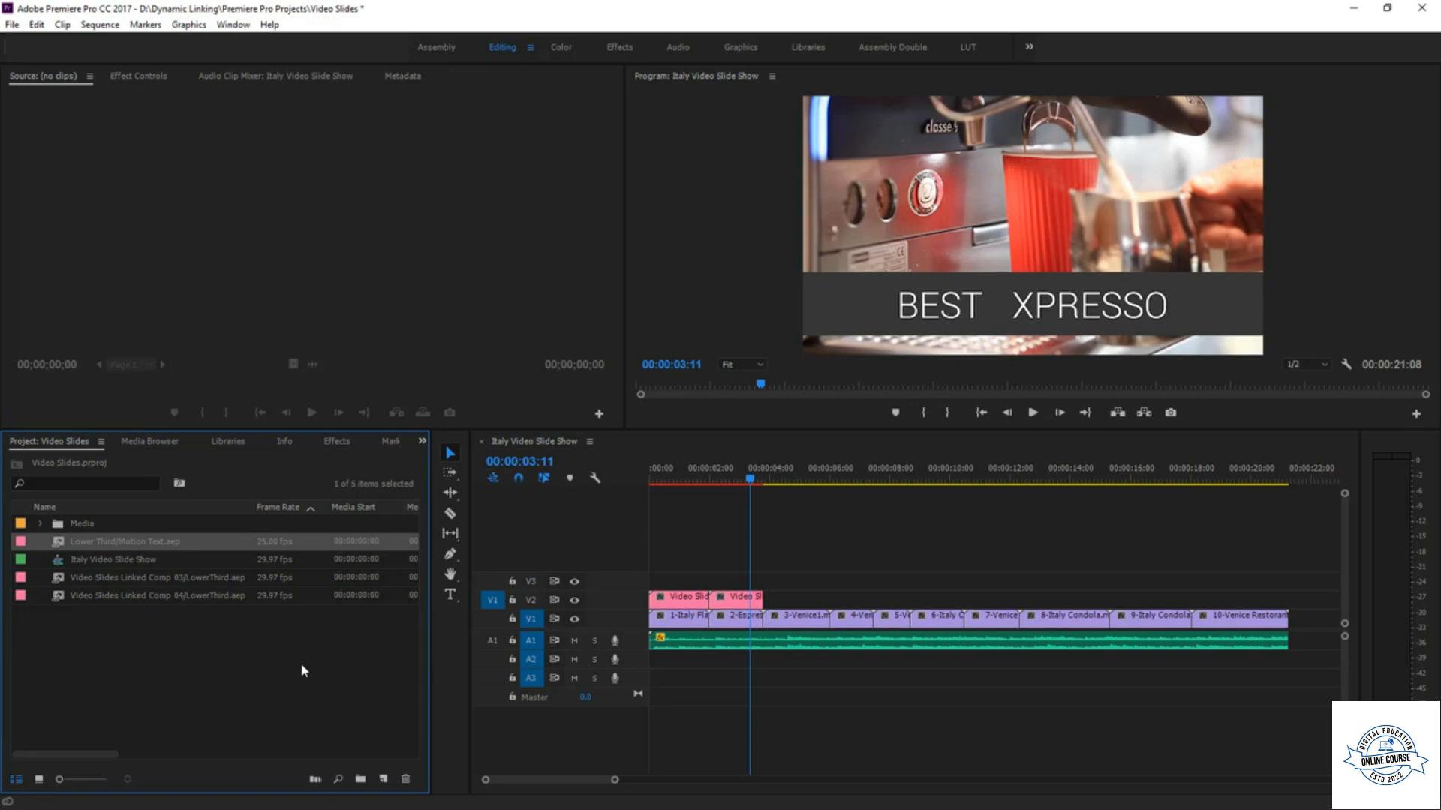
# - Place the Lower Third/Motion Text.aep composition on V2 directly after the second lower third and play it
pyautogui.moveTo(749, 480); pyautogui.dragTo(794, 498)
pyautogui.click(58, 544)
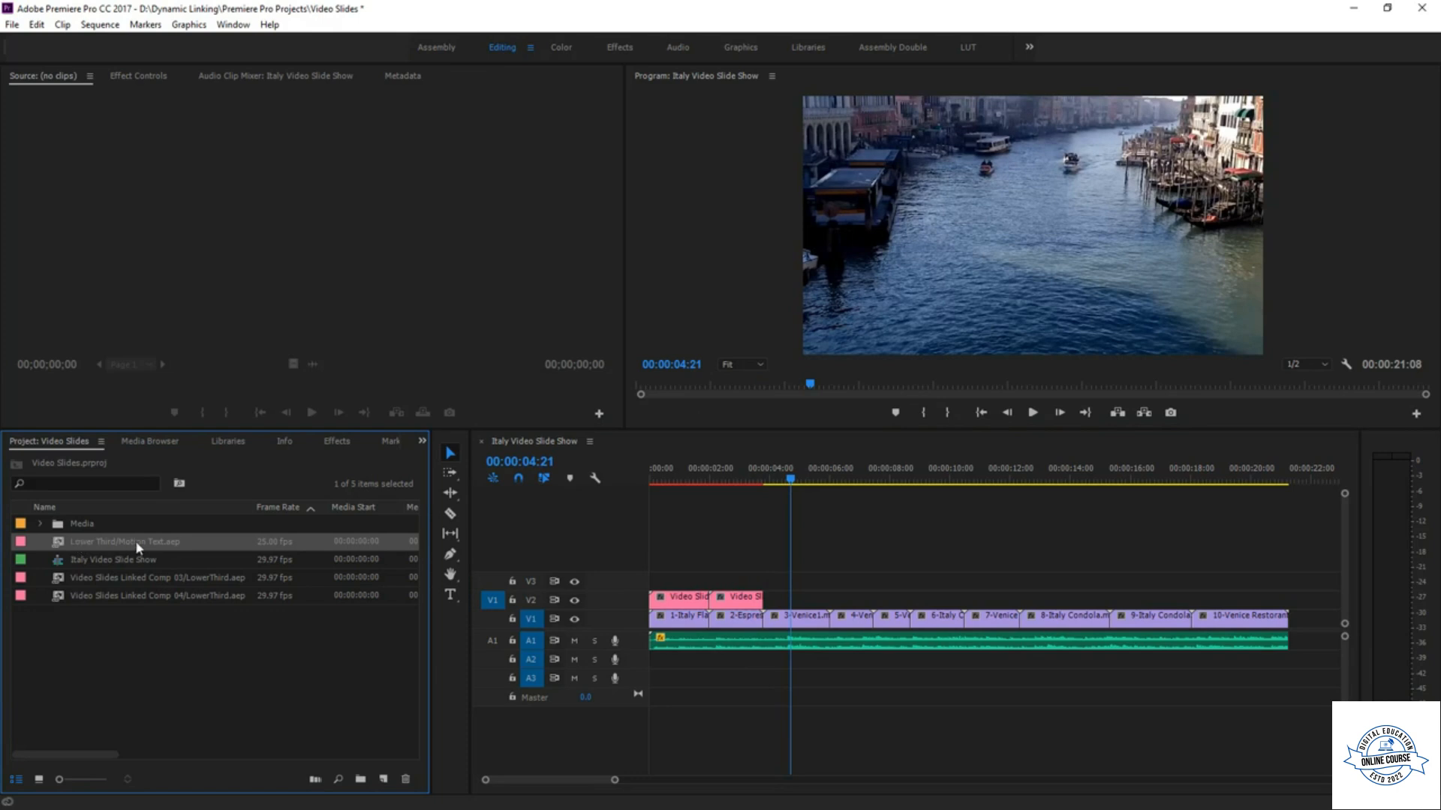
pyautogui.moveTo(85, 552); pyautogui.dragTo(772, 598)
pyautogui.press('space')
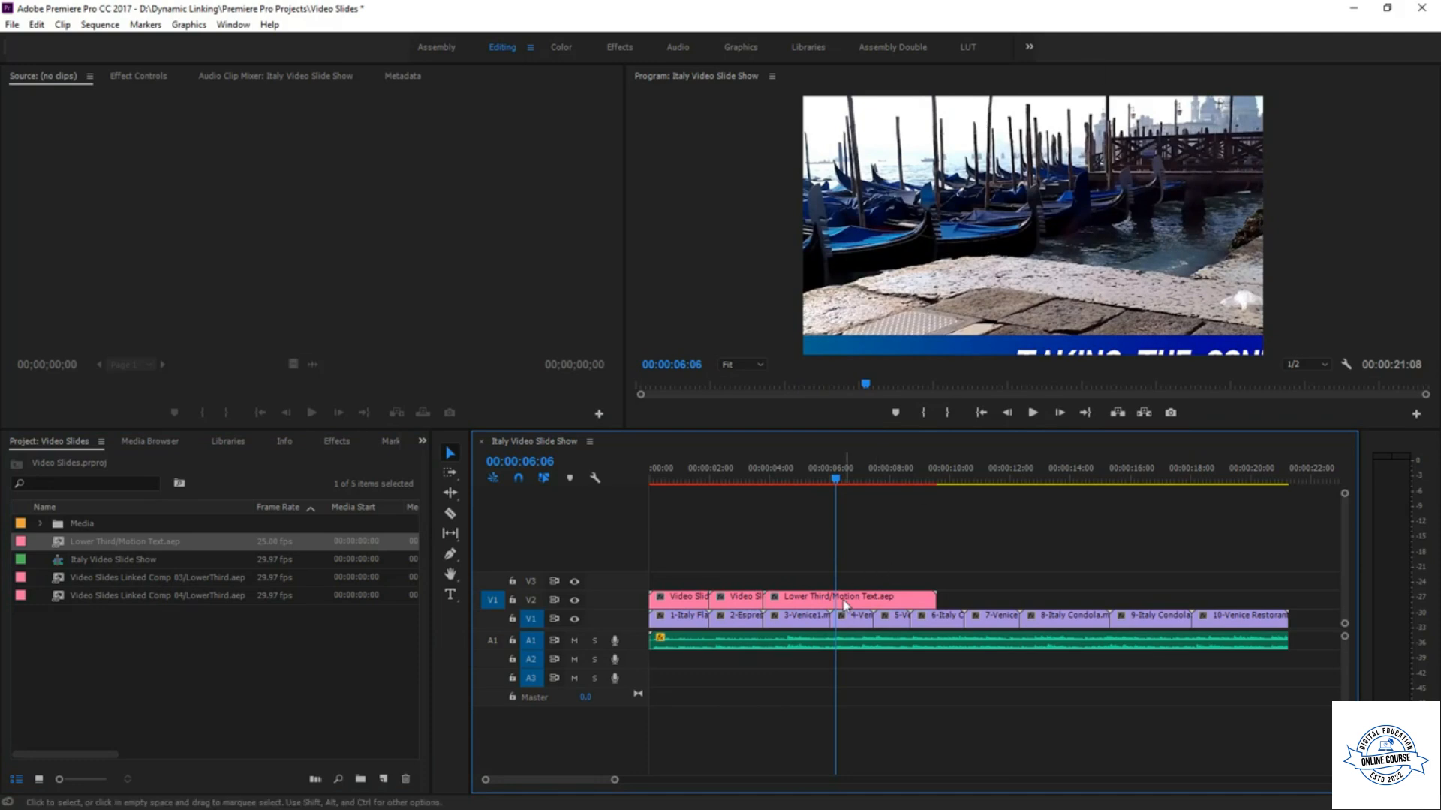
# - Scale the Lower Third/Motion Text.aep clip on V2 to the frame size and play it back up to 00:00:08:24
pyautogui.rightClick(873, 608)
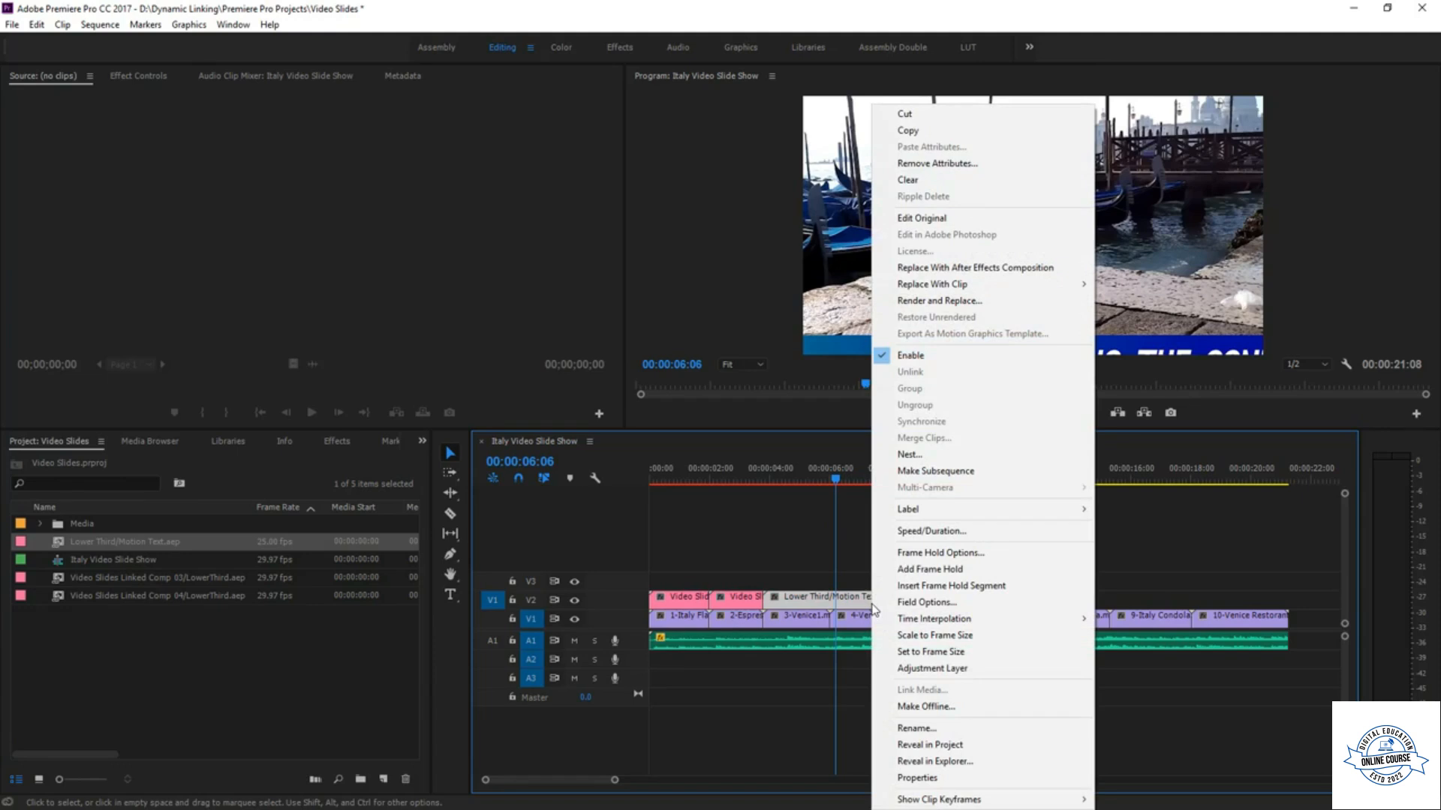
pyautogui.click(953, 653)
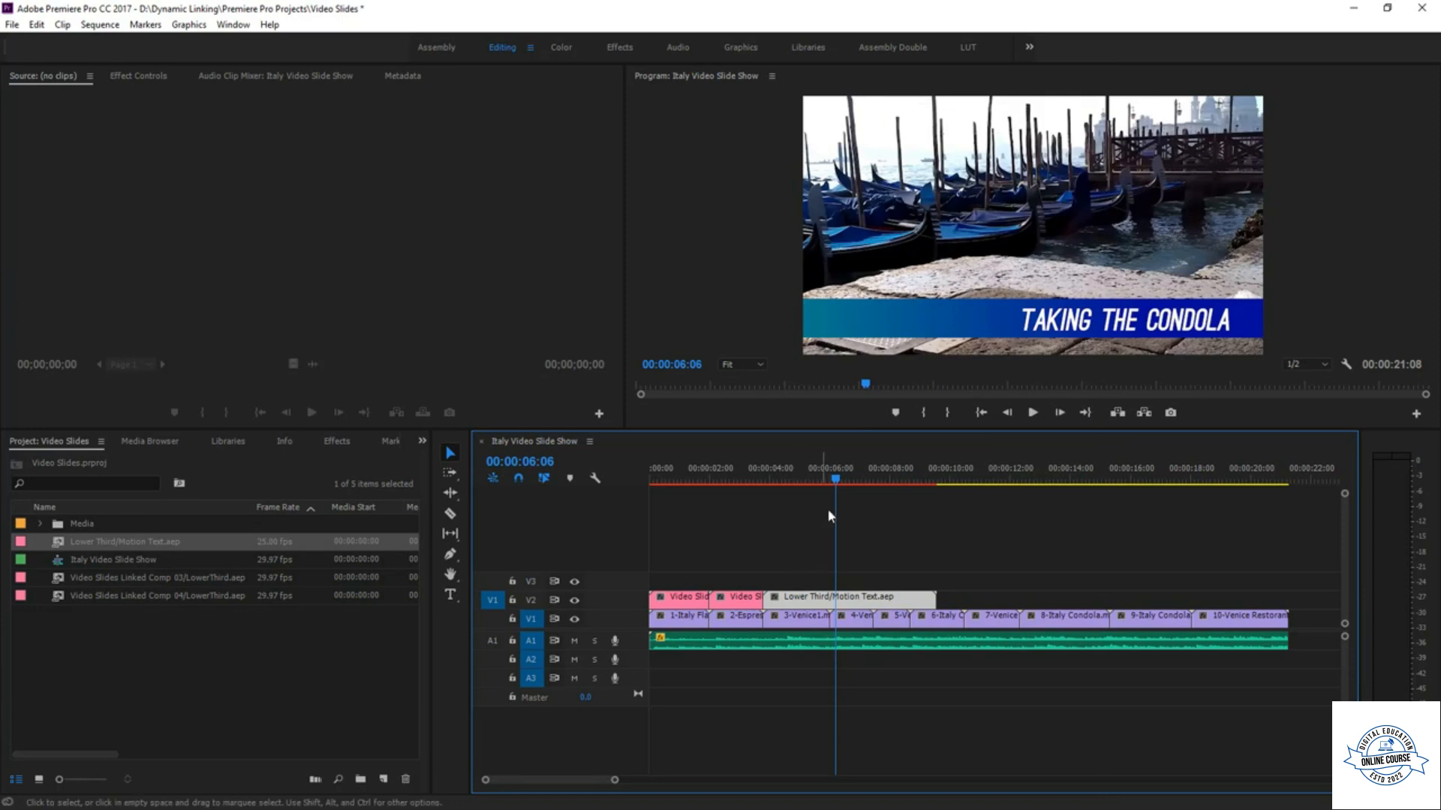
pyautogui.moveTo(835, 484); pyautogui.dragTo(754, 489)
pyautogui.press('space')
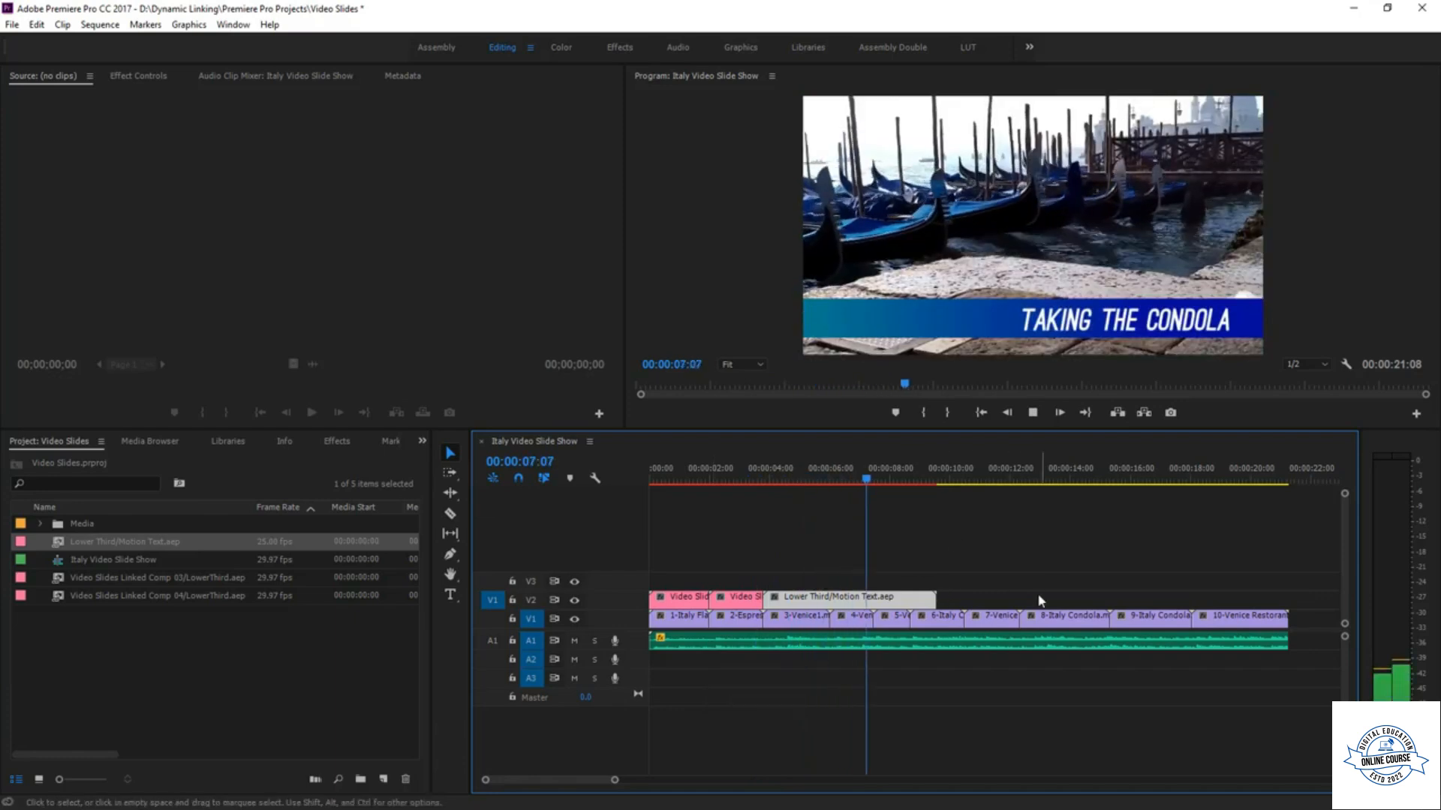
pyautogui.moveTo(893, 481); pyautogui.dragTo(901, 546)
# - Open the original of the Lower Third/Motion Text.aep clip in After Effects, with the Premiere Pro window restored down from full screen
pyautogui.rightClick(900, 598)
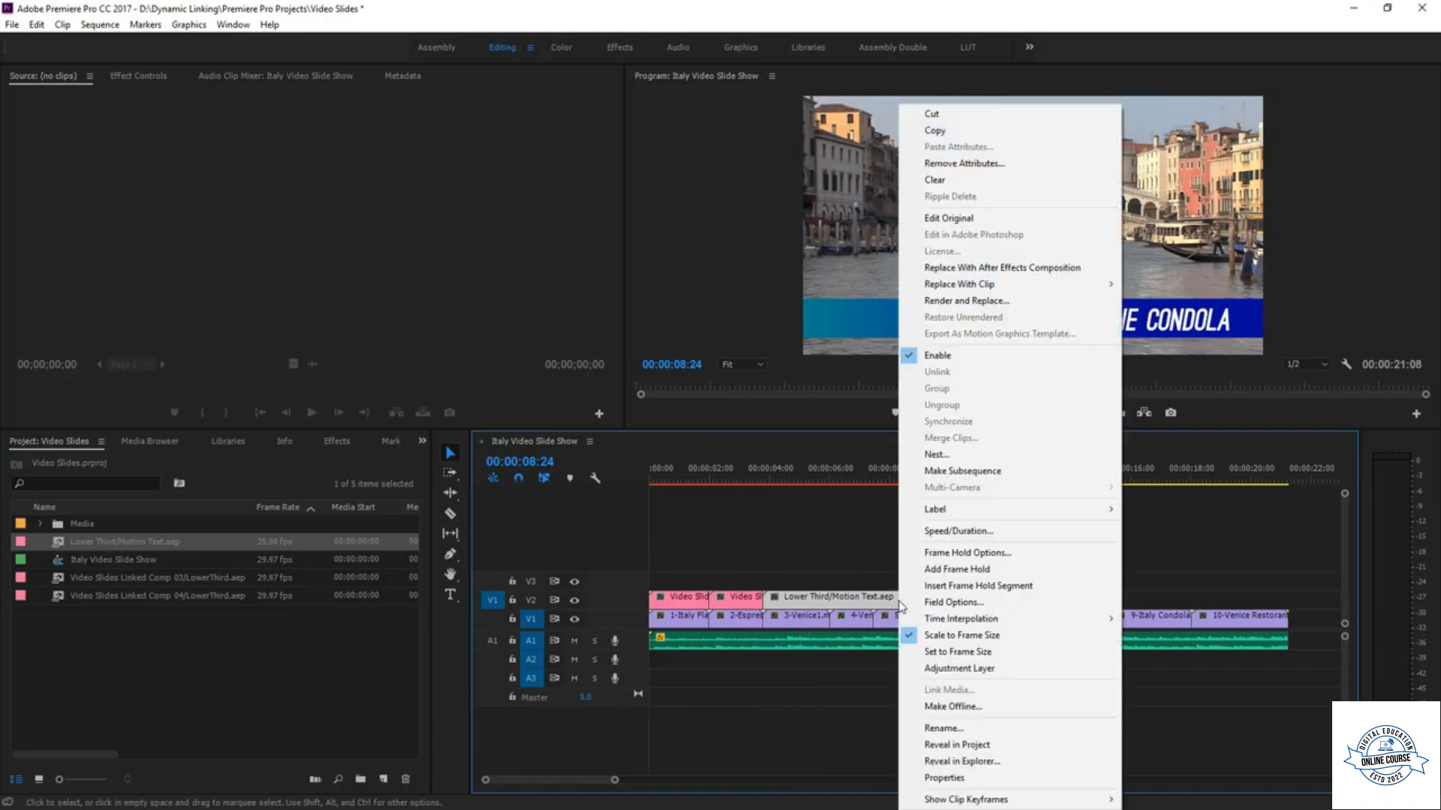
pyautogui.click(1018, 590)
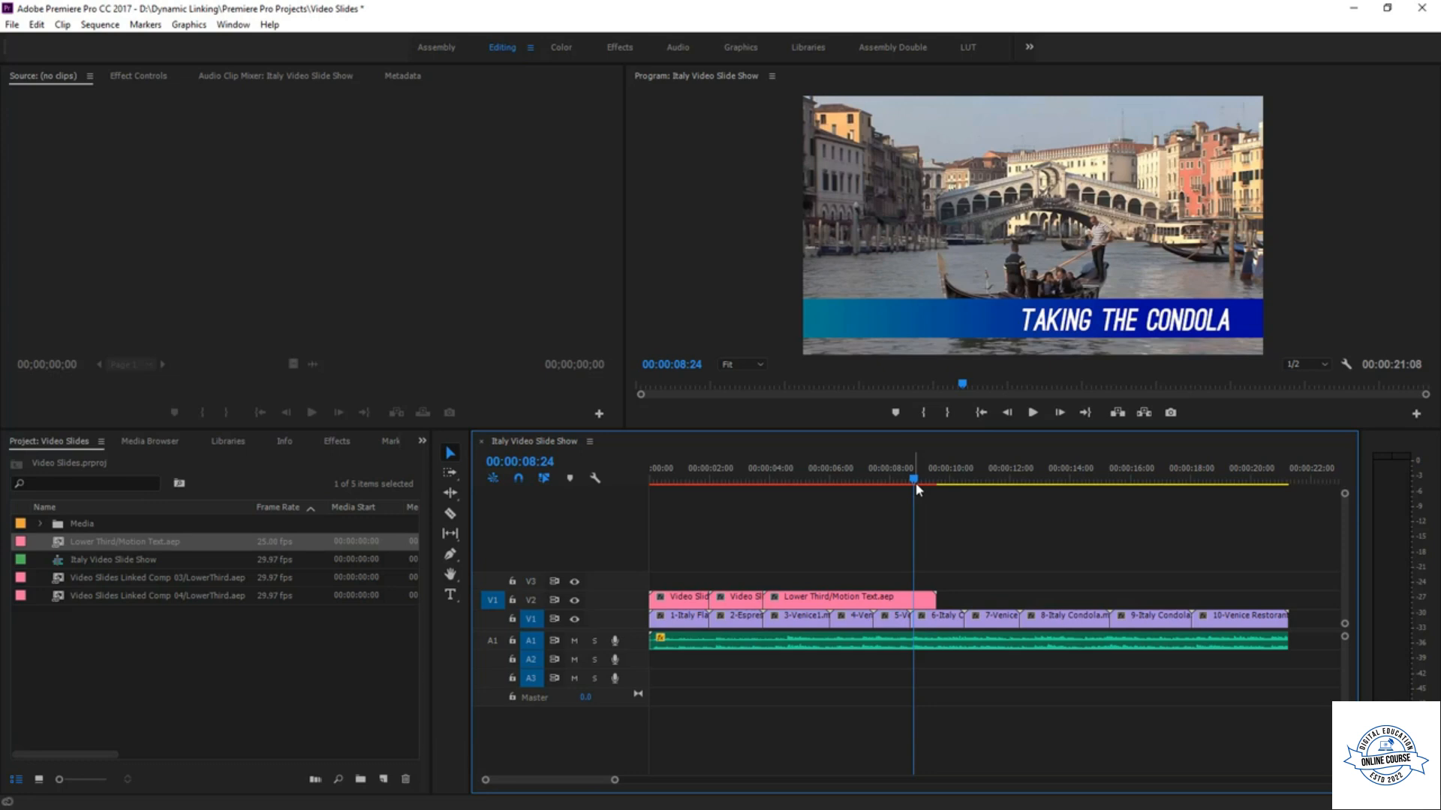
pyautogui.rightClick(862, 604)
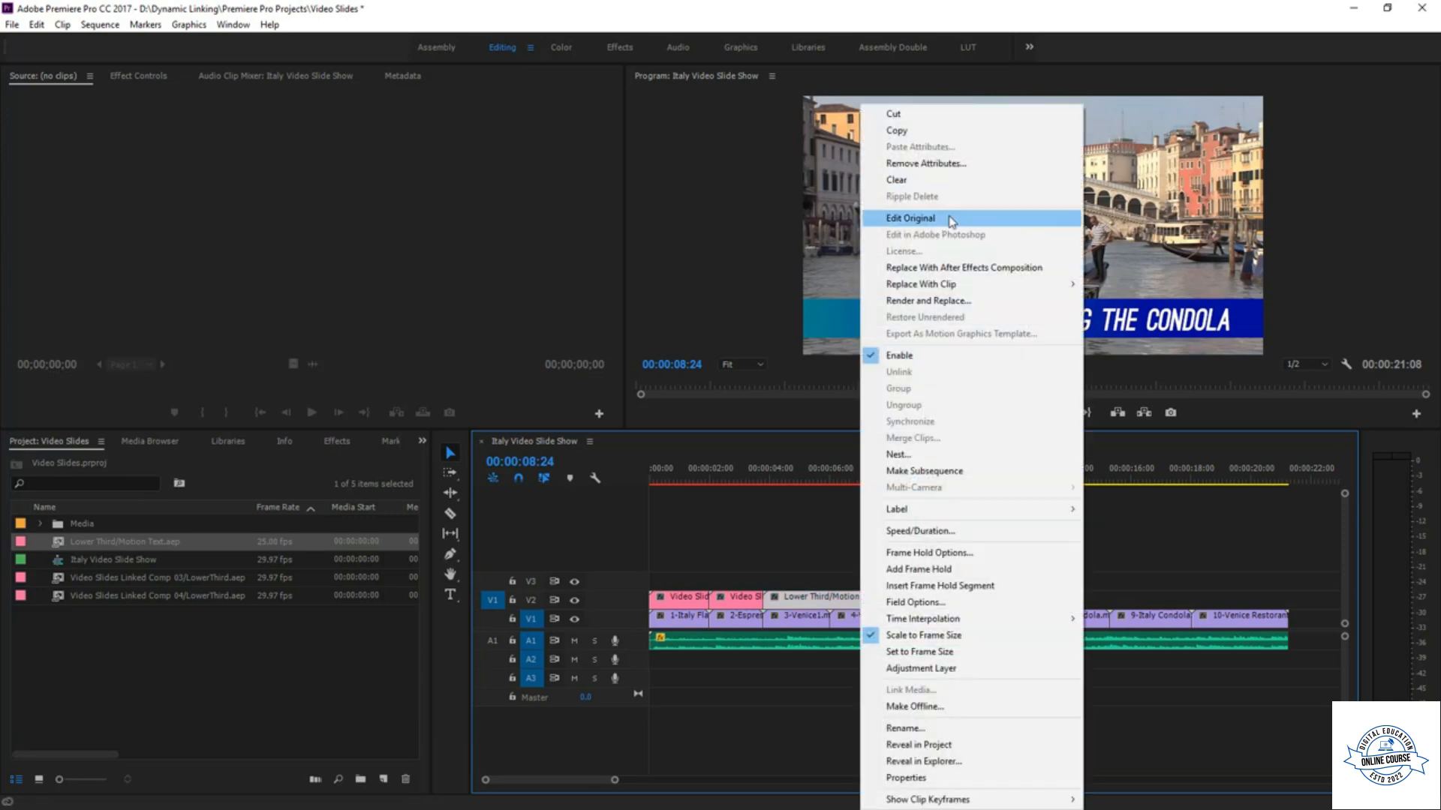
pyautogui.click(910, 218)
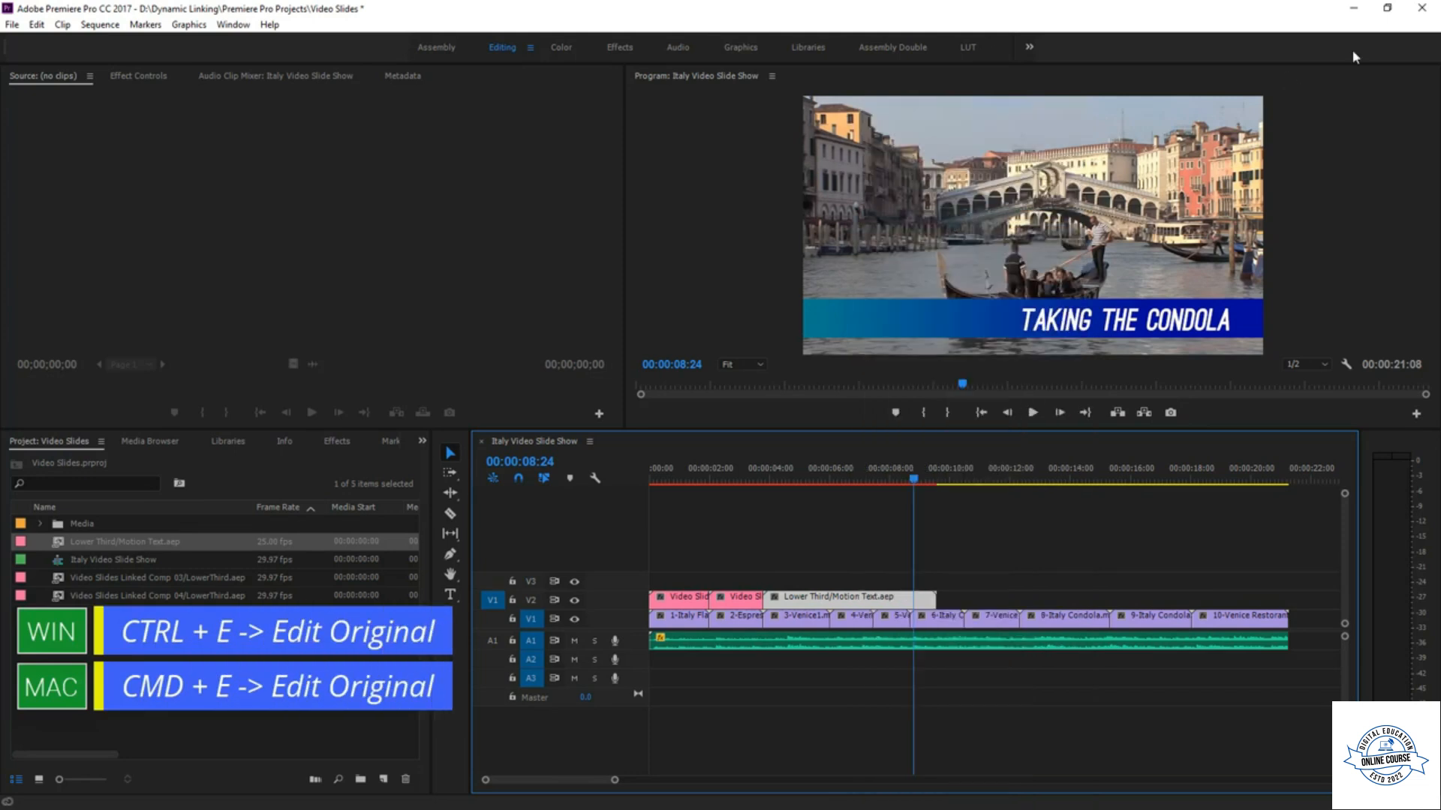
pyautogui.click(1386, 7)
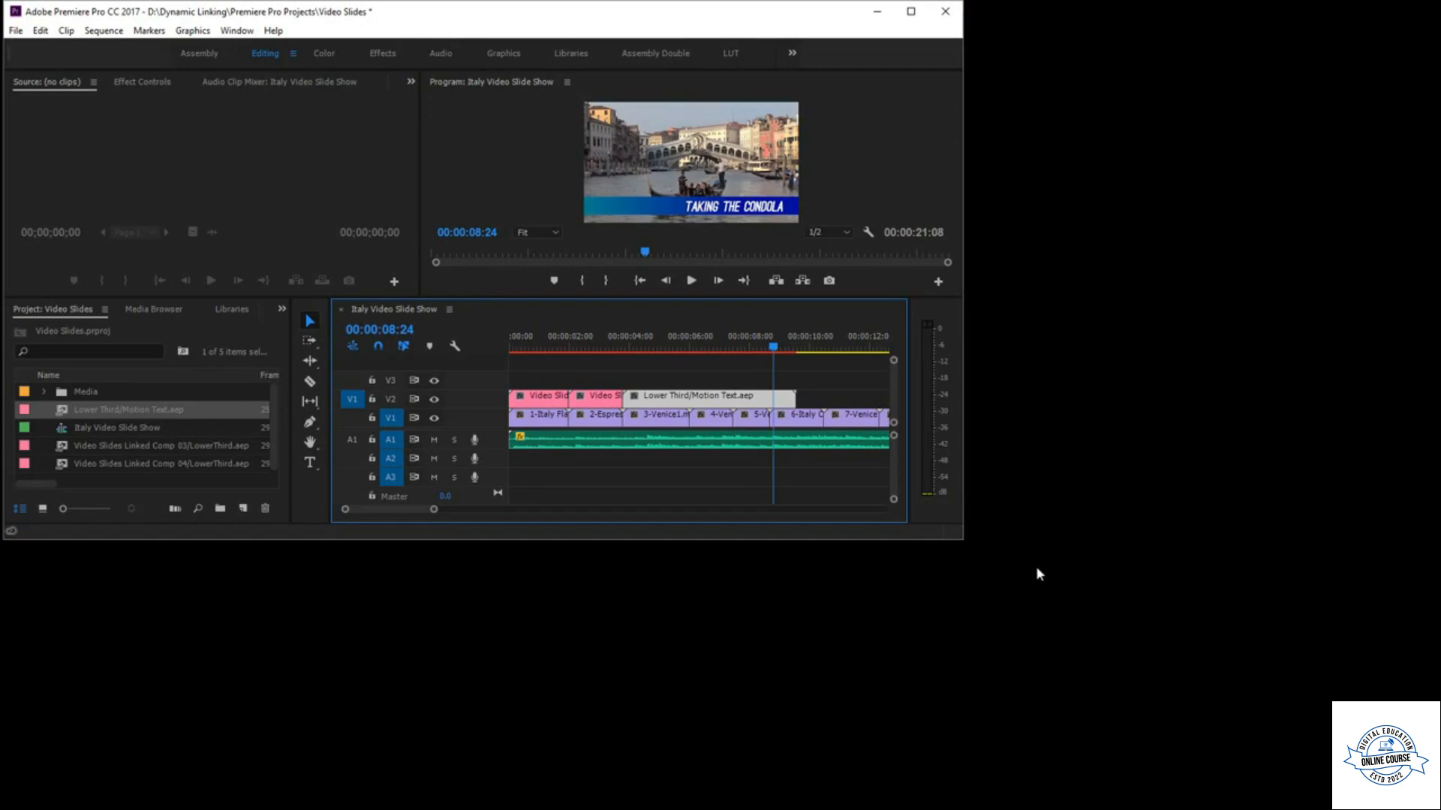
pyautogui.doubleClick(718, 402)
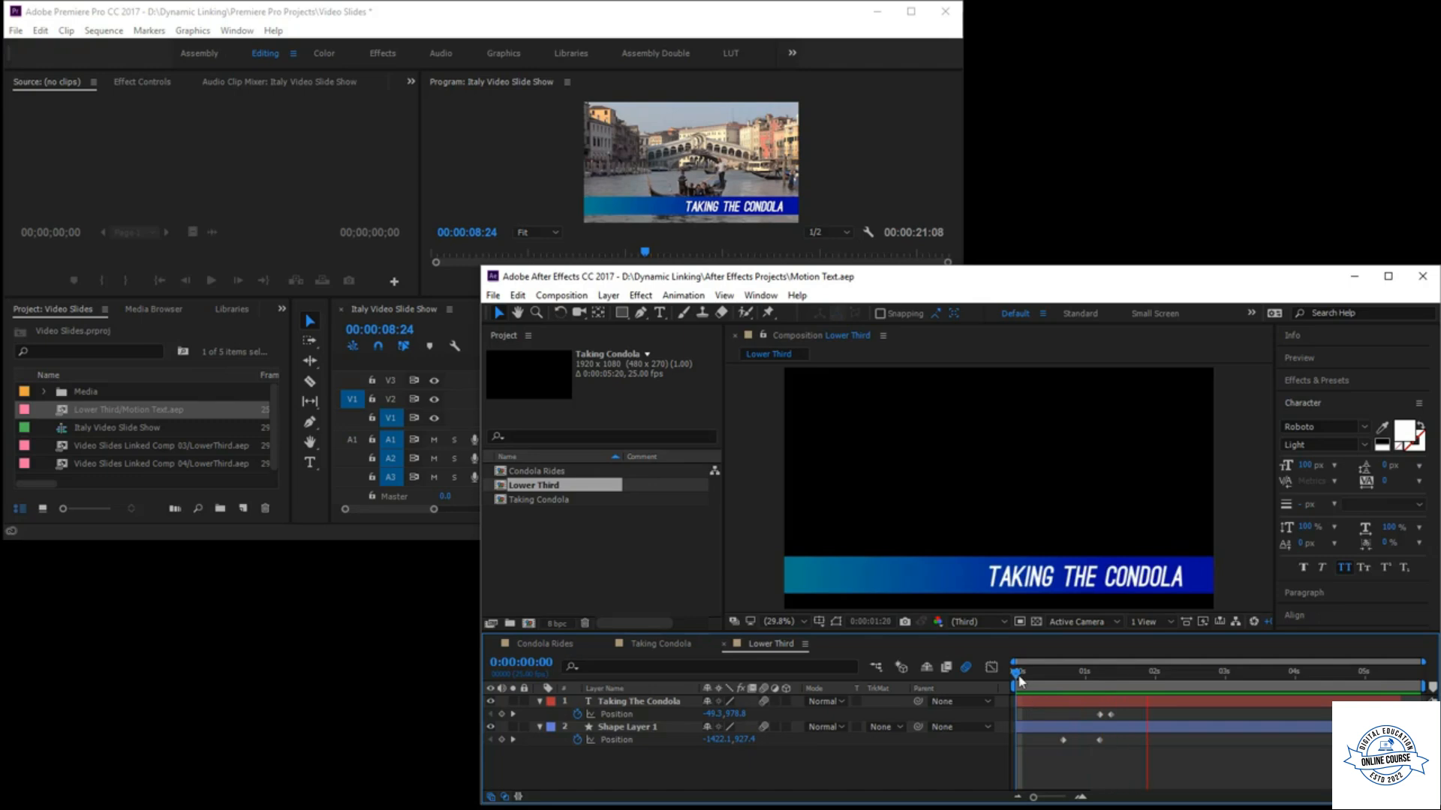
# - At 0:00:01:13, recolour the end stop of Shape Layer 1's linear gradient fill to olive 6D7100
pyautogui.moveTo(1014, 673); pyautogui.dragTo(1120, 687)
pyautogui.click(1194, 580)
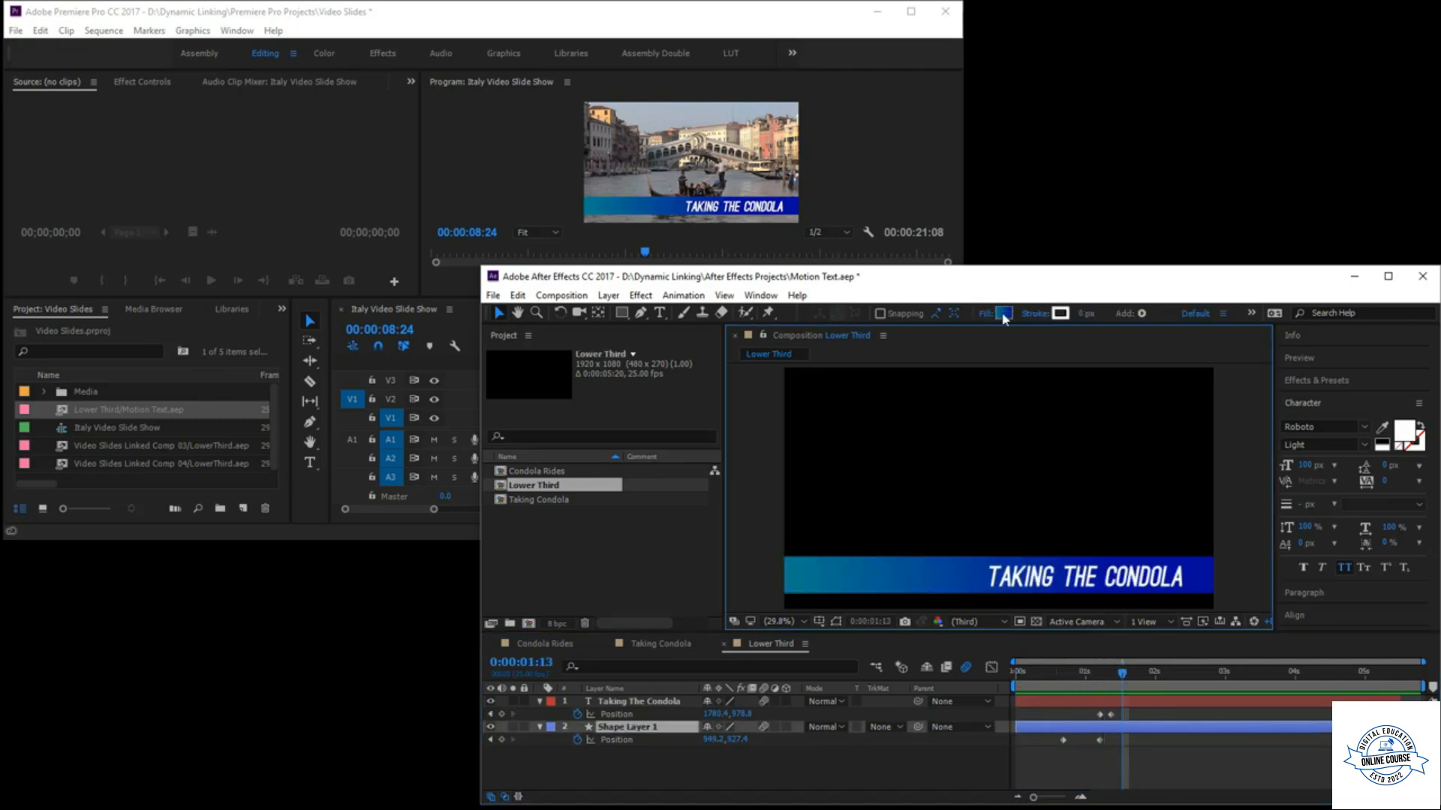
pyautogui.click(1003, 313)
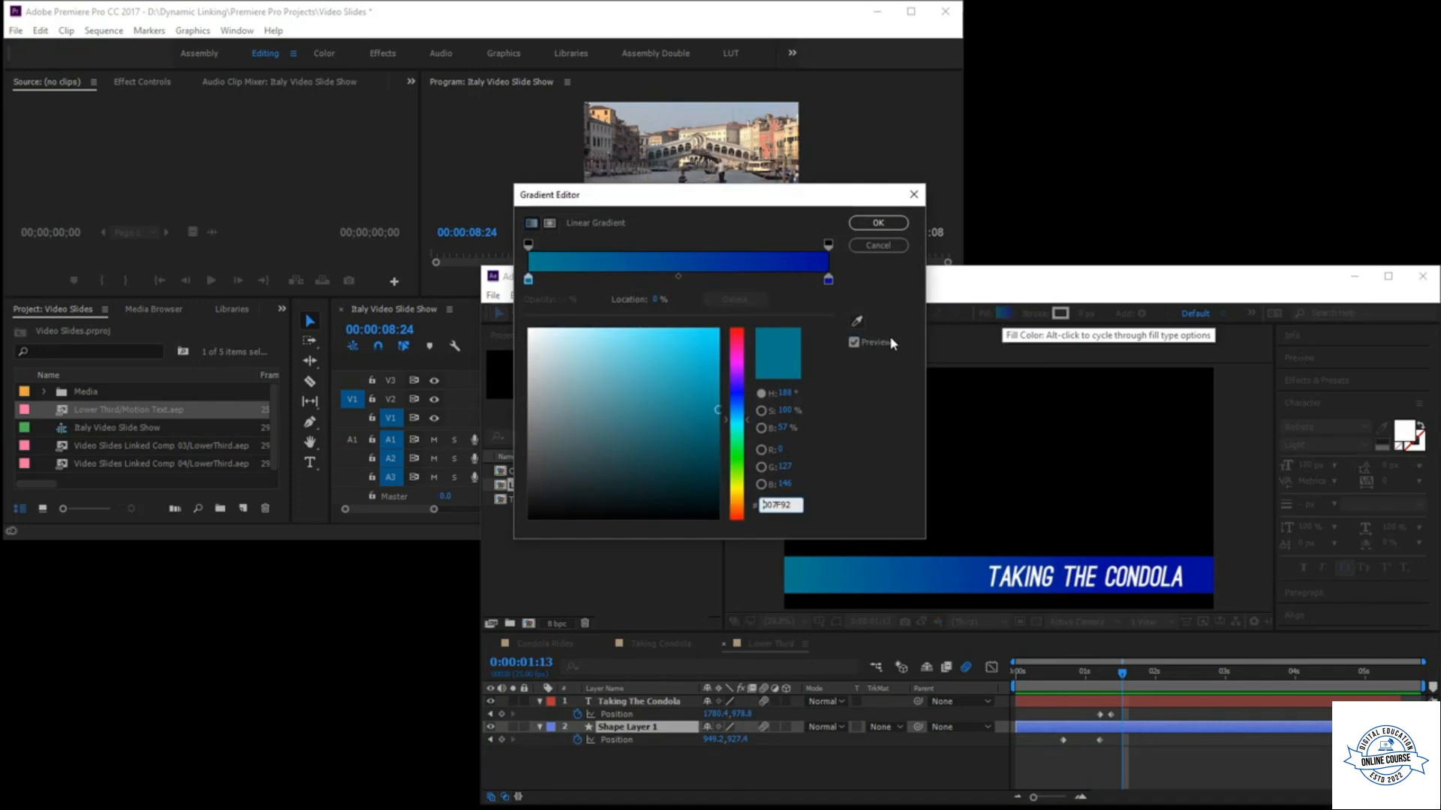
pyautogui.click(829, 282)
pyautogui.moveTo(717, 398); pyautogui.dragTo(718, 471)
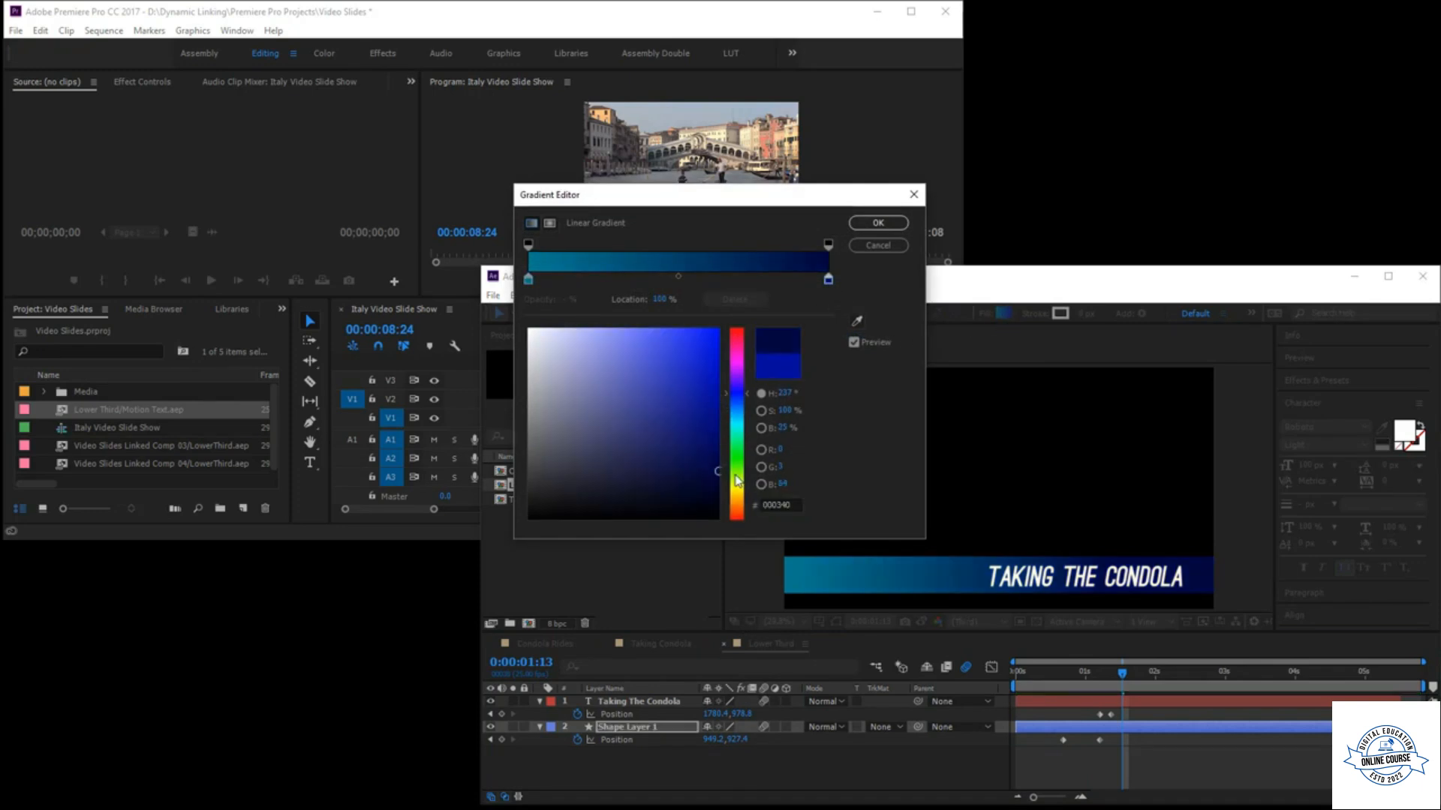
pyautogui.click(737, 486)
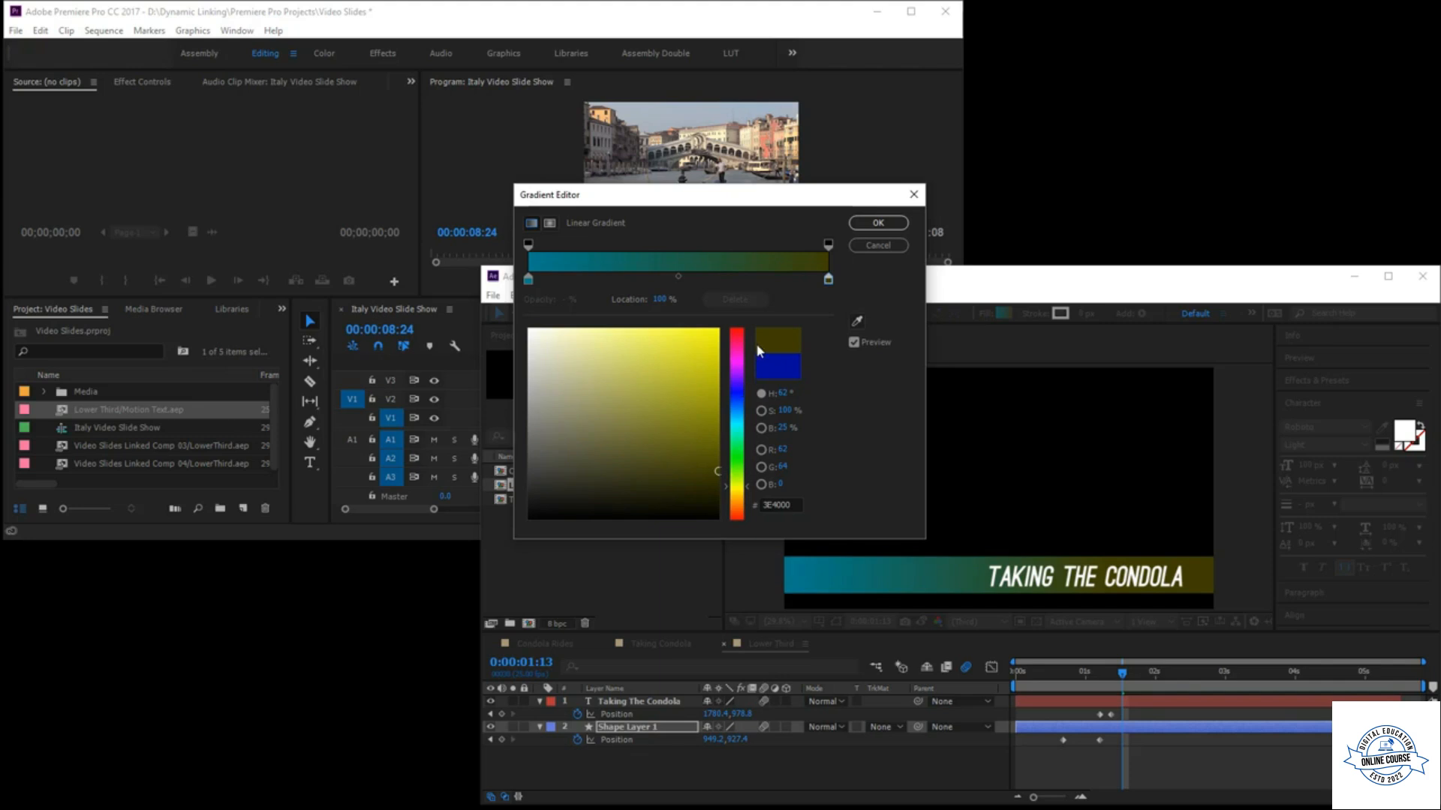
pyautogui.moveTo(717, 366)
pyautogui.mouseDown()
pyautogui.moveTo(748, 299)
pyautogui.moveTo(741, 435)
pyautogui.mouseUp()
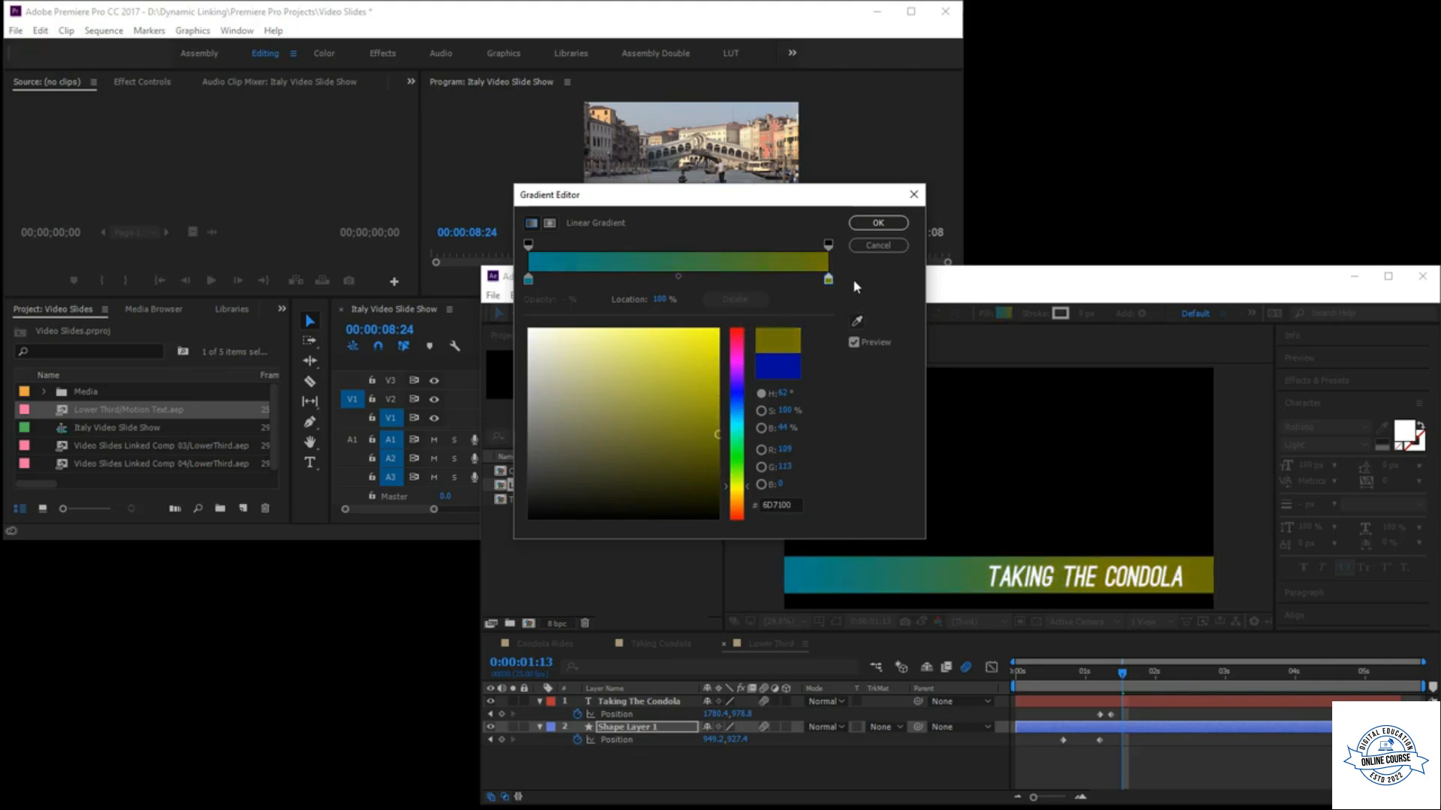
# - Set the gradient's start stop to white FFFFFF, apply the gradient, and select the Taking The Condola text layer
pyautogui.click(528, 280)
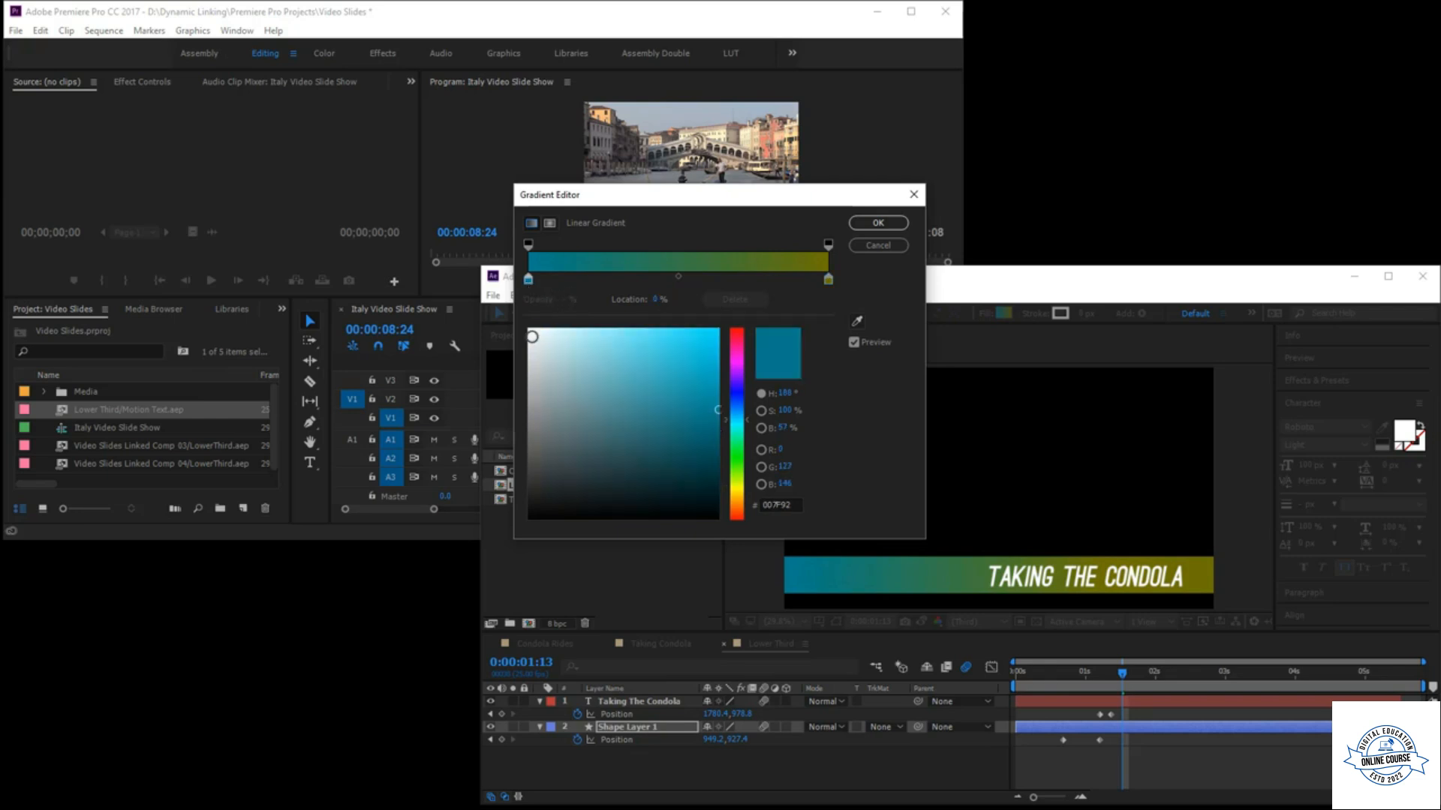
pyautogui.moveTo(532, 337); pyautogui.dragTo(527, 328)
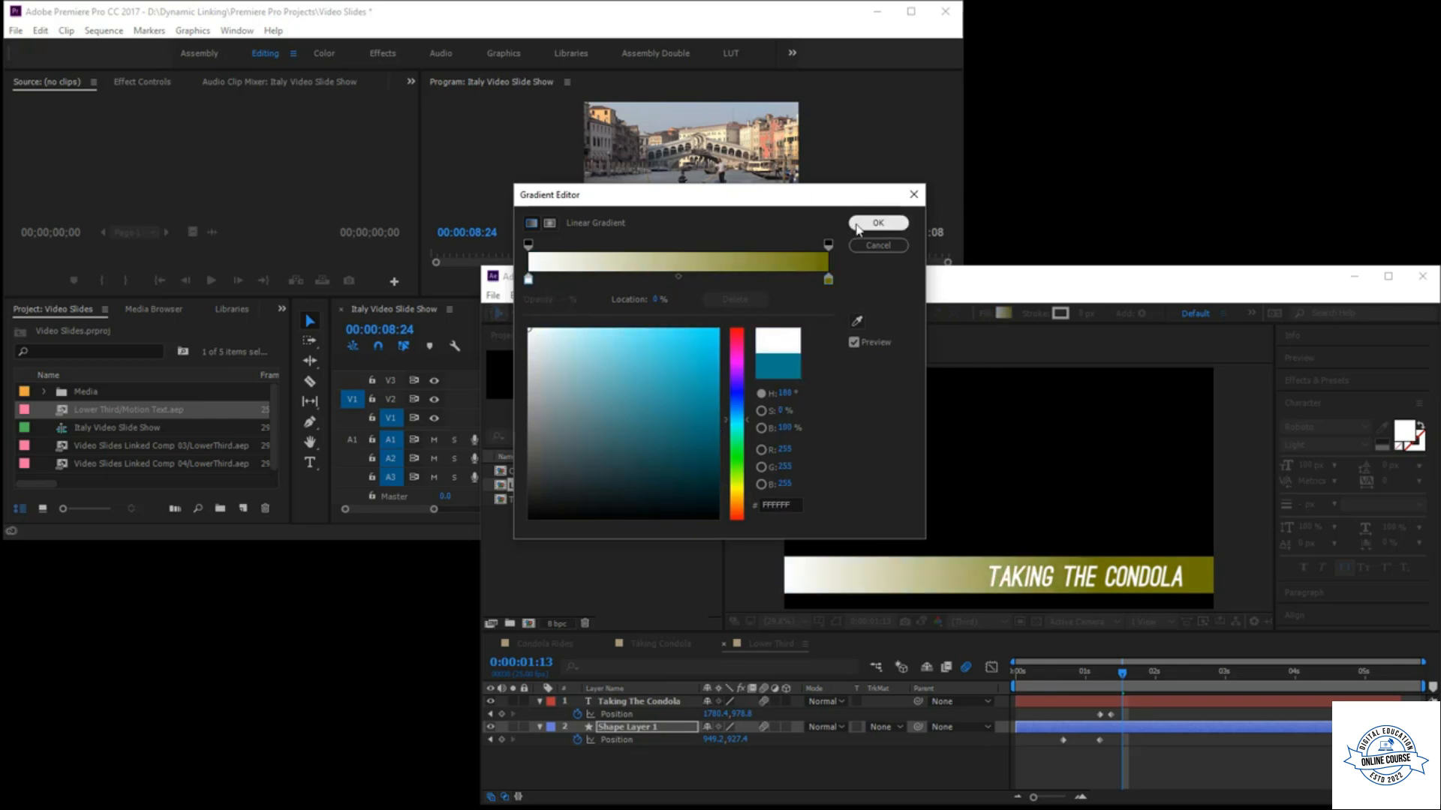
pyautogui.click(876, 223)
pyautogui.click(678, 702)
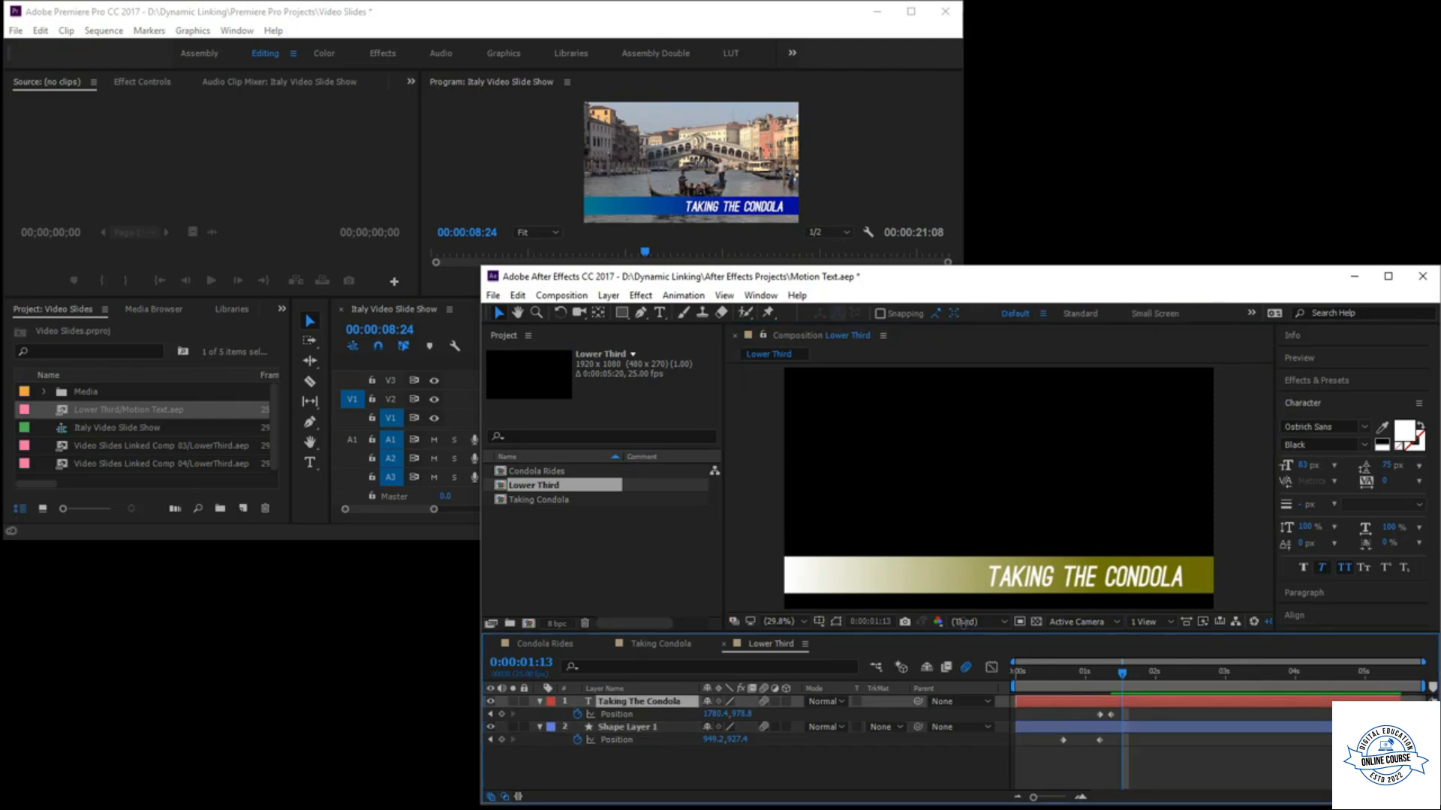
# - Switch to Premiere Pro and play the Italy Video Slide Show sequence from the start up to 00:00:06:12
pyautogui.click(901, 187)
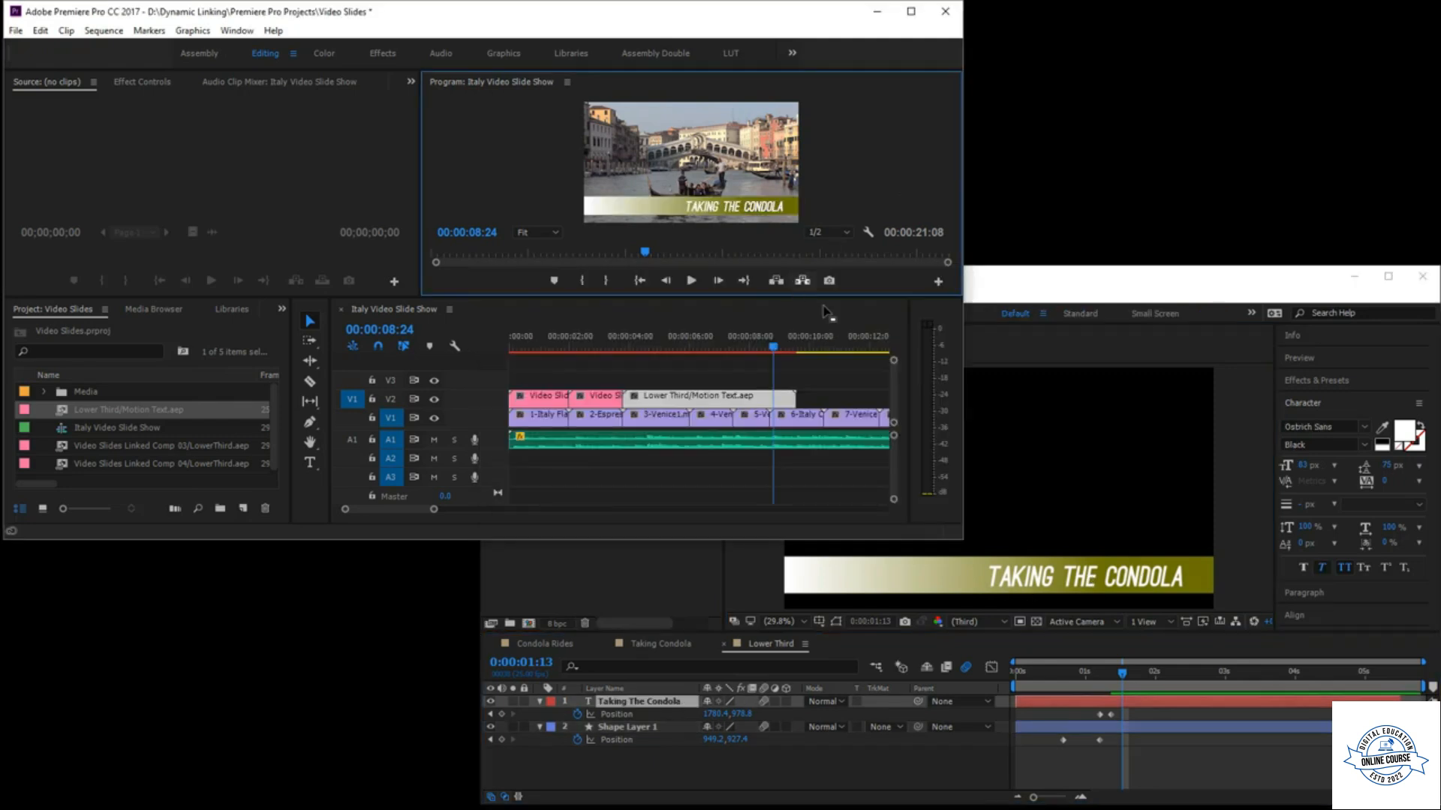
pyautogui.moveTo(779, 349); pyautogui.dragTo(511, 350)
pyautogui.press('space')
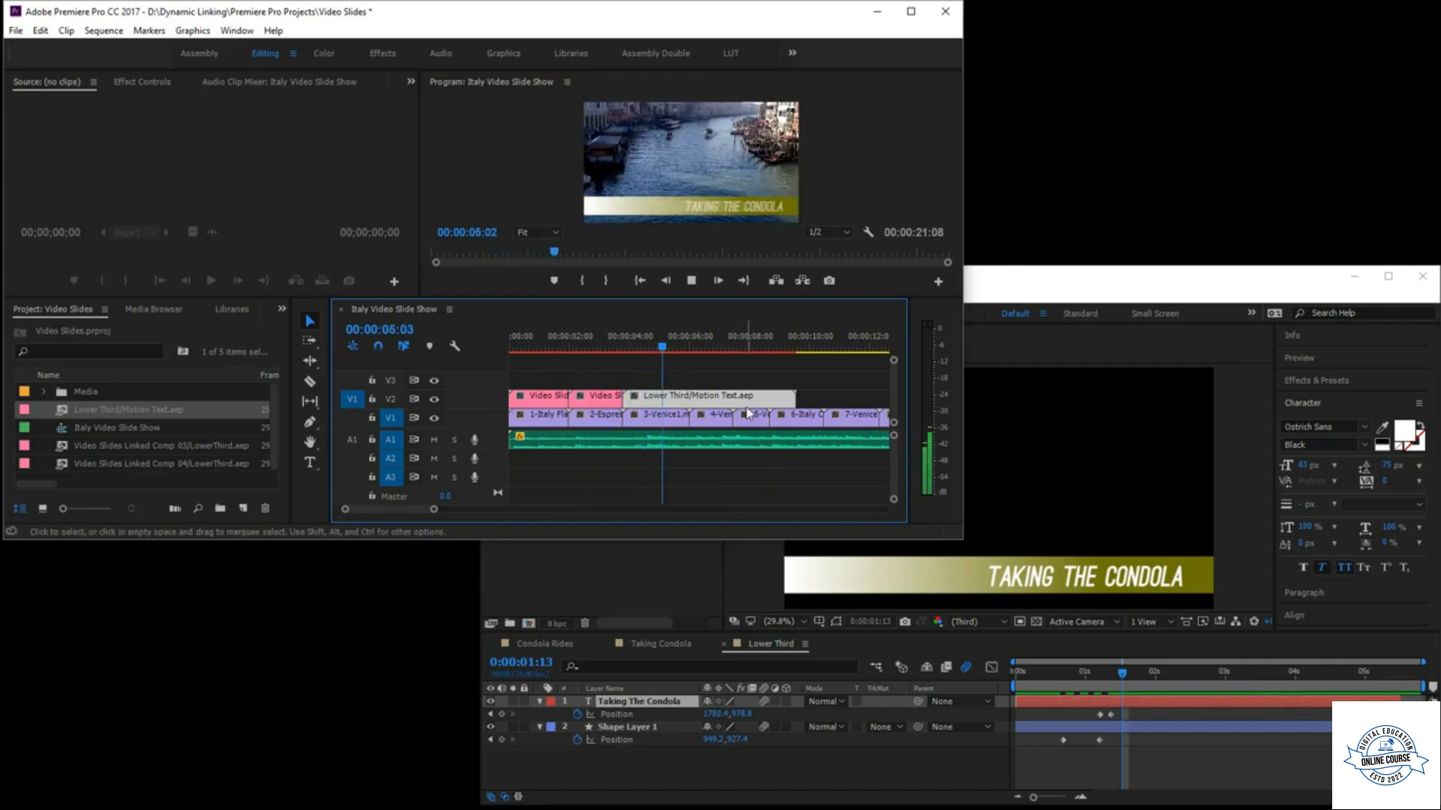
pyautogui.press('space')
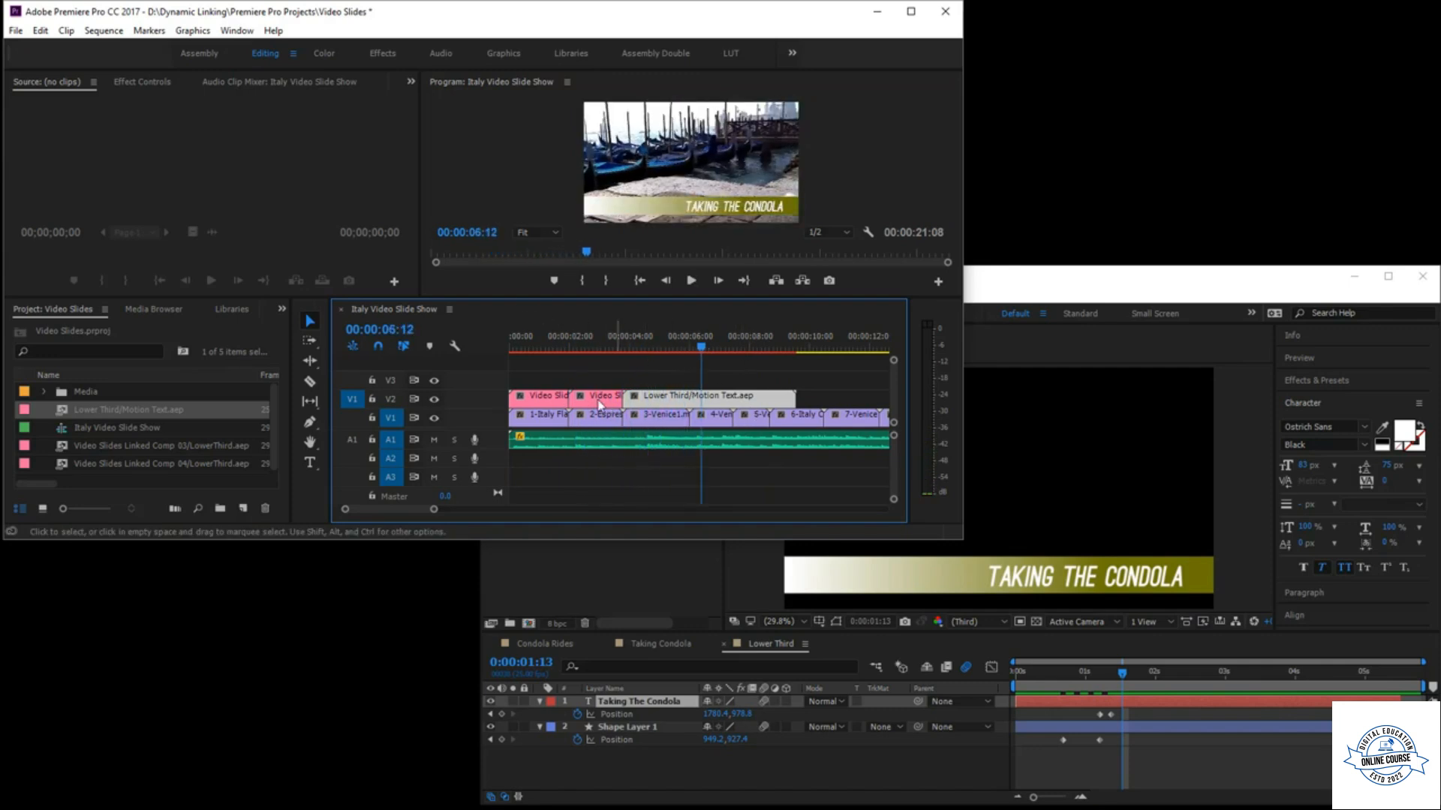
pyautogui.click(16, 31)
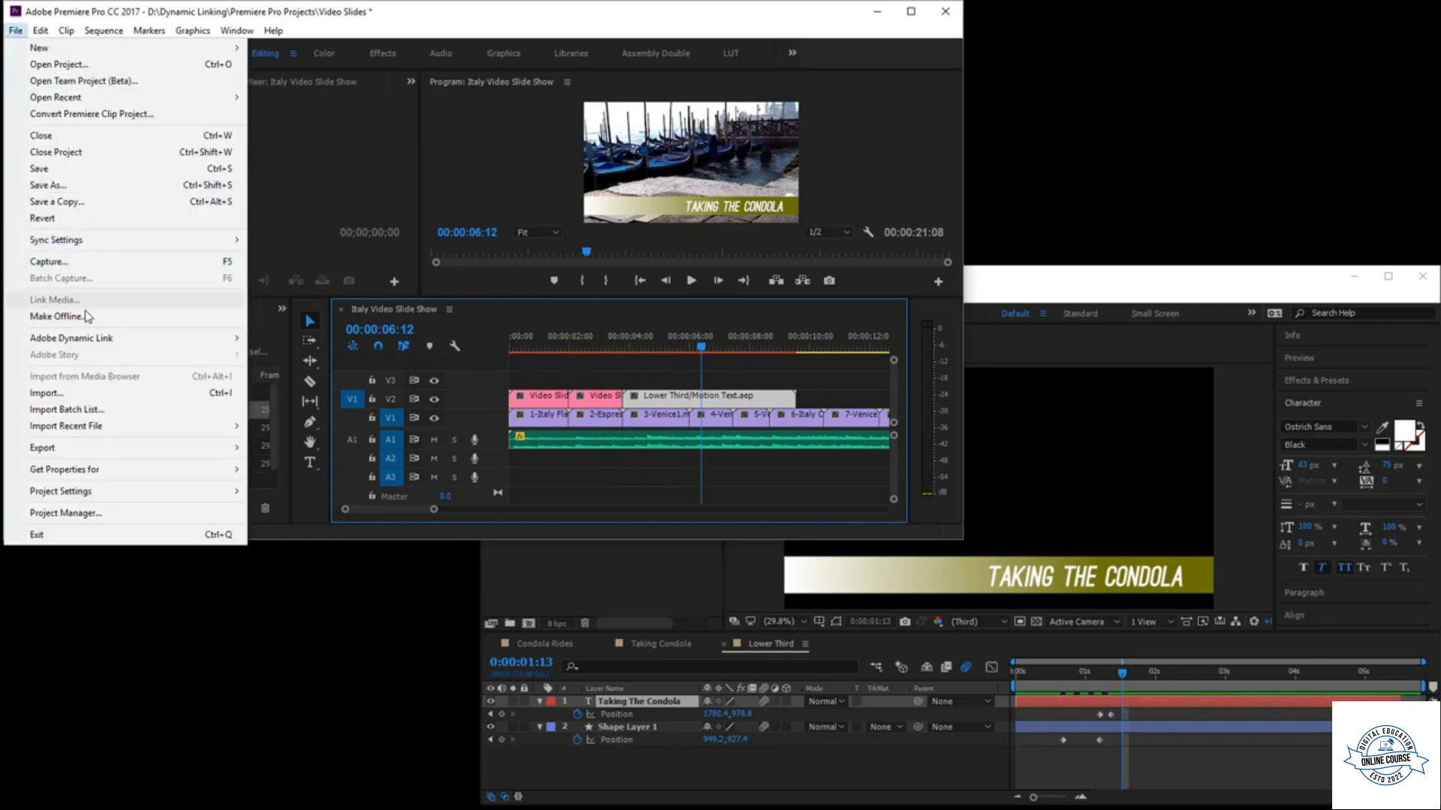
pyautogui.moveTo(89, 344)
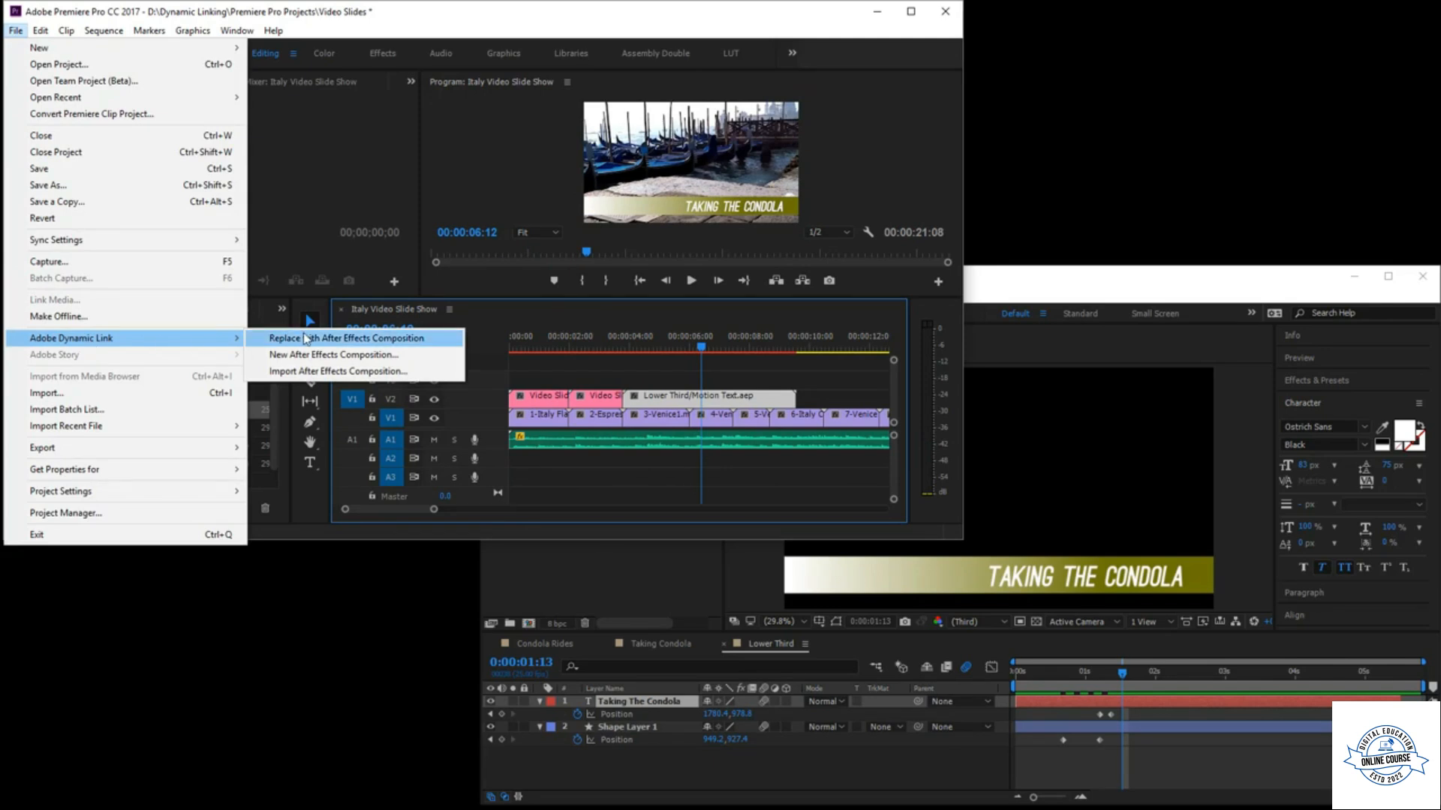
pyautogui.click(318, 373)
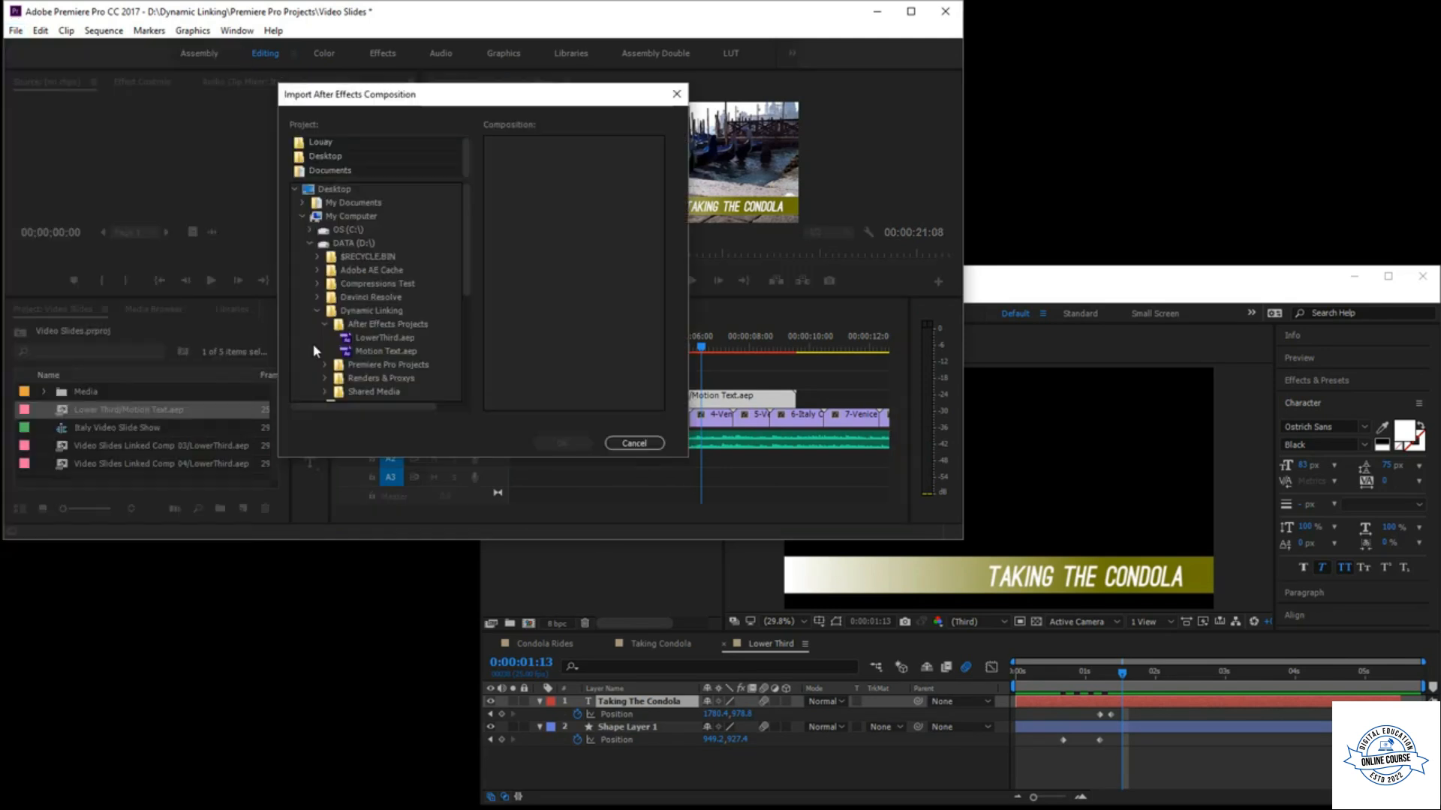
pyautogui.click(400, 351)
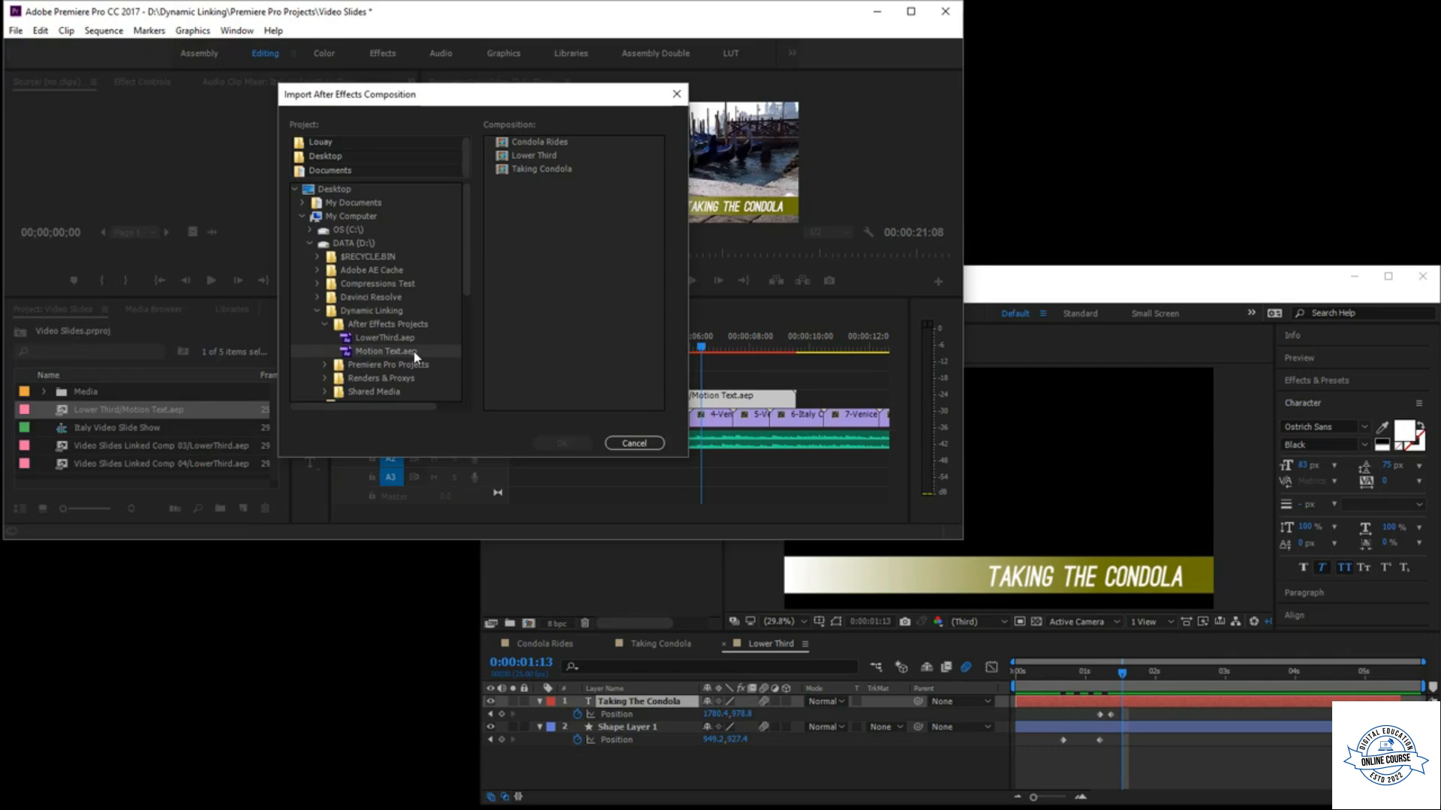
pyautogui.click(634, 443)
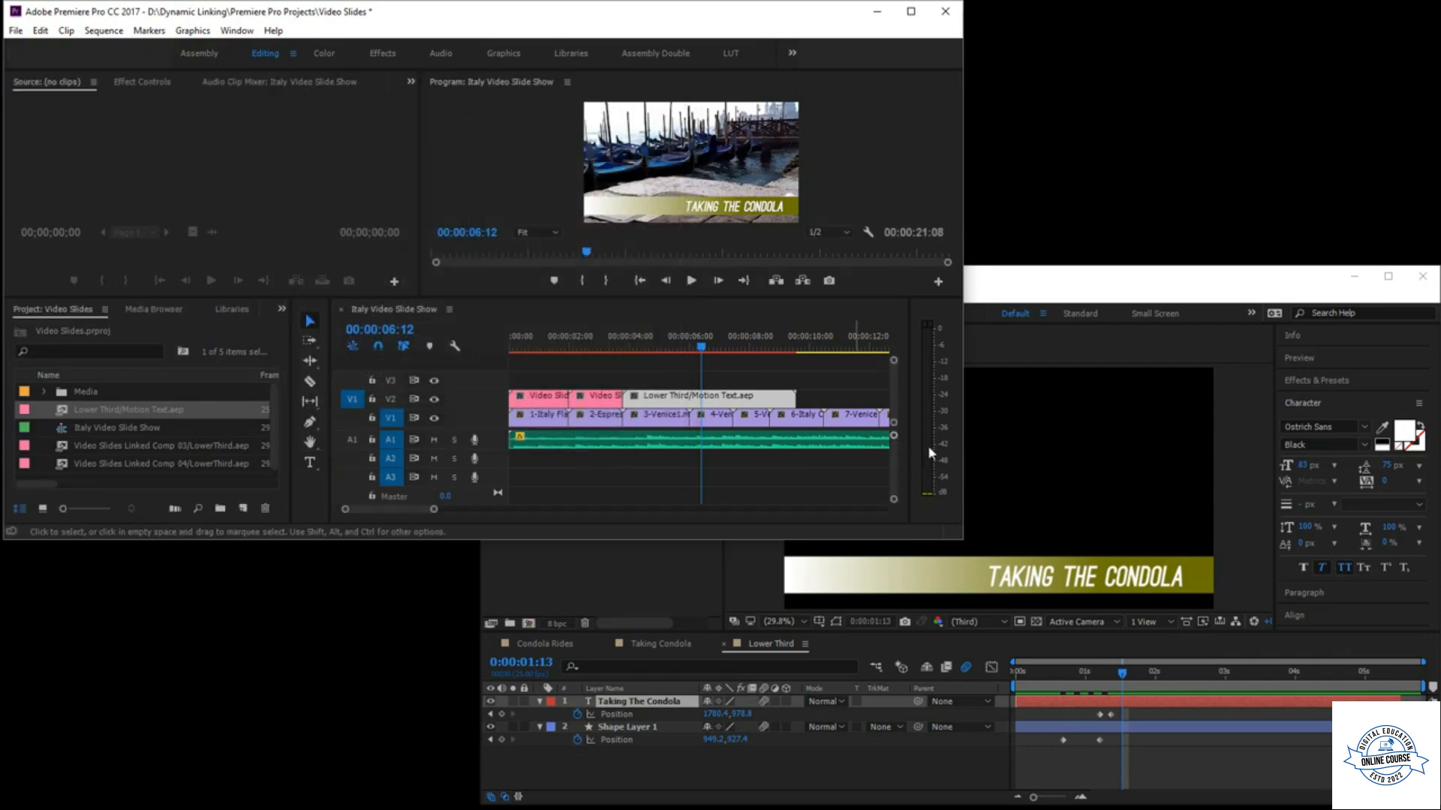
pyautogui.rightClick(708, 399)
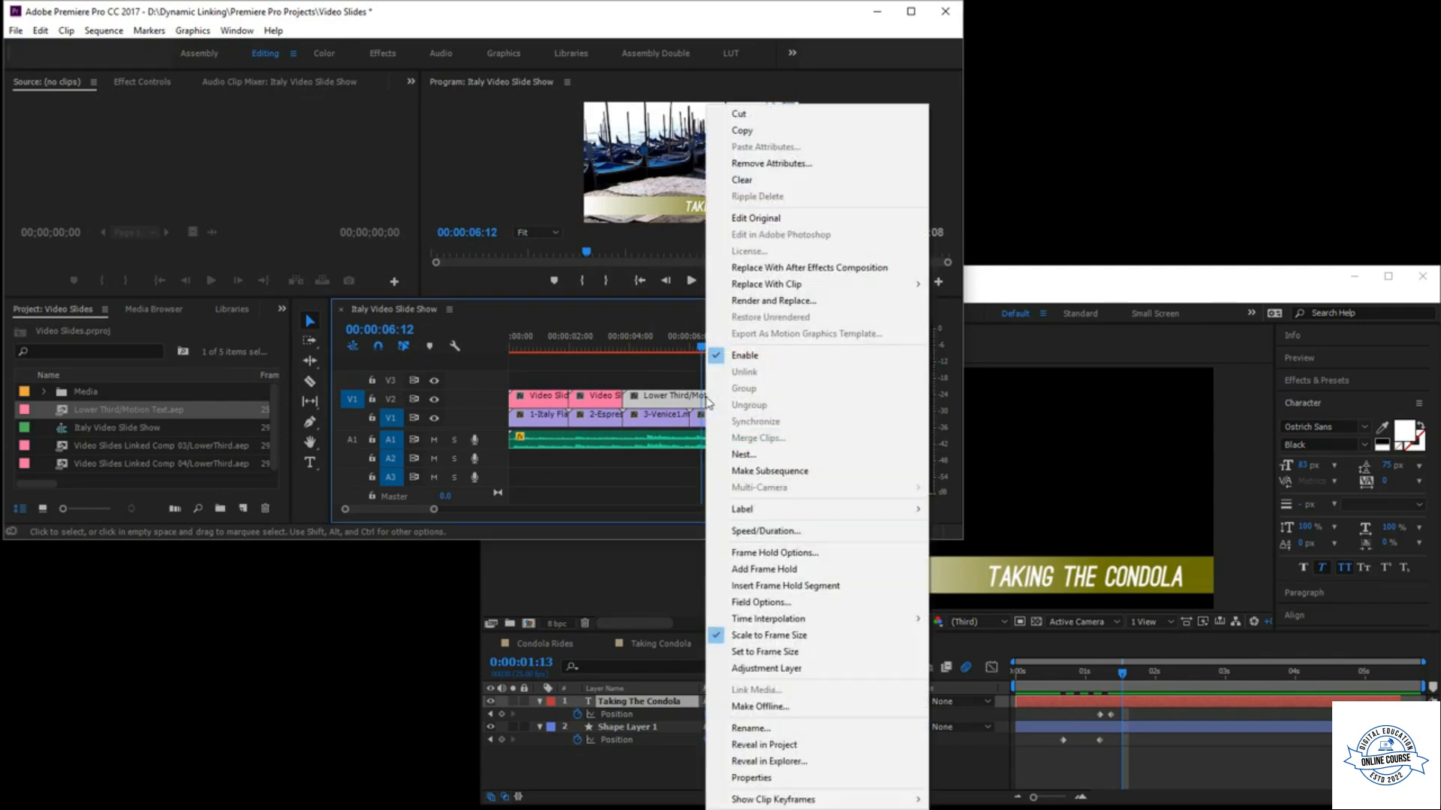
pyautogui.click(783, 225)
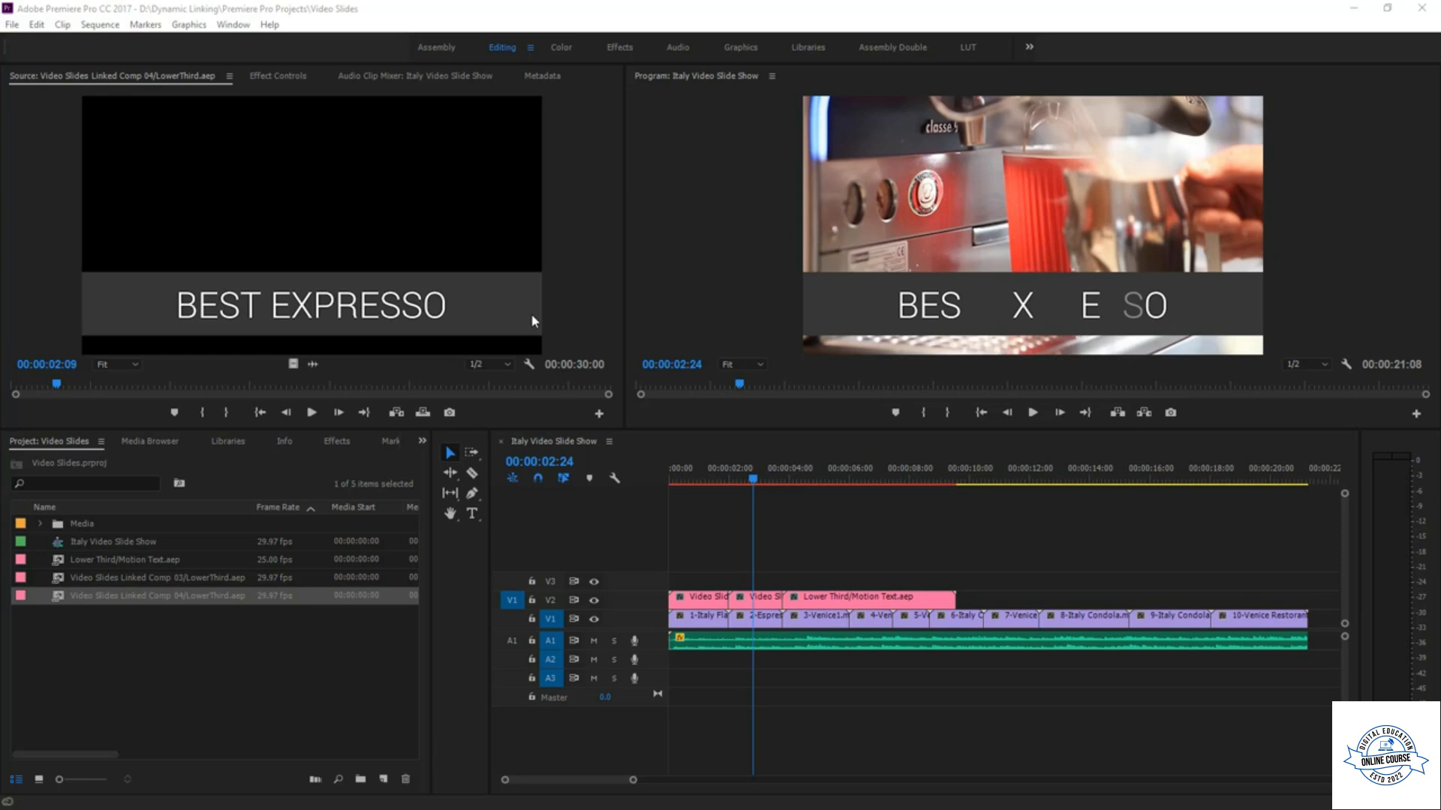
# - Replace the 7-Venice Condola 2, 8-Italy Condola and 9-Italy Condola clips on V1 with an After Effects composition, saving its project as Condola Effects
pyautogui.click(1016, 518)
pyautogui.moveTo(1019, 517)
pyautogui.mouseDown()
pyautogui.moveTo(1111, 529)
pyautogui.moveTo(1025, 536)
pyautogui.mouseUp()
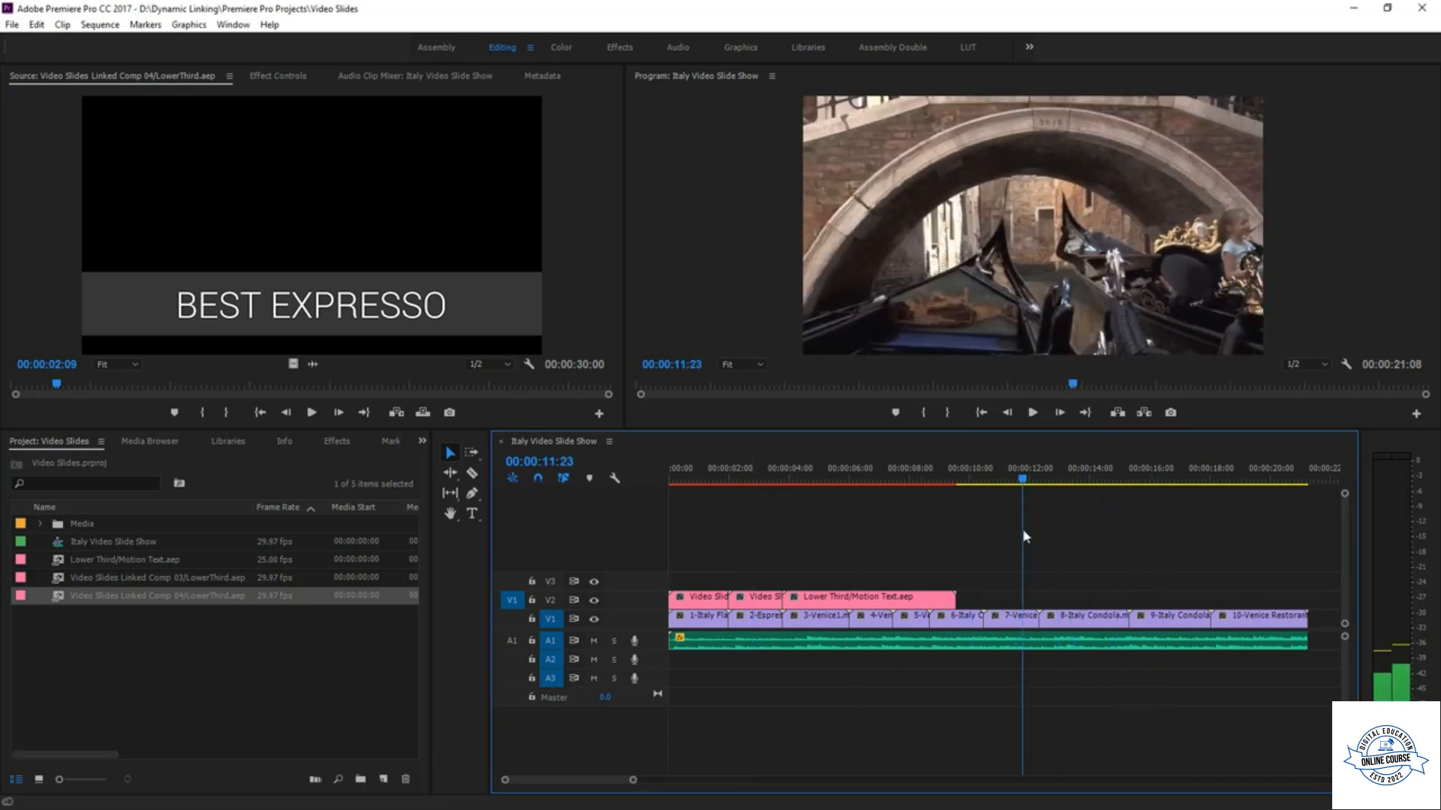
pyautogui.moveTo(993, 585); pyautogui.dragTo(1161, 583)
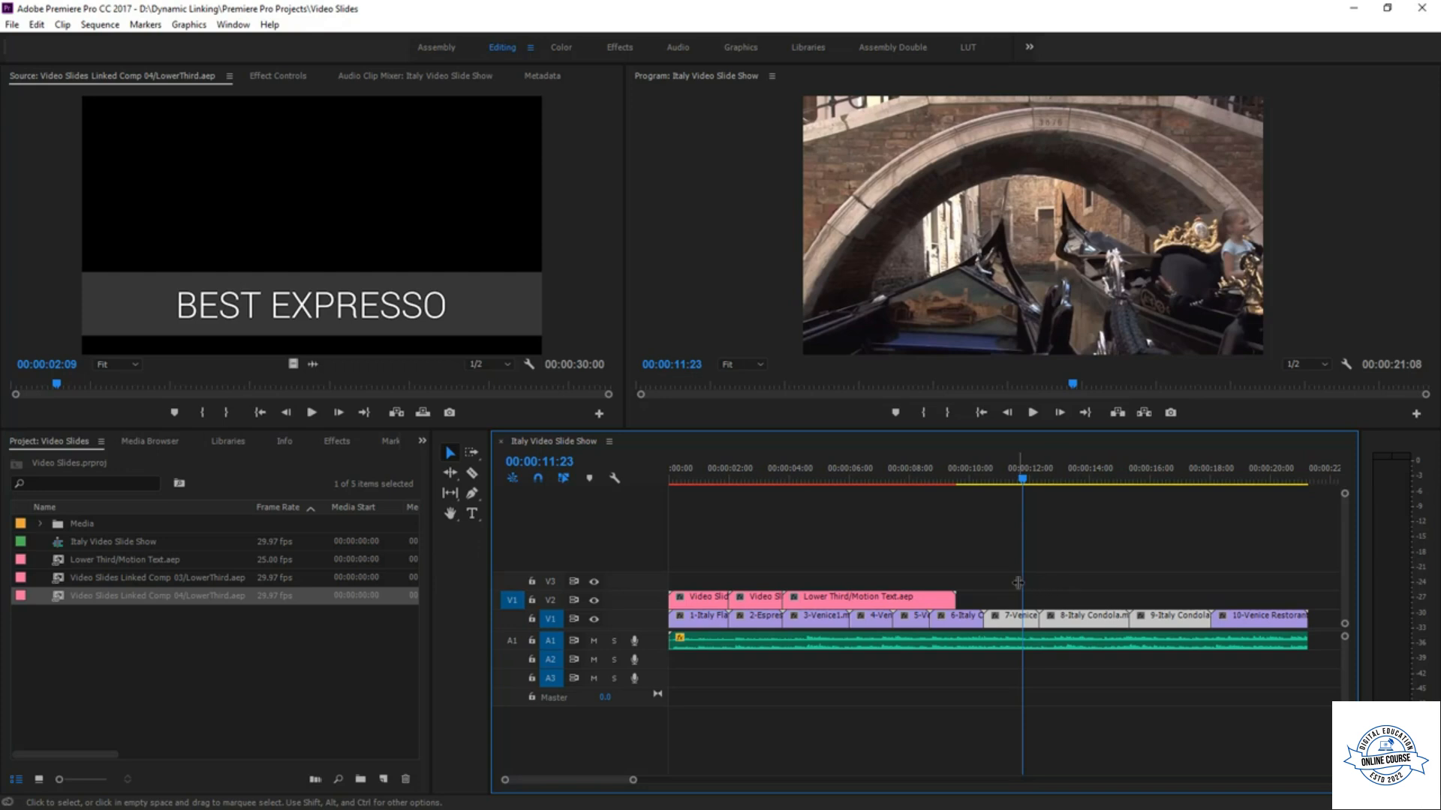
pyautogui.moveTo(998, 583); pyautogui.dragTo(1156, 624)
pyautogui.rightClick(1086, 626)
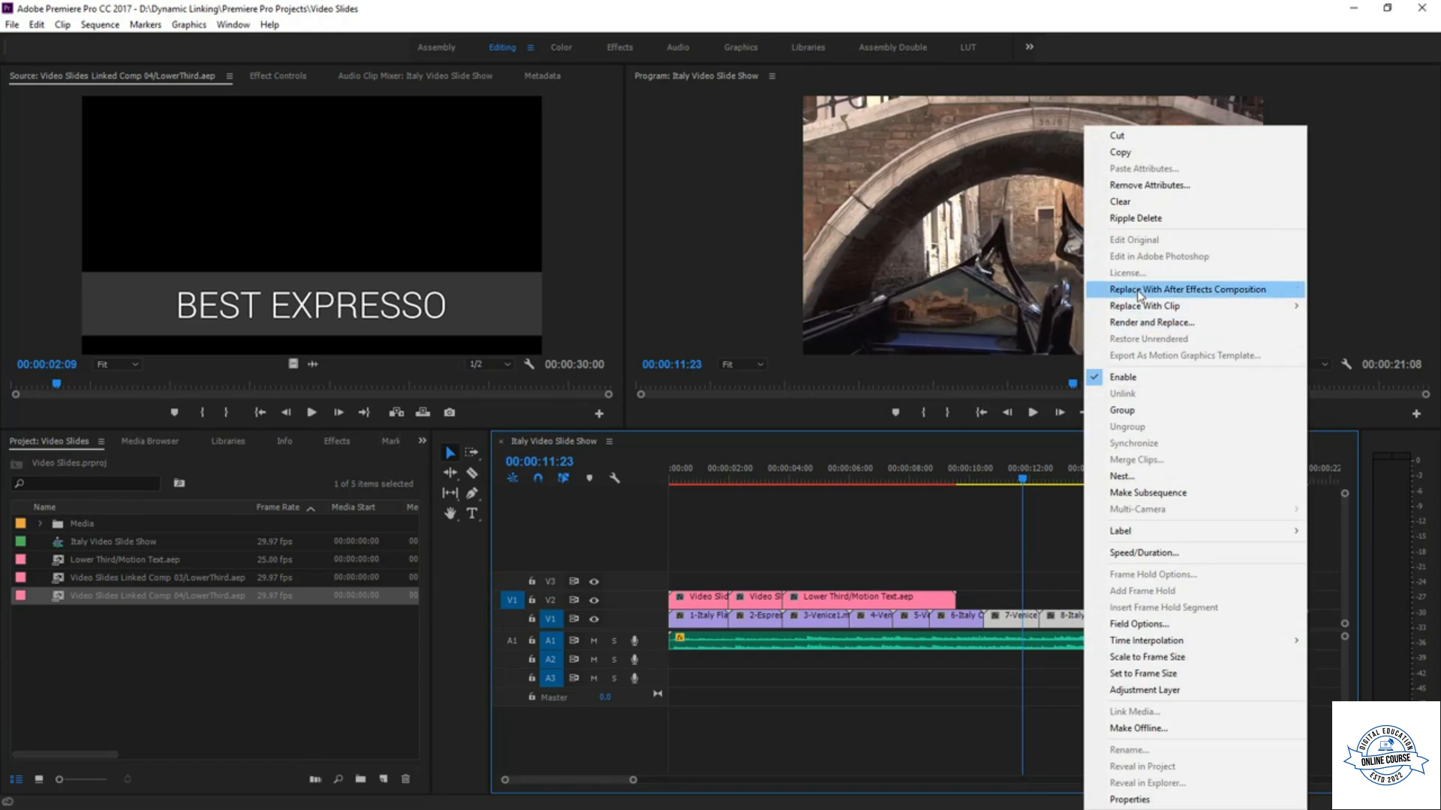
pyautogui.click(1388, 11)
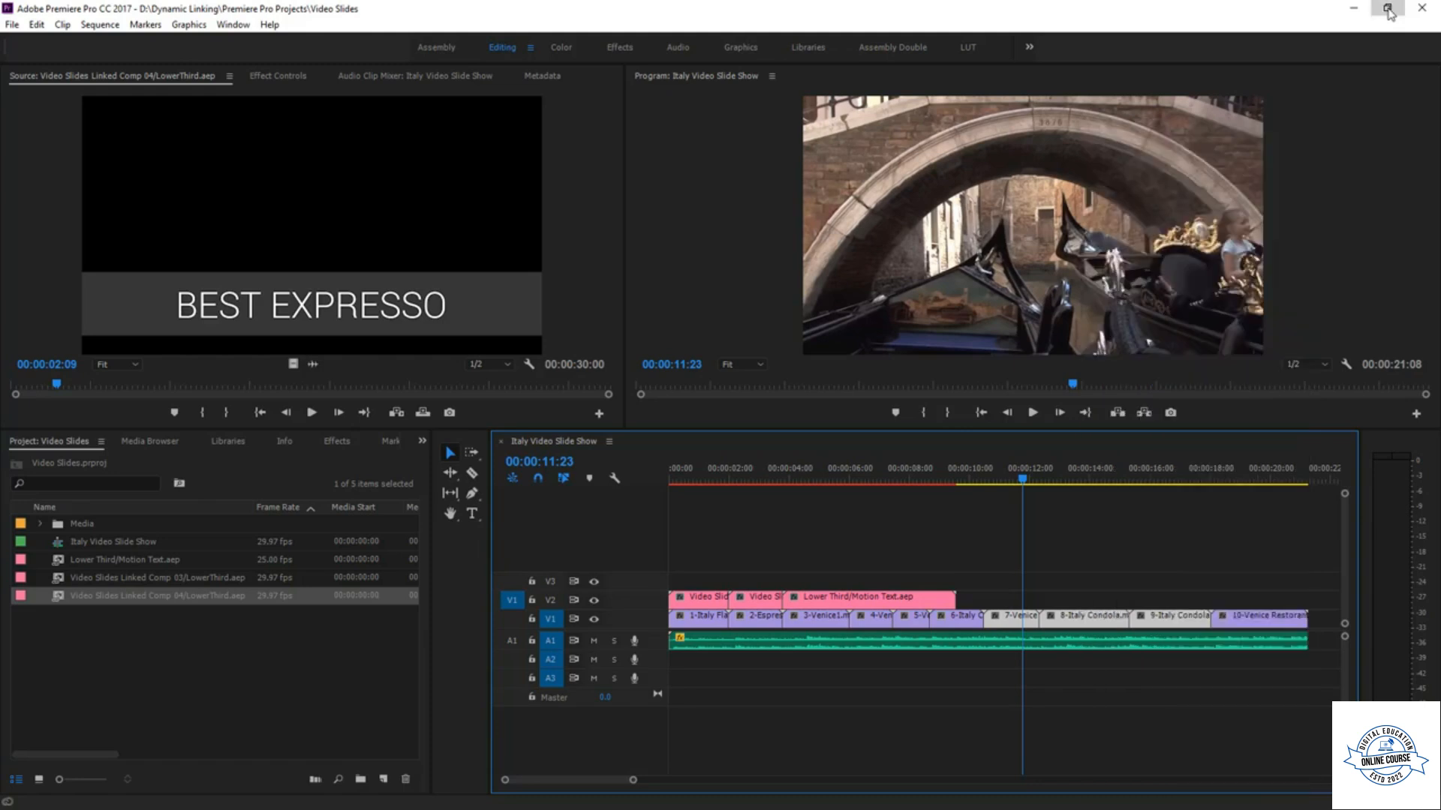
pyautogui.click(1389, 10)
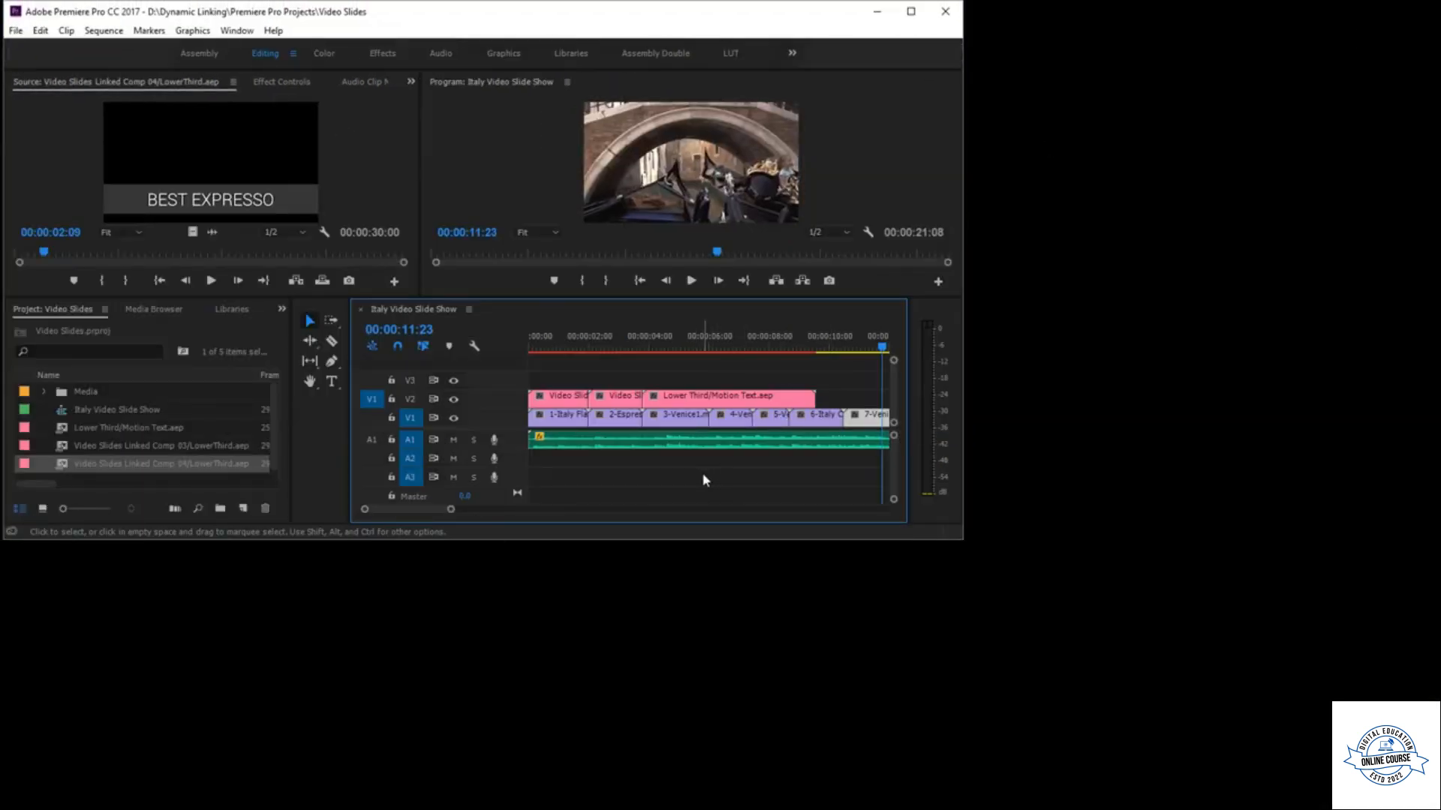
pyautogui.press('-')
pyautogui.rightClick(738, 425)
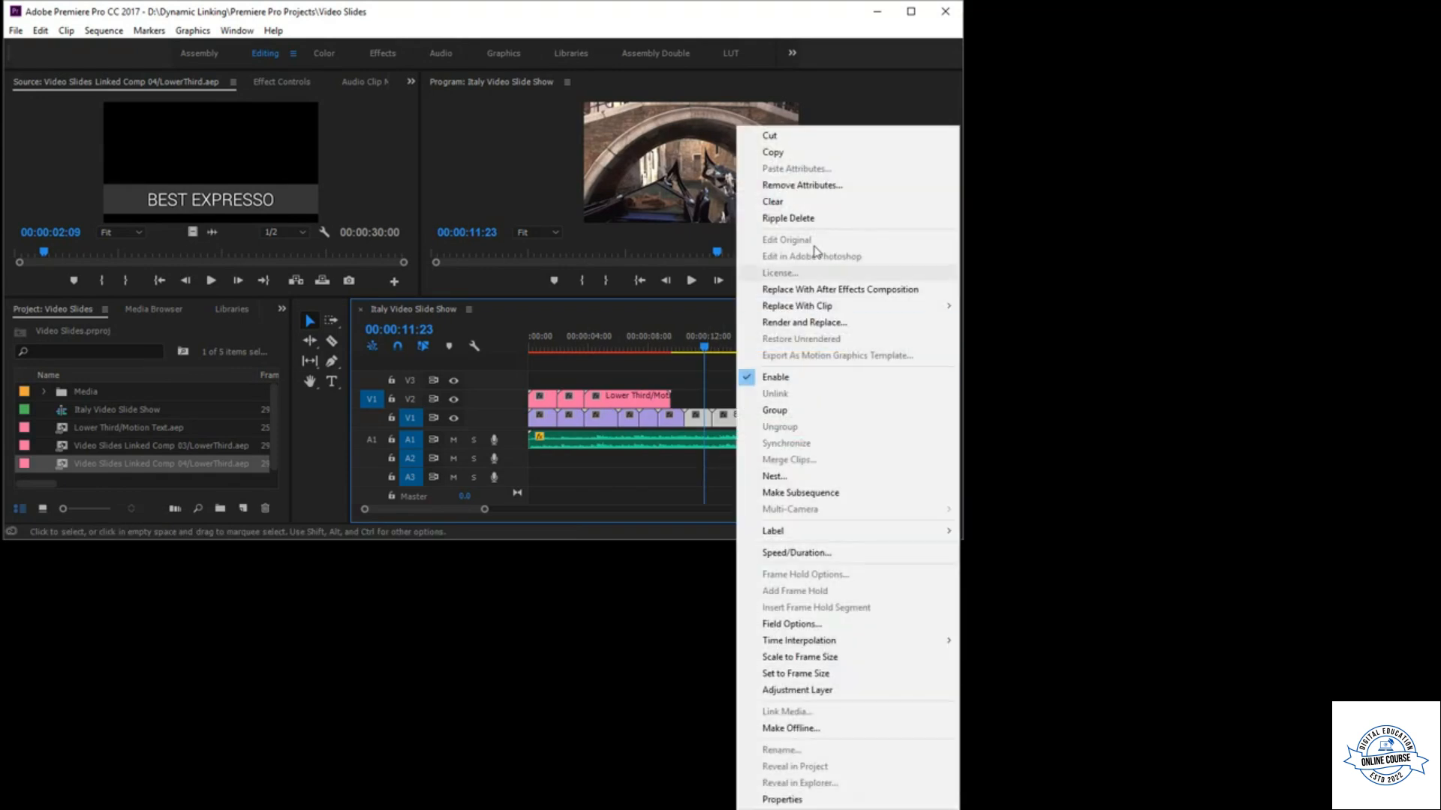
pyautogui.click(841, 290)
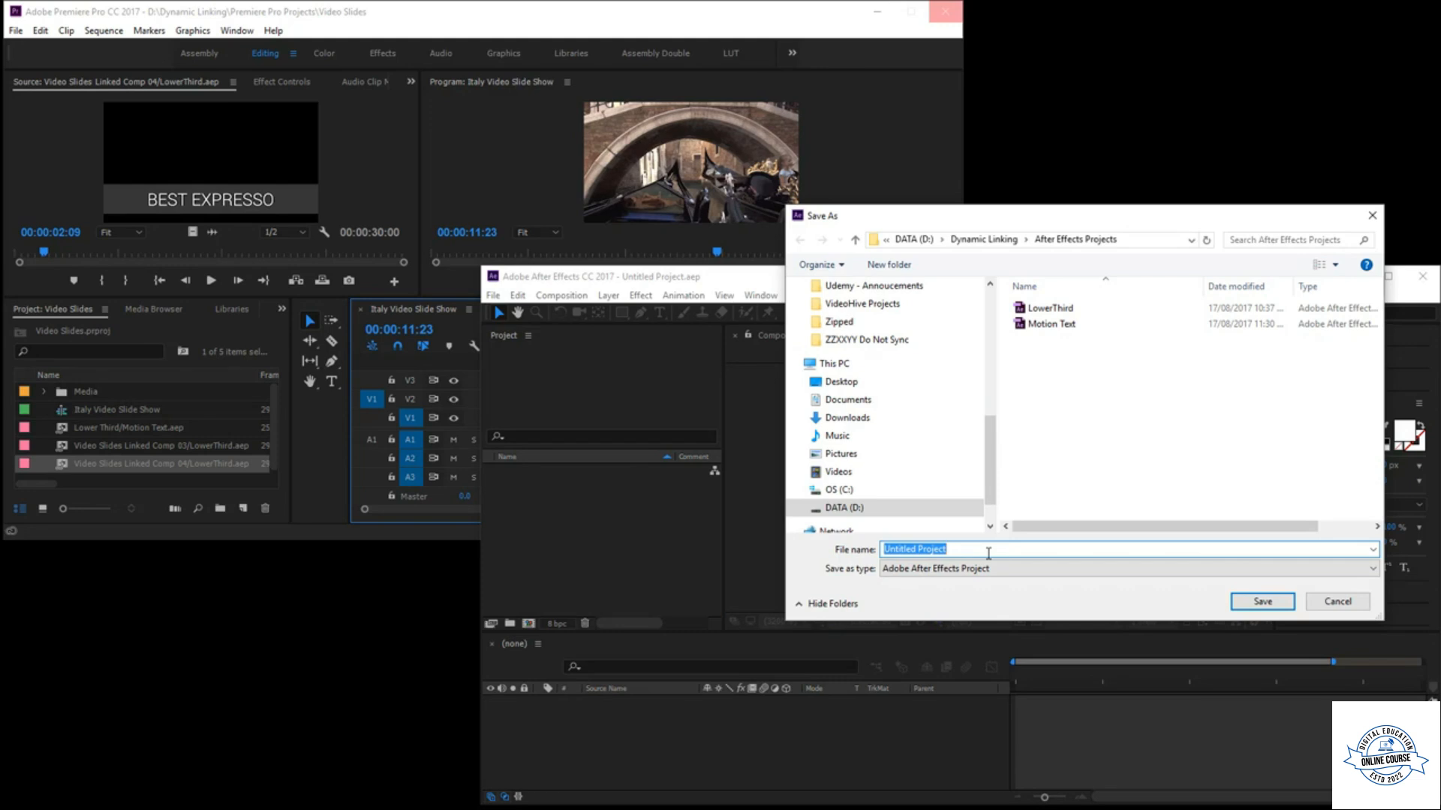
pyautogui.write('Condola Effects')
pyautogui.click(1276, 604)
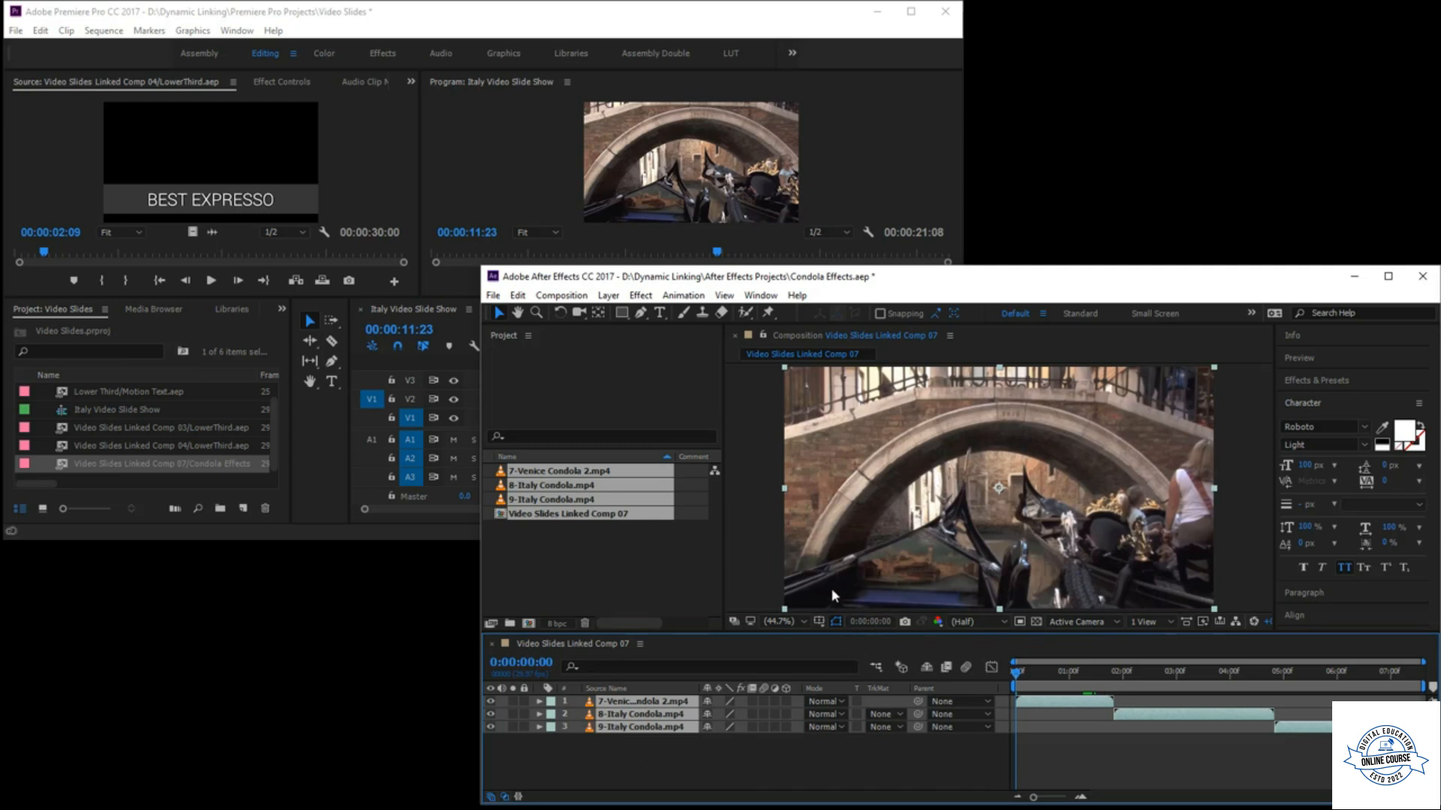
# - Scrub through the Video Slides Linked Comp 07 composition and check the linked clip in the Premiere Pro sequence
pyautogui.moveTo(1018, 682); pyautogui.dragTo(1316, 679)
pyautogui.click(1049, 673)
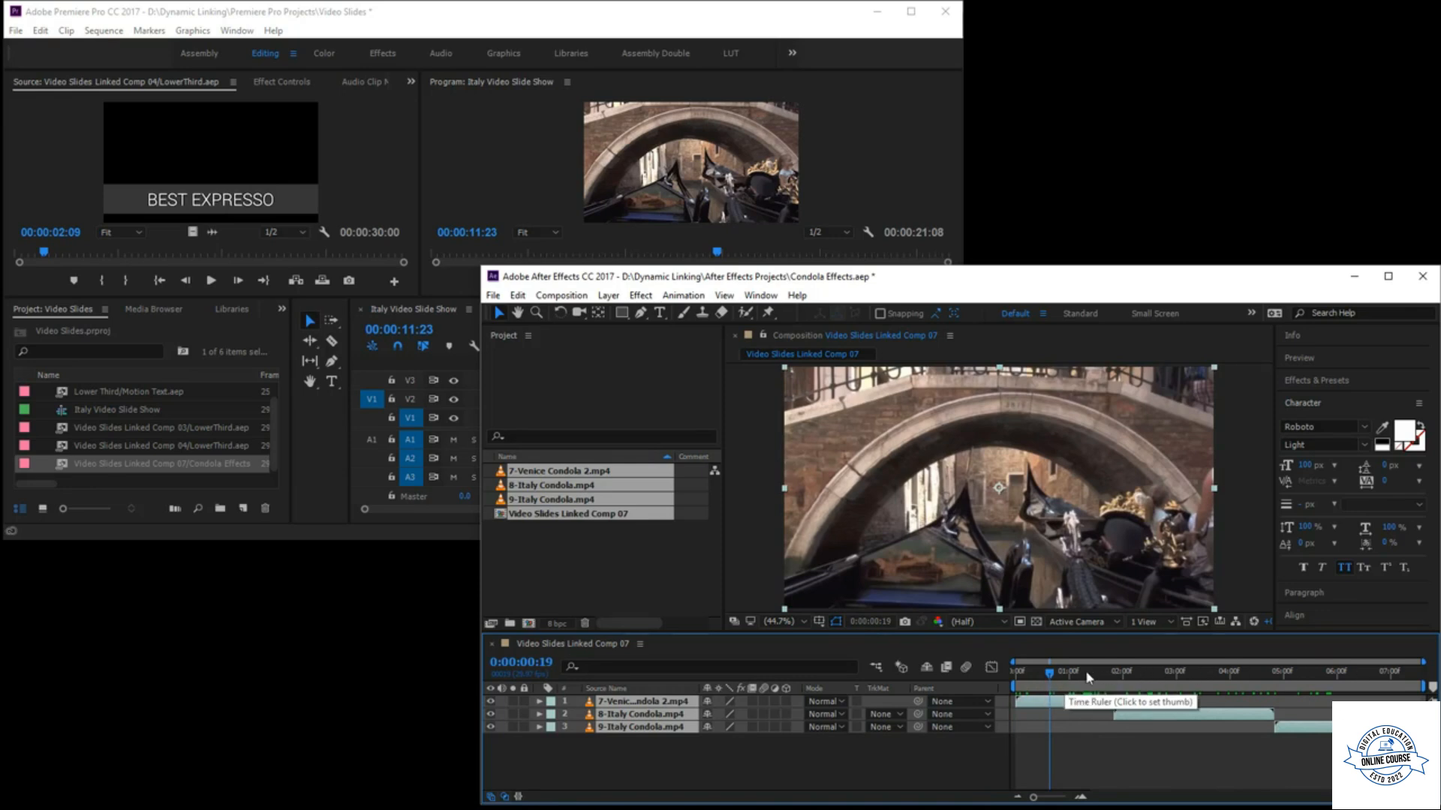
pyautogui.moveTo(1050, 677); pyautogui.dragTo(1014, 724)
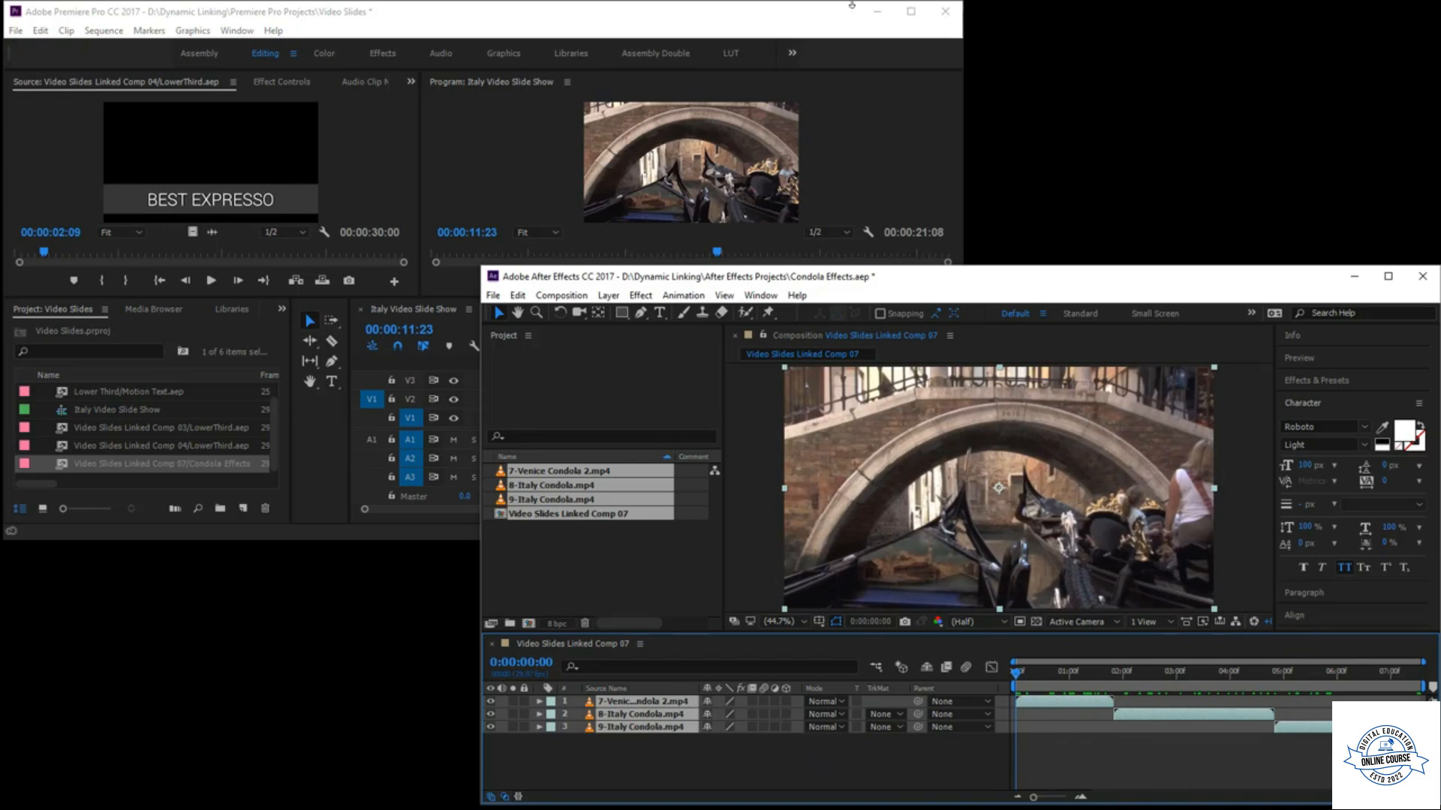
pyautogui.press('F2')
pyautogui.click(652, 20)
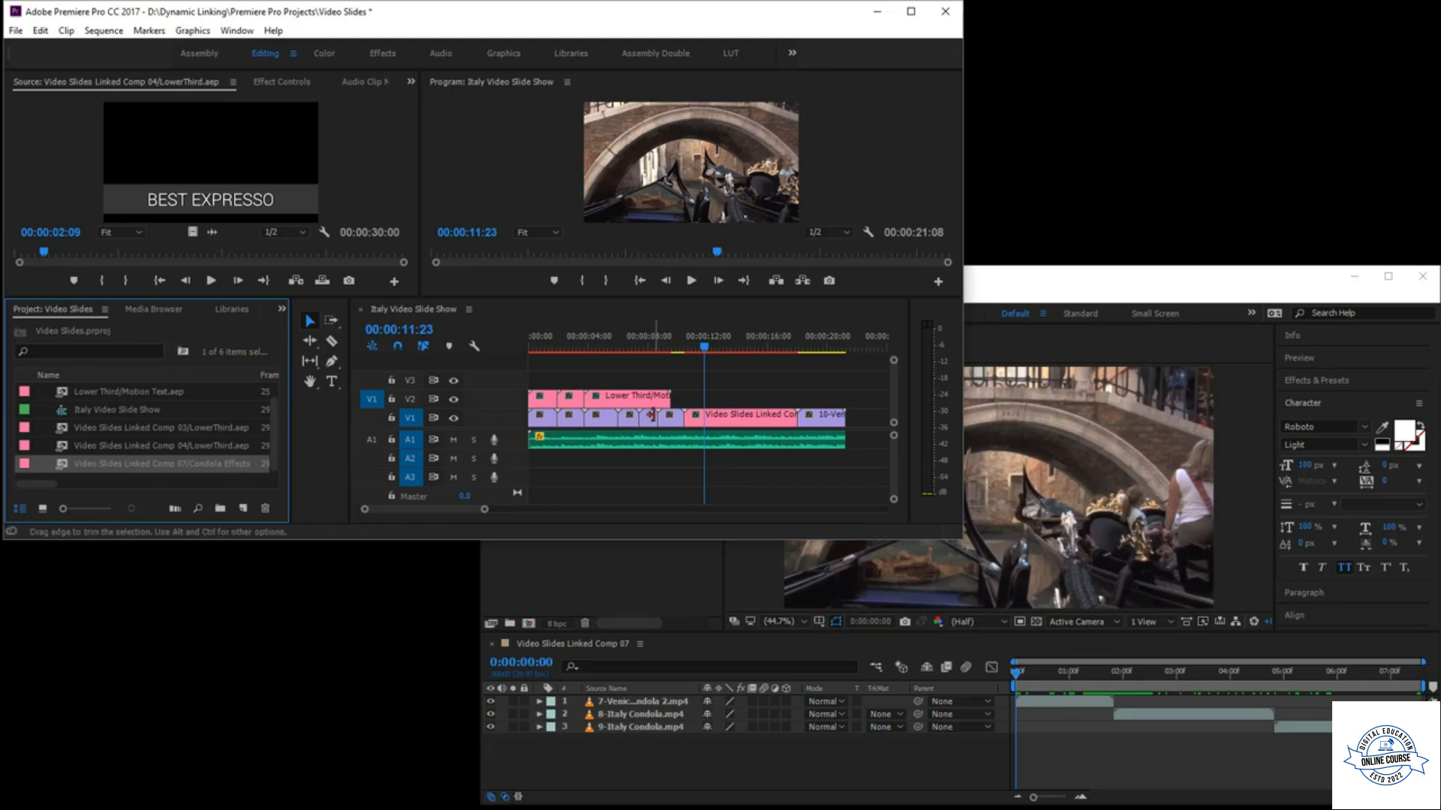
pyautogui.click(1092, 302)
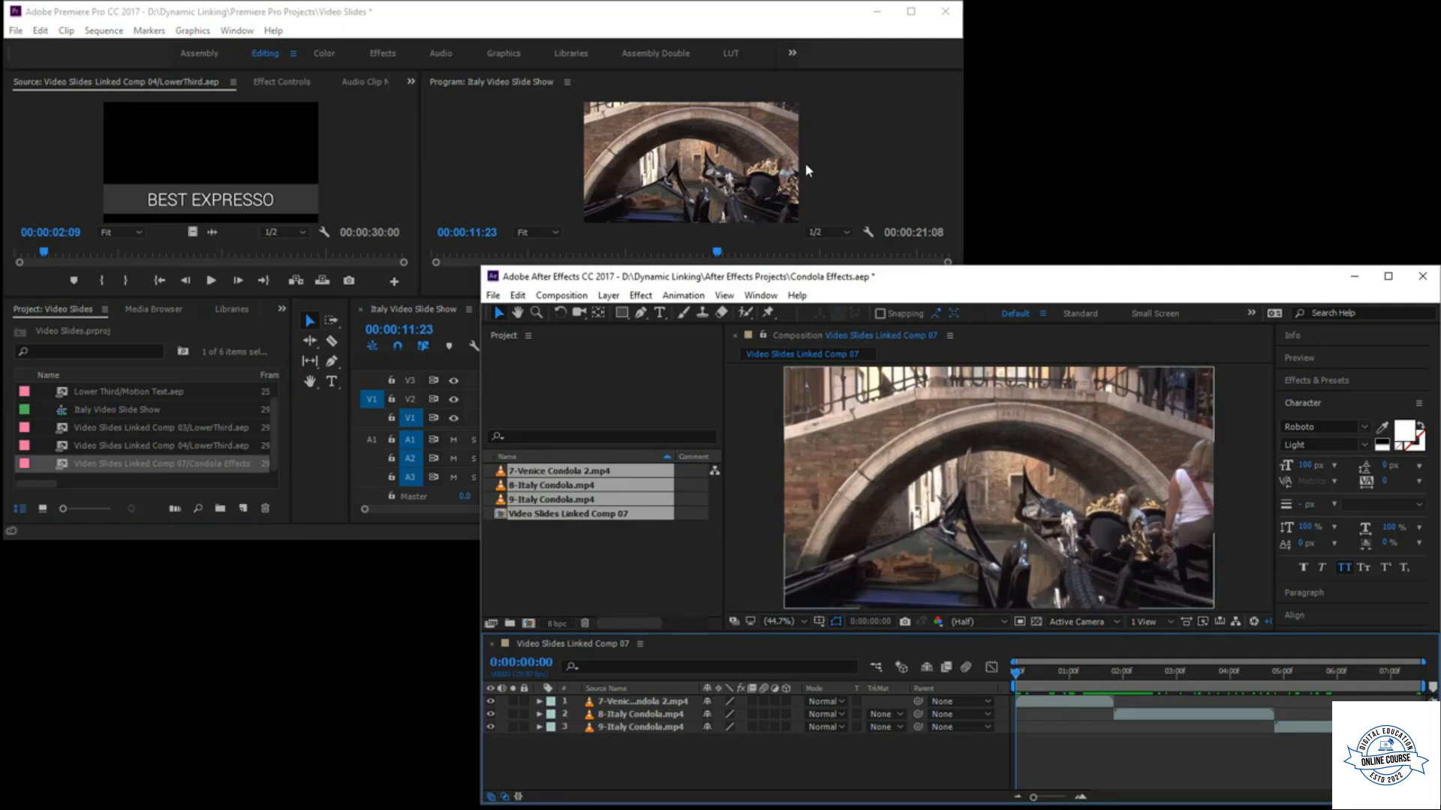
pyautogui.click(1152, 262)
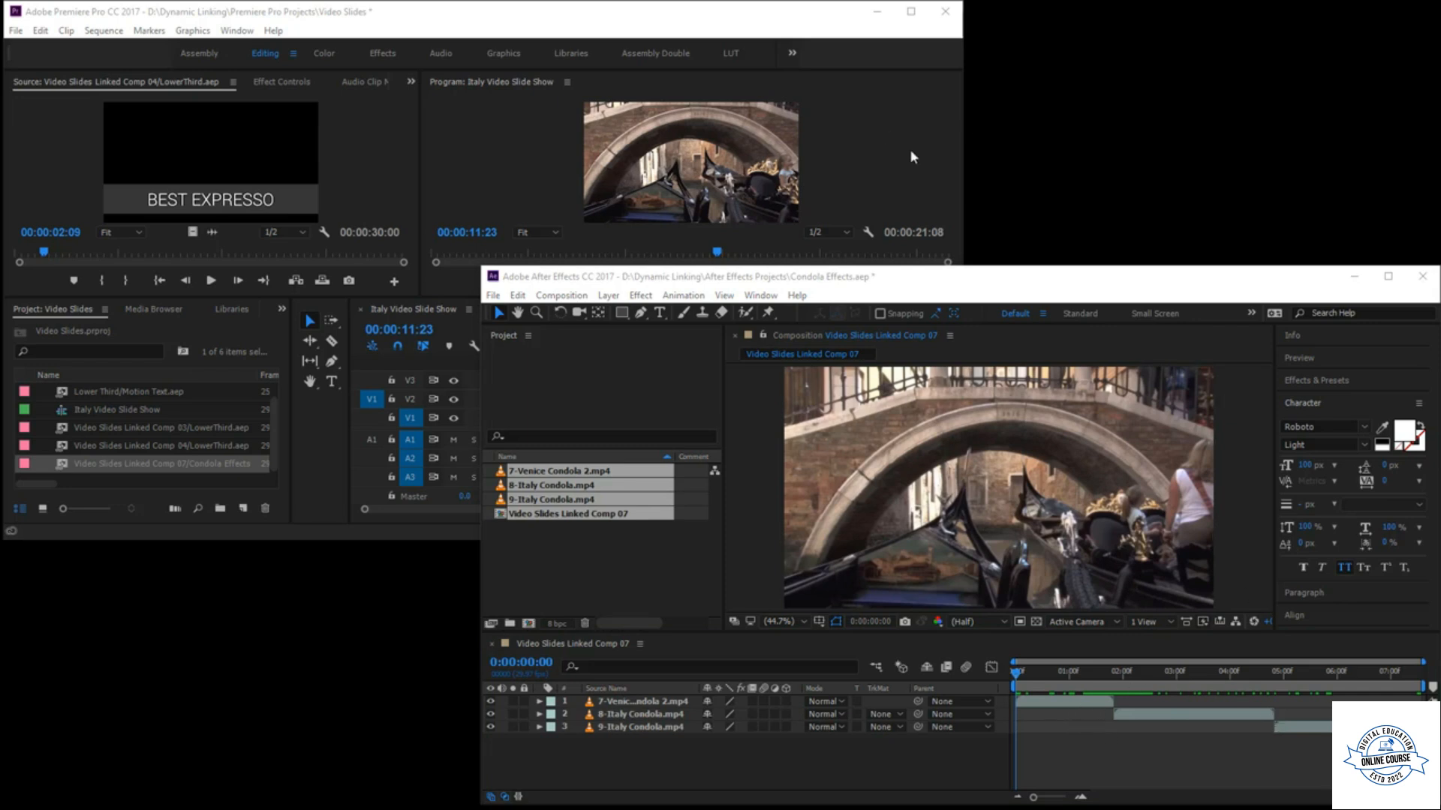
# - Maximize After Effects and move the 8-Italy Condola.mp4 and 9-Italy Condola.mp4 layers to start at 0:00:00:00
pyautogui.click(1400, 279)
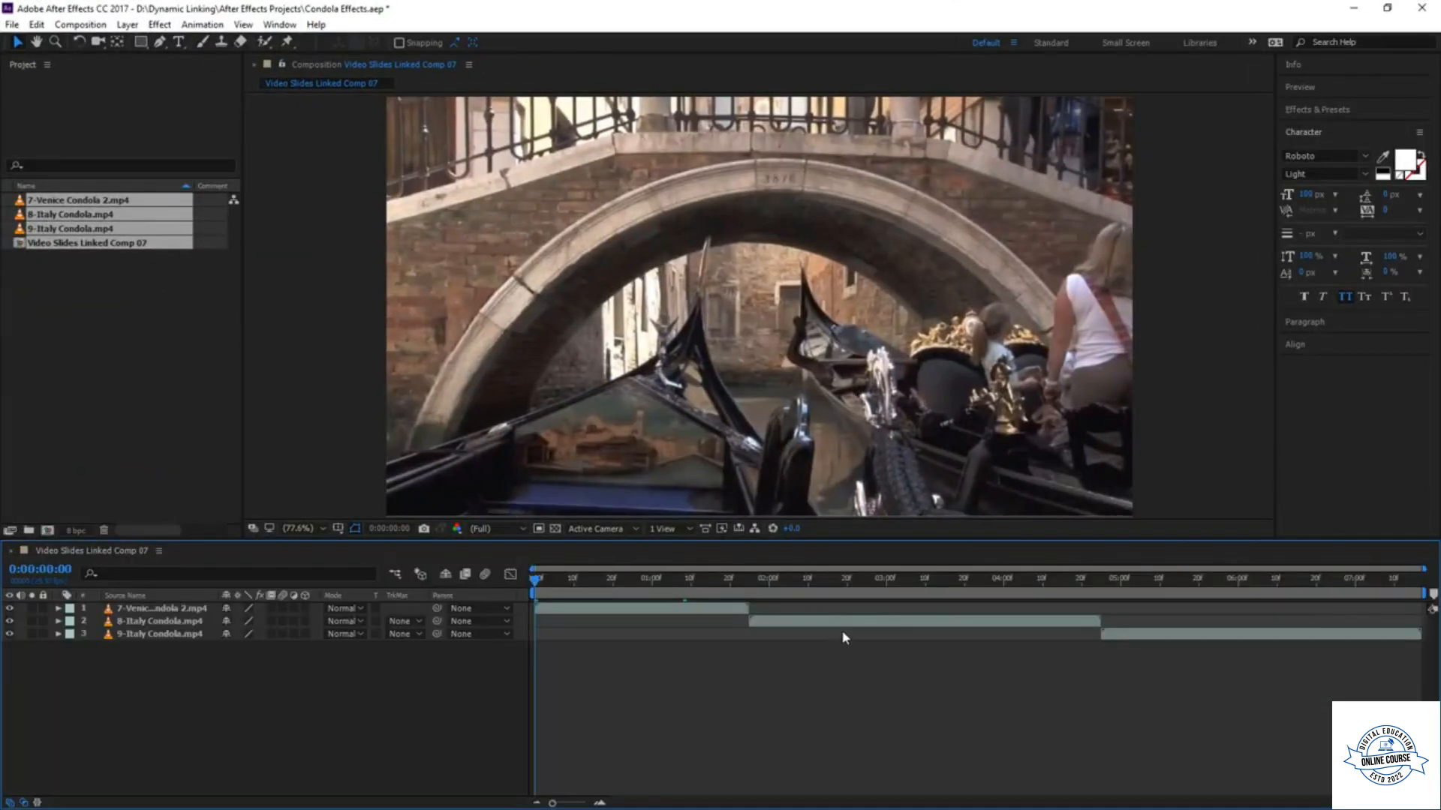
pyautogui.moveTo(835, 625); pyautogui.dragTo(621, 625)
pyautogui.moveTo(1137, 634); pyautogui.dragTo(855, 649)
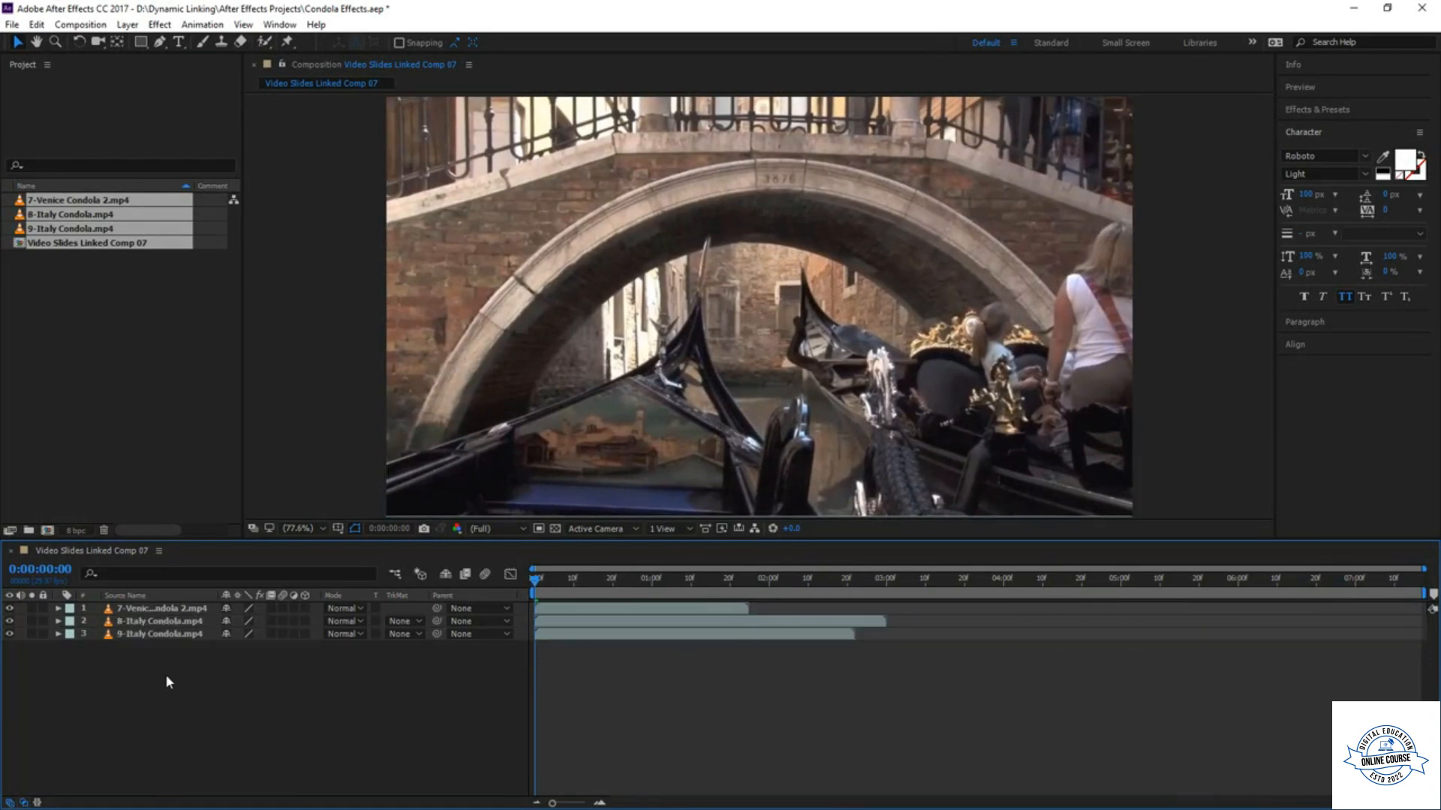
# - Scale all three condola video layers to 30% and deselect them
pyautogui.moveTo(150, 674); pyautogui.dragTo(196, 597)
pyautogui.press('s')
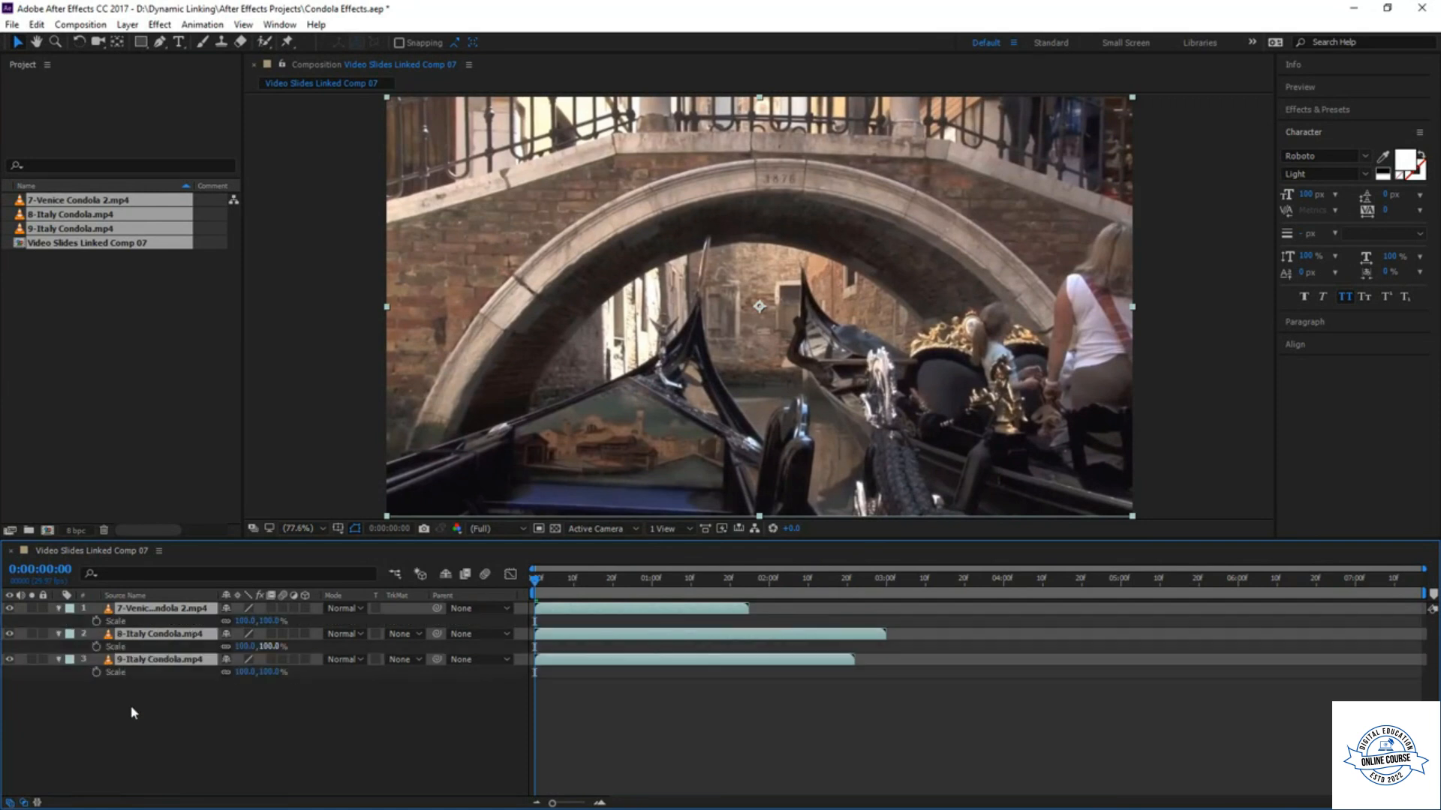
pyautogui.click(269, 621)
pyautogui.write('30')
pyautogui.press('Return')
pyautogui.click(935, 675)
# - Arrange the scaled videos in the frame: 7-Venice Condola 2 upper left, 8-Italy Condola lower left, 9-Italy Condola on the right side
pyautogui.moveTo(810, 314); pyautogui.dragTo(592, 216)
pyautogui.click(697, 373)
pyautogui.moveTo(698, 373); pyautogui.dragTo(509, 477)
pyautogui.moveTo(854, 318); pyautogui.dragTo(1060, 307)
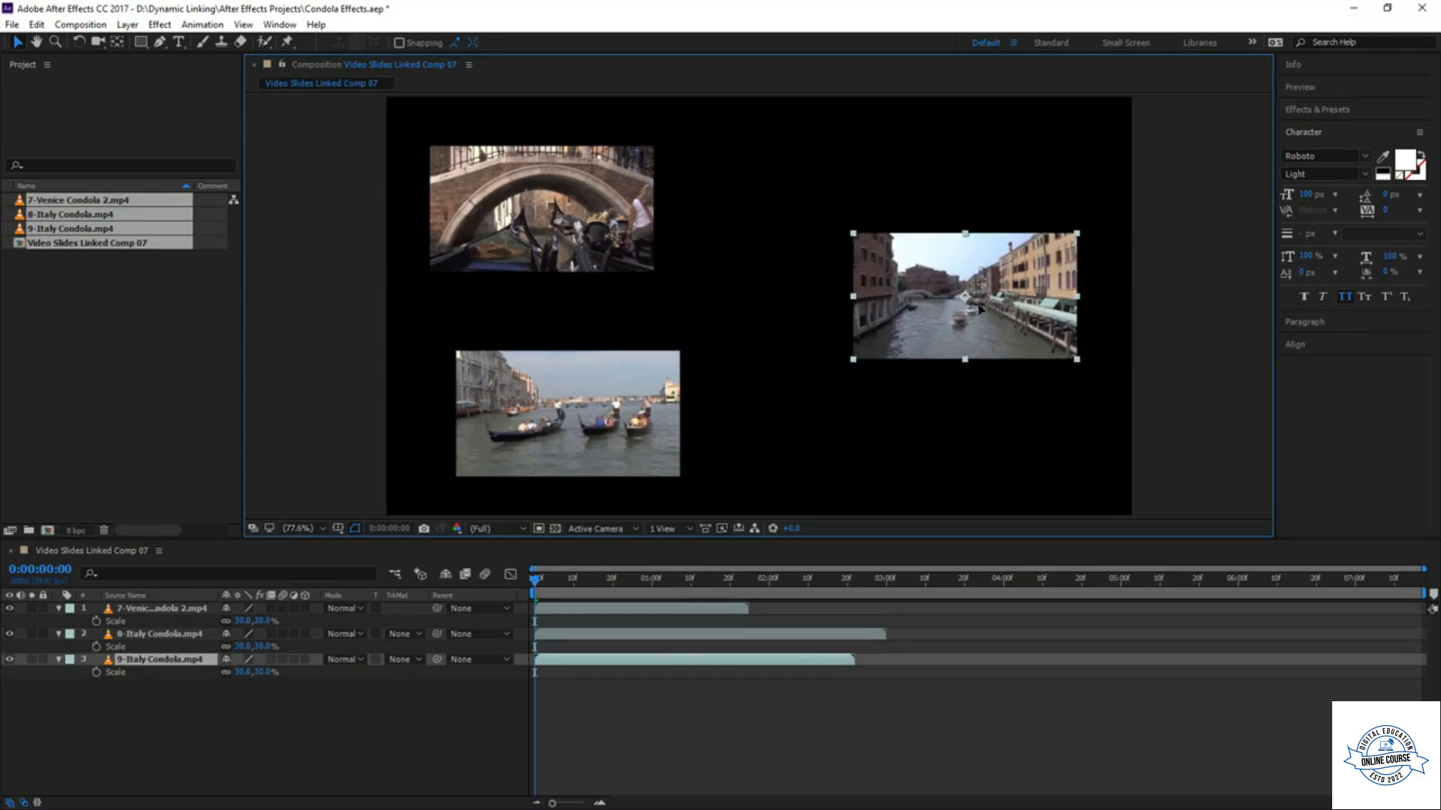
# - Align the 7-Venice Condola 2 video directly above the 8-Italy Condola video and scale all three videos to 40%
pyautogui.moveTo(590, 255); pyautogui.dragTo(576, 252)
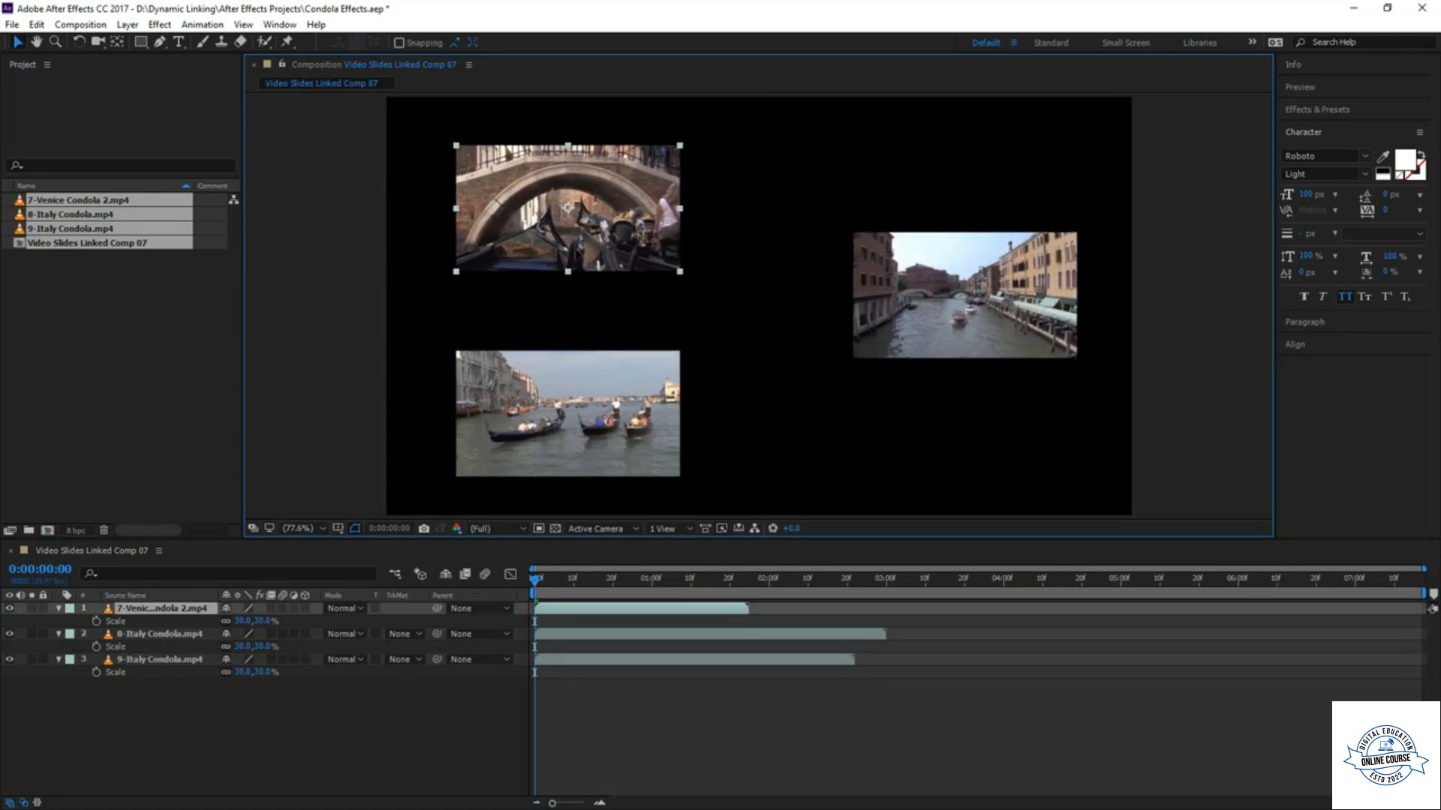
pyautogui.keyDown('shift'); pyautogui.click(210, 658); pyautogui.keyUp('shift')
pyautogui.click(262, 621)
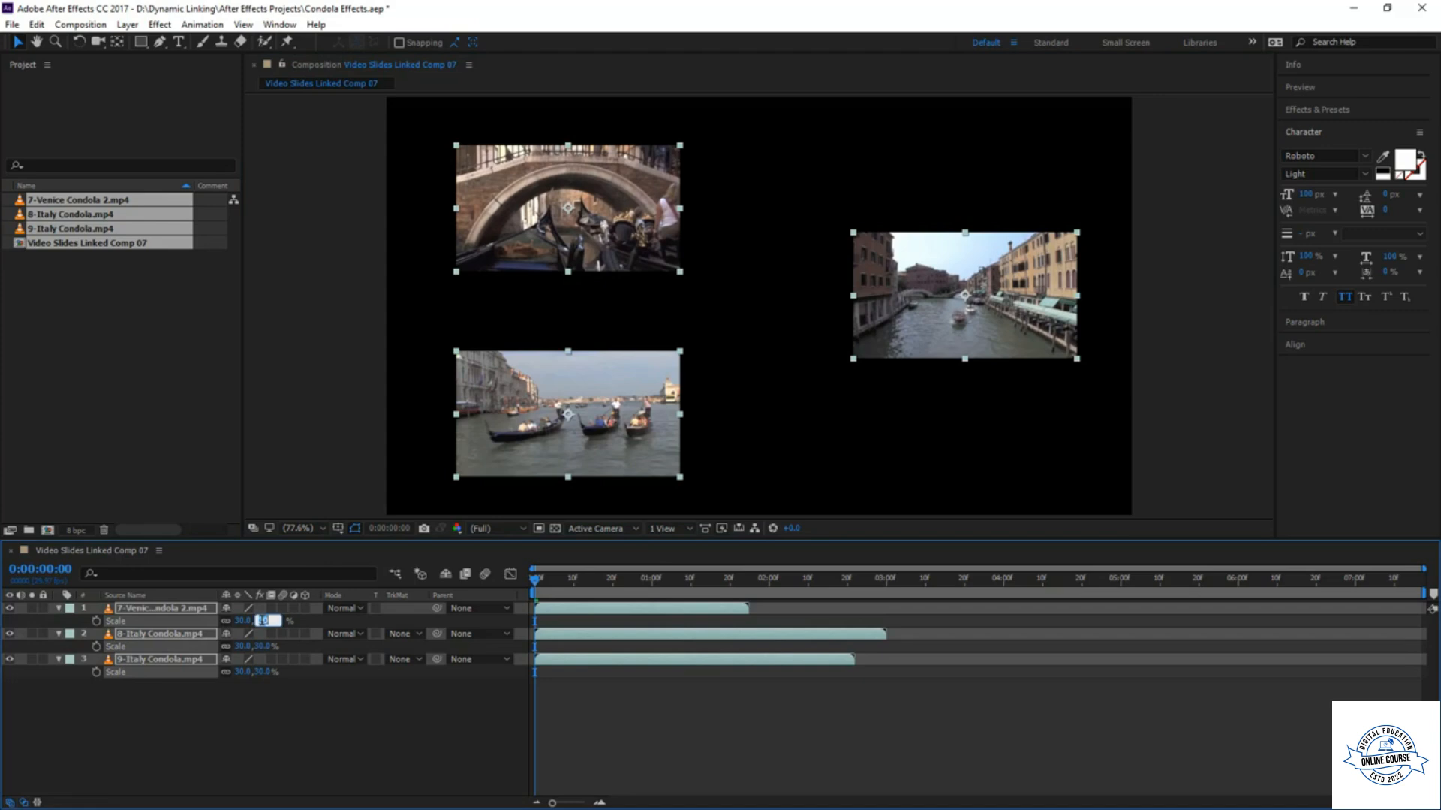
pyautogui.write('40')
pyautogui.press('Return')
pyautogui.click(870, 441)
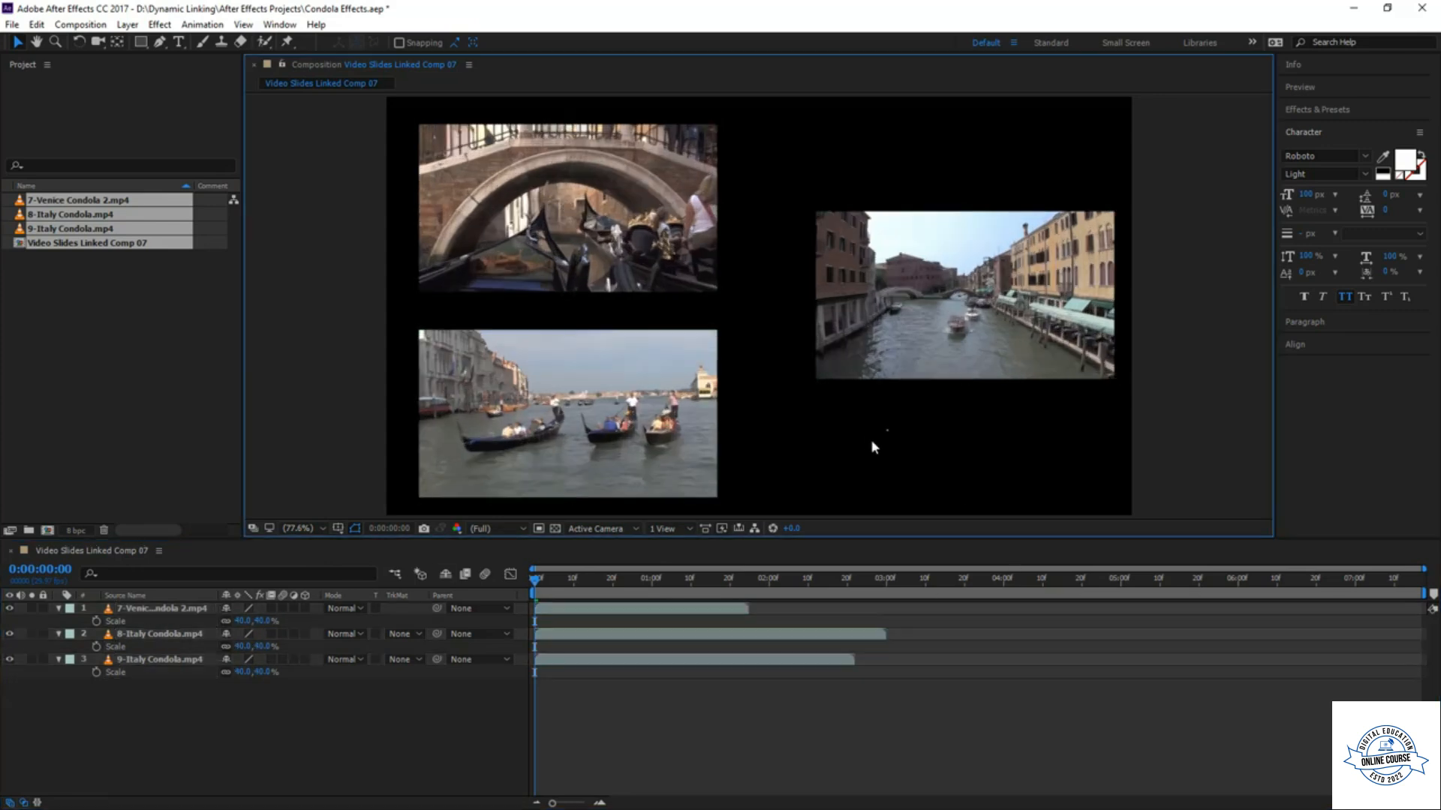
pyautogui.click(635, 249)
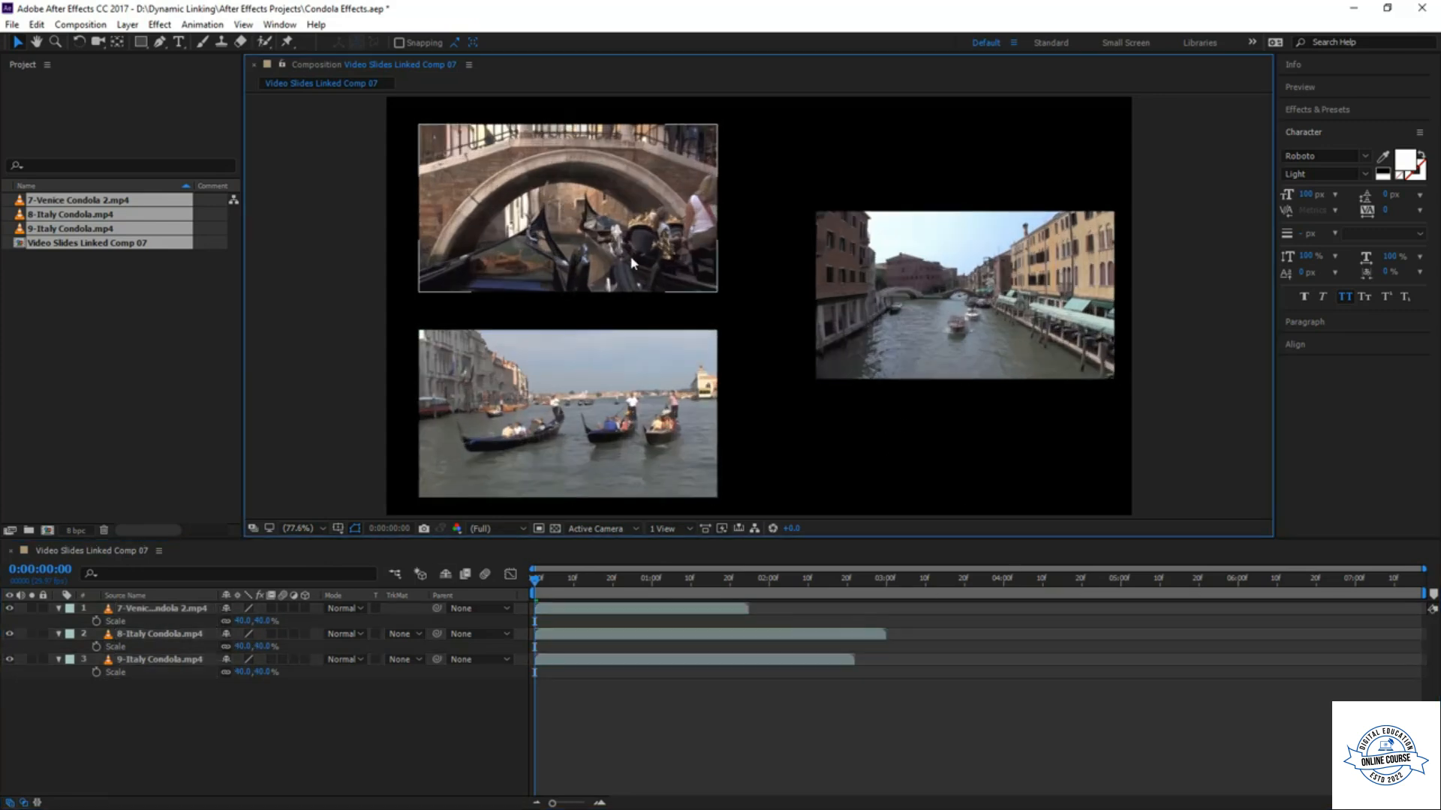
# - Add Position keyframes to all three condola layers at 0:00:00:00 and 0:00:00:09, keeping their current placement
pyautogui.click(172, 677)
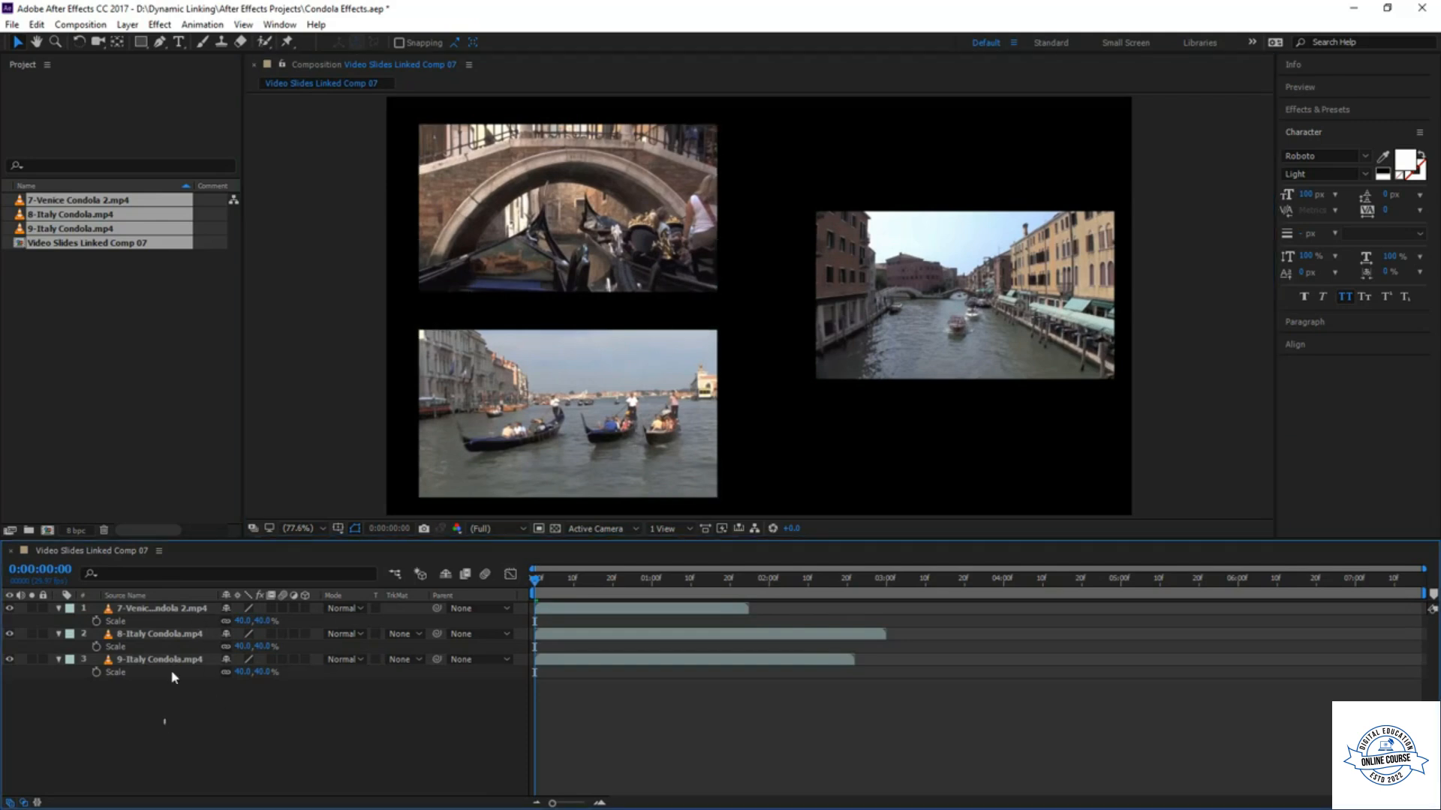
pyautogui.moveTo(173, 677); pyautogui.dragTo(188, 613)
pyautogui.press('p')
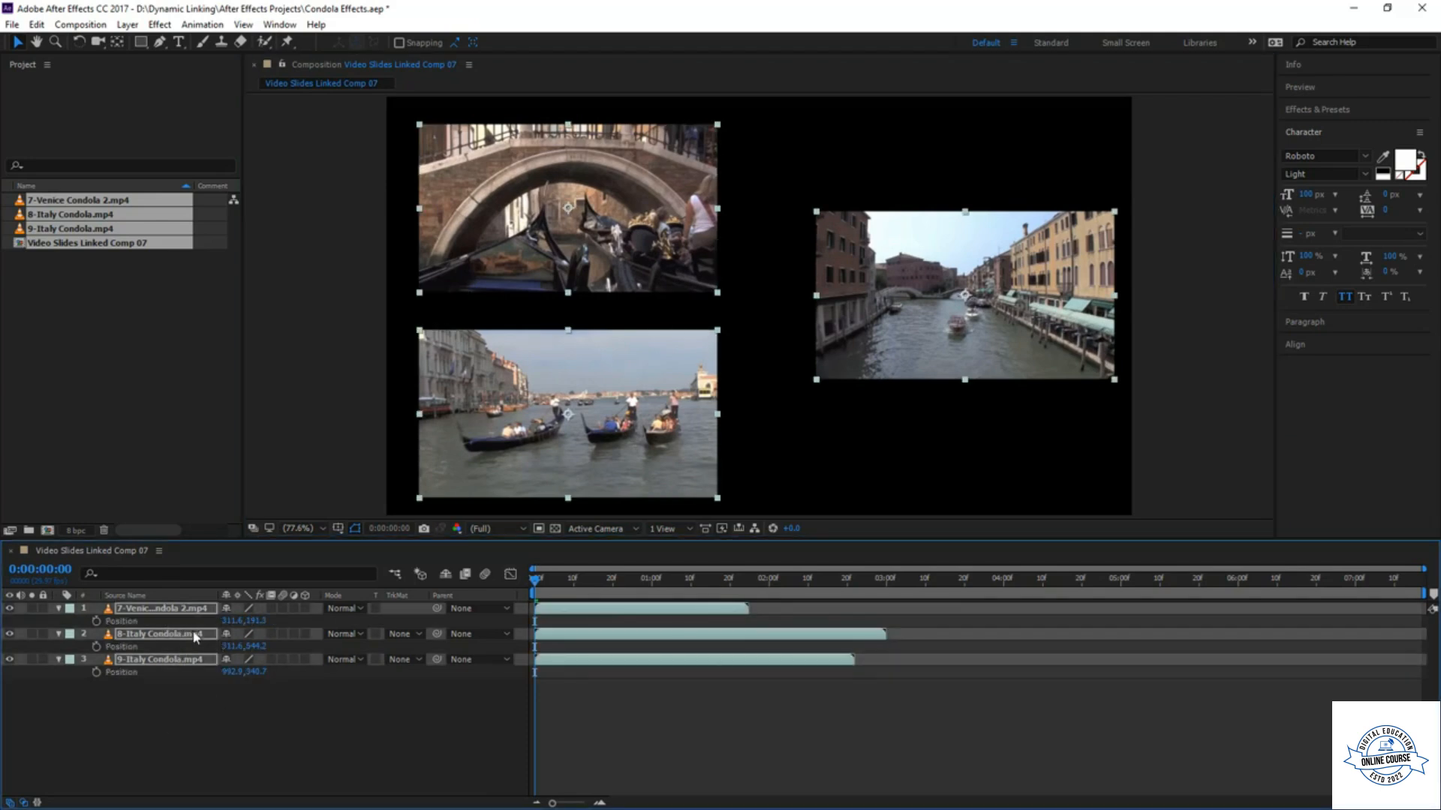
pyautogui.click(95, 621)
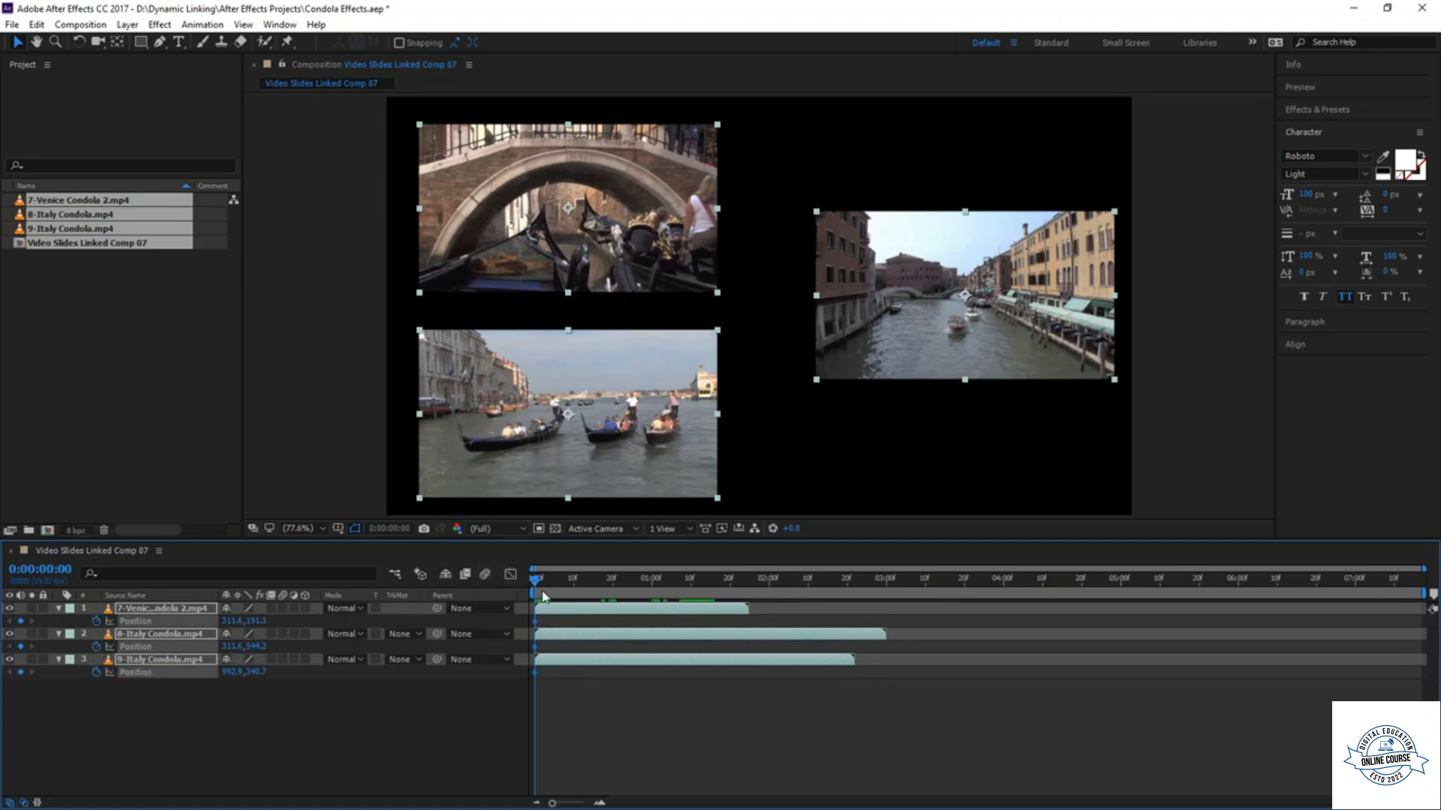
pyautogui.moveTo(544, 596); pyautogui.dragTo(573, 593)
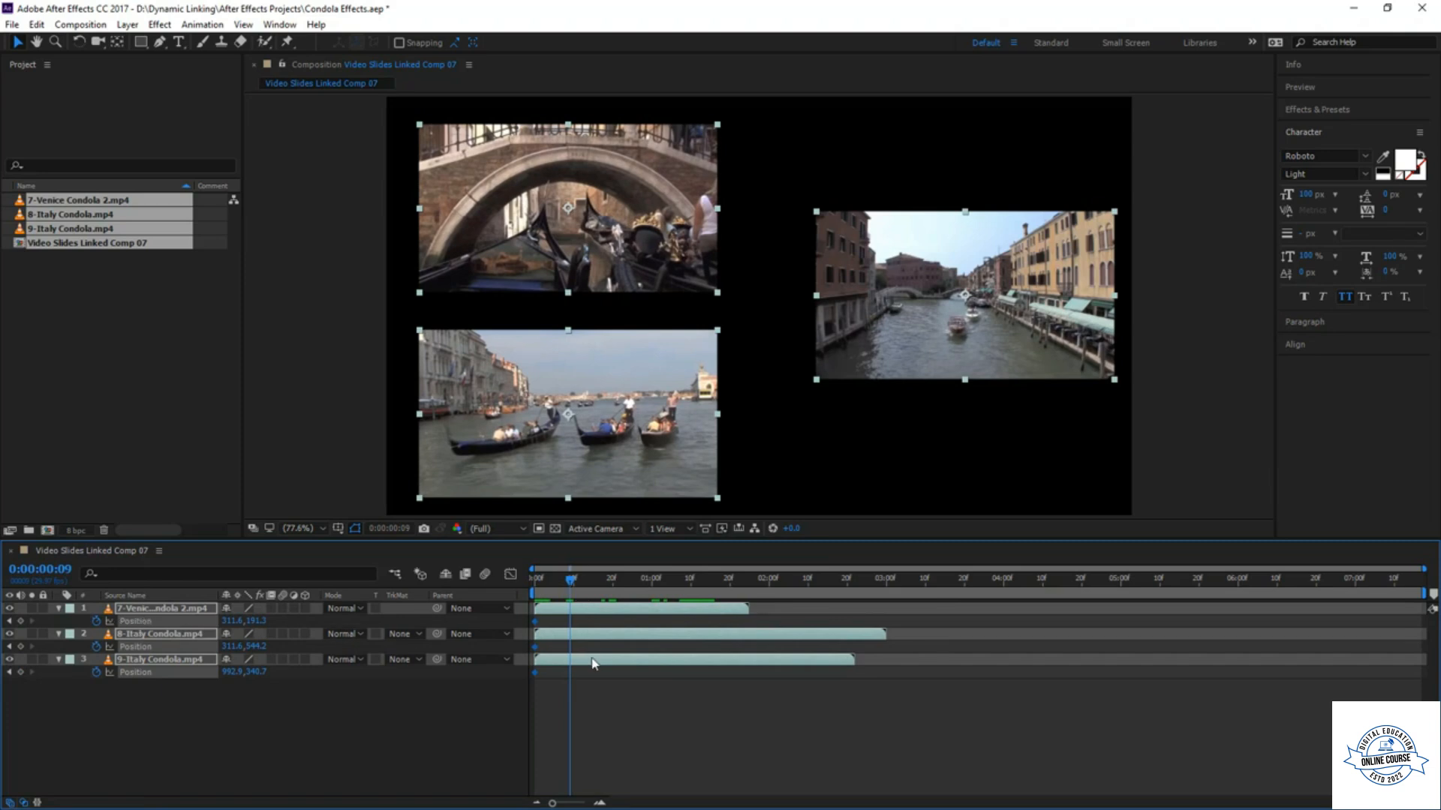
pyautogui.click(20, 621)
# - At 0:00:00:00, move 7-Venice Condola 2 and 8-Italy Condola off the frame's left side and 9-Italy Condola off its right side
pyautogui.moveTo(571, 583); pyautogui.dragTo(438, 600)
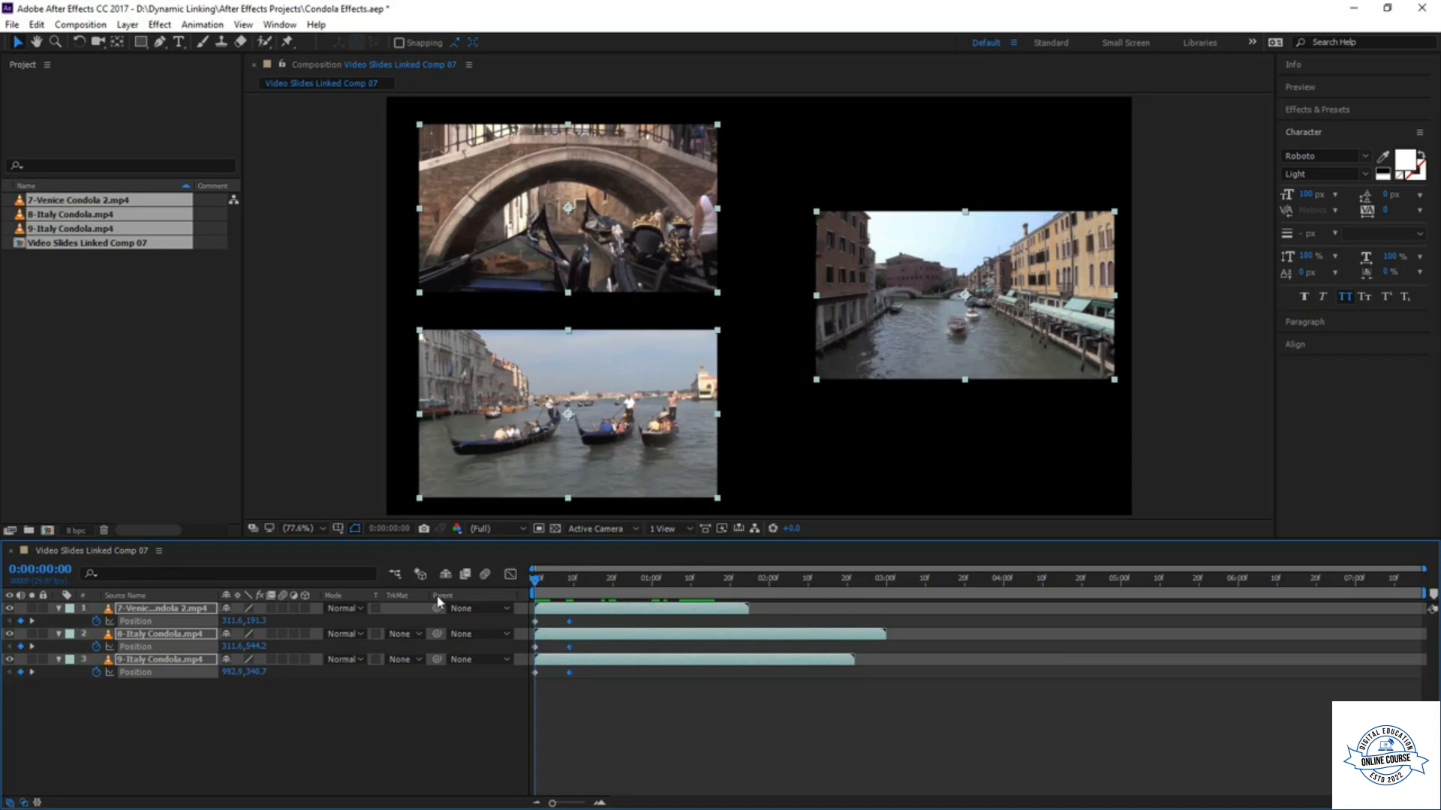
pyautogui.click(681, 730)
pyautogui.click(662, 287)
pyautogui.moveTo(662, 287); pyautogui.dragTo(321, 260)
pyautogui.click(526, 423)
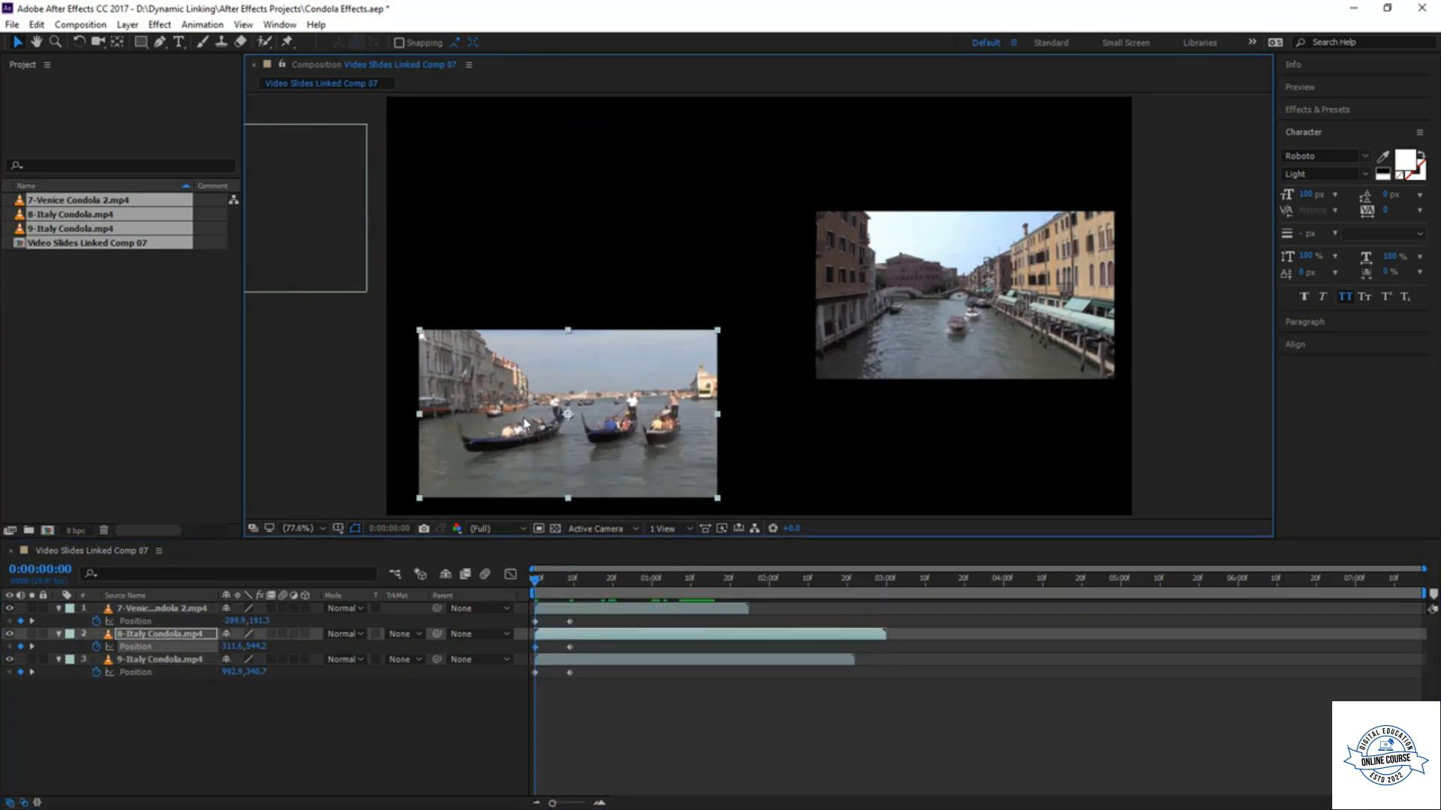
pyautogui.moveTo(522, 452); pyautogui.dragTo(168, 451)
pyautogui.click(998, 349)
pyautogui.moveTo(1019, 347); pyautogui.dragTo(1343, 343)
# - Play back the slide-in animation of the three videos and check their end Position keyframes
pyautogui.press('space')
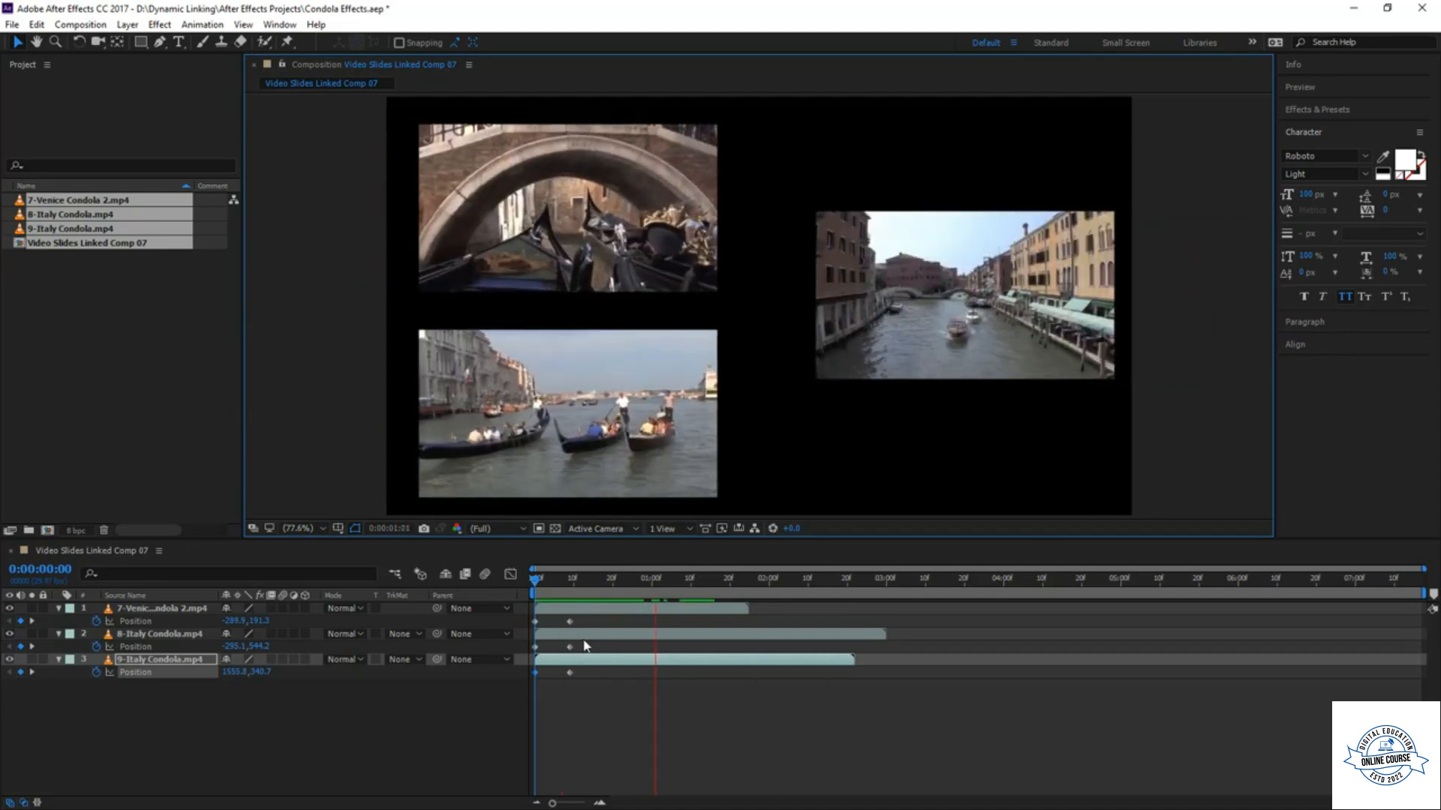
pyautogui.moveTo(586, 614); pyautogui.dragTo(556, 678)
pyautogui.press('space')
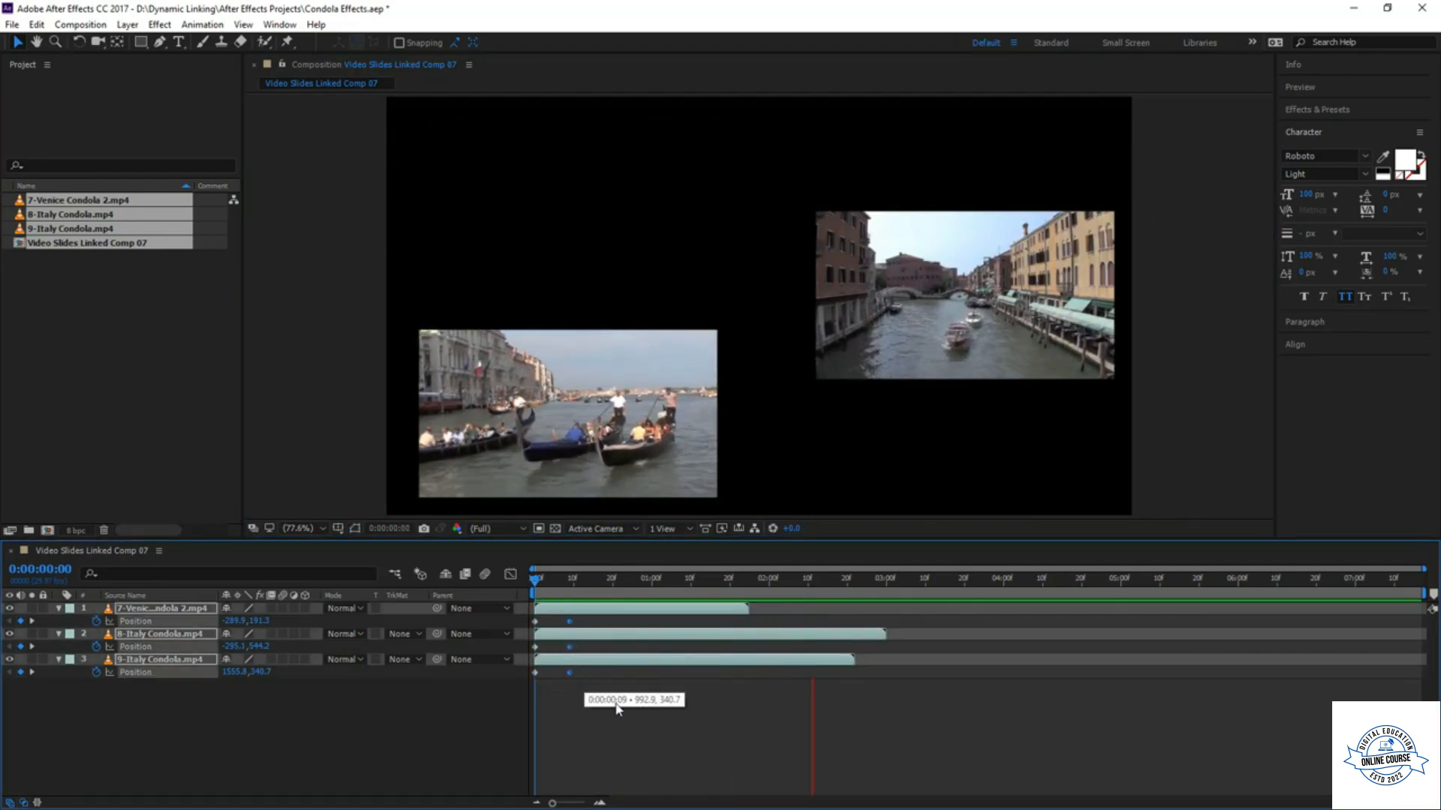
pyautogui.click(618, 708)
# - With the playhead at 0:00:00:22, find the Bevel Edges effect and apply it to the 9-Italy Condola.mp4 layer
pyautogui.moveTo(538, 580); pyautogui.dragTo(619, 609)
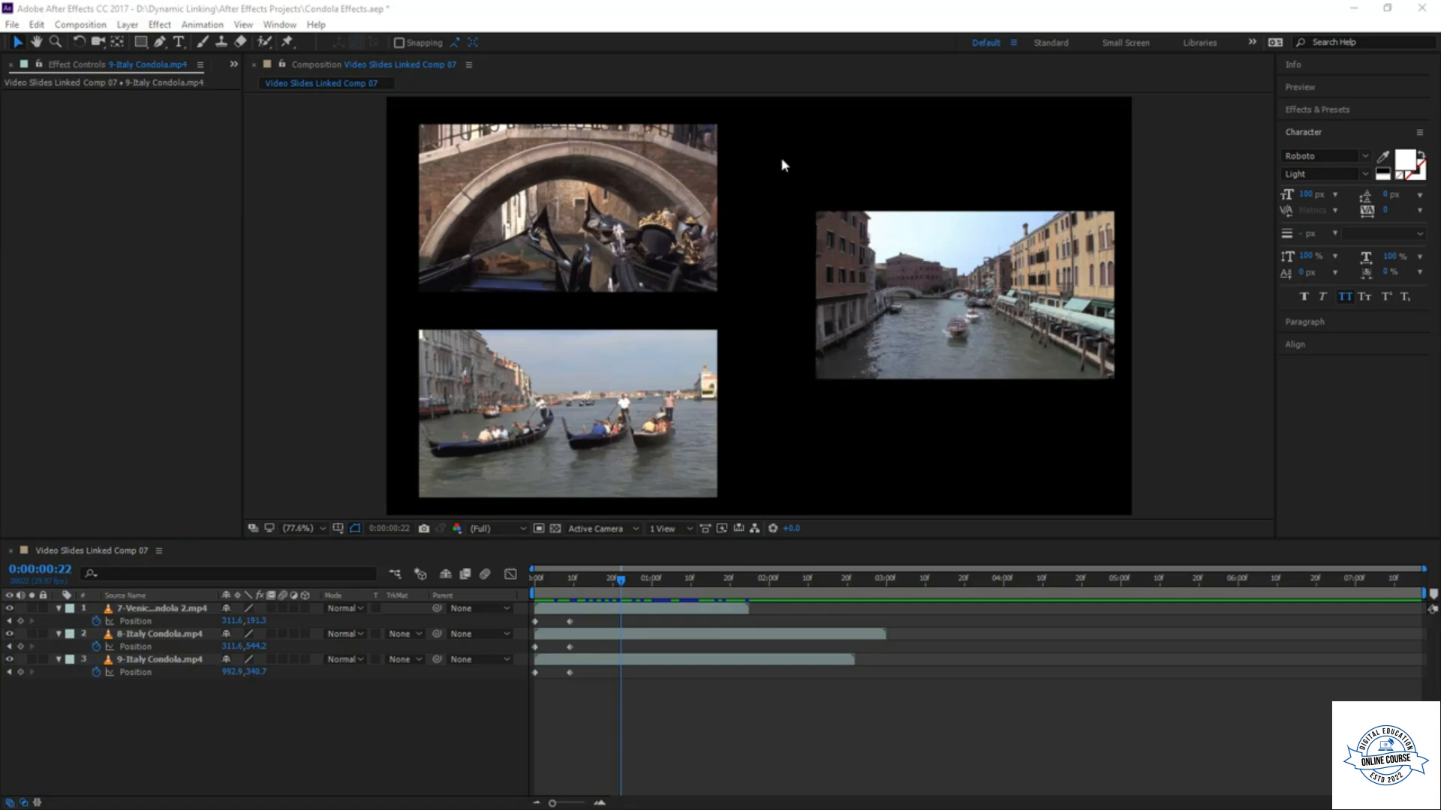
pyautogui.click(1335, 110)
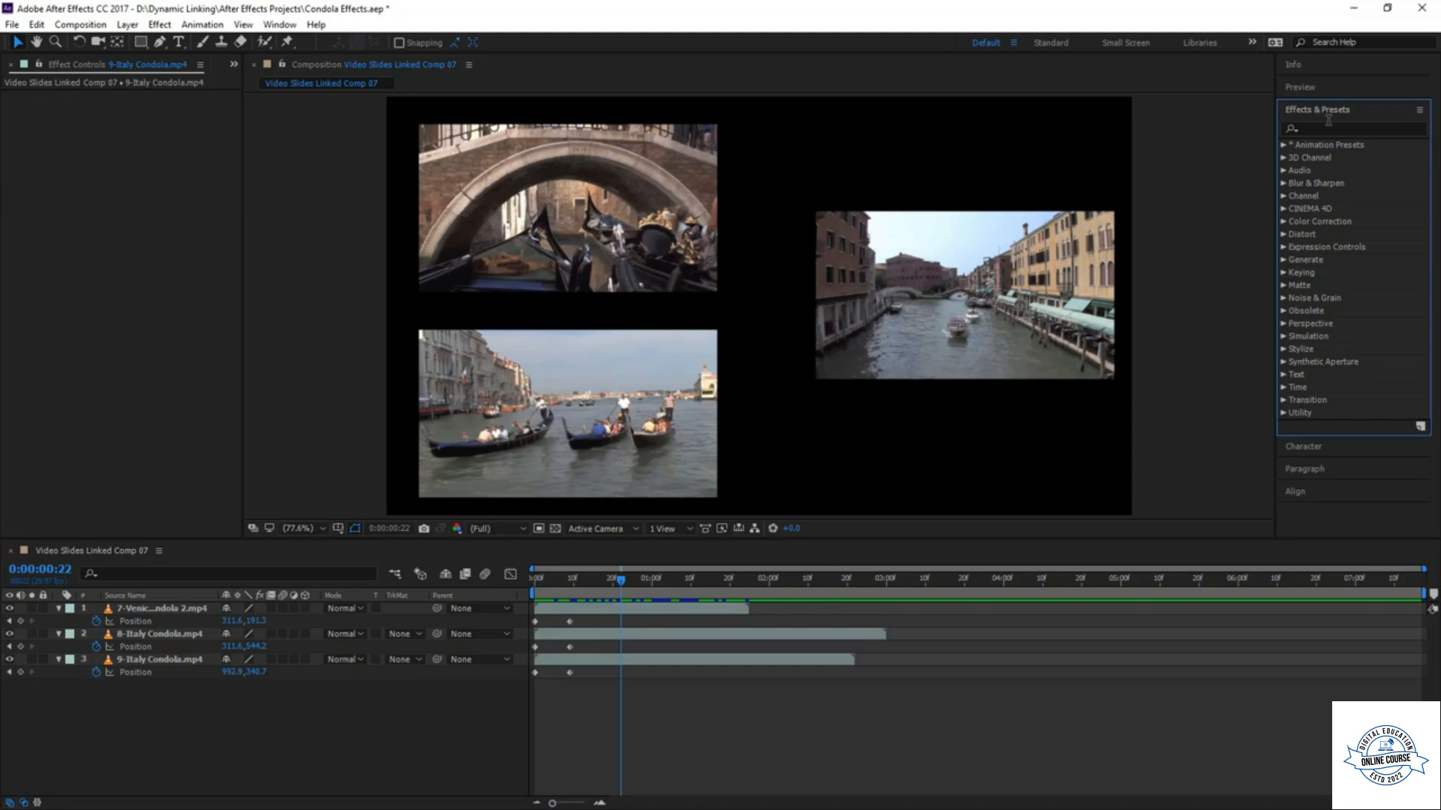
pyautogui.click(1327, 128)
pyautogui.write('bevel')
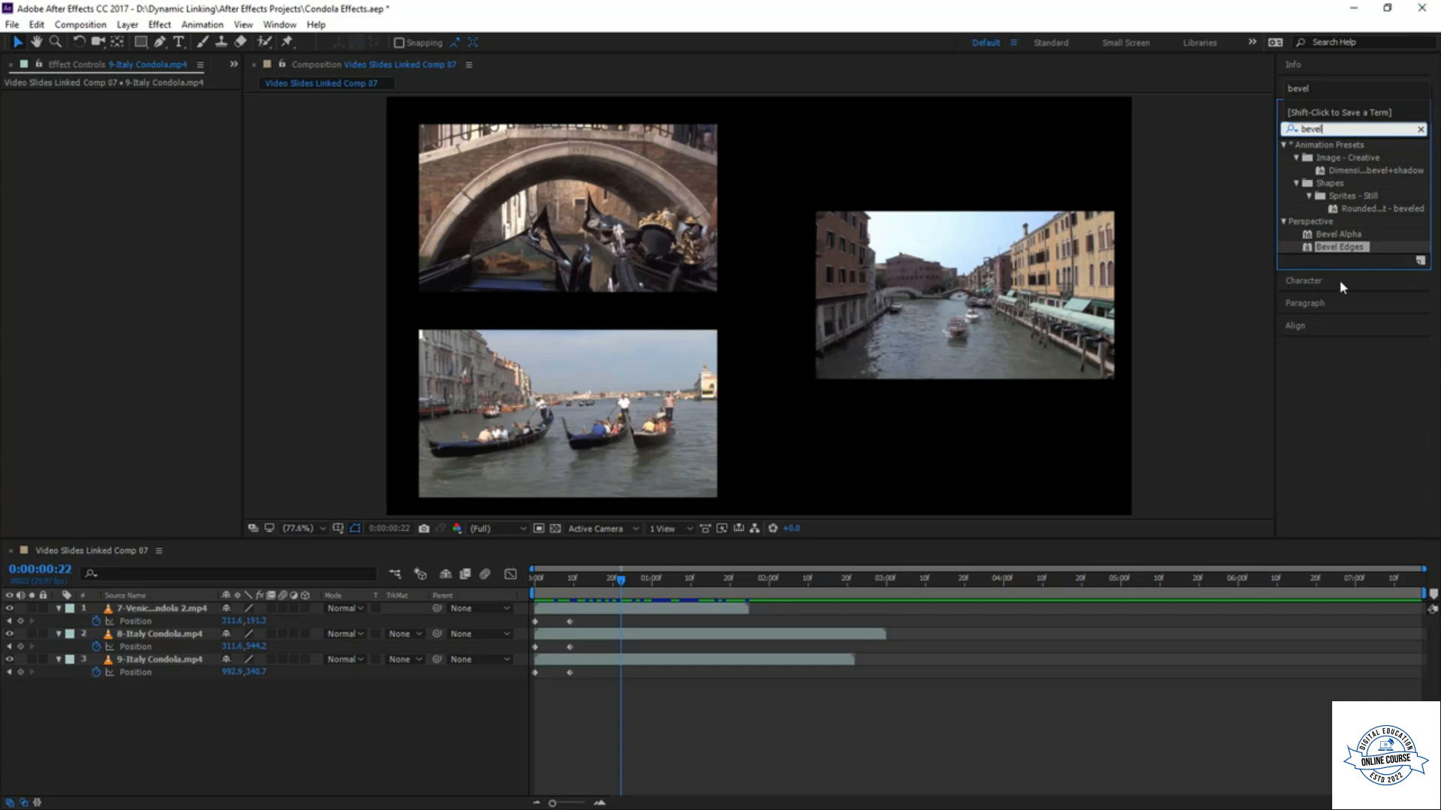
pyautogui.moveTo(1340, 242); pyautogui.dragTo(953, 335)
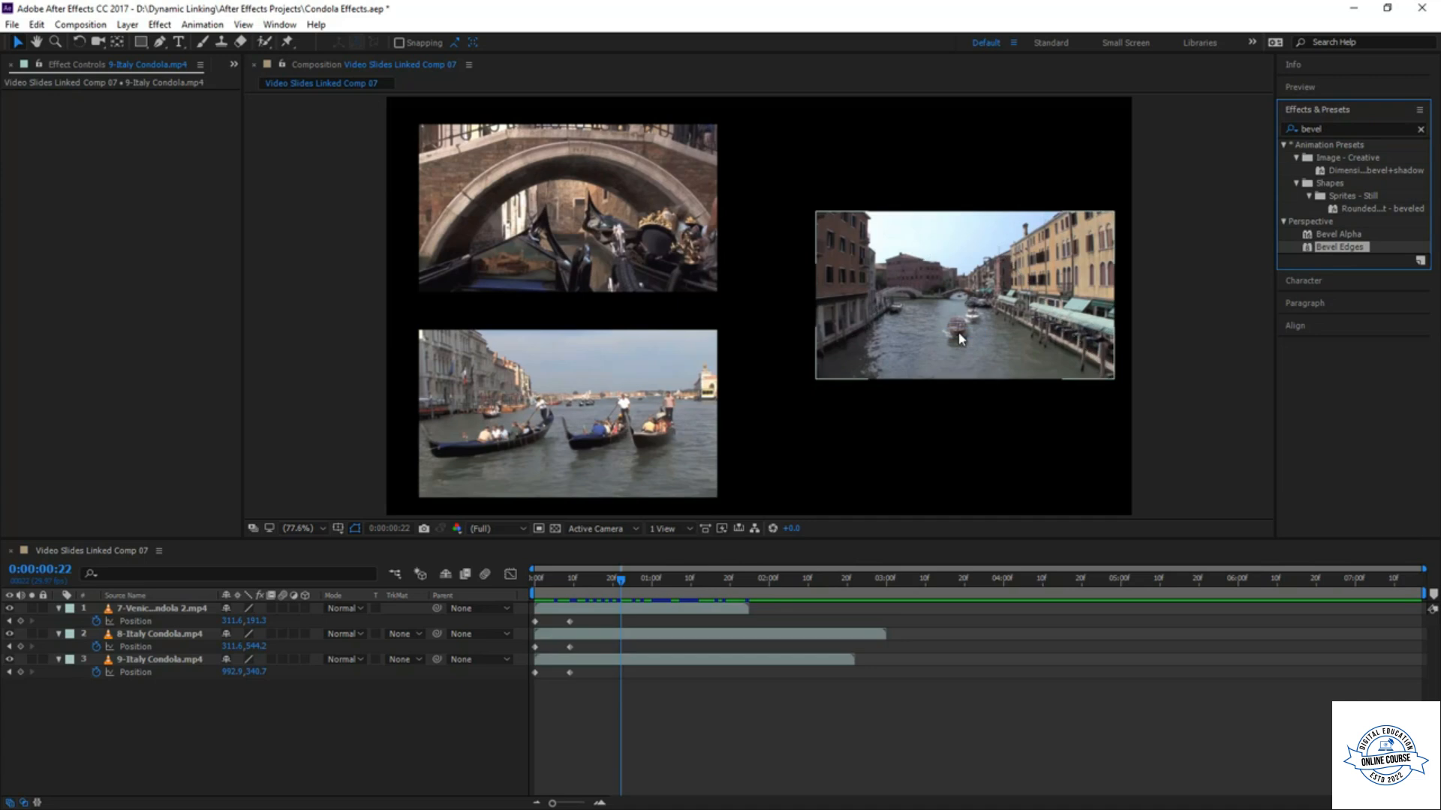
# - Copy the Bevel Edges effect from 9-Italy Condola.mp4 to the 7-Venice Condola 2 and 8-Italy Condola layers
pyautogui.moveTo(141, 112); pyautogui.dragTo(100, 111)
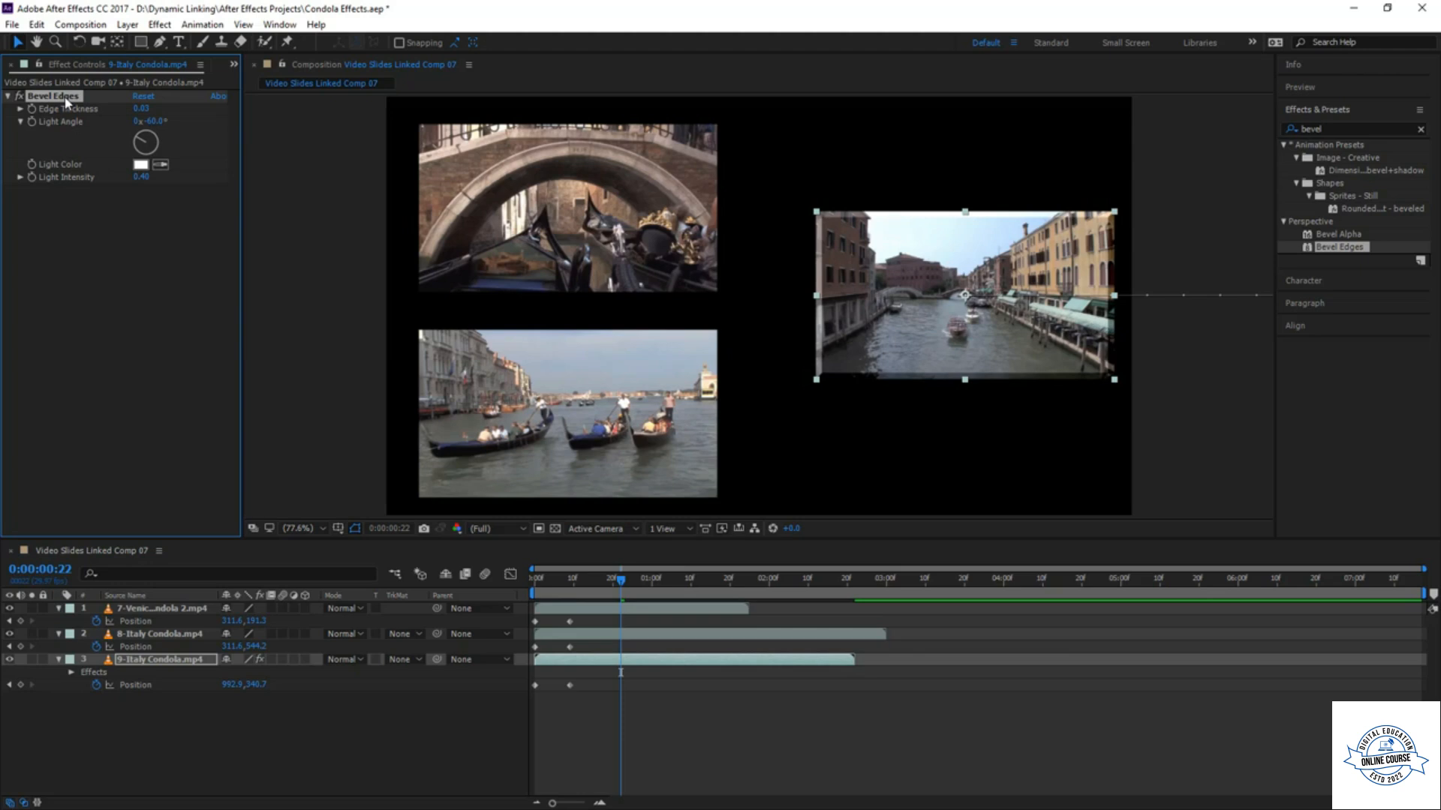
pyautogui.click(176, 634)
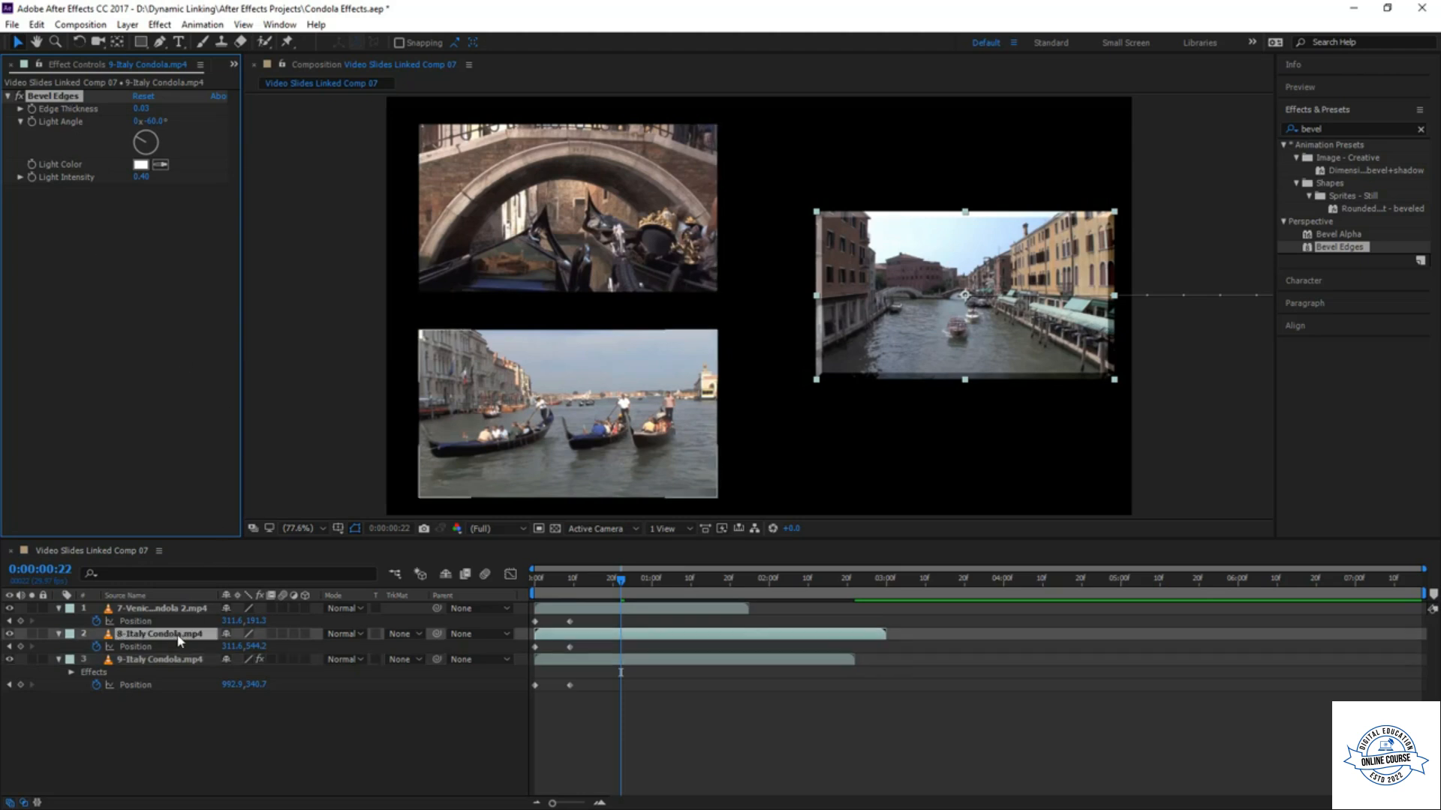
pyautogui.keyDown('shift'); pyautogui.click(181, 610); pyautogui.keyUp('shift')
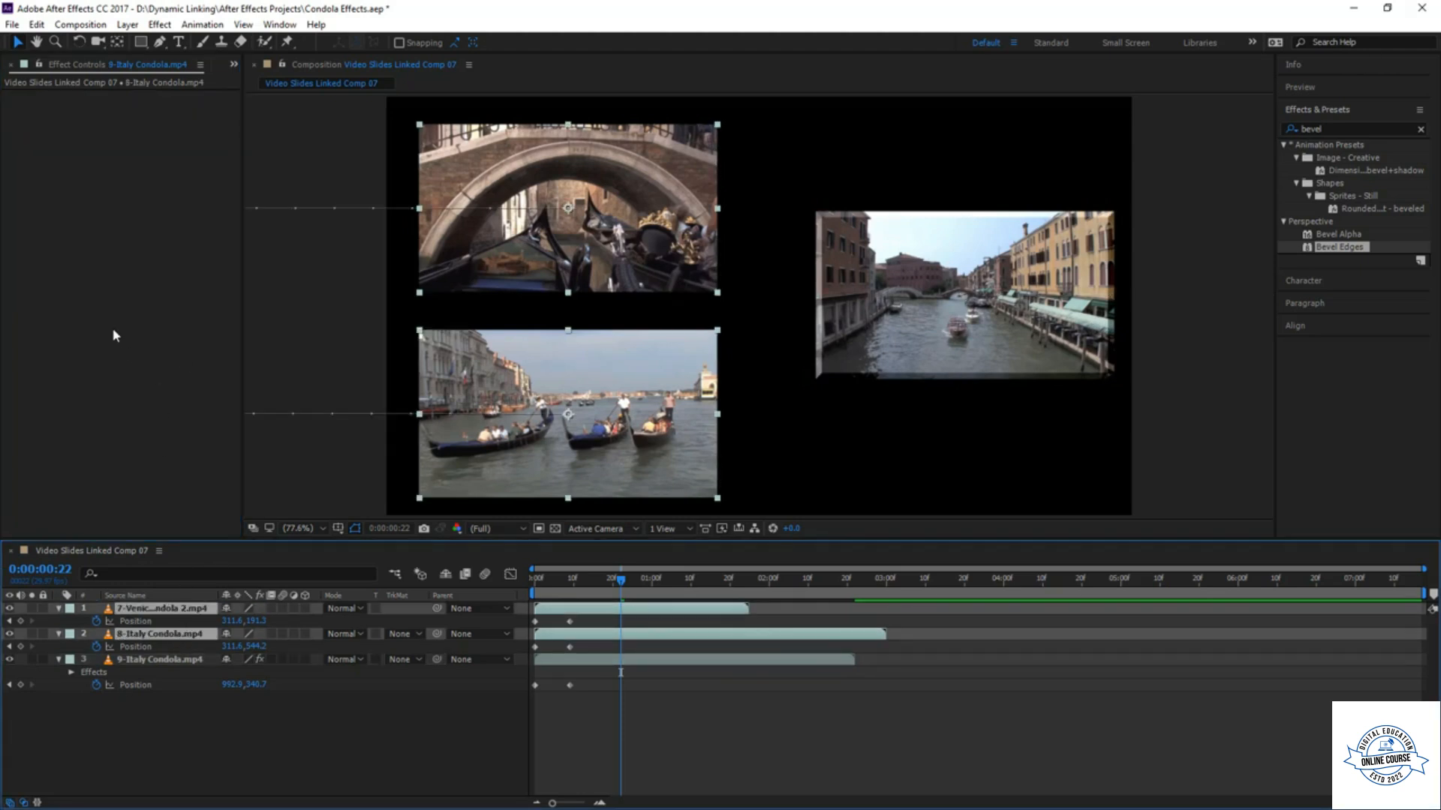
pyautogui.click(105, 255)
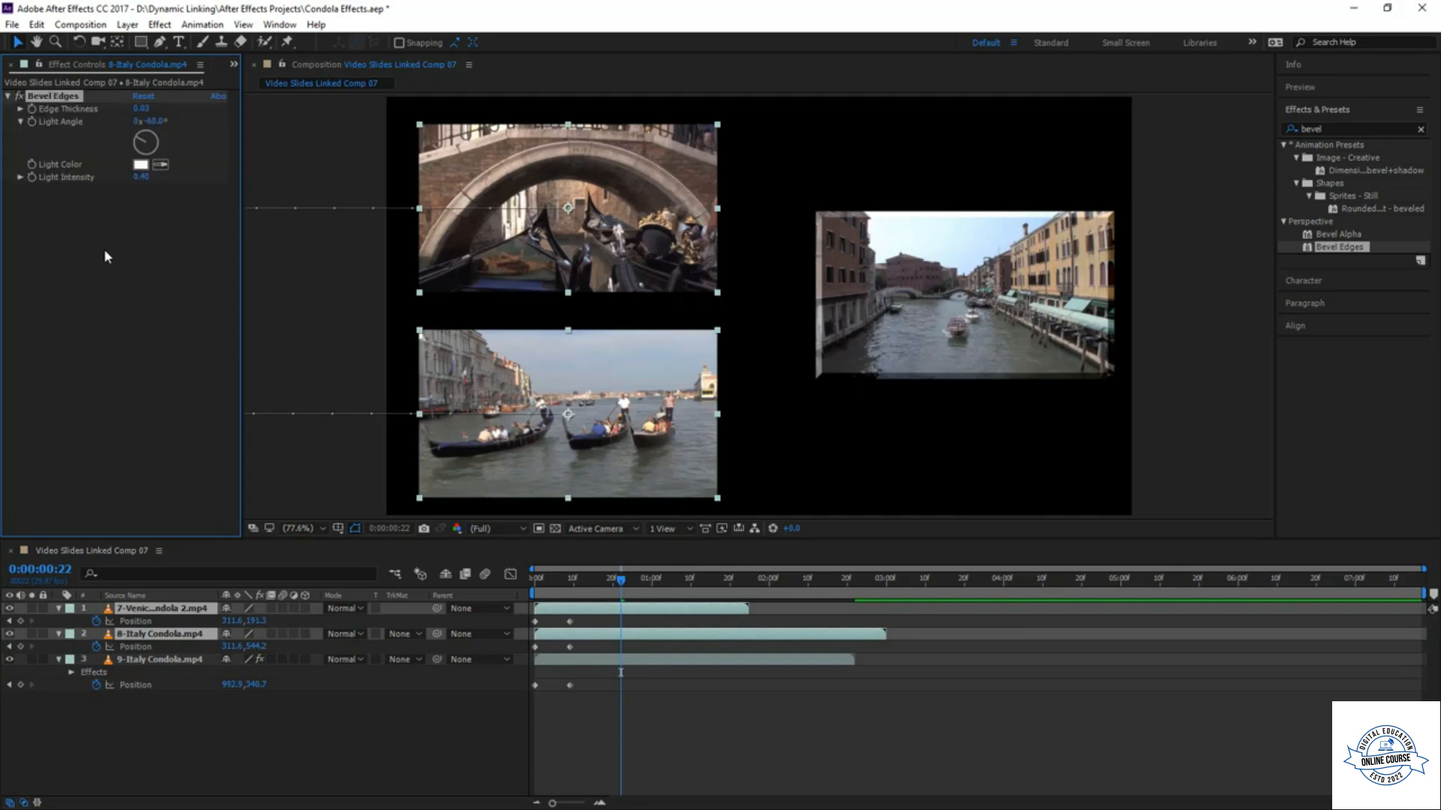
# - Play the composition from the start and scrub through it to review the beveled videos sliding in
pyautogui.moveTo(620, 582); pyautogui.dragTo(507, 605)
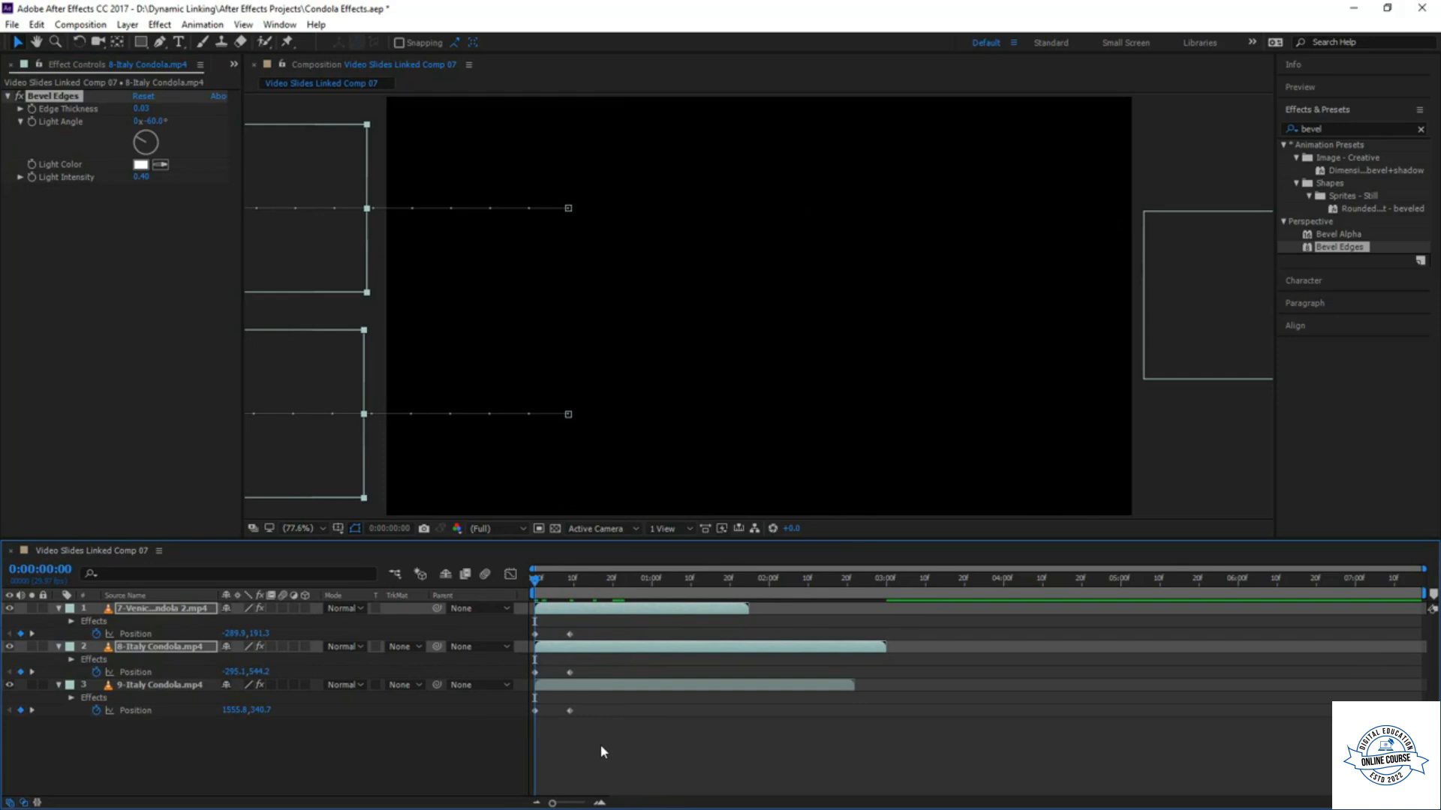
pyautogui.press('space')
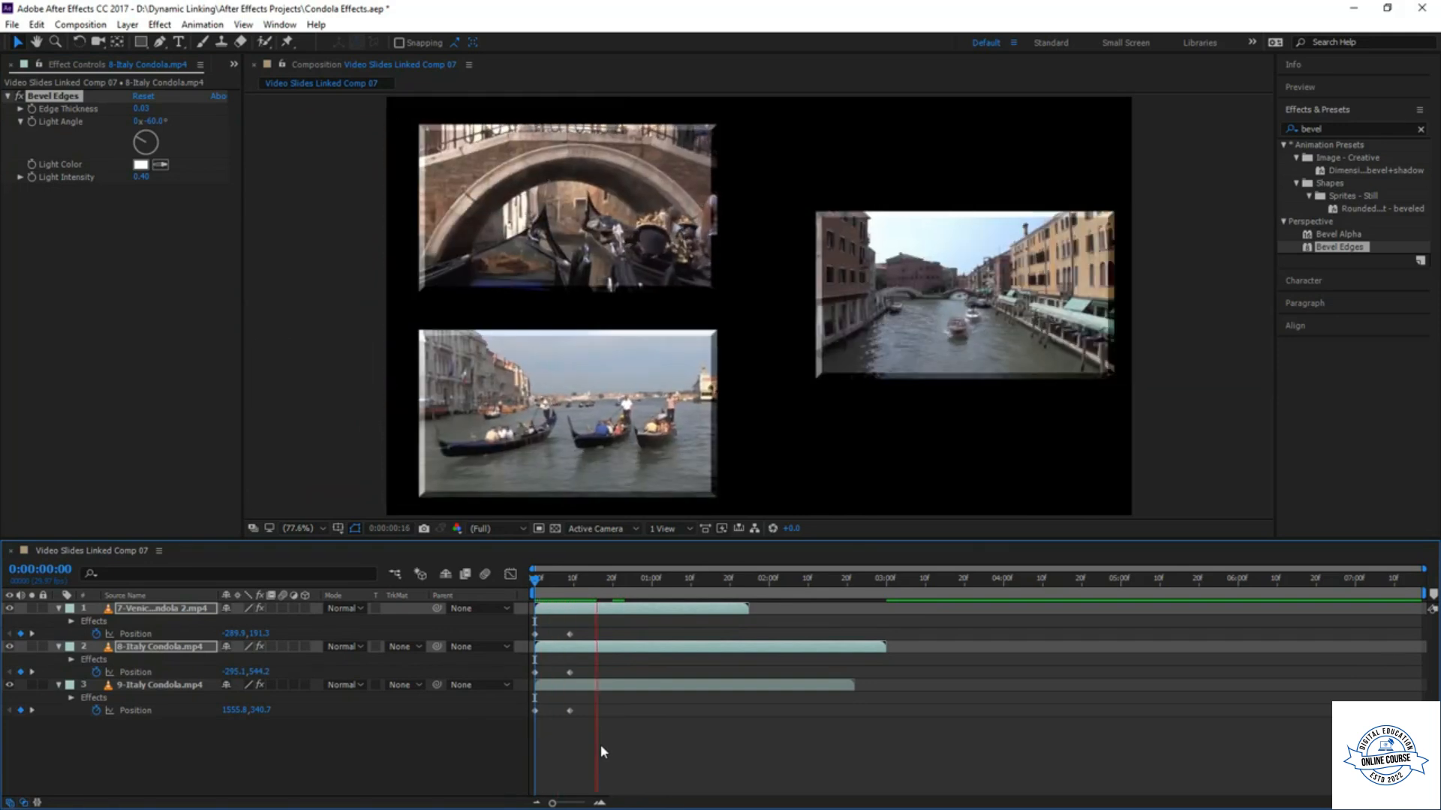
pyautogui.press('space')
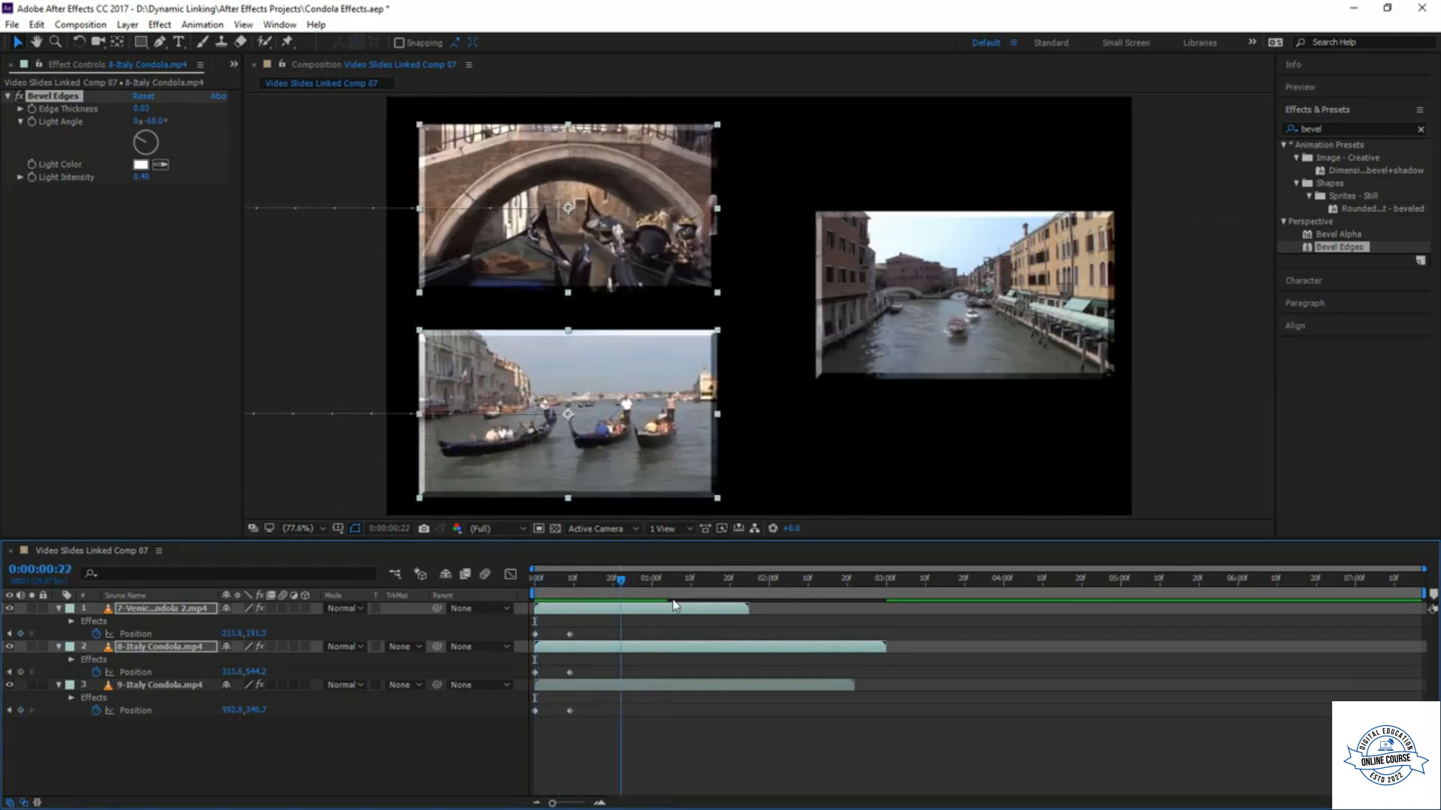
pyautogui.moveTo(683, 606); pyautogui.dragTo(604, 609)
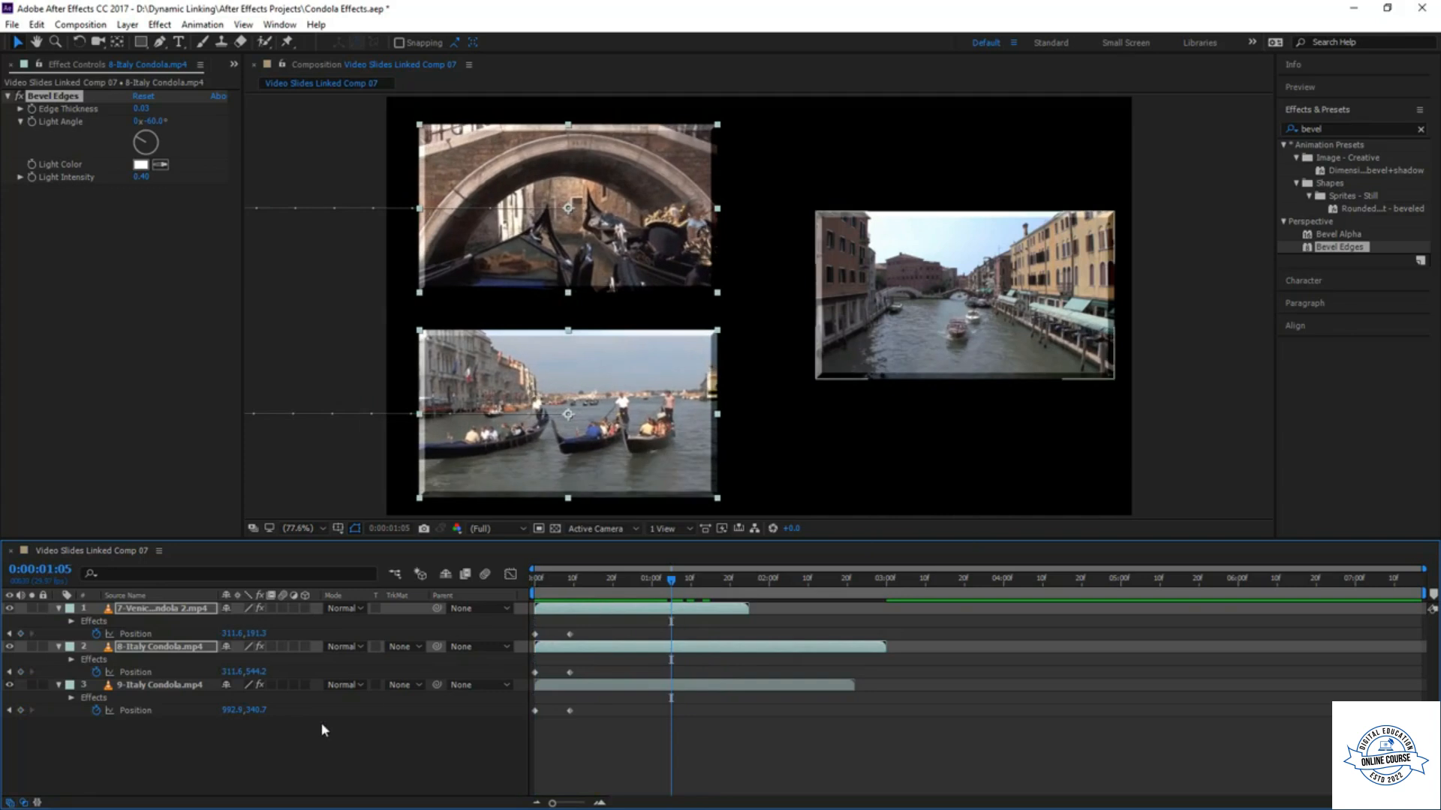
# - Show the layers' in, out, duration and stretch values and time-stretch 7-Venice Condola 2.mp4 to a duration of 0:00:03:00
pyautogui.click(36, 803)
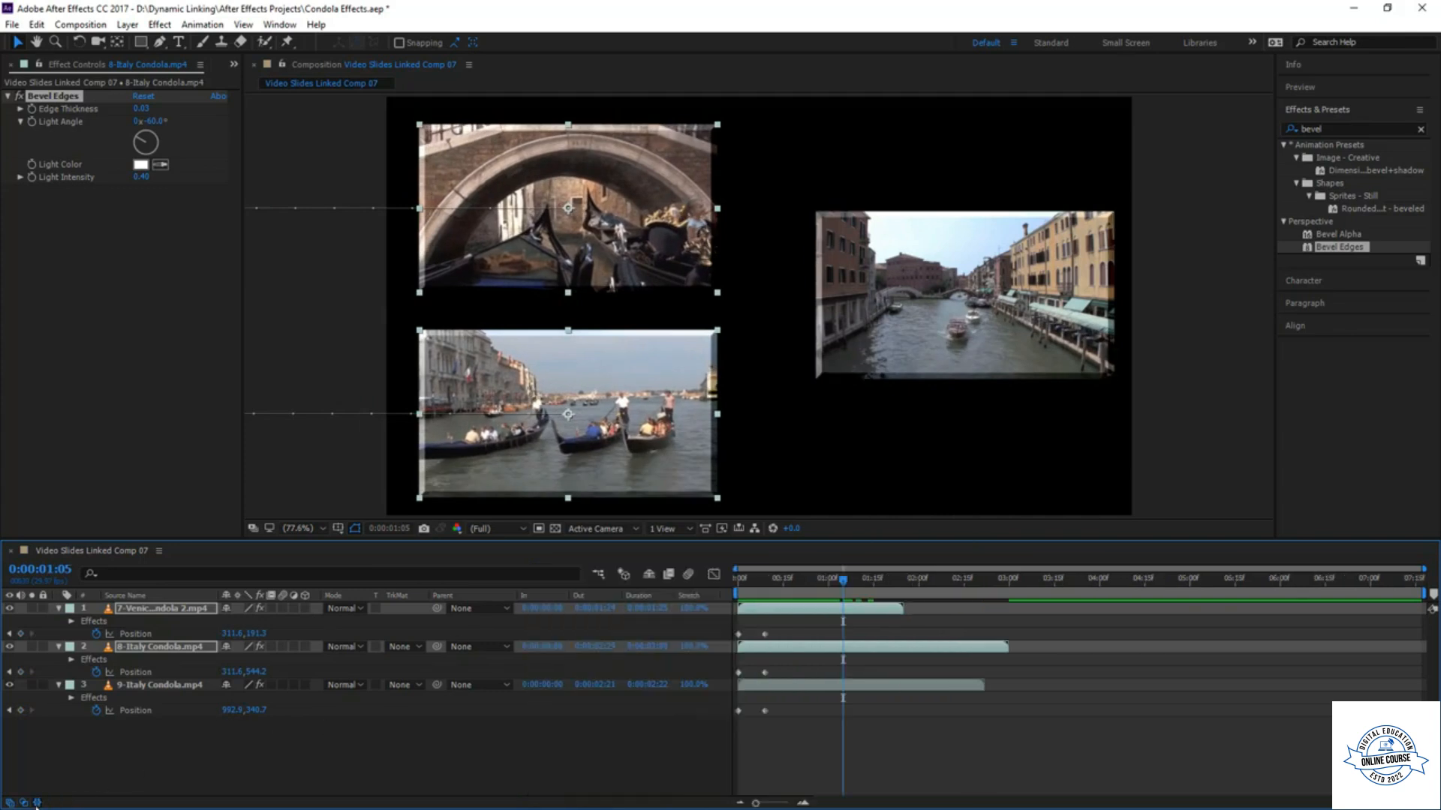
pyautogui.click(679, 624)
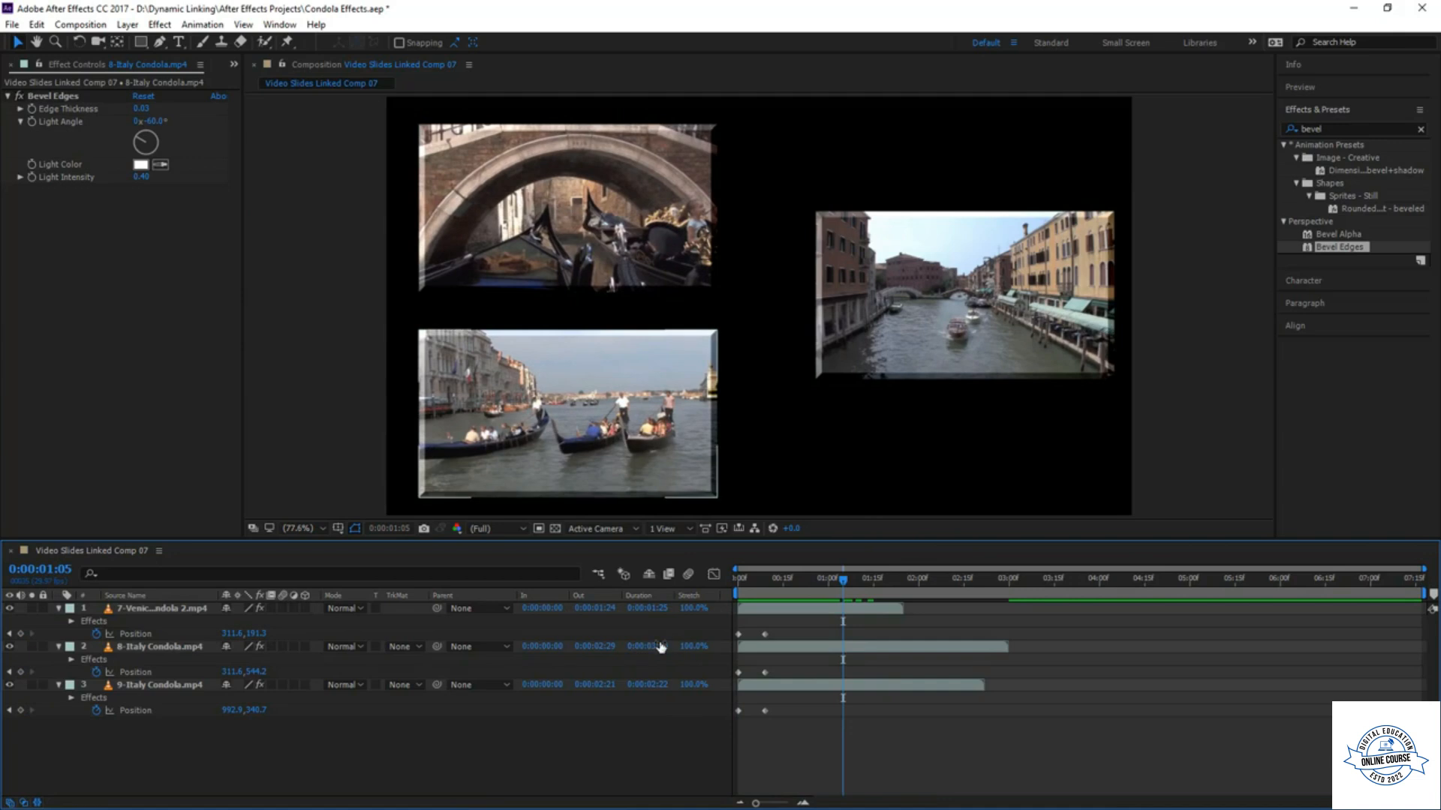
pyautogui.click(197, 649)
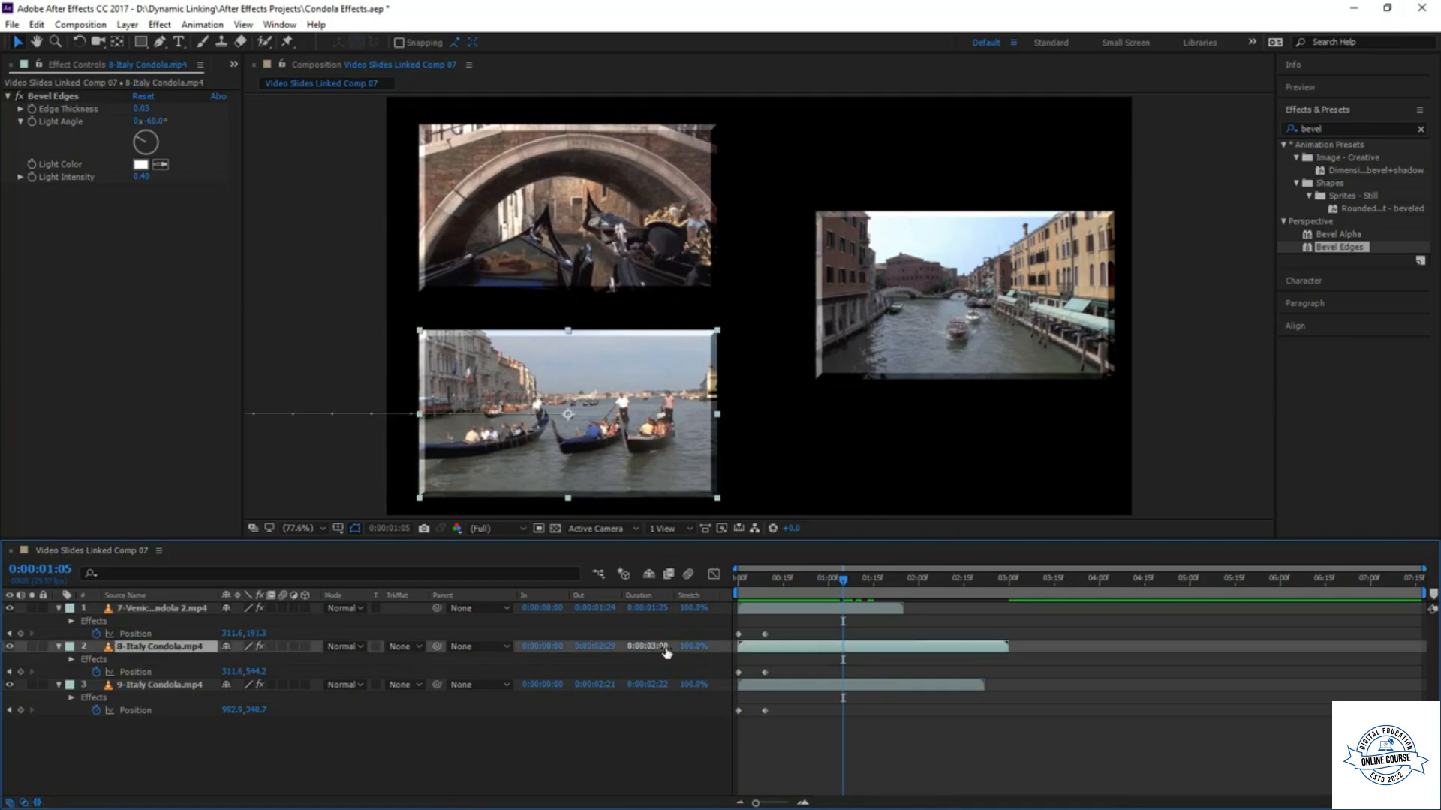
pyautogui.click(658, 608)
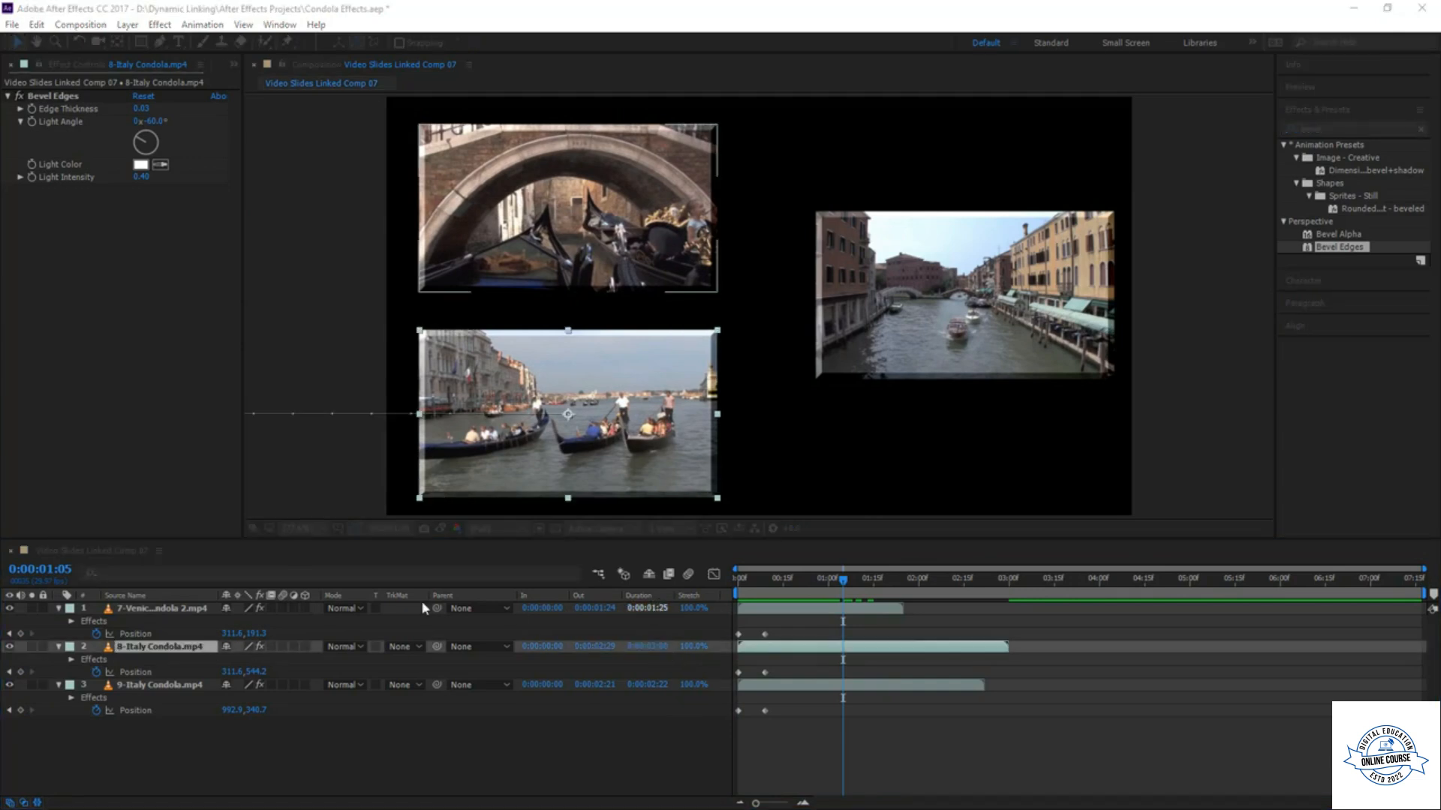
pyautogui.moveTo(666, 283); pyautogui.dragTo(713, 261)
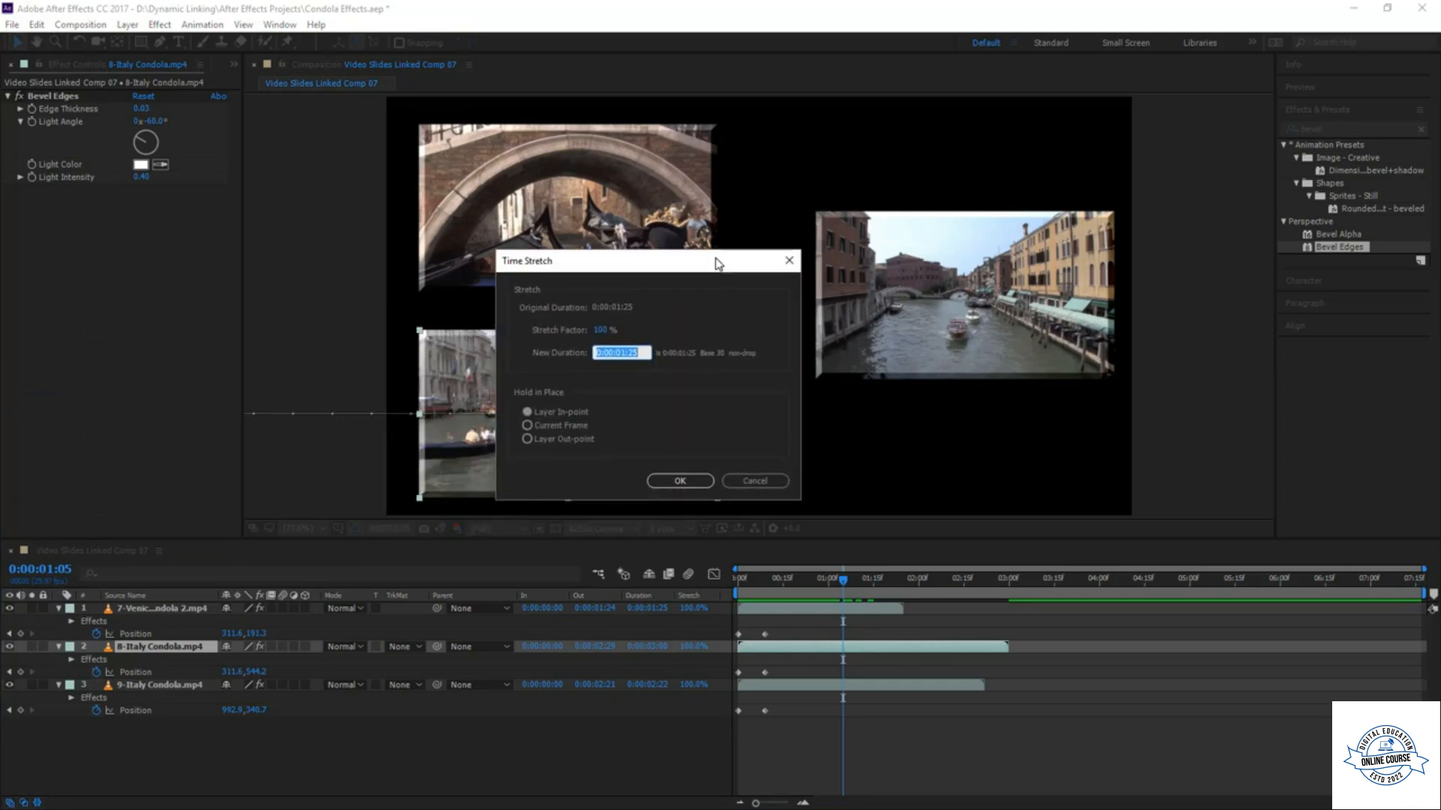
pyautogui.write('300')
pyautogui.click(672, 484)
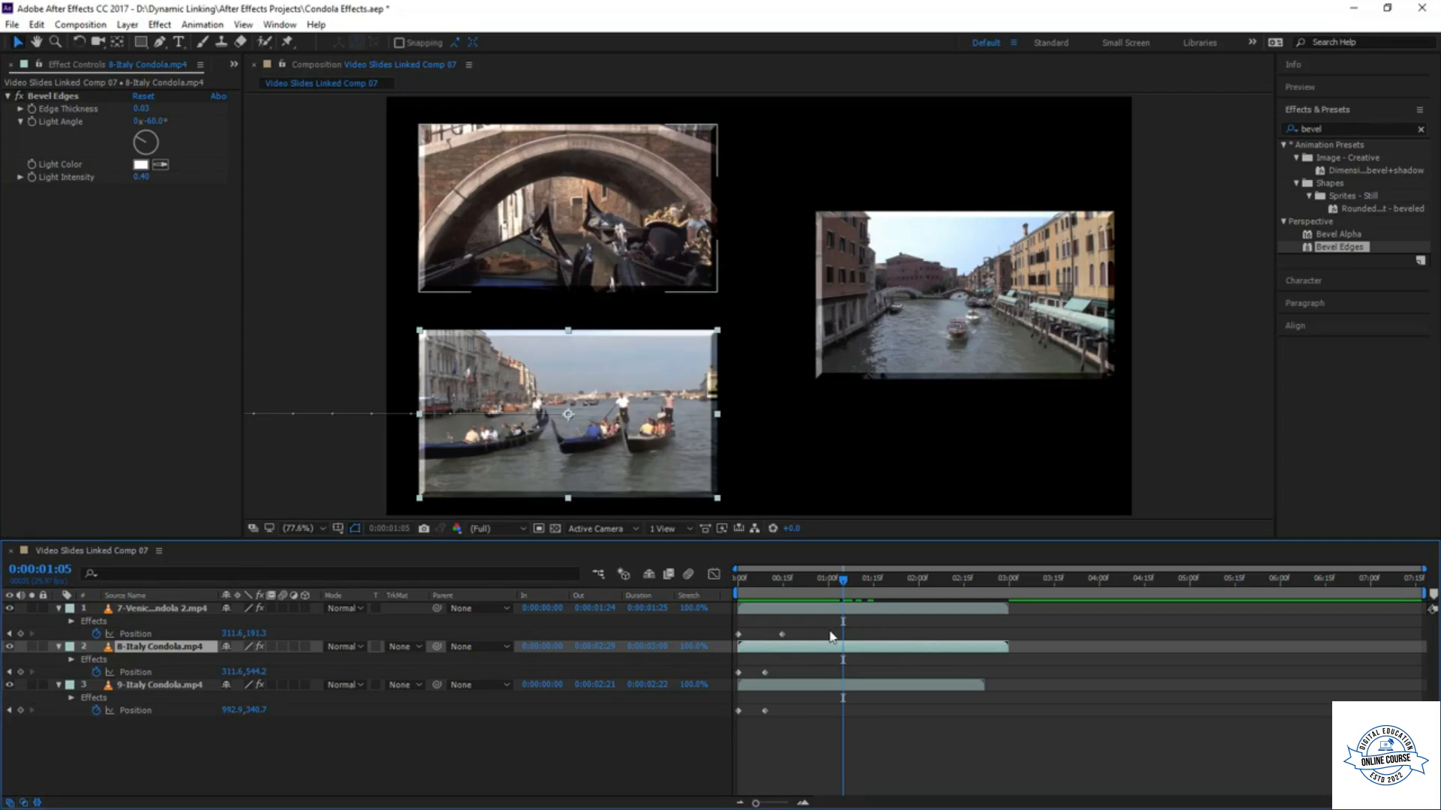
# - Time-stretch the 9-Italy Condola.mp4 layer to a new duration of 0:00:03:00 and deselect it
pyautogui.click(883, 689)
pyautogui.click(657, 685)
pyautogui.write('300')
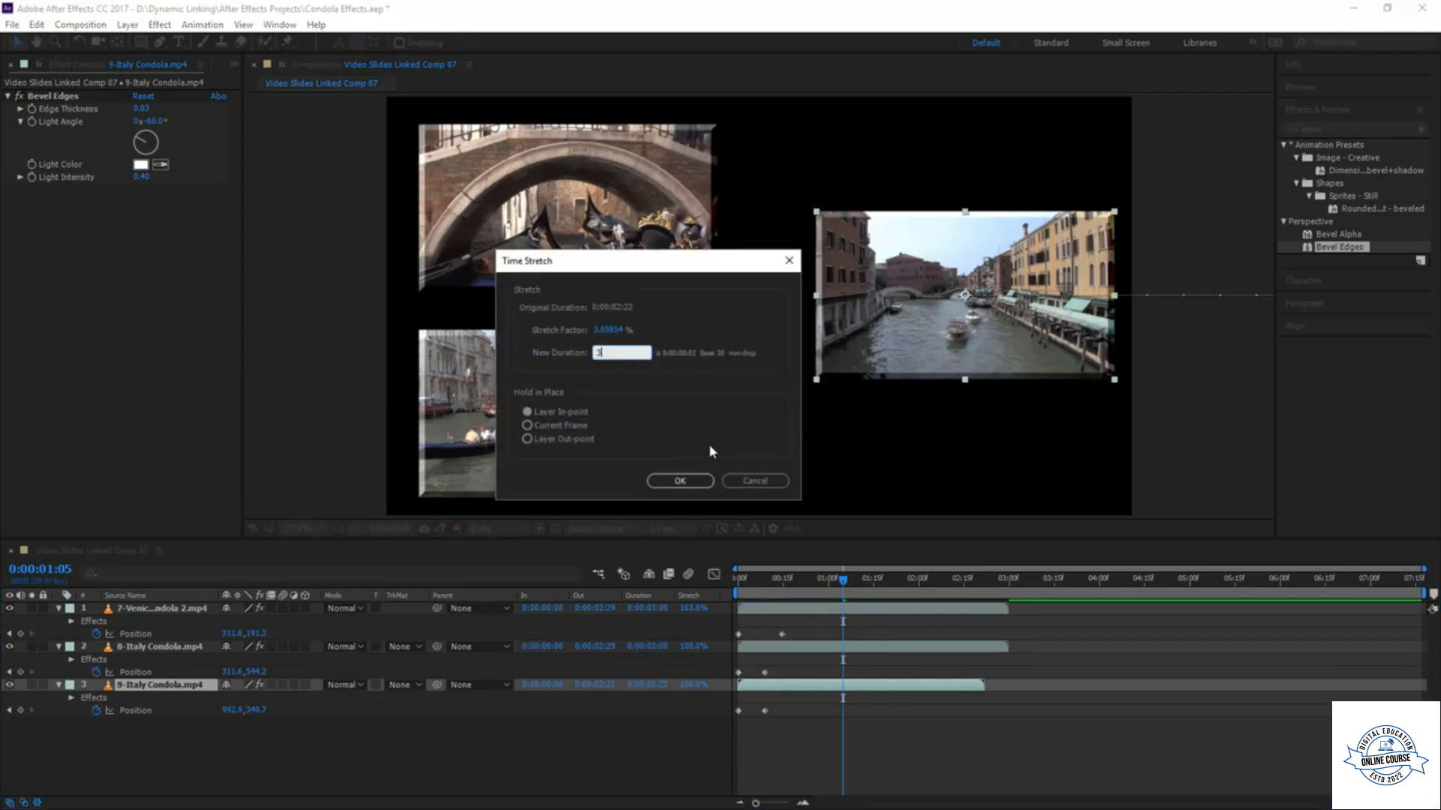
pyautogui.press('Return')
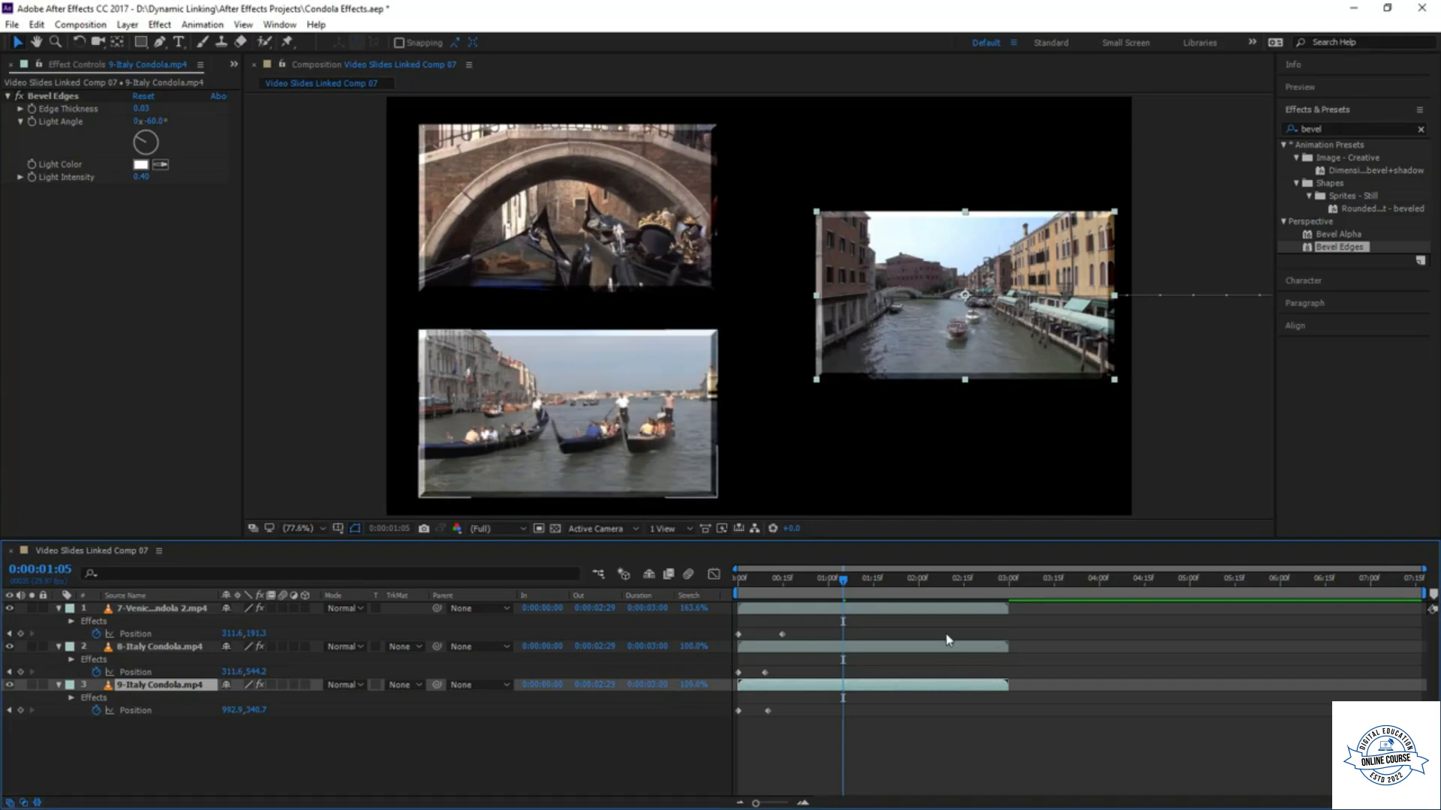
pyautogui.click(910, 746)
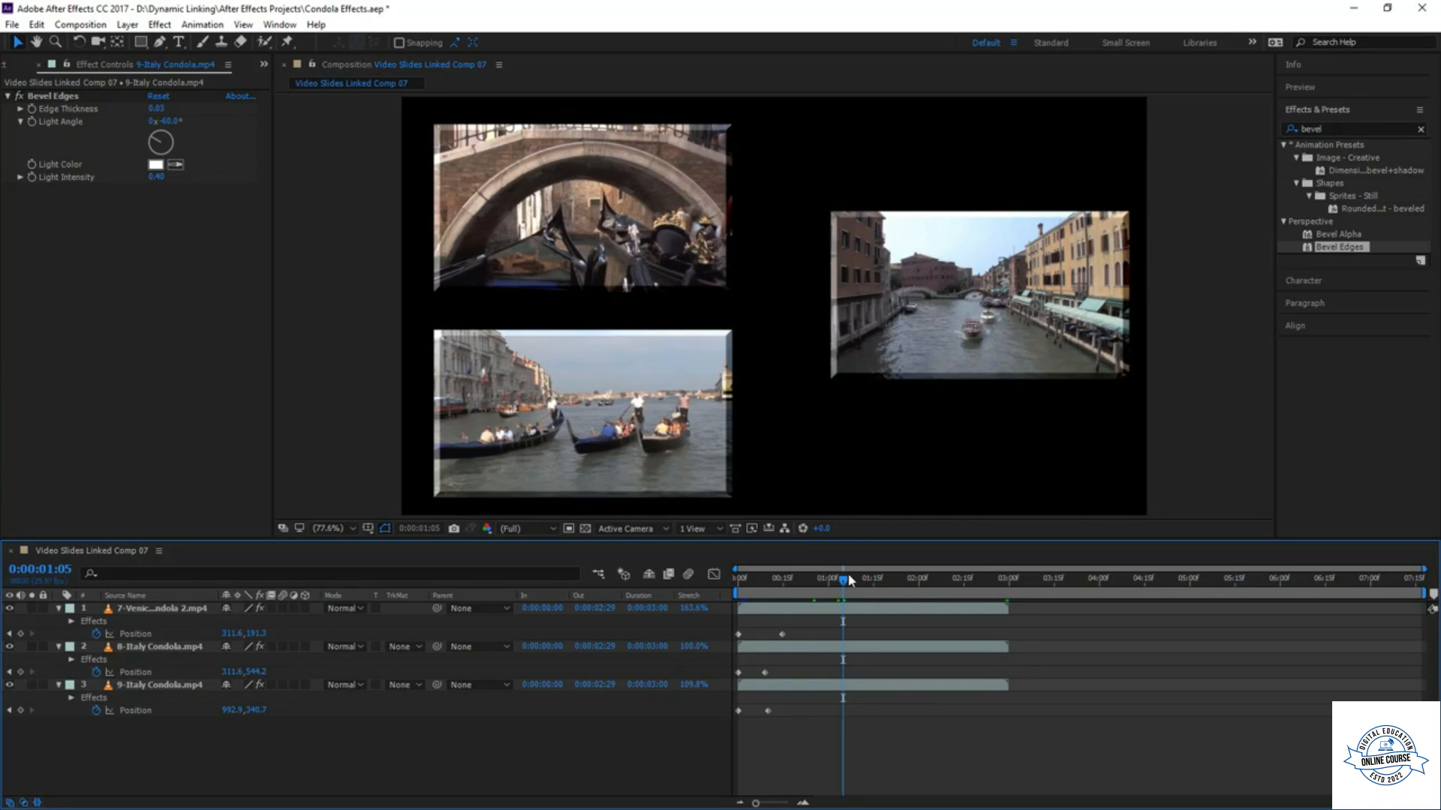
# - Scrub through the composition and play it from 0:00:00:00 to check the stretched clips
pyautogui.moveTo(842, 584); pyautogui.dragTo(958, 600)
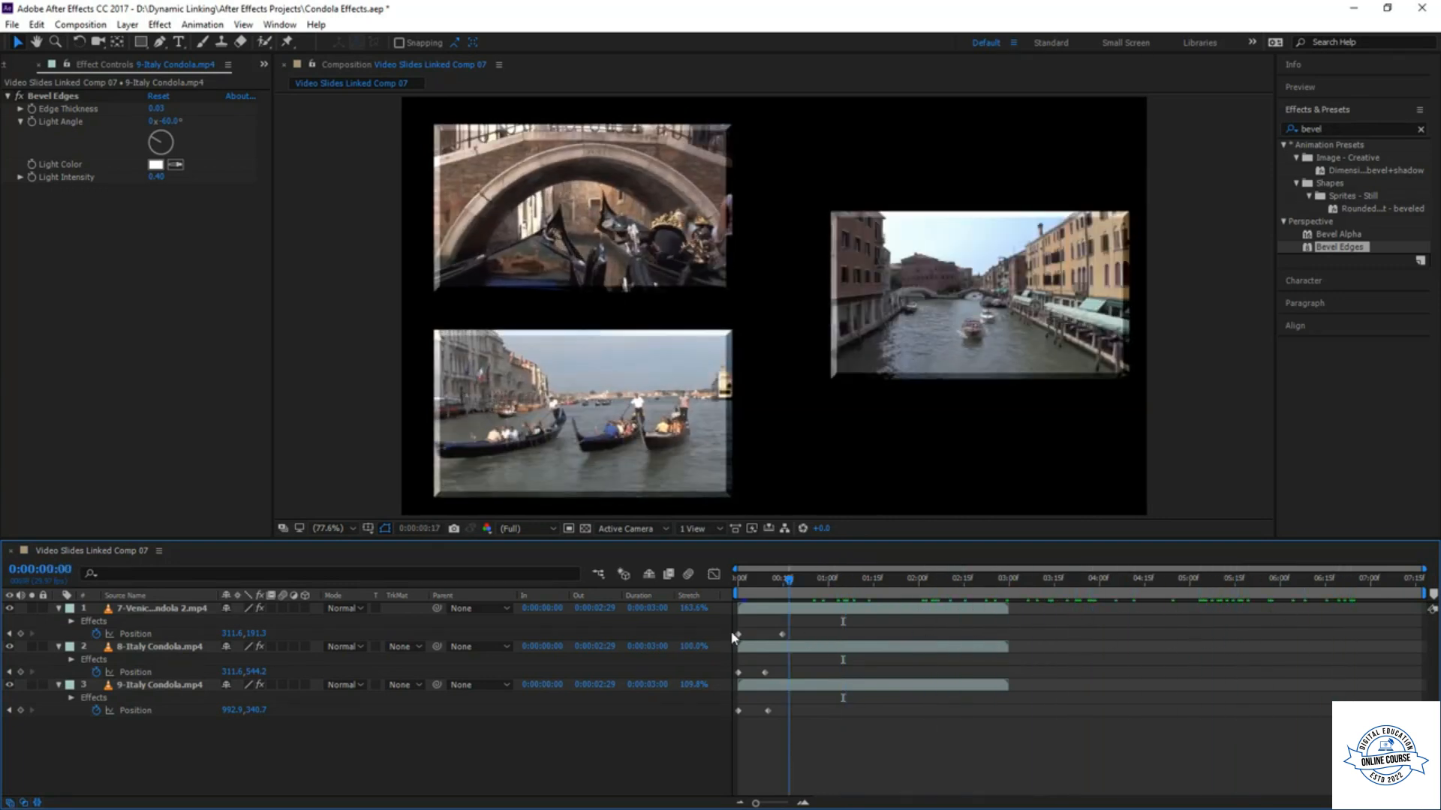
pyautogui.press('Home')
pyautogui.press('space')
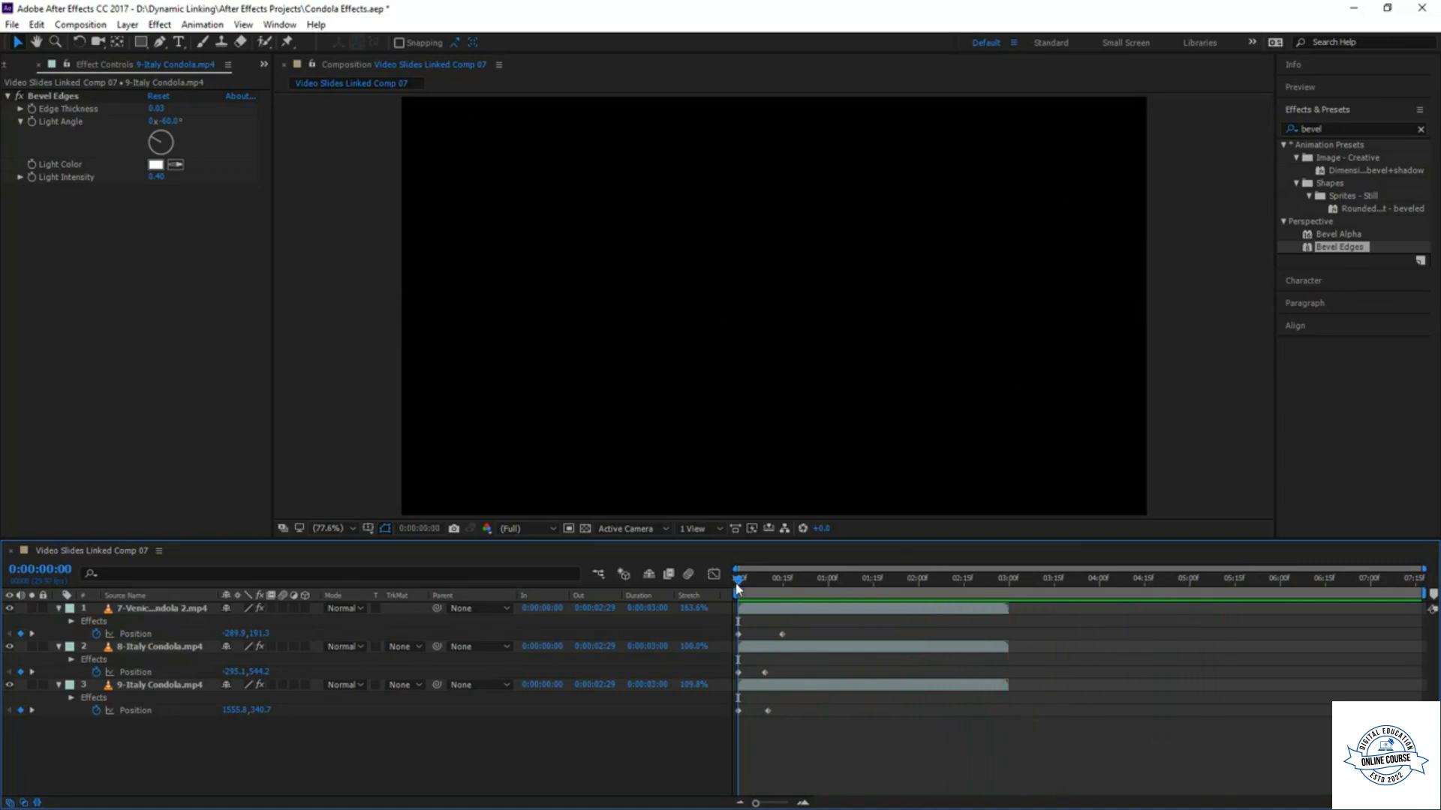
# - Switch to Premiere Pro and play and scrub the Italy Video Slide Show sequence through the linked condola composition
pyautogui.click(1386, 8)
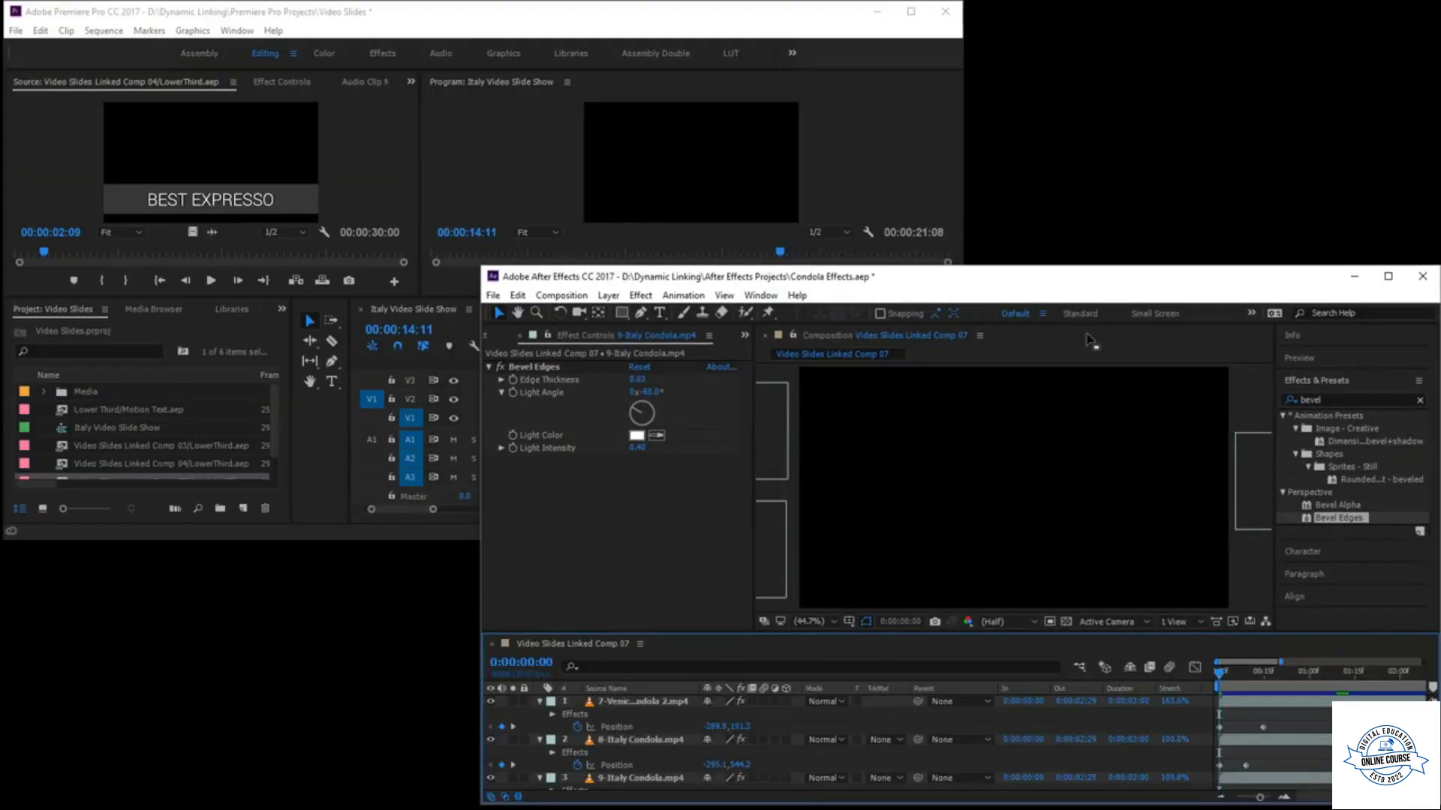
pyautogui.click(855, 128)
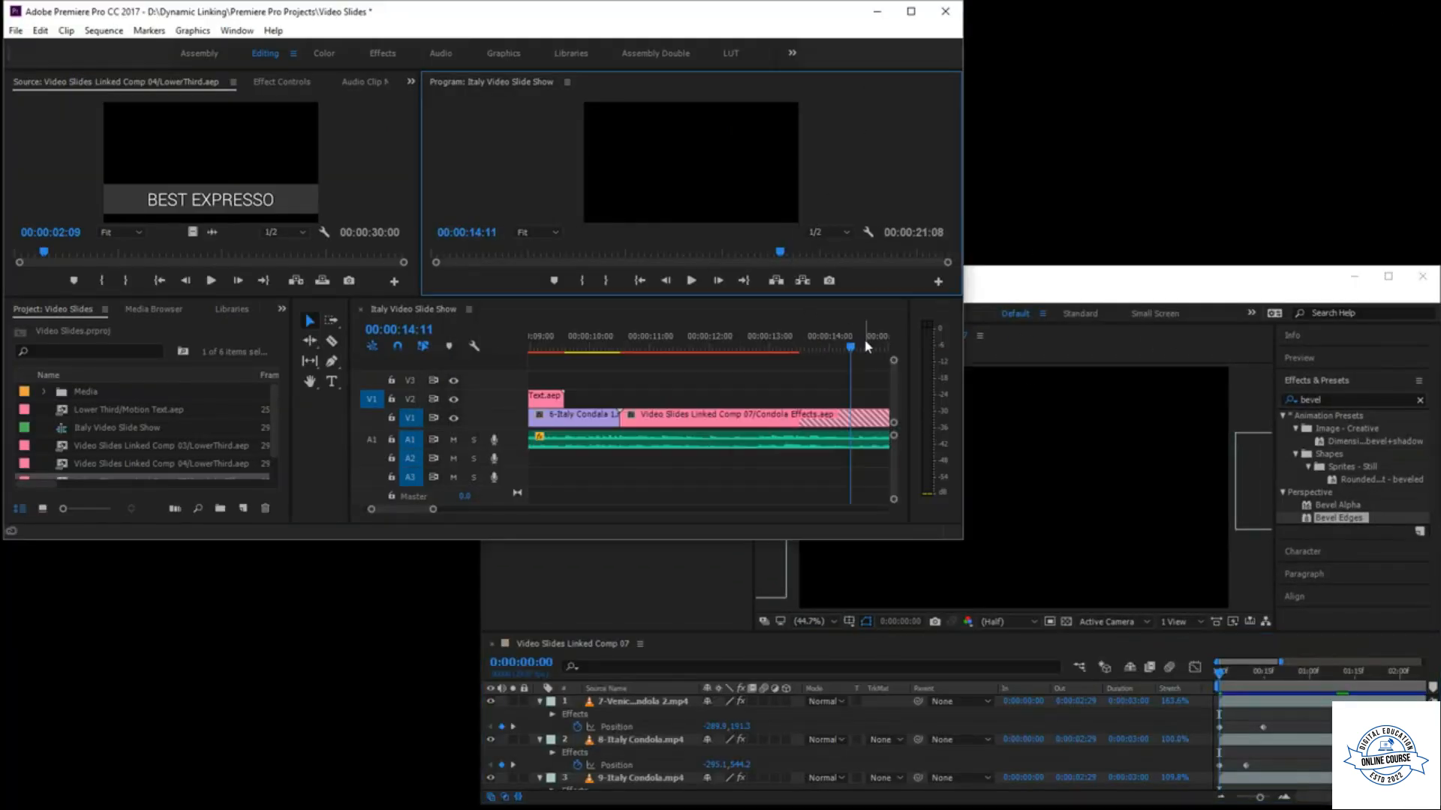
pyautogui.moveTo(850, 351); pyautogui.dragTo(588, 351)
pyautogui.press('-')
pyautogui.press('-')
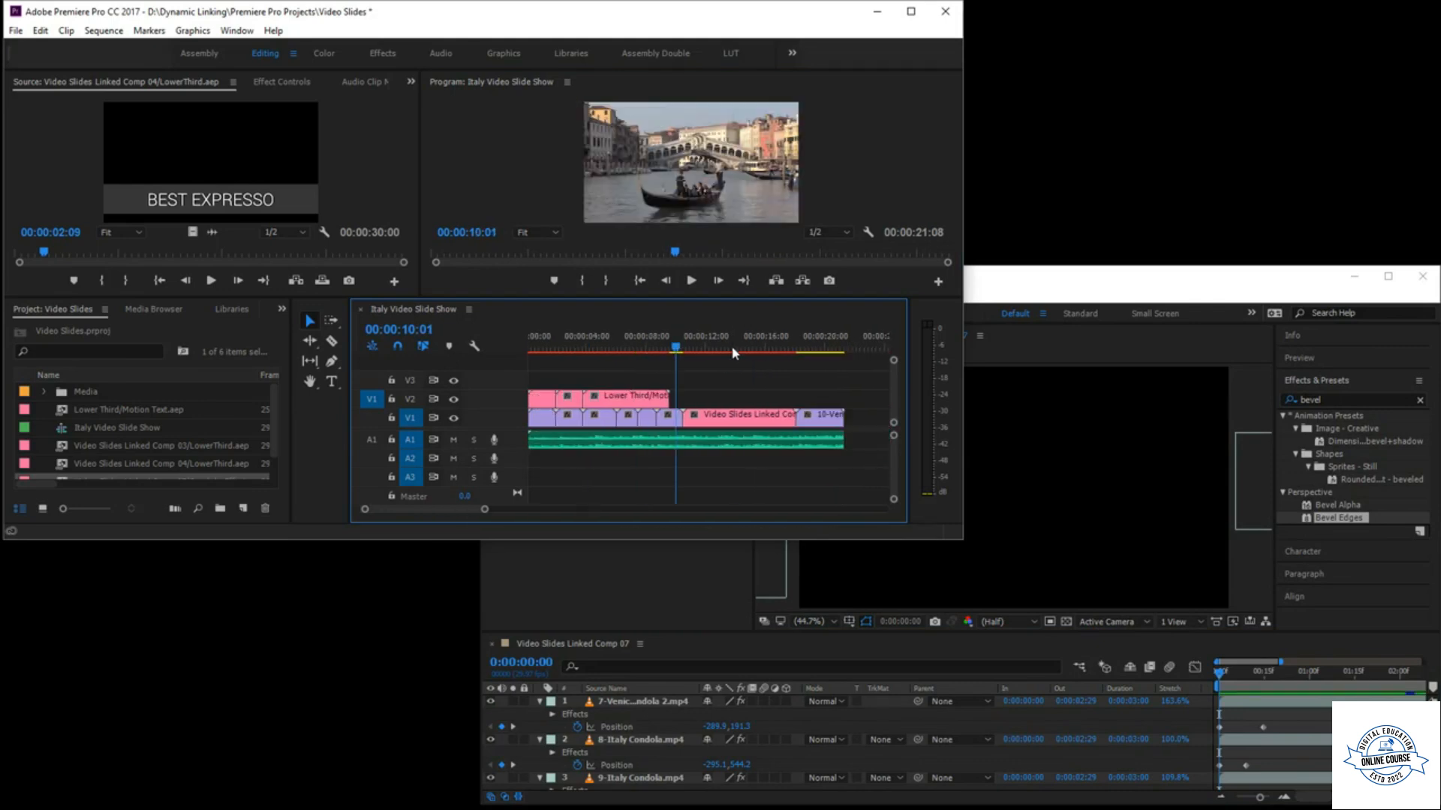
pyautogui.press('space')
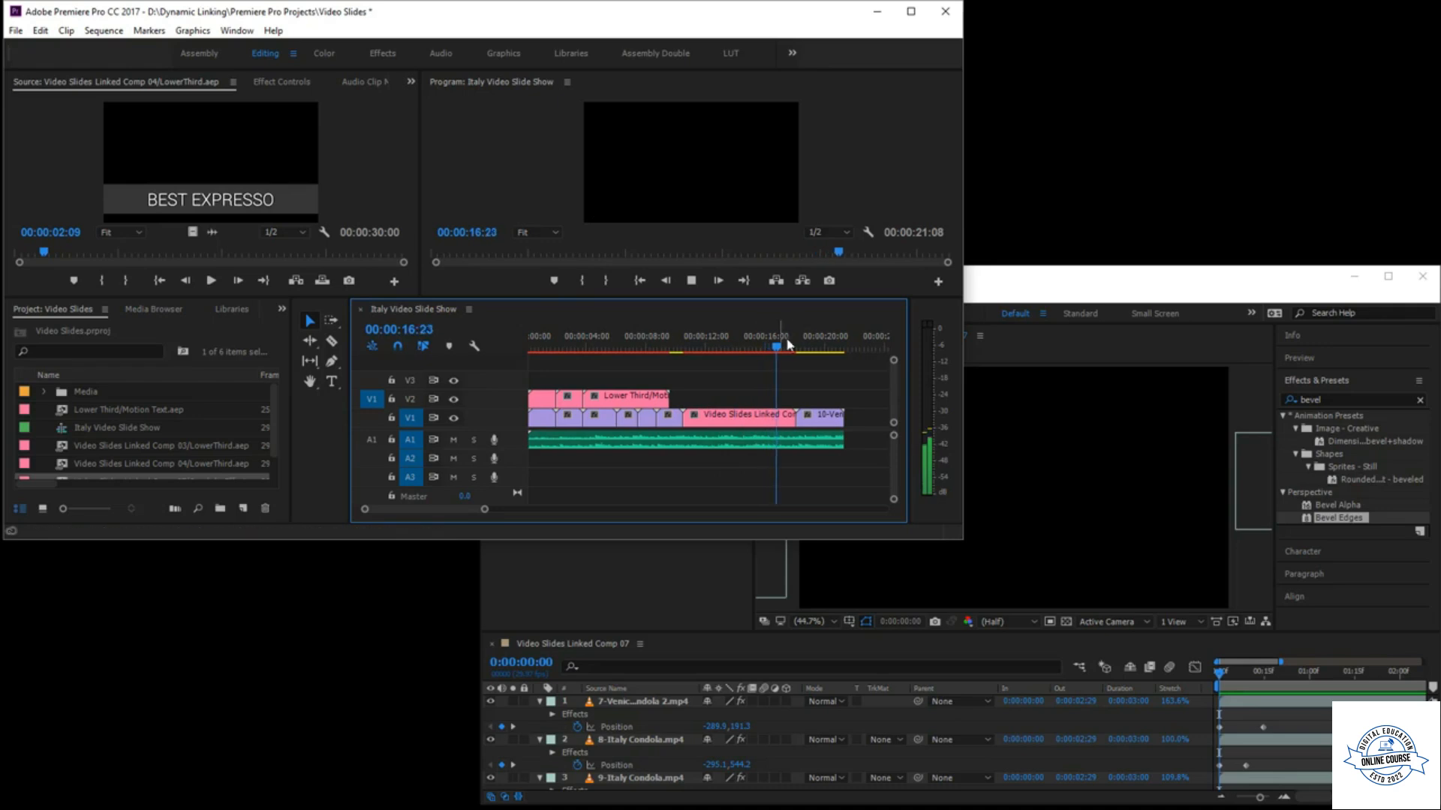
pyautogui.moveTo(788, 350); pyautogui.dragTo(707, 347)
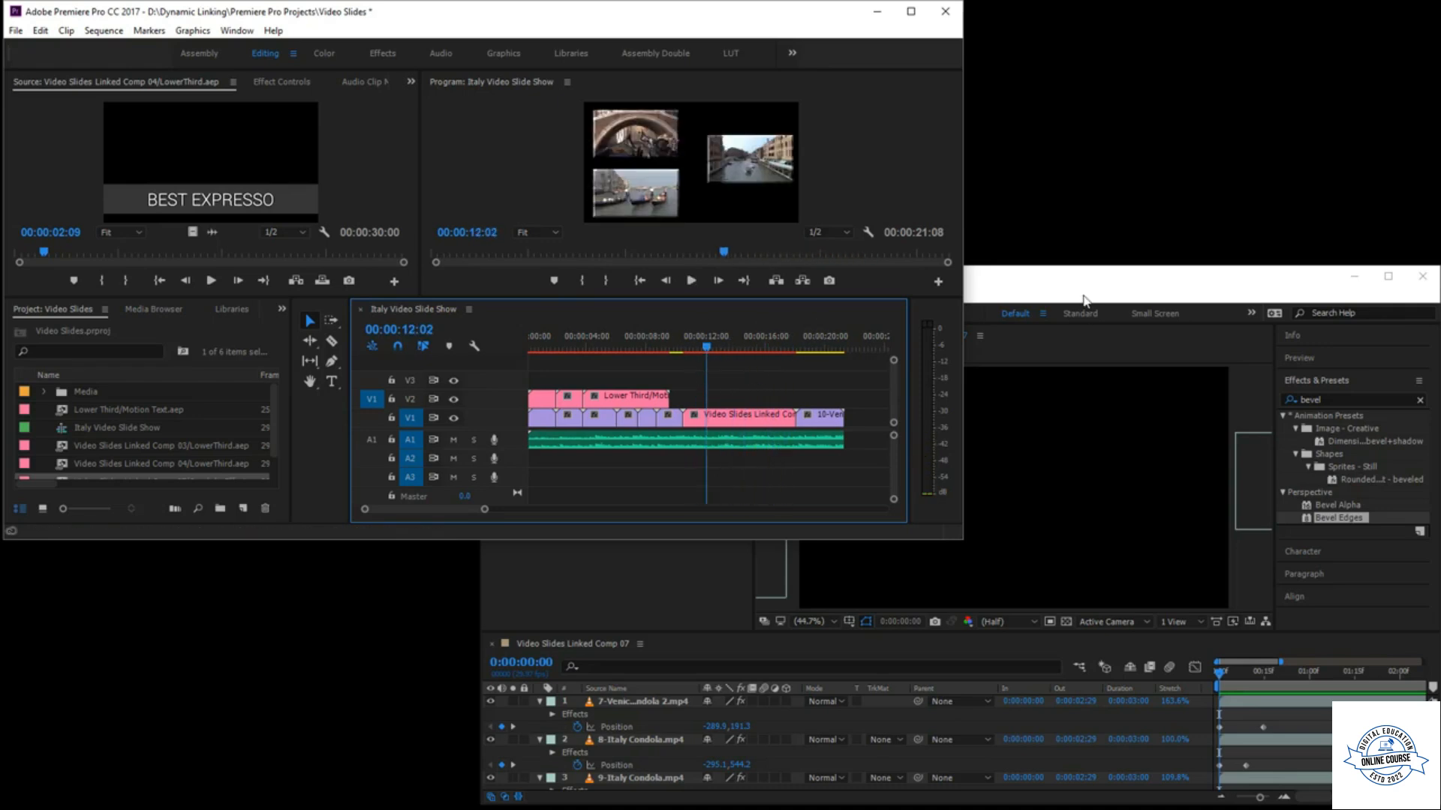
# - Return to After Effects, end the work area at the 7-Venice Condola 2.mp4 layer's out point and trim the composition to it
pyautogui.click(1083, 301)
pyautogui.doubleClick(1255, 282)
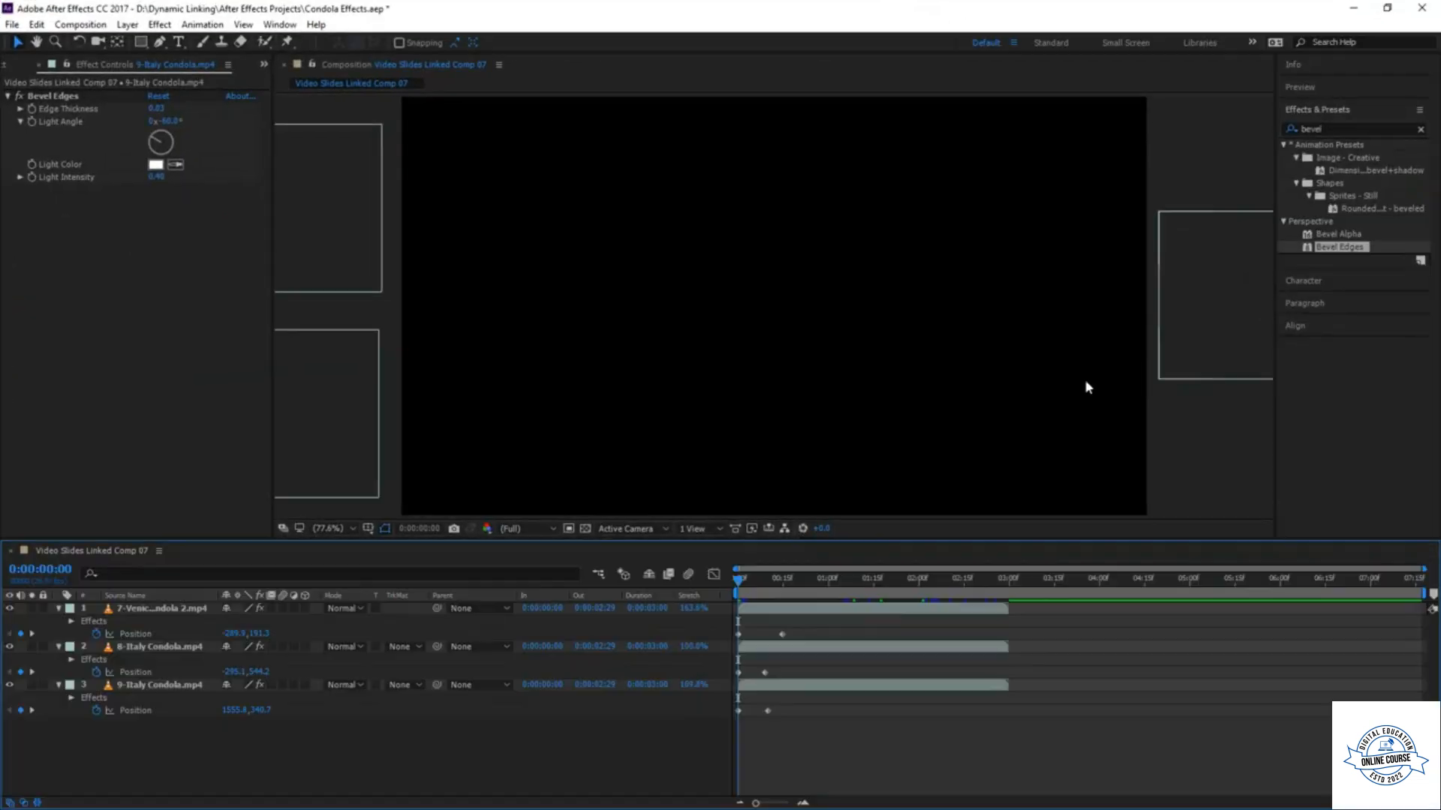
pyautogui.click(885, 609)
pyautogui.press('o')
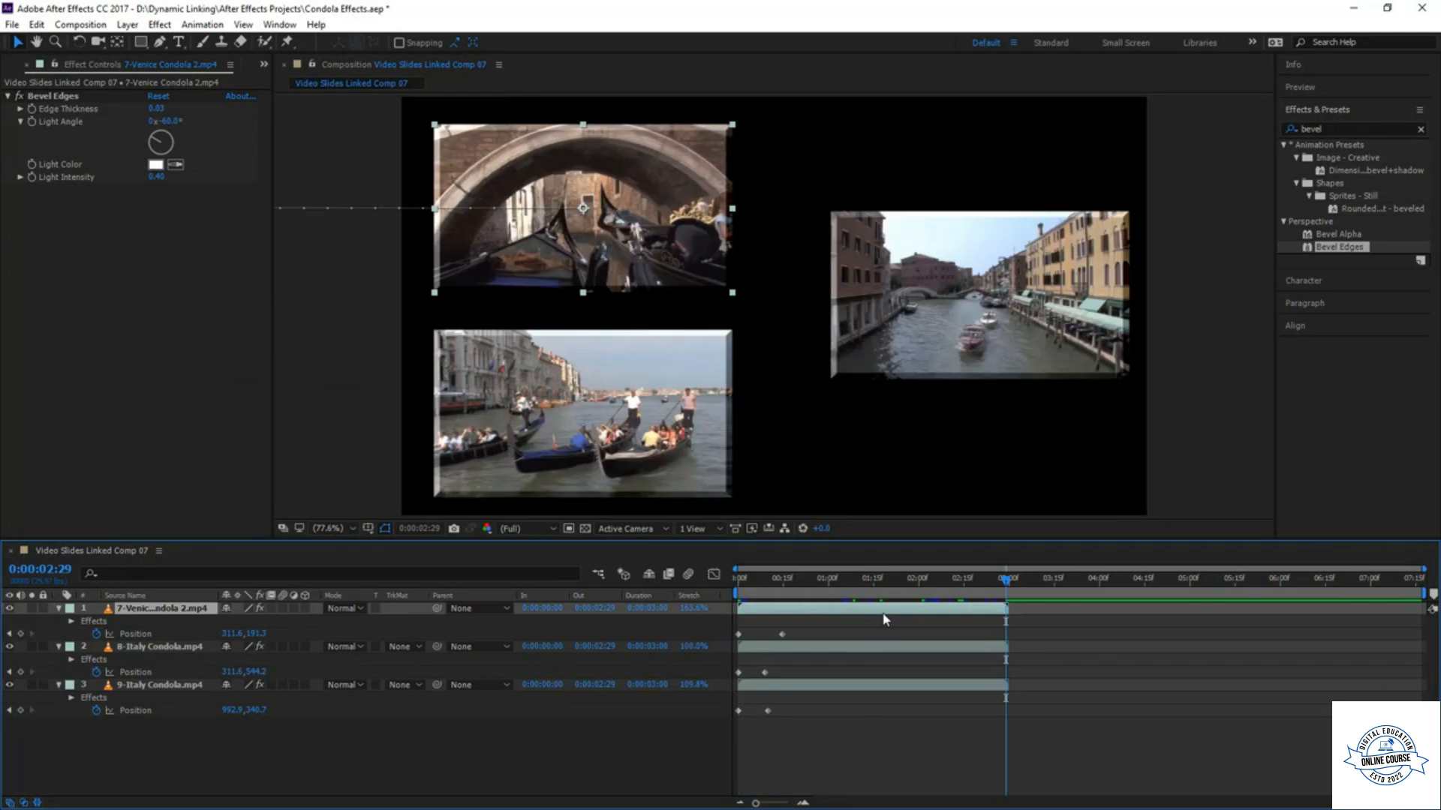
pyautogui.press('n')
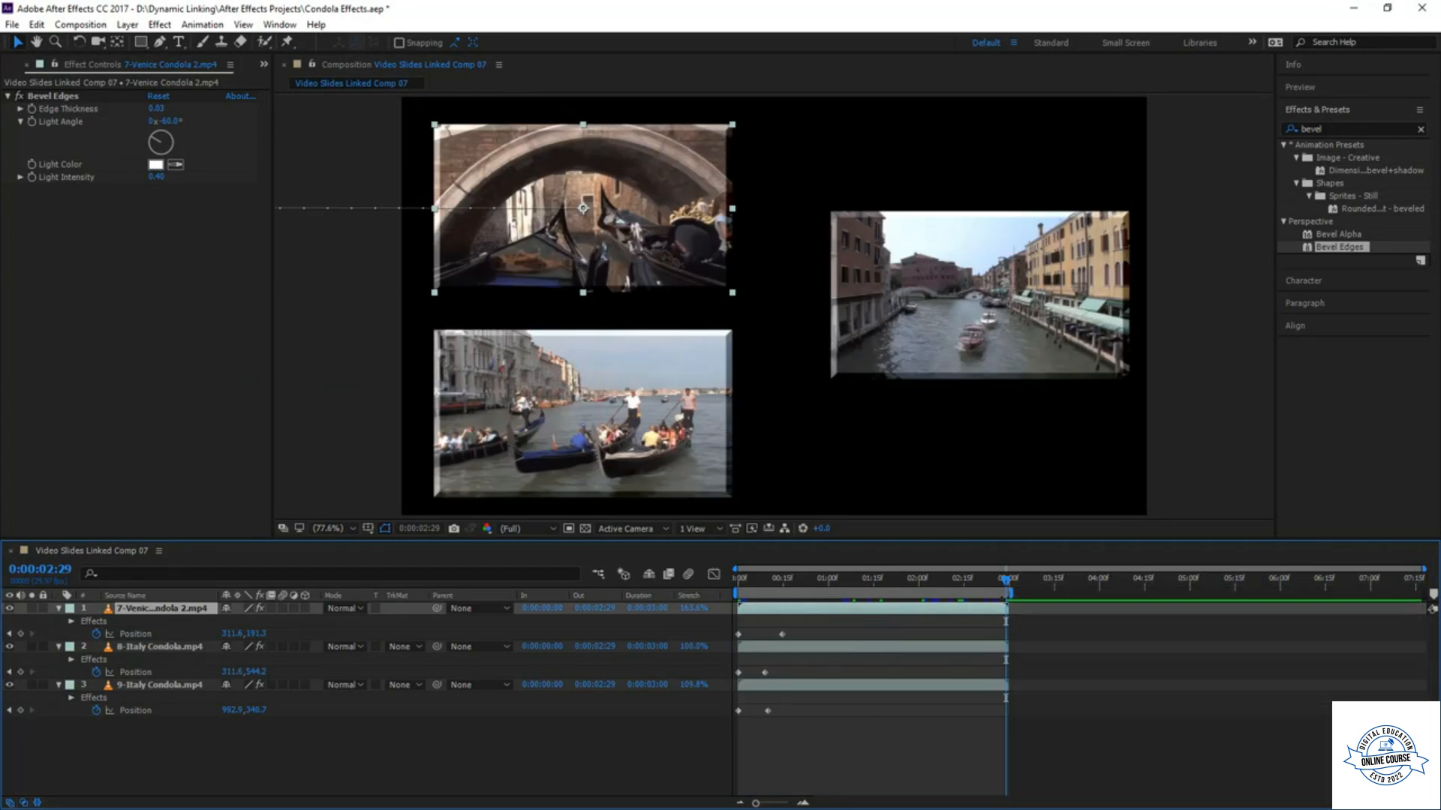
pyautogui.rightClick(978, 594)
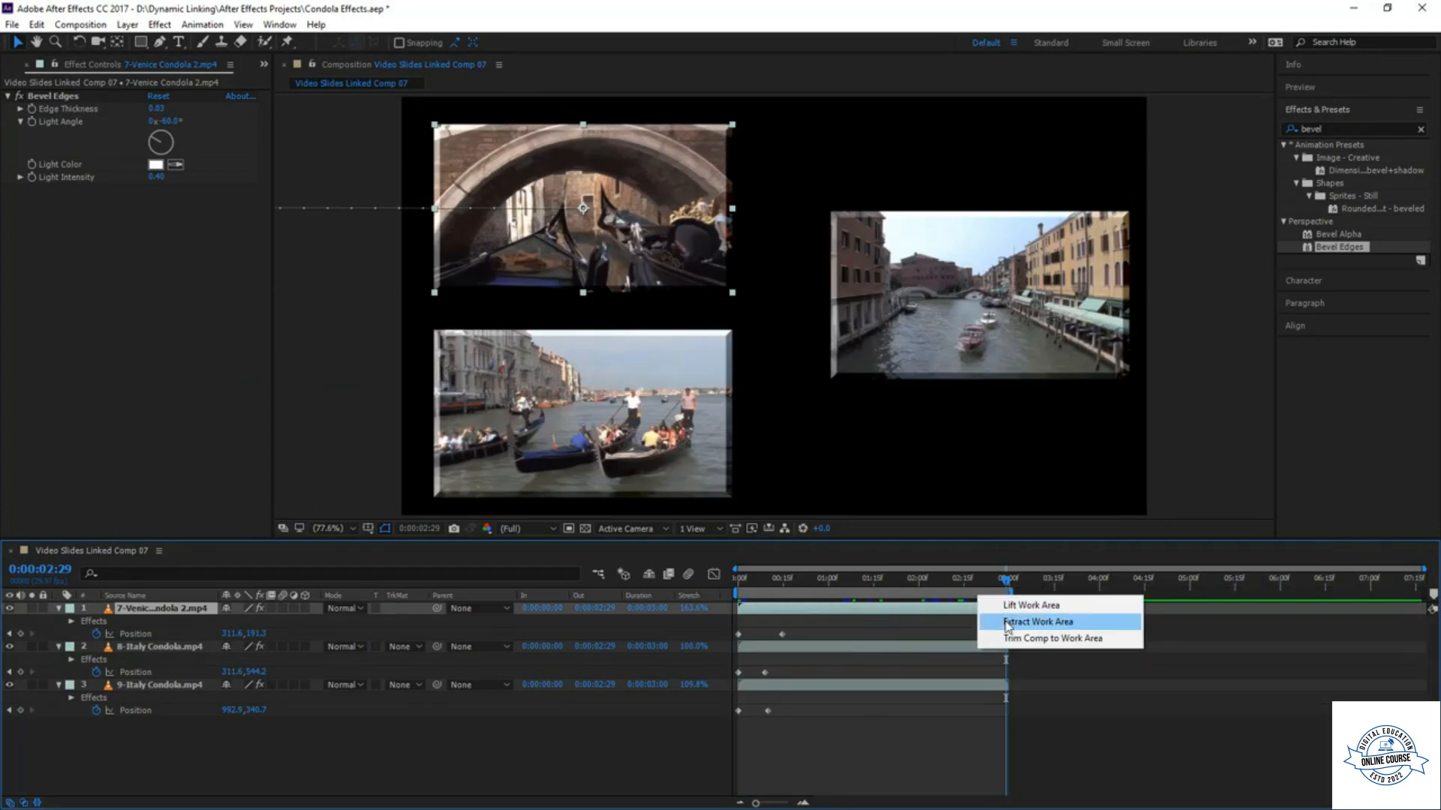
pyautogui.click(1022, 639)
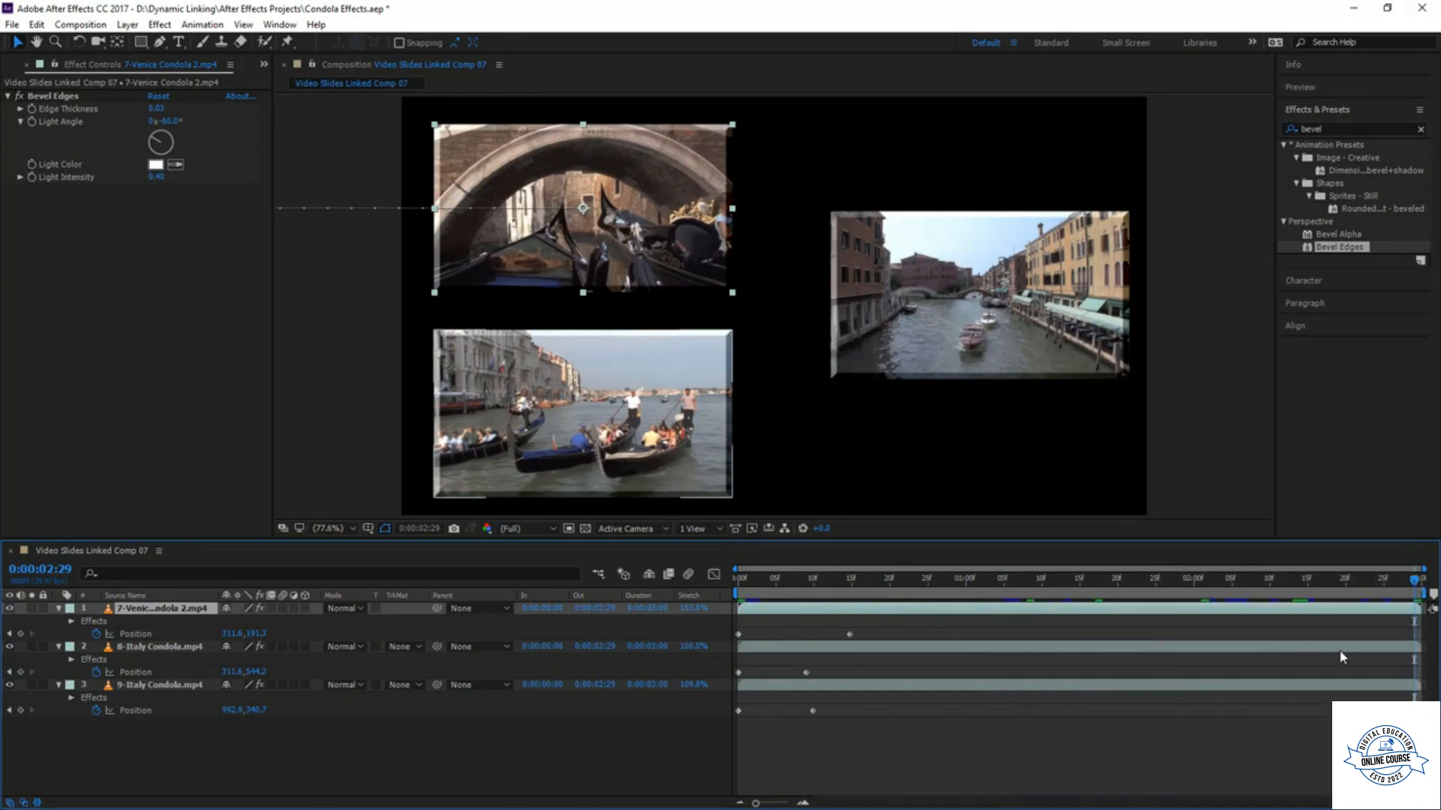
# - Play the trimmed composition, and check in the Premiere Pro sequence where the linked condola clip's content ends
pyautogui.press('space')
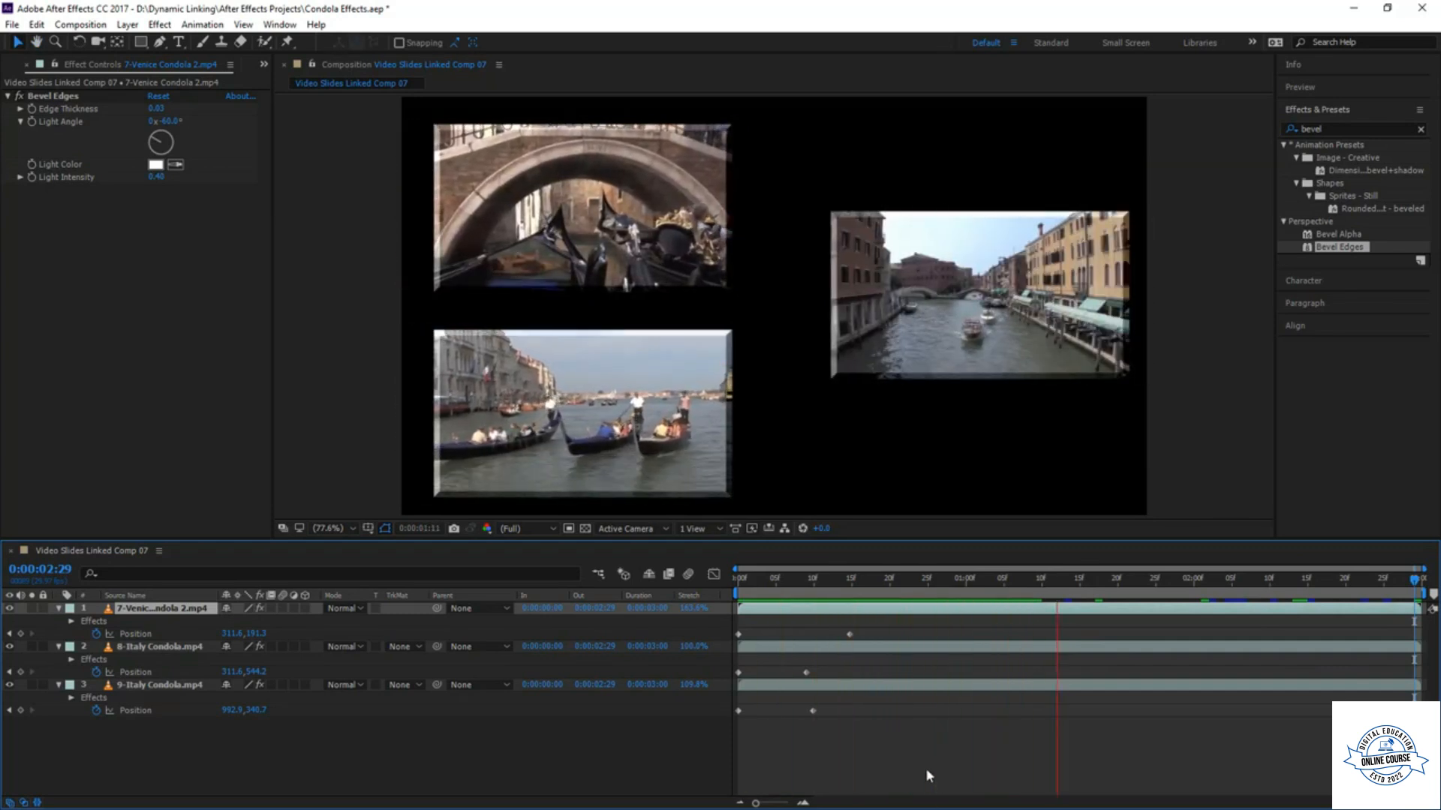
pyautogui.click(1387, 7)
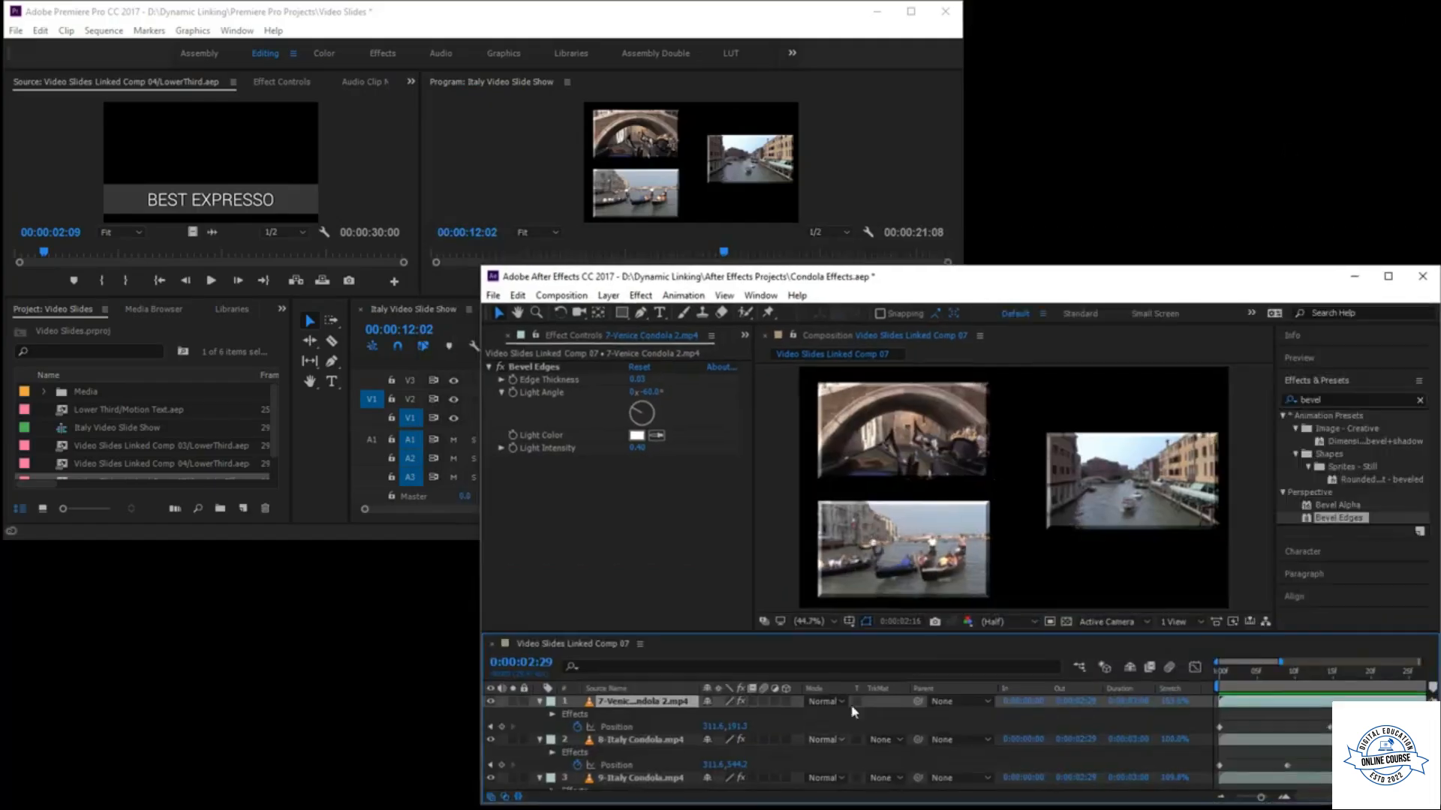
pyautogui.click(1257, 672)
pyautogui.click(872, 133)
pyautogui.click(733, 351)
pyautogui.moveTo(727, 357); pyautogui.dragTo(723, 357)
pyautogui.press('=')
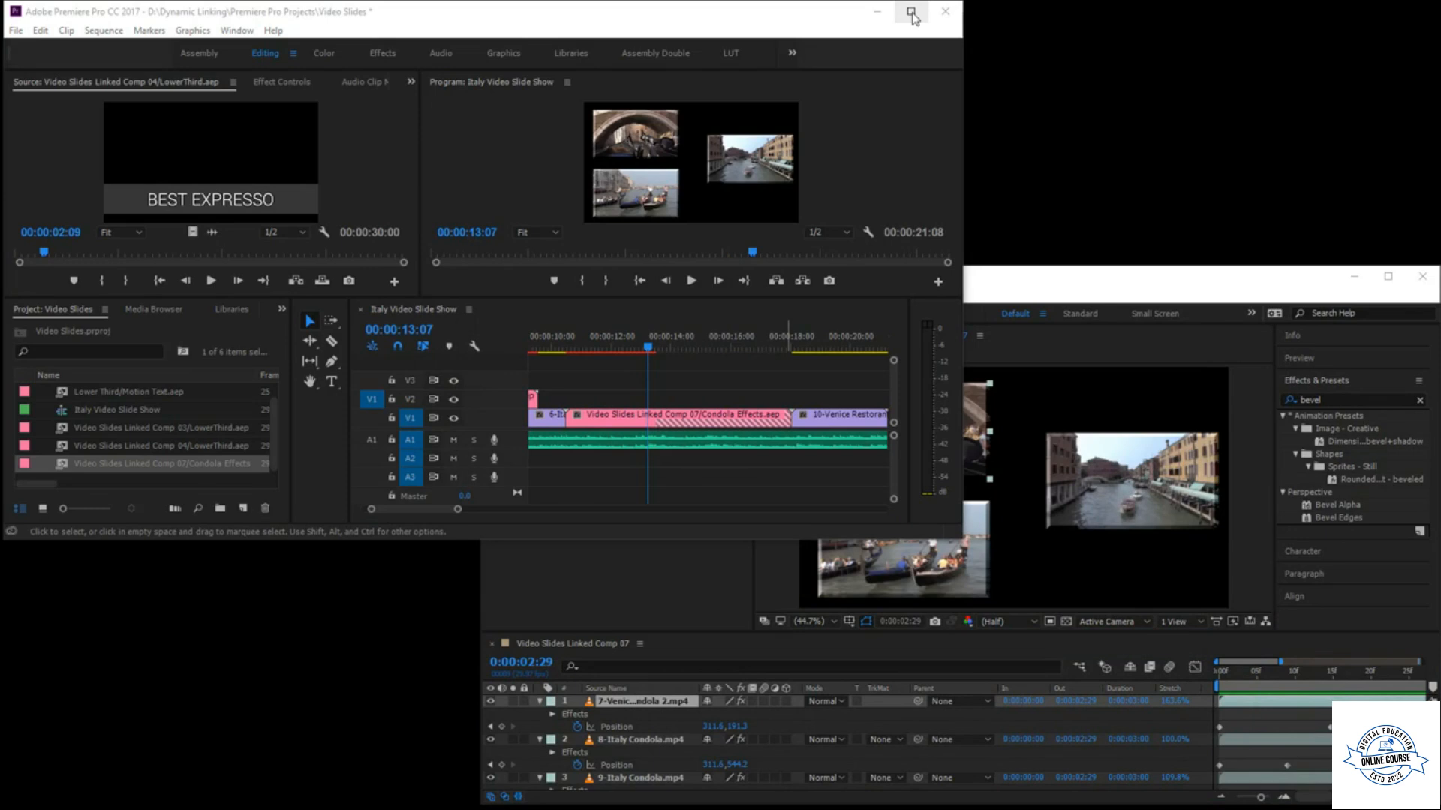
pyautogui.click(912, 14)
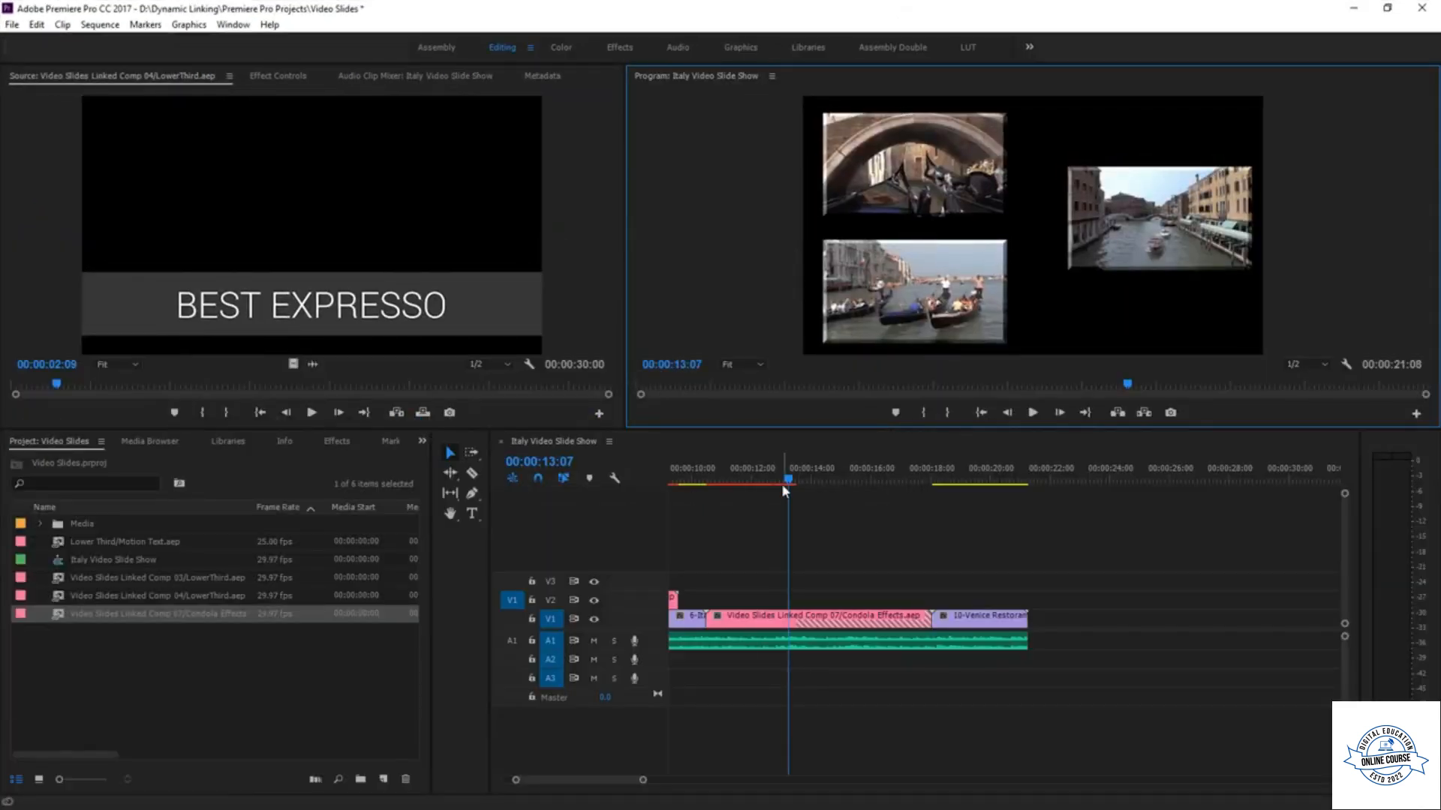
pyautogui.moveTo(789, 483)
pyautogui.mouseDown()
pyautogui.moveTo(892, 486)
pyautogui.moveTo(799, 492)
pyautogui.mouseUp()
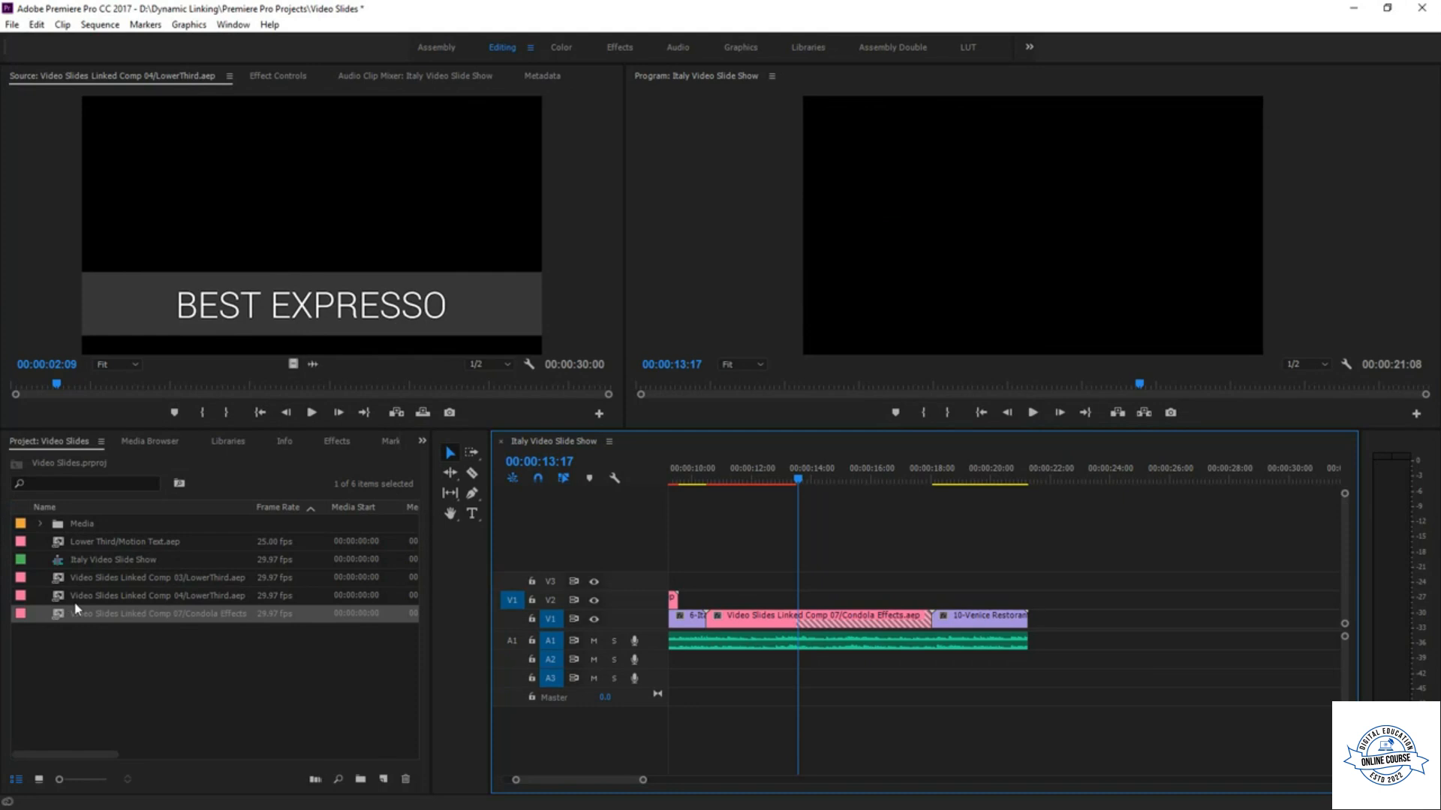
# - Place the Video Slides Linked Comp 07/Condola Effects item on V2, aligned with the start of the existing condola clip, and scrub through it
pyautogui.moveTo(58, 617); pyautogui.dragTo(708, 595)
pyautogui.moveTo(797, 480); pyautogui.dragTo(818, 501)
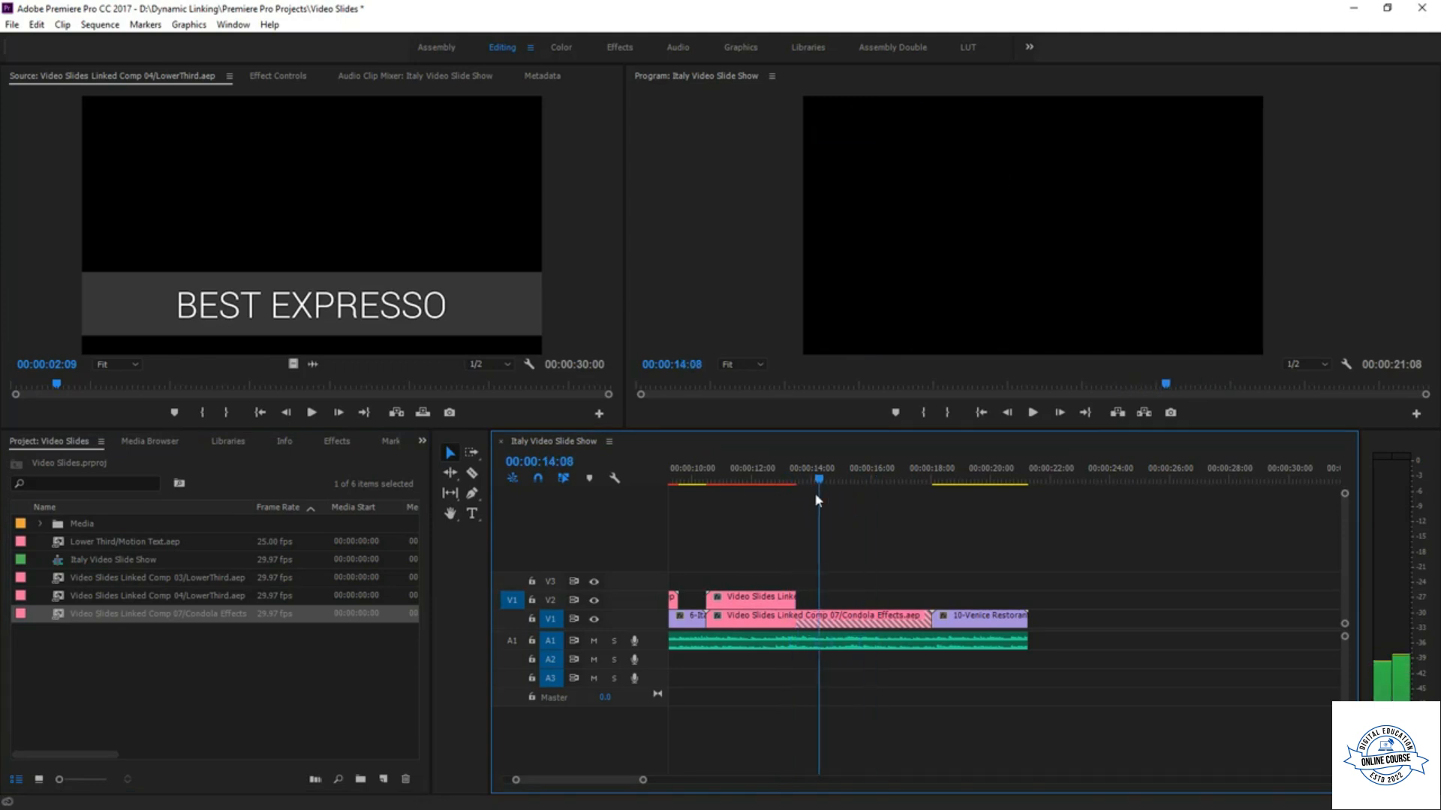
pyautogui.moveTo(821, 486); pyautogui.dragTo(770, 484)
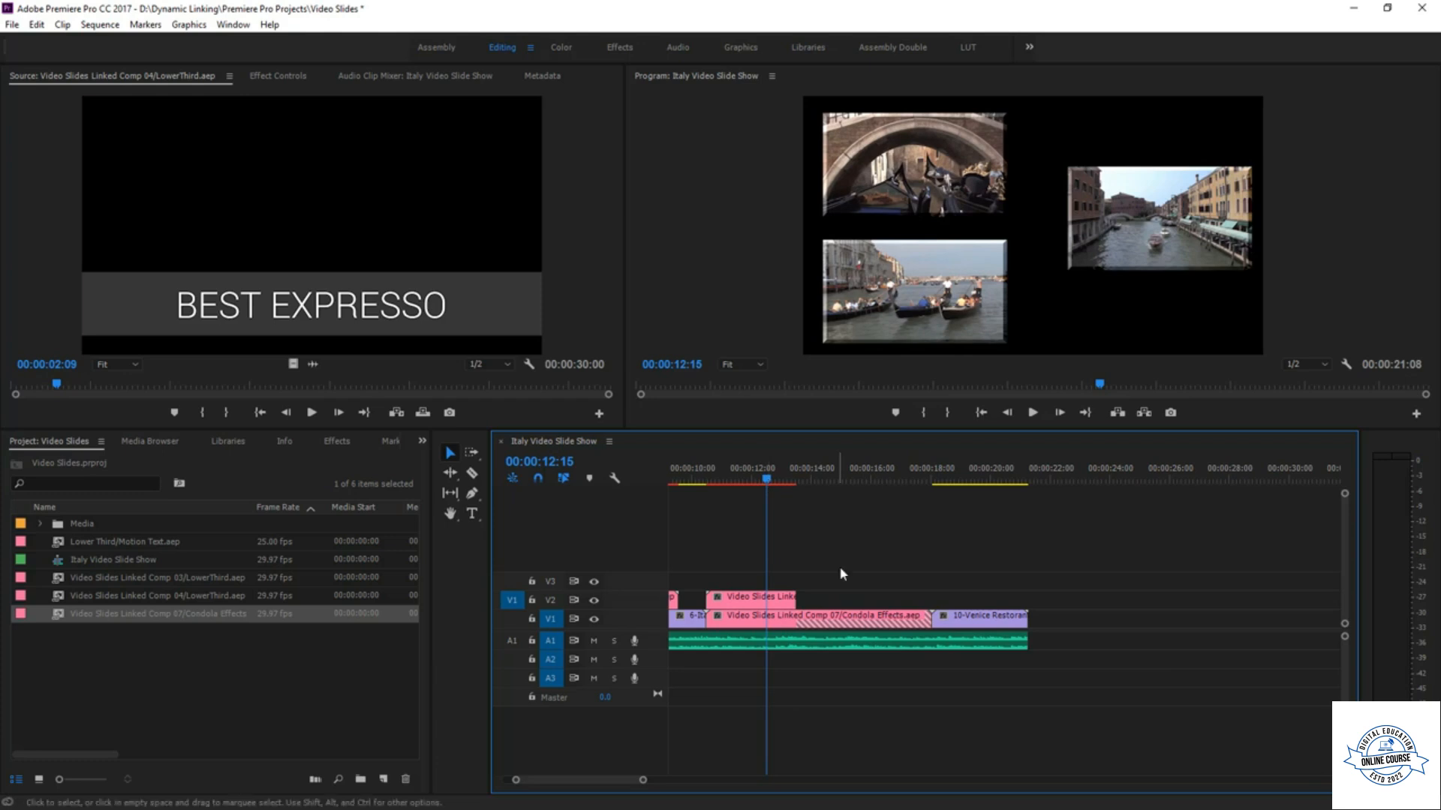
# - Delete the old overlong condola clip from V1 and move the trimmed copy from V2 down into its place
pyautogui.click(816, 616)
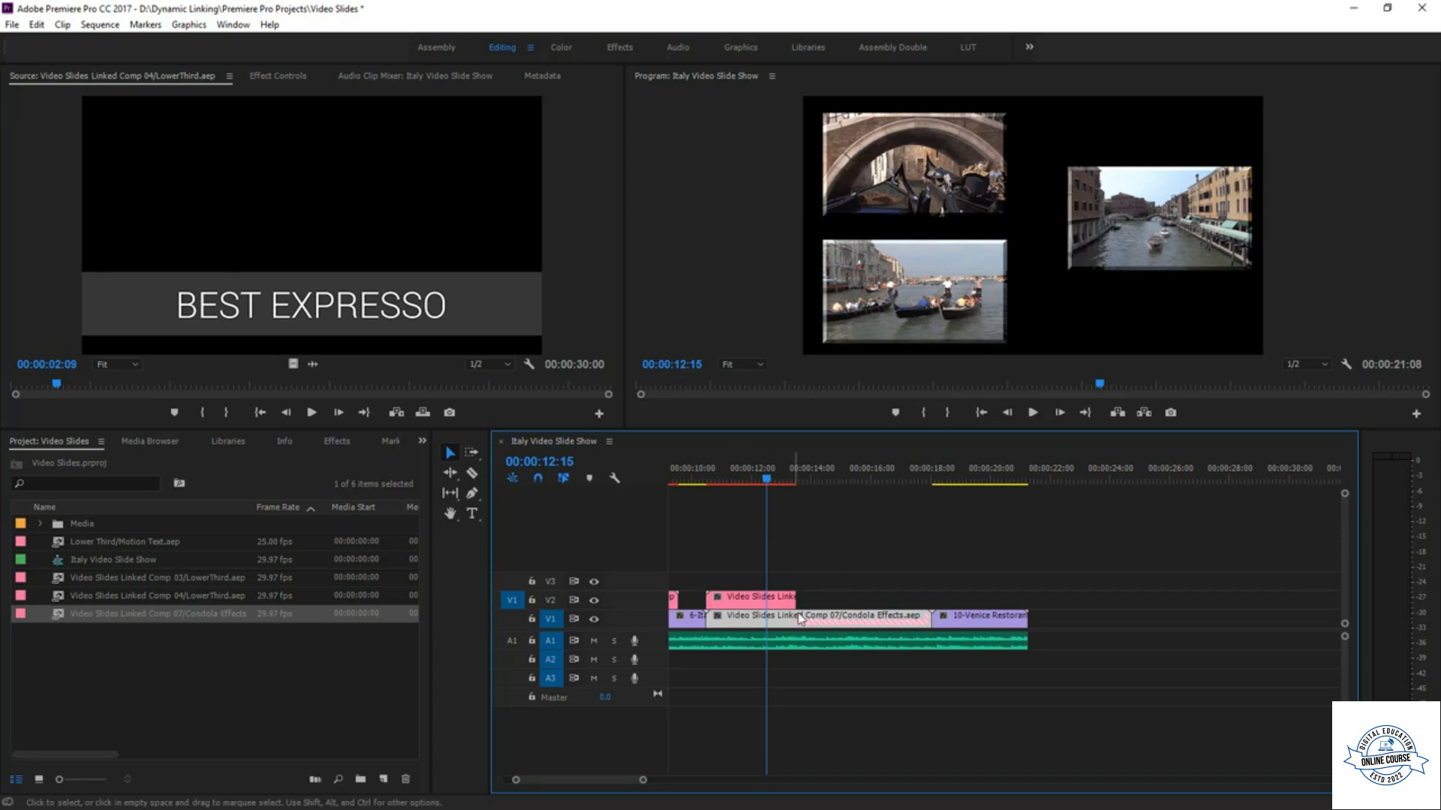
pyautogui.click(858, 563)
pyautogui.click(831, 617)
pyautogui.press('Delete')
pyautogui.moveTo(747, 600); pyautogui.dragTo(751, 620)
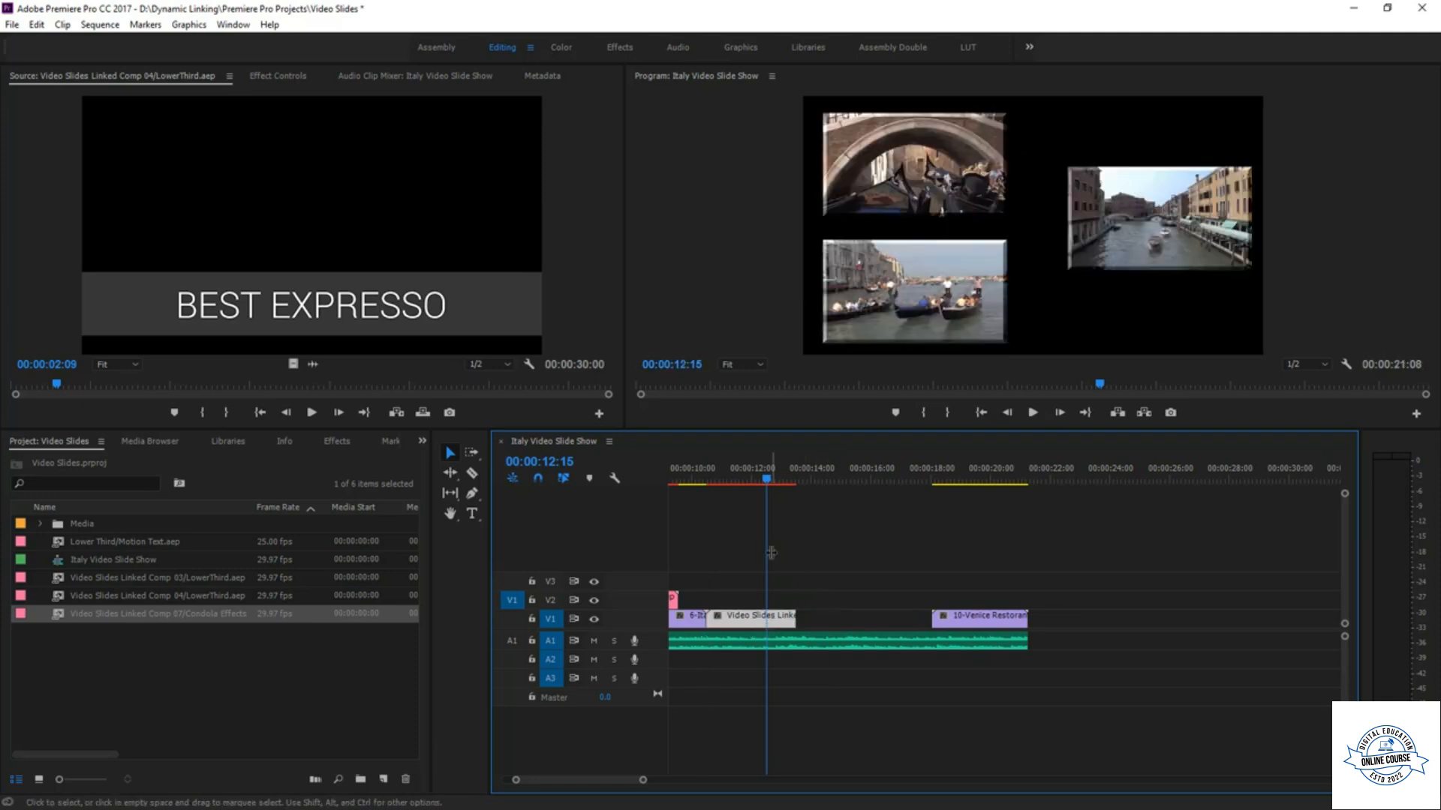
# - Lock track A2, ripple-trim away the gap between the condola clip and 10-Venice Restorante, and scrub the result
pyautogui.press('Down')
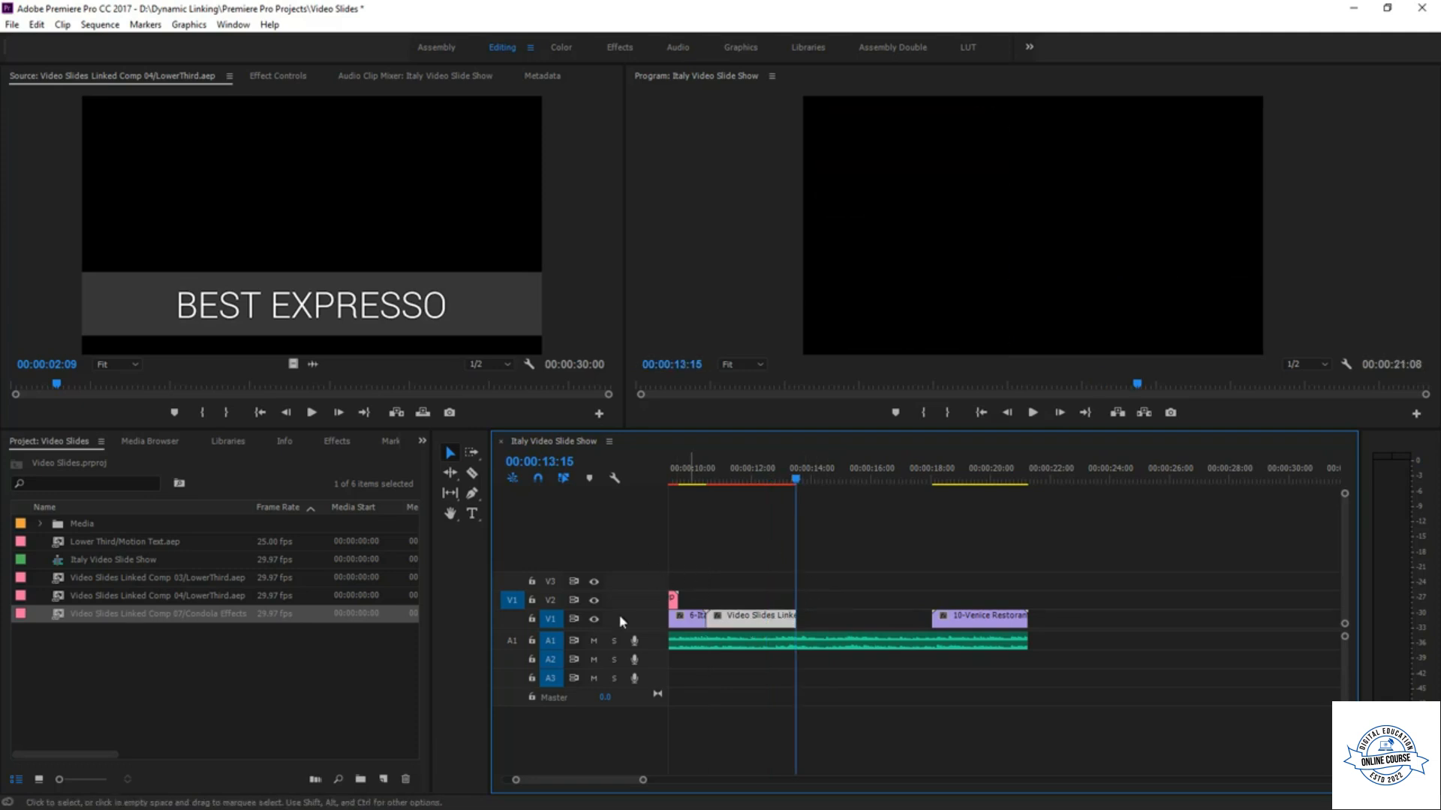
pyautogui.click(532, 660)
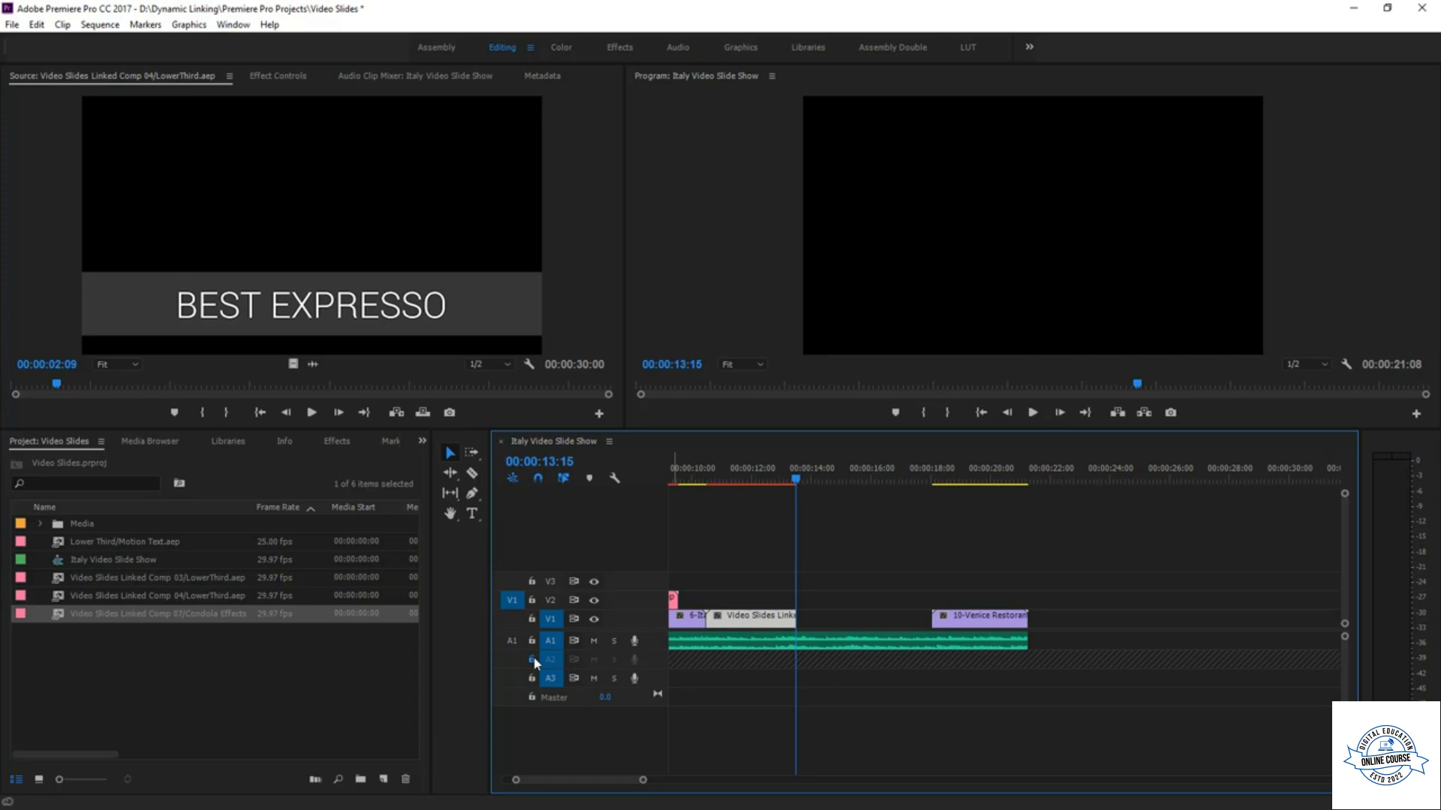
pyautogui.press('w')
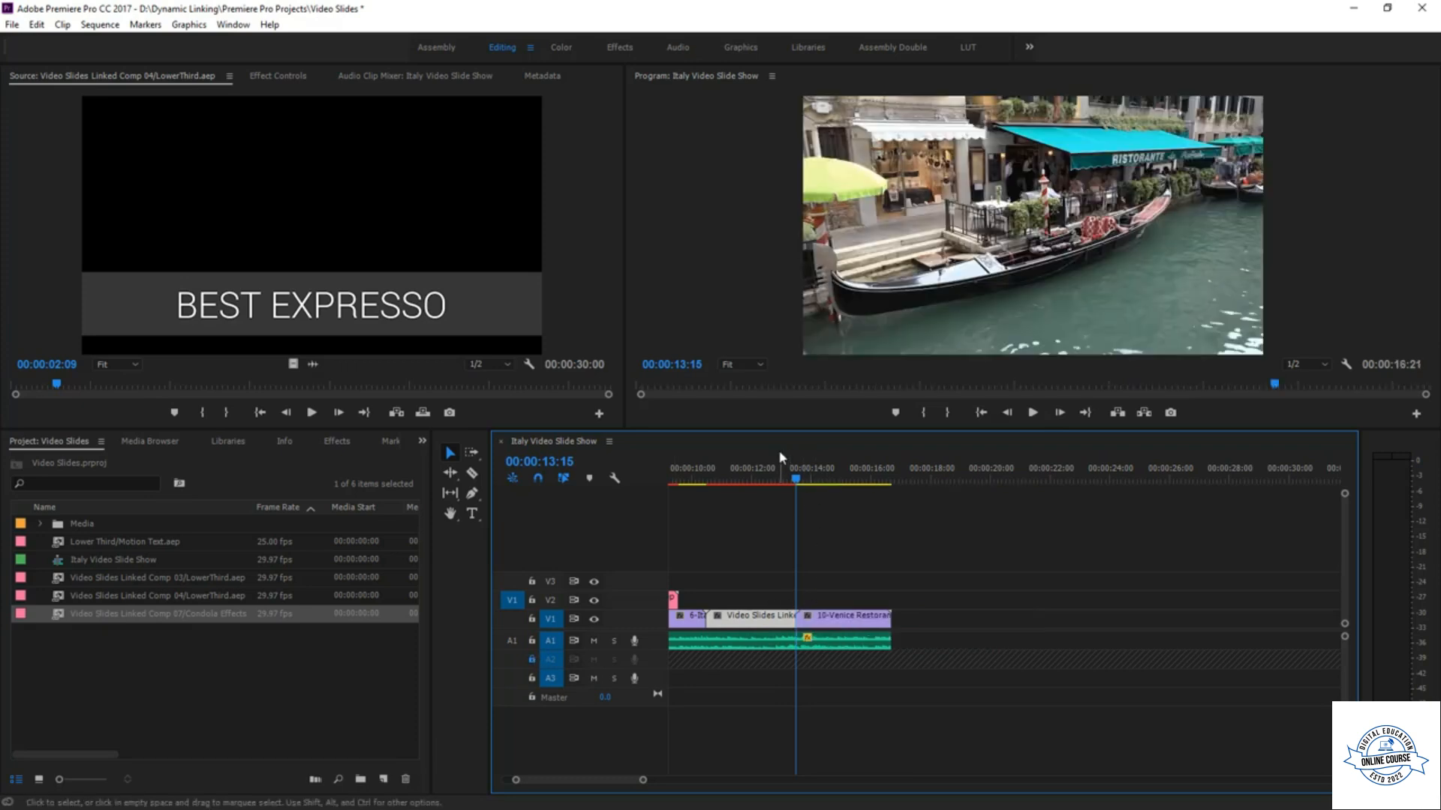
pyautogui.moveTo(732, 484)
pyautogui.mouseDown()
pyautogui.moveTo(705, 483)
pyautogui.moveTo(752, 489)
pyautogui.mouseUp()
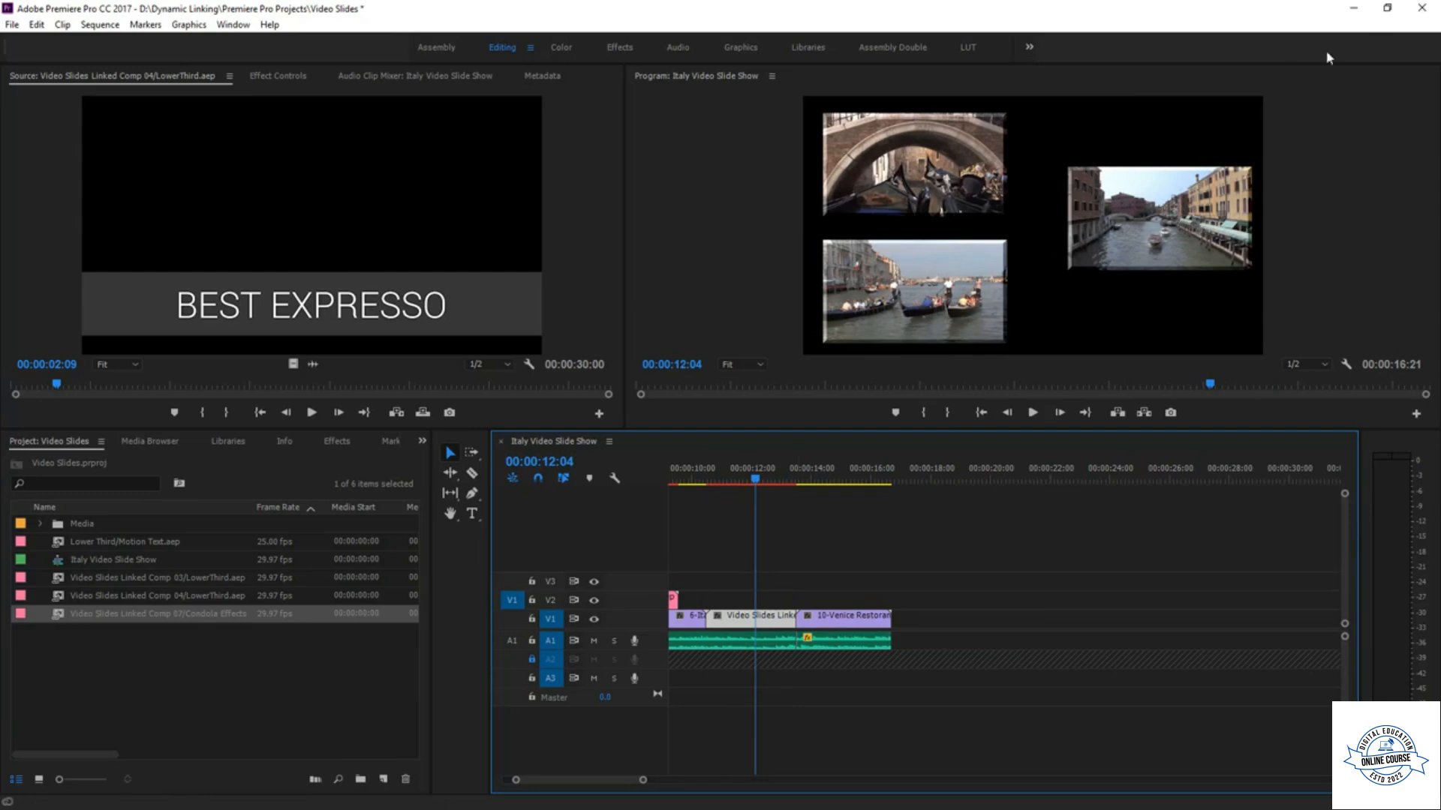
pyautogui.click(1386, 8)
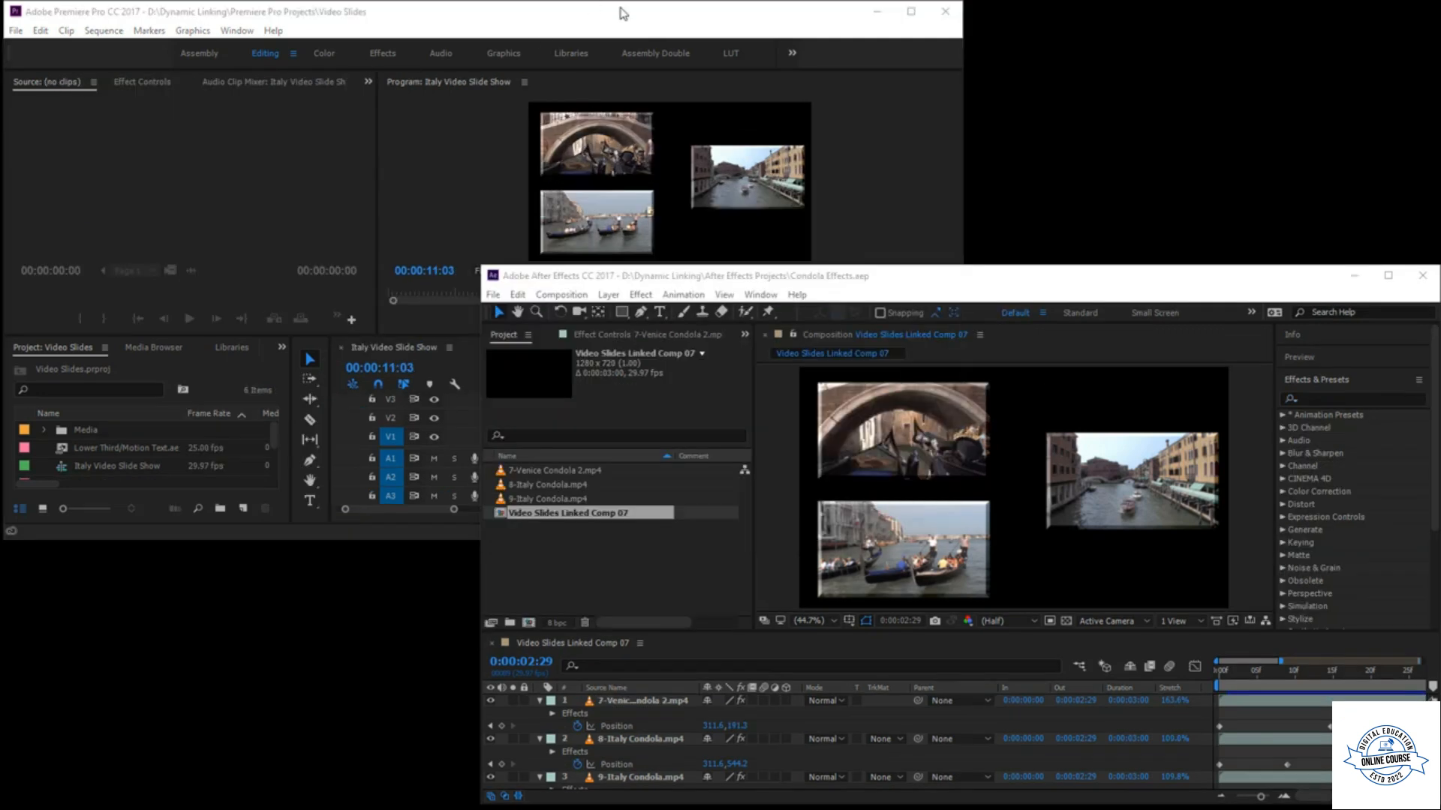
pyautogui.click(676, 18)
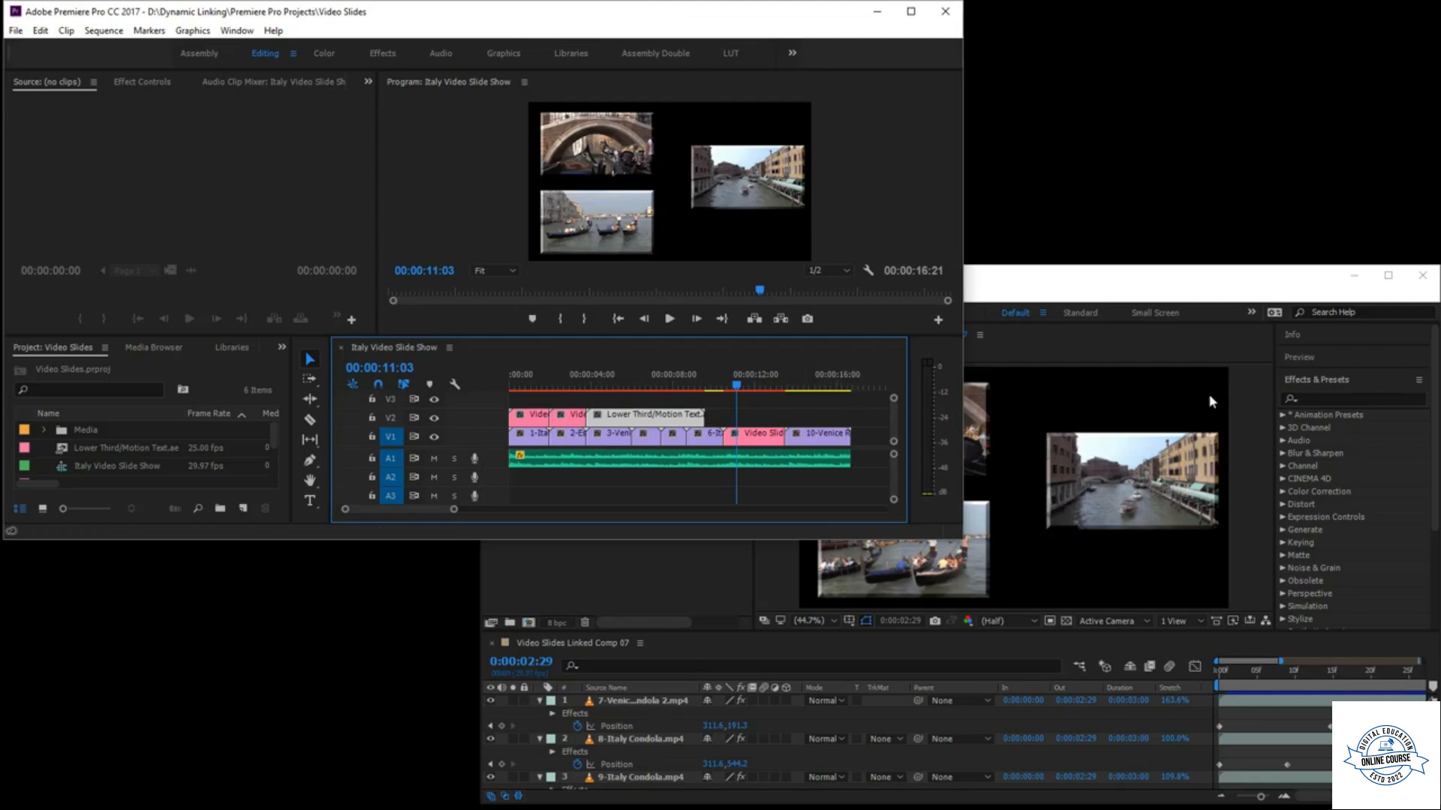
pyautogui.click(1194, 285)
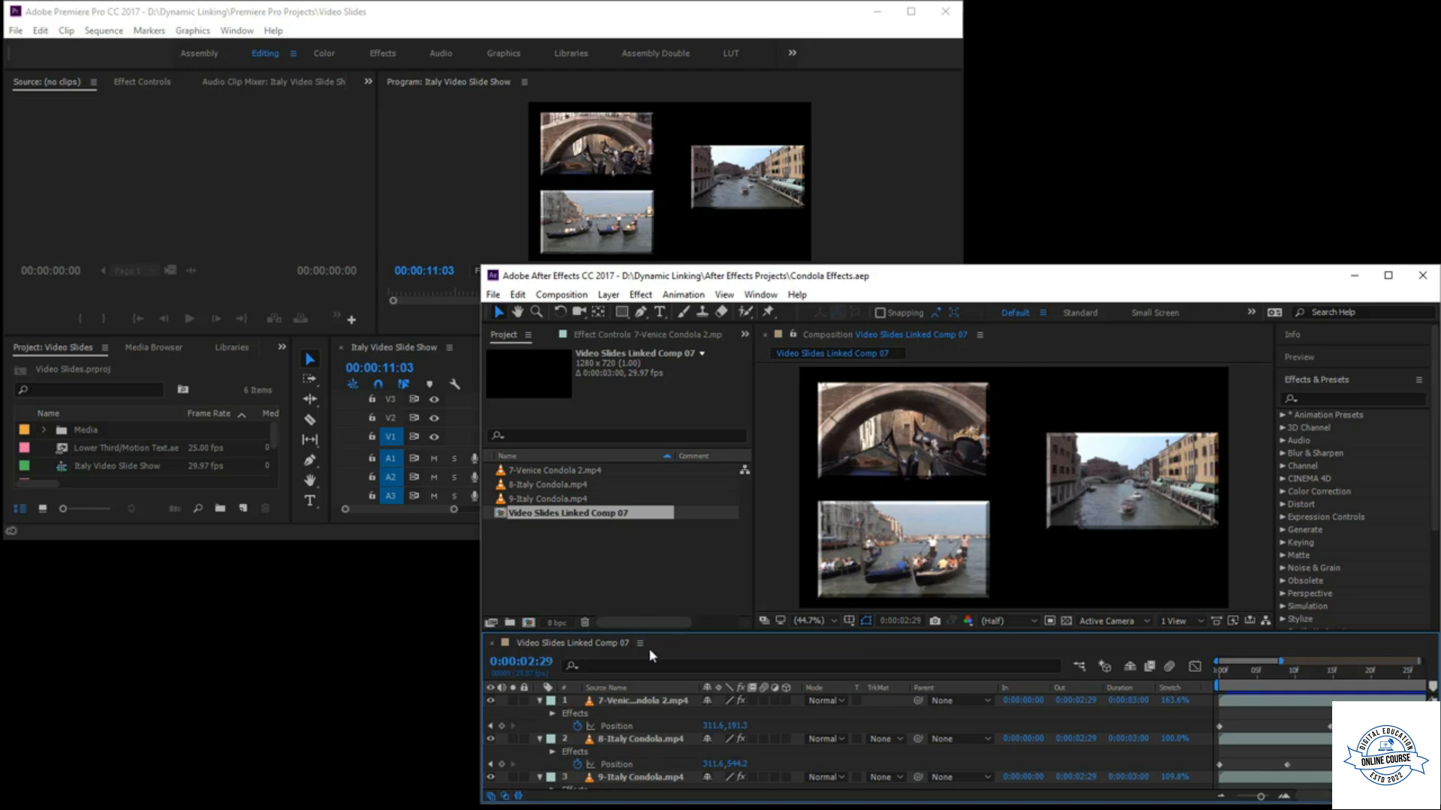
pyautogui.click(922, 227)
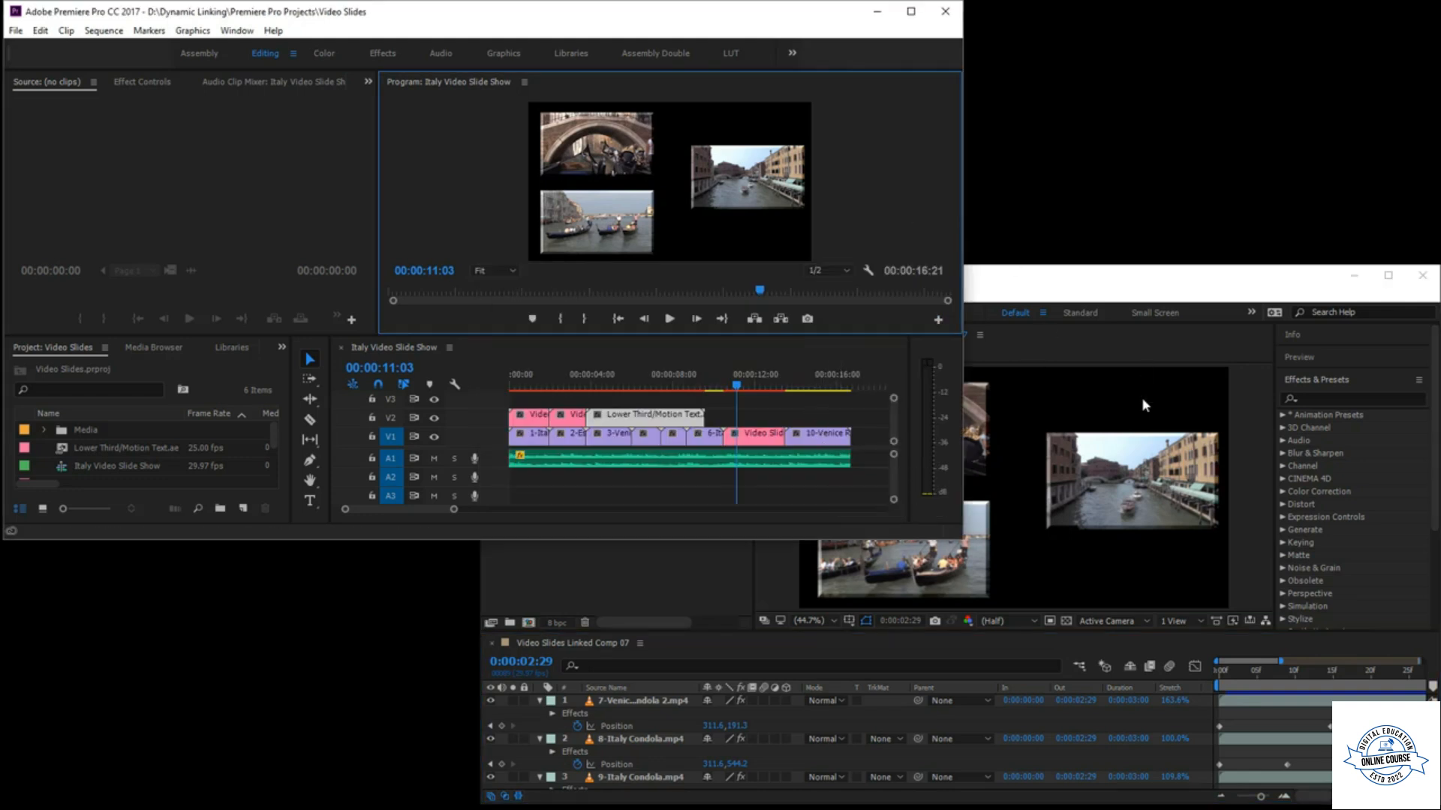
pyautogui.click(1121, 289)
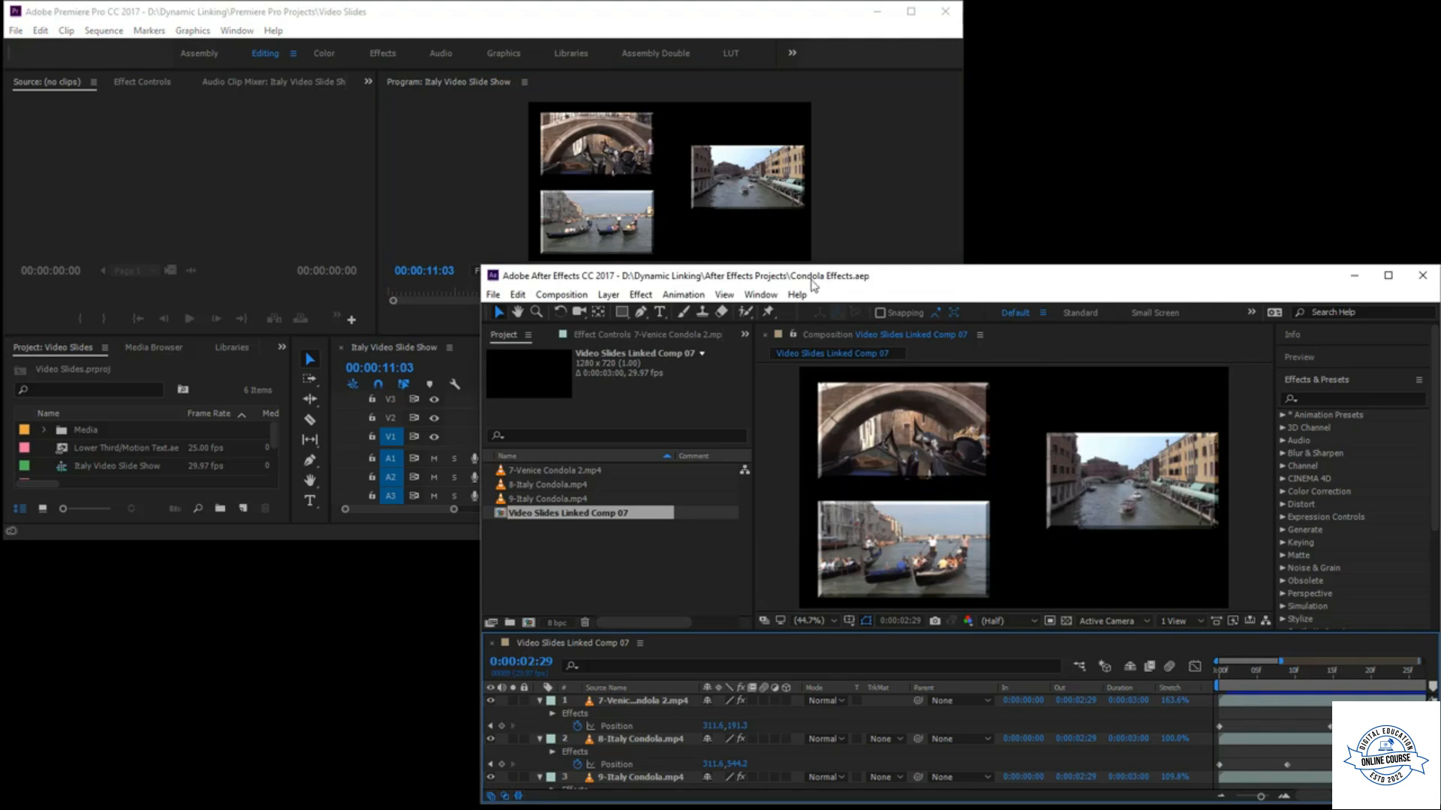
# - In Premiere Pro, replace the 10-Venice Restorante clip with an After Effects composition and select the new composition in the After Effects project
pyautogui.click(881, 218)
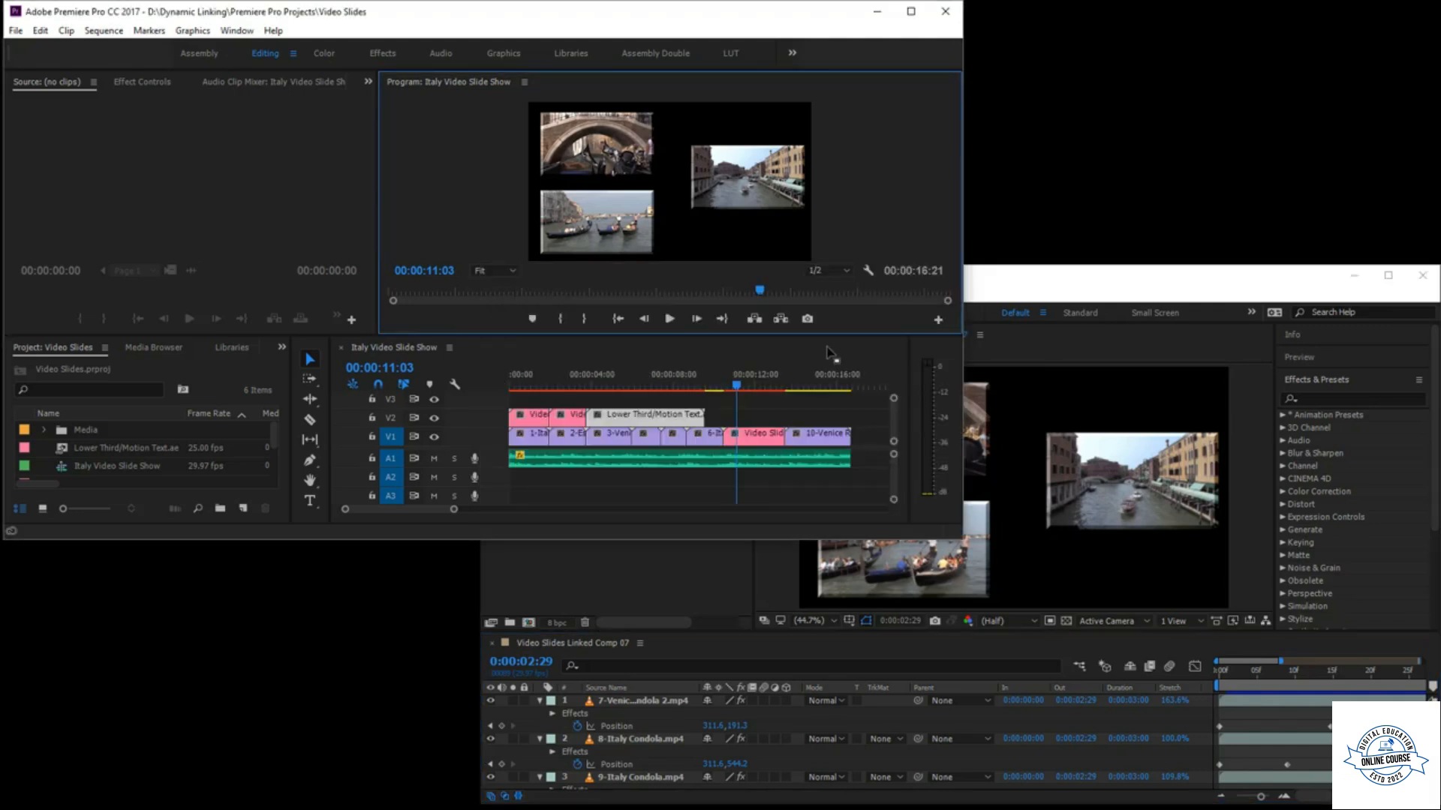
pyautogui.rightClick(824, 447)
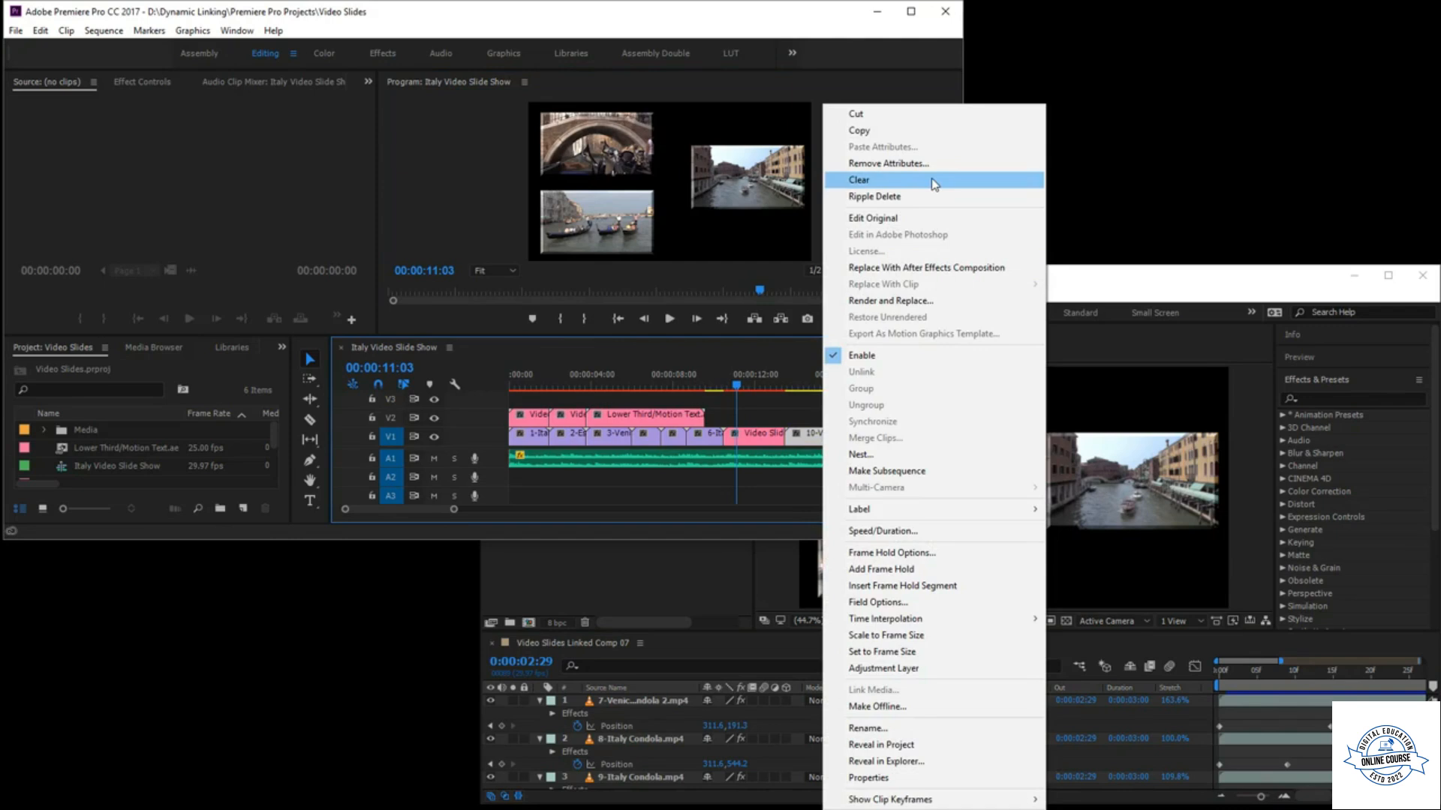
pyautogui.click(939, 269)
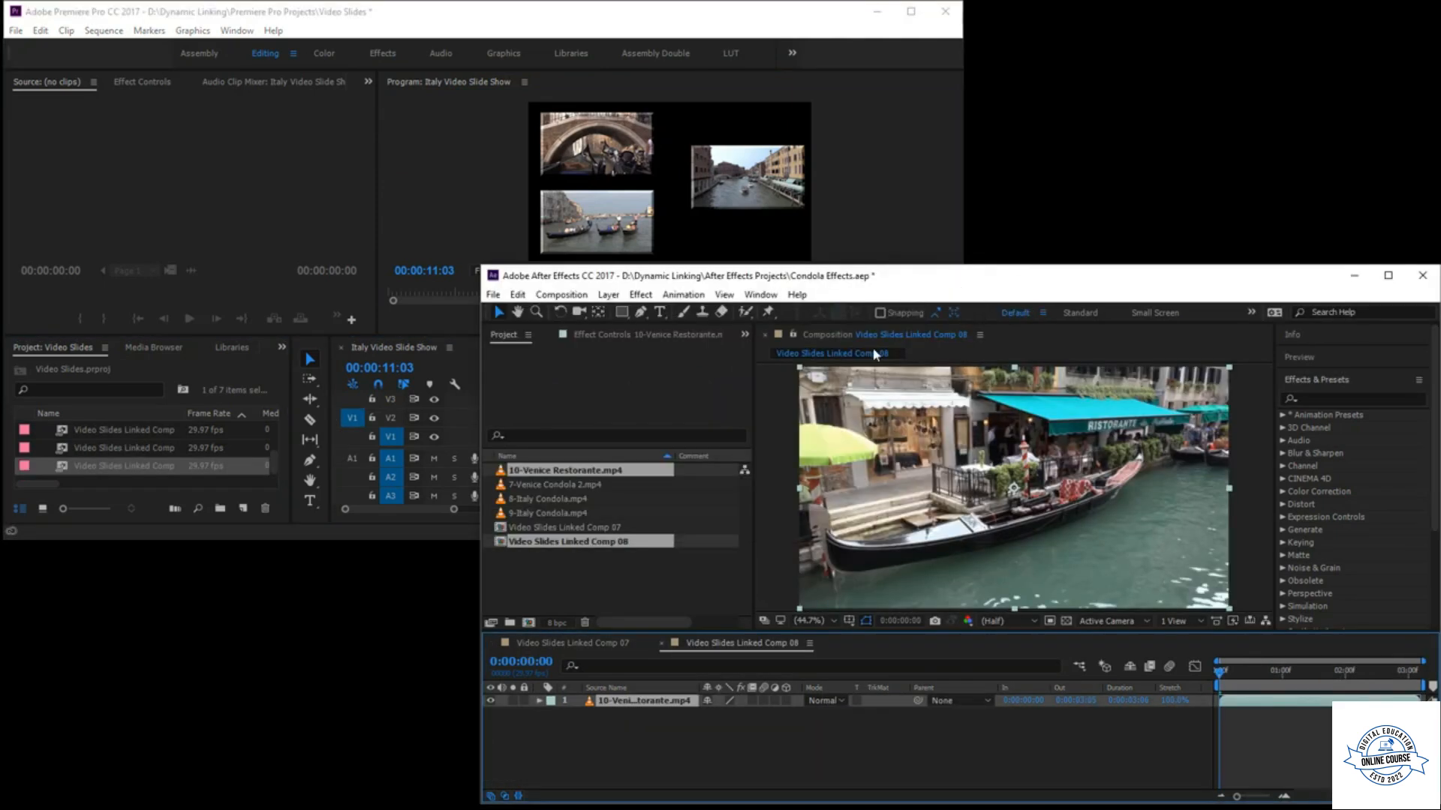
pyautogui.click(619, 592)
pyautogui.click(570, 541)
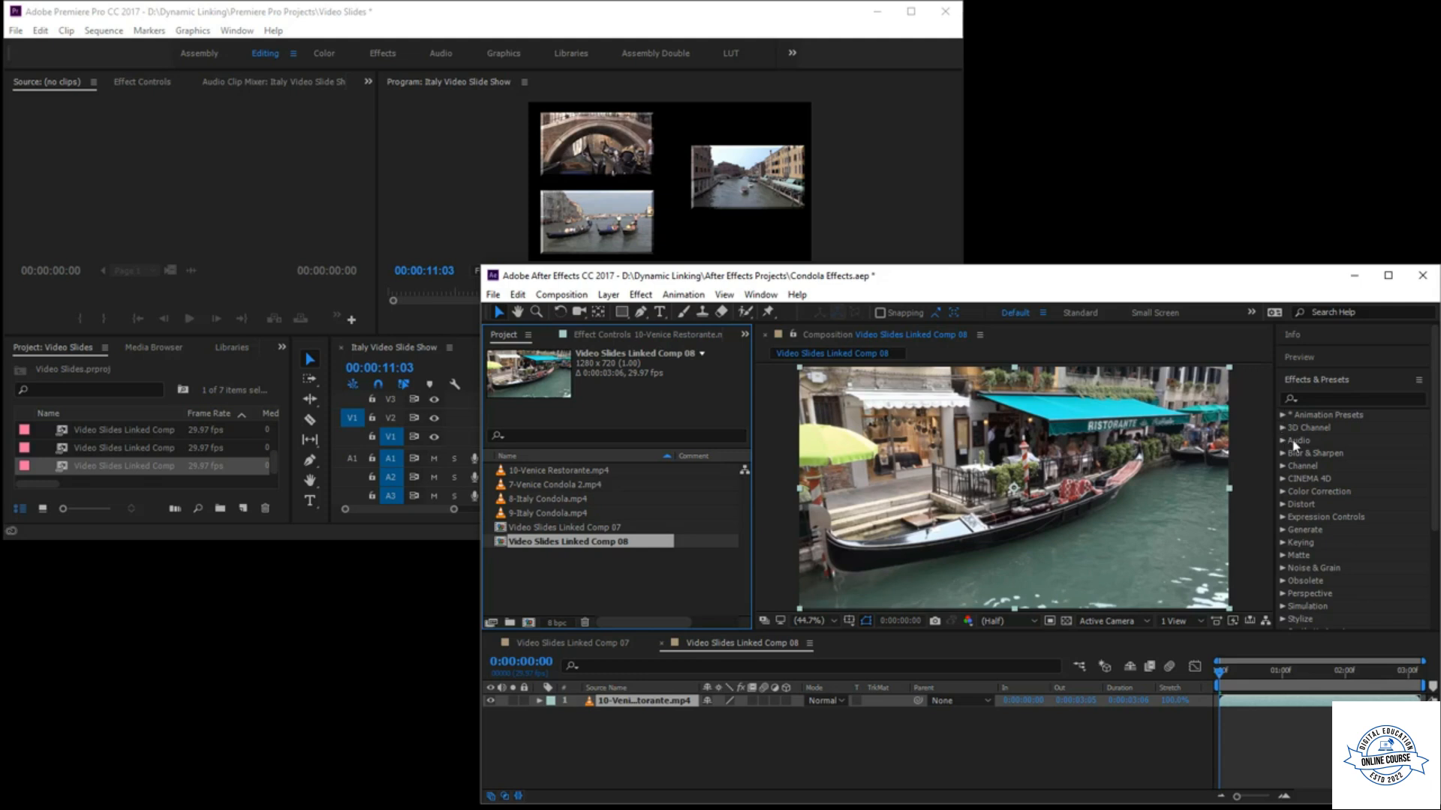
# - Apply the Block Dissolve - digital preset from the Transitions - Dissolves presets to the 10-Venice Restorante layer
pyautogui.scroll(-2, 1336, 515)
pyautogui.scroll(-2, 1336, 516)
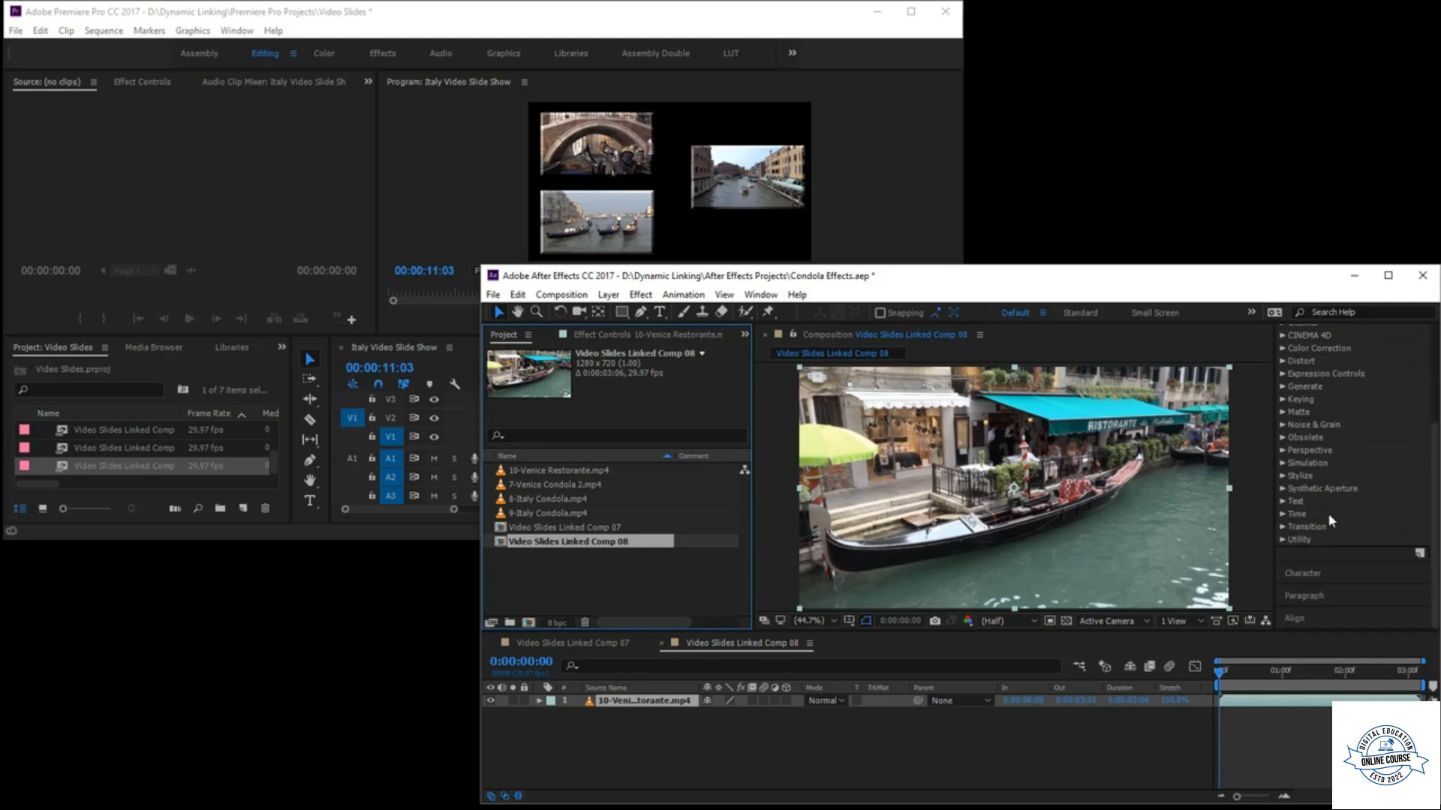
pyautogui.scroll(4, 1320, 507)
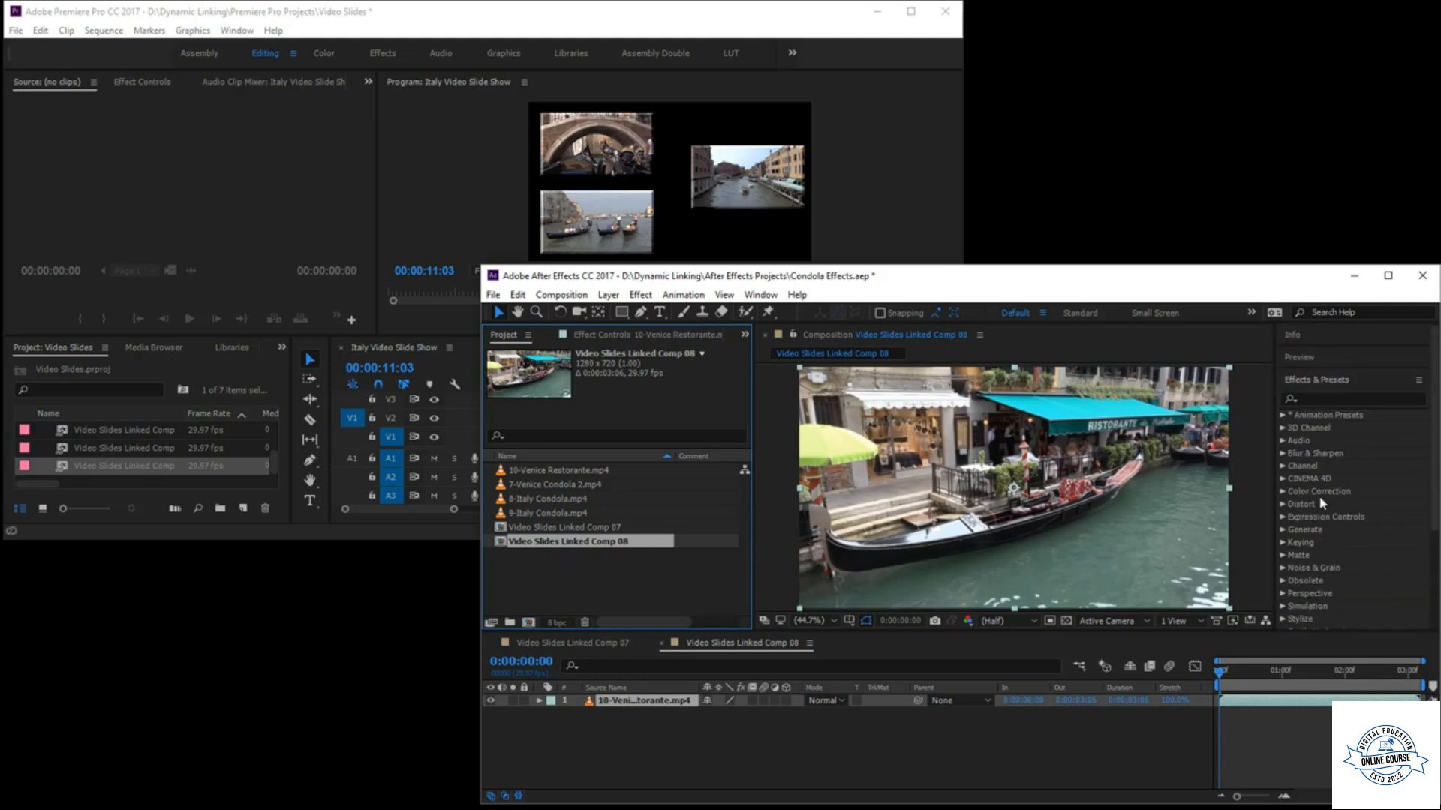
pyautogui.click(1284, 417)
pyautogui.scroll(-2, 1370, 510)
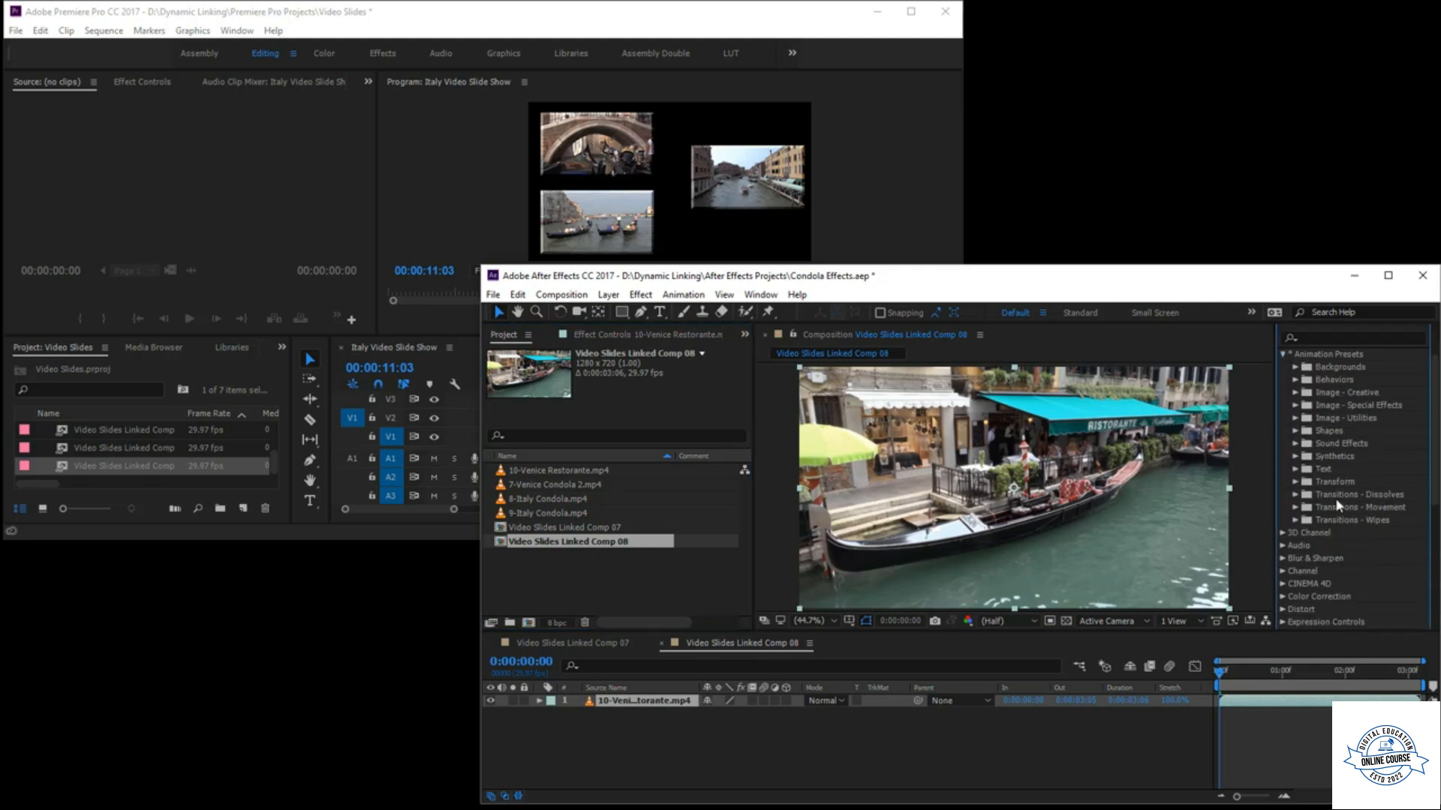
pyautogui.click(1296, 495)
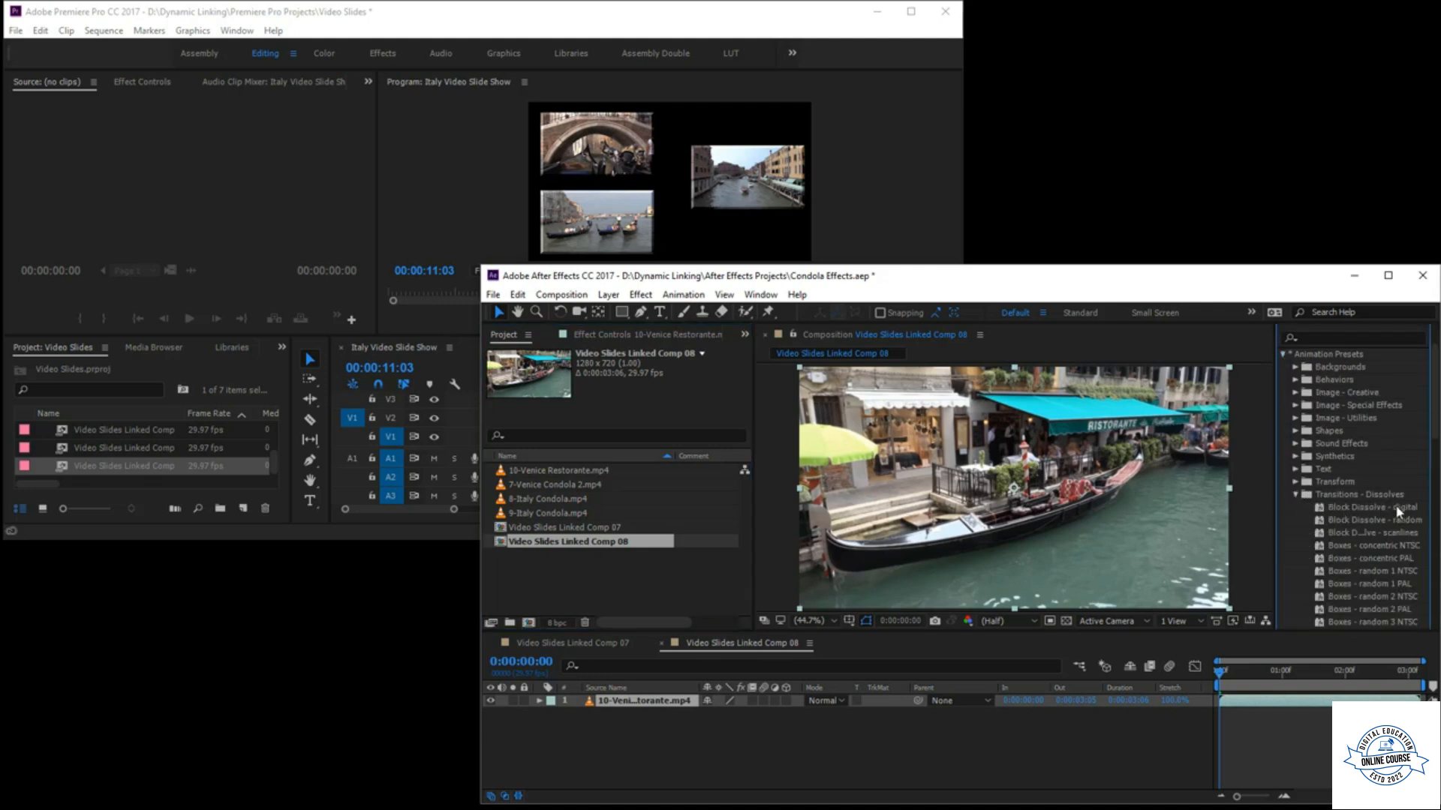
pyautogui.click(1366, 509)
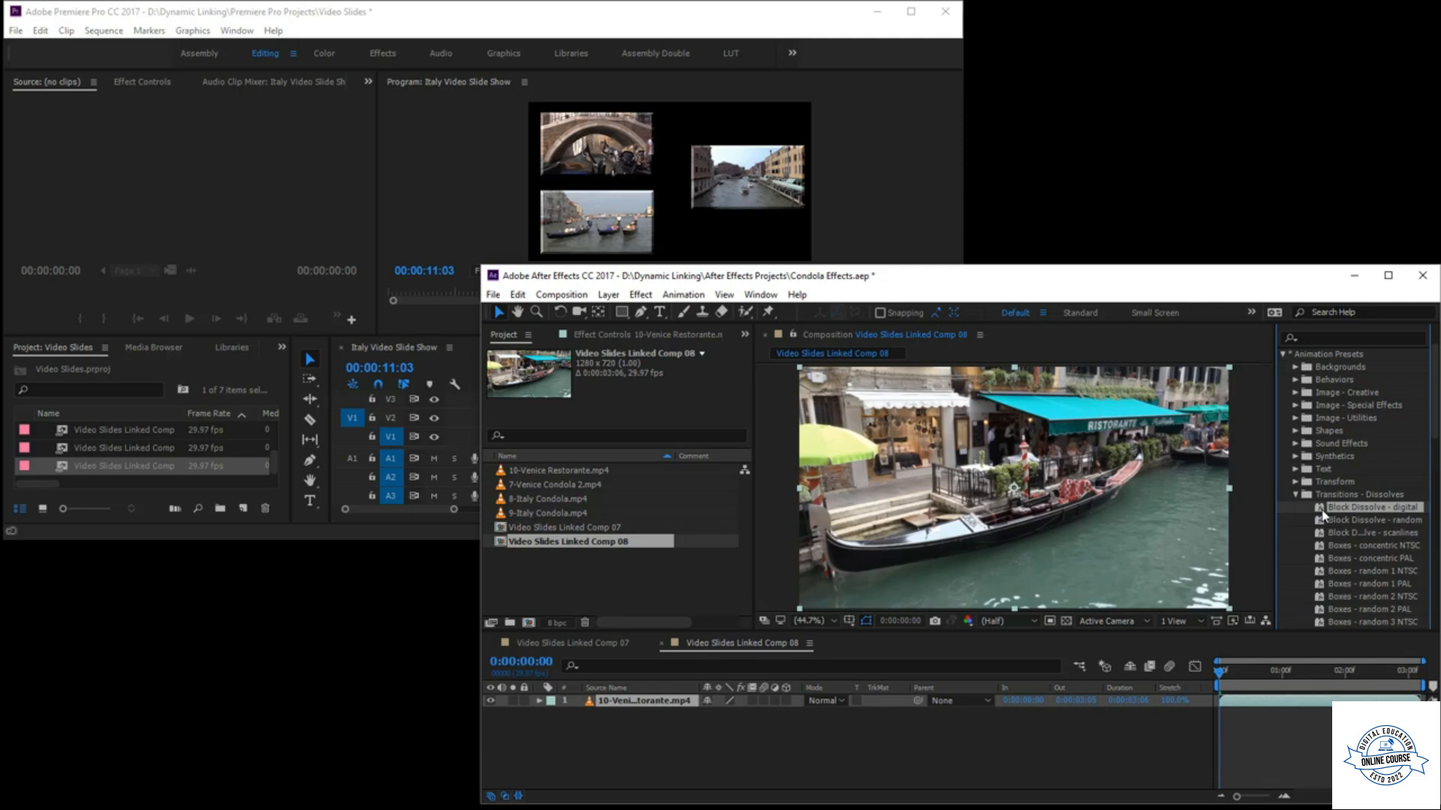
pyautogui.moveTo(1323, 515); pyautogui.dragTo(1242, 705)
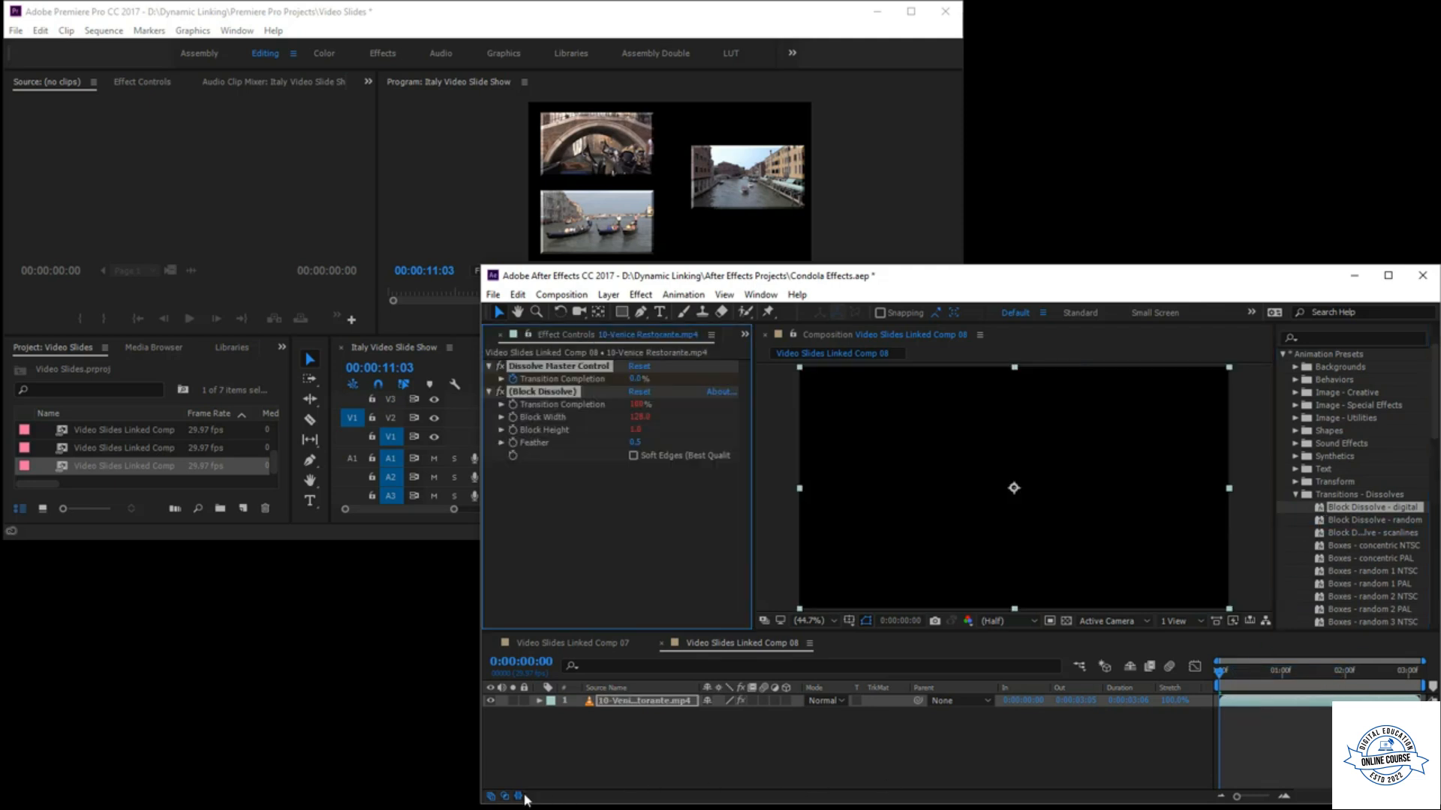
# - Reveal the restaurant layer's keyframes and move the last Transition Completion keyframe earlier, to about 15 frames
pyautogui.click(517, 796)
pyautogui.click(505, 796)
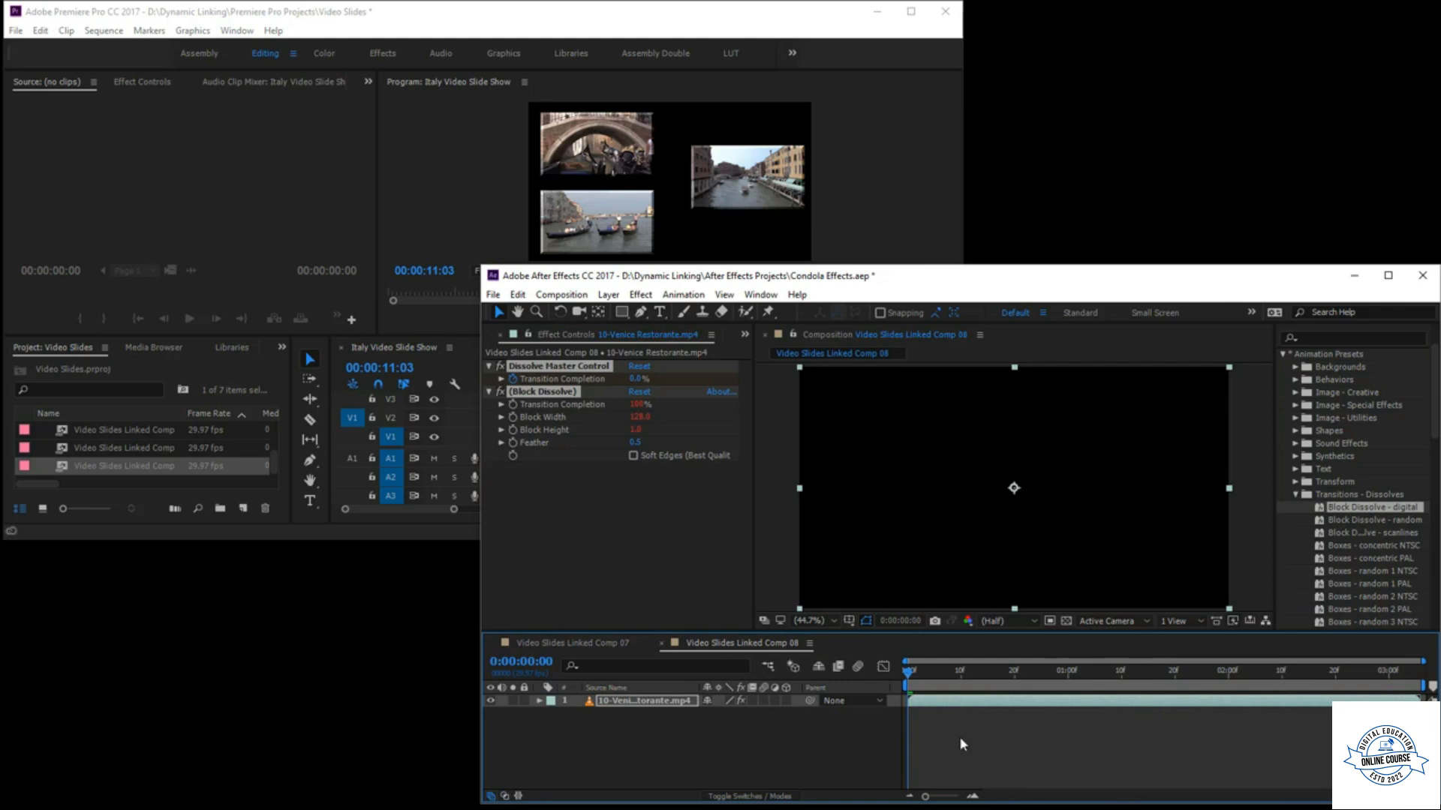
pyautogui.click(993, 705)
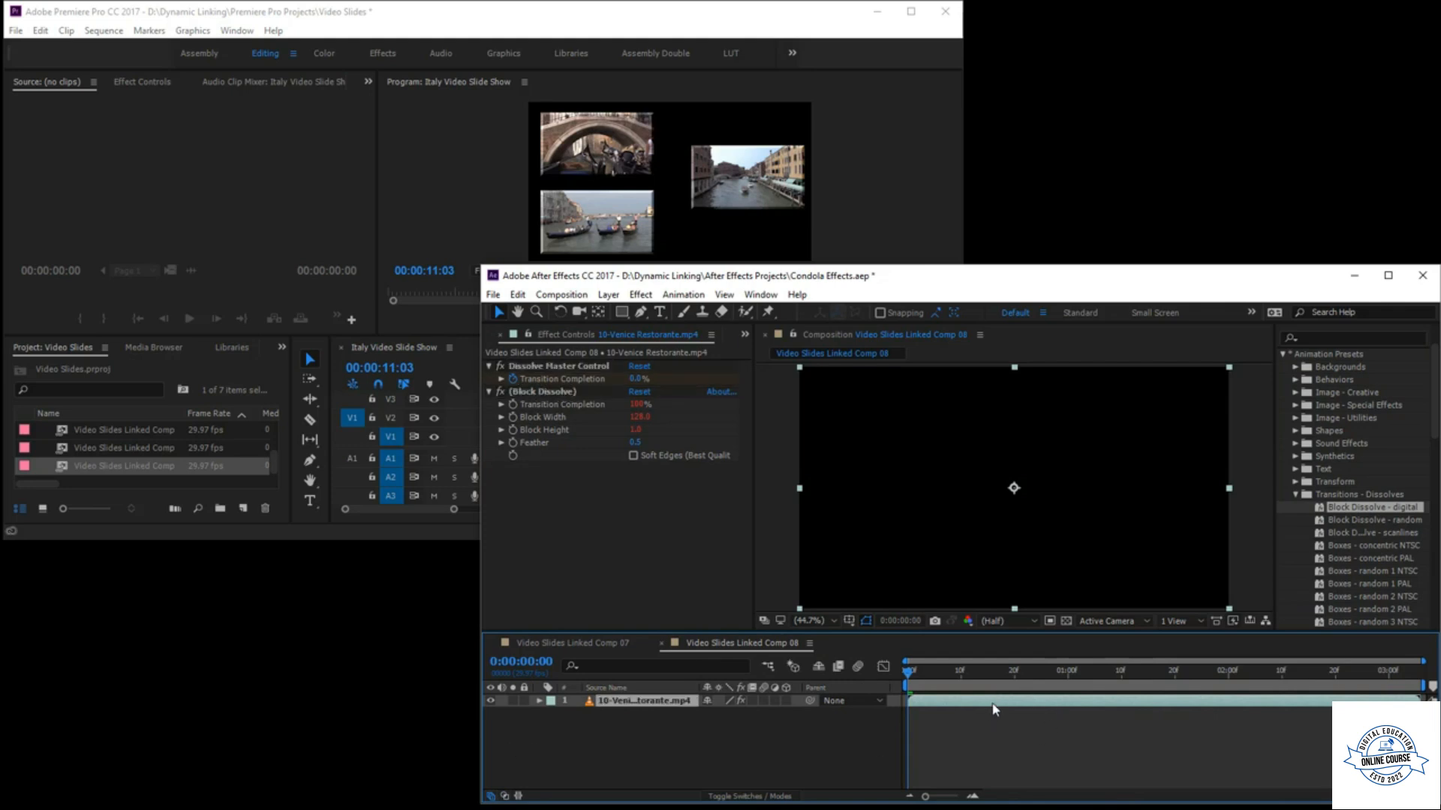
pyautogui.press('u')
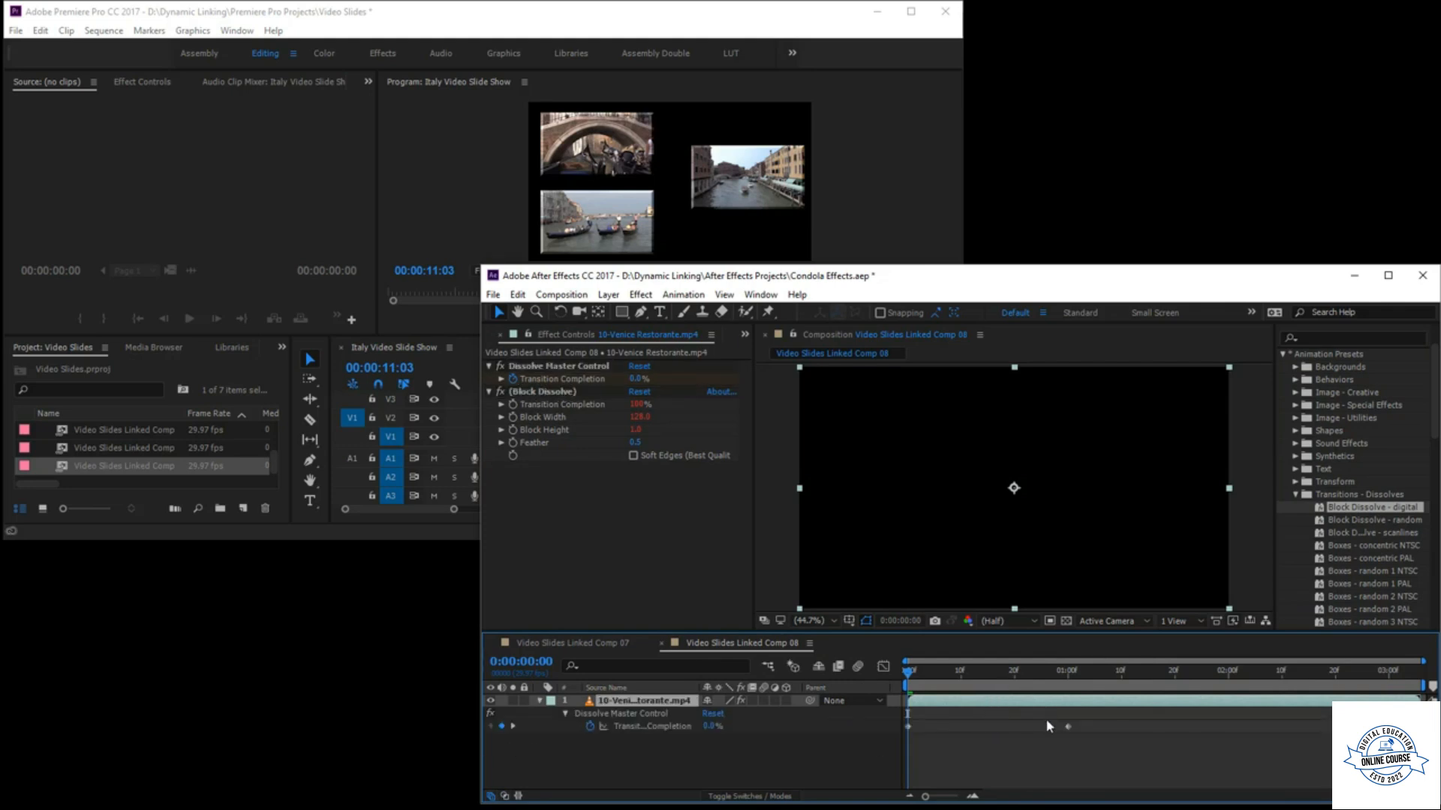
pyautogui.moveTo(1067, 728); pyautogui.dragTo(989, 730)
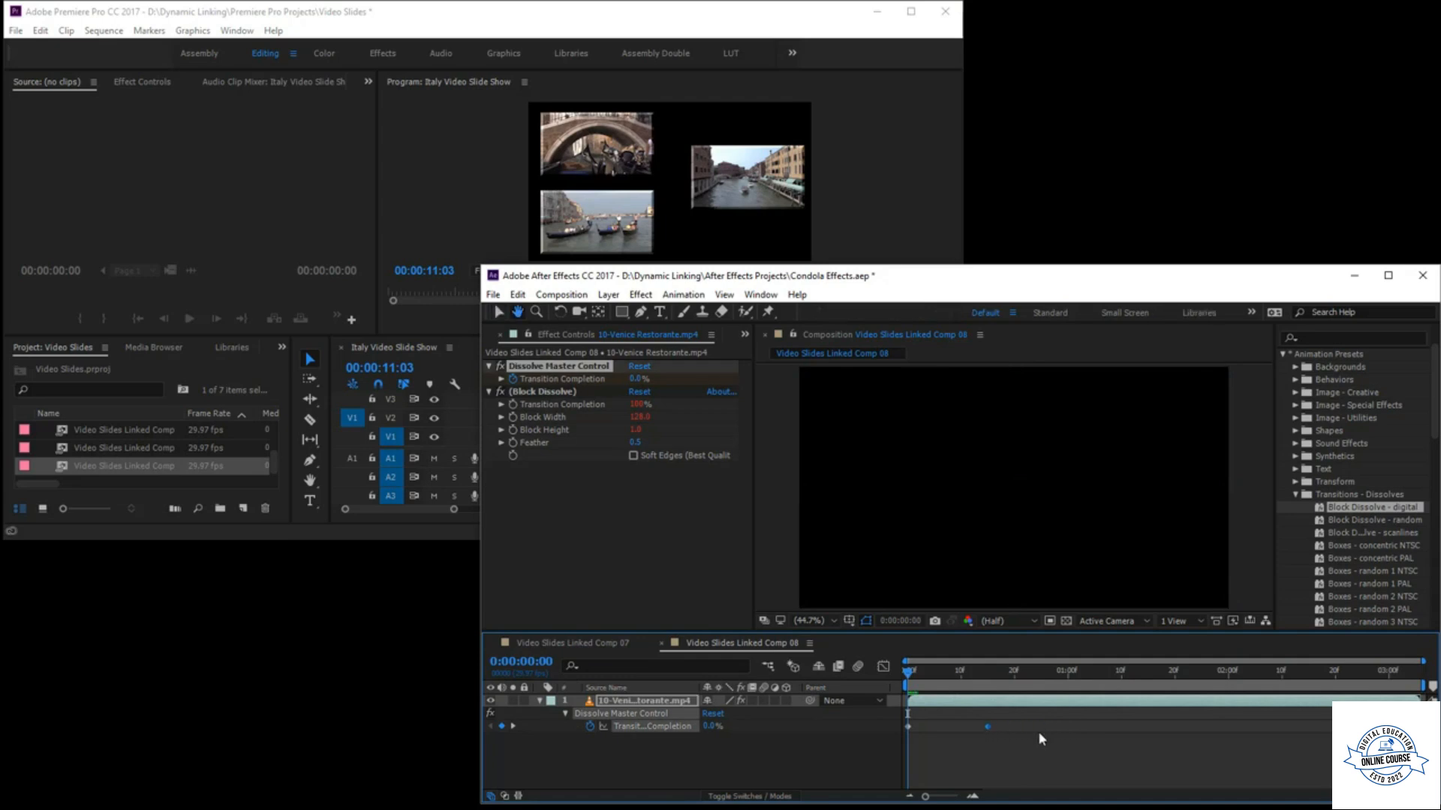
# - Preview the dissolve on the restaurant layer, switch to Premiere Pro and play back the linked restaurant clip
pyautogui.press('space')
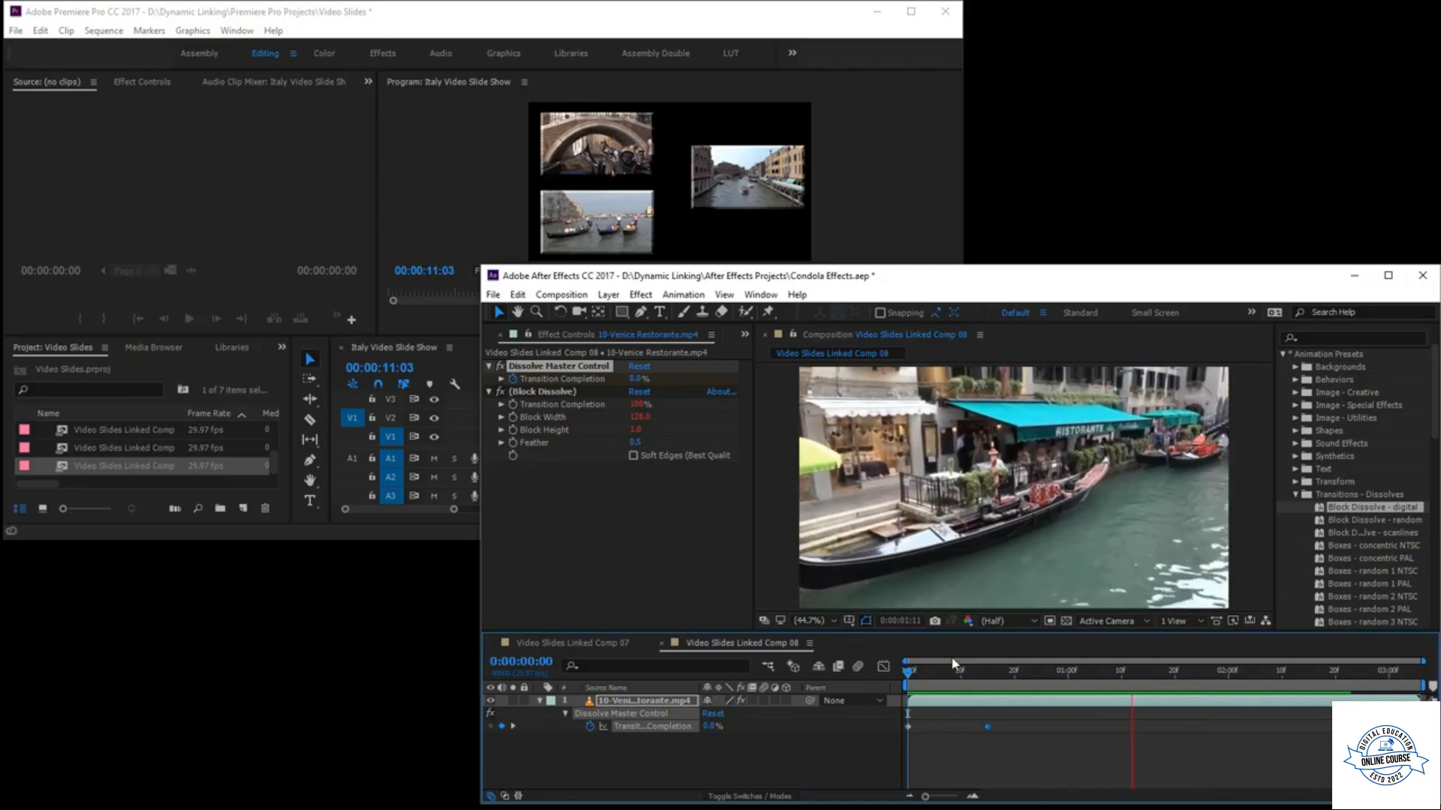
pyautogui.press('space')
pyautogui.click(887, 241)
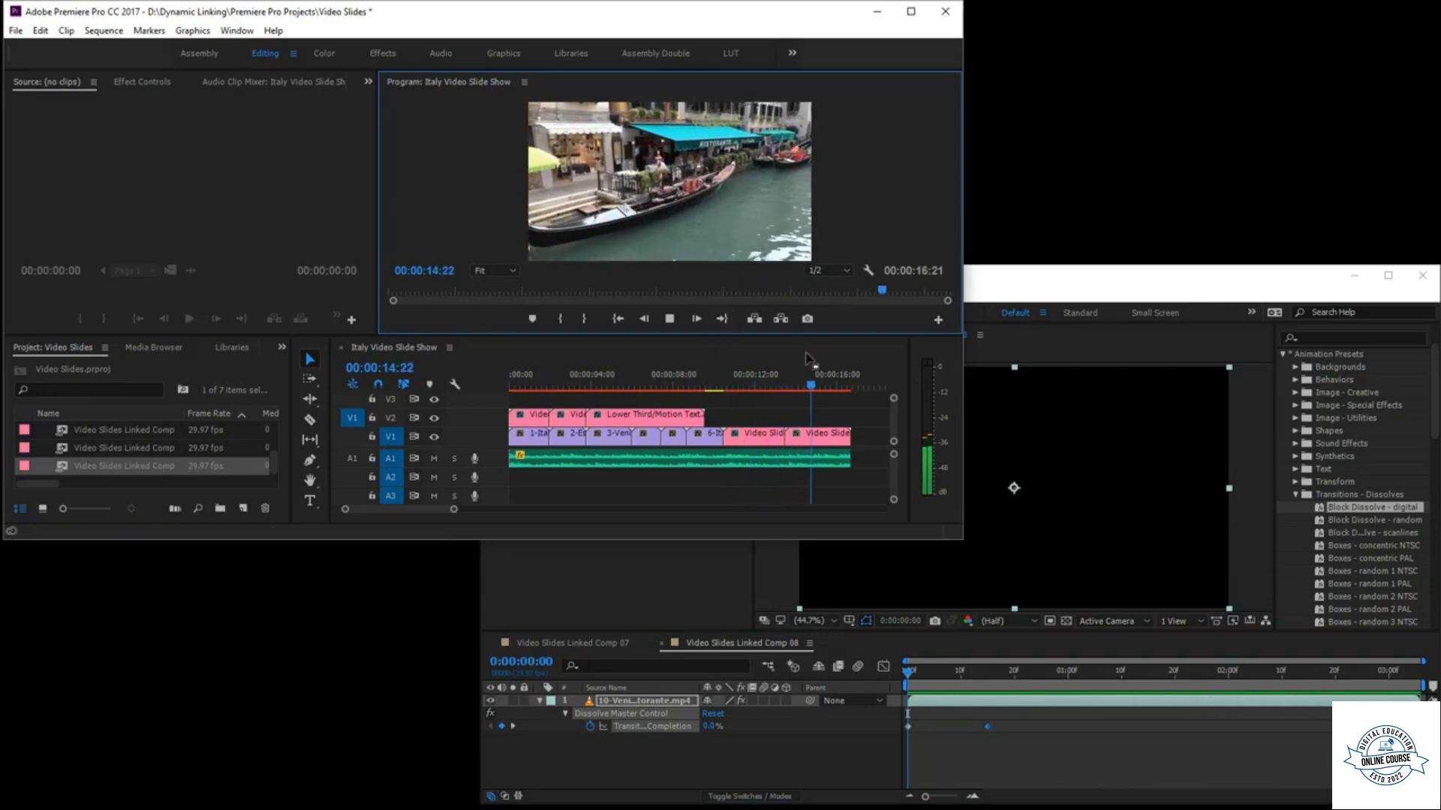
pyautogui.click(813, 395)
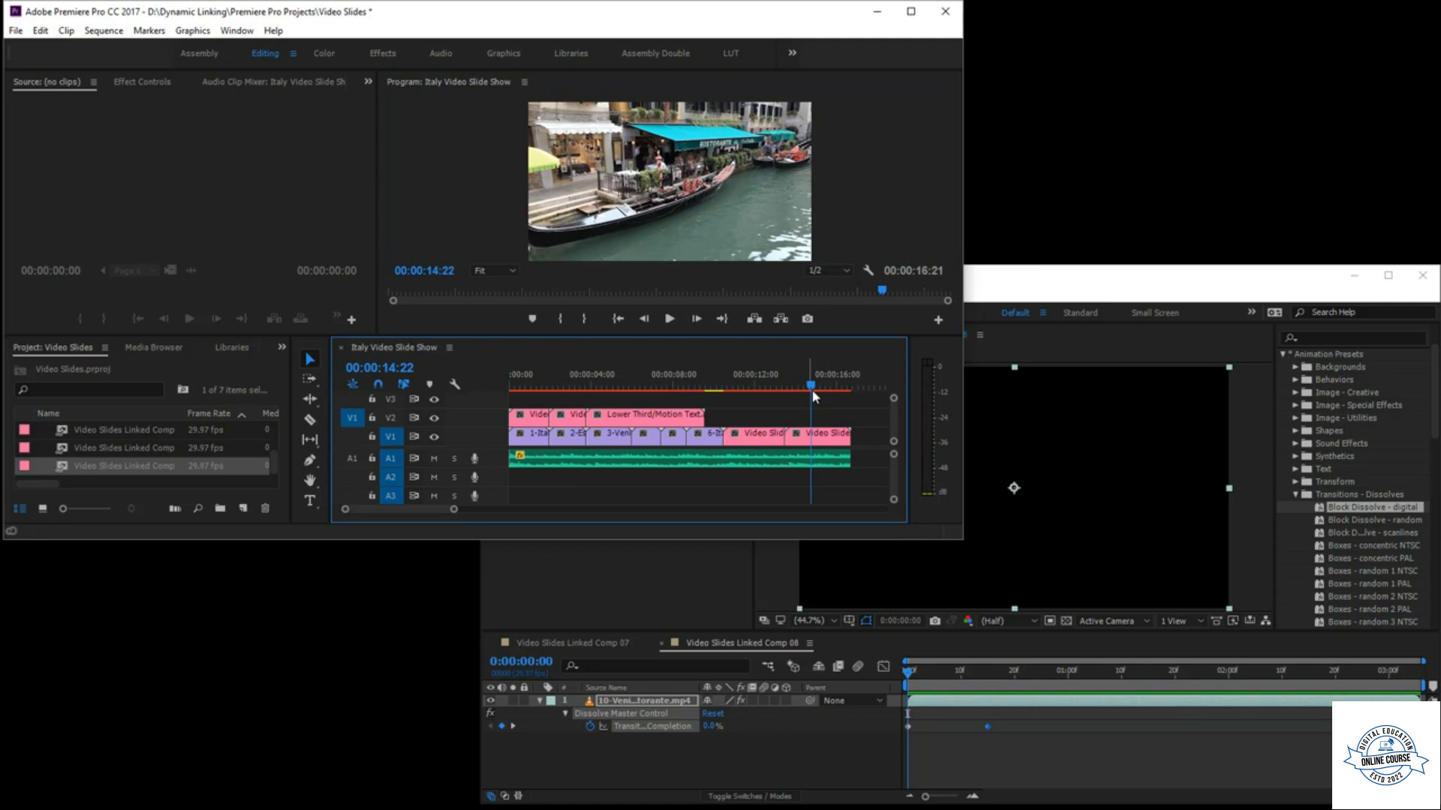
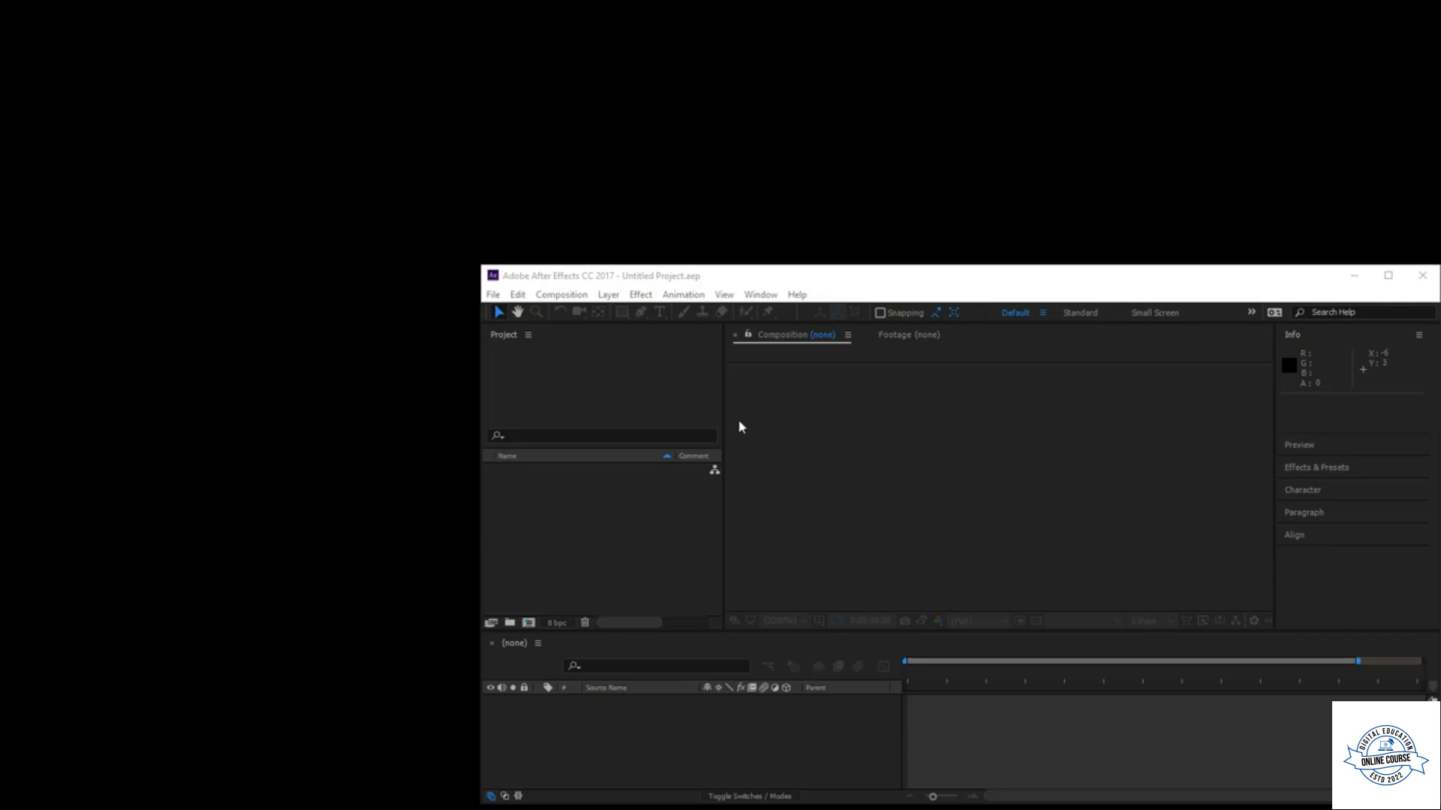
# - From After Effects, start a new dynamically linked Premiere Pro sequence and create its Premiere Pro project as For AE
pyautogui.click(494, 295)
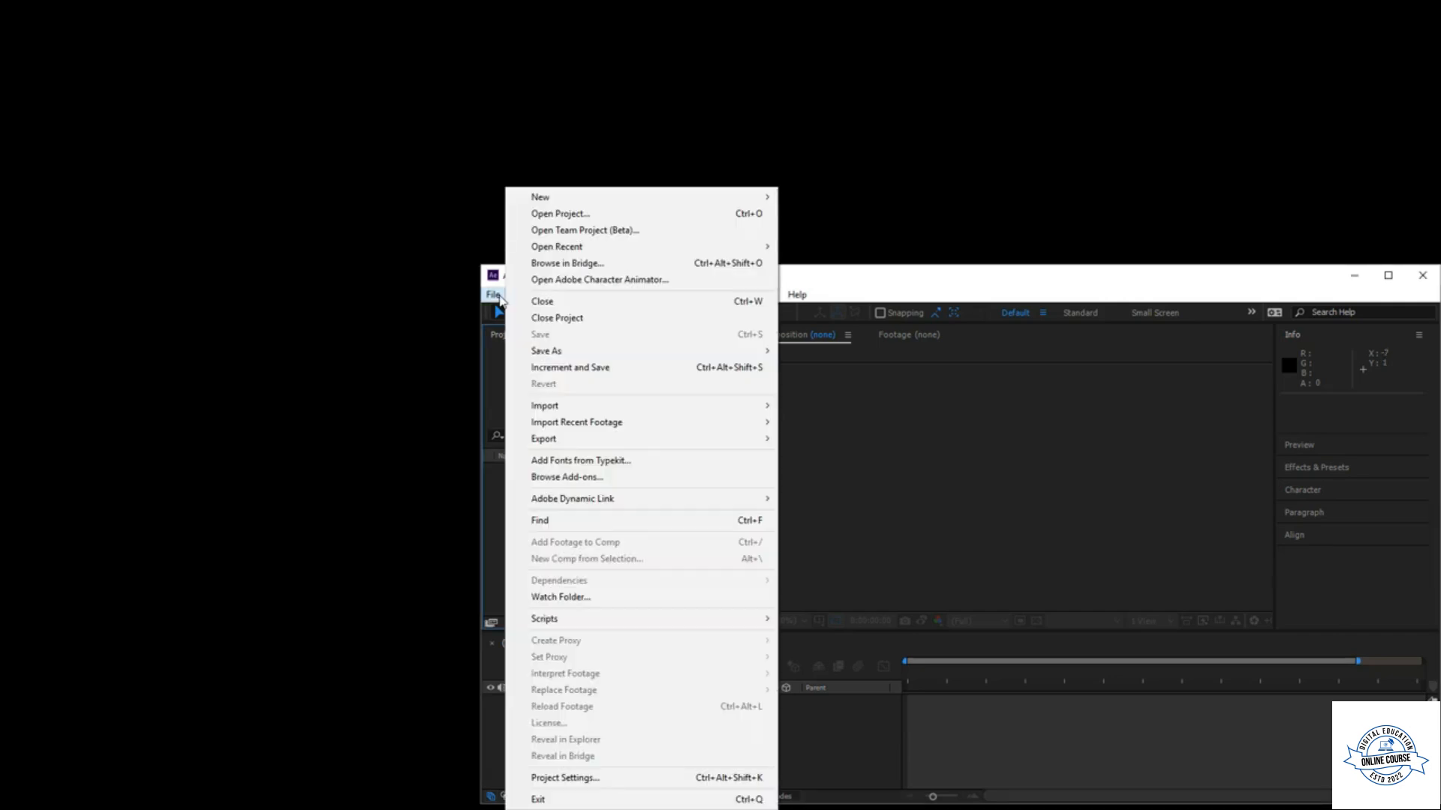
pyautogui.moveTo(569, 501)
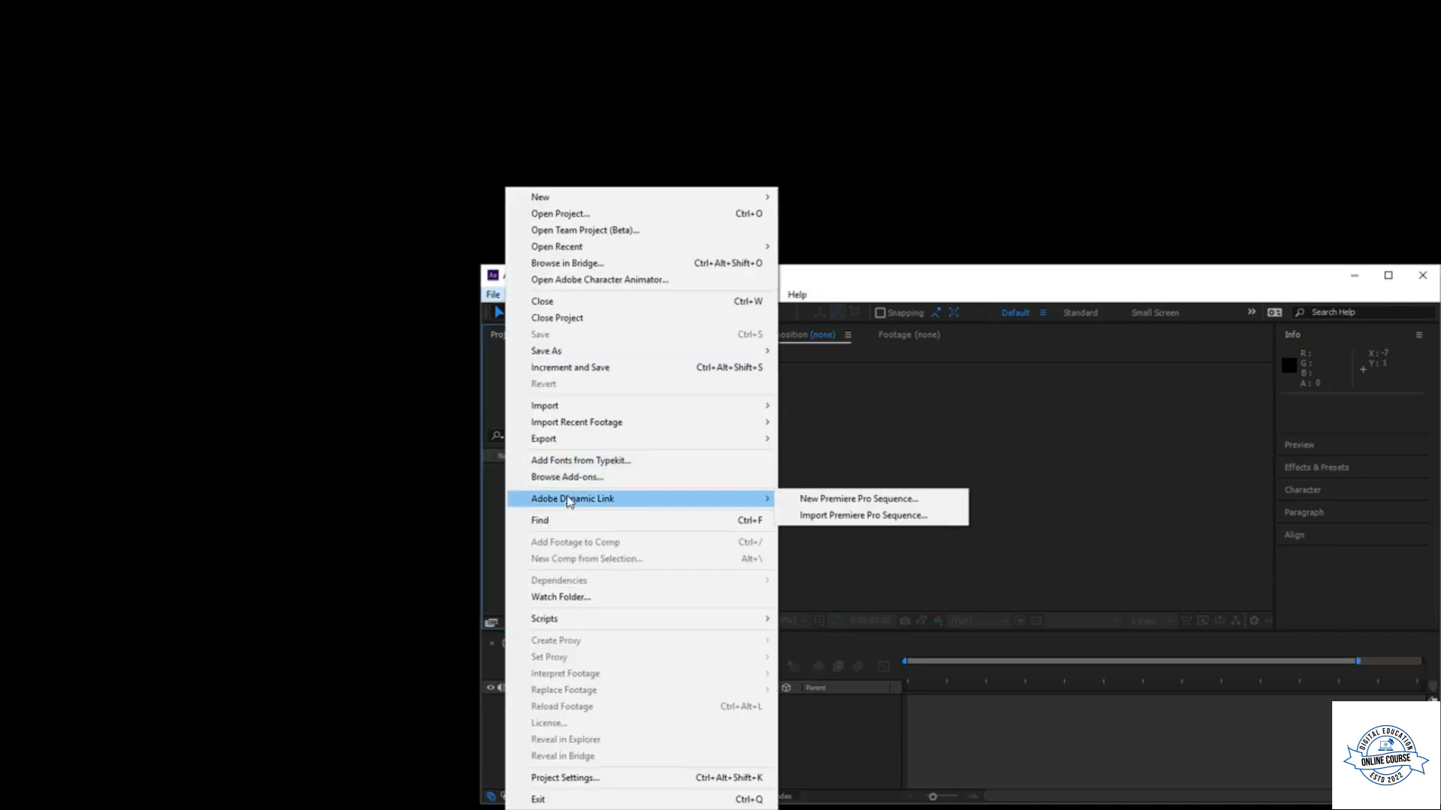
pyautogui.click(813, 501)
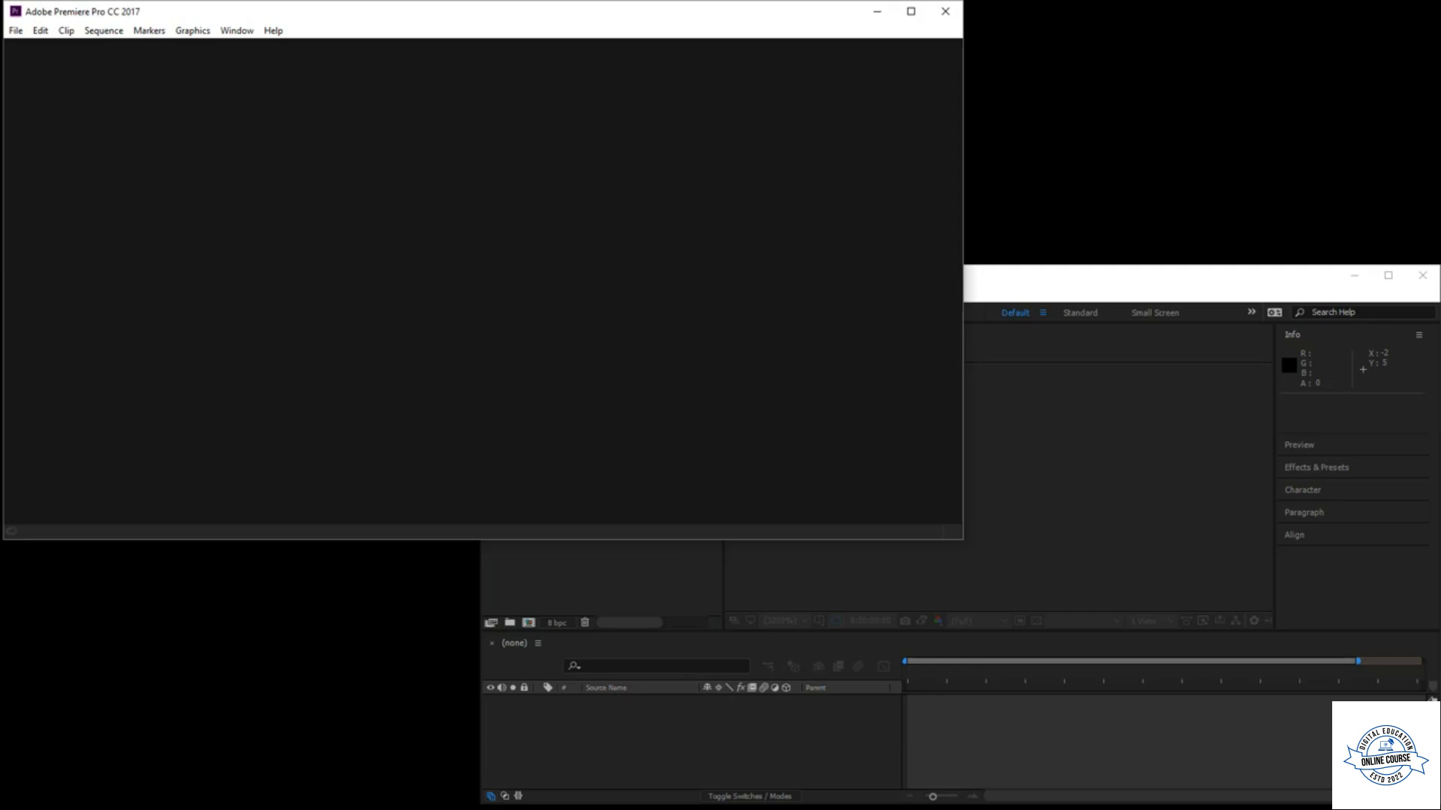
pyautogui.moveTo(668, 117); pyautogui.dragTo(658, 73)
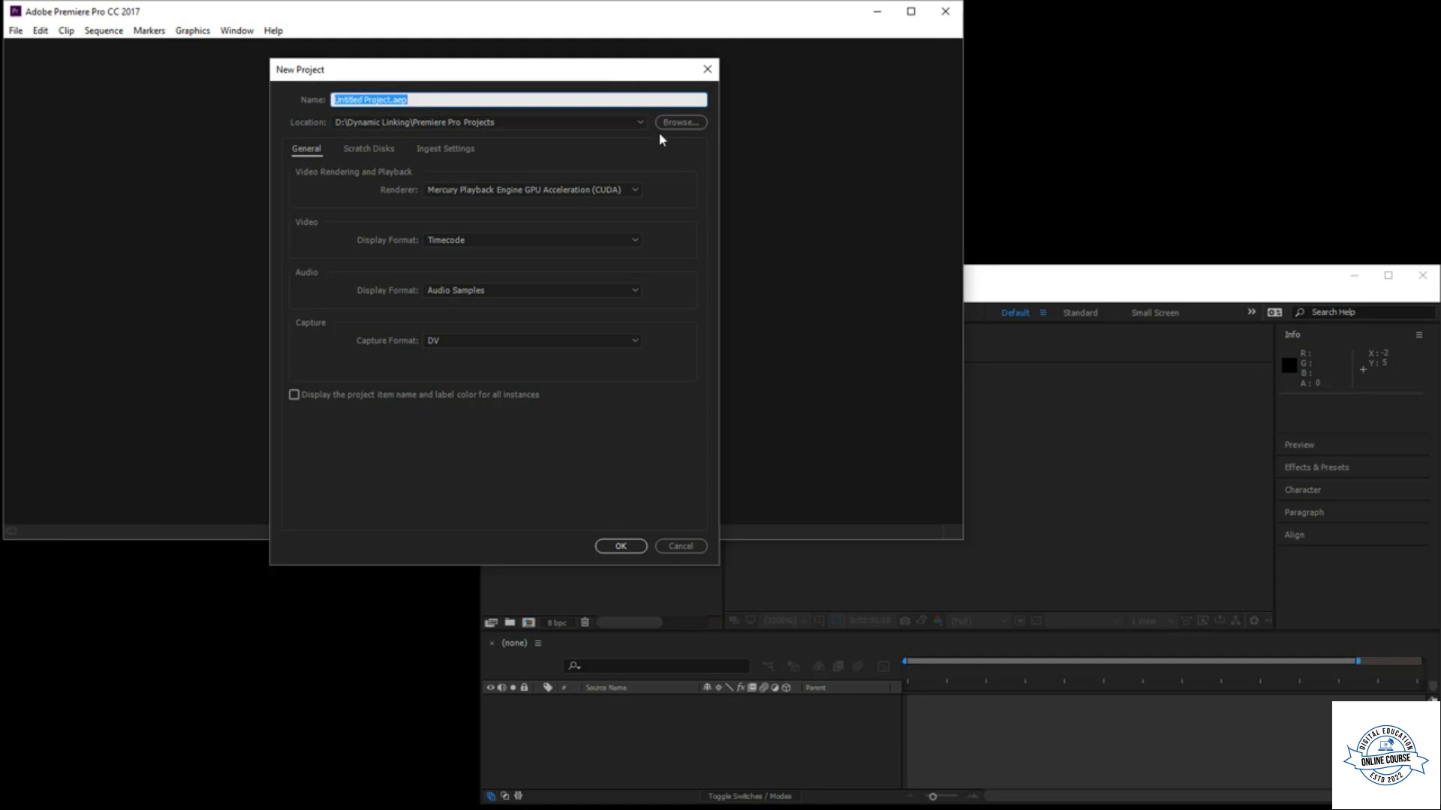
pyautogui.write('For AE')
pyautogui.click(638, 548)
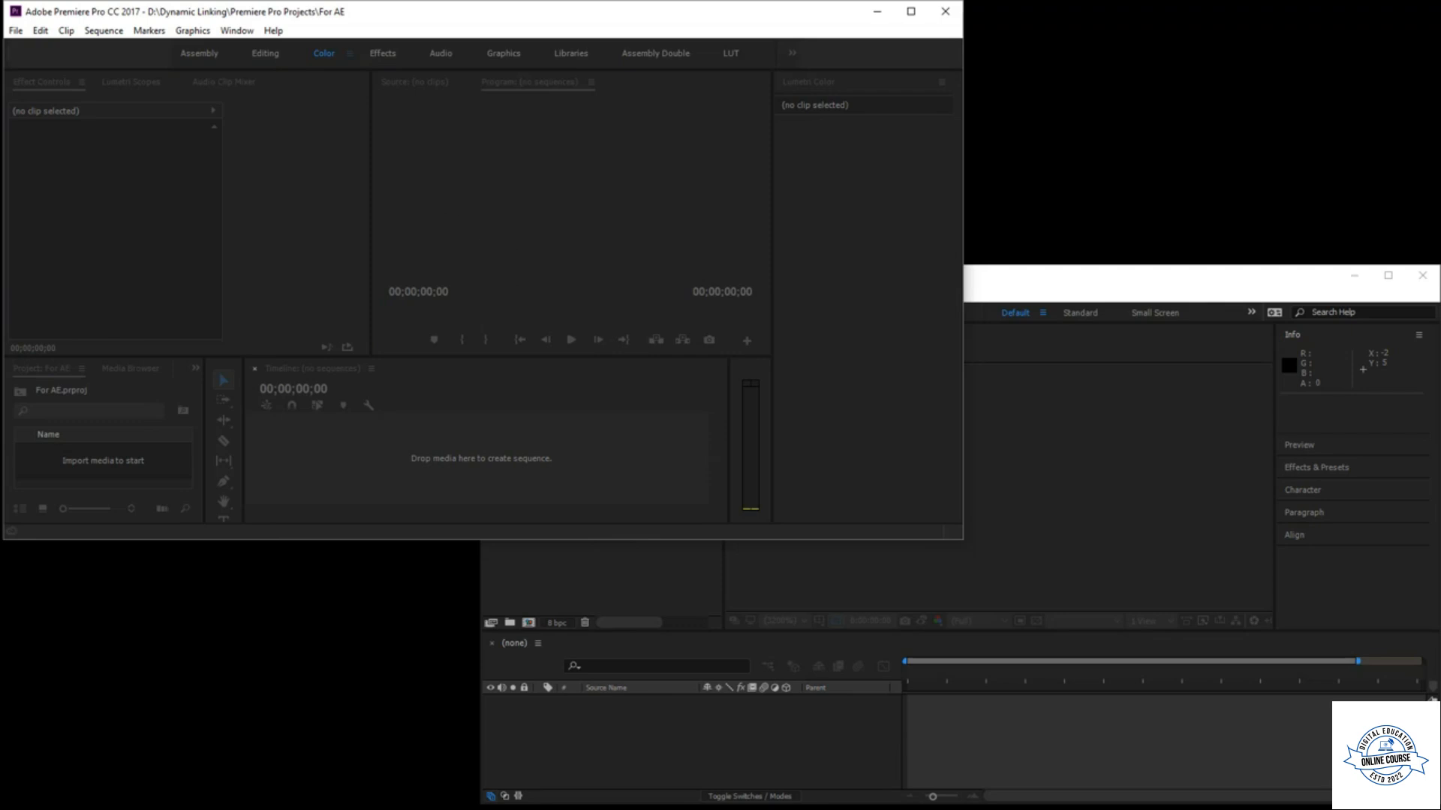
# - Set the new sequence's timebase to 30.00 frames/second and create it with the name Linked Sequence 1
pyautogui.moveTo(257, 58); pyautogui.dragTo(466, 44)
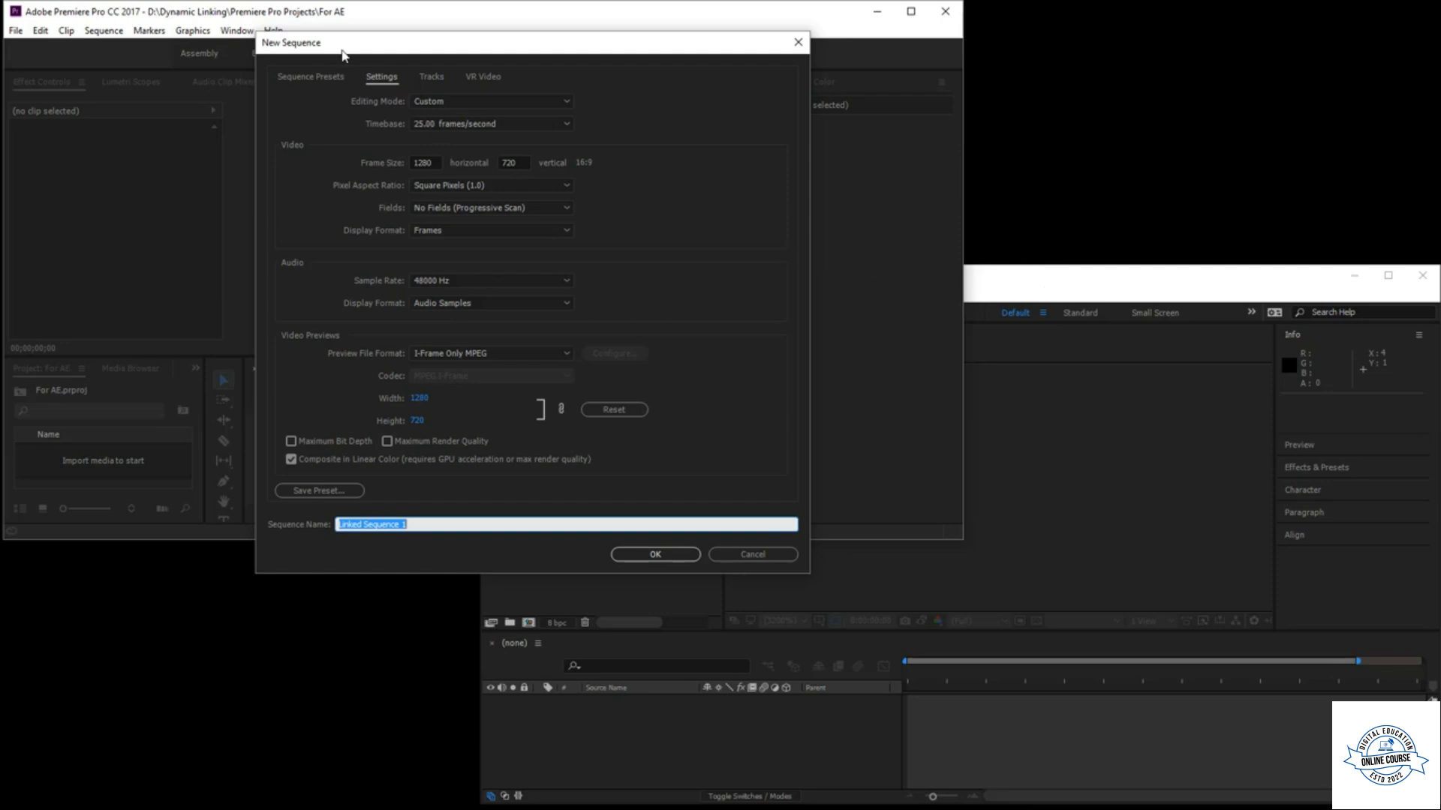
pyautogui.click(414, 105)
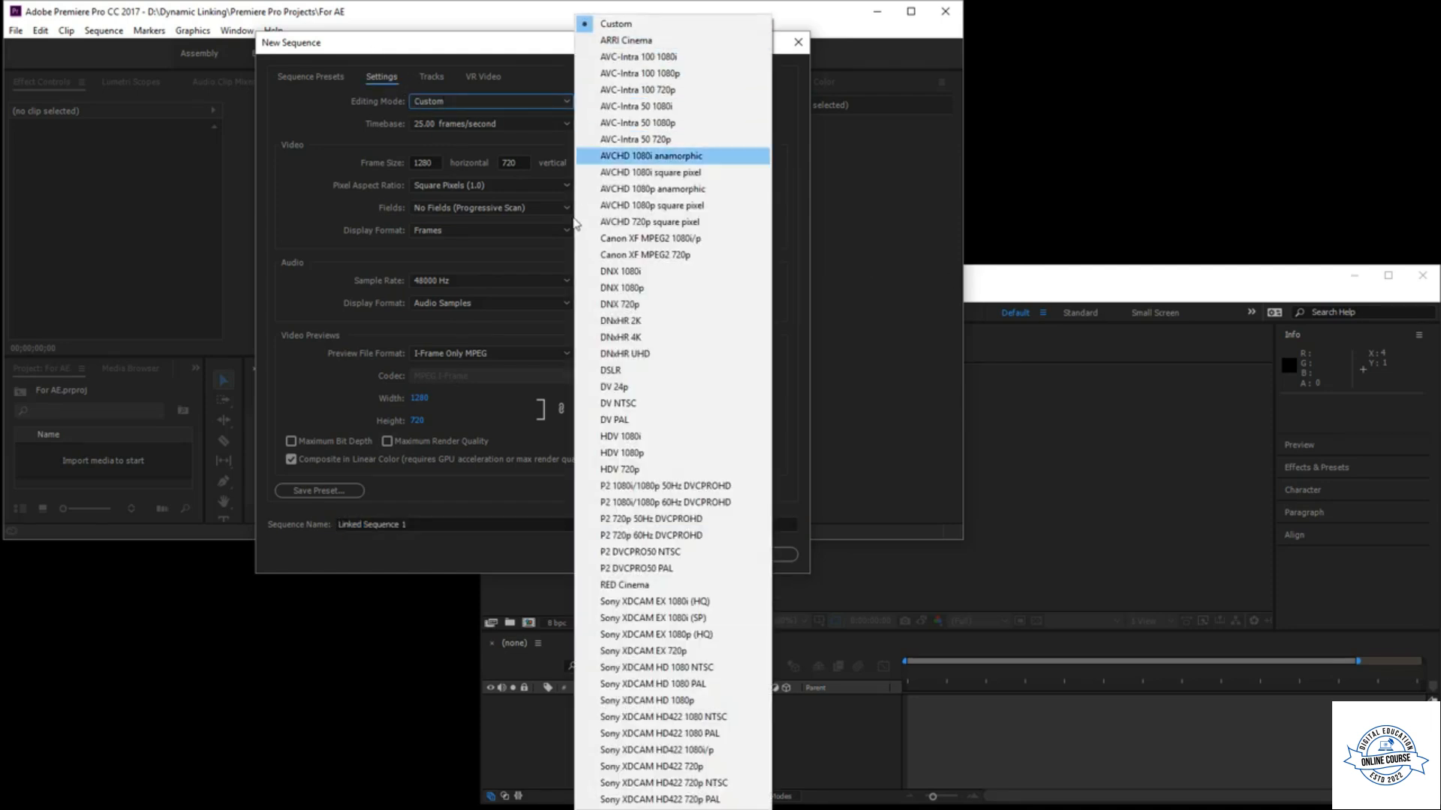
pyautogui.click(316, 213)
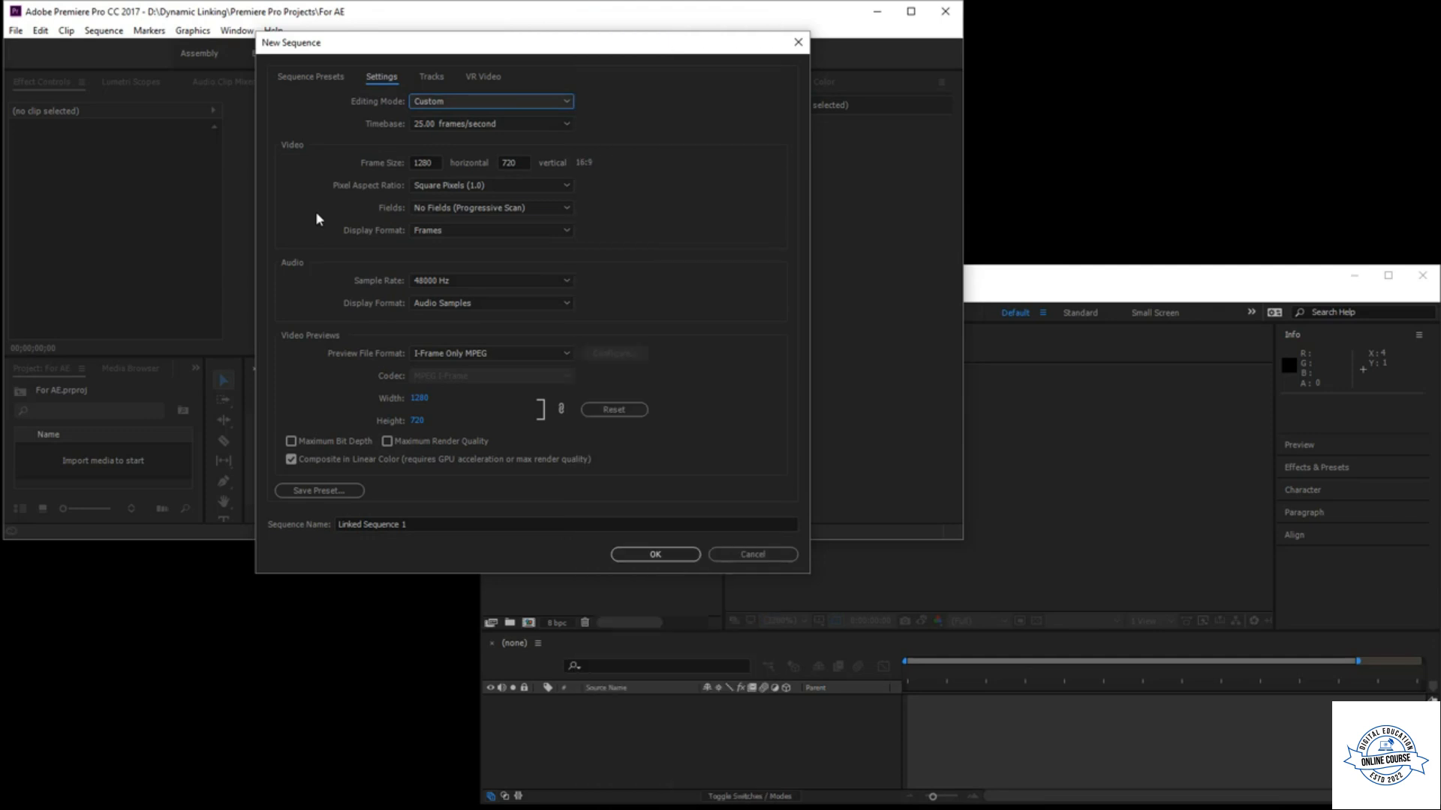
pyautogui.press('Tab')
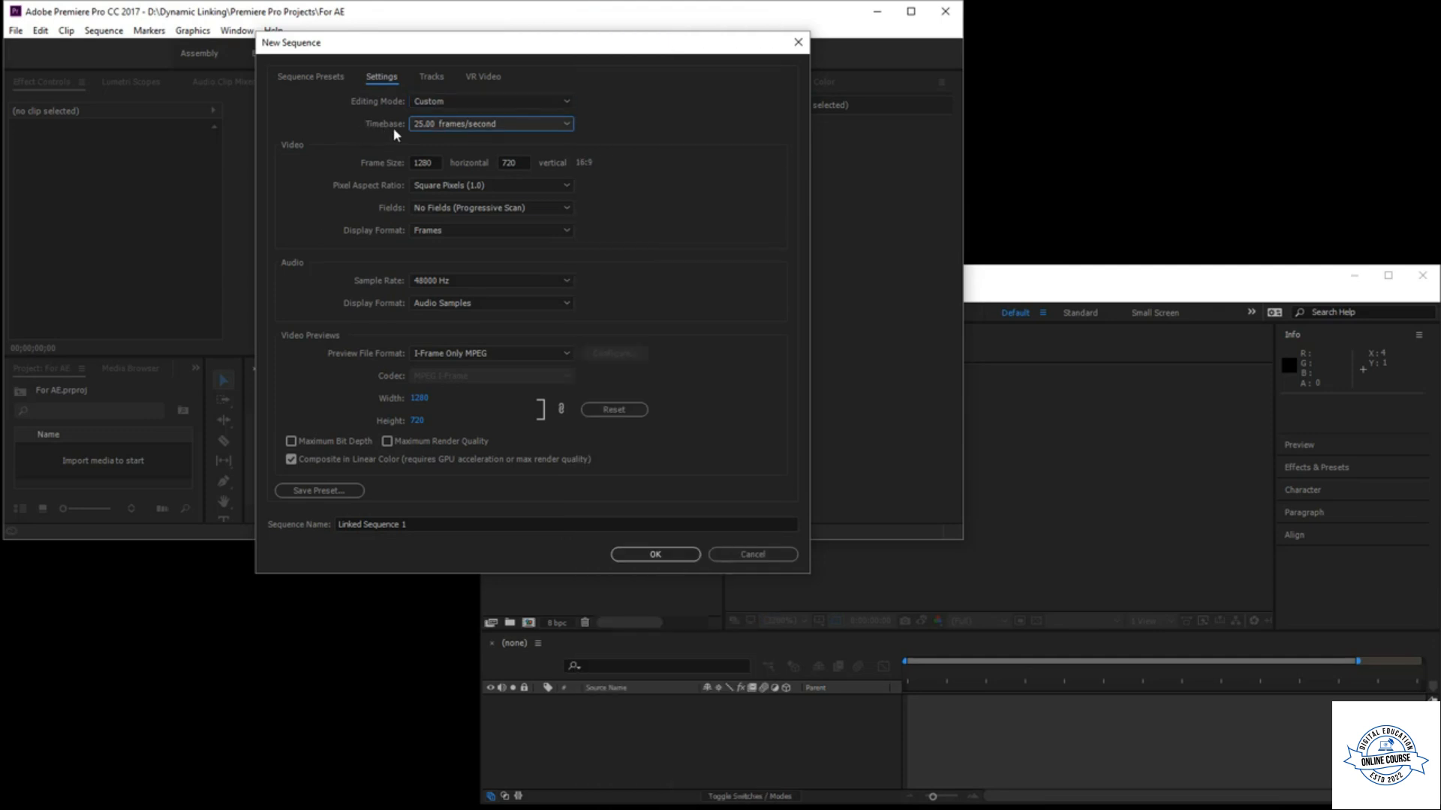
pyautogui.click(432, 126)
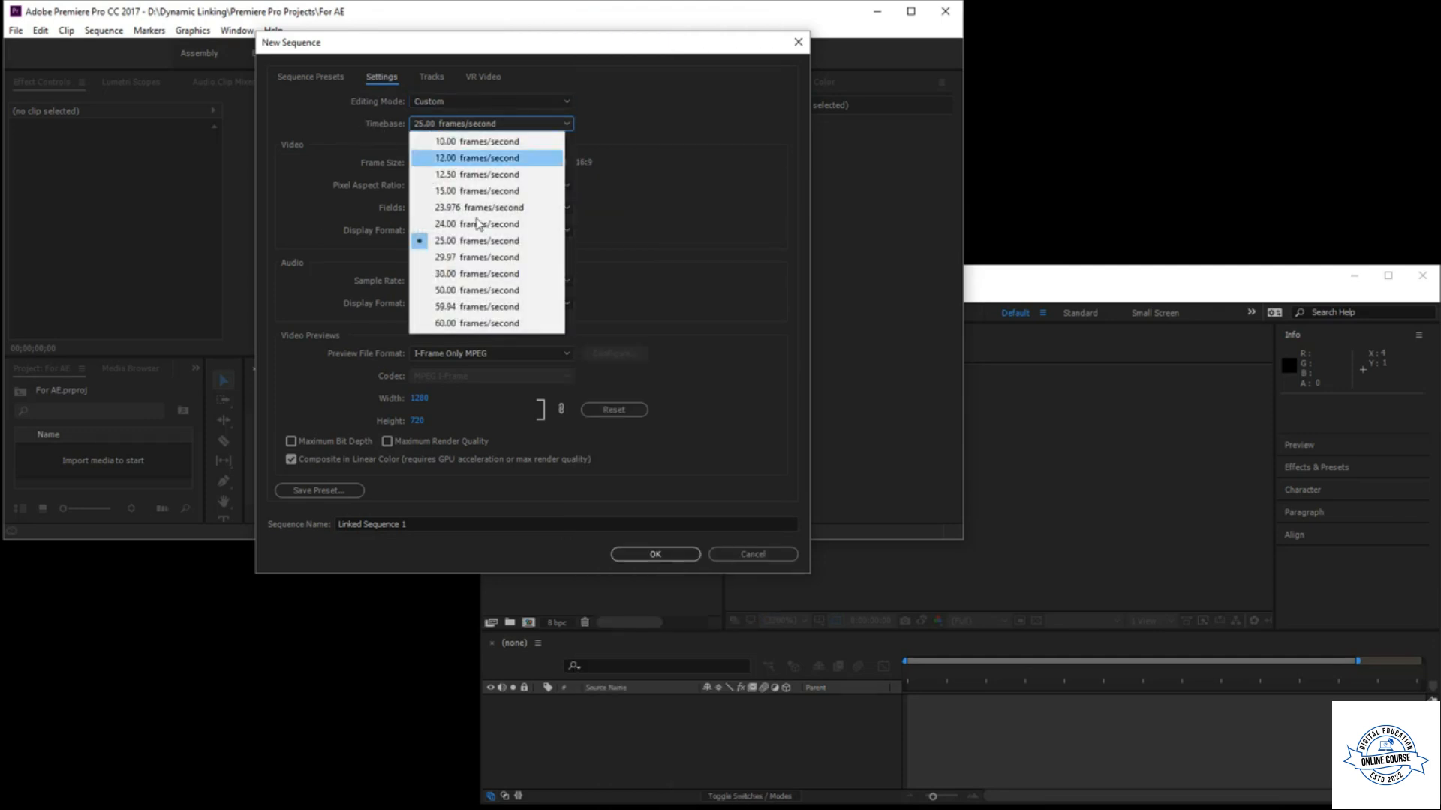
pyautogui.click(502, 273)
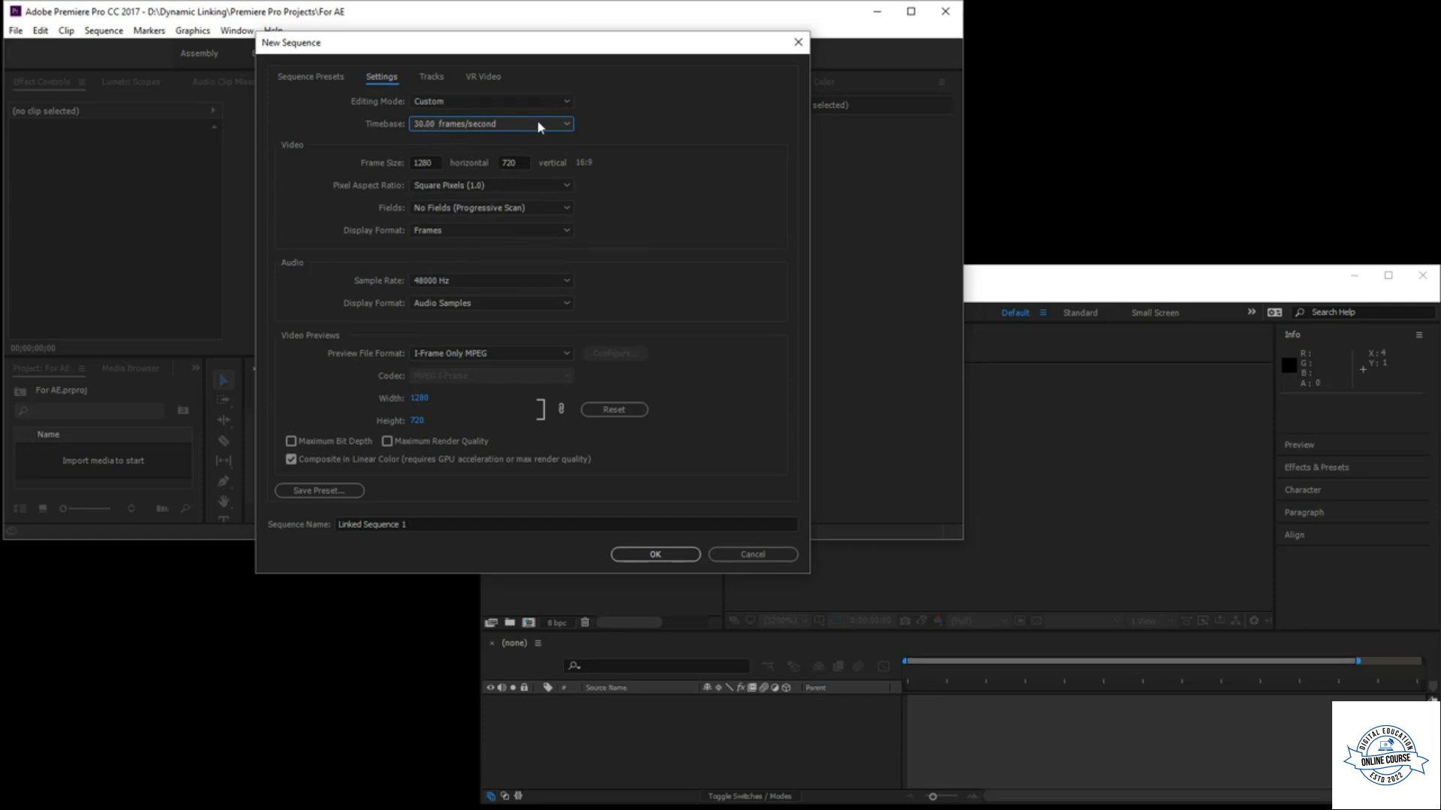
pyautogui.click(656, 557)
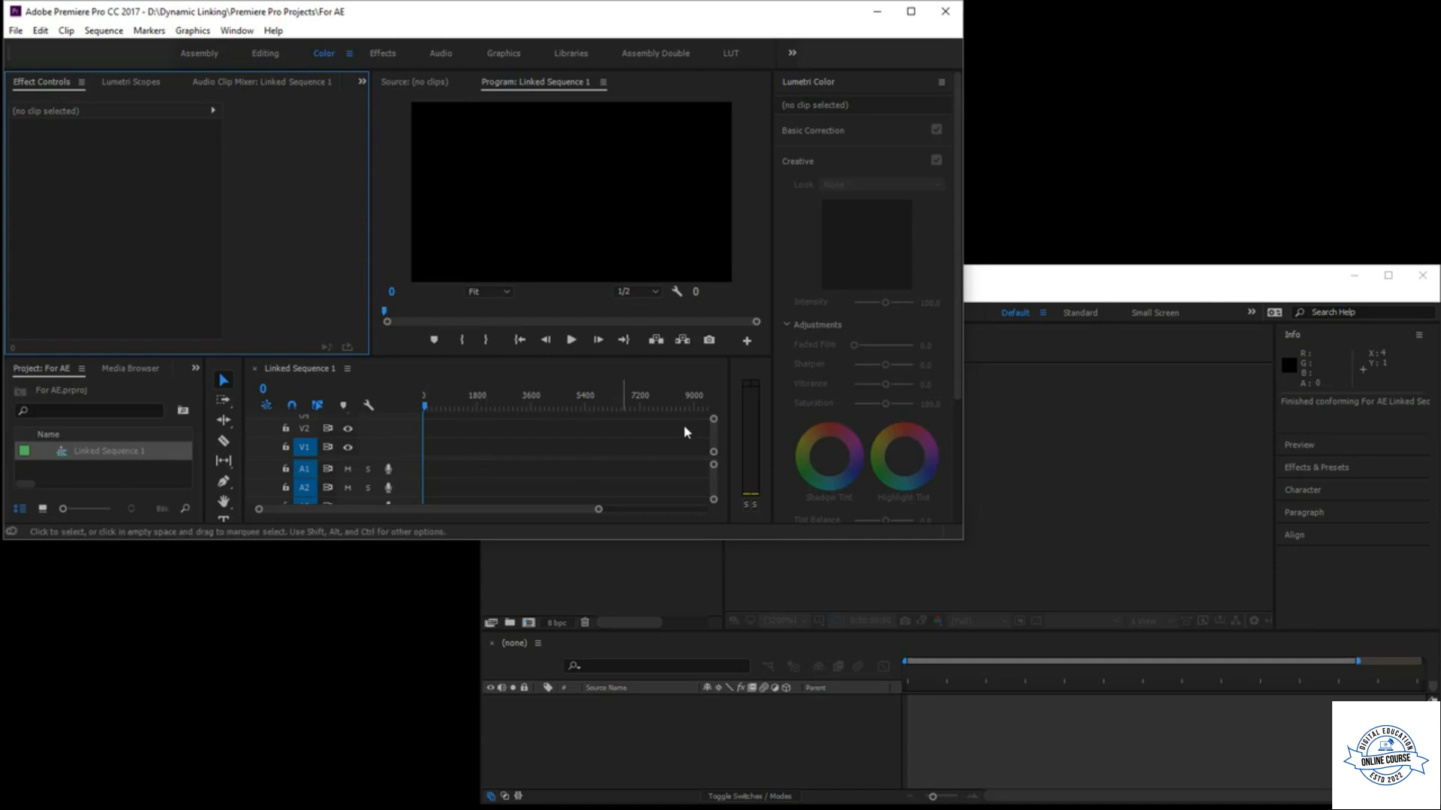
# - In After Effects, create a composition from the Linked Sequence 1 item and rename the composition Main Project
pyautogui.click(990, 289)
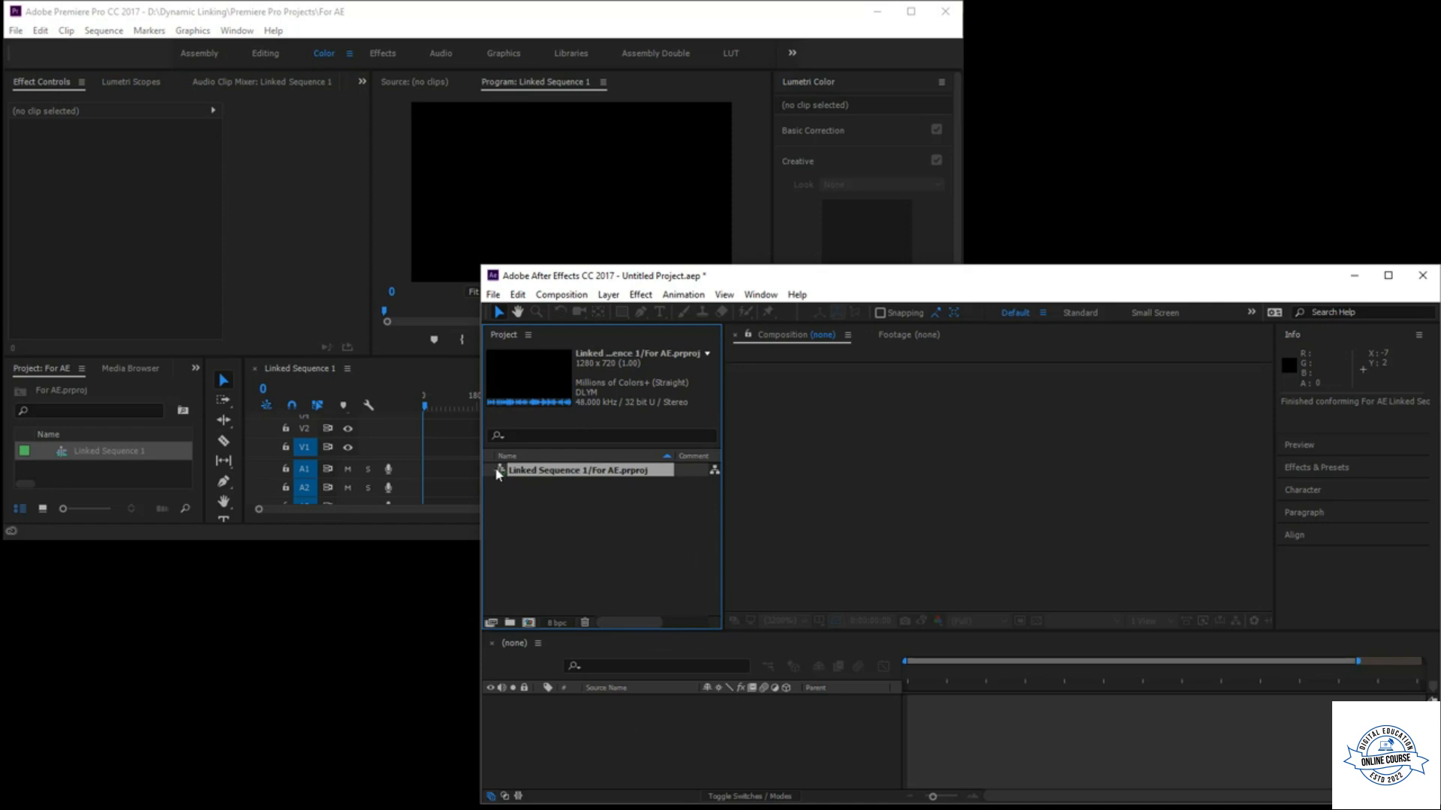
pyautogui.moveTo(496, 474); pyautogui.dragTo(530, 721)
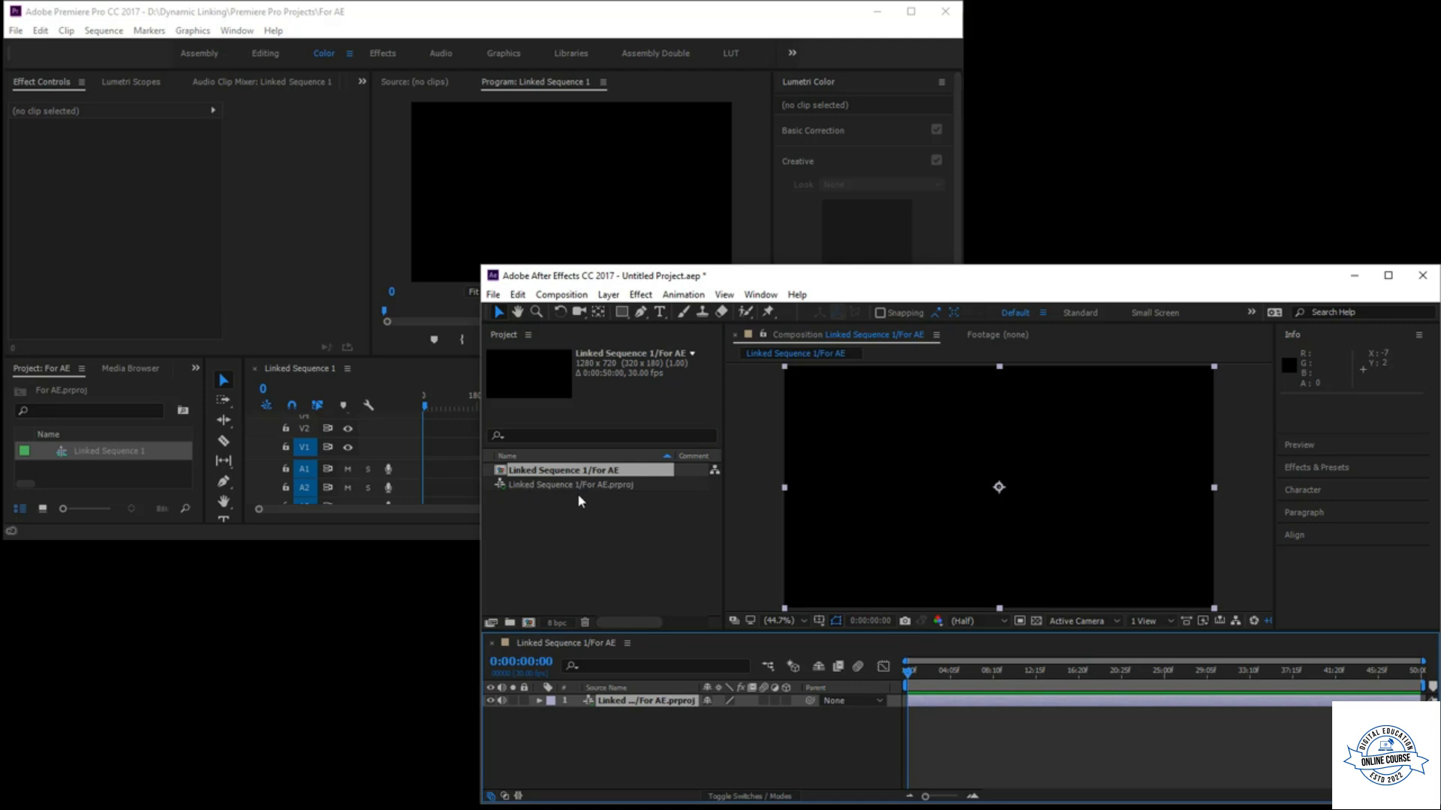
pyautogui.click(533, 477)
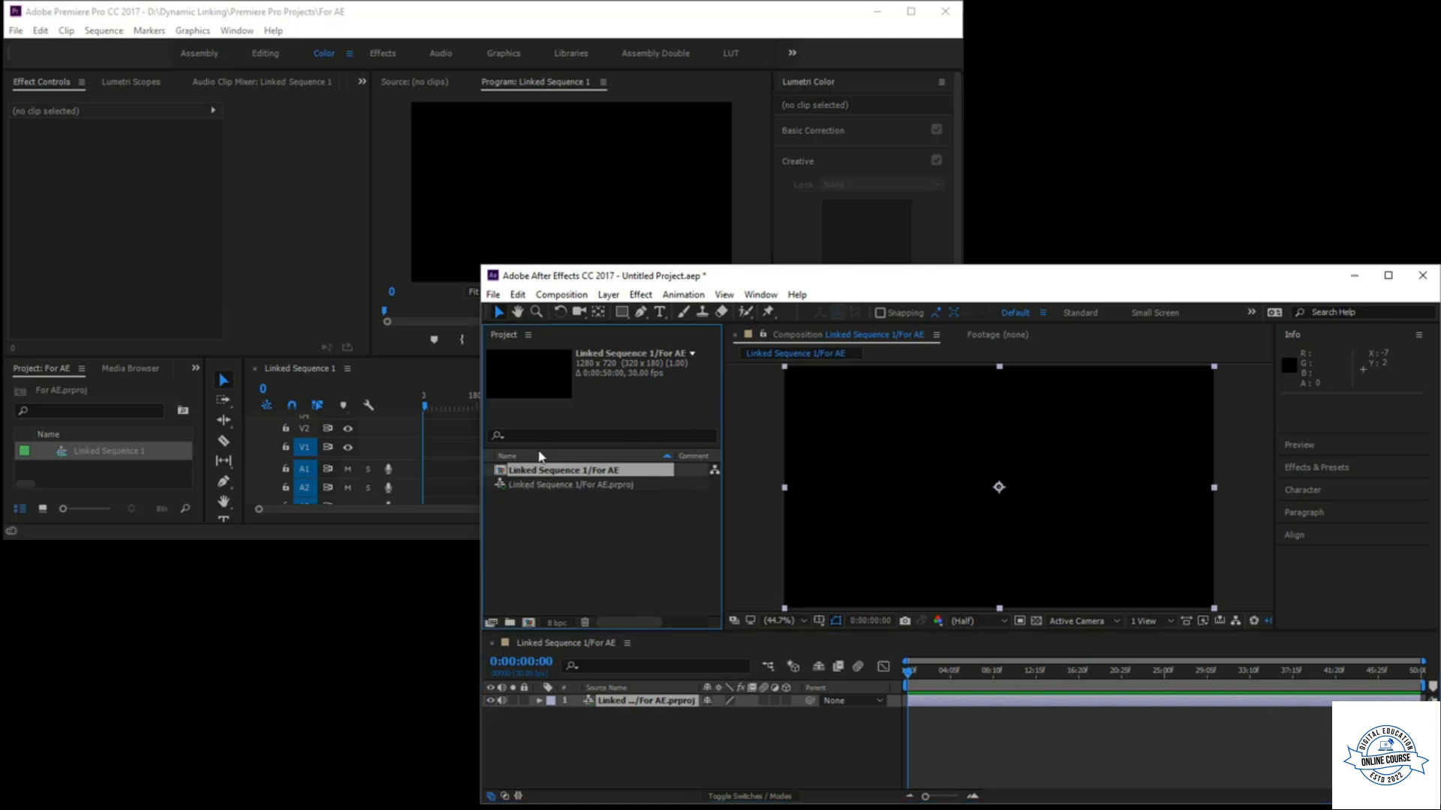
pyautogui.click(542, 474)
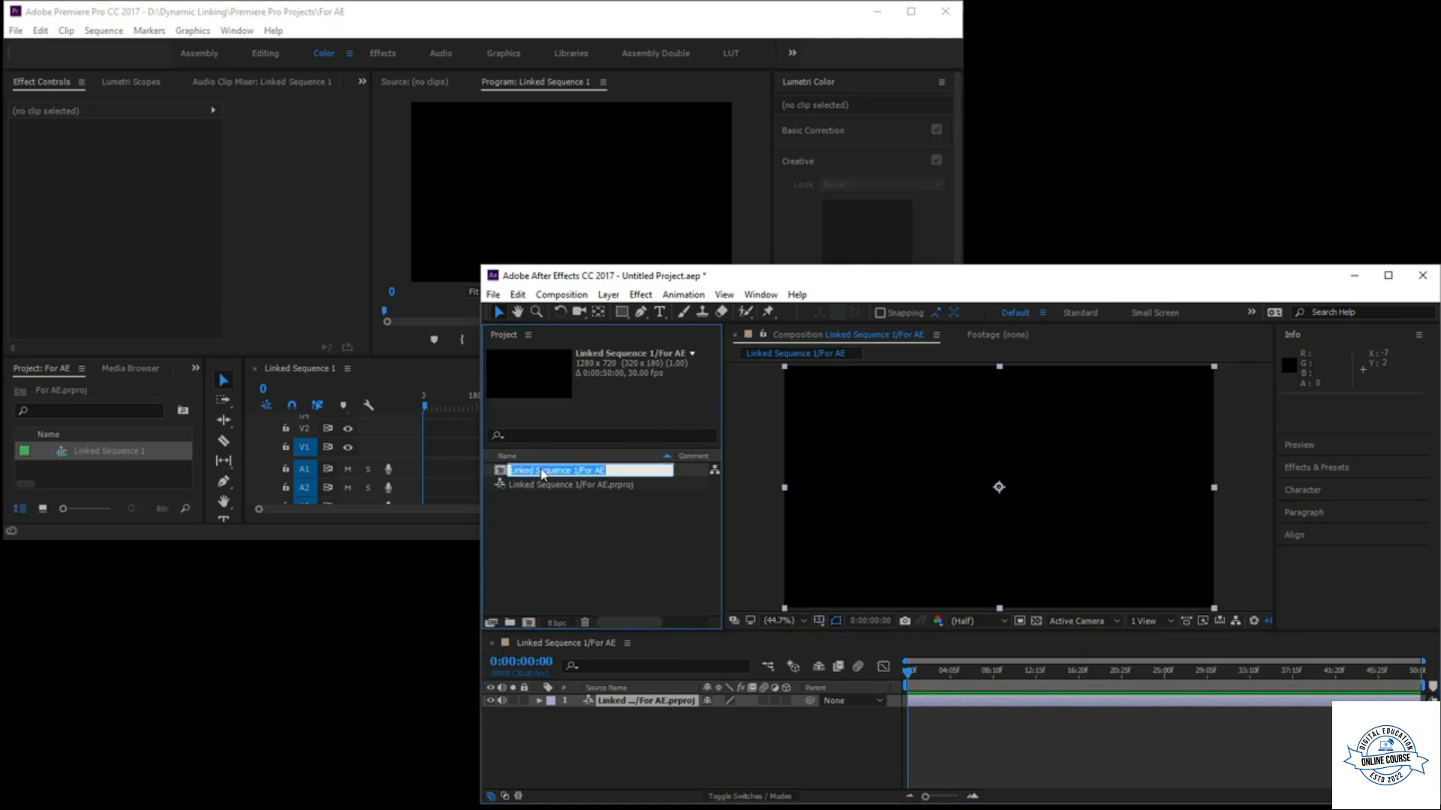
pyautogui.write('Main Project')
pyautogui.click(578, 534)
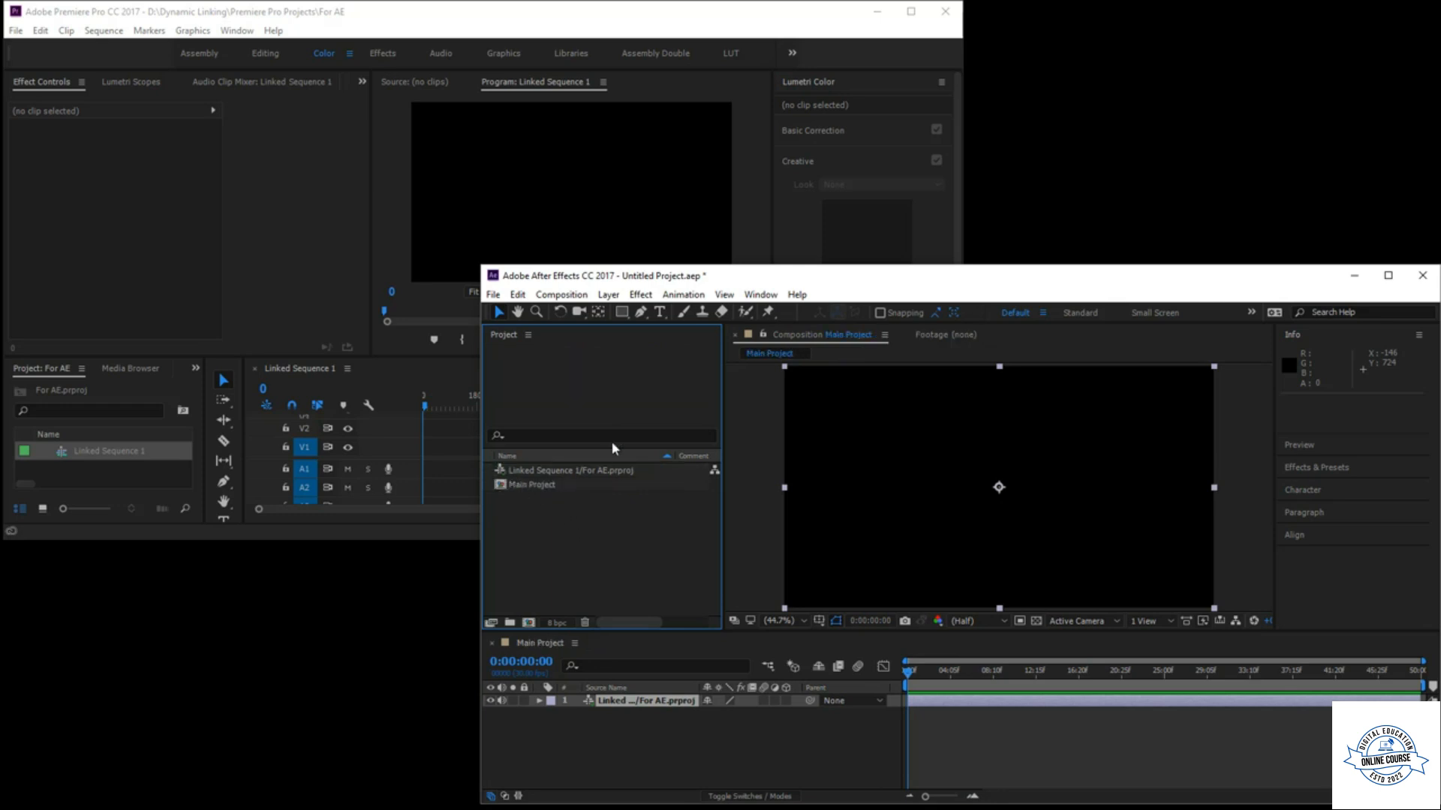
pyautogui.click(904, 721)
pyautogui.moveTo(907, 677); pyautogui.dragTo(889, 747)
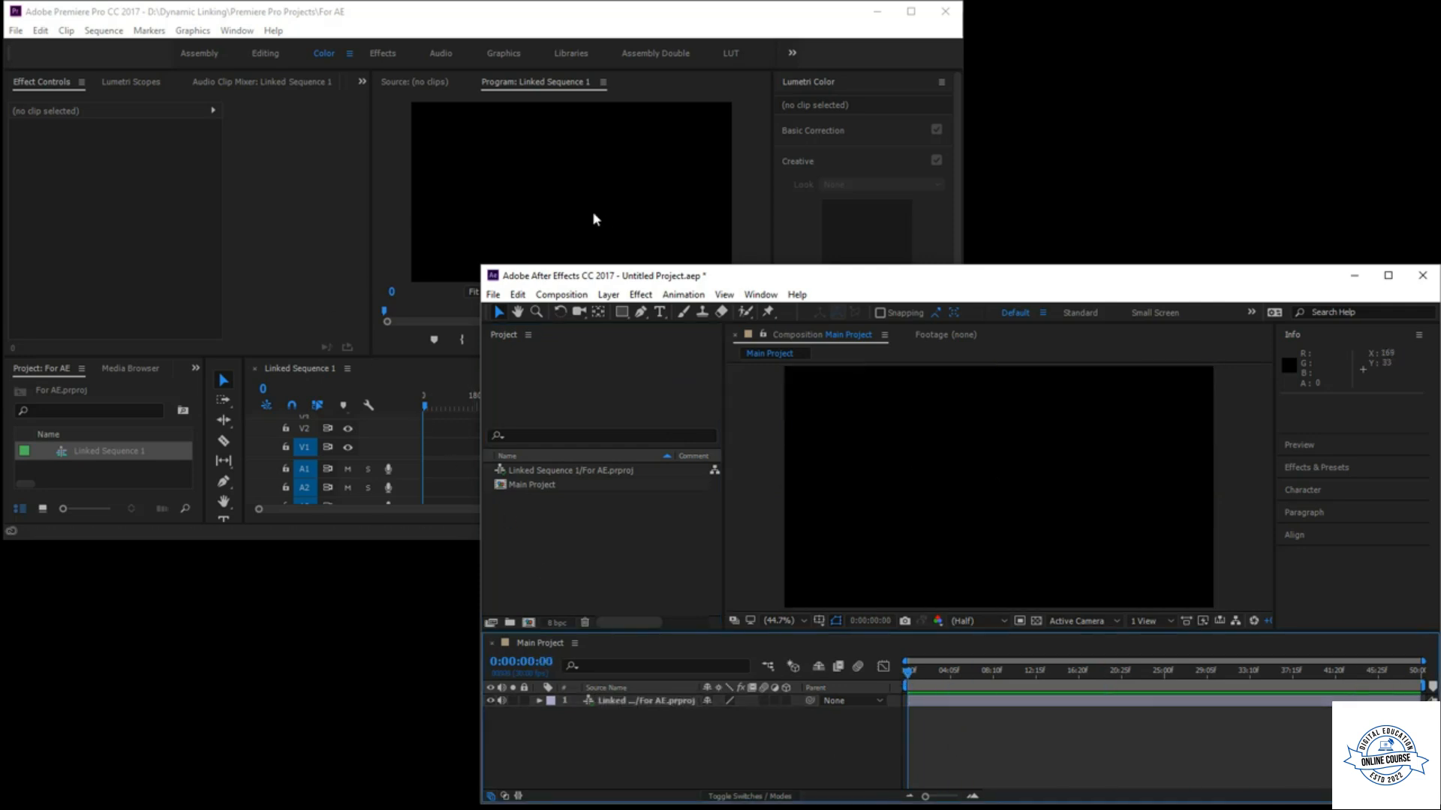
# - Switch to Premiere Pro, maximize it and import the ten numbered video clips, 1-Italy Flag.mp4 to 10-Venice Restorante.mp4, from the Shared Media folder
pyautogui.click(382, 218)
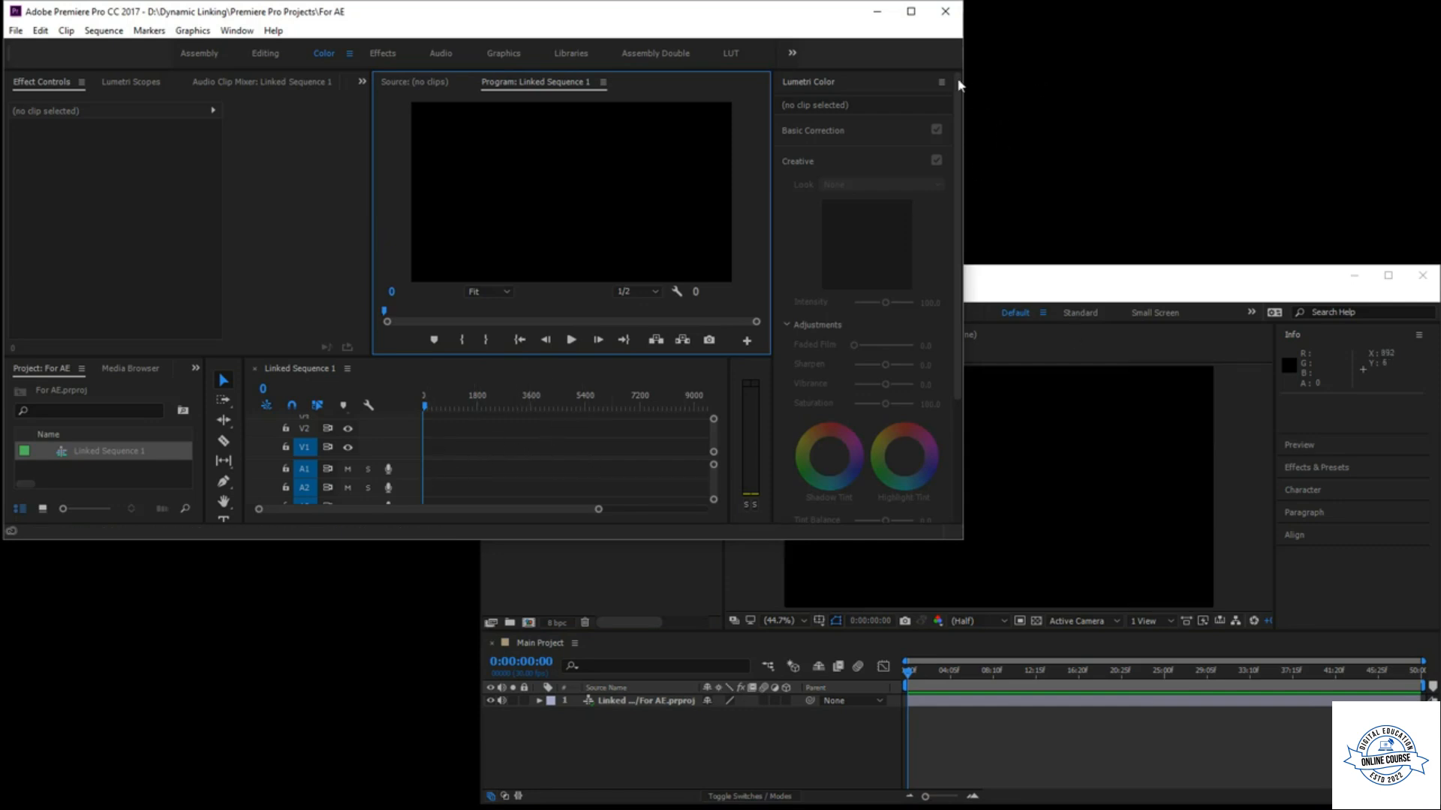
pyautogui.click(912, 12)
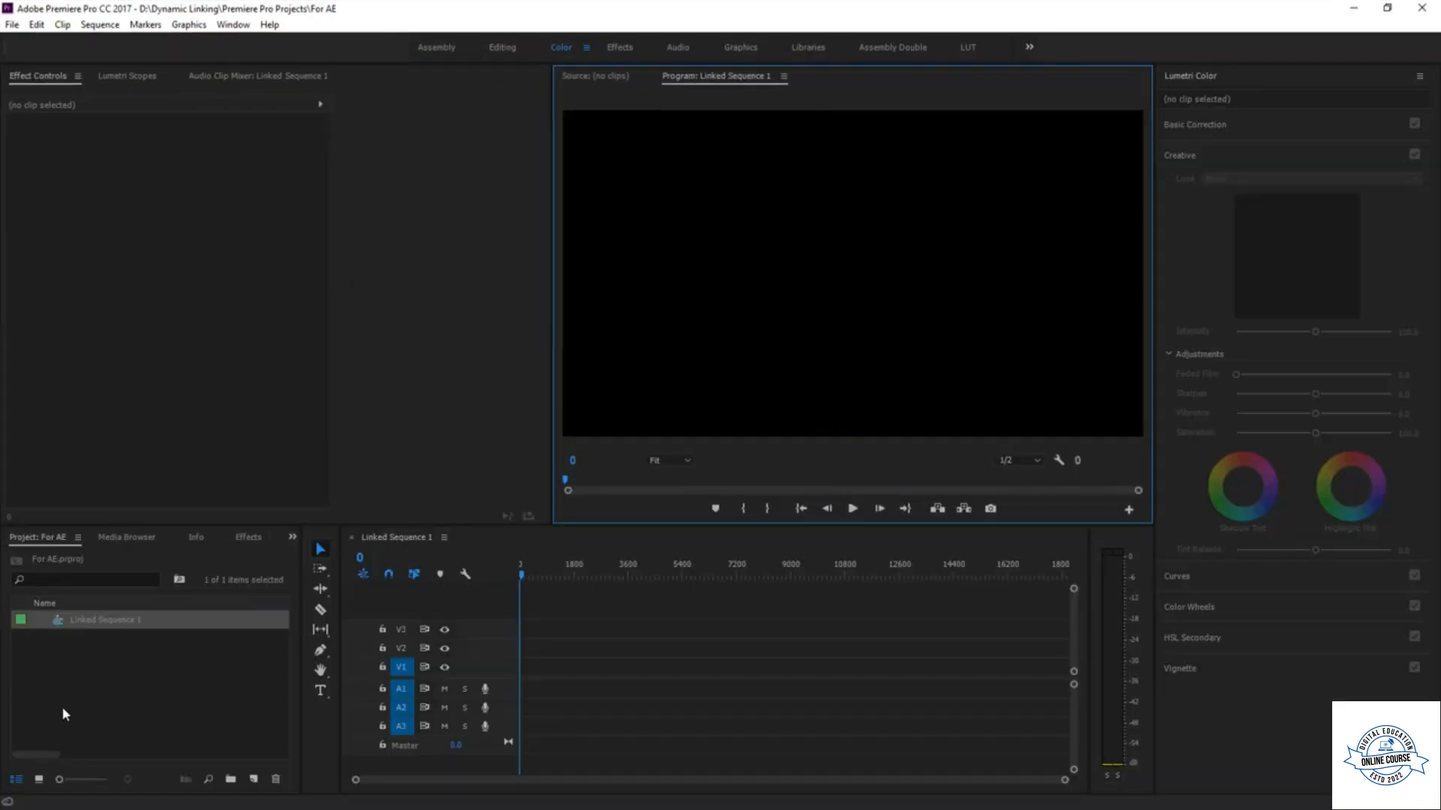
pyautogui.click(109, 663)
pyautogui.rightClick(111, 659)
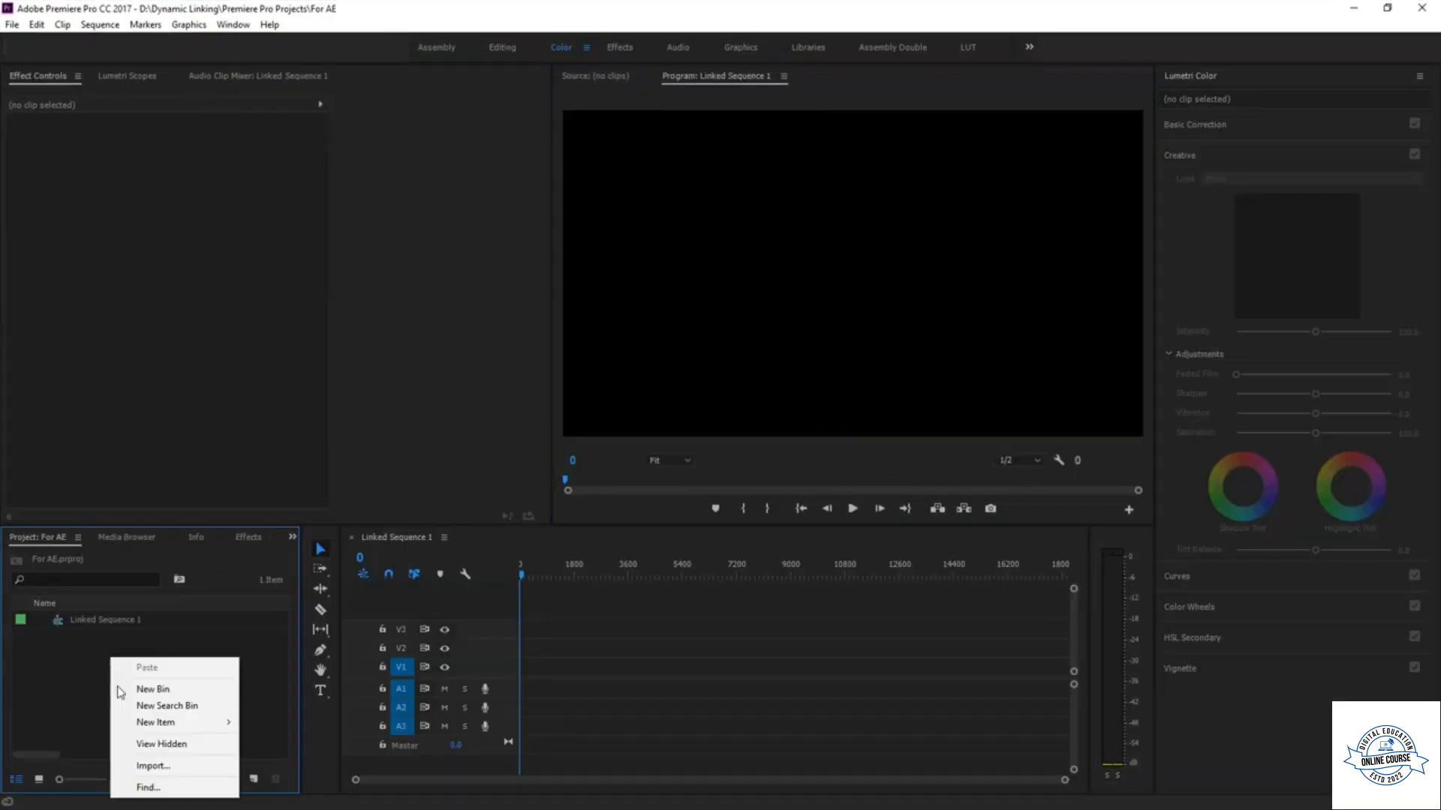
pyautogui.click(150, 766)
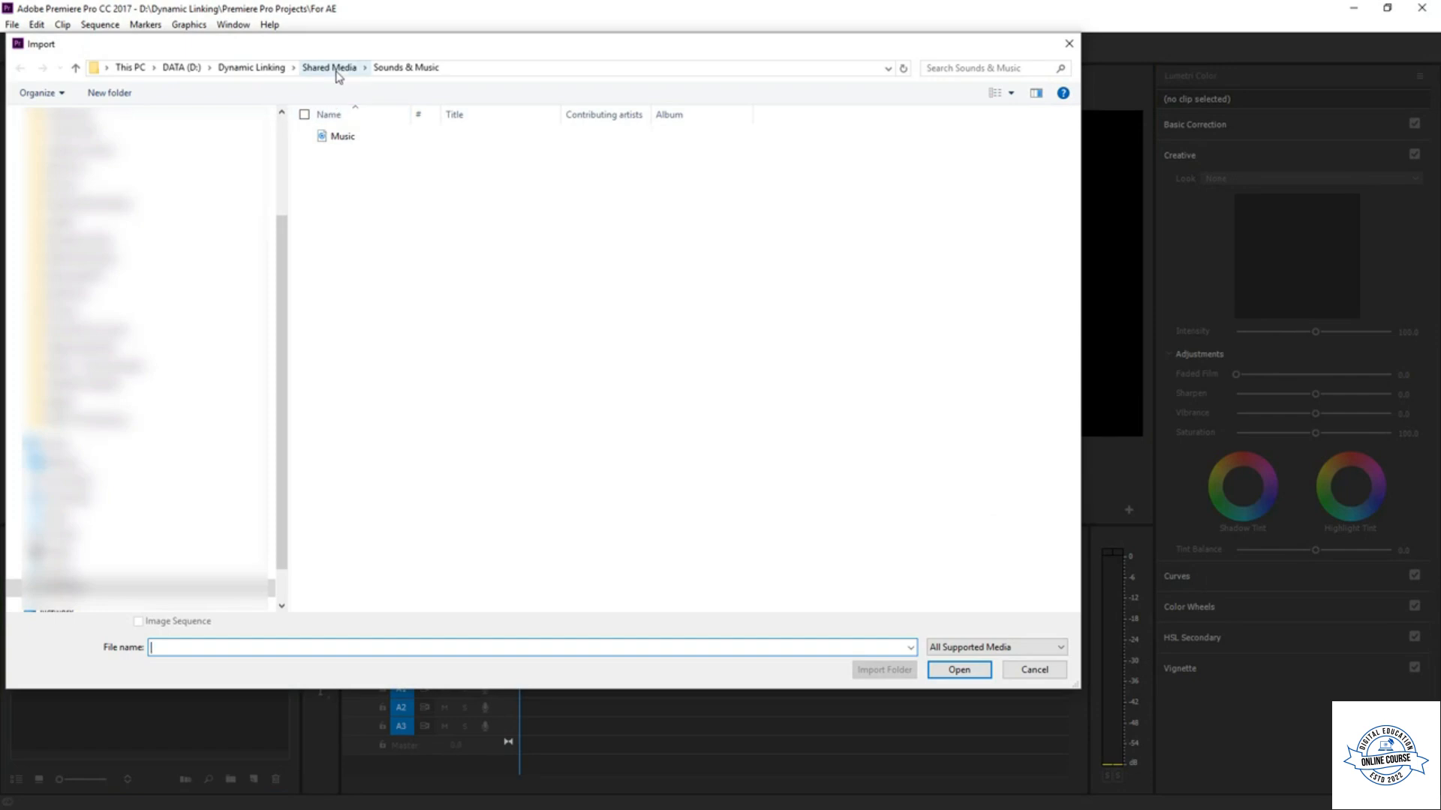
pyautogui.click(336, 69)
pyautogui.doubleClick(502, 179)
pyautogui.moveTo(325, 350); pyautogui.dragTo(1055, 159)
pyautogui.click(959, 669)
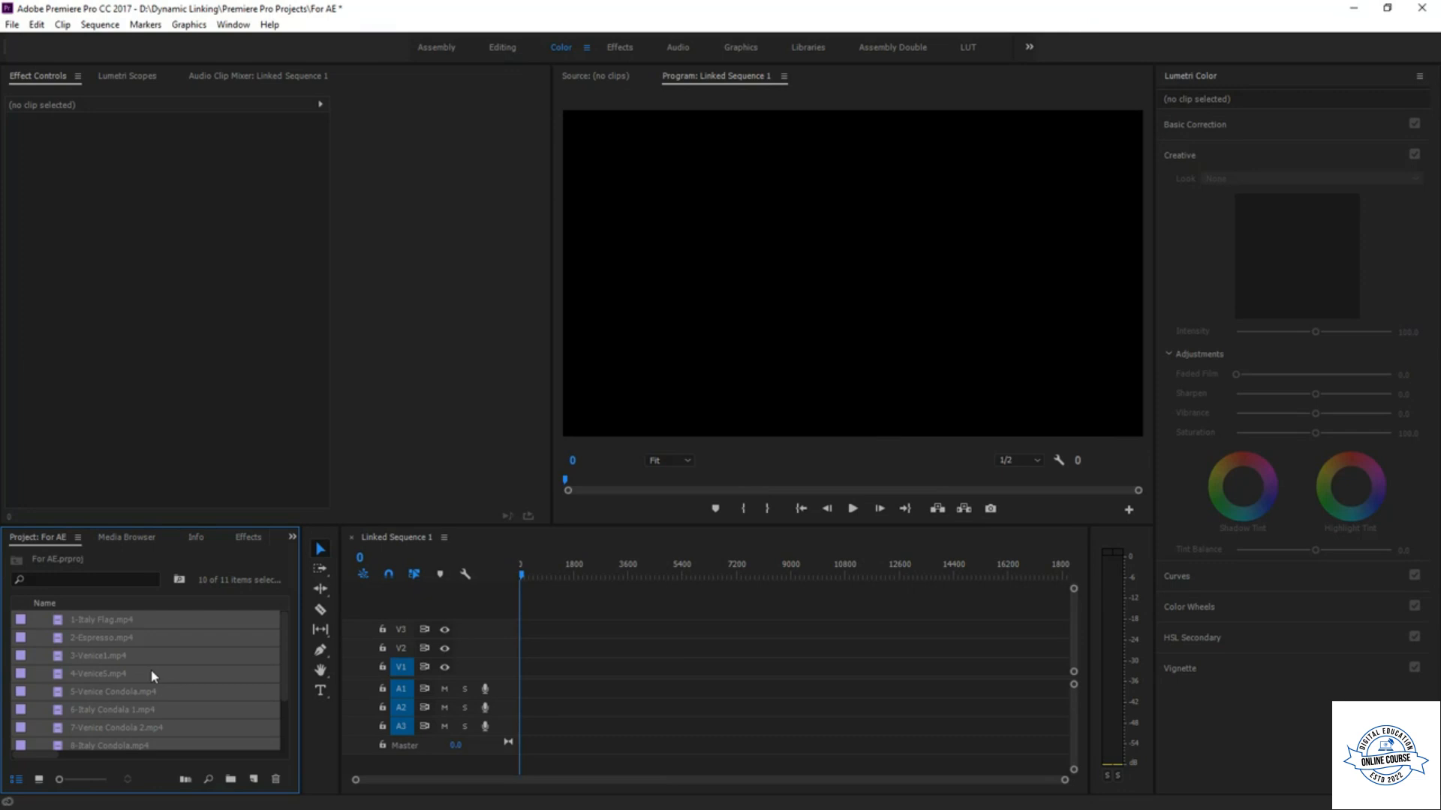
# - Enlarge the project's item list and reselect the numbered clips in the order 1, 4, 2, 3, 5, 10, 7, 8, 6, 9
pyautogui.doubleClick(58, 539)
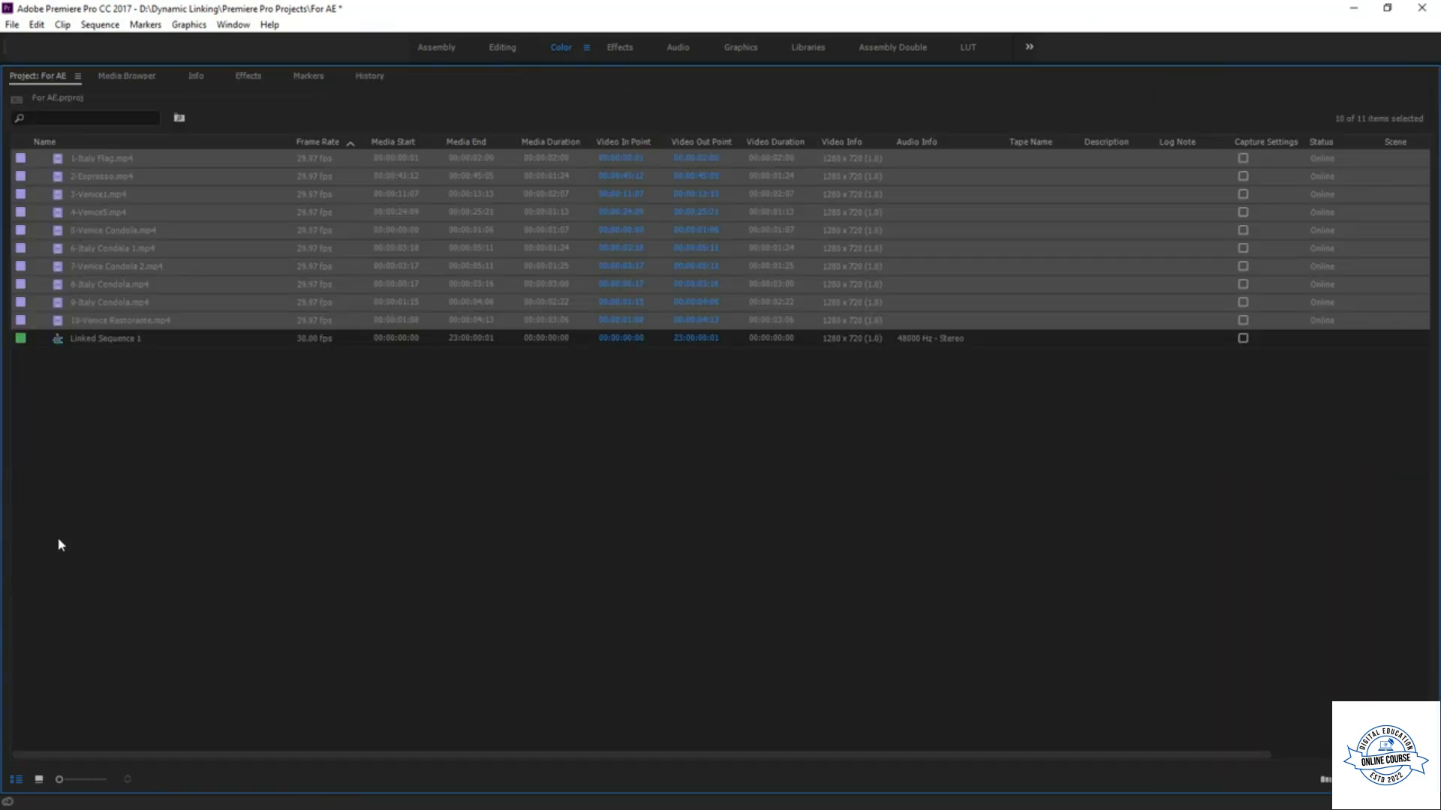
pyautogui.click(360, 550)
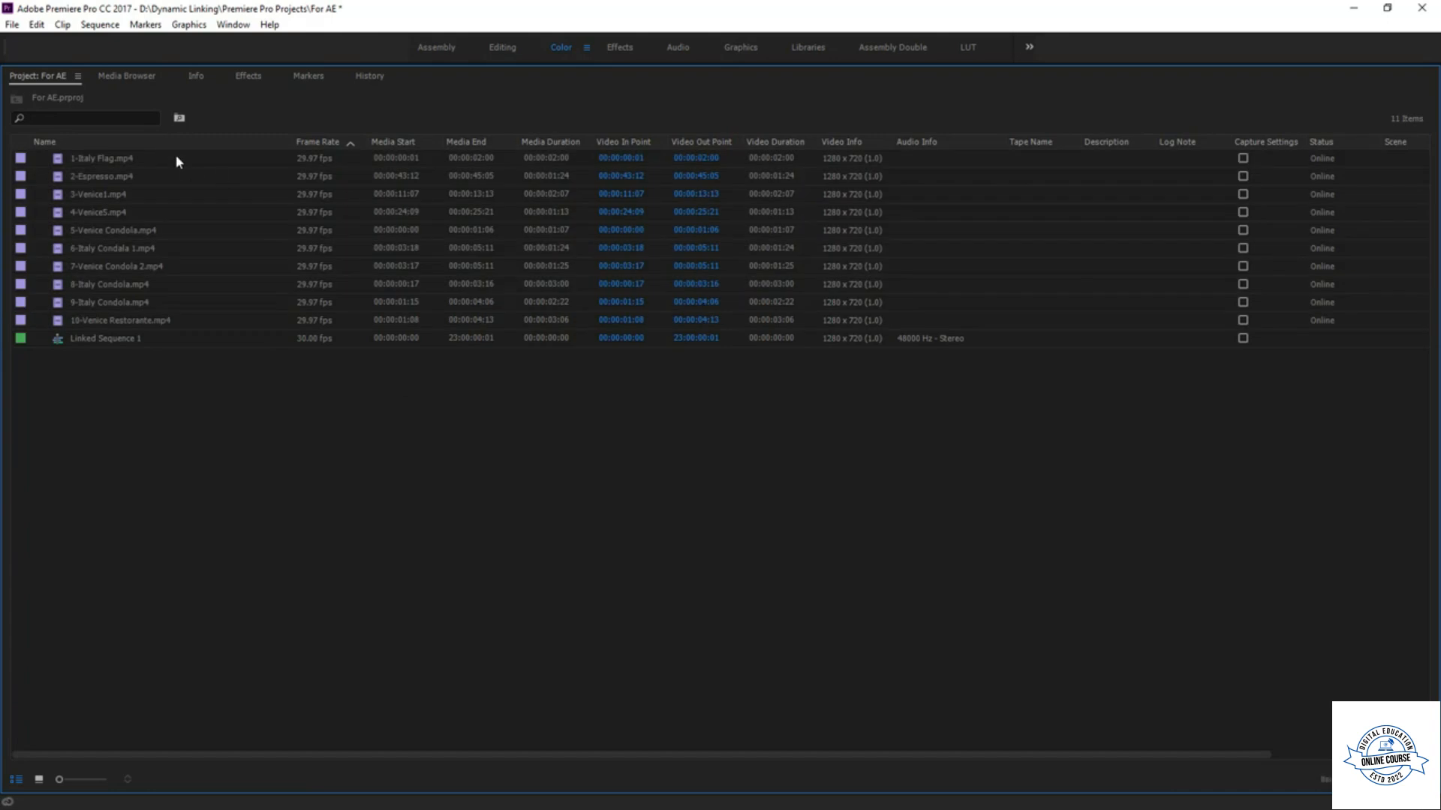
pyautogui.click(126, 158)
pyautogui.keyDown('ctrl'); pyautogui.click(113, 213); pyautogui.keyUp('ctrl')
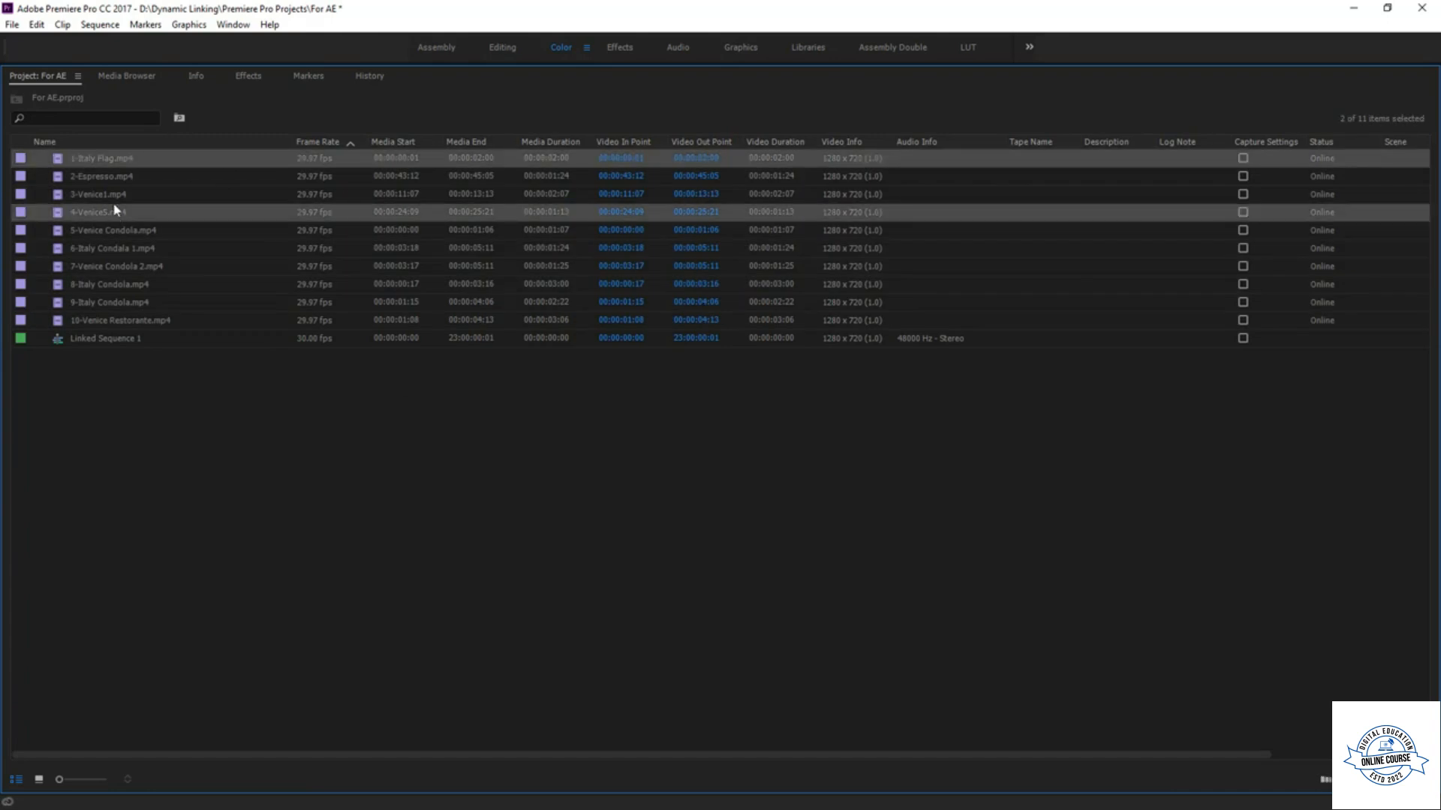
pyautogui.keyDown('ctrl'); pyautogui.click(128, 177); pyautogui.keyUp('ctrl')
pyautogui.keyDown('ctrl'); pyautogui.click(122, 195); pyautogui.keyUp('ctrl')
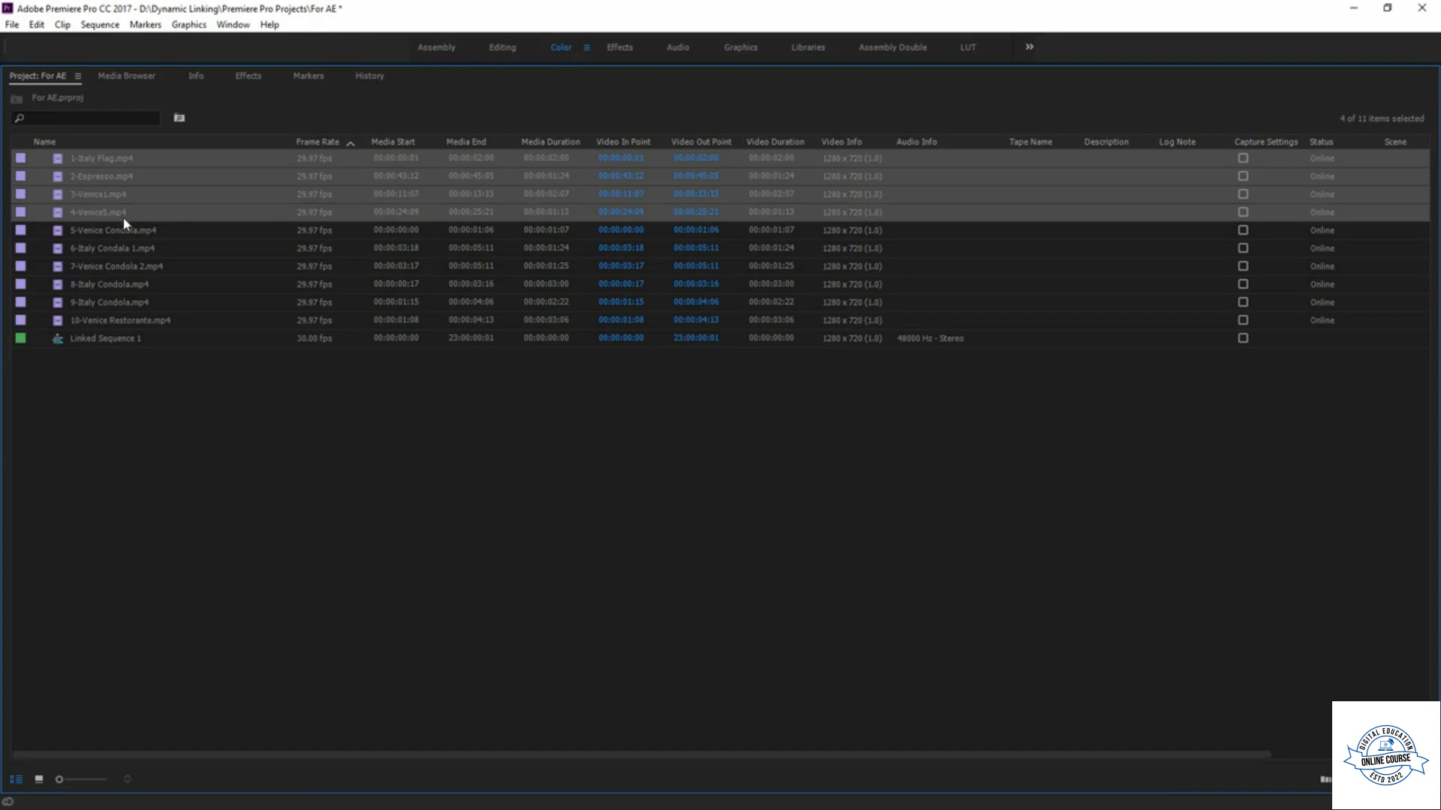
pyautogui.keyDown('ctrl'); pyautogui.click(119, 230); pyautogui.keyUp('ctrl')
pyautogui.keyDown('ctrl'); pyautogui.click(103, 323); pyautogui.keyUp('ctrl')
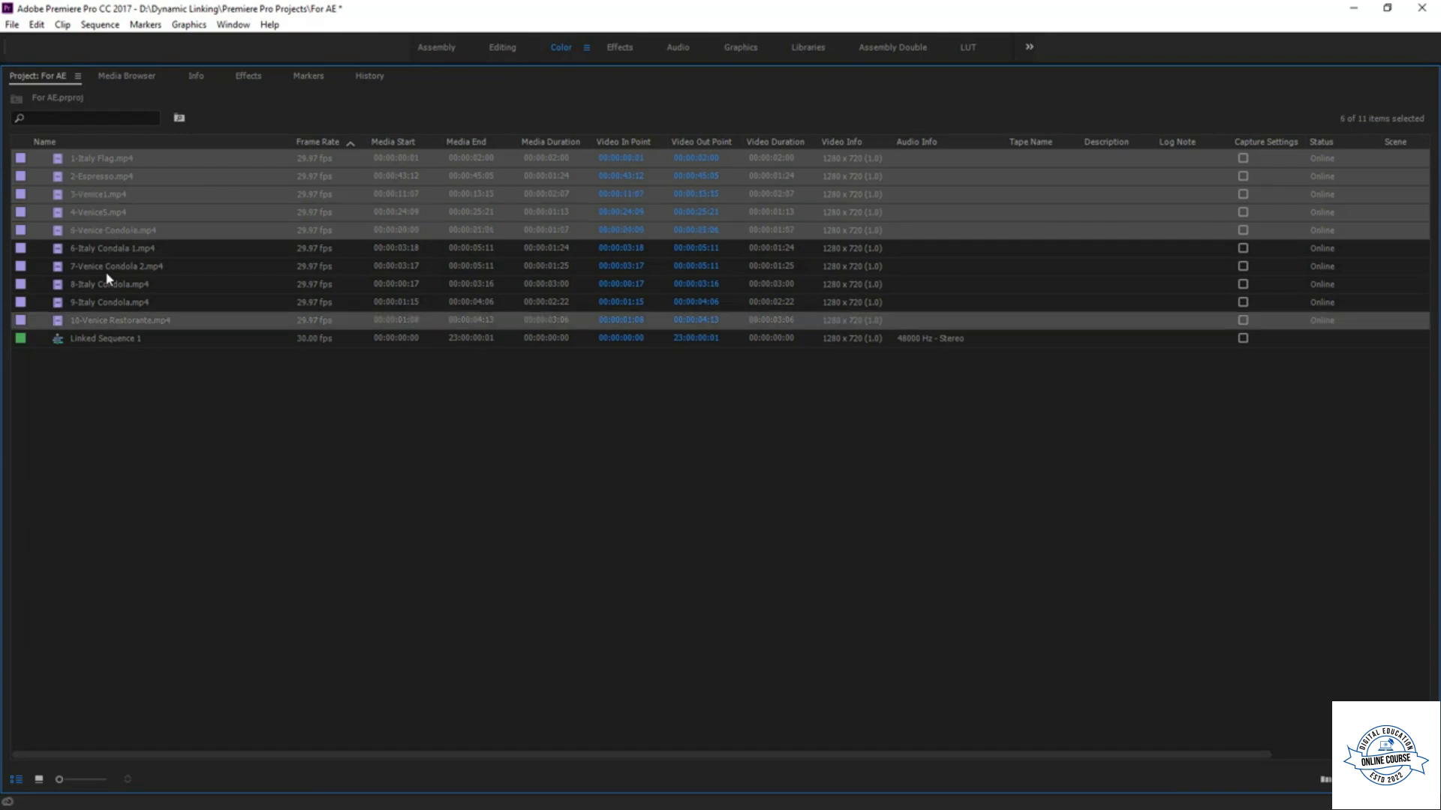
pyautogui.keyDown('ctrl'); pyautogui.click(108, 270); pyautogui.keyUp('ctrl')
pyautogui.keyDown('ctrl'); pyautogui.click(110, 283); pyautogui.keyUp('ctrl')
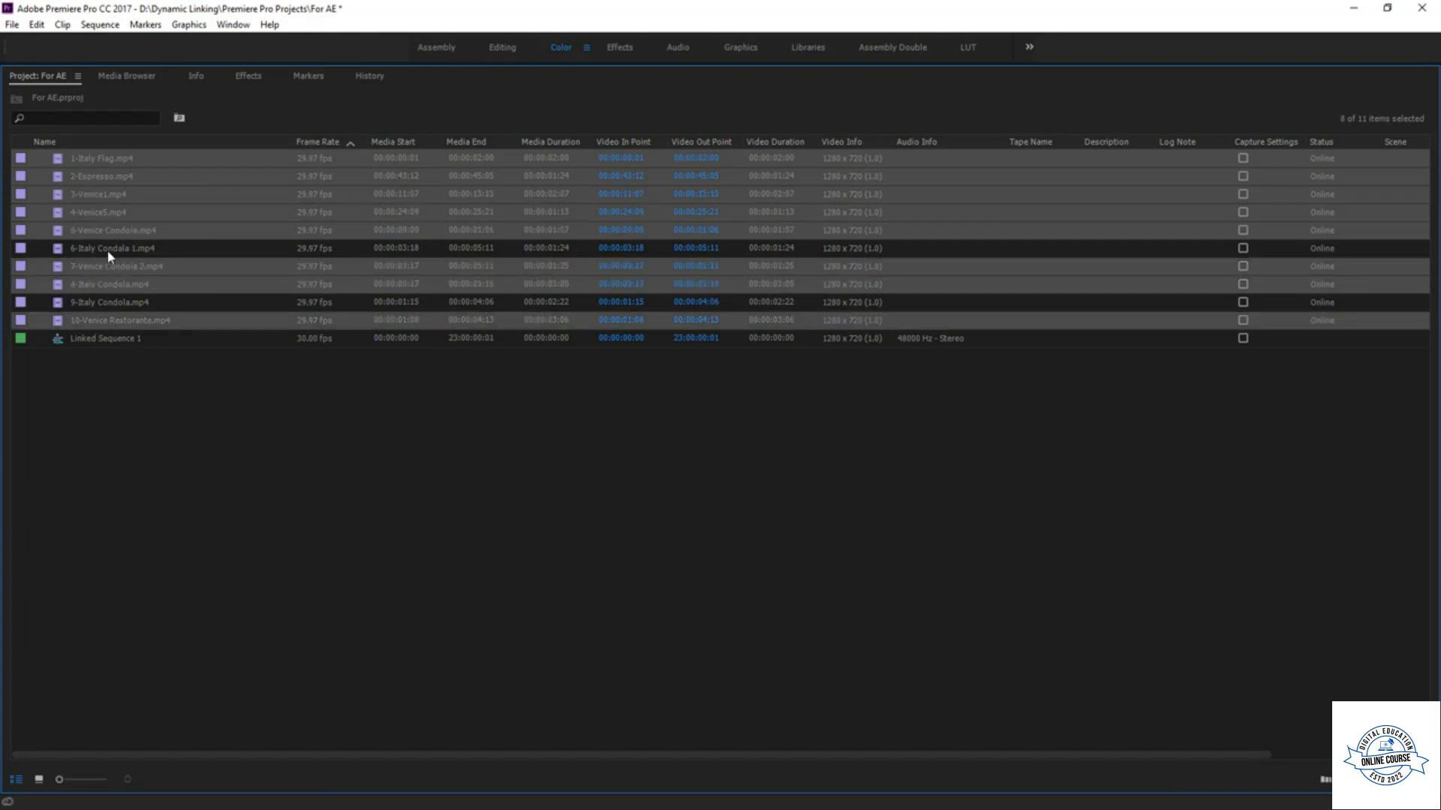
pyautogui.keyDown('ctrl'); pyautogui.click(107, 250); pyautogui.keyUp('ctrl')
pyautogui.keyDown('ctrl'); pyautogui.click(109, 304); pyautogui.keyUp('ctrl')
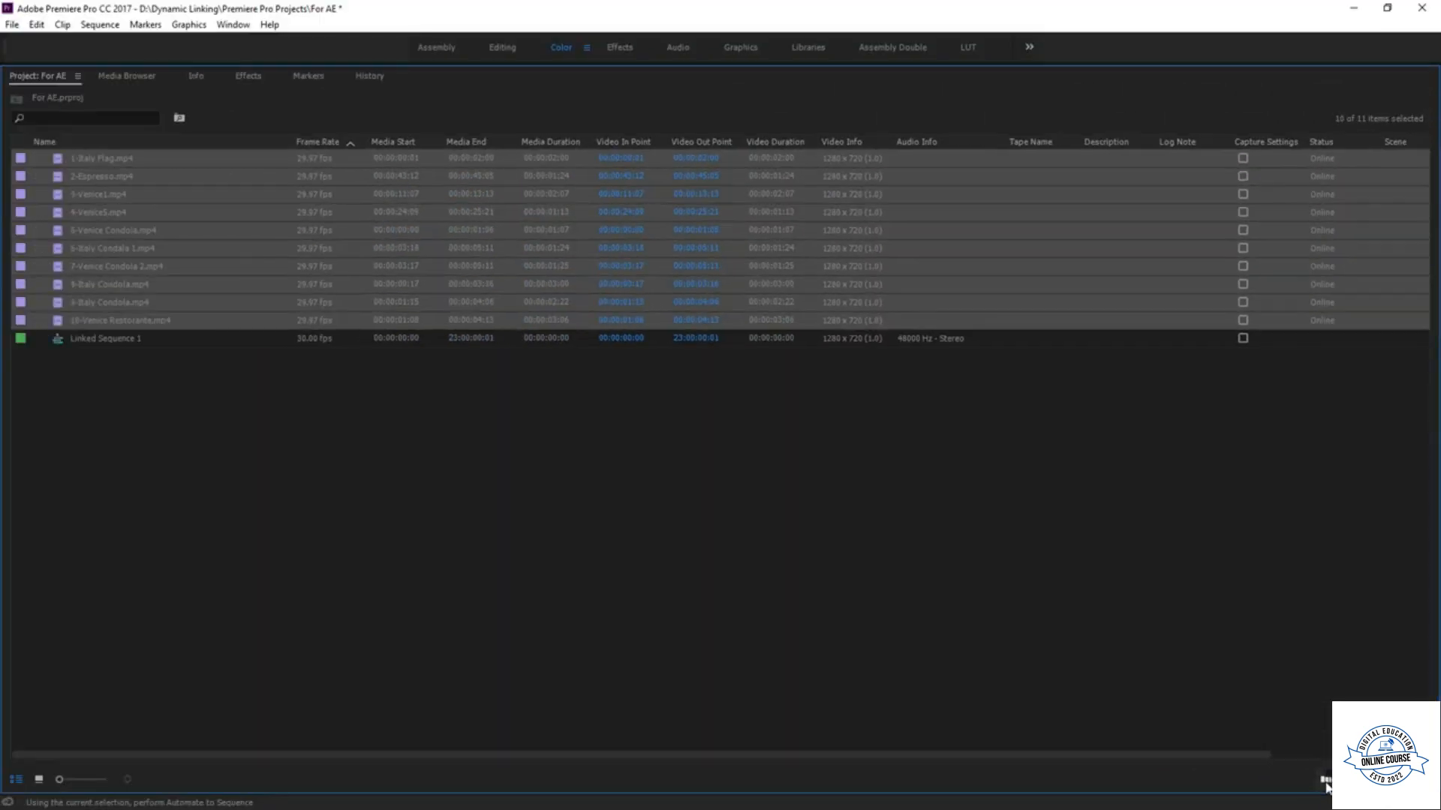
# - Start Automate to Sequence for the selected clips, with the ordering set to Selection Order
pyautogui.click(1325, 784)
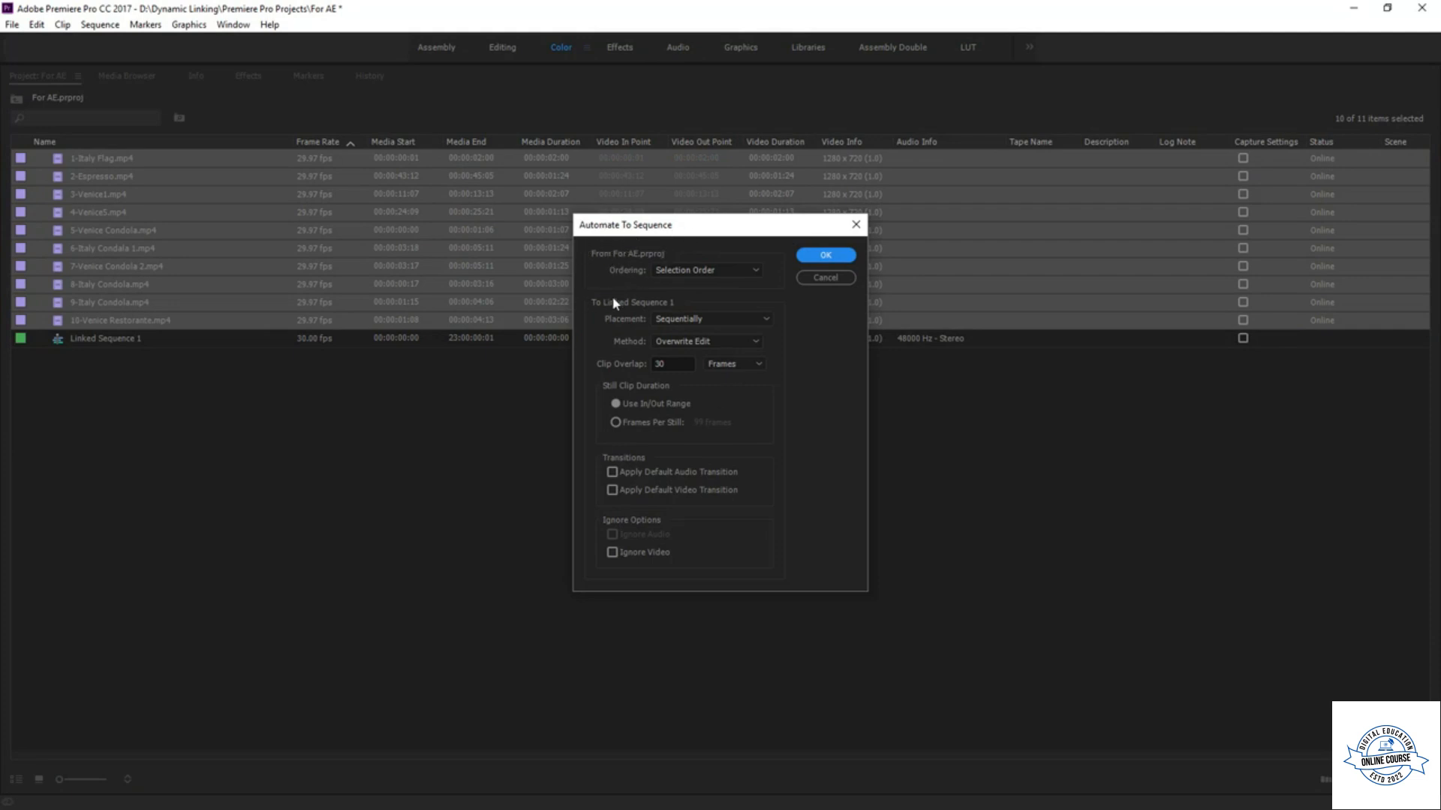
pyautogui.click(604, 270)
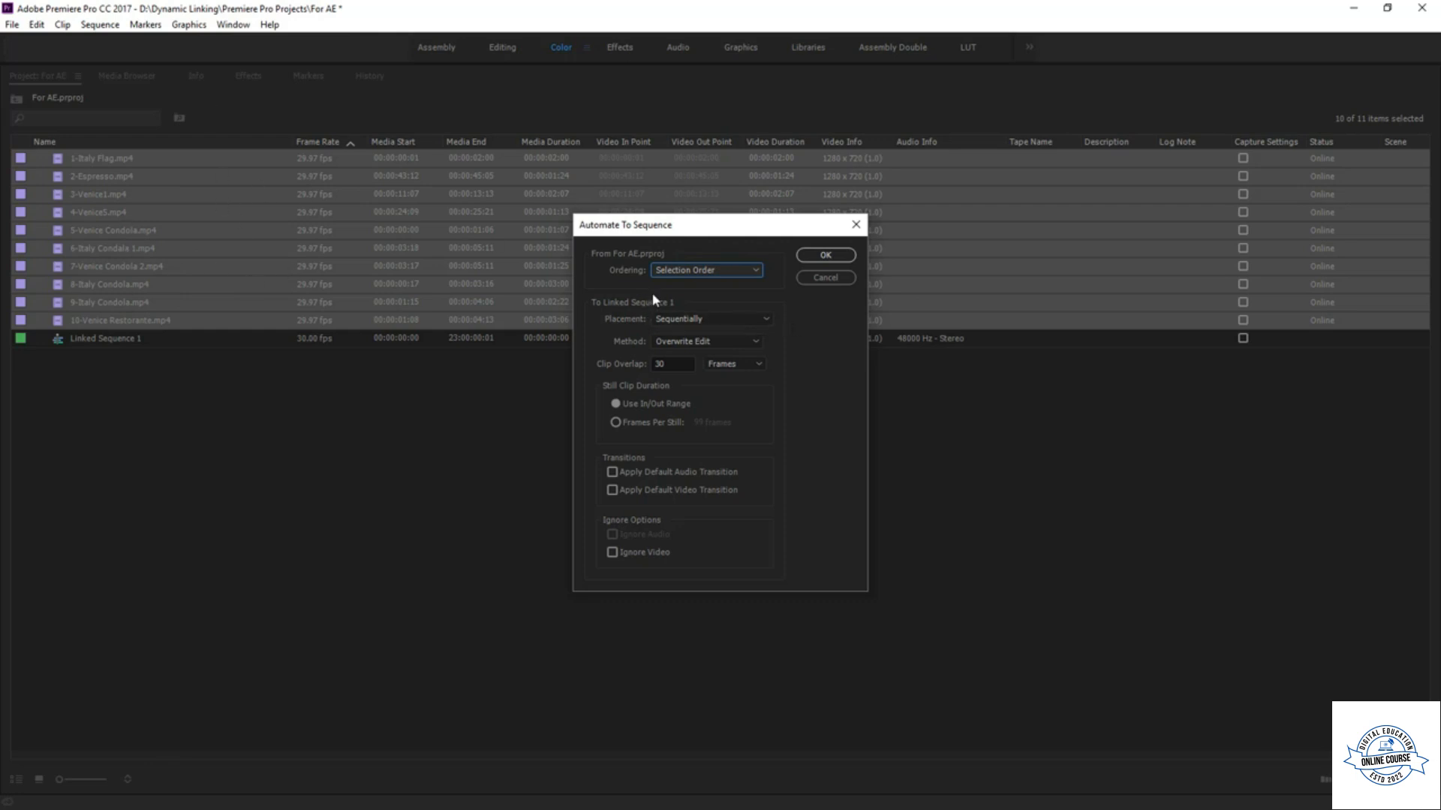
# - Automate the selected clips to Linked Sequence 1 in Sort Order, placed sequentially with Overwrite Edit and a 30-frame clip overlap
pyautogui.click(718, 276)
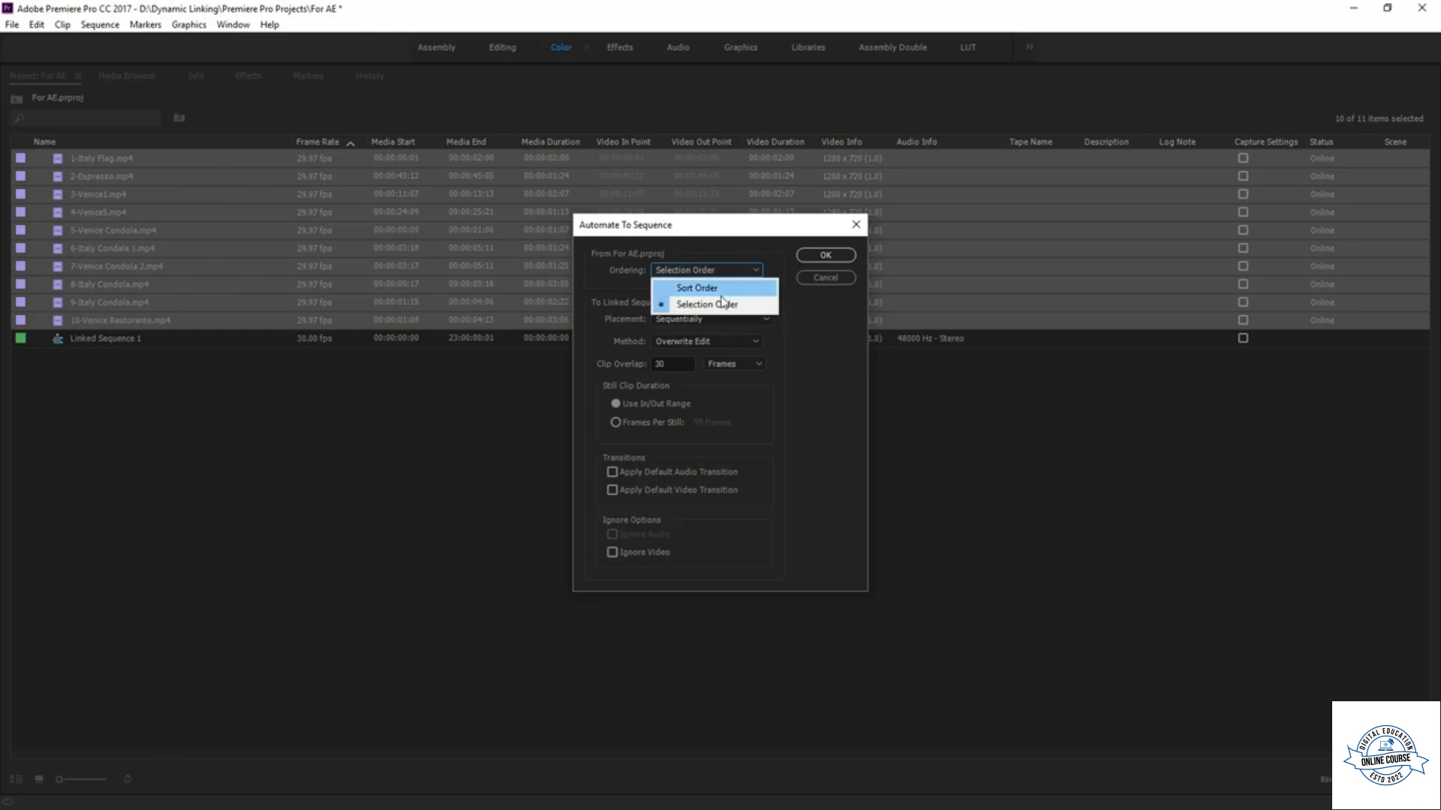
pyautogui.click(719, 289)
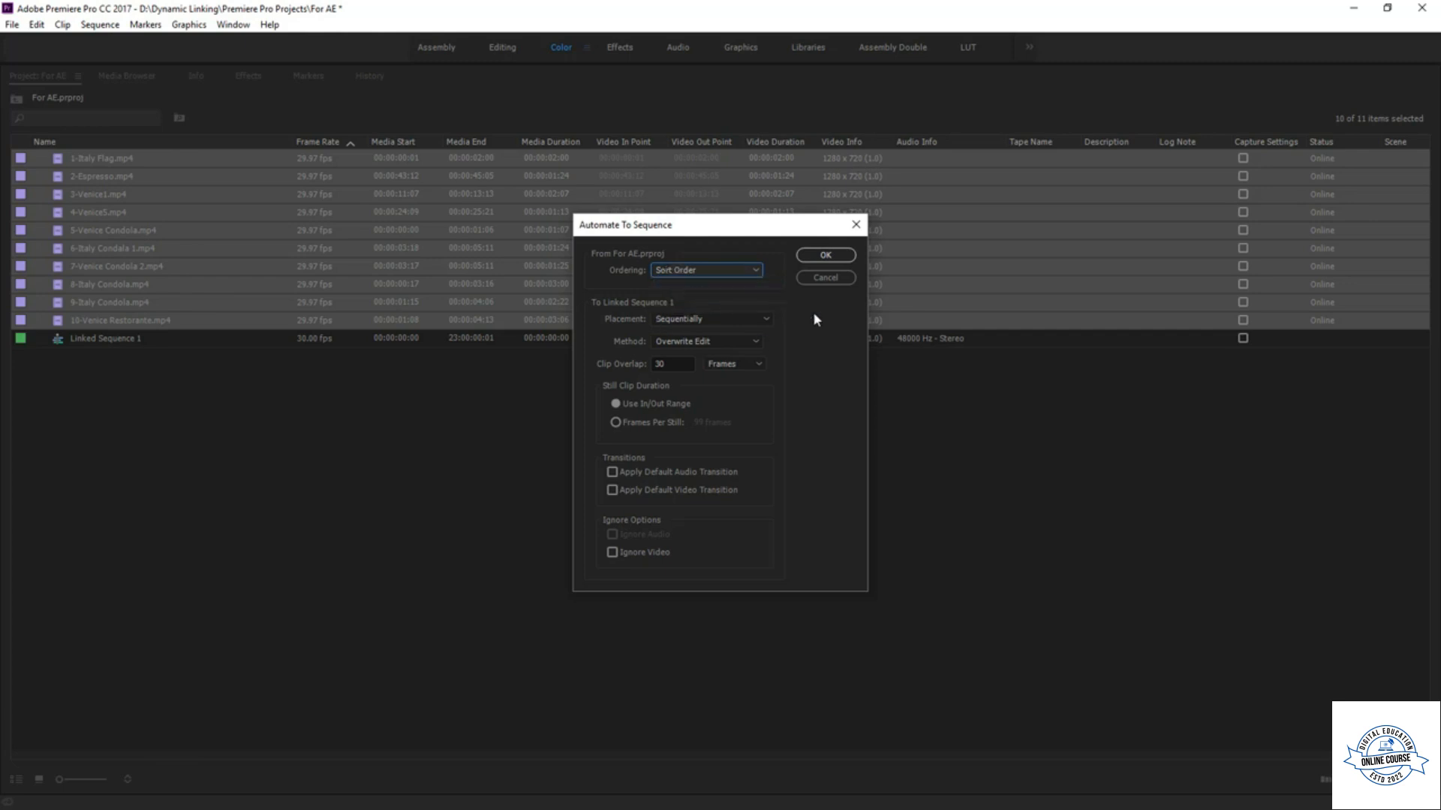
pyautogui.click(683, 320)
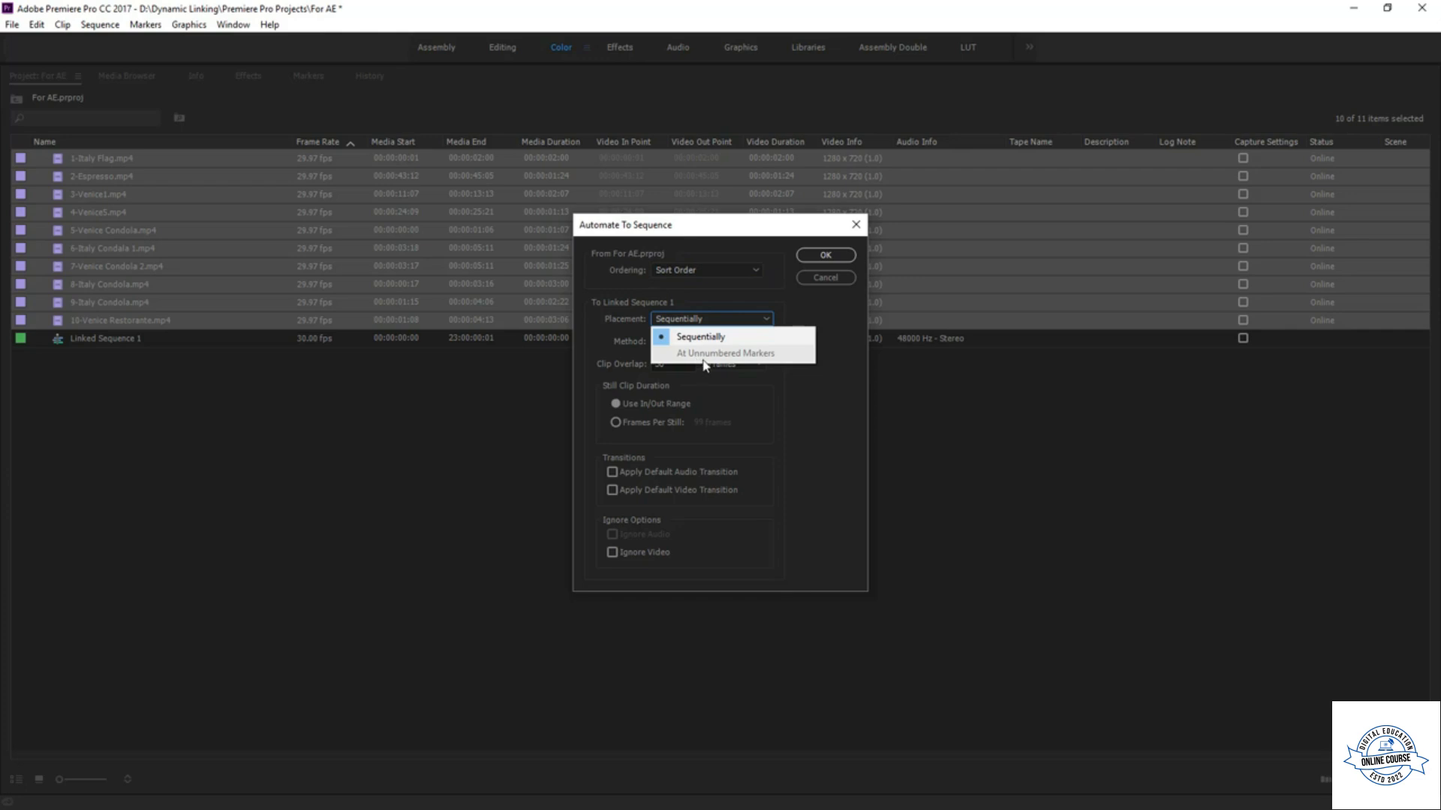
pyautogui.click(801, 335)
pyautogui.press('Tab')
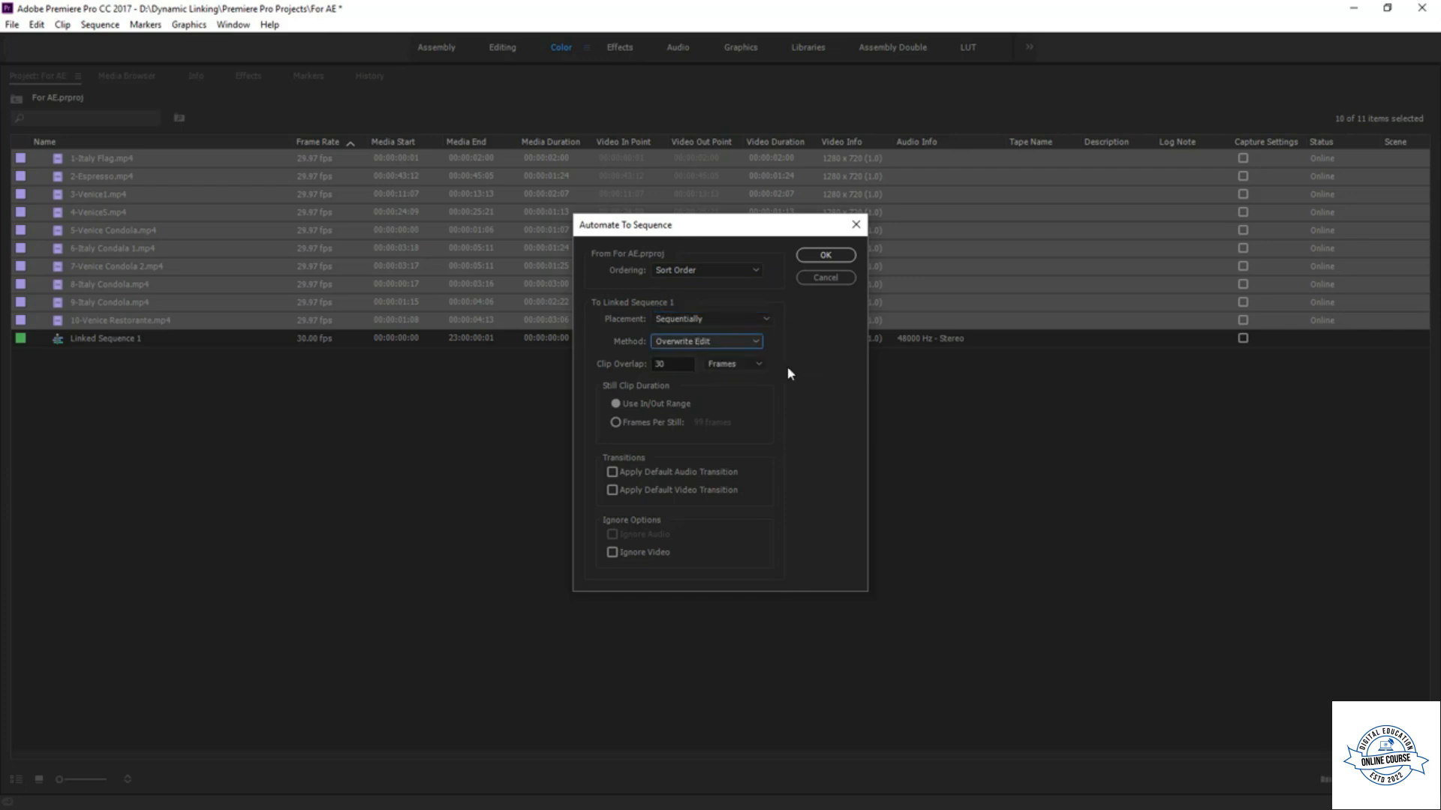
pyautogui.click(681, 347)
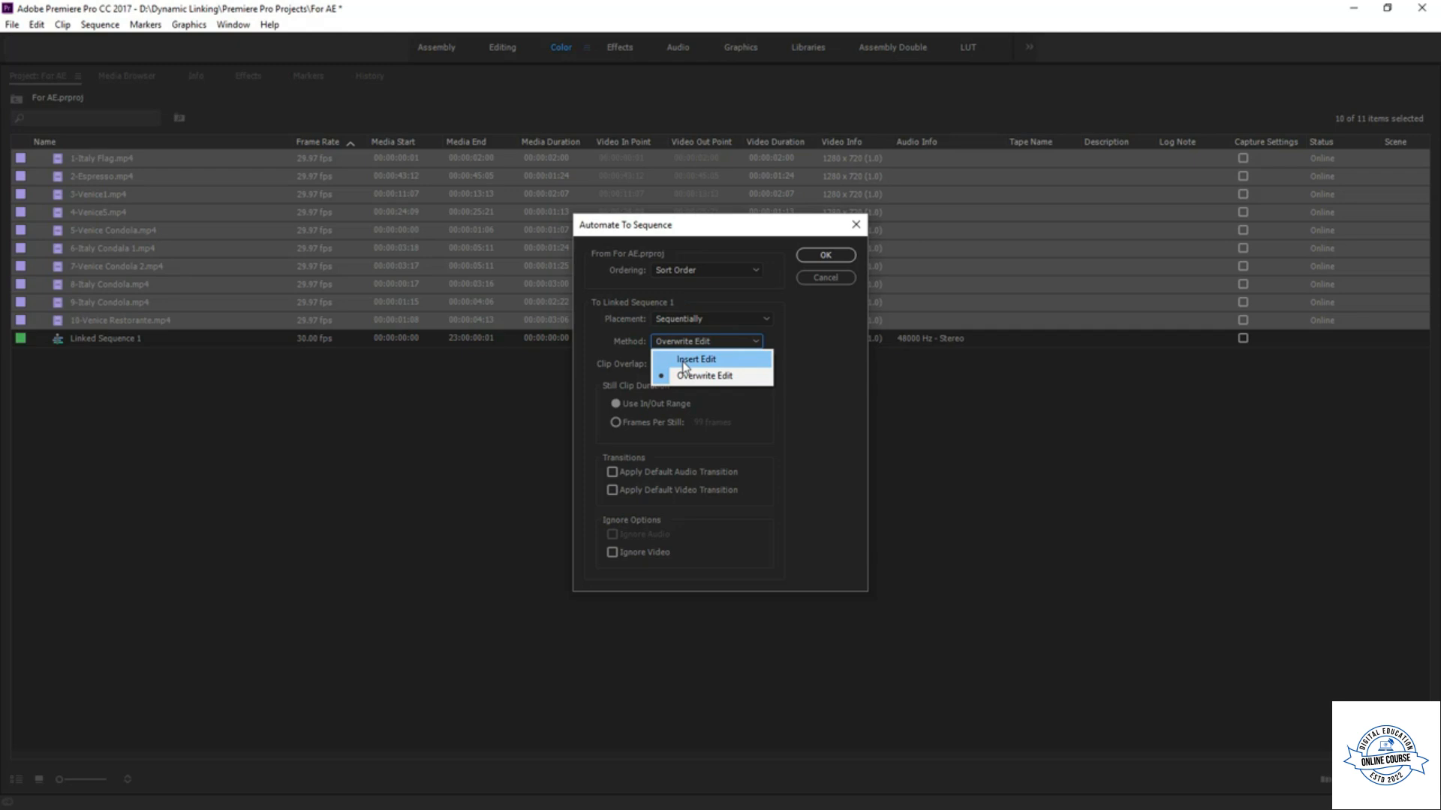
pyautogui.click(812, 381)
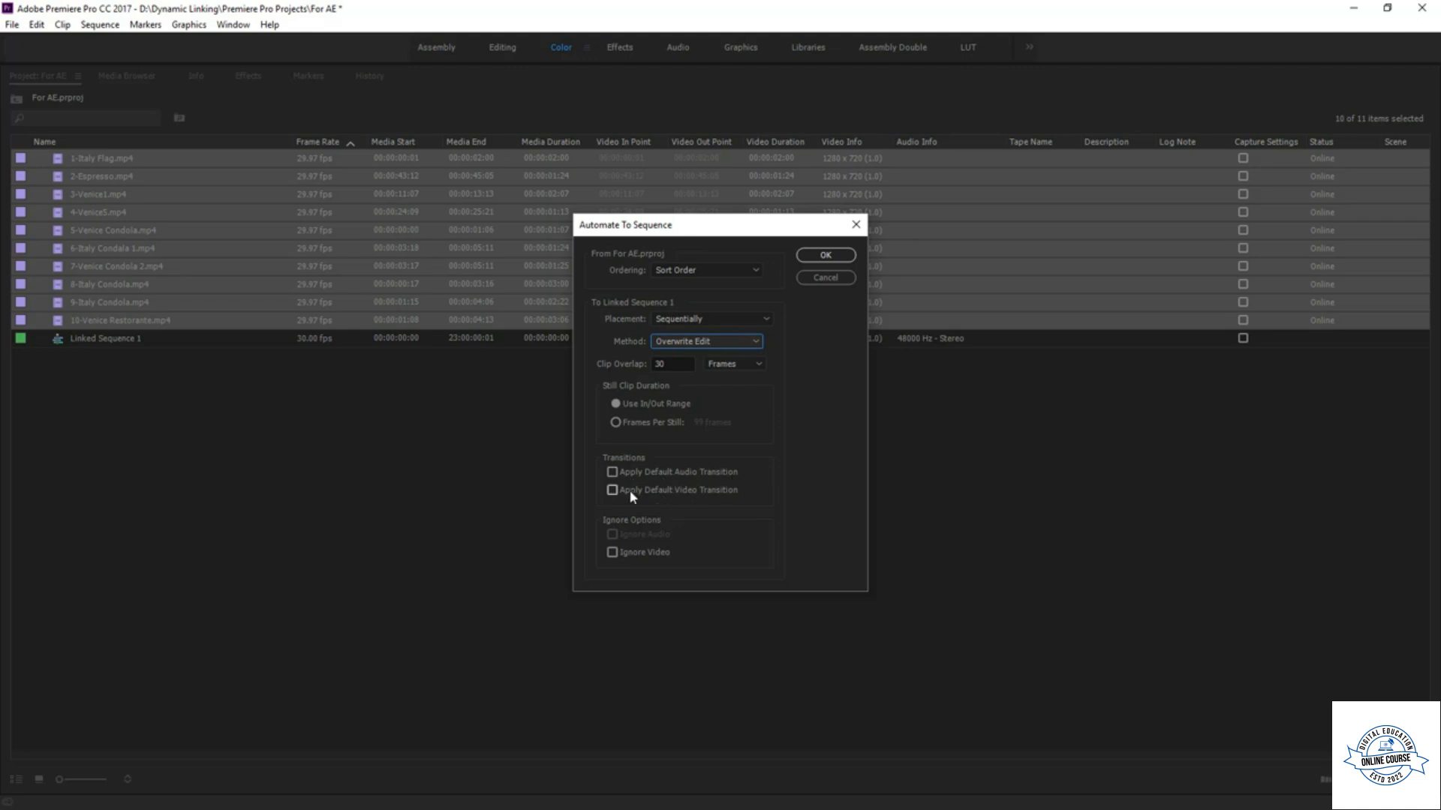
pyautogui.click(831, 259)
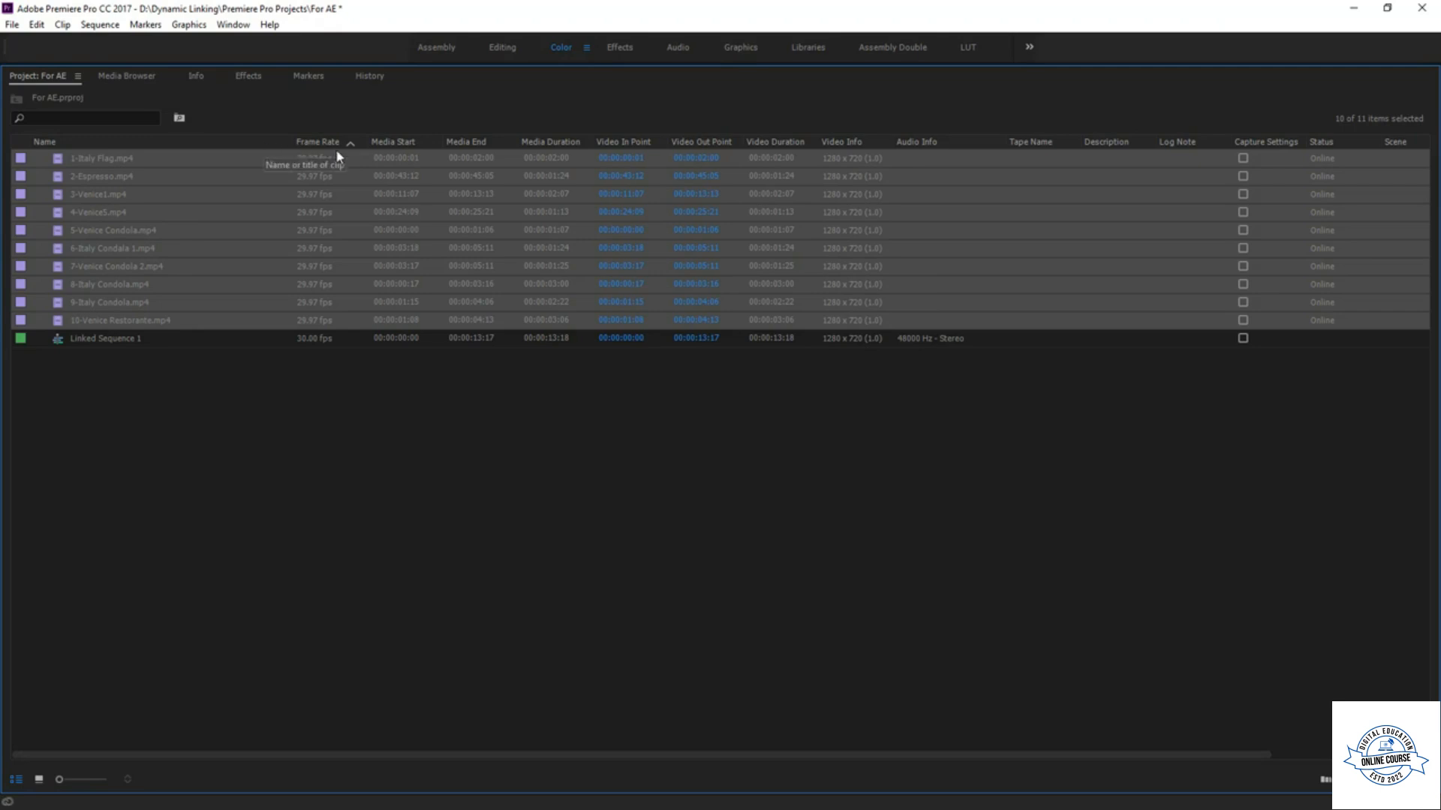
# - Restore the full workspace, fit Linked Sequence 1 to the timeline, and play back its opening clips before returning to the start
pyautogui.press('`')
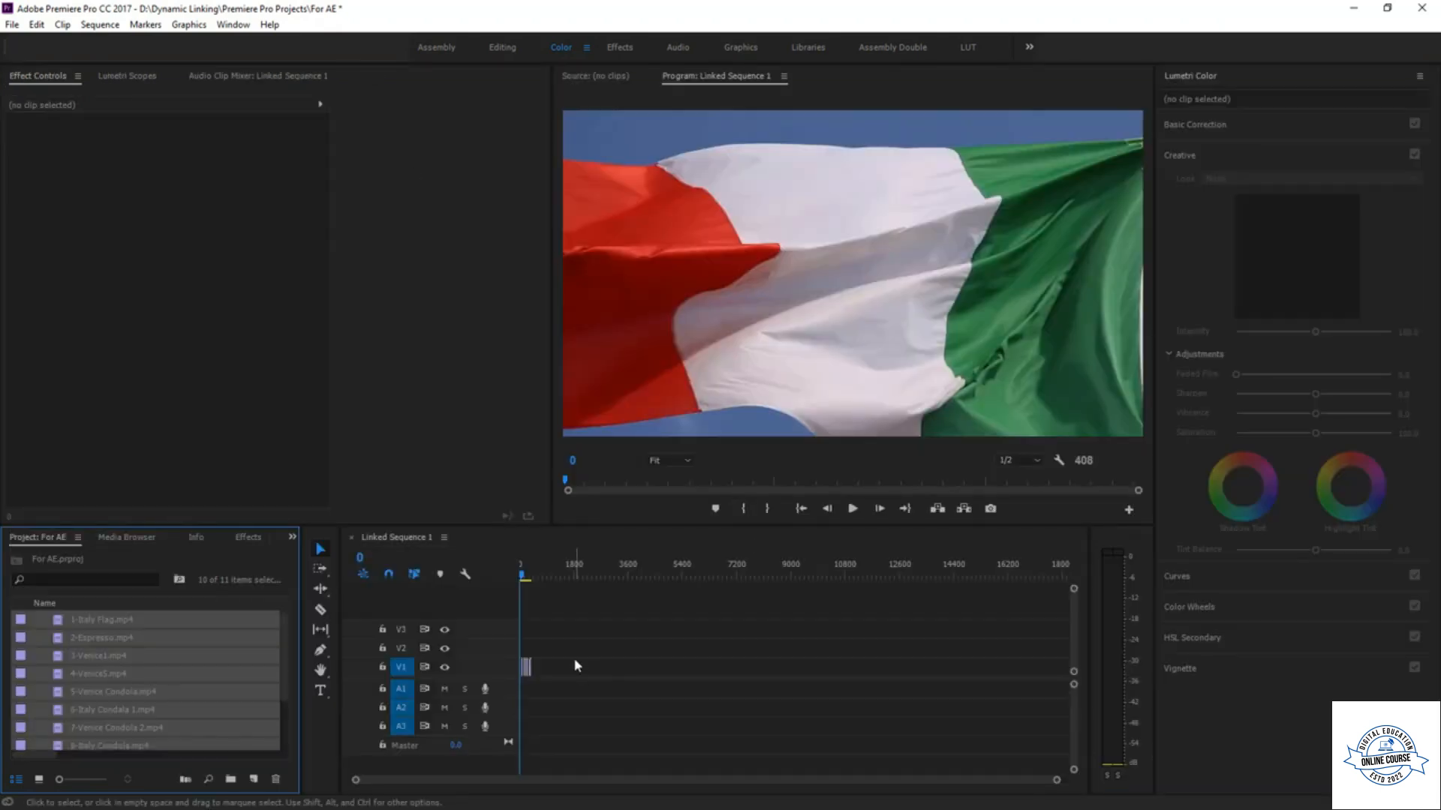
pyautogui.moveTo(555, 675); pyautogui.dragTo(526, 647)
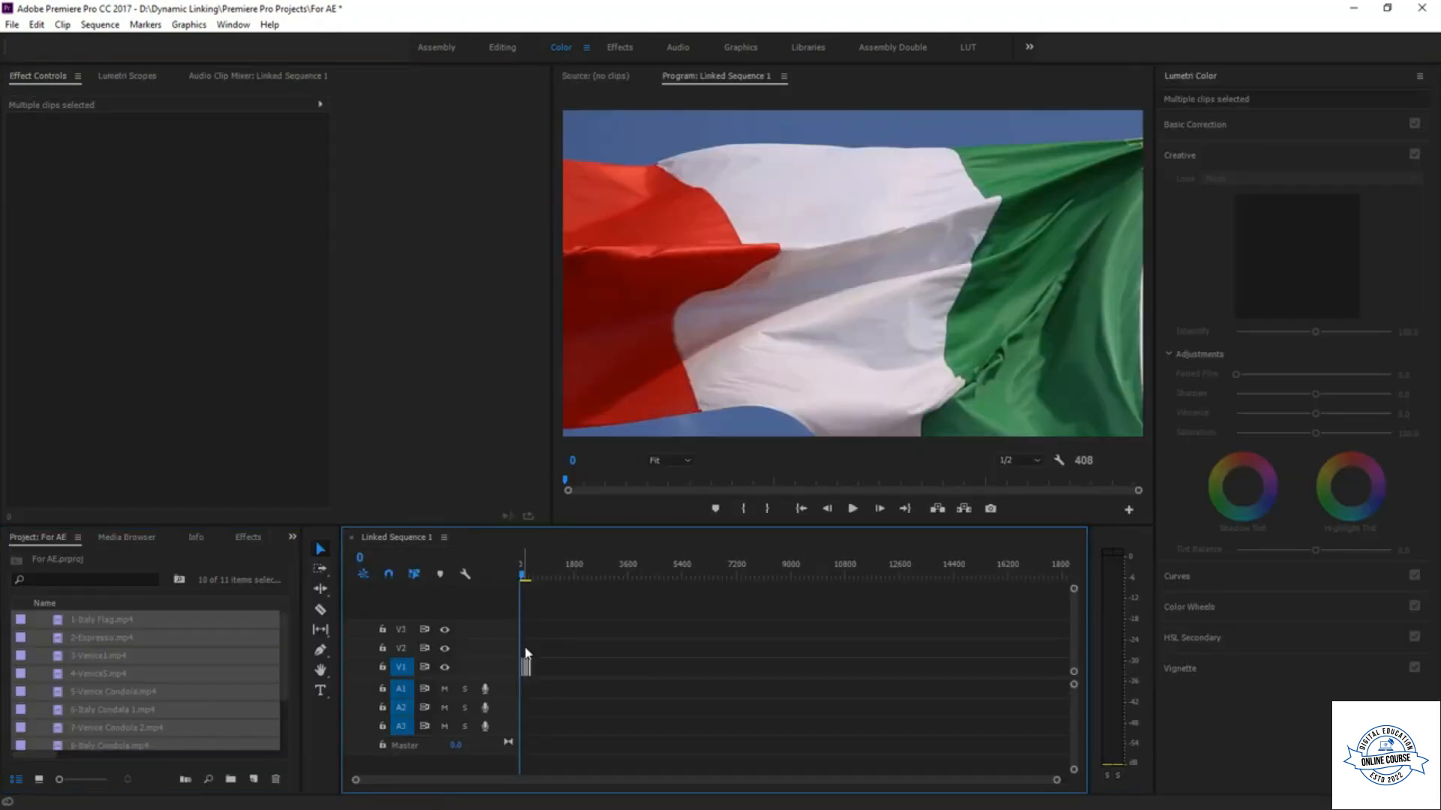
pyautogui.press('\\')
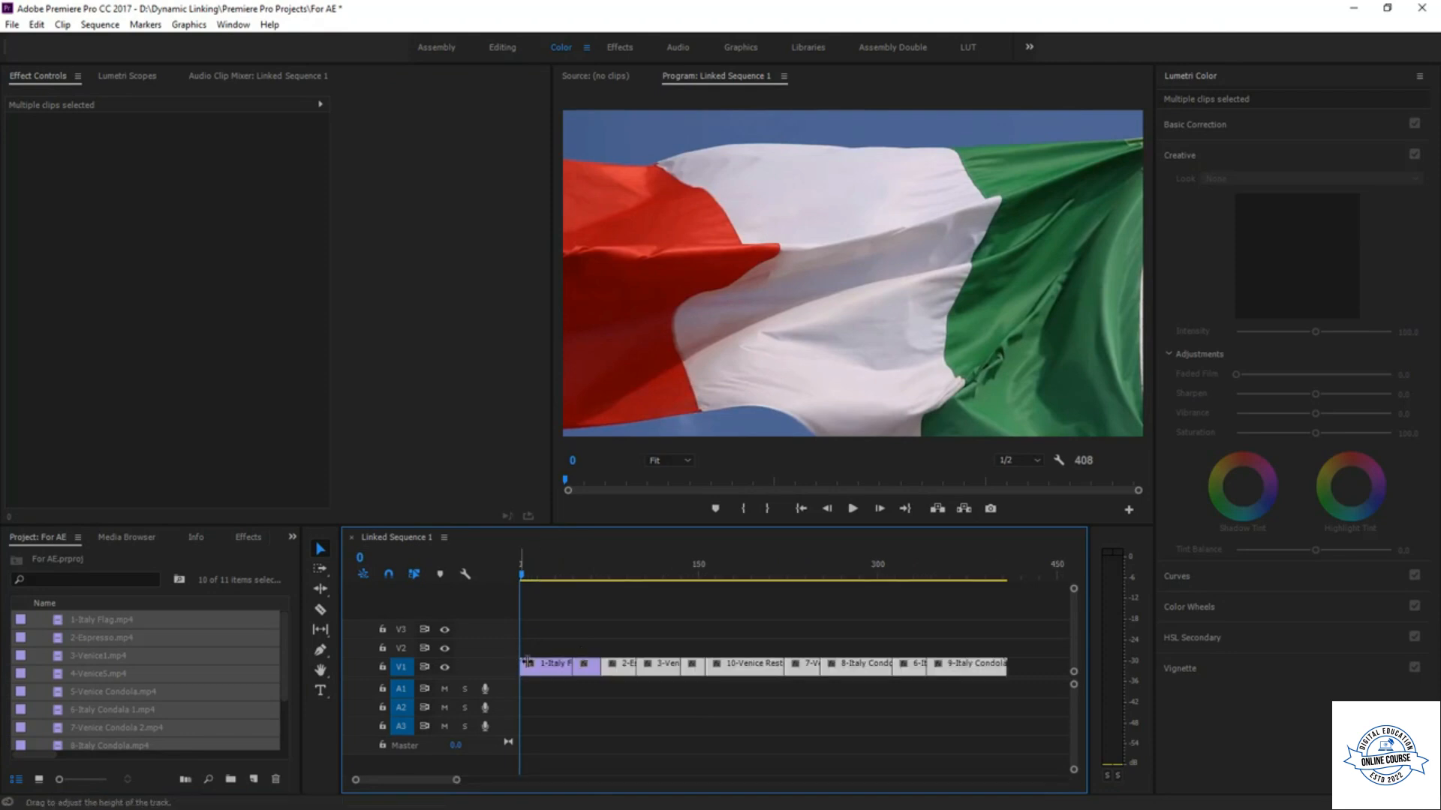
pyautogui.press('space')
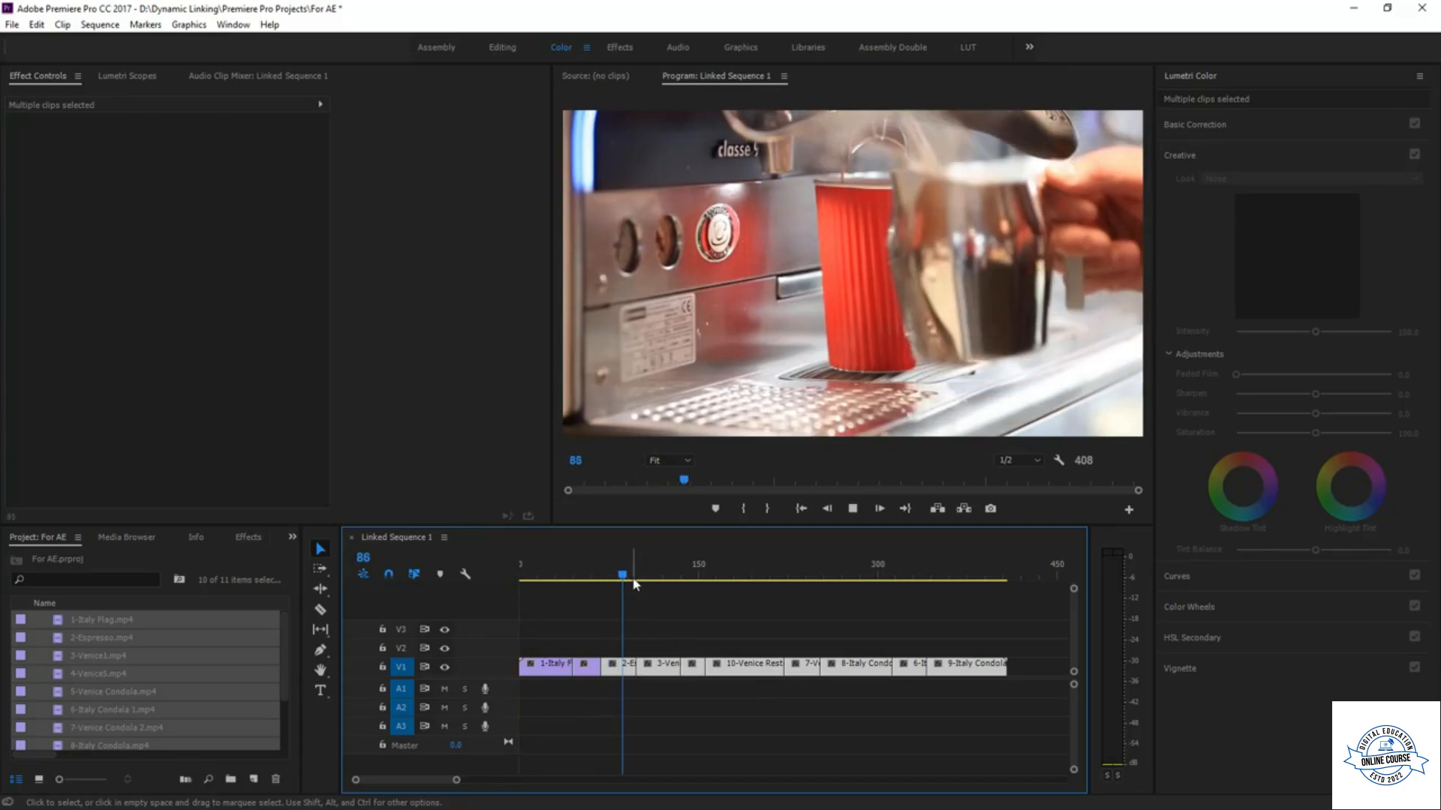
pyautogui.click(521, 574)
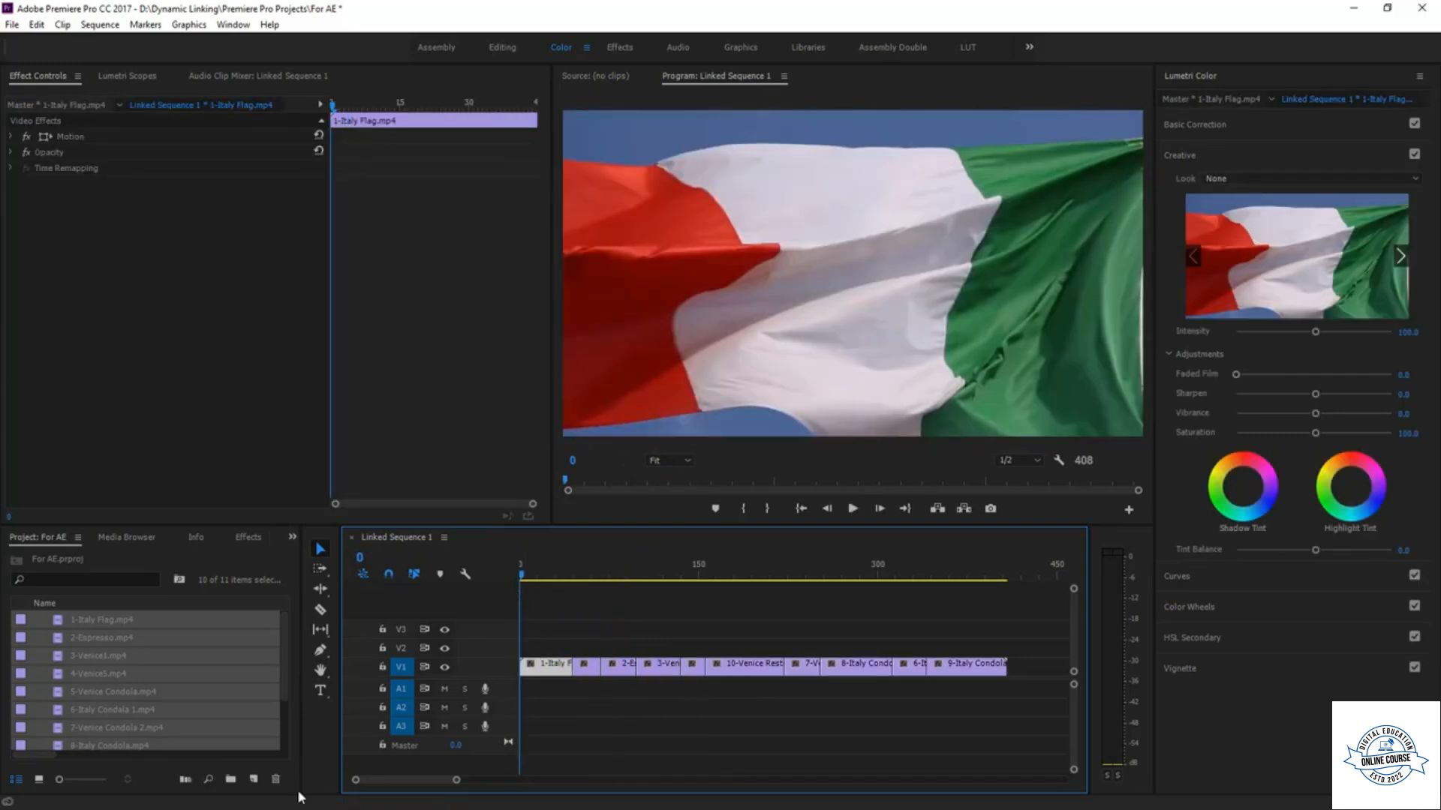
# - Switch to After Effects and play back the Main Project composition from the start
pyautogui.click(1386, 8)
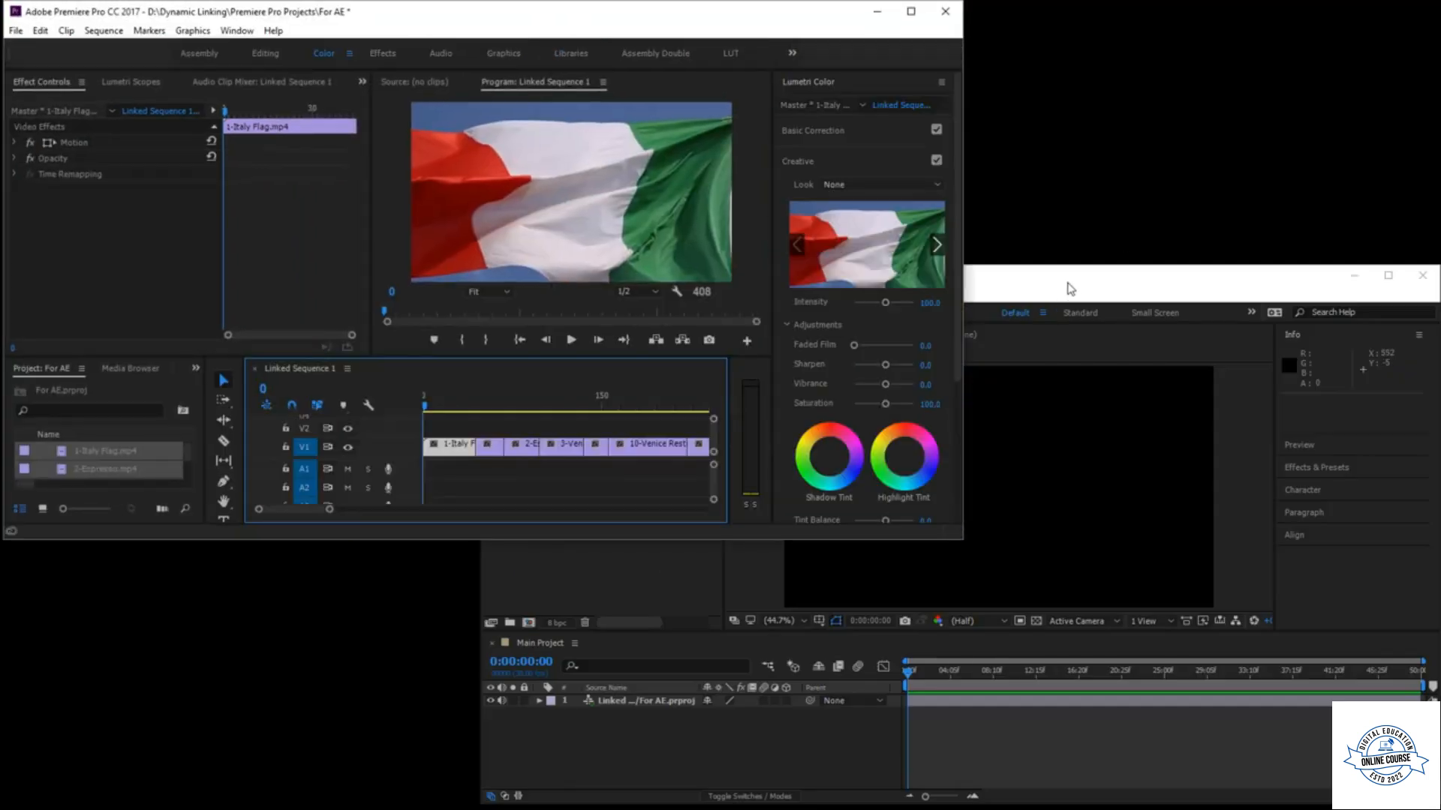
pyautogui.click(1069, 284)
pyautogui.press('space')
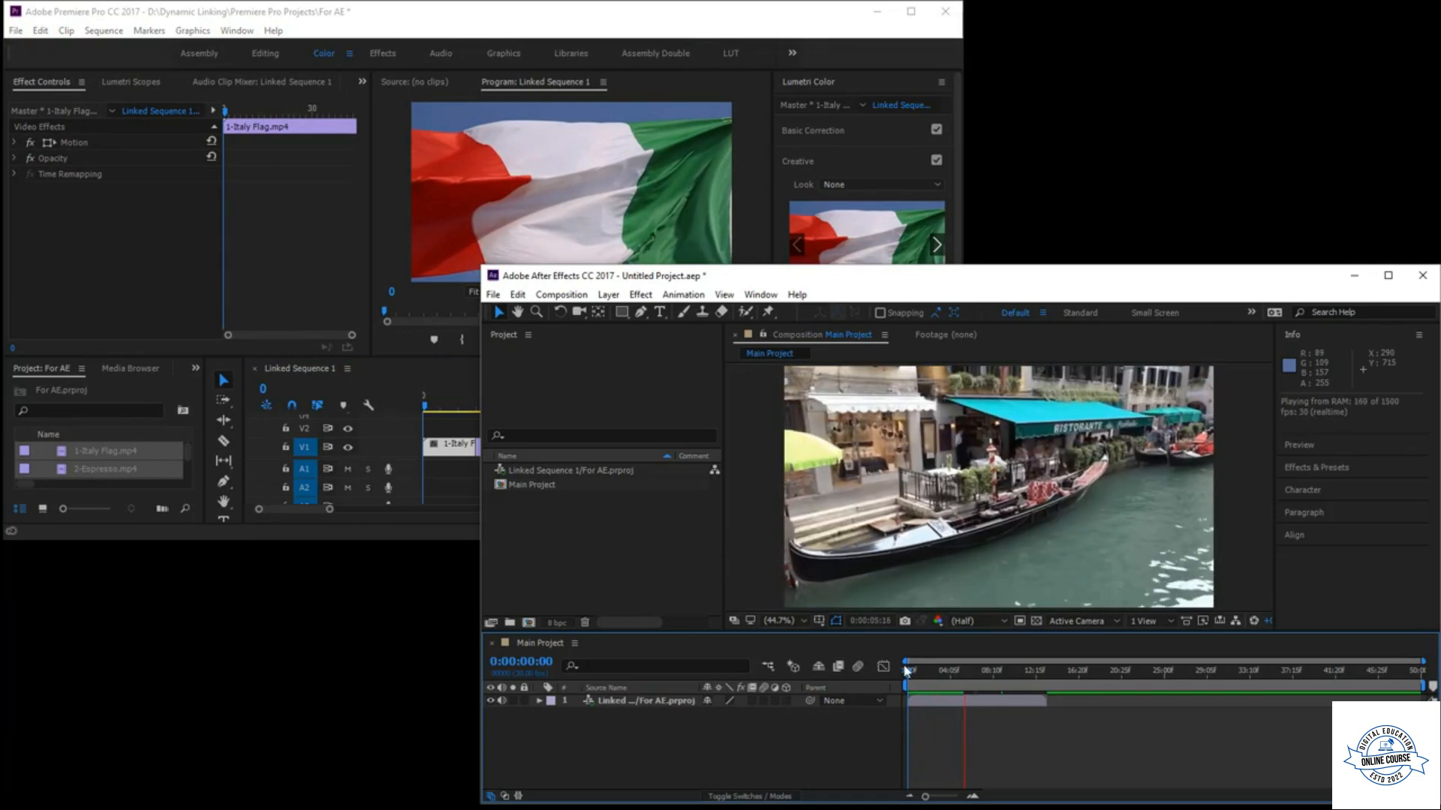
pyautogui.press('space')
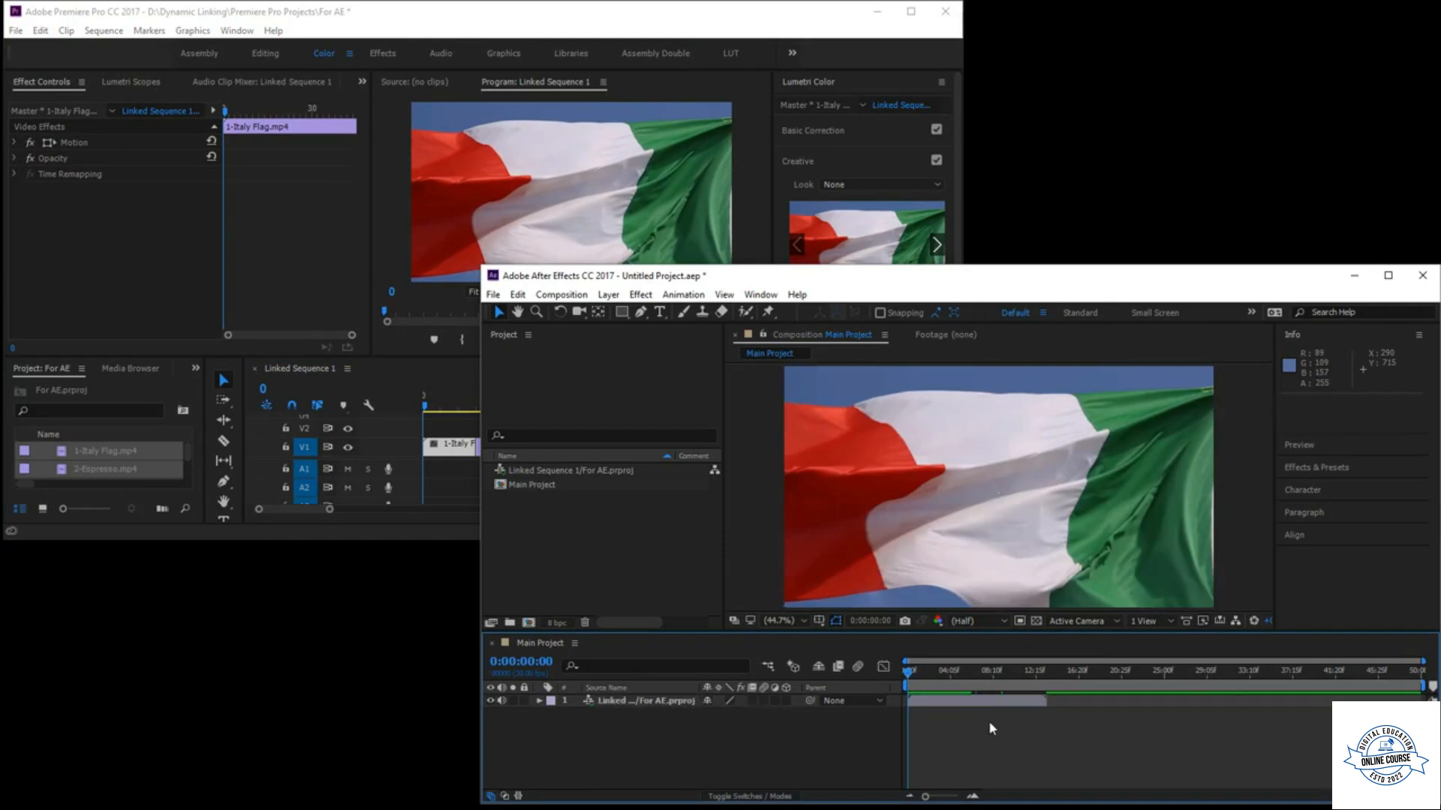
# - Set the work area end to the linked sequence layer's out point and trim the Main Project composition to the work area
pyautogui.click(983, 702)
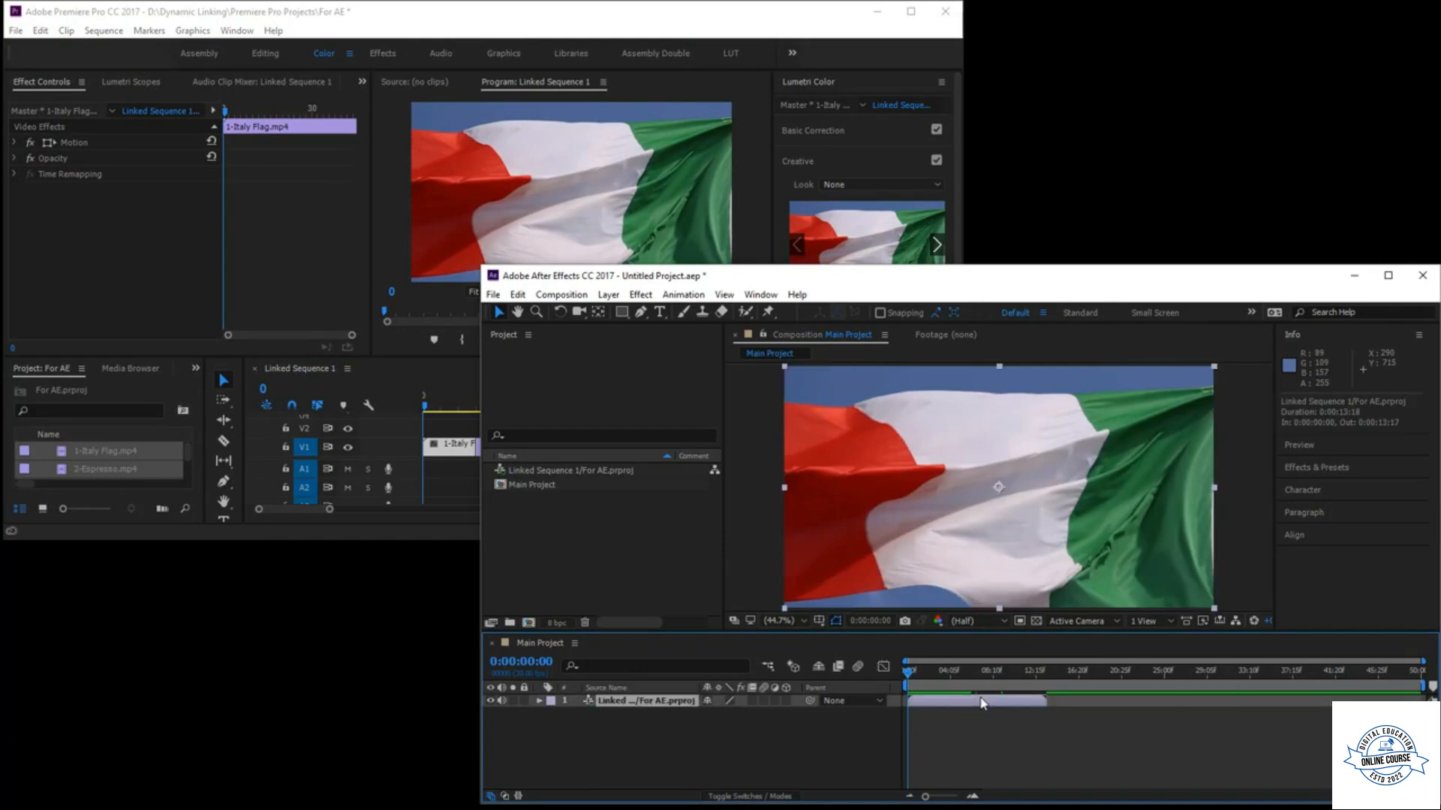
pyautogui.press('o')
pyautogui.press('n')
pyautogui.rightClick(979, 686)
pyautogui.click(1041, 727)
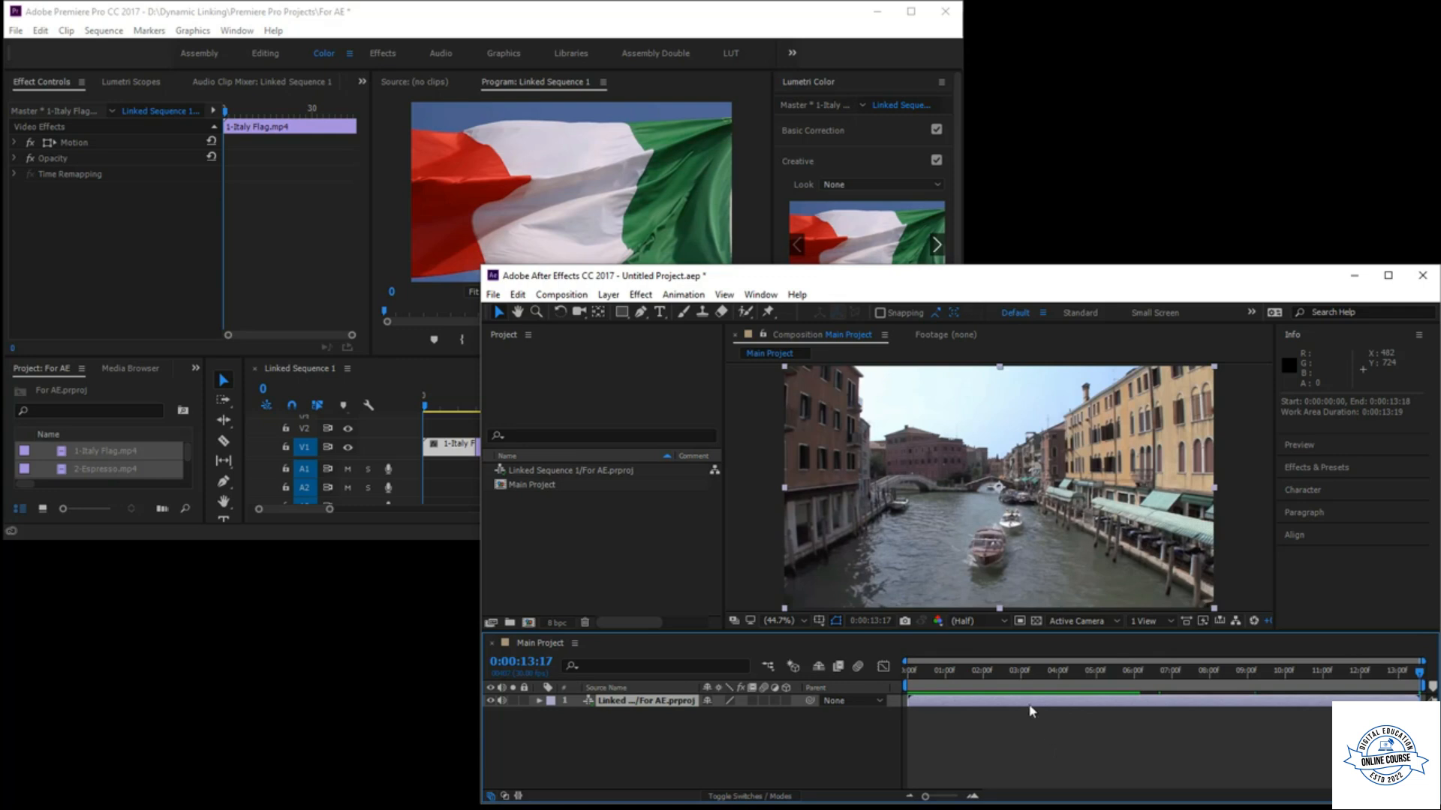
# - Switch to Premiere Pro and save the For AE project
pyautogui.hotkey('alt', 'Tab')
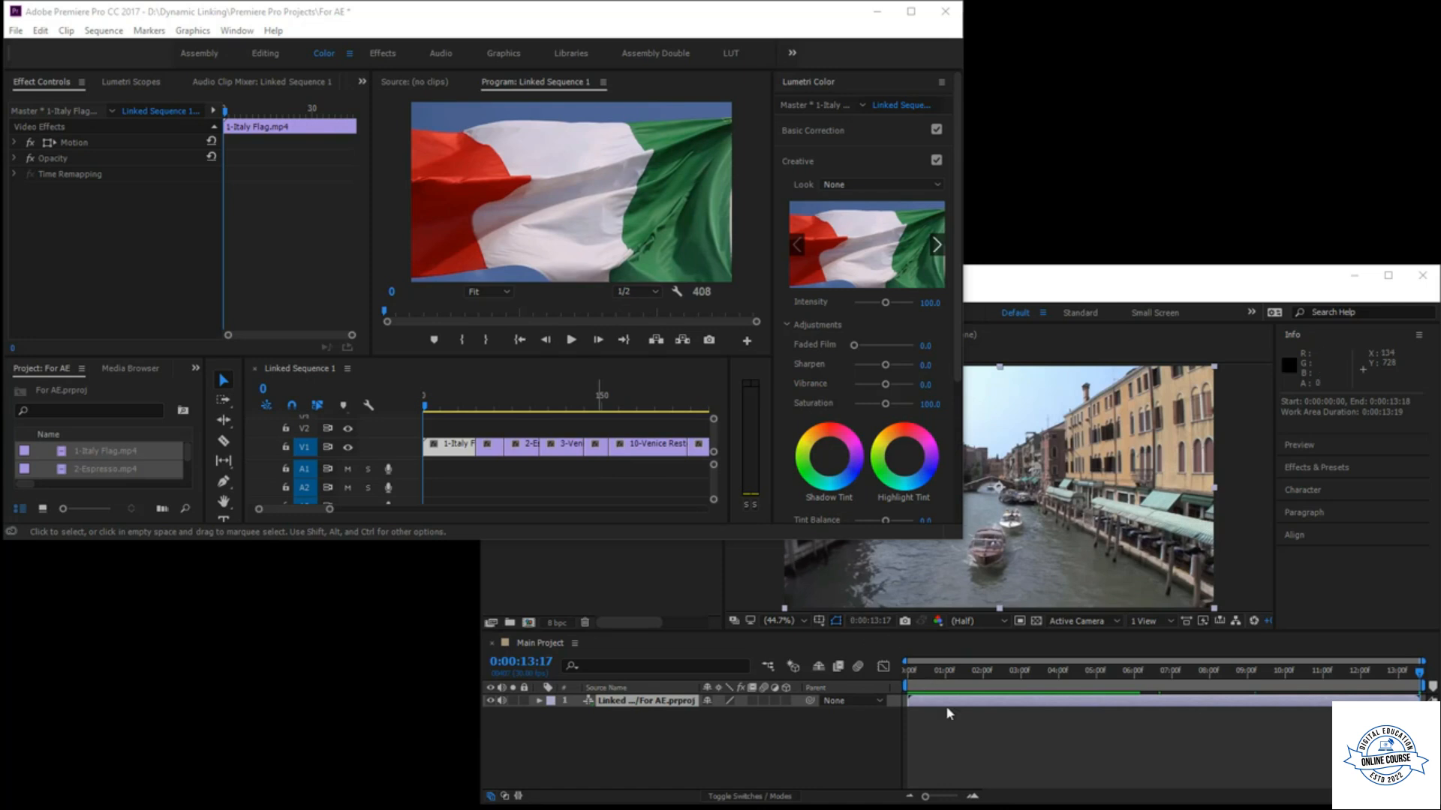
pyautogui.click(585, 27)
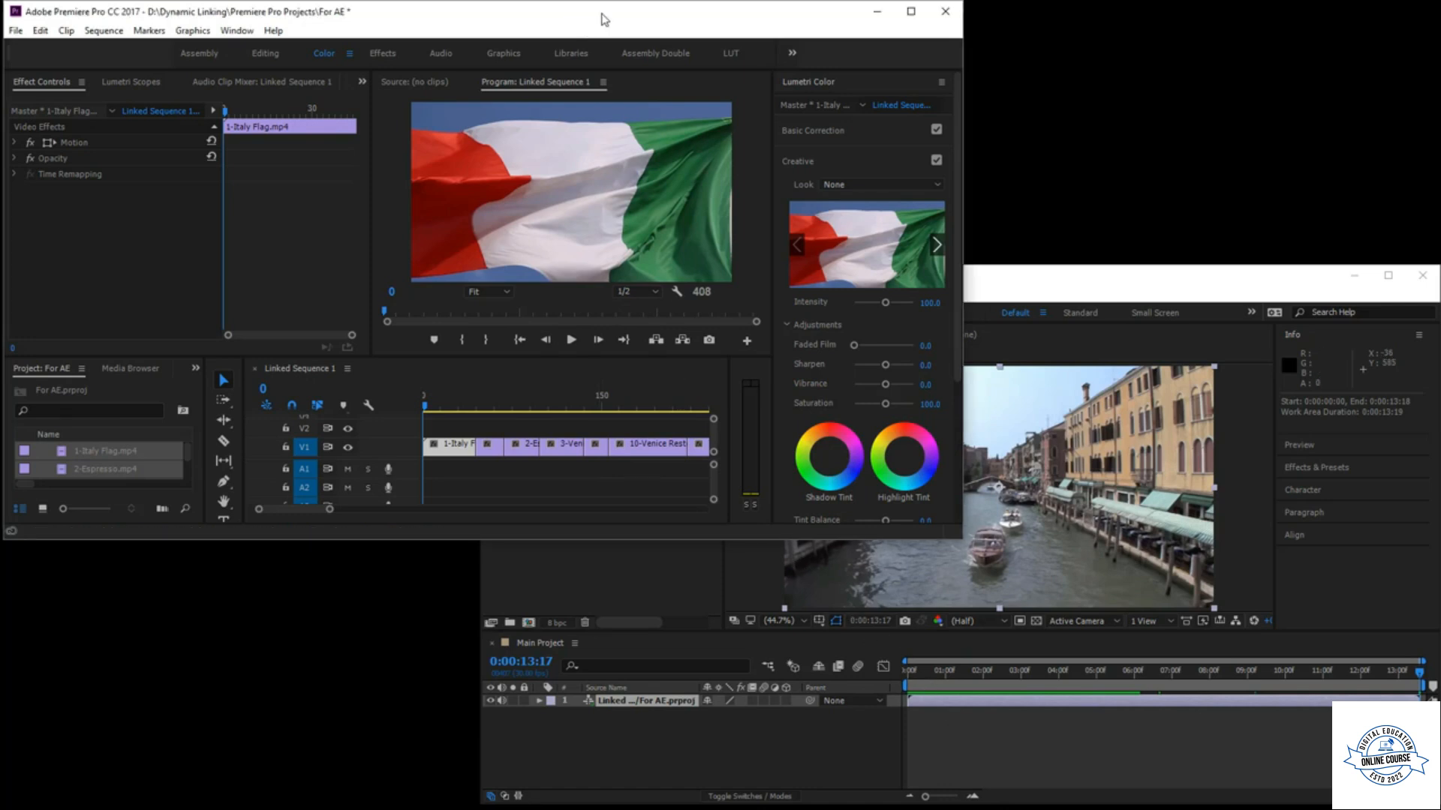
pyautogui.hotkey('ctrl', 's')
# - Switch to After Effects and save the project as "From premiere" in the After Effects Projects folder
pyautogui.click(1076, 291)
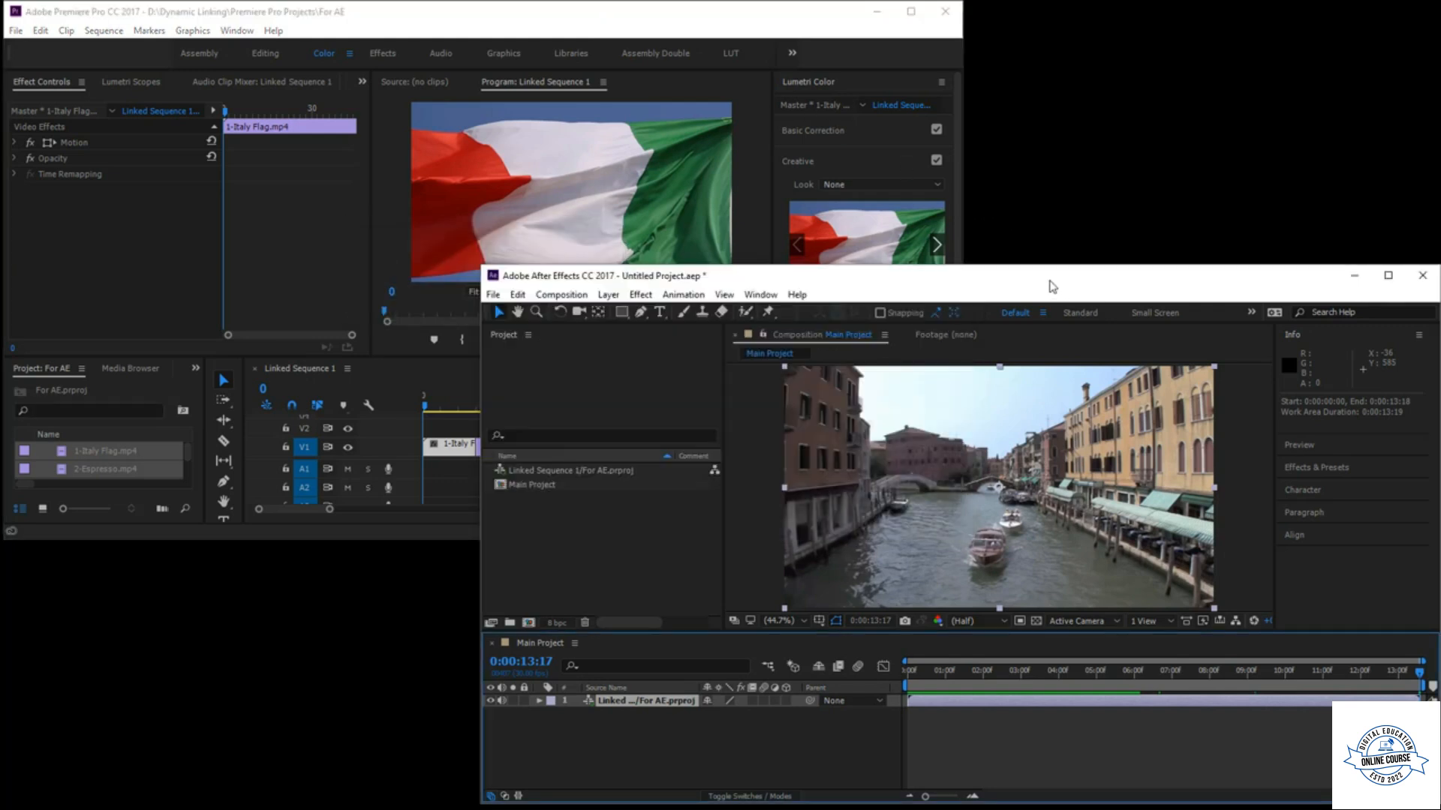
pyautogui.hotkey('ctrl', 's')
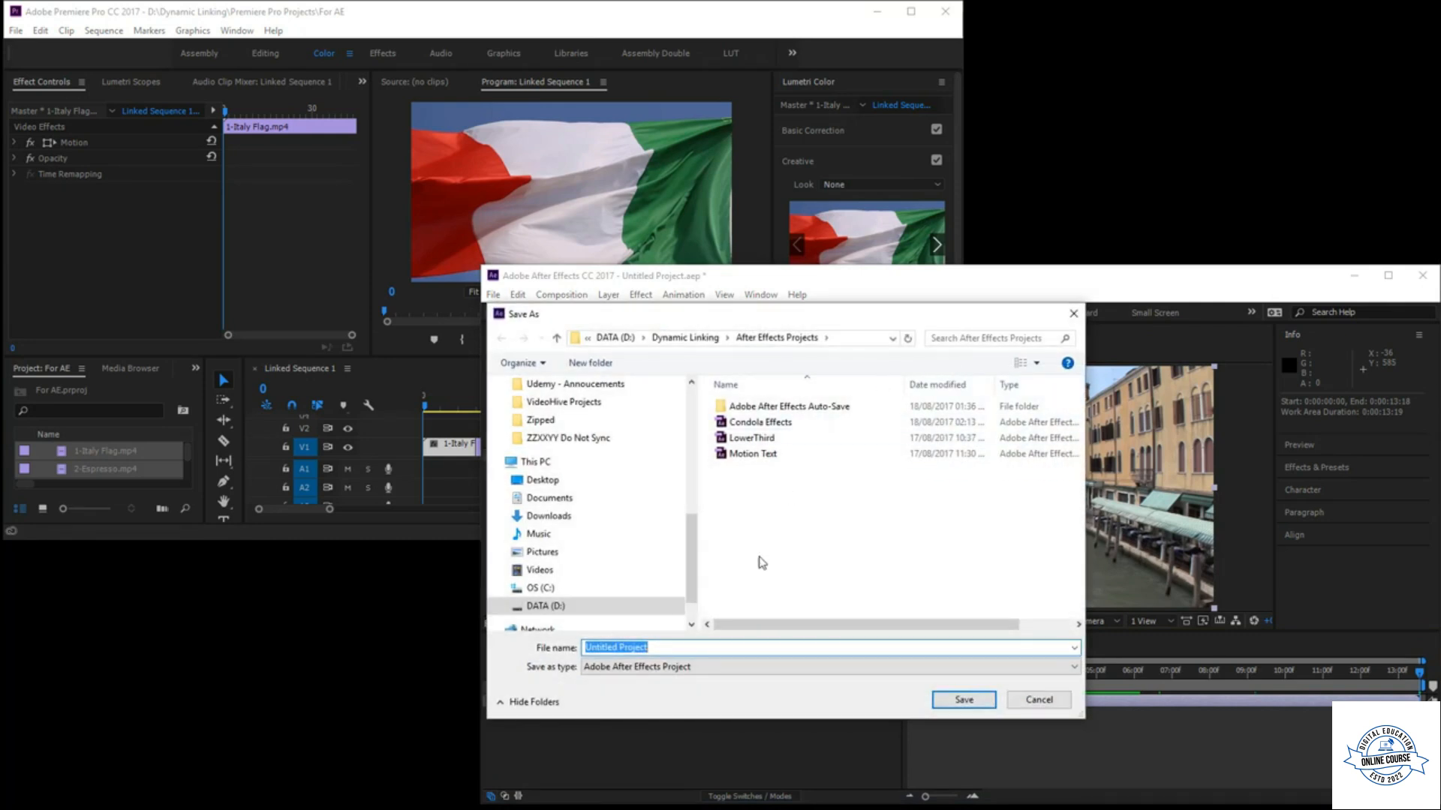
pyautogui.write('From premiere')
pyautogui.click(964, 699)
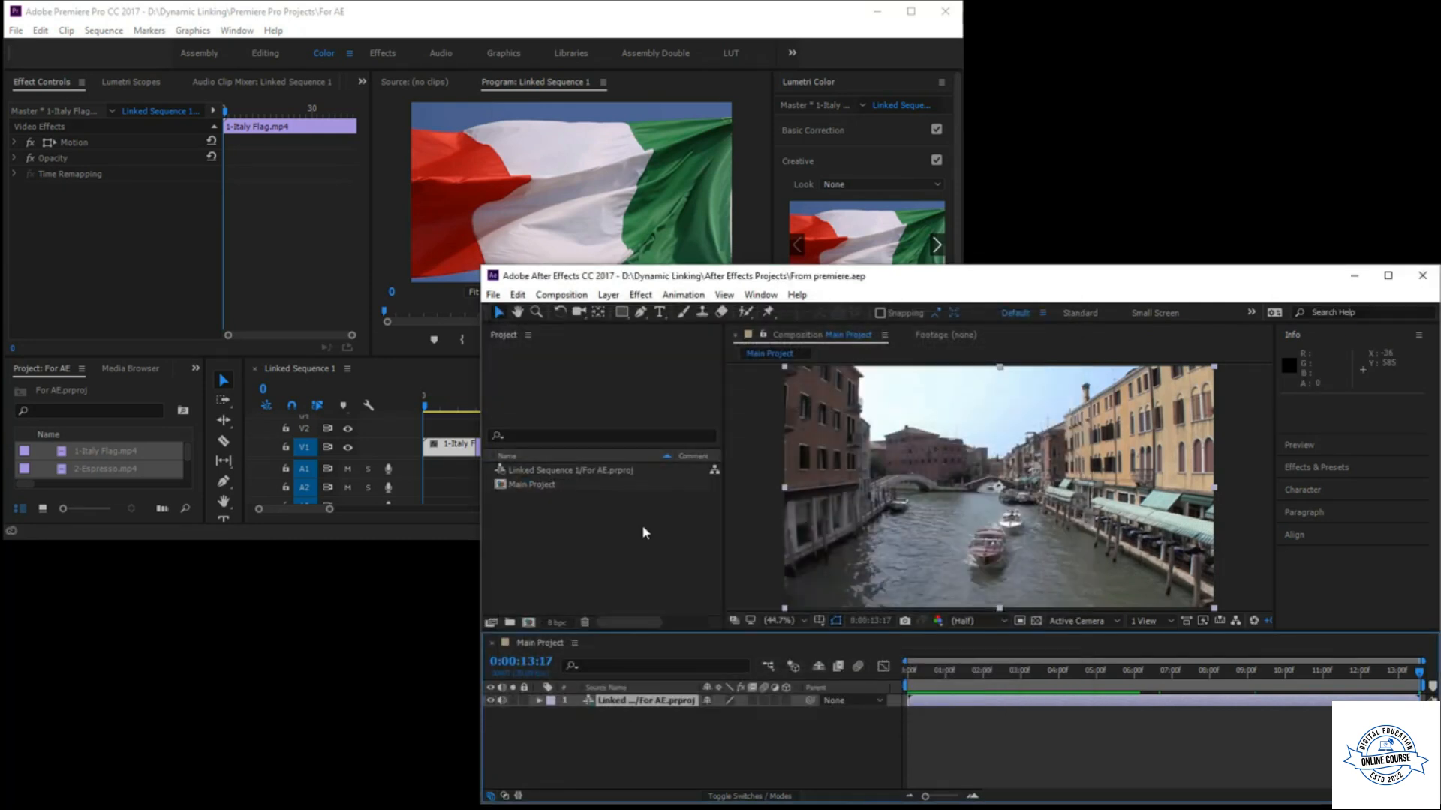
# - Switch to Premiere Pro, create a 1280 x 720 adjustment layer, and place it on V2 spanning all the clips
pyautogui.click(625, 14)
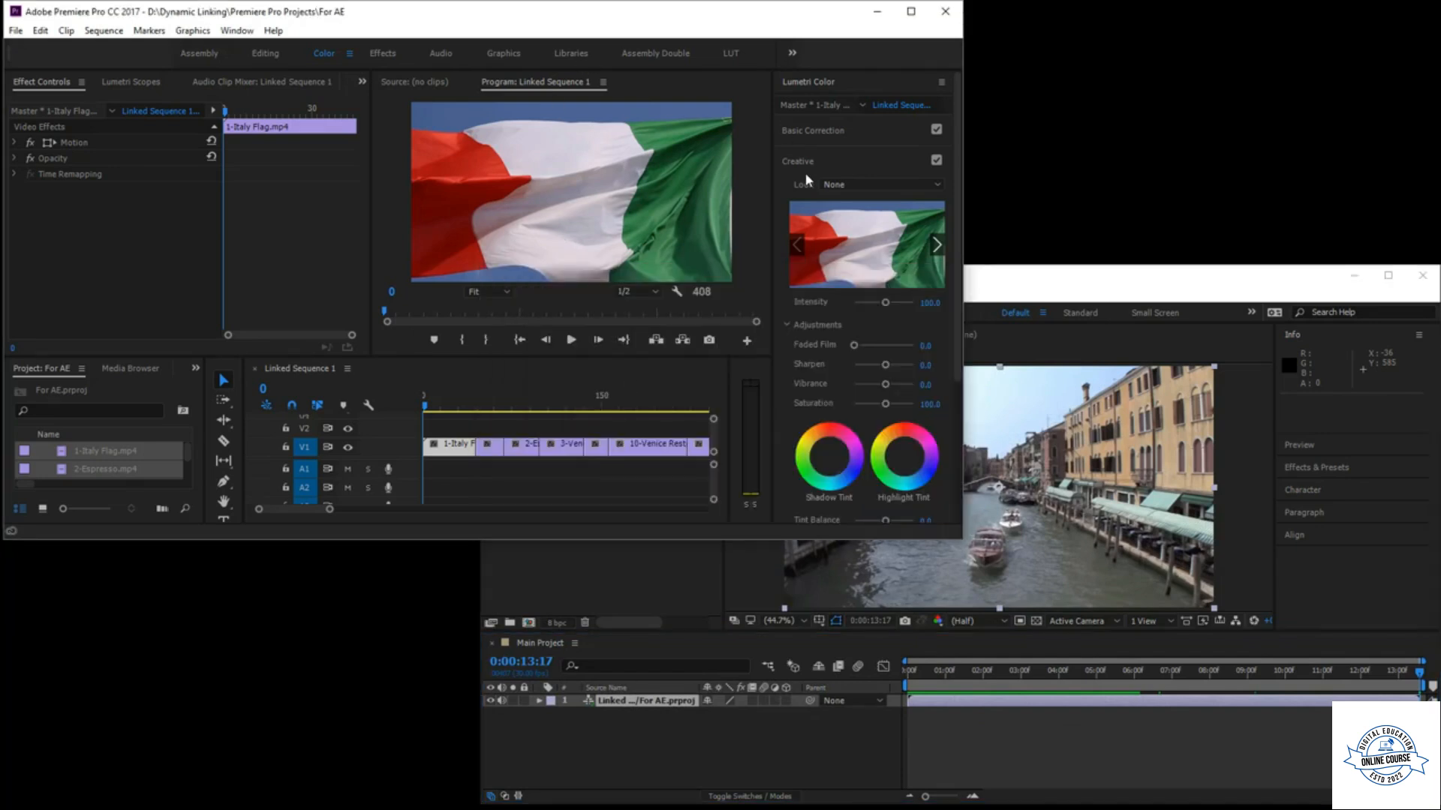
pyautogui.click(911, 12)
pyautogui.click(1209, 178)
pyautogui.scroll(-2, 187, 714)
pyautogui.click(255, 781)
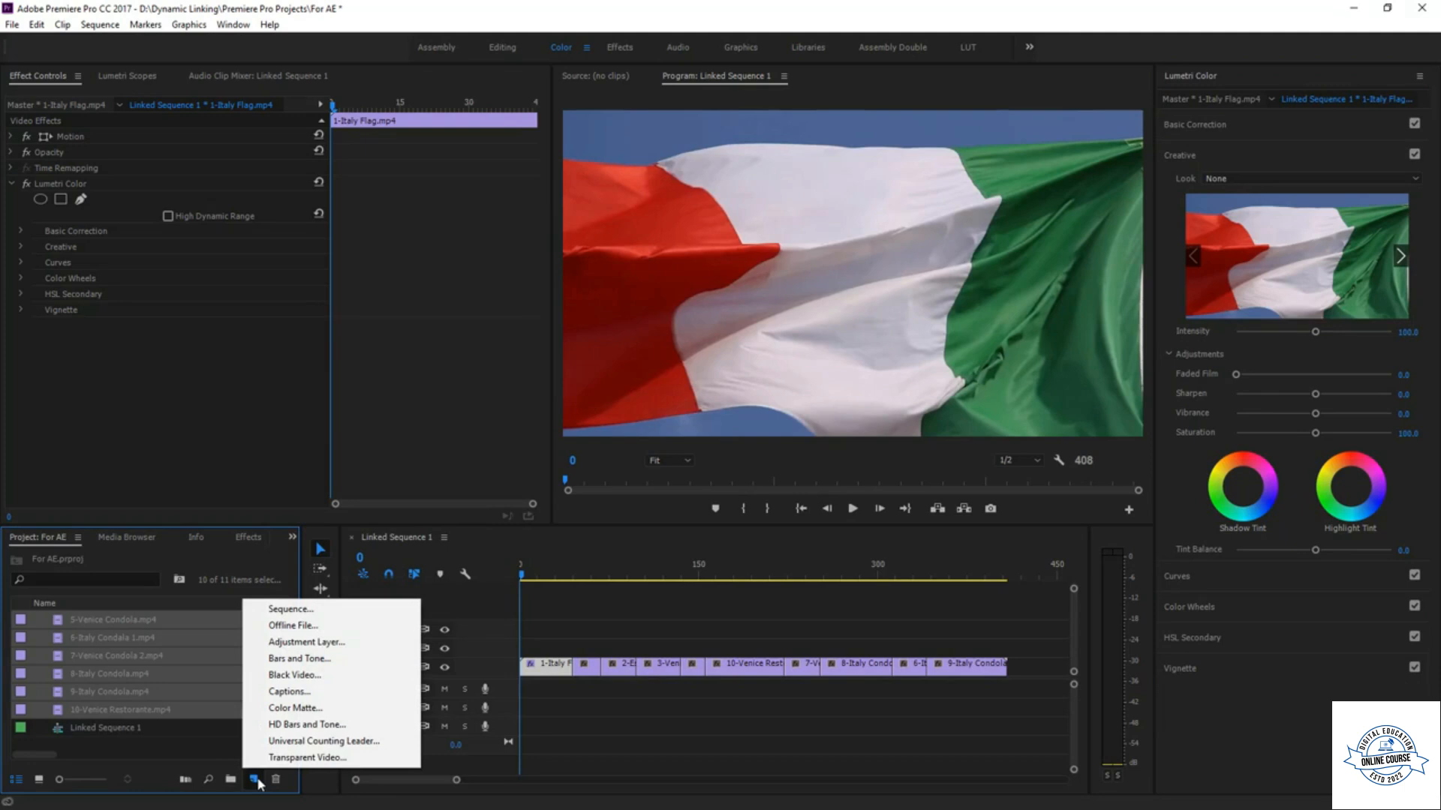
pyautogui.click(363, 645)
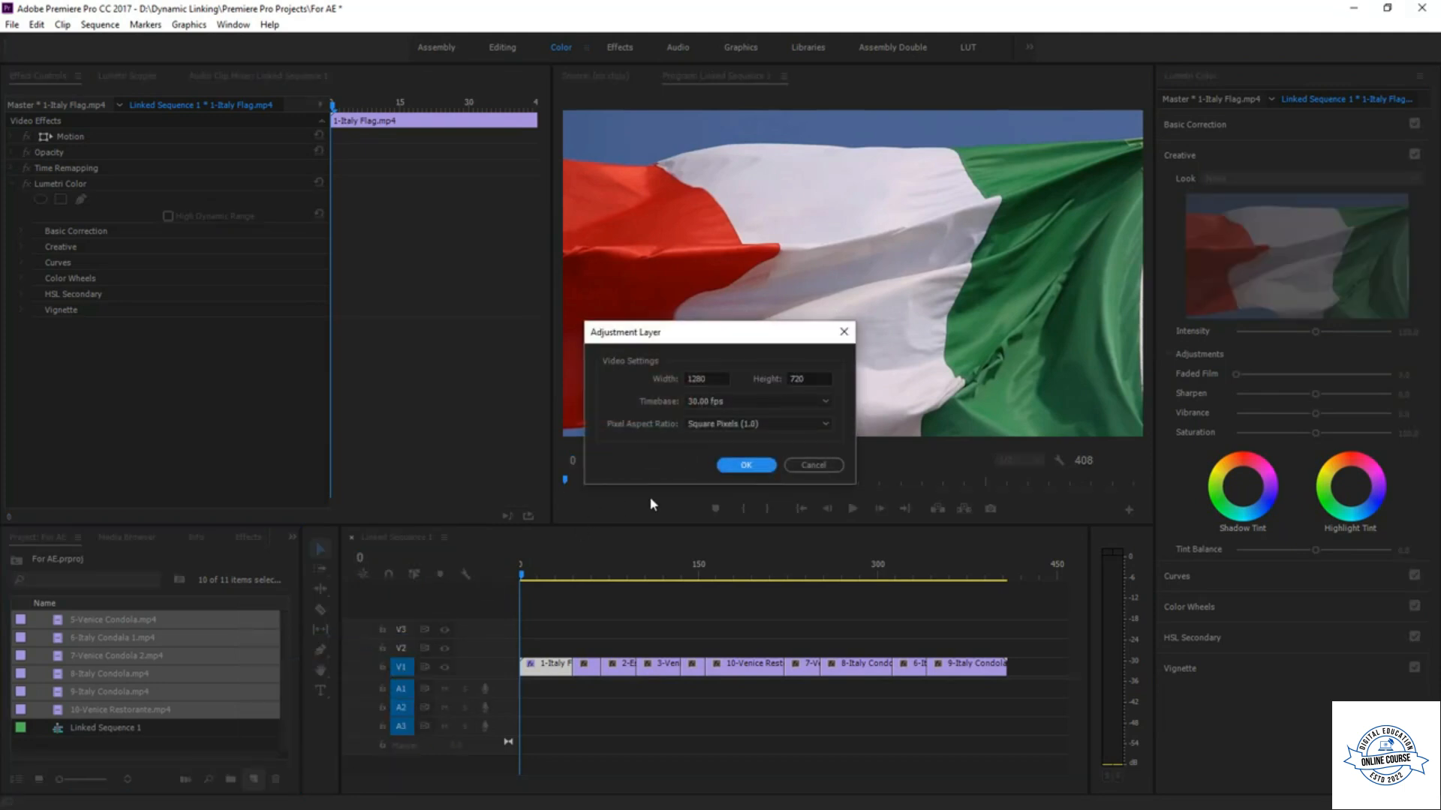
pyautogui.click(745, 467)
pyautogui.moveTo(61, 623); pyautogui.dragTo(529, 655)
pyautogui.moveTo(697, 647); pyautogui.dragTo(1005, 674)
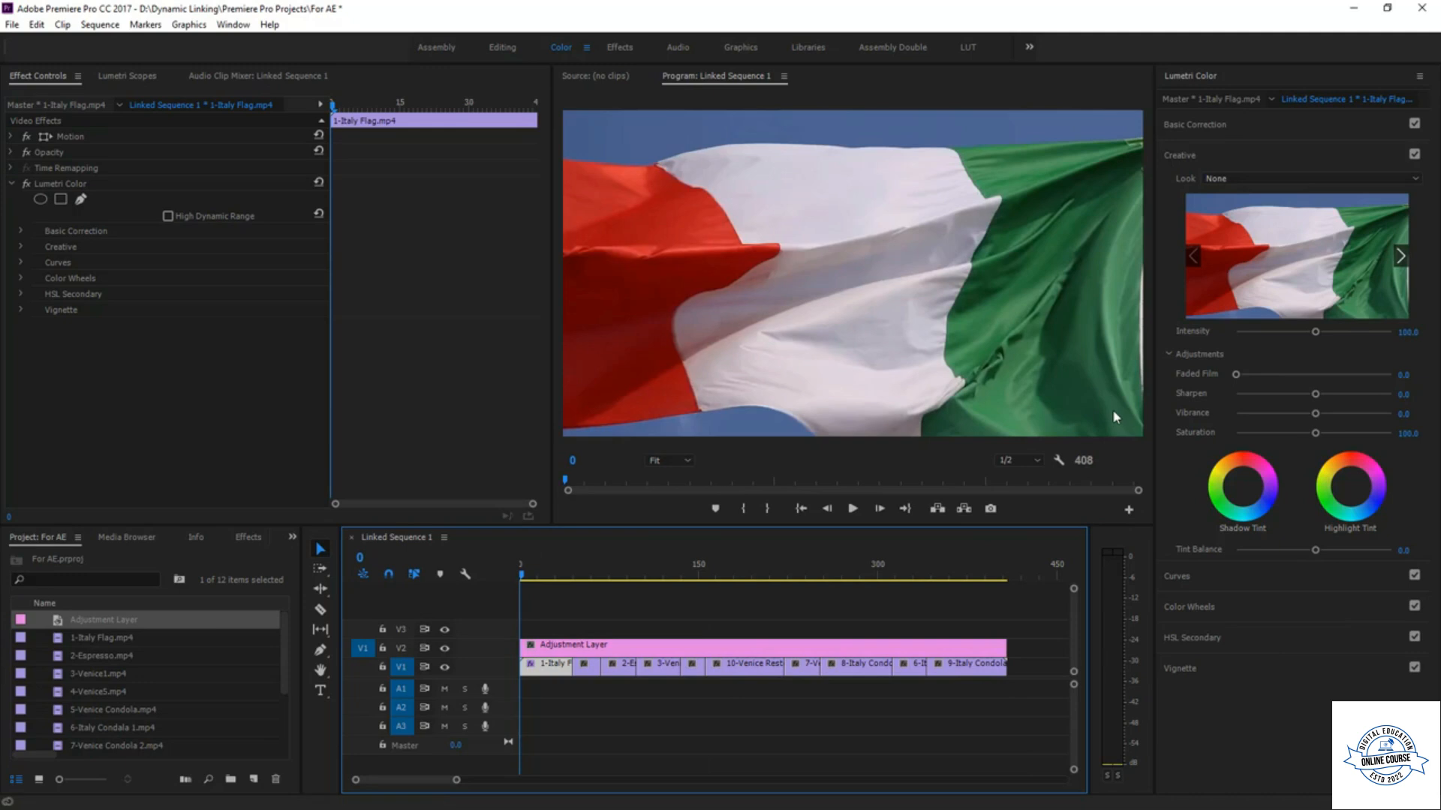
# - Apply the SL NOIR NOUVELLE look to the adjustment layer and play back the graded sequence
pyautogui.click(856, 648)
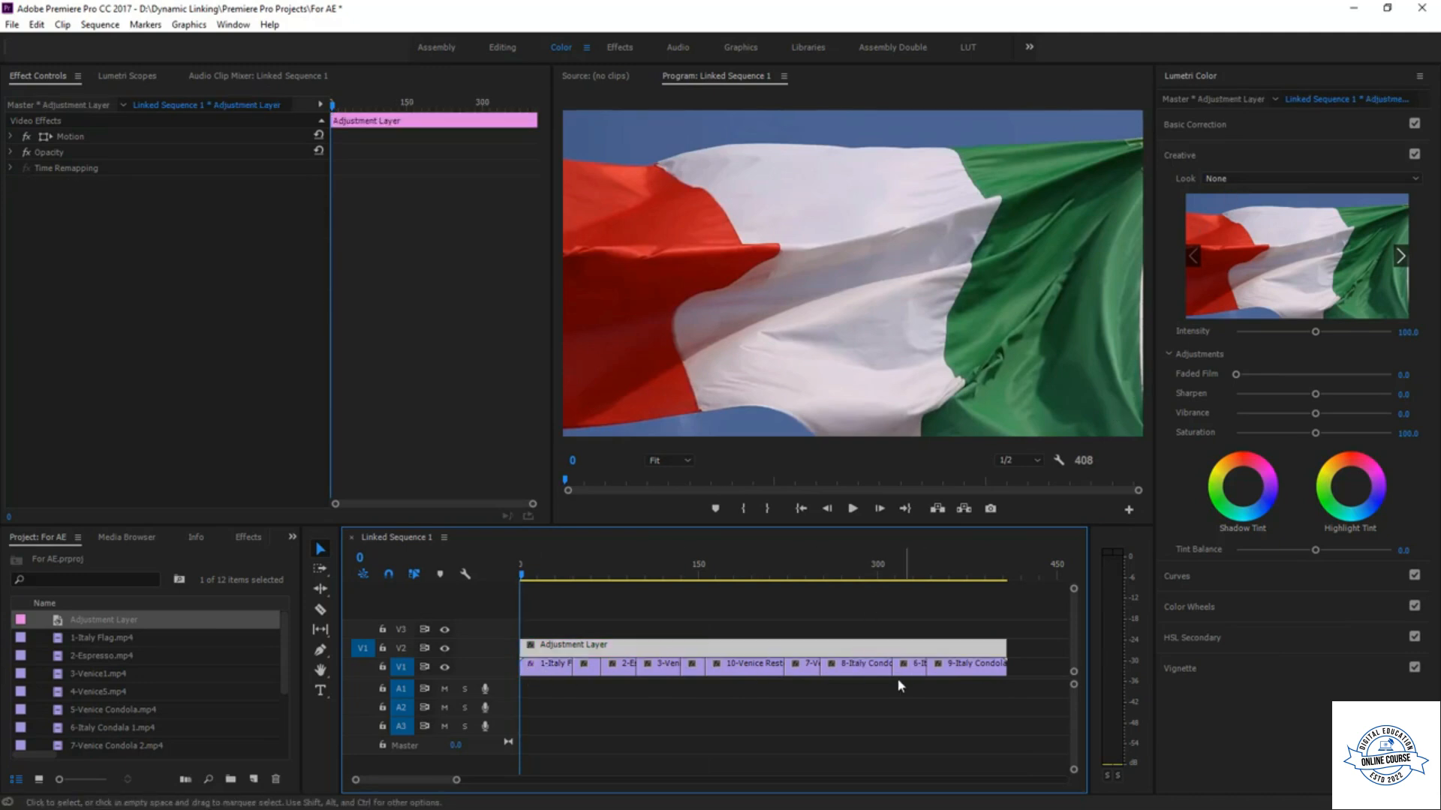
pyautogui.click(1223, 183)
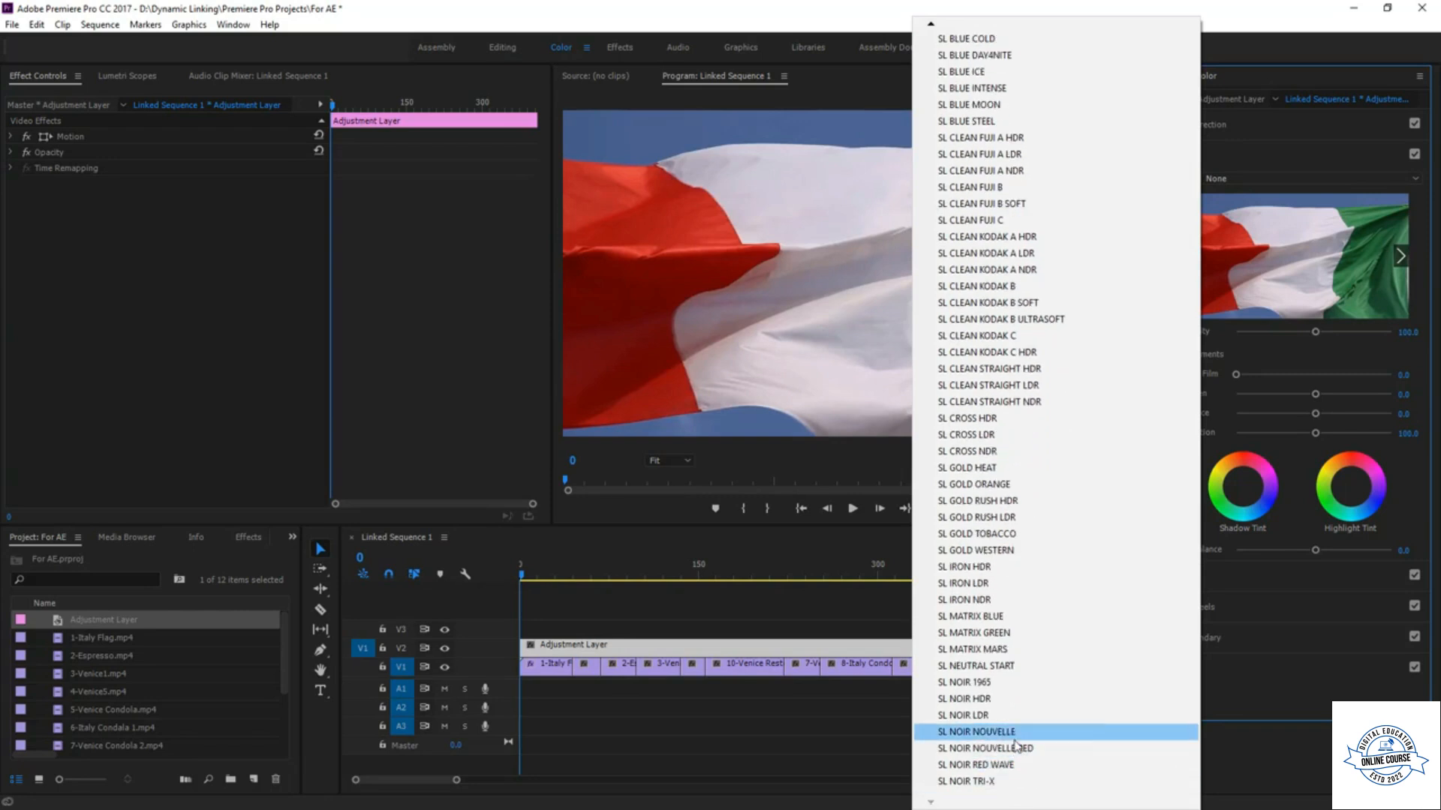
pyautogui.click(1013, 740)
pyautogui.press('space')
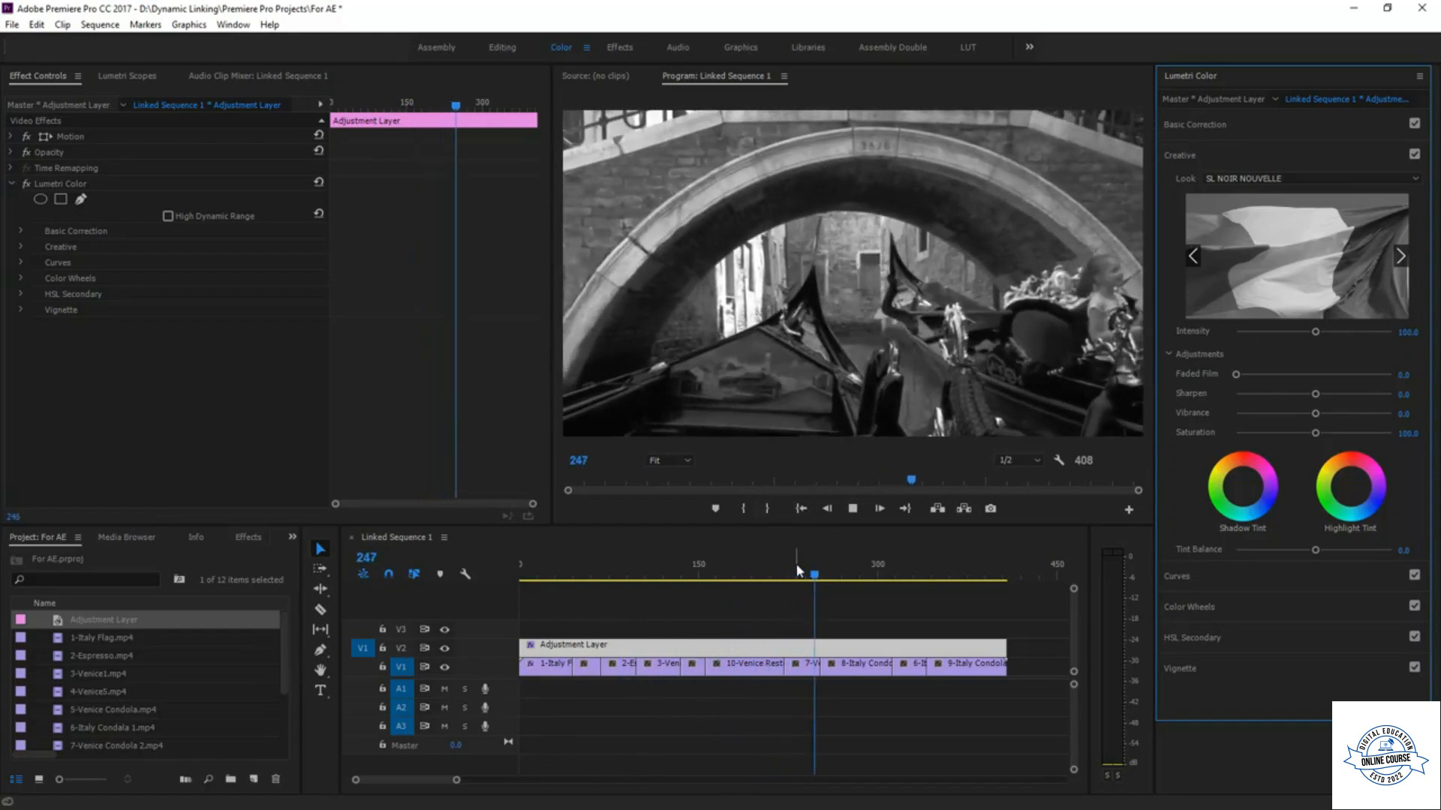
pyautogui.moveTo(869, 584); pyautogui.dragTo(826, 588)
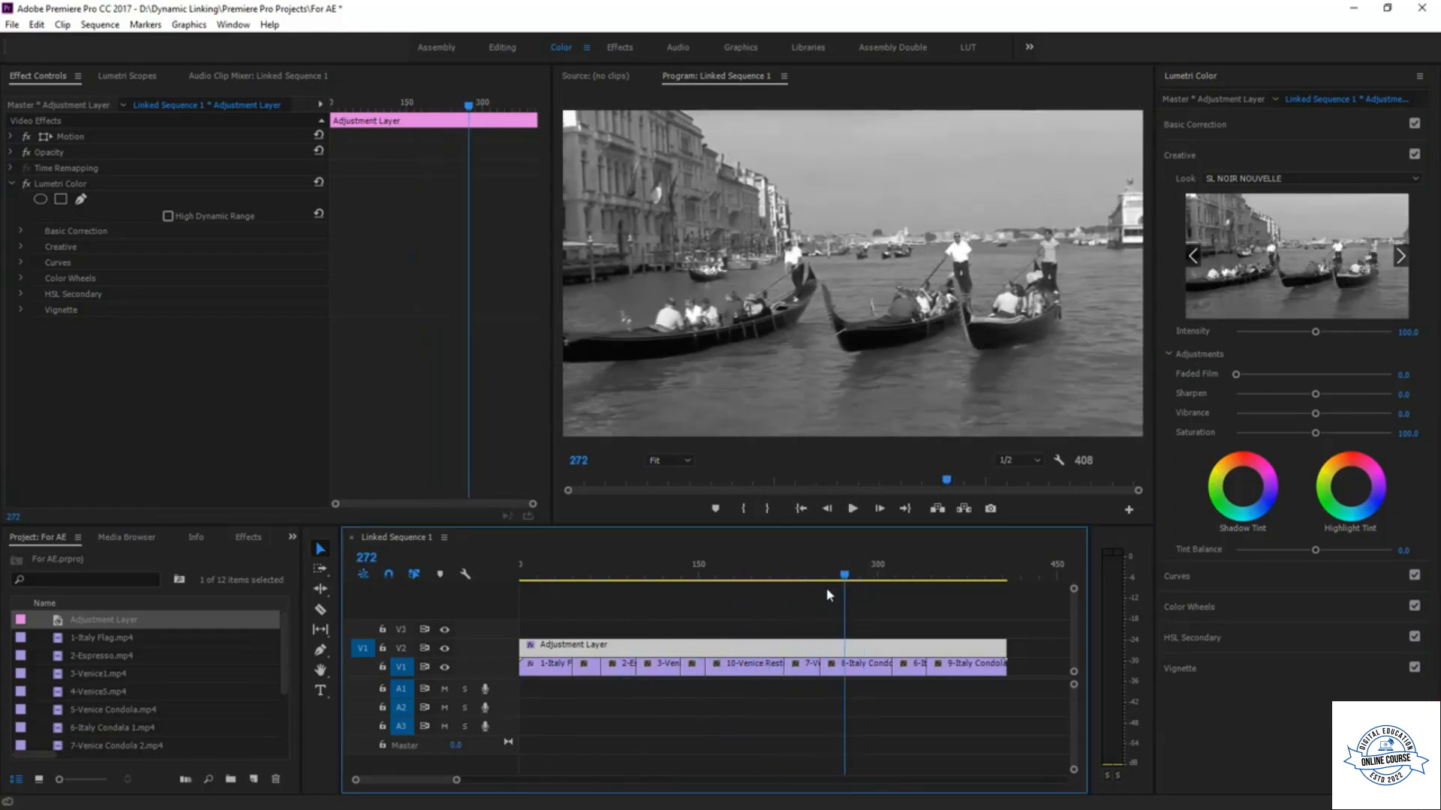
# - Return to After Effects and preview the Main Project composition with the black-and-white grade
pyautogui.click(1385, 9)
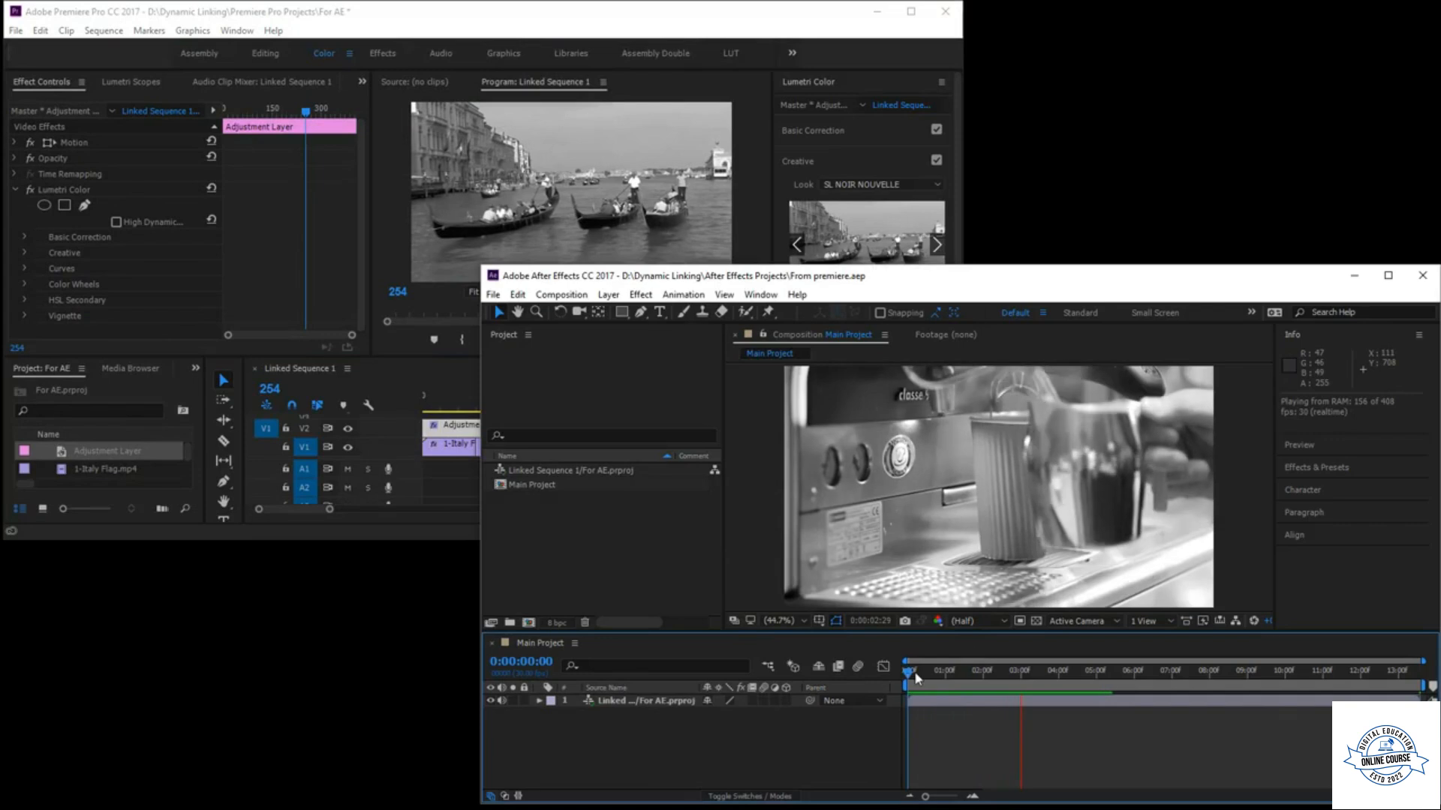
pyautogui.moveTo(908, 673); pyautogui.dragTo(871, 691)
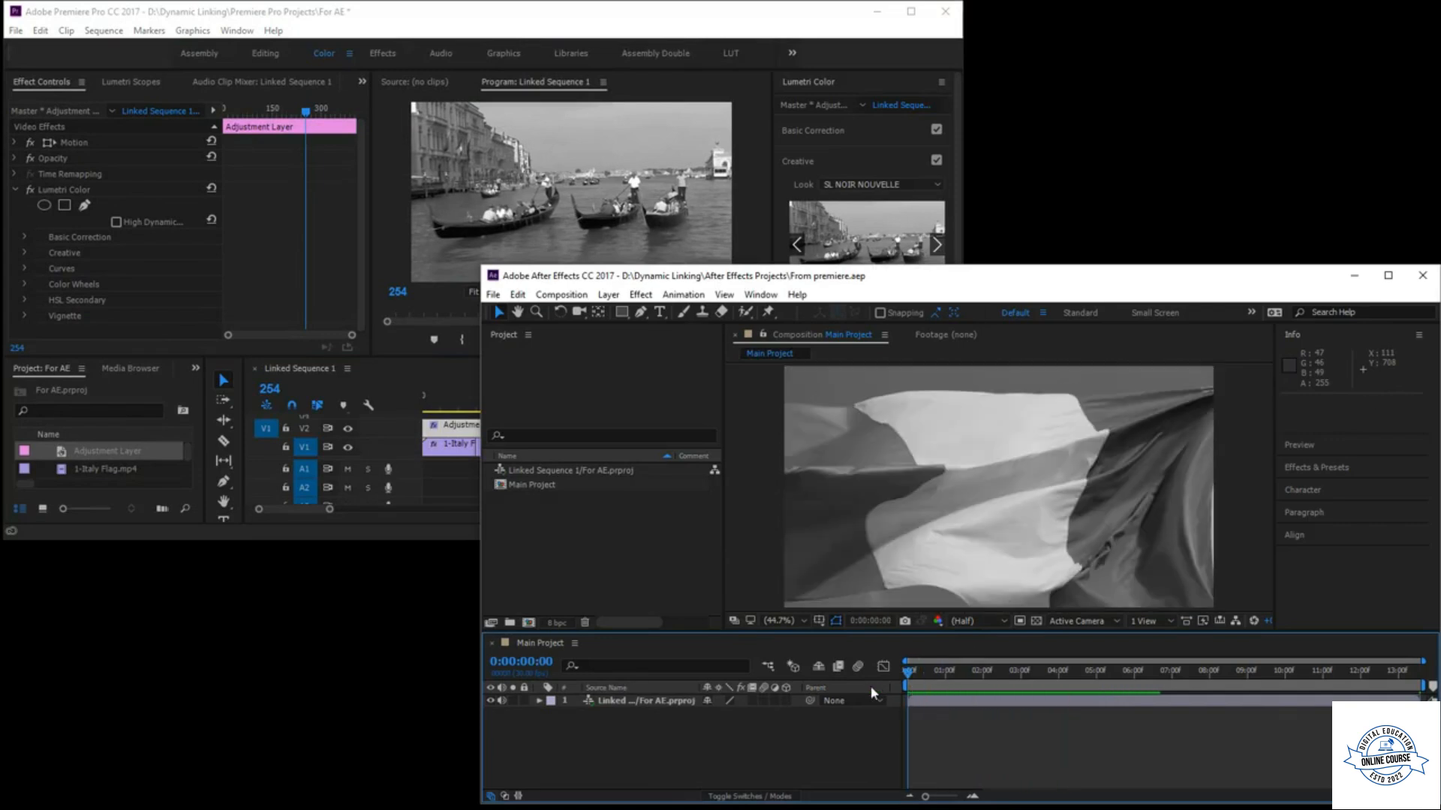
# - Apply the Fast Box Blur effect from Blur & Sharpen to the linked sequence layer in the Main Project composition
pyautogui.click(927, 705)
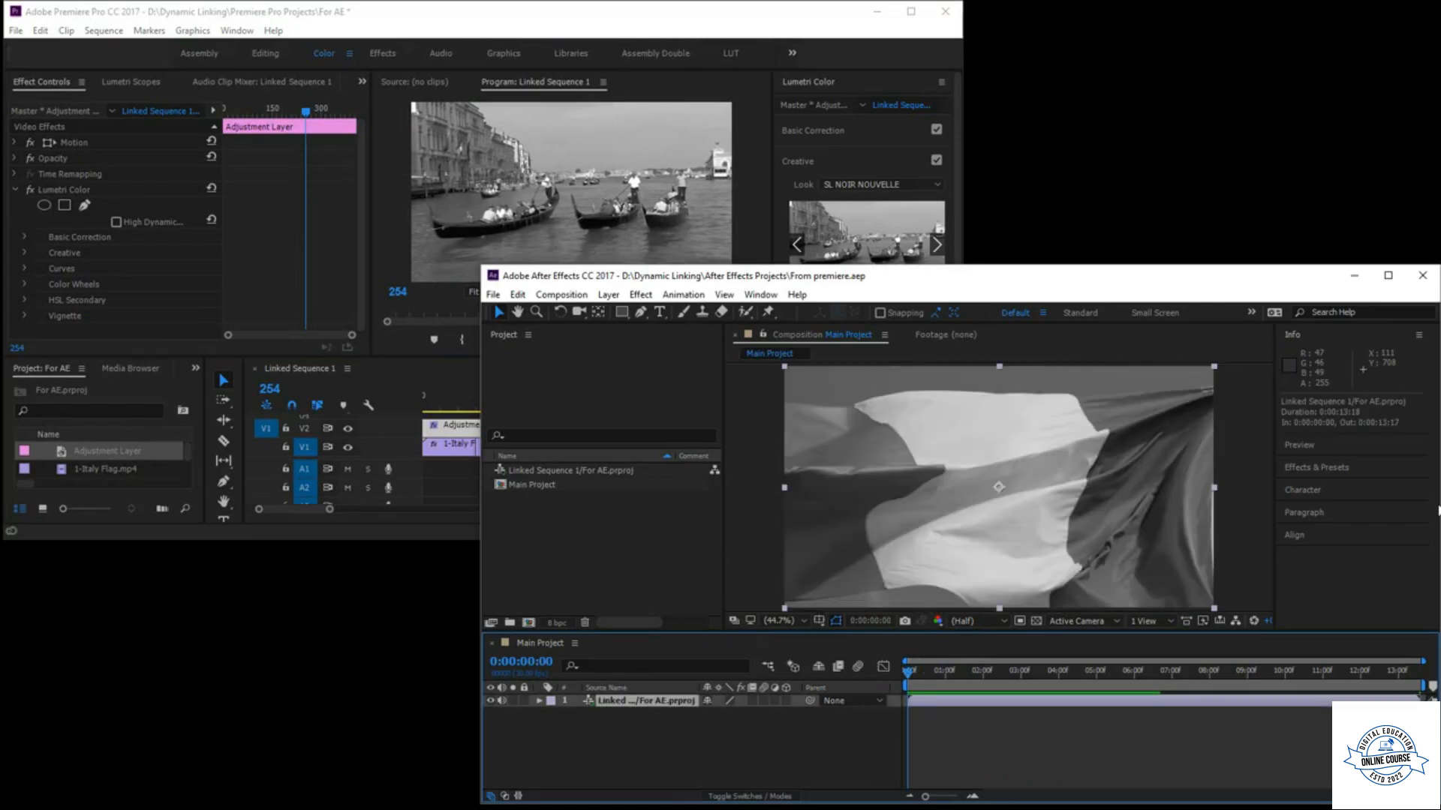
pyautogui.click(1369, 471)
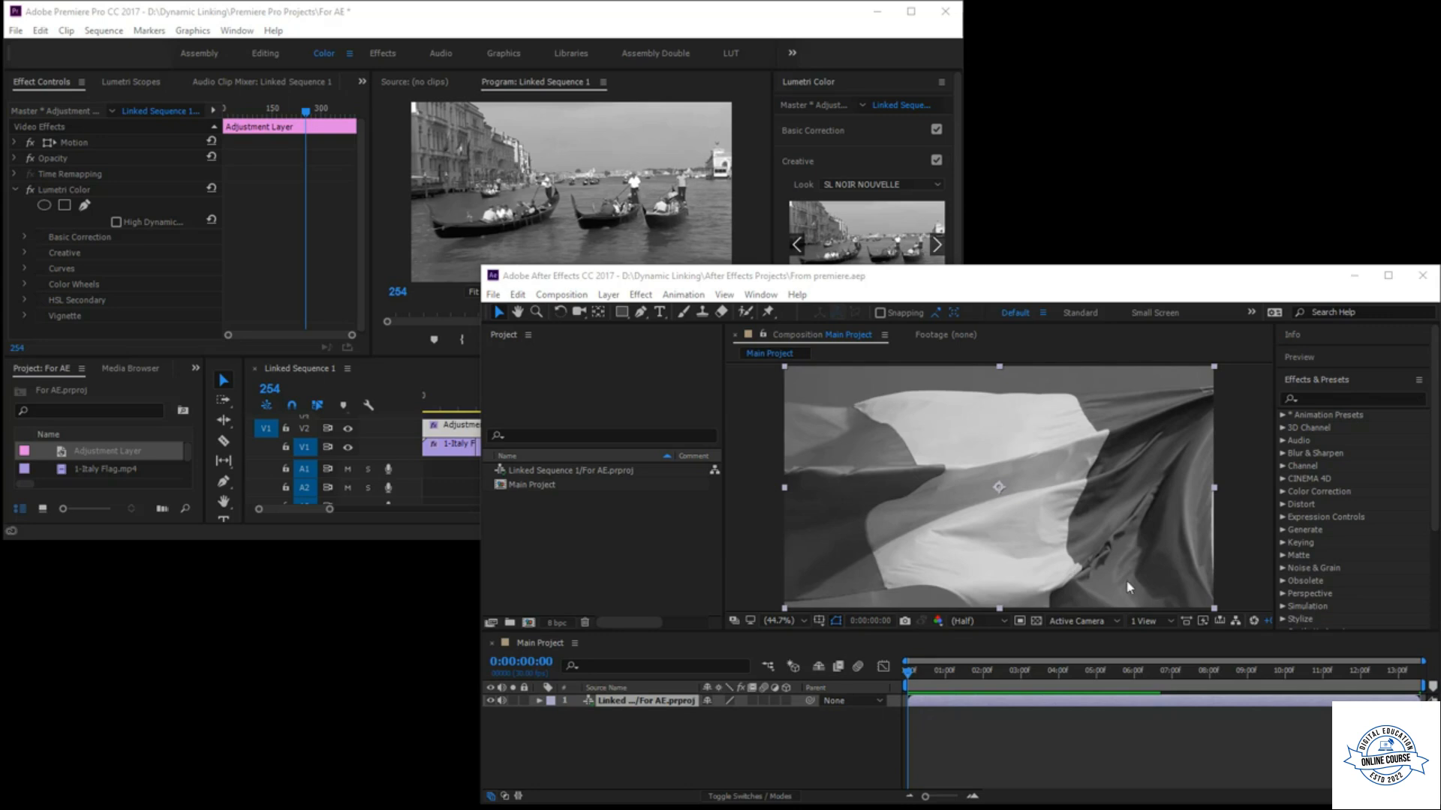
pyautogui.click(1311, 403)
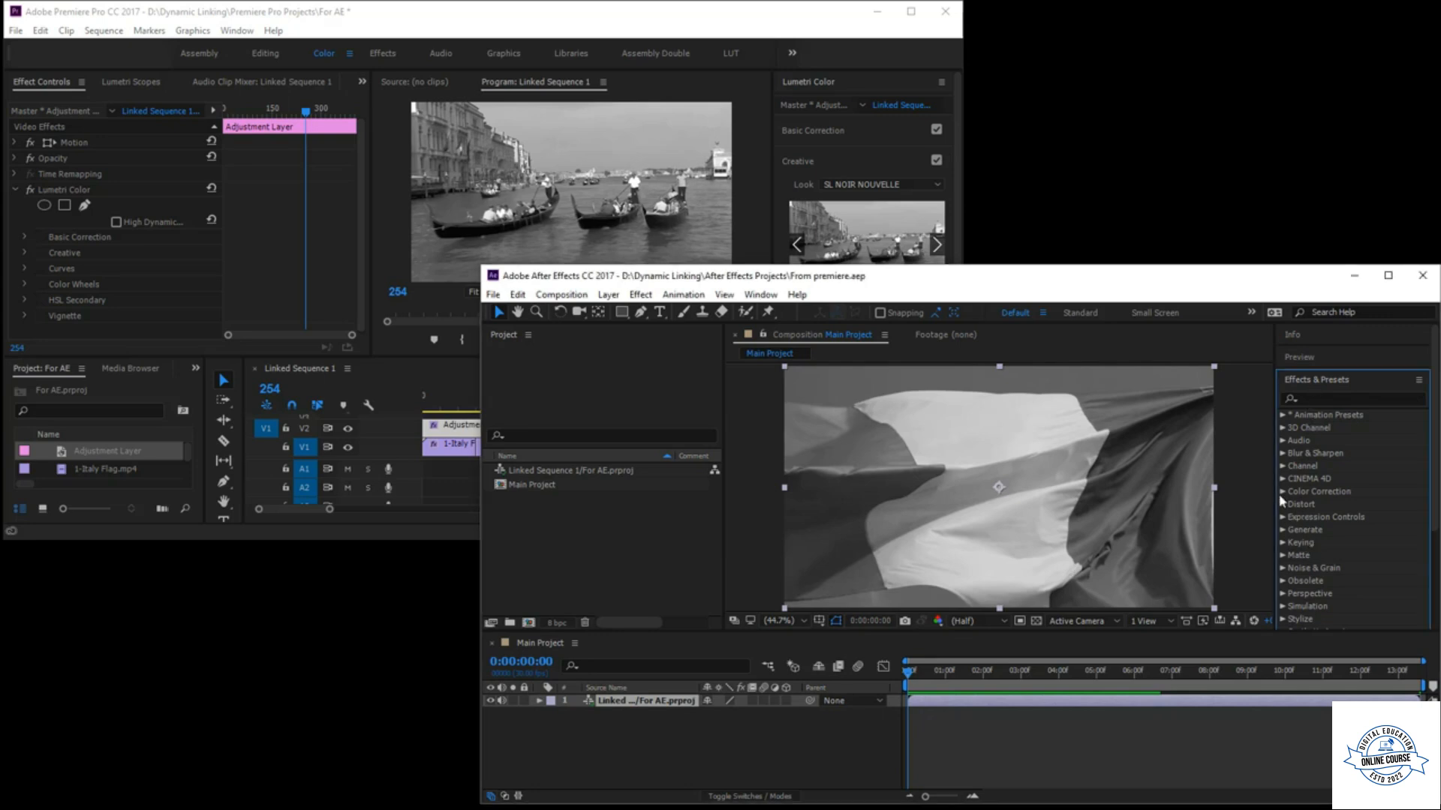
pyautogui.click(1282, 454)
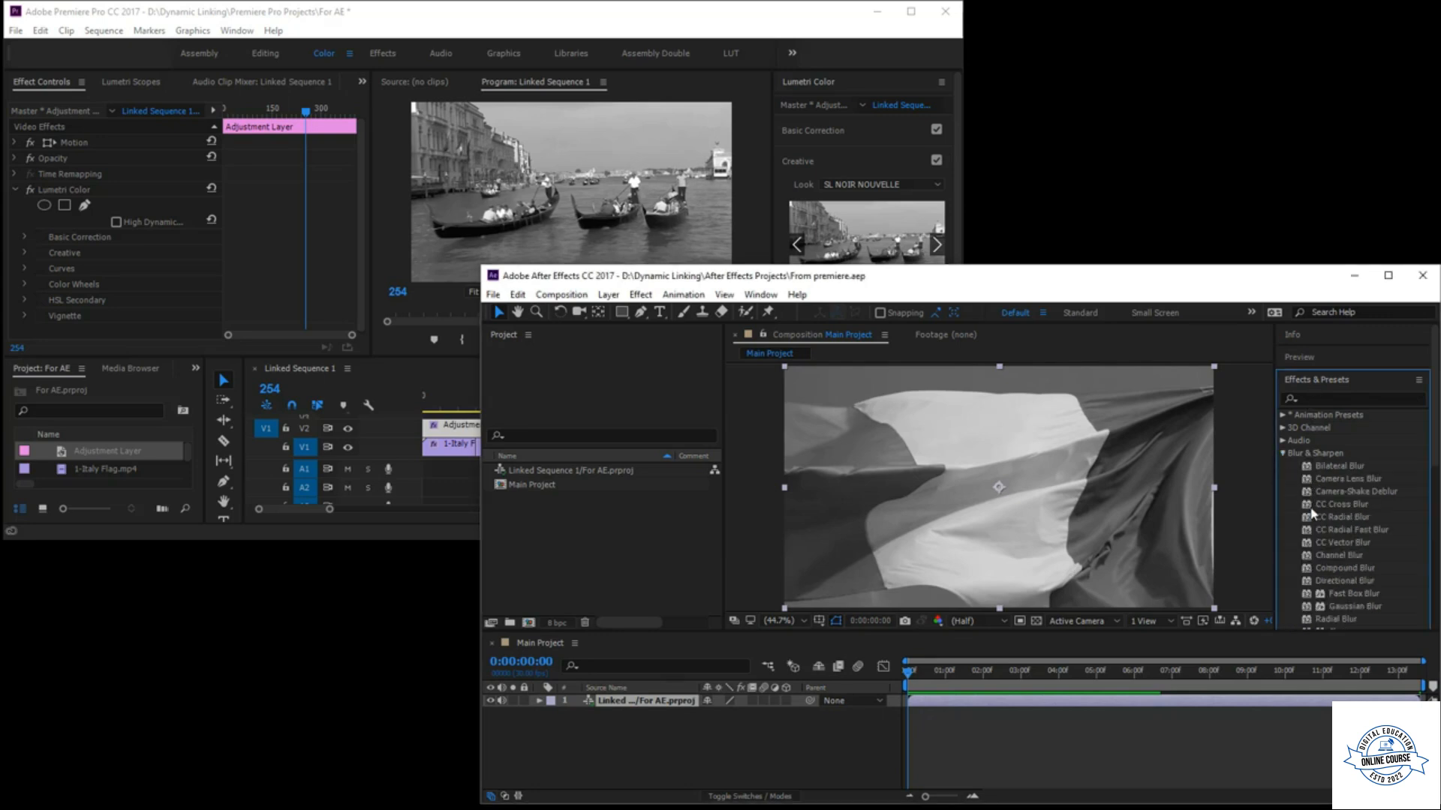
pyautogui.scroll(-1, 1367, 539)
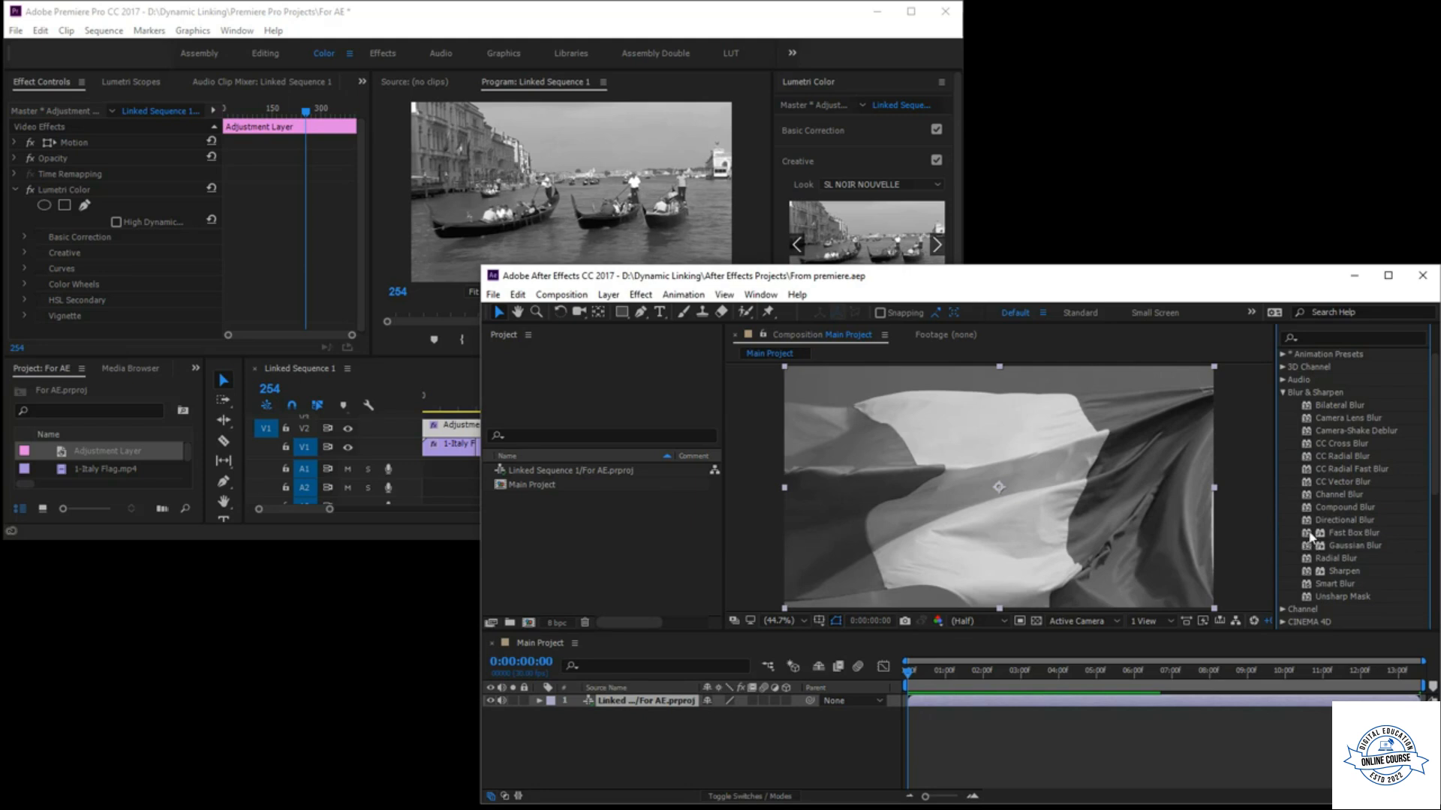
pyautogui.moveTo(1309, 536); pyautogui.dragTo(922, 708)
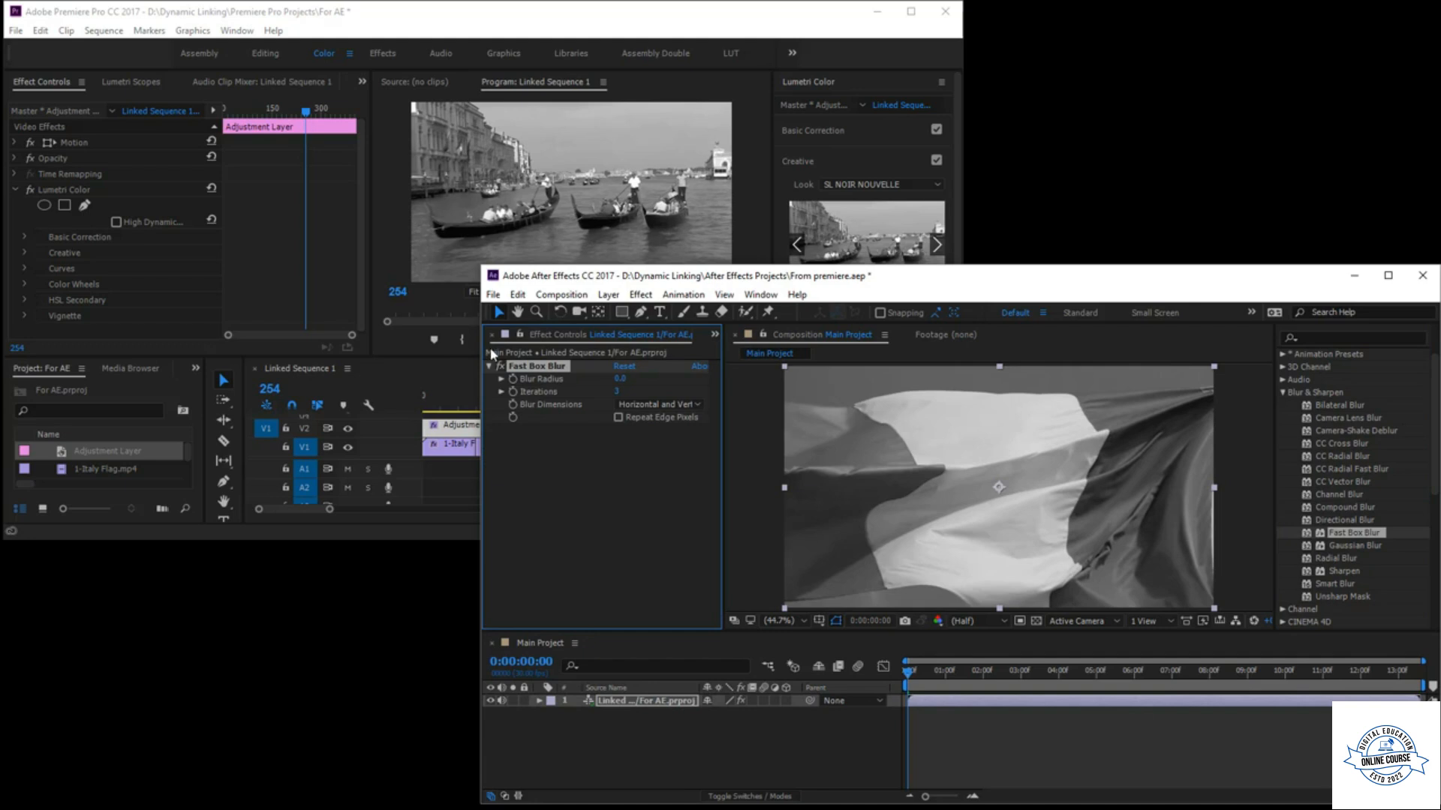
# - Keyframe the Fast Box Blur's Blur Radius from about 22.8 at the start to zero around one second, and preview the animation
pyautogui.moveTo(621, 380); pyautogui.dragTo(636, 381)
pyautogui.moveTo(910, 673); pyautogui.dragTo(945, 685)
pyautogui.moveTo(632, 378); pyautogui.dragTo(604, 379)
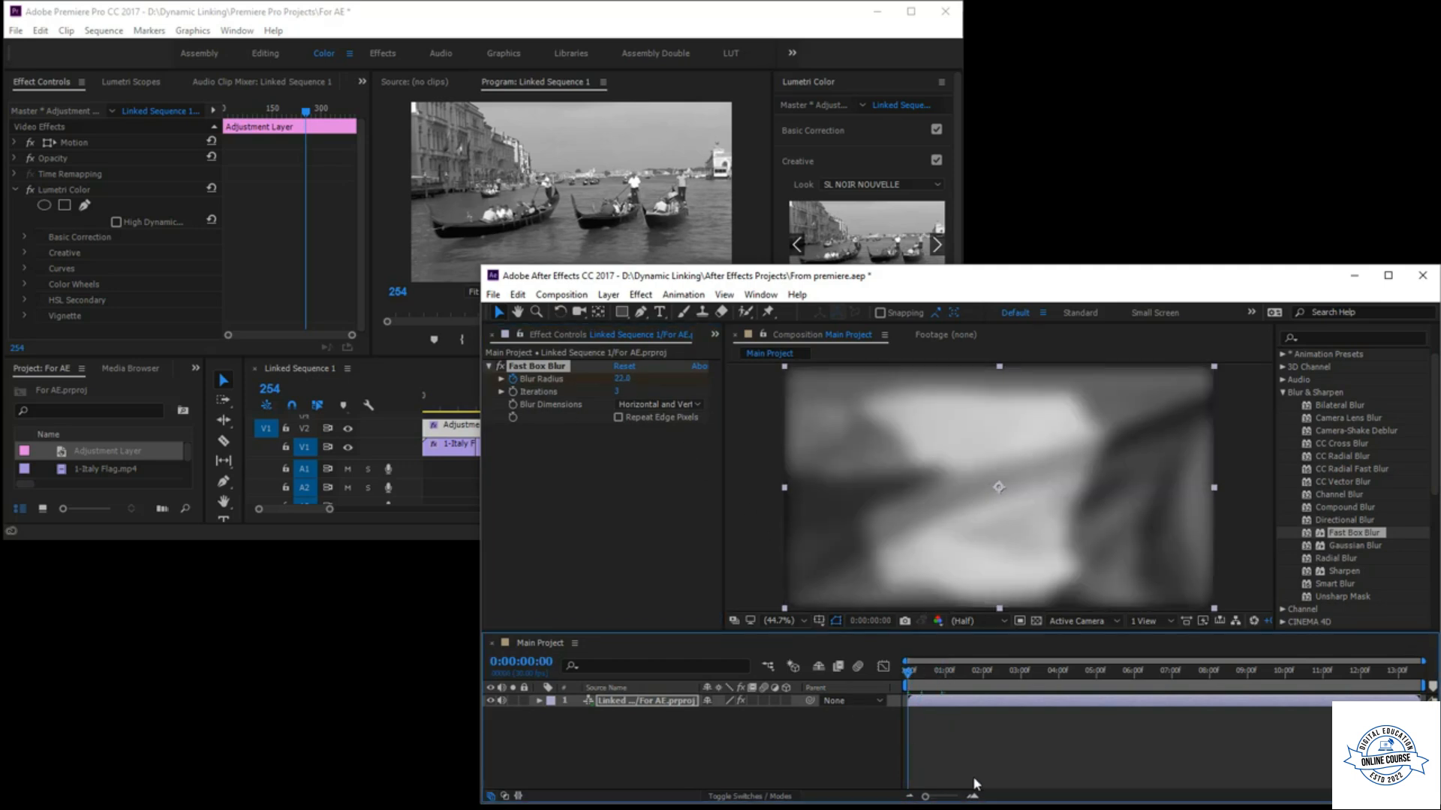
pyautogui.press('space')
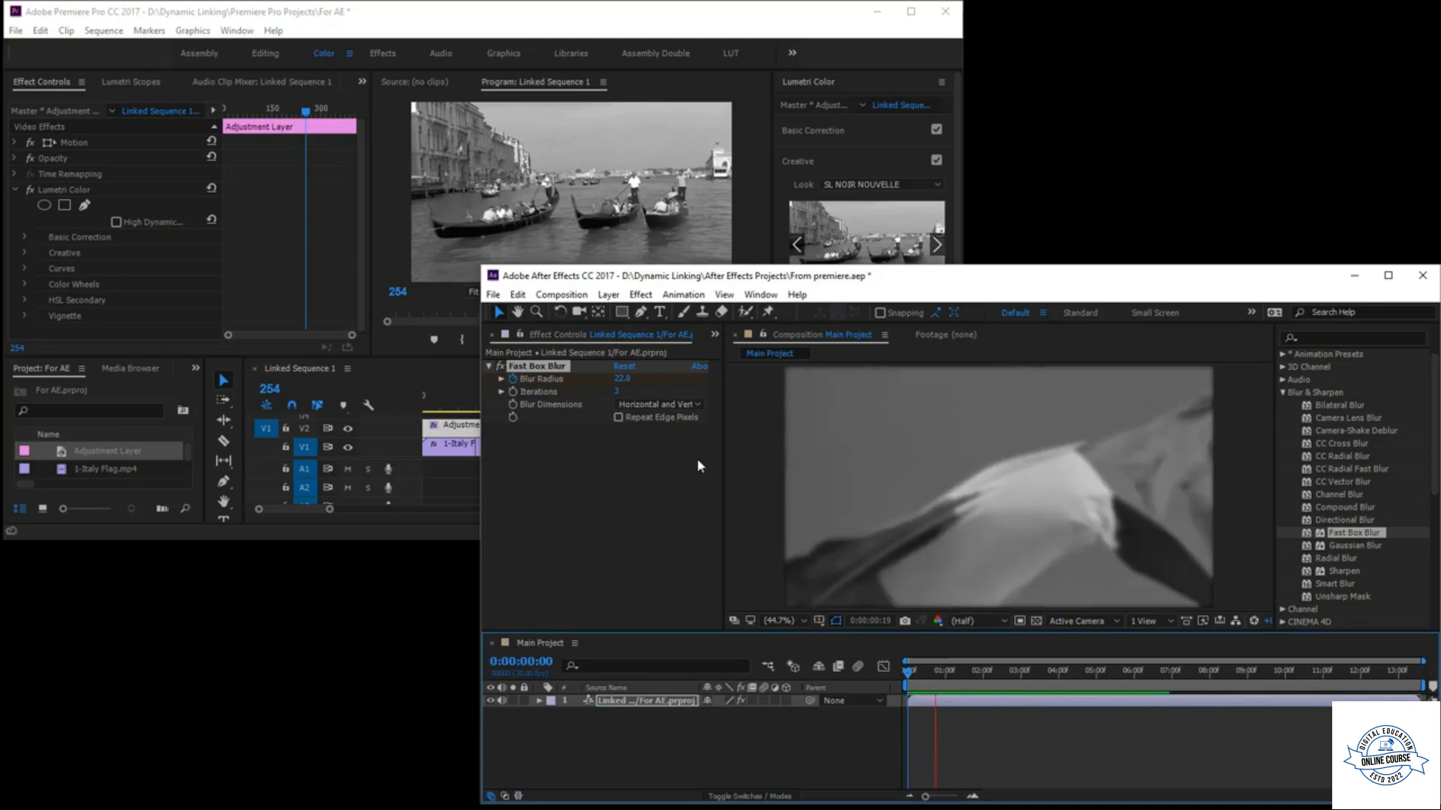
# - Enable Repeat Edge Pixels on the Fast Box Blur and save the After Effects project
pyautogui.click(620, 418)
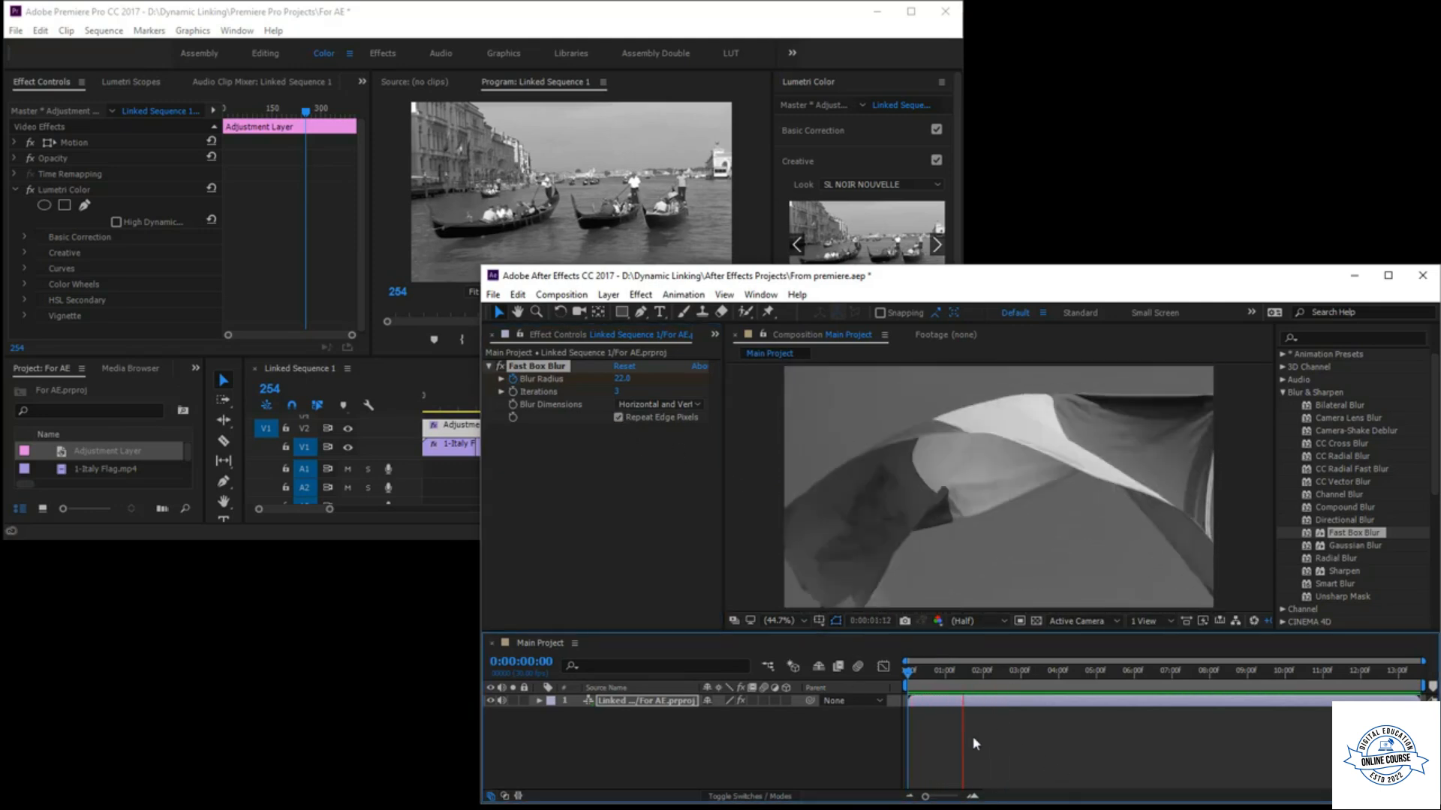
pyautogui.click(748, 564)
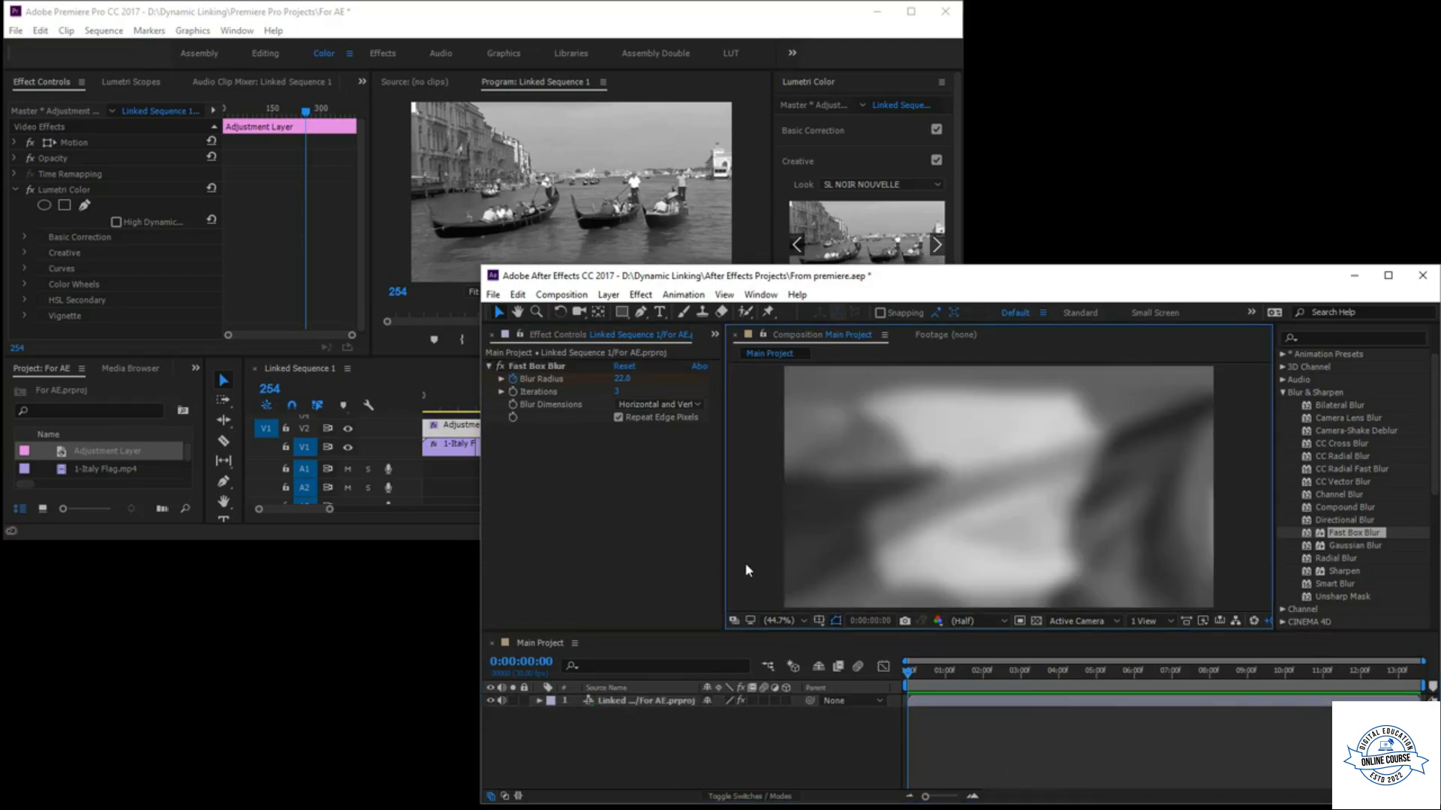
pyautogui.hotkey('ctrl', 's')
# - Switch to Premiere Pro and play and scrub Linked Sequence 1 from its start to compare it with the blurred composition
pyautogui.click(800, 41)
pyautogui.press('Home')
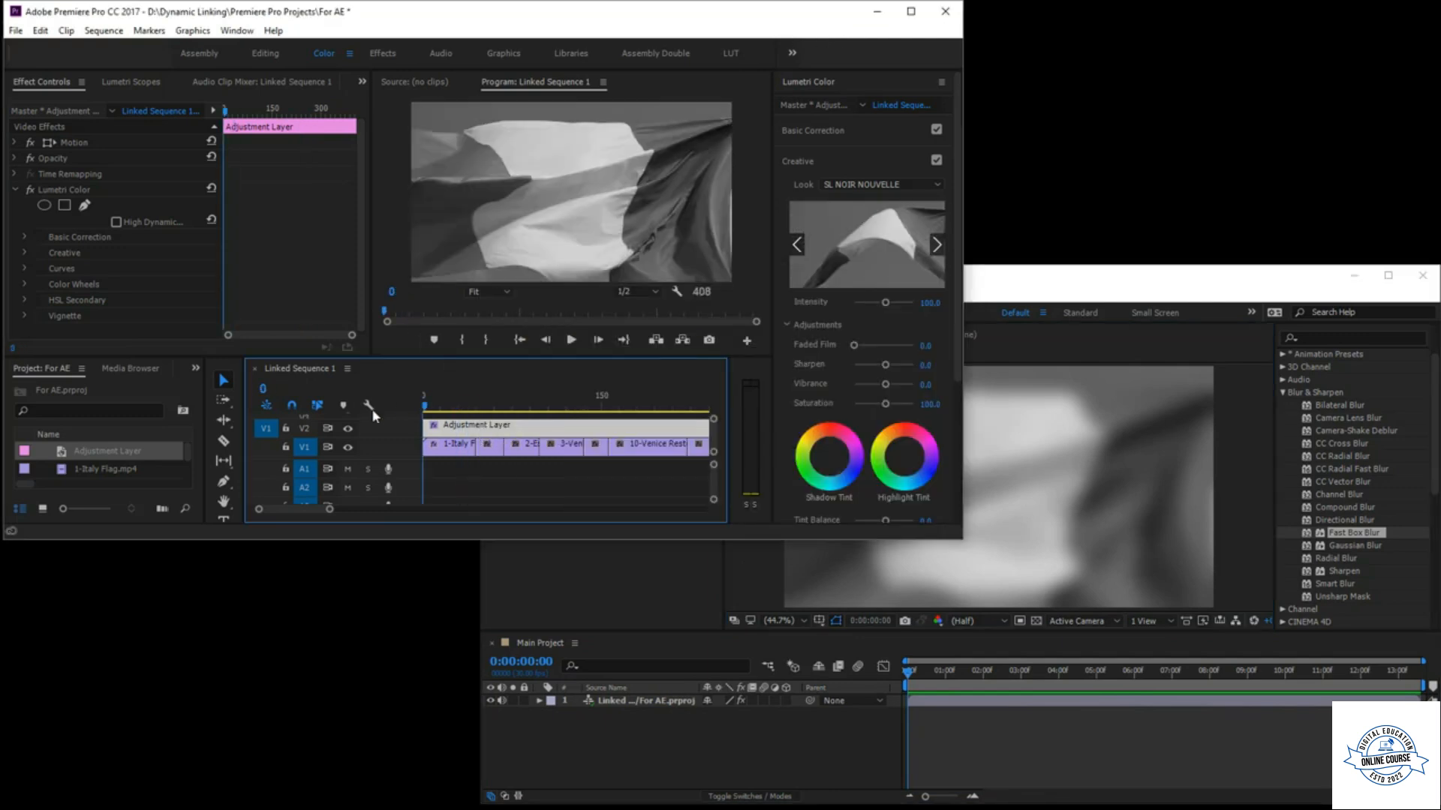
pyautogui.press('space')
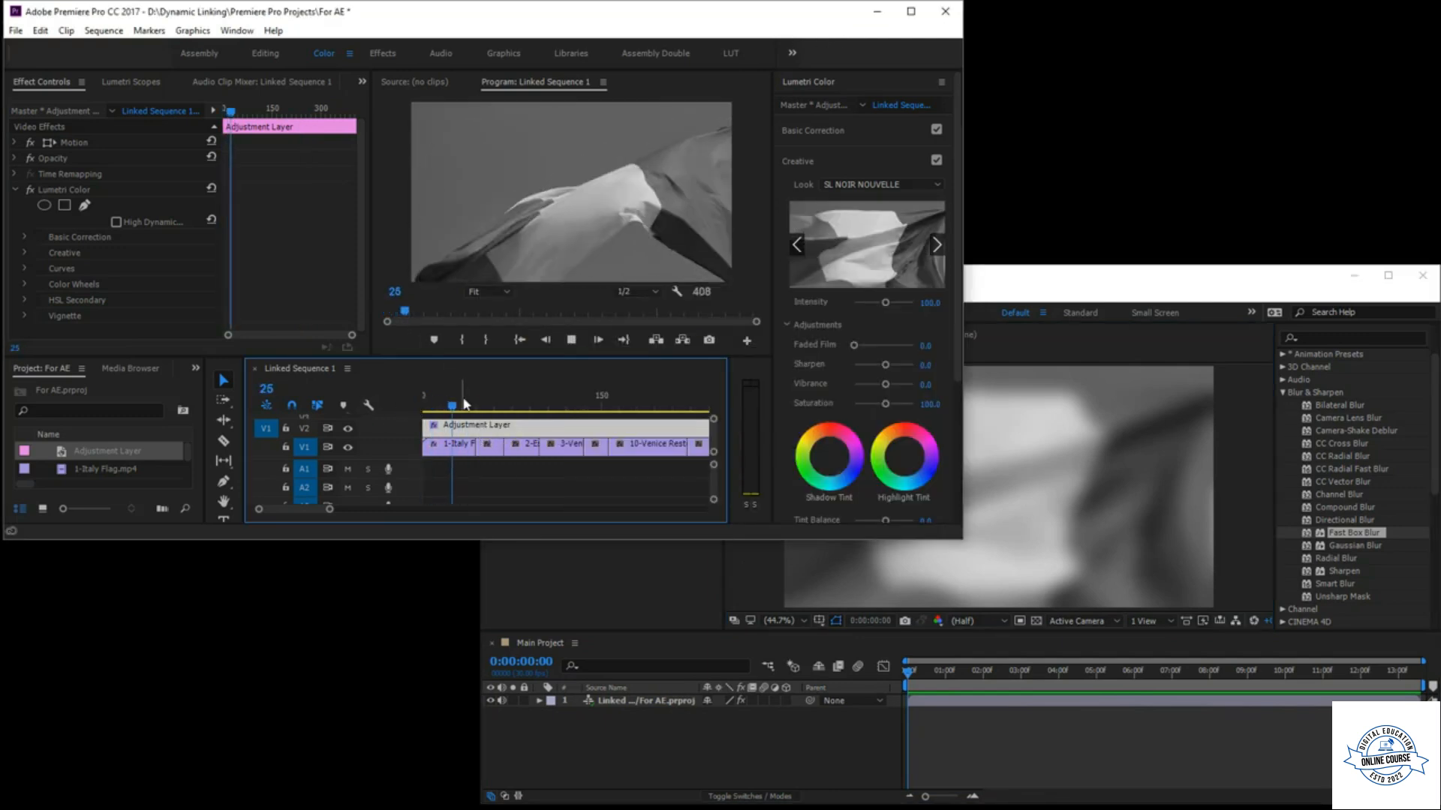
pyautogui.moveTo(489, 407); pyautogui.dragTo(425, 407)
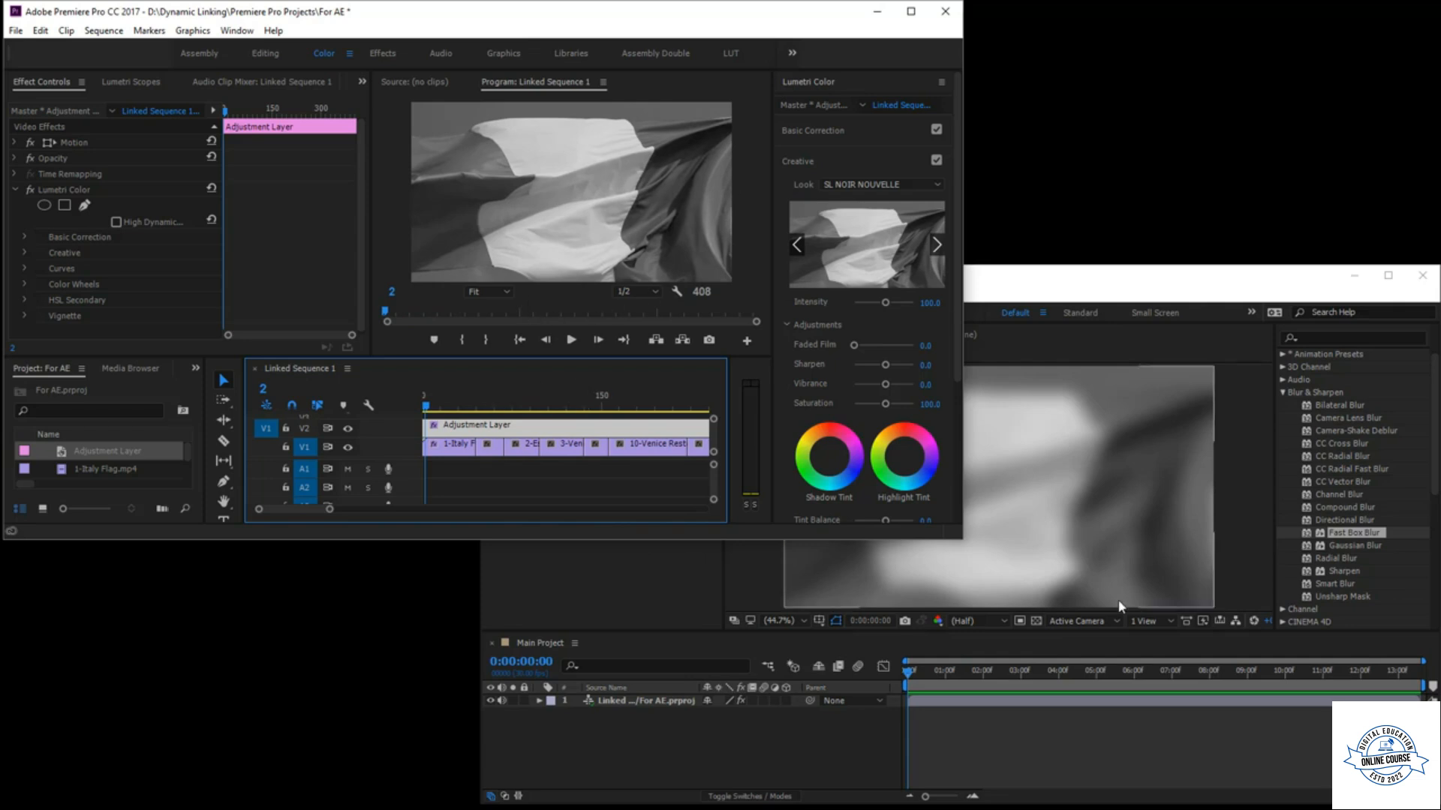
pyautogui.click(487, 409)
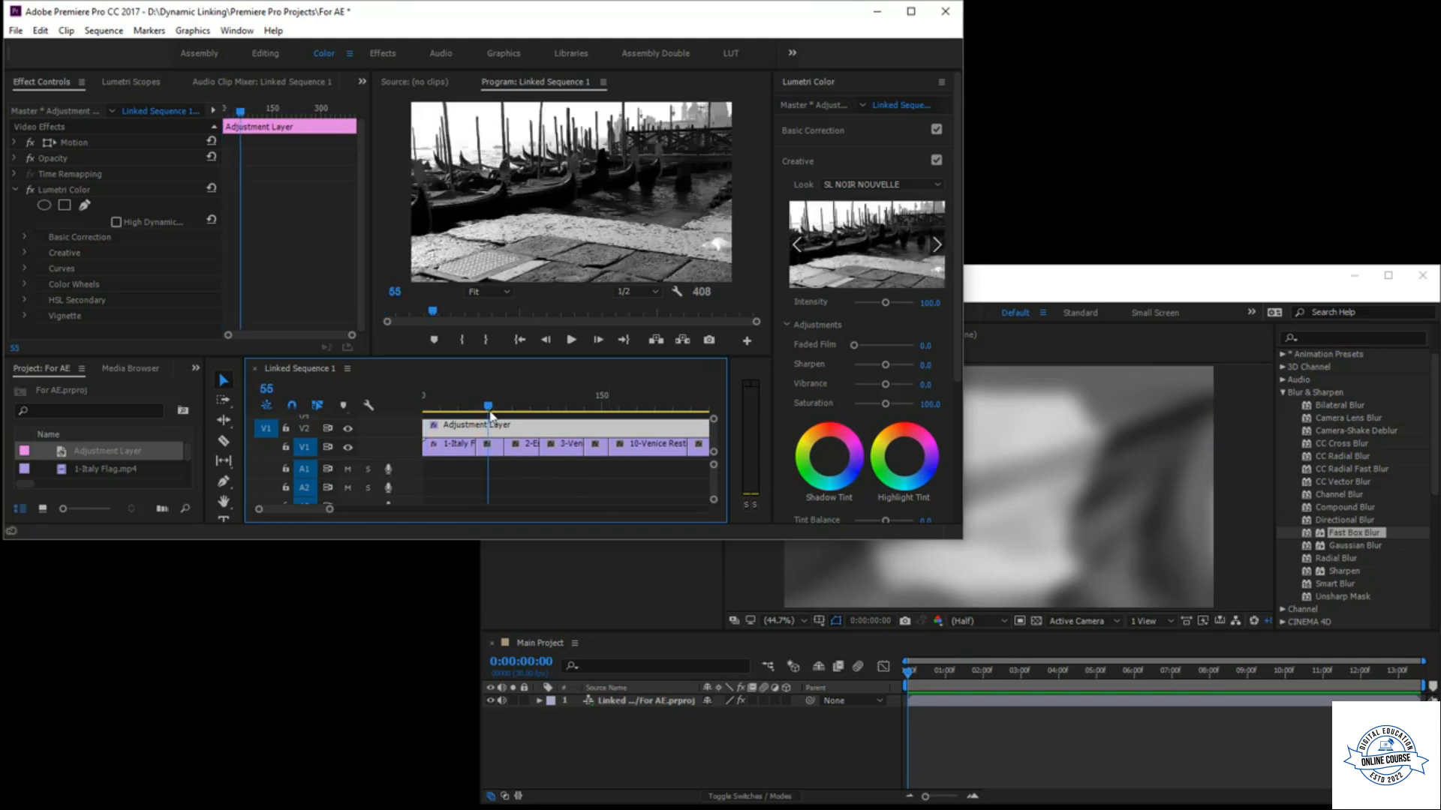
pyautogui.moveTo(492, 415); pyautogui.dragTo(530, 413)
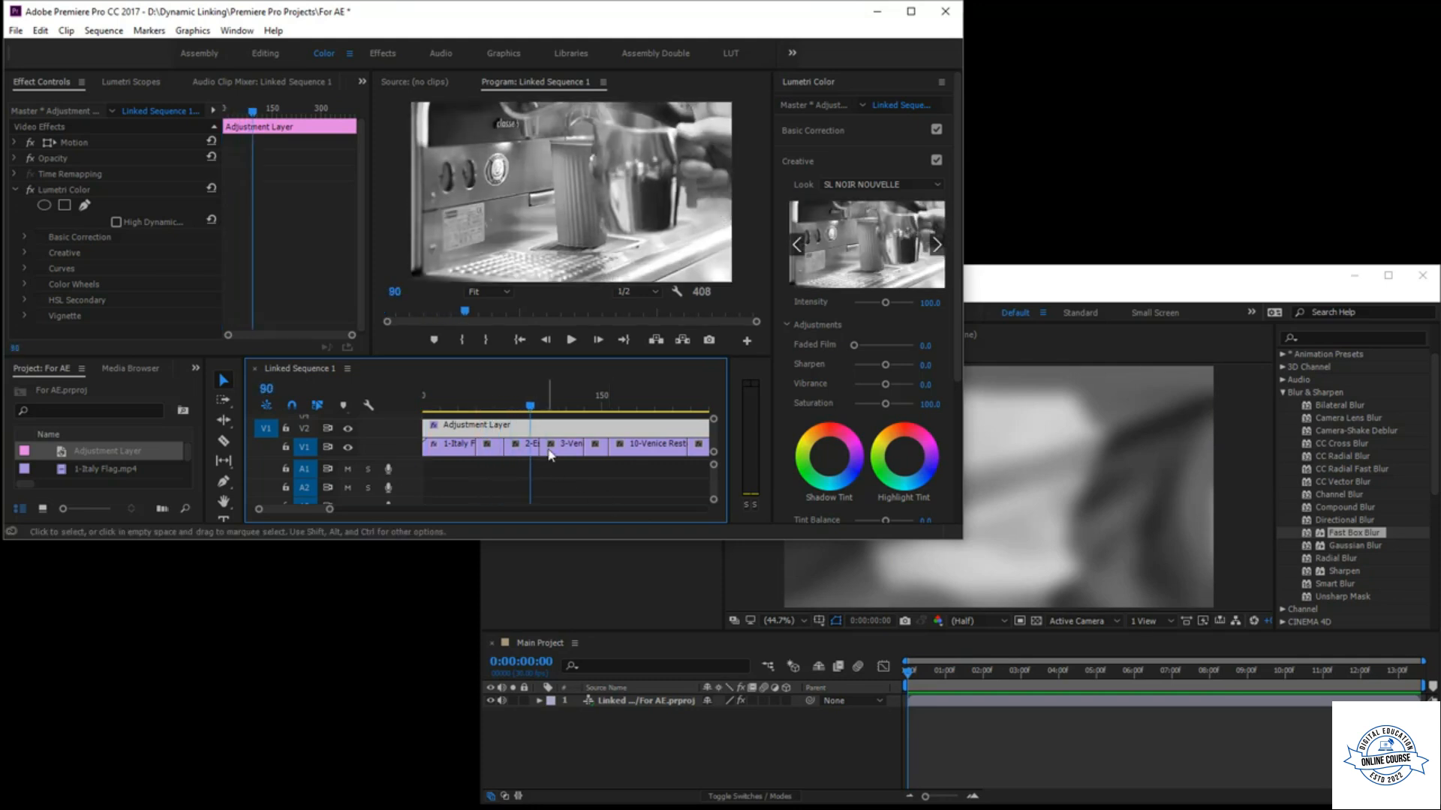
# - Lock track V2 and reorder the V1 clips so 2-Espresso comes directly before 4-Venice5
pyautogui.click(528, 450)
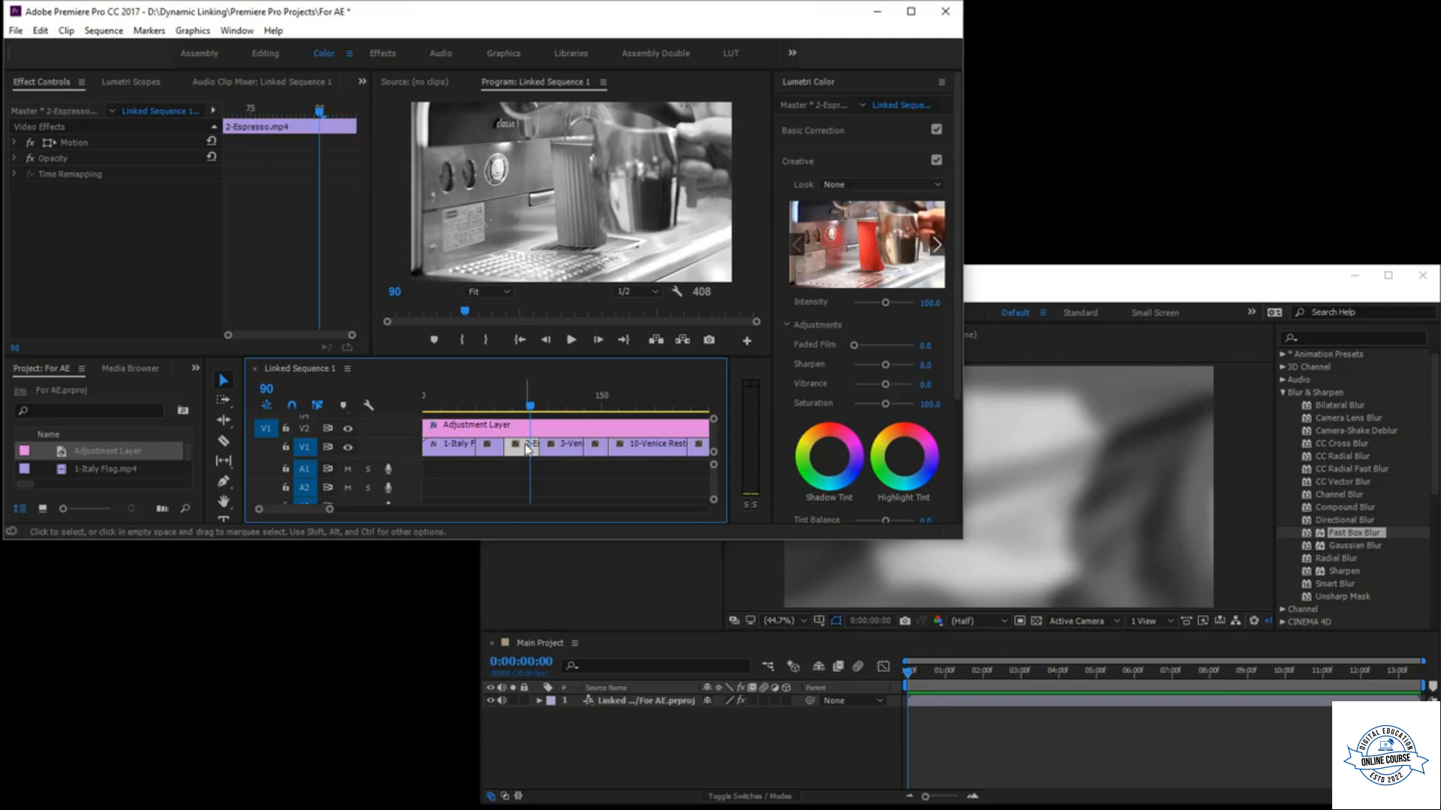
pyautogui.click(285, 428)
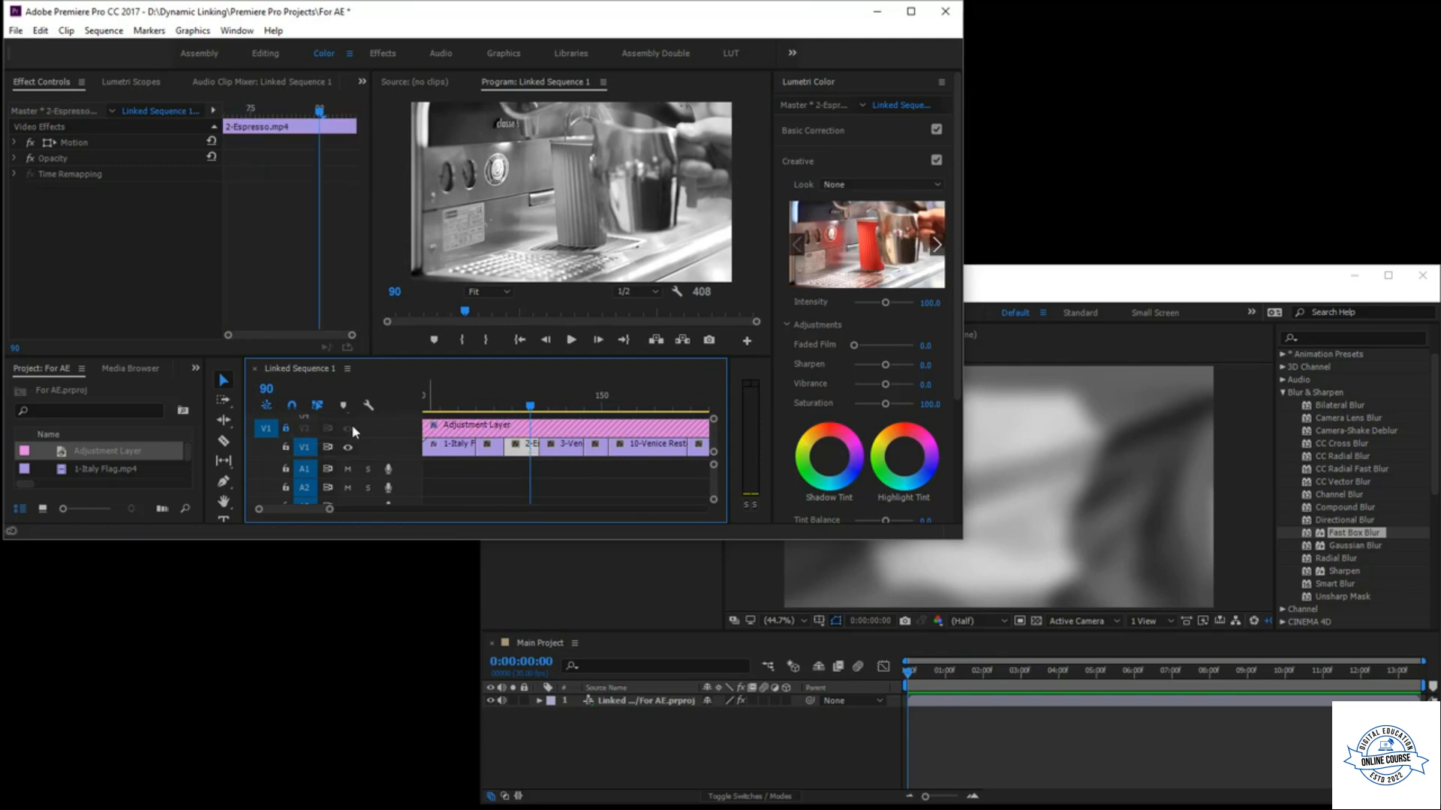
pyautogui.moveTo(518, 457); pyautogui.dragTo(490, 457)
pyautogui.moveTo(529, 407); pyautogui.dragTo(518, 441)
pyautogui.click(518, 442)
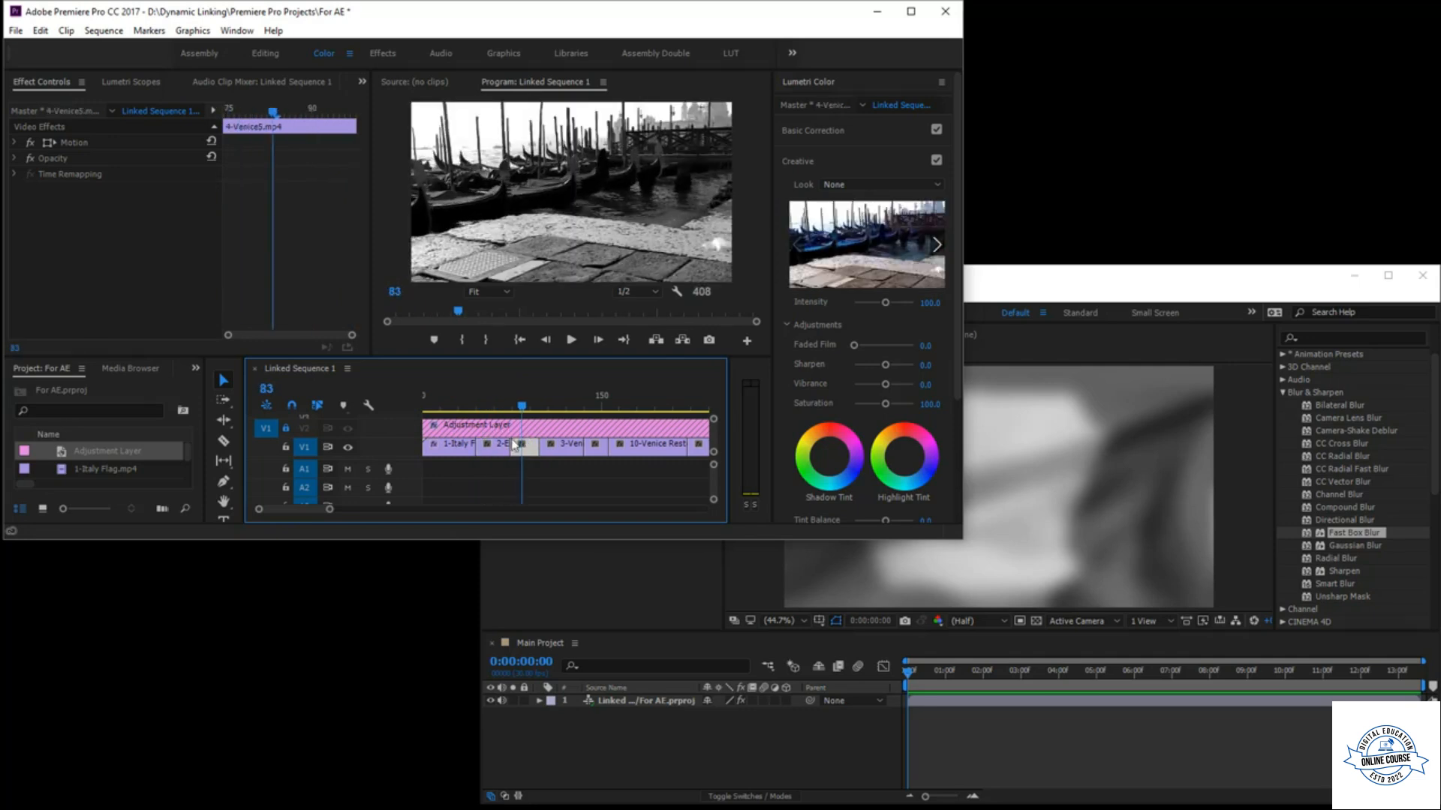
# - Return to After Effects and scrub the Main Project composition to check the reordered clips
pyautogui.click(988, 728)
pyautogui.moveTo(908, 670); pyautogui.dragTo(868, 706)
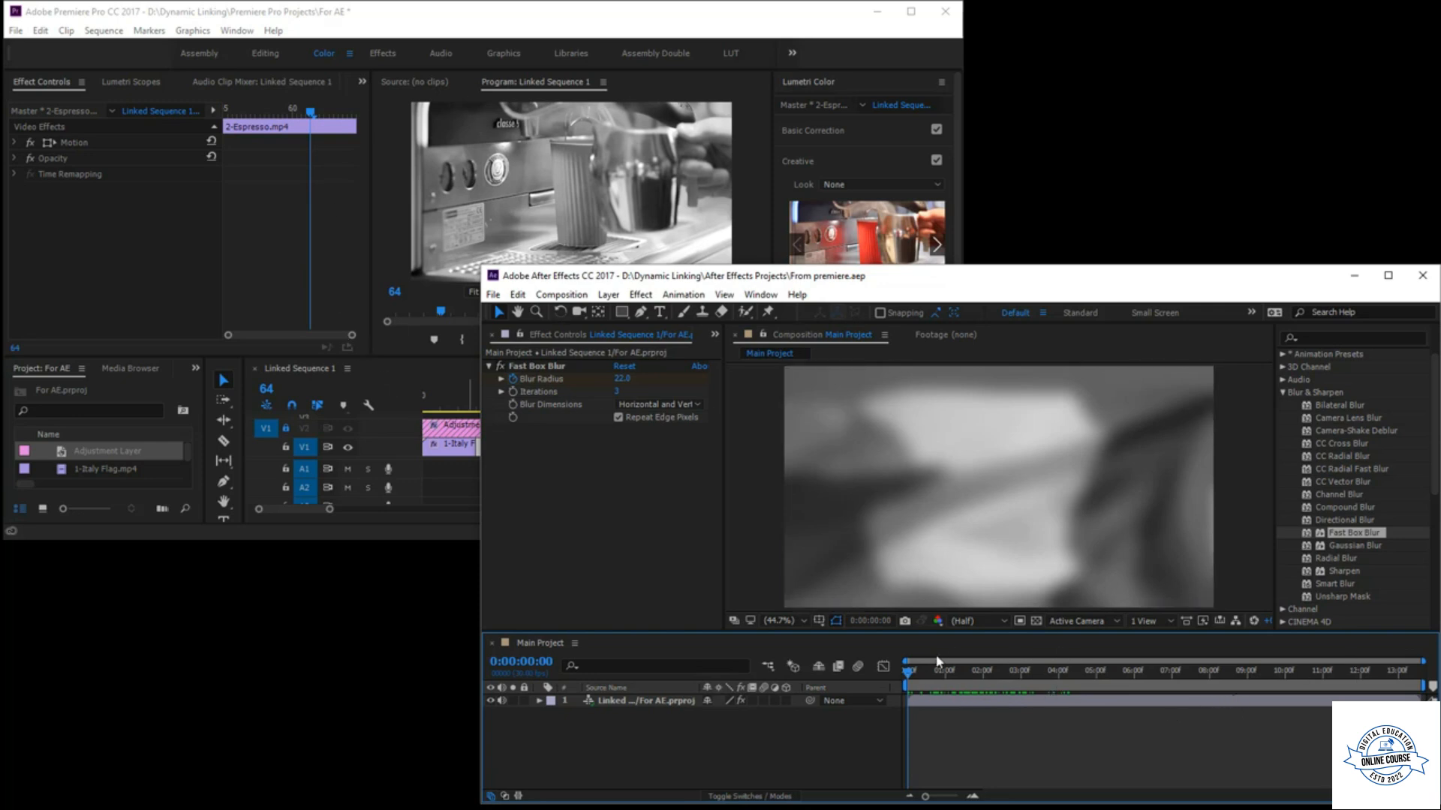
pyautogui.moveTo(906, 679); pyautogui.dragTo(985, 709)
pyautogui.hotkey('ctrl', 'z')
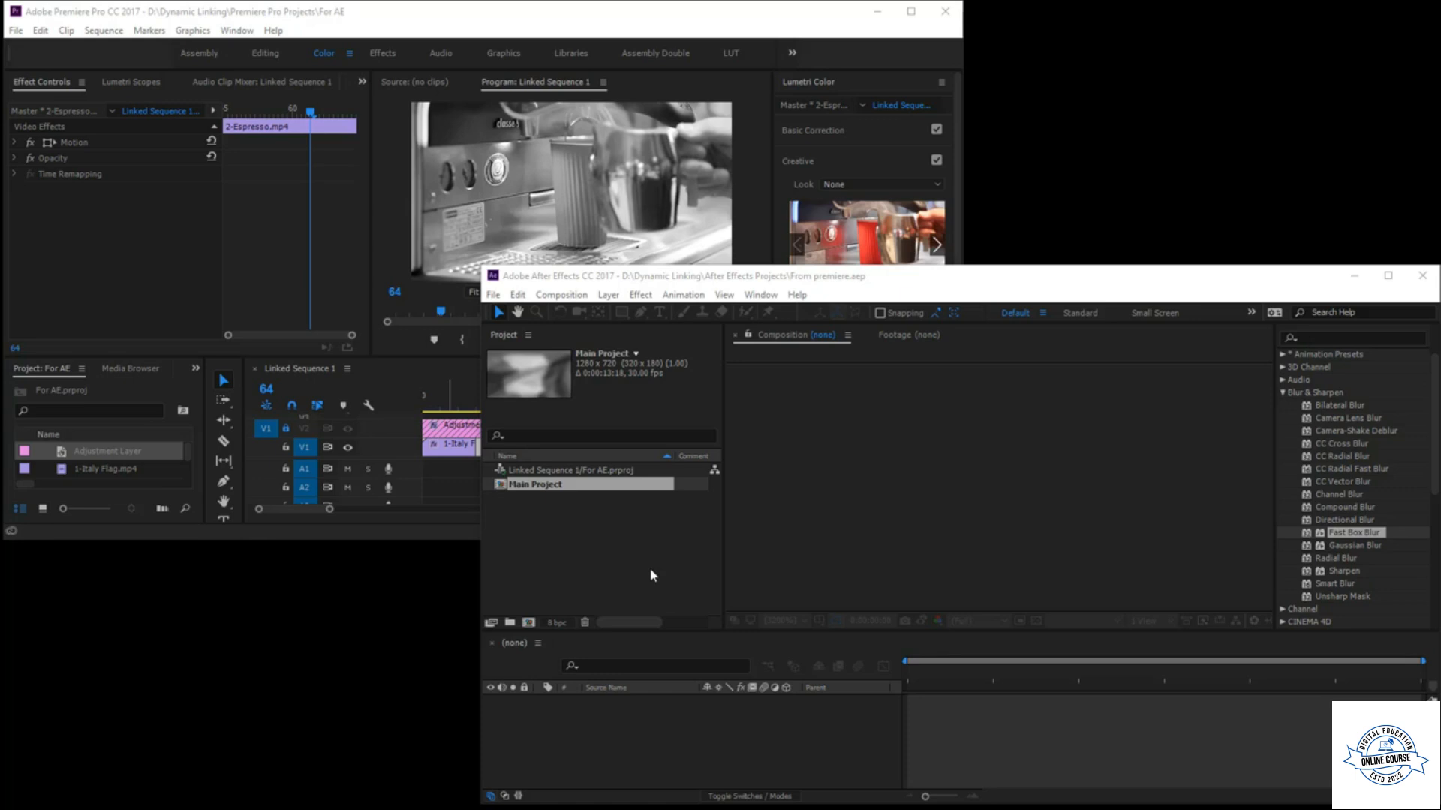
# - Switch to Premiere Pro, maximize it, and create a new sequence from the 1-Italy Flag, 3-Venice1 and 2-Espresso clips
pyautogui.click(655, 539)
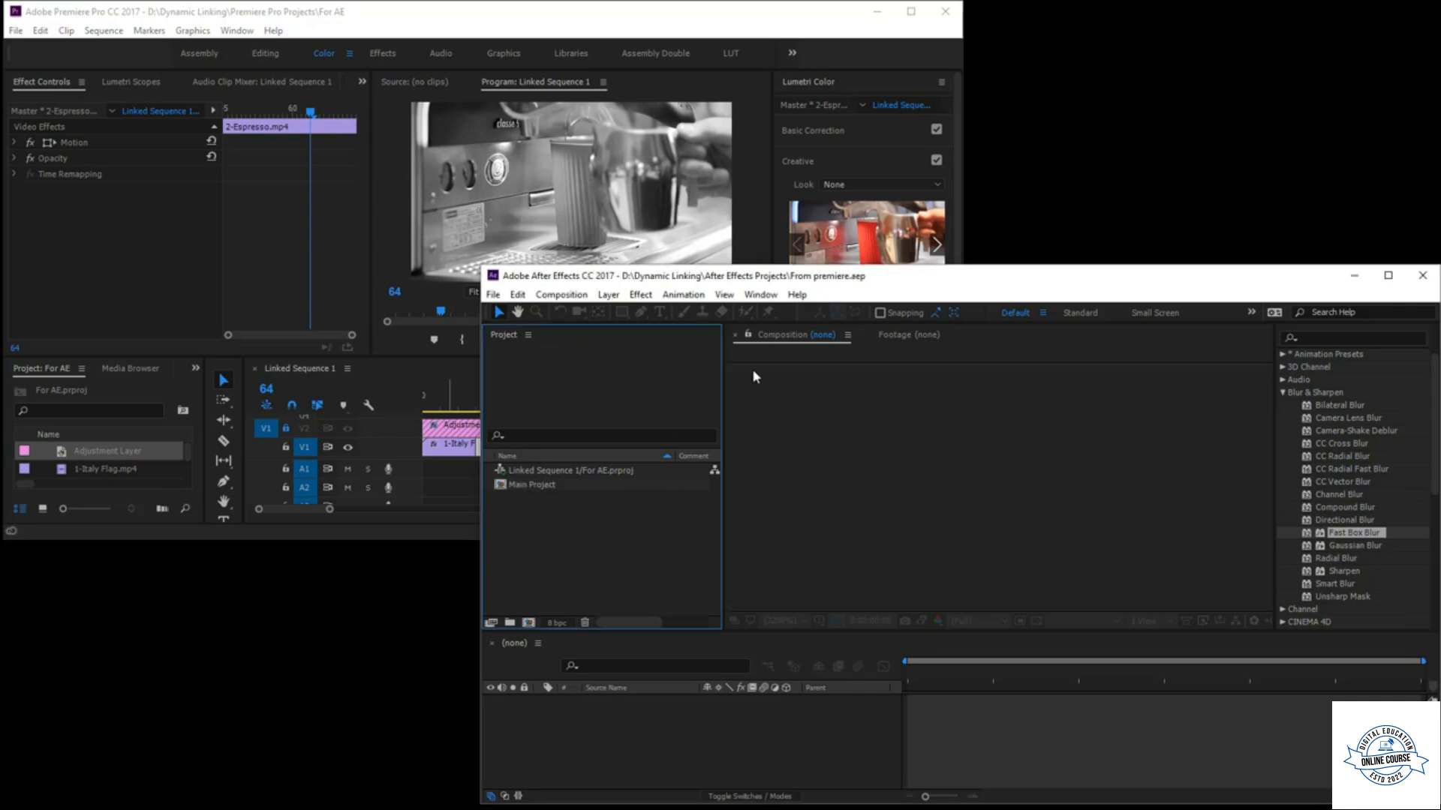
pyautogui.click(354, 300)
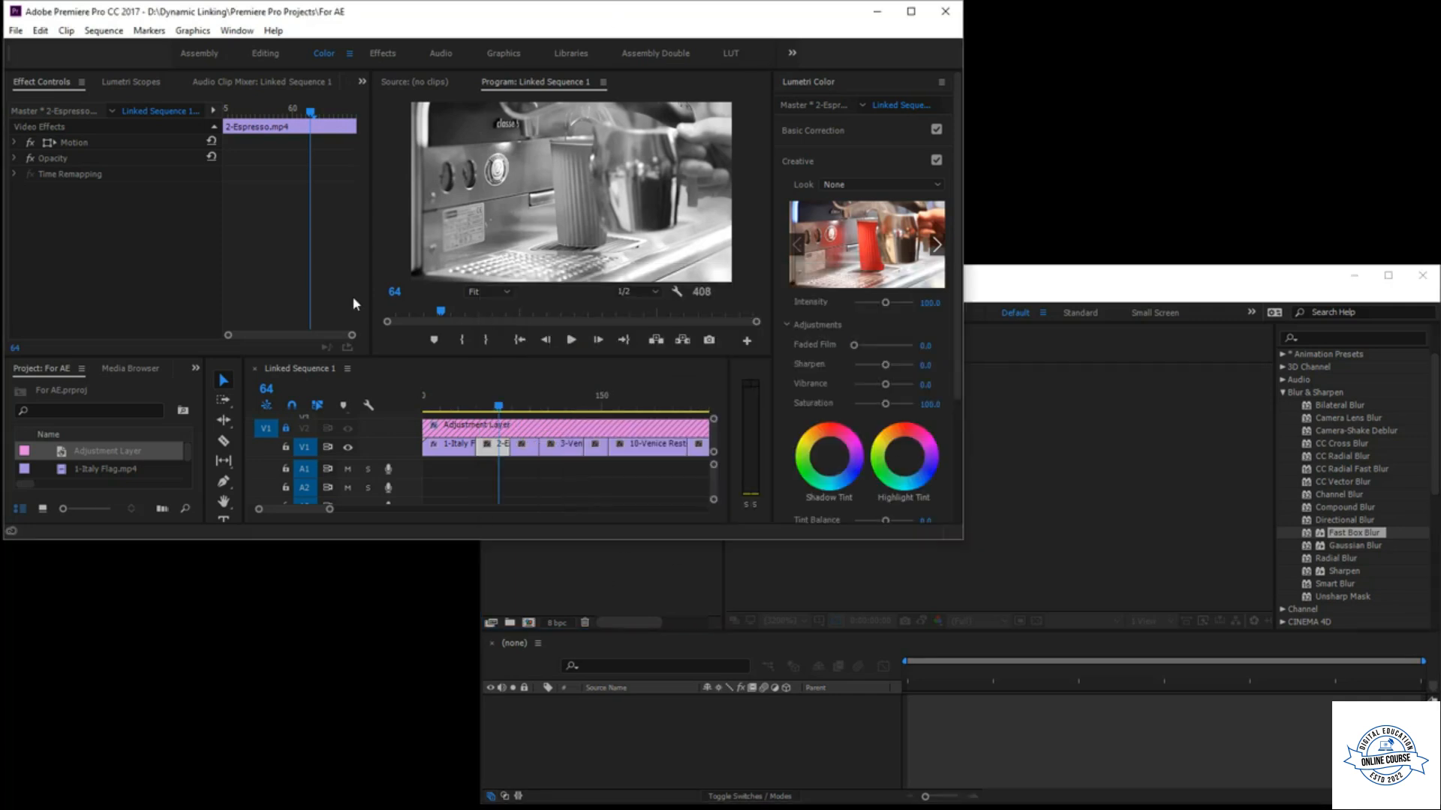
pyautogui.click(911, 11)
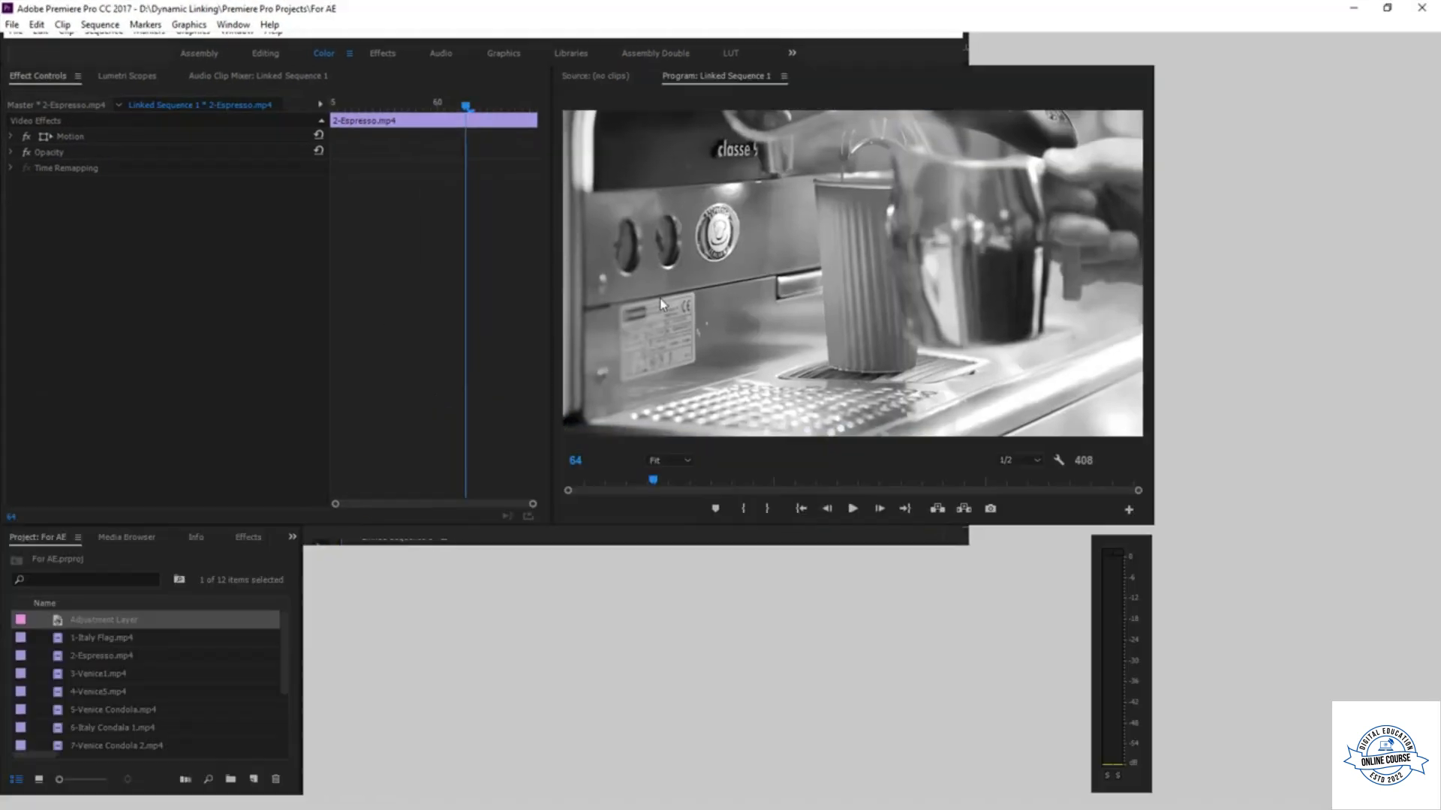
pyautogui.click(91, 643)
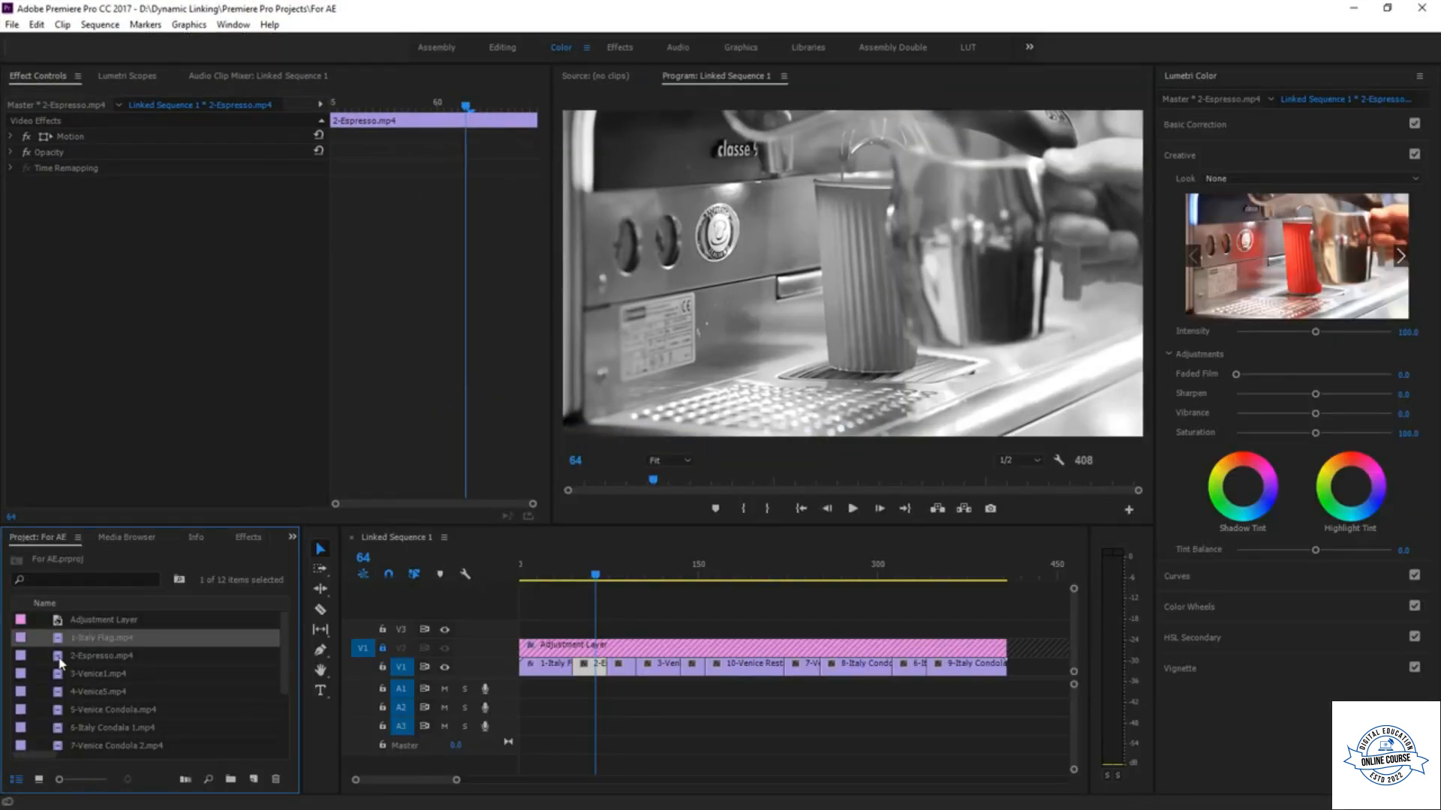
pyautogui.keyDown('ctrl'); pyautogui.click(61, 675); pyautogui.keyUp('ctrl')
pyautogui.keyDown('ctrl'); pyautogui.click(63, 662); pyautogui.keyUp('ctrl')
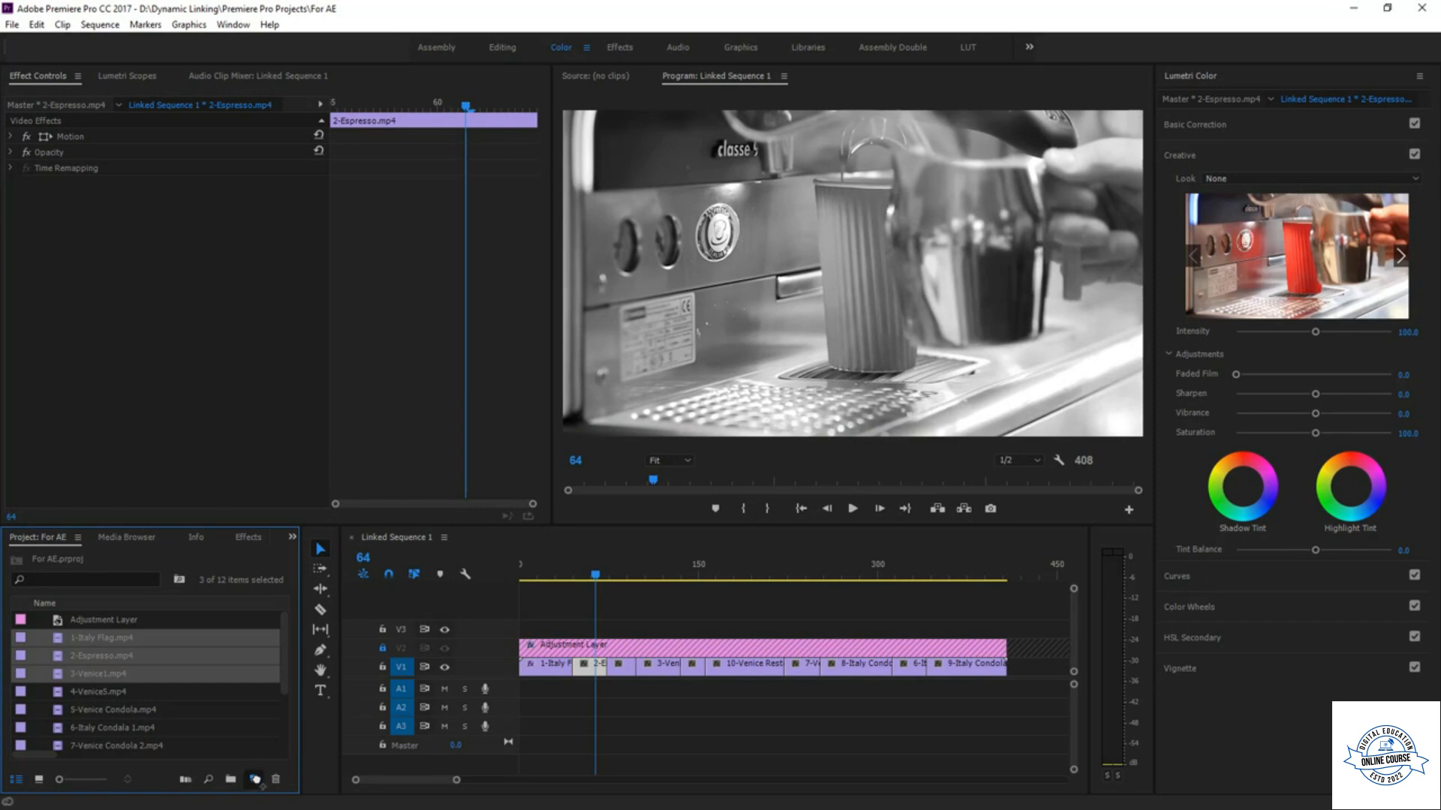
pyautogui.moveTo(255, 780); pyautogui.dragTo(256, 781)
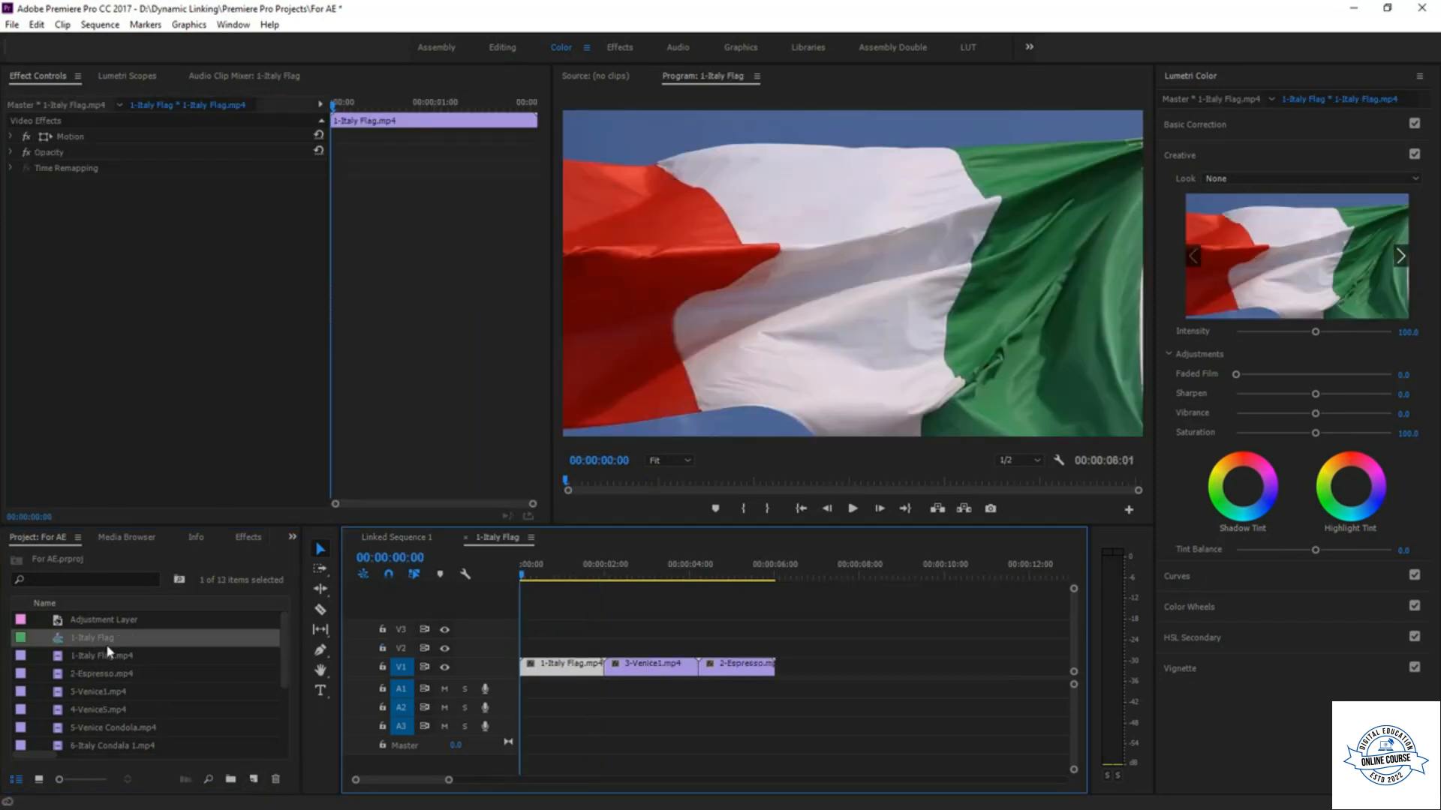
# - Rename the new sequence "To AE" and save the Premiere Pro project
pyautogui.click(85, 638)
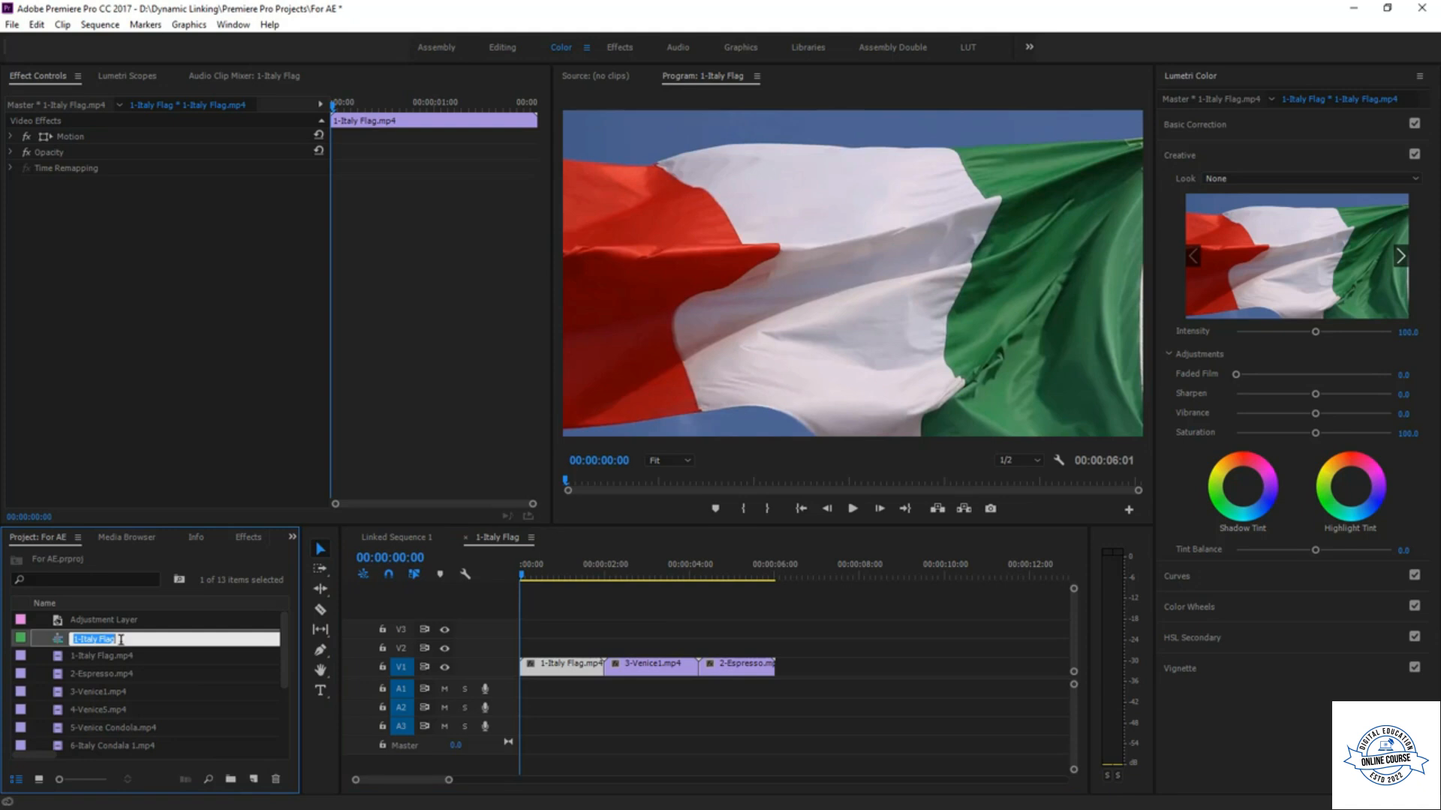
pyautogui.write('To AE')
pyautogui.click(336, 433)
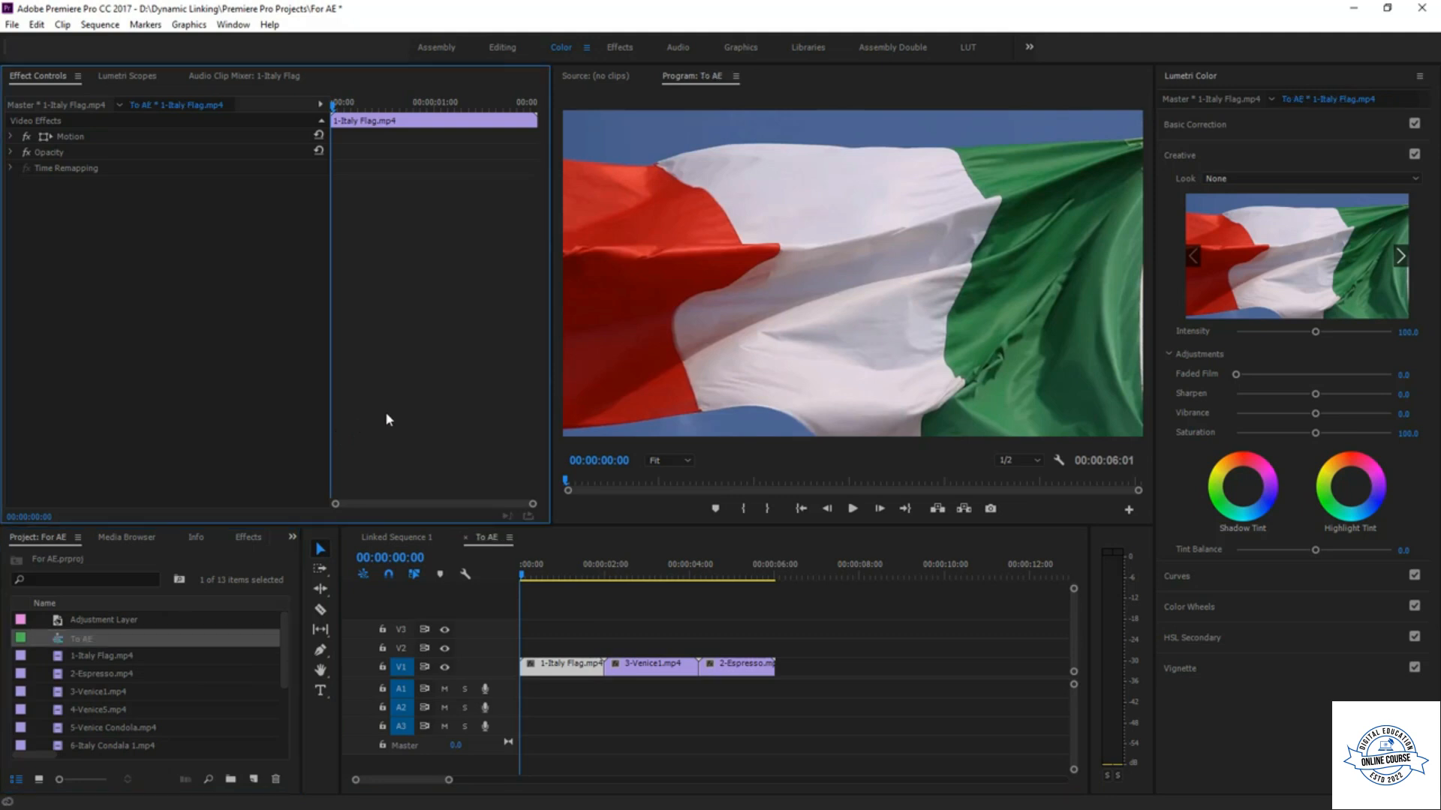
pyautogui.hotkey('ctrl', 's')
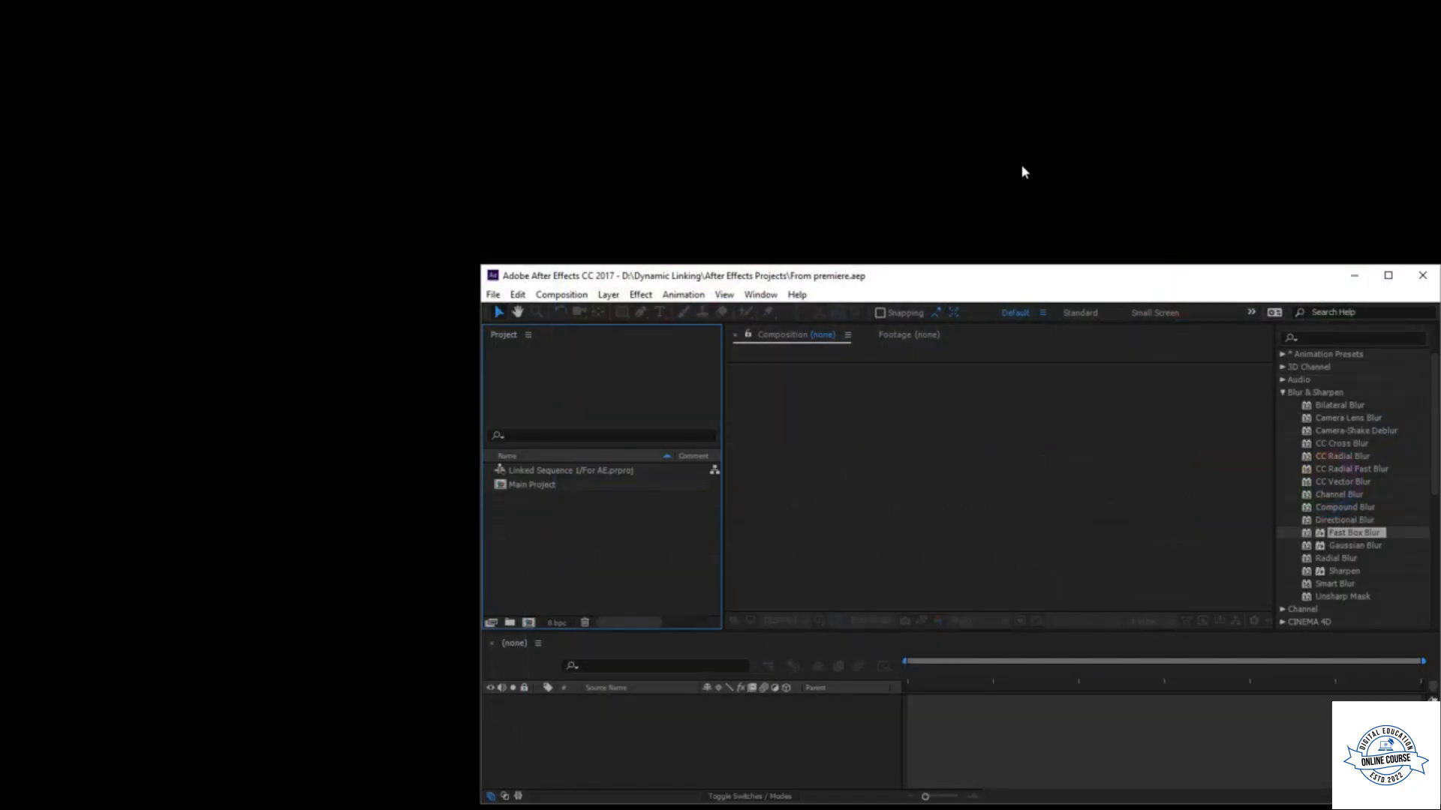
# - Switch to After Effects, maximize its window, and look through the project's import options
pyautogui.click(1388, 275)
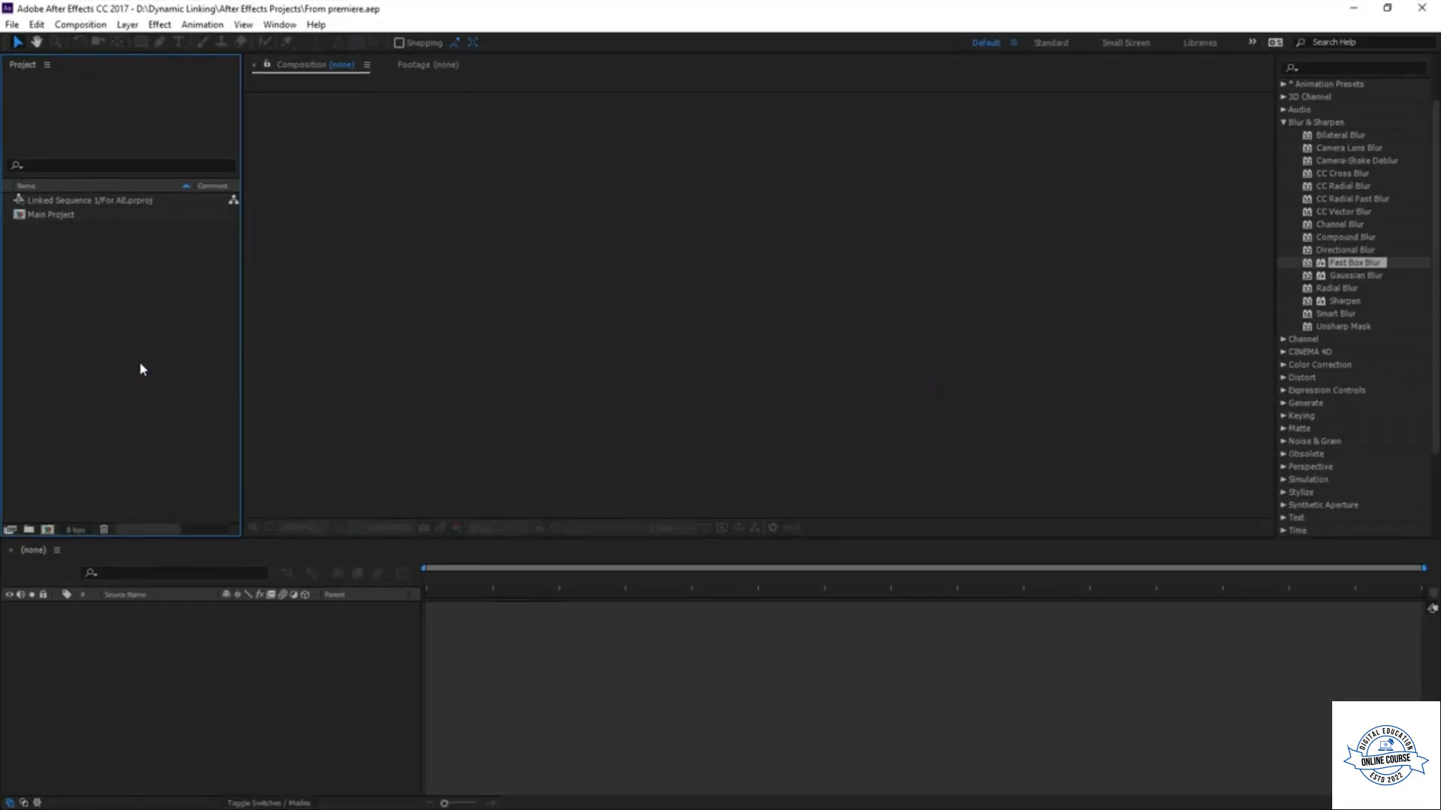
pyautogui.rightClick(75, 289)
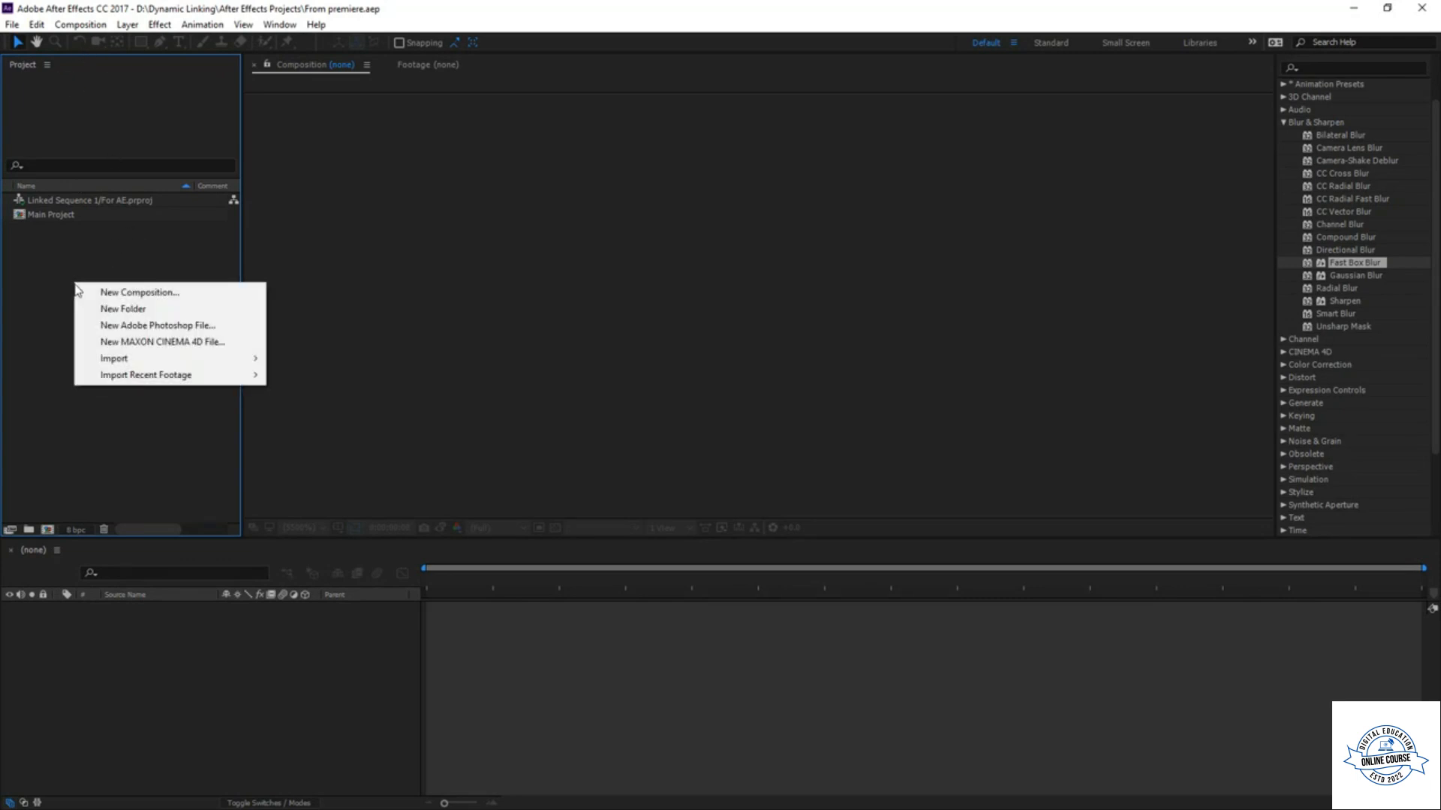
pyautogui.moveTo(187, 360)
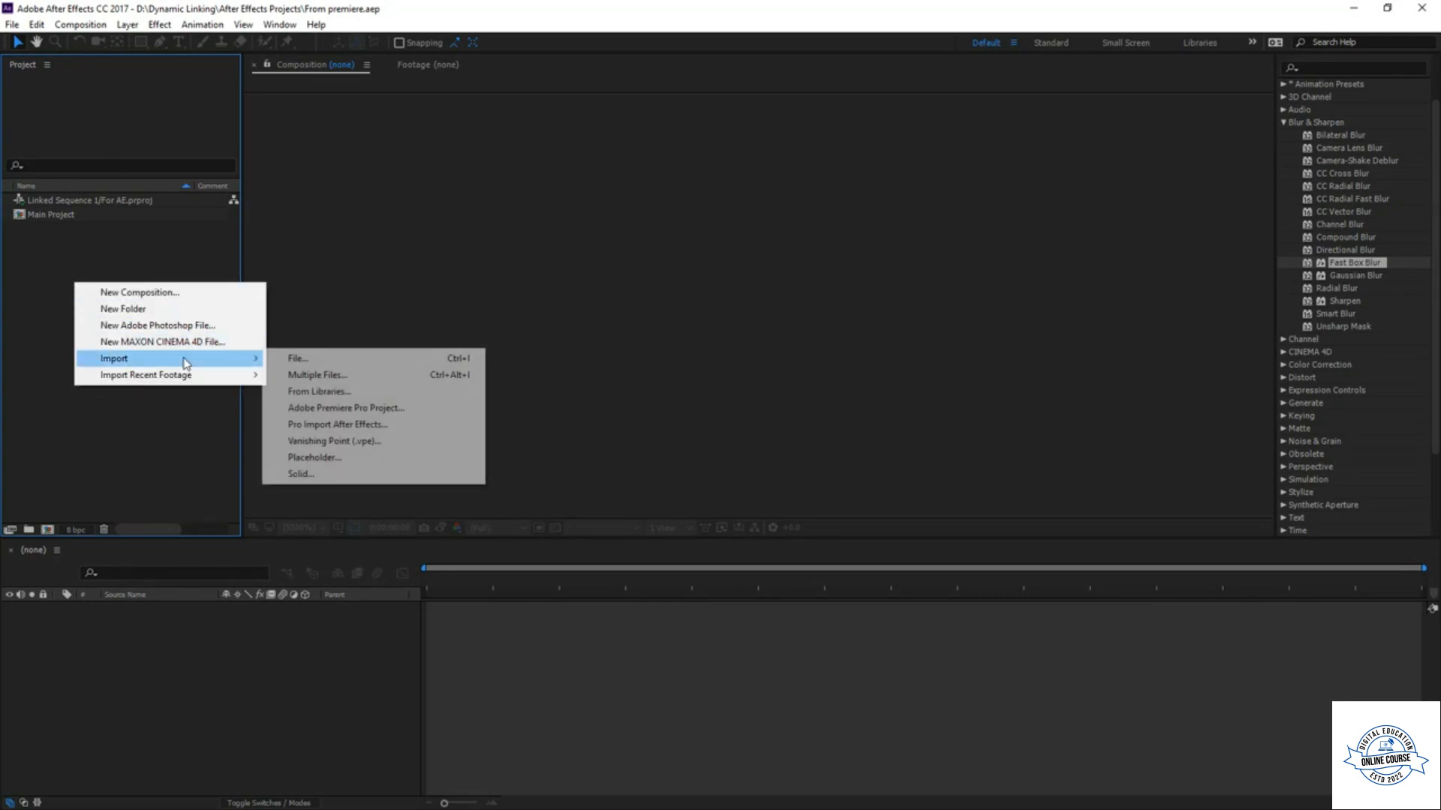
pyautogui.click(403, 358)
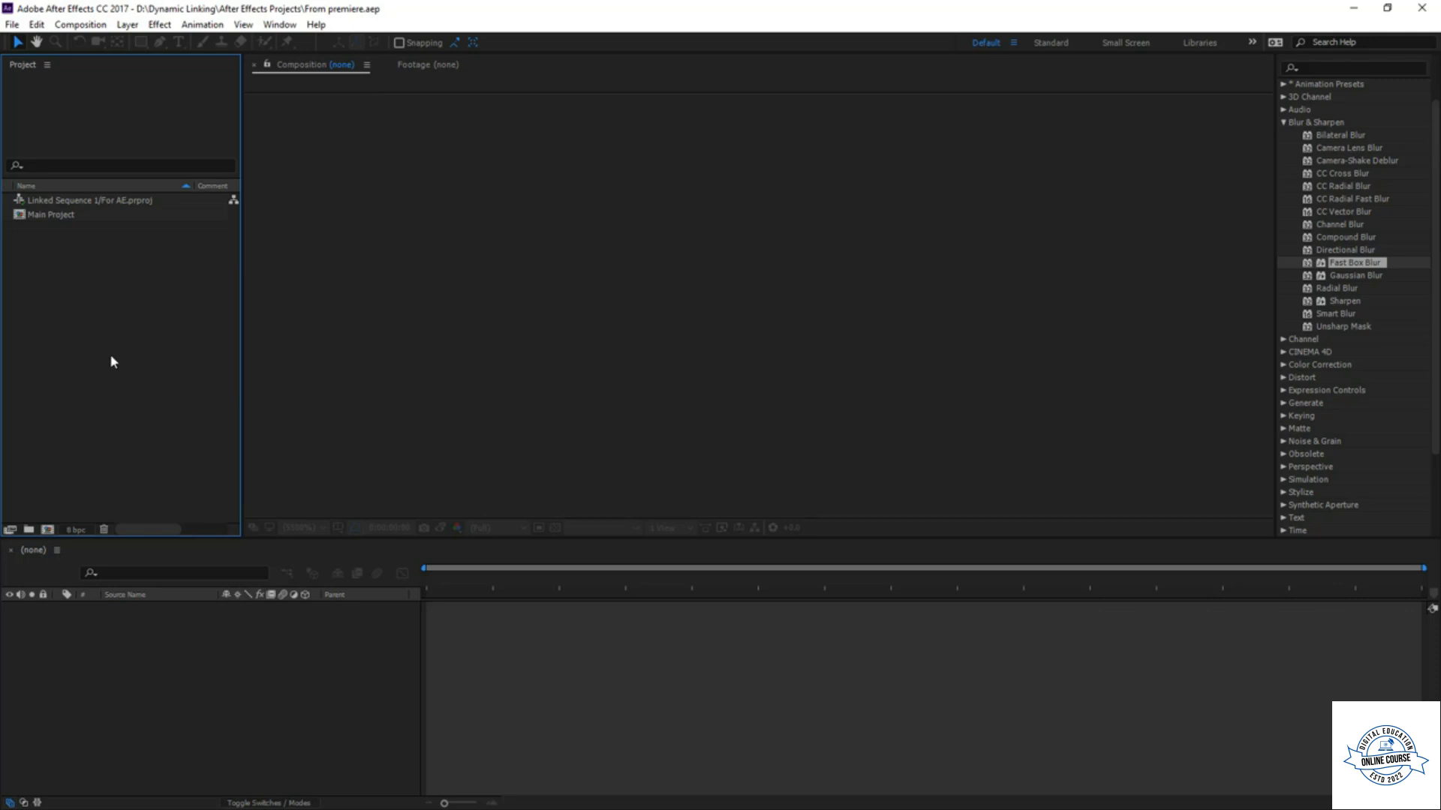
# - Import the To AE sequence from For AE.prproj into After Effects through Adobe Dynamic Link
pyautogui.click(12, 24)
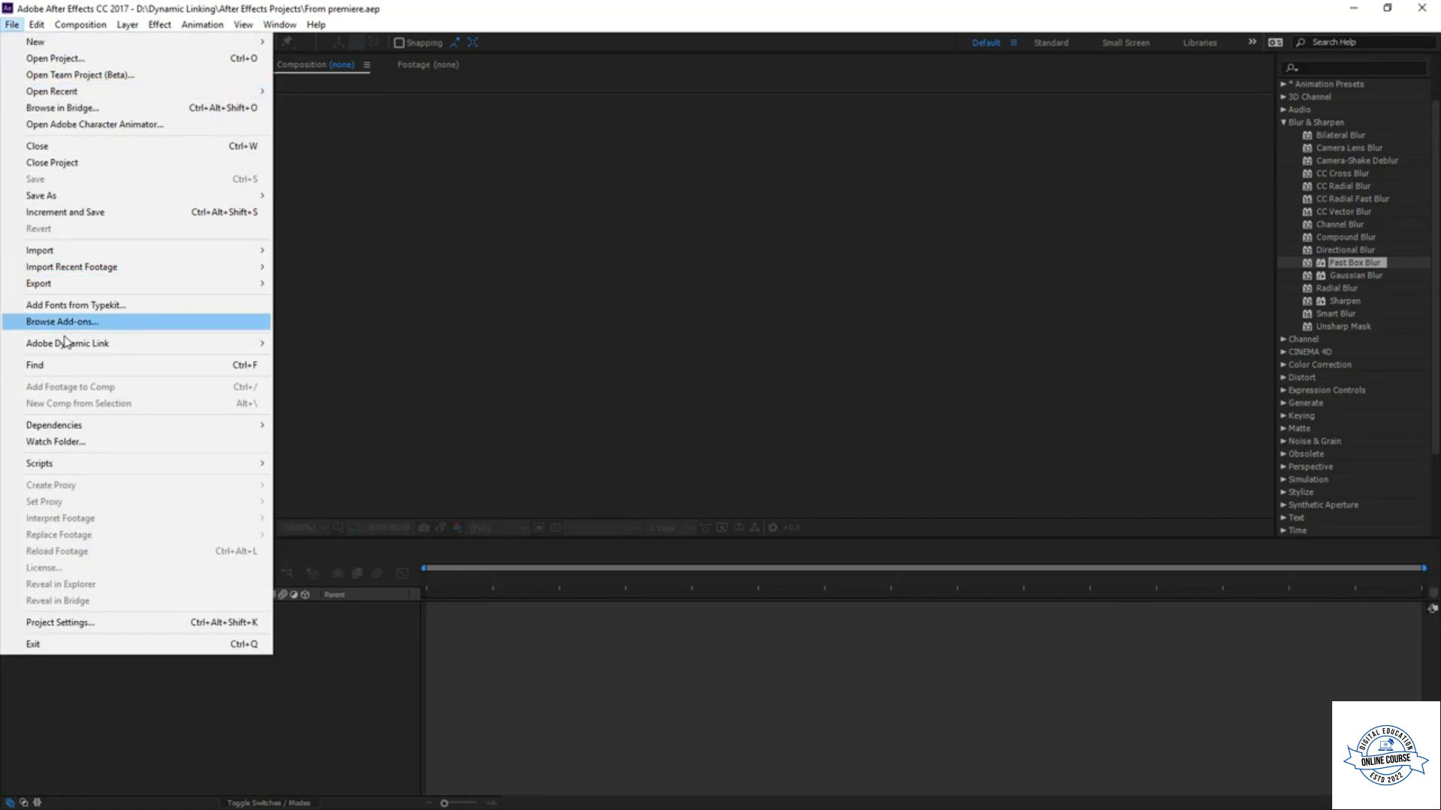
pyautogui.moveTo(68, 353)
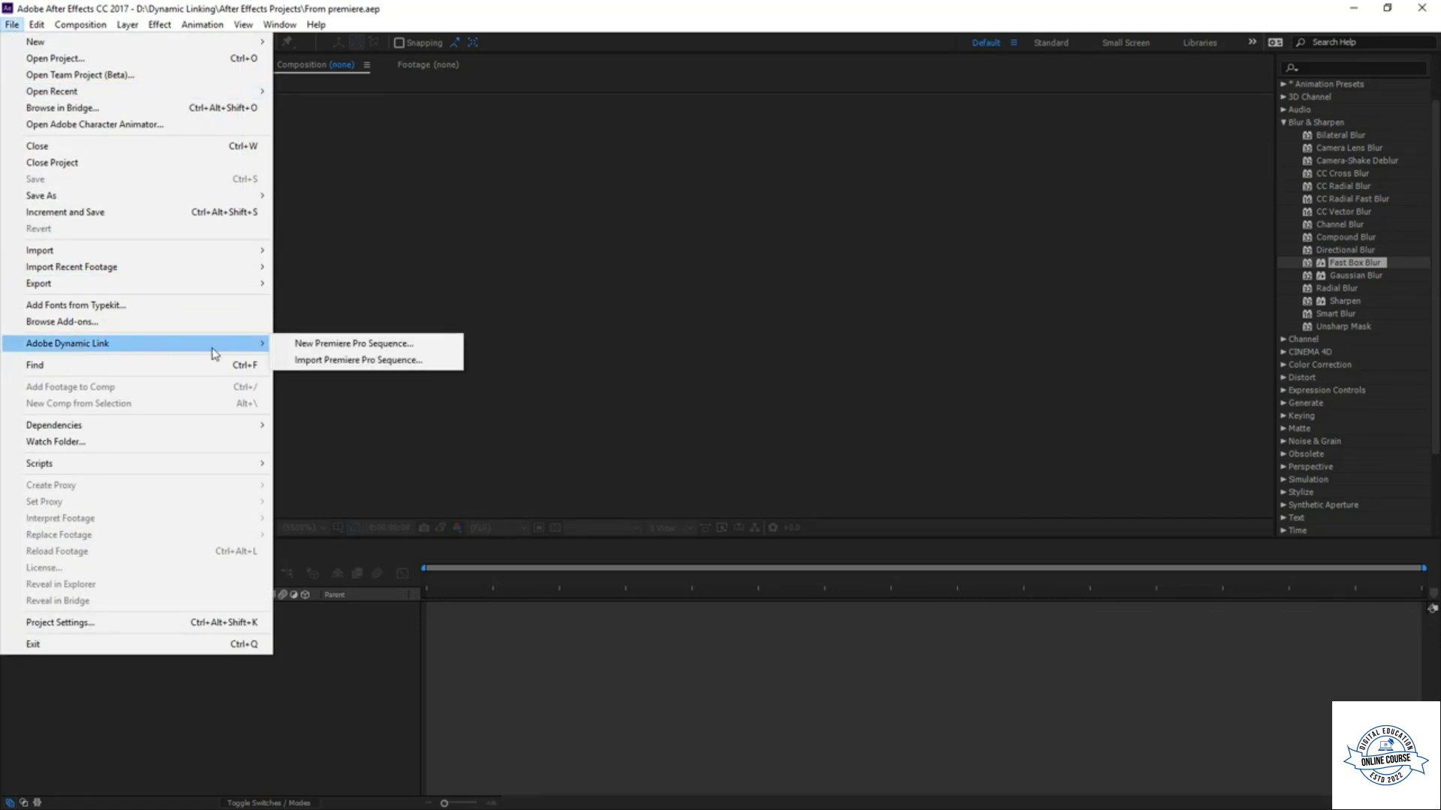
pyautogui.click(303, 360)
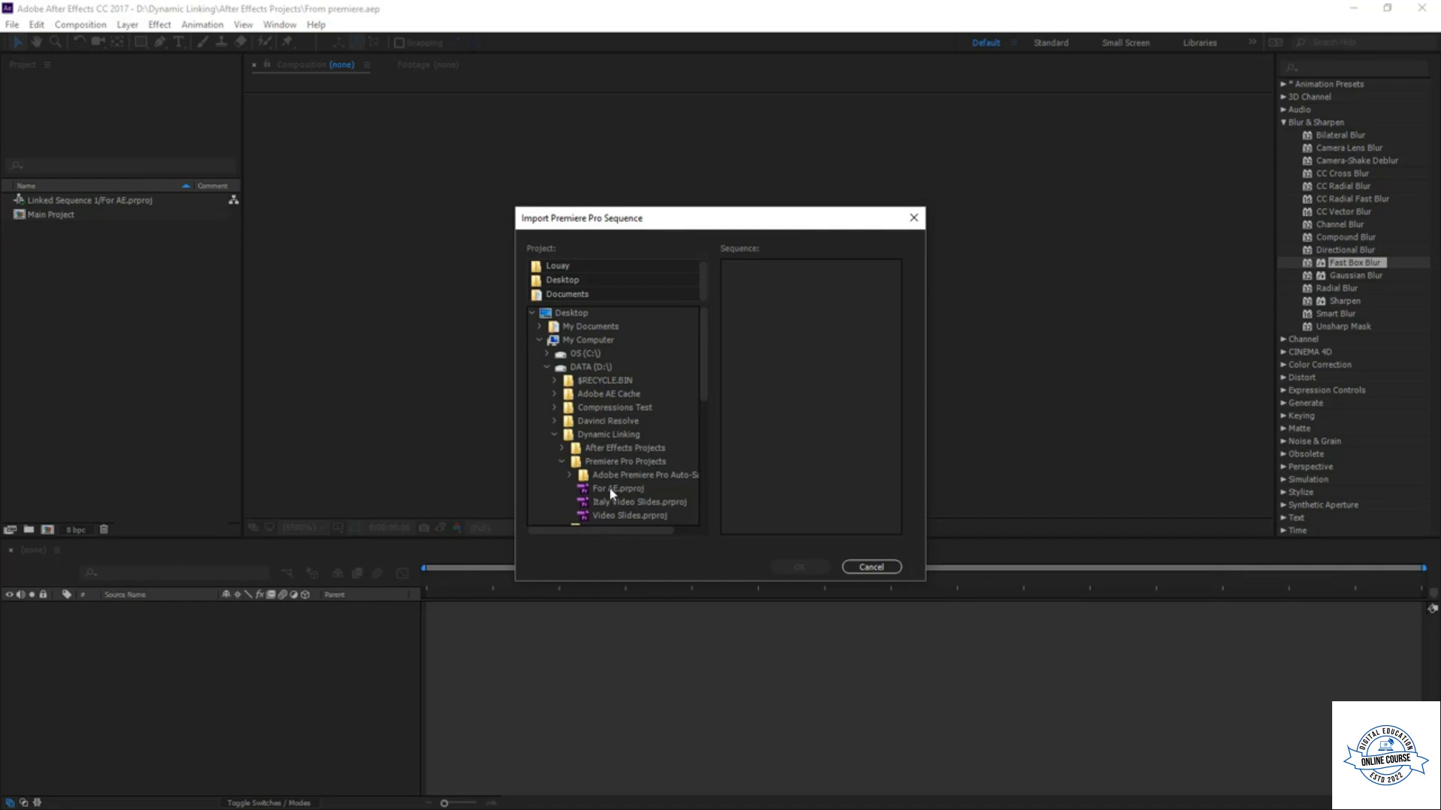
pyautogui.click(586, 491)
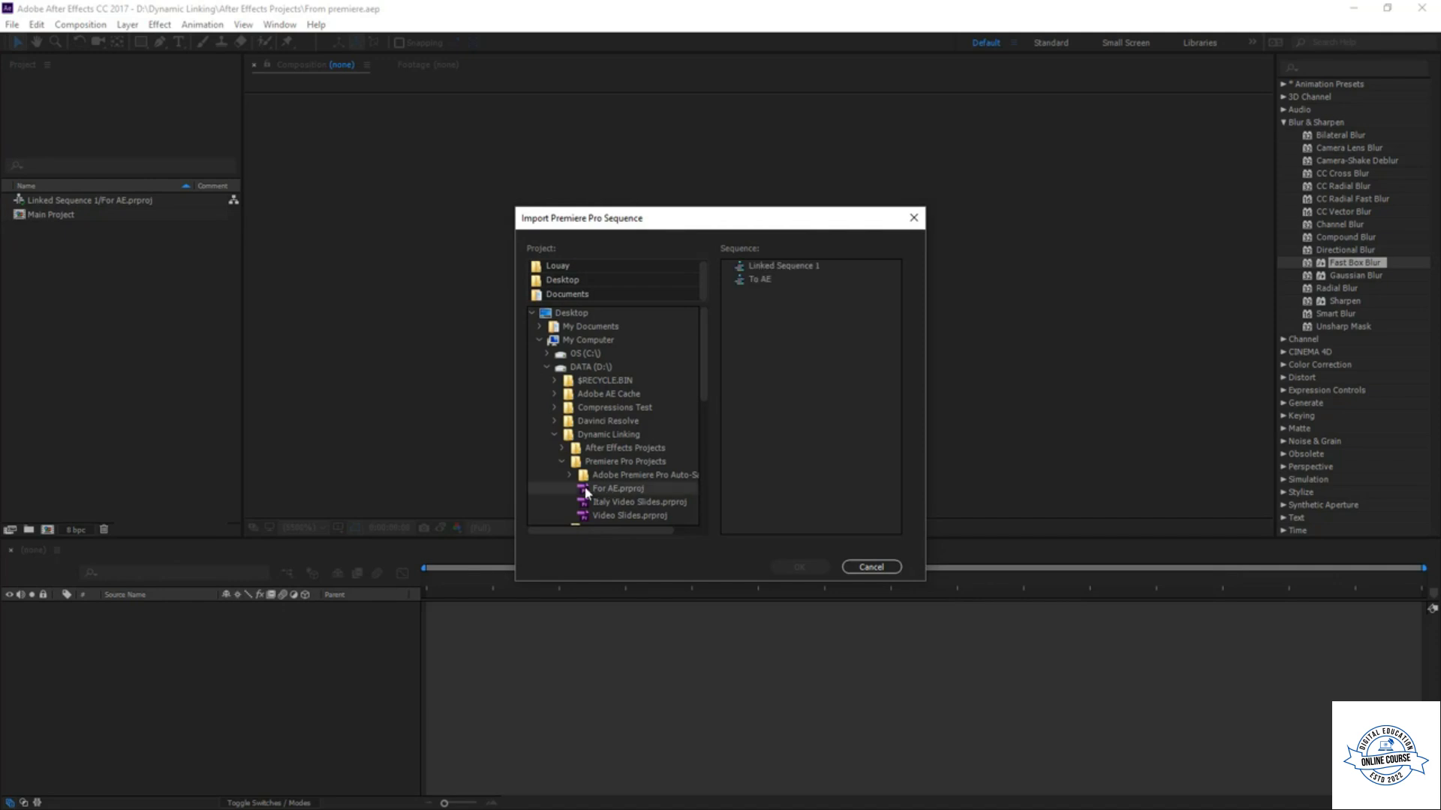
pyautogui.click(760, 278)
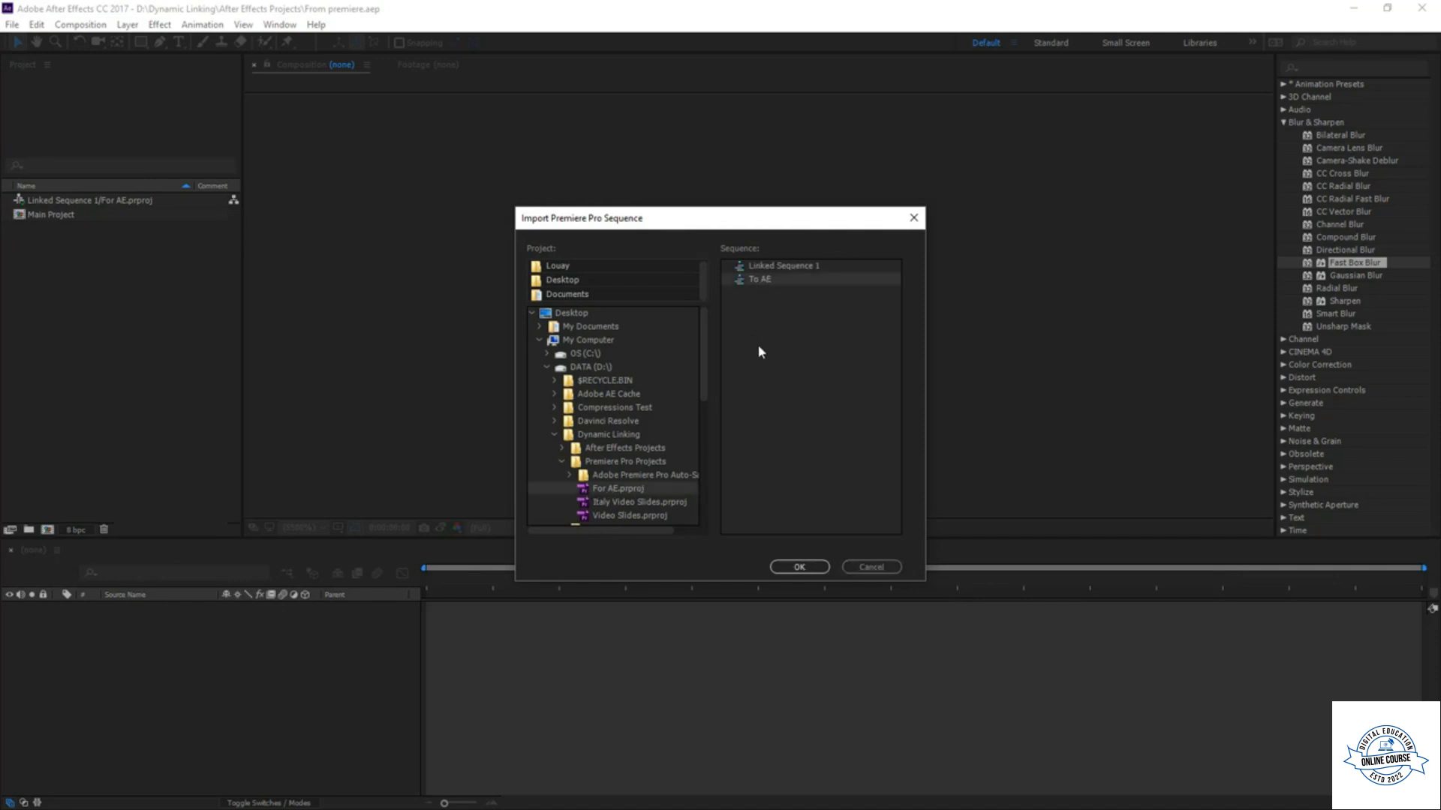
pyautogui.click(799, 567)
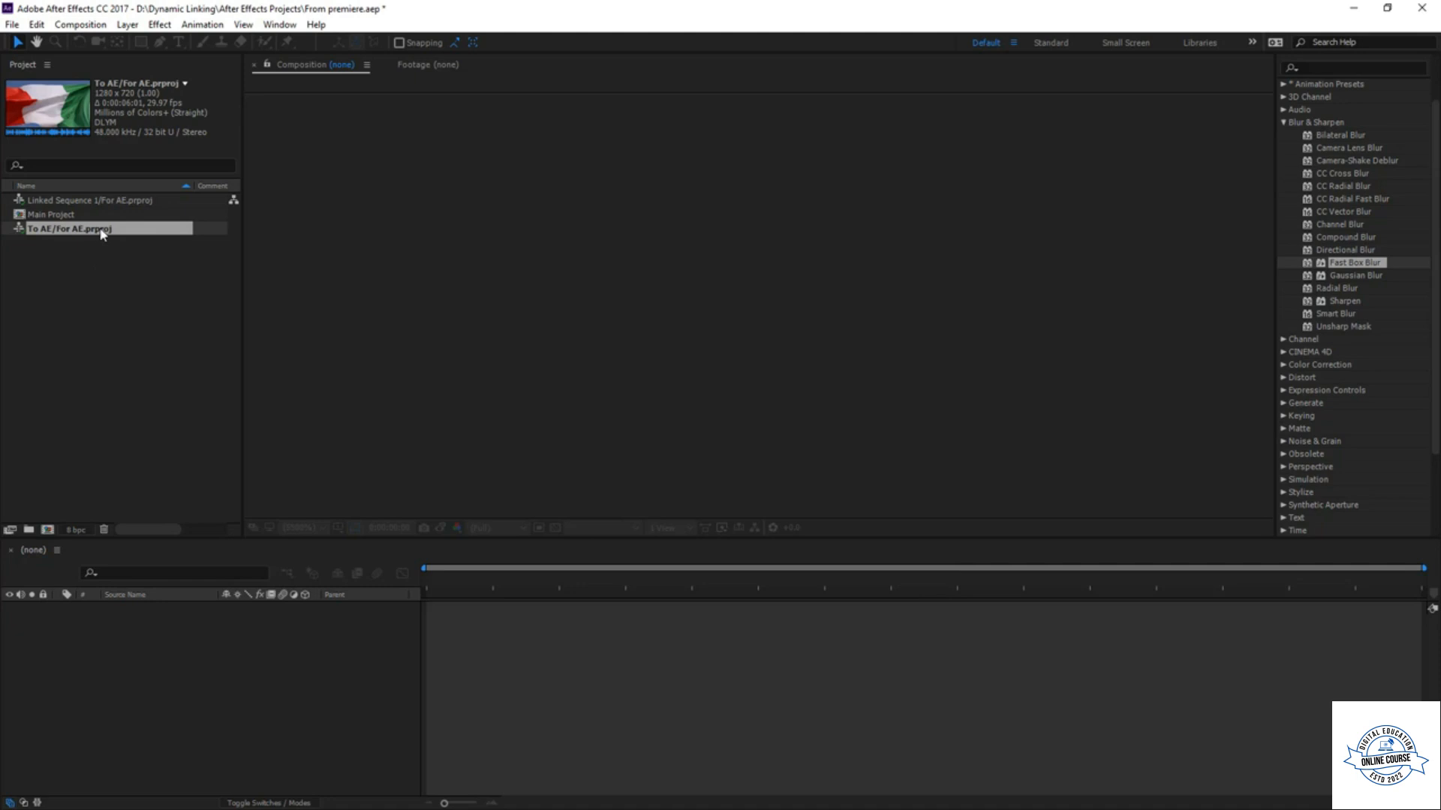
# - Open the imported To AE/For AE.prproj footage in the viewer and scrub through its clips
pyautogui.doubleClick(21, 229)
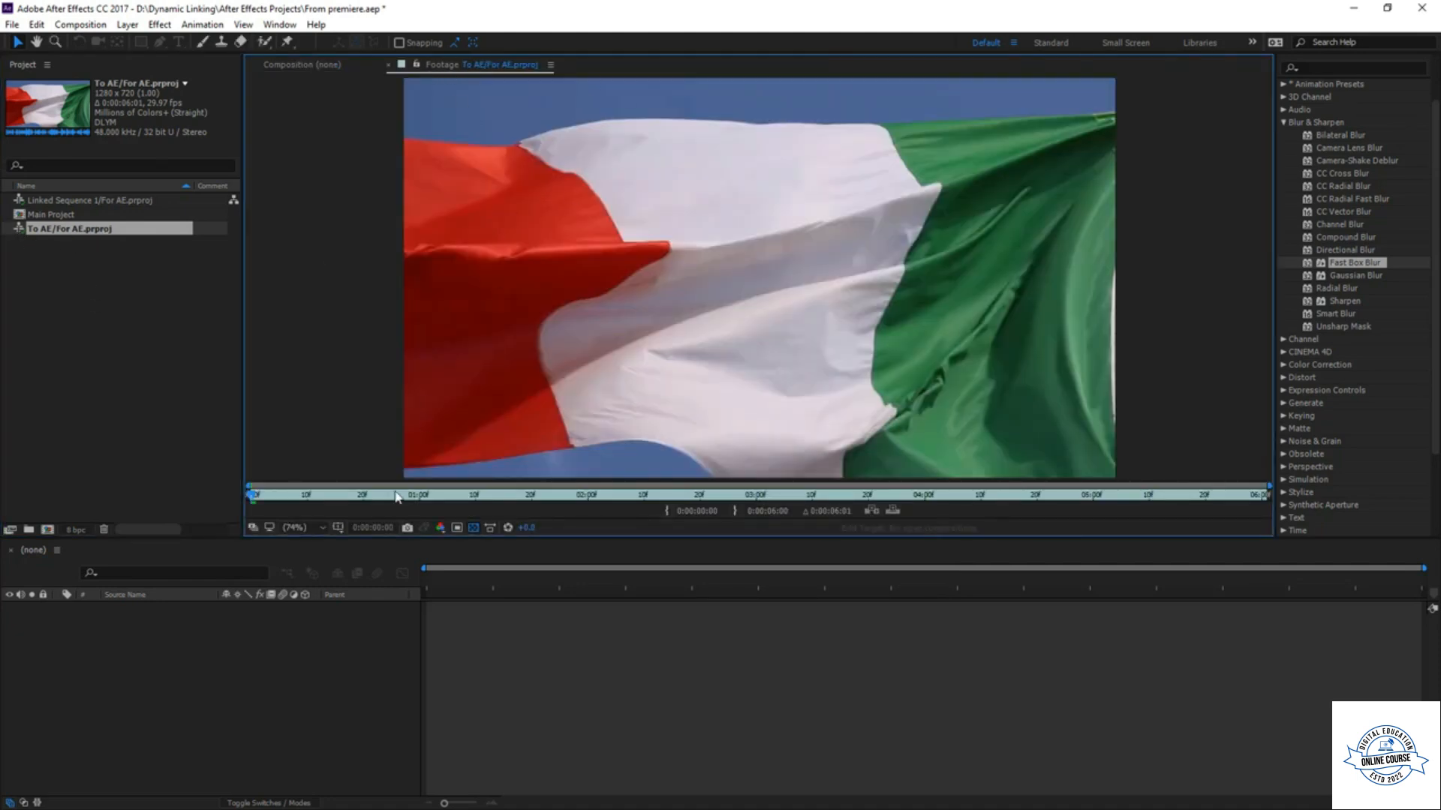
pyautogui.moveTo(255, 497); pyautogui.dragTo(1059, 496)
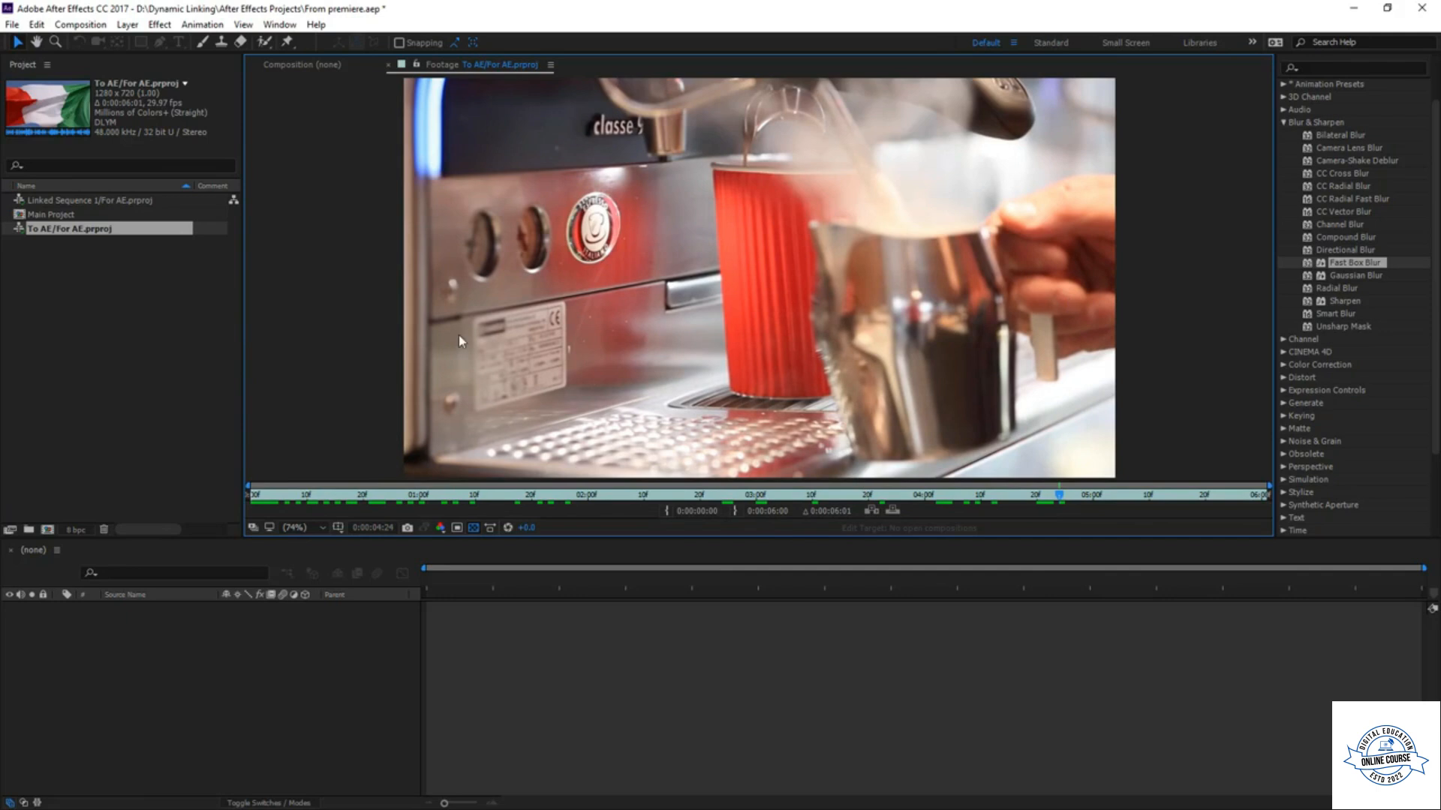
pyautogui.click(195, 353)
# - Create a new composition from the To AE/For AE.prproj footage and scrub through it
pyautogui.moveTo(61, 231); pyautogui.dragTo(53, 534)
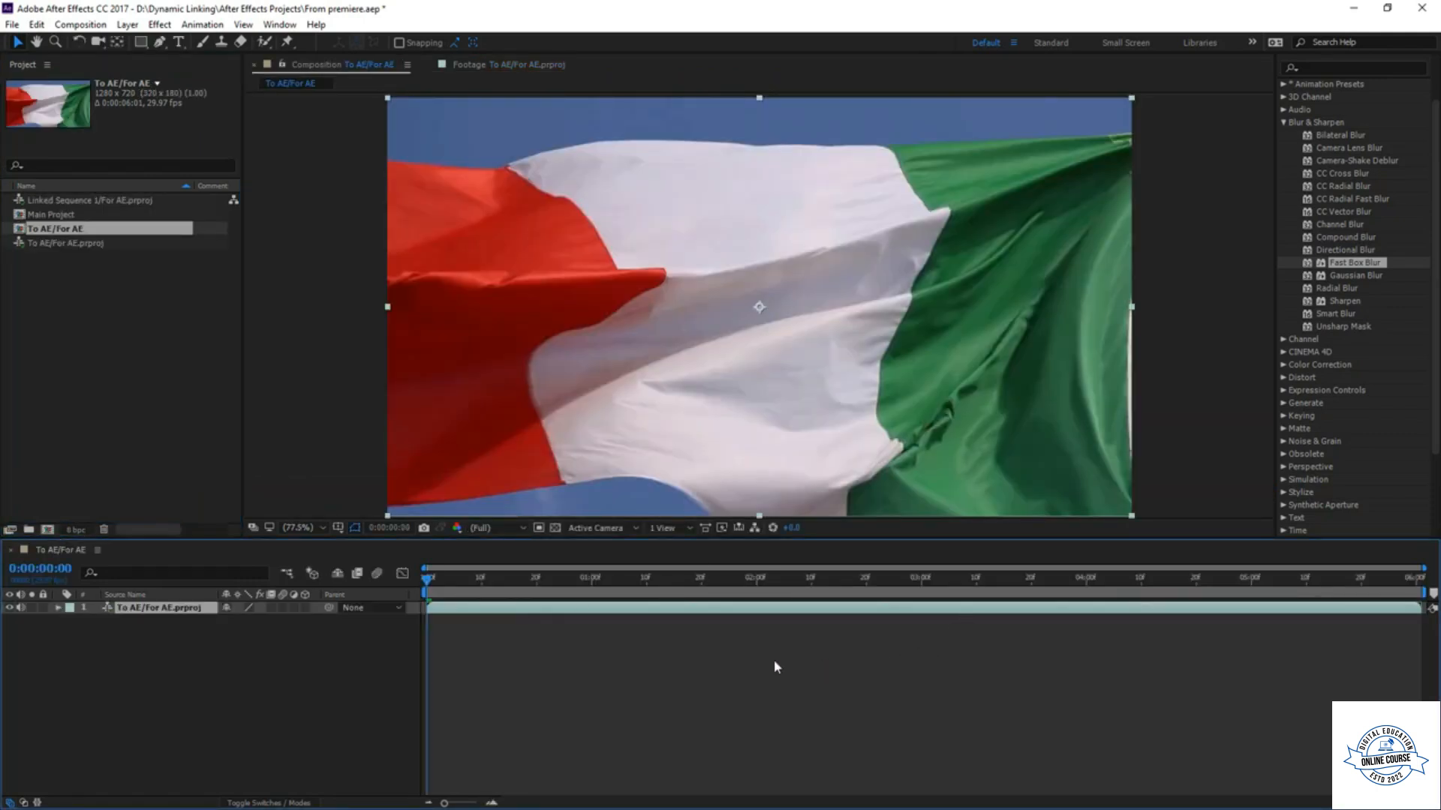
pyautogui.click(698, 664)
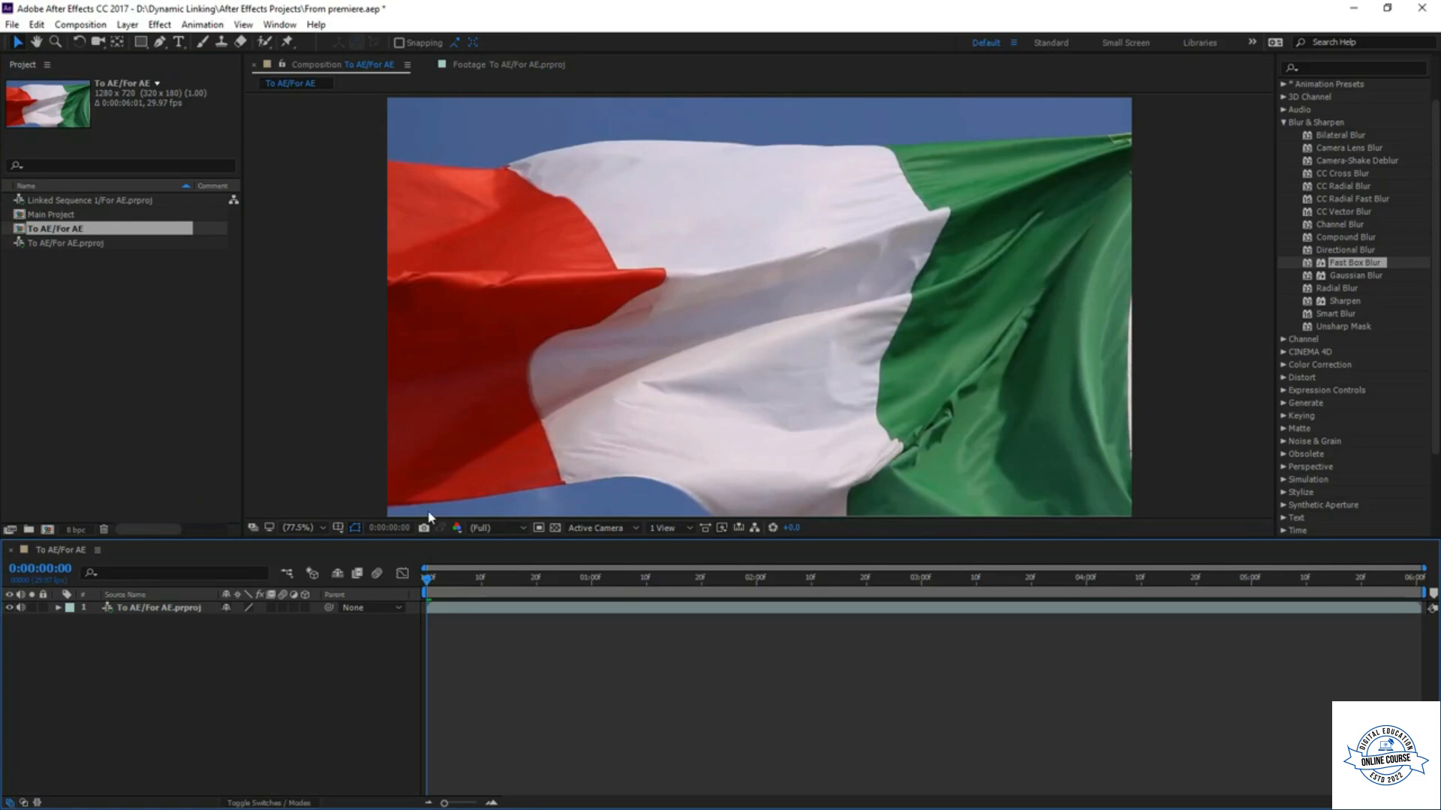
pyautogui.moveTo(427, 578); pyautogui.dragTo(649, 655)
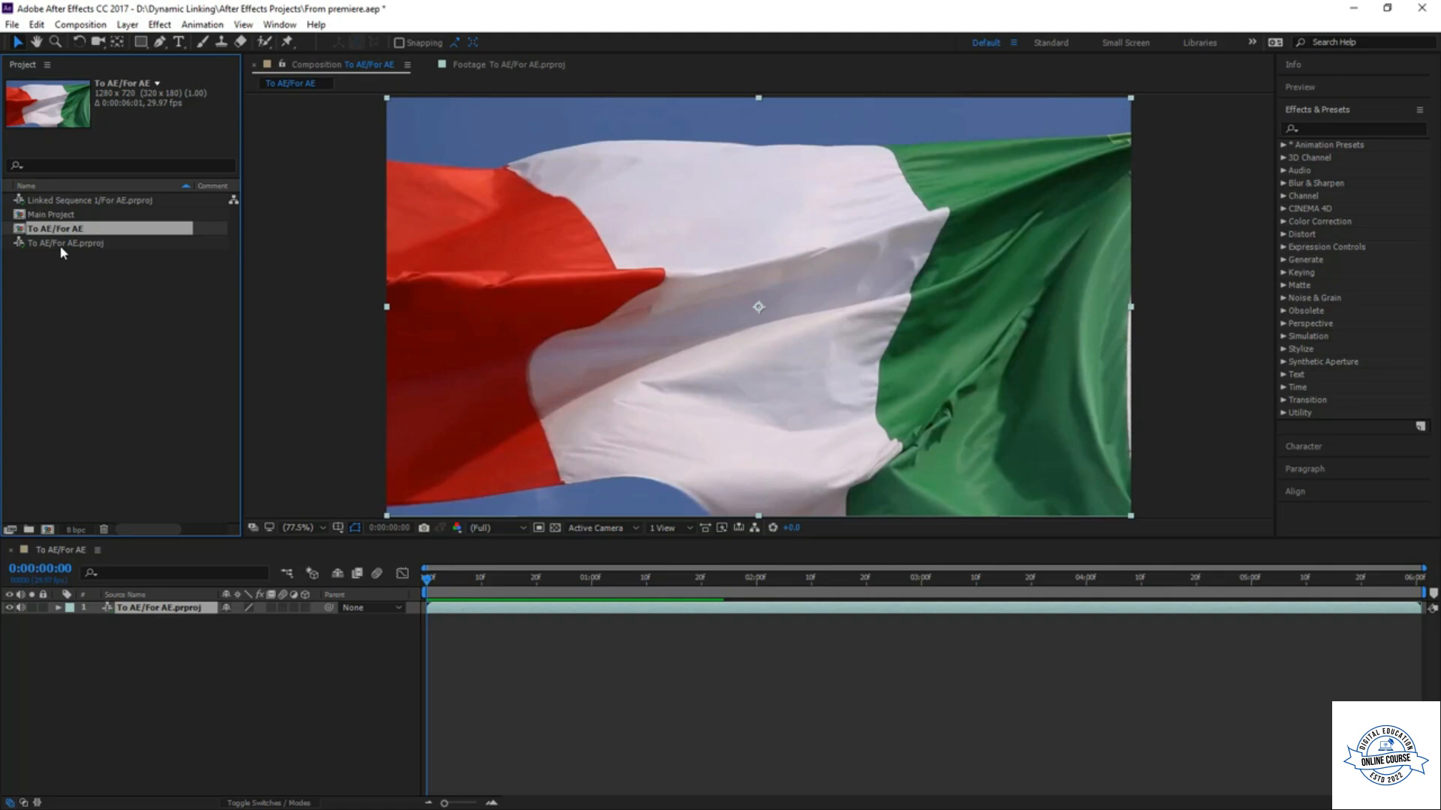
# - Open the original of the To AE/For AE.prproj footage in Premiere Pro and restore After Effects to a smaller window
pyautogui.click(60, 243)
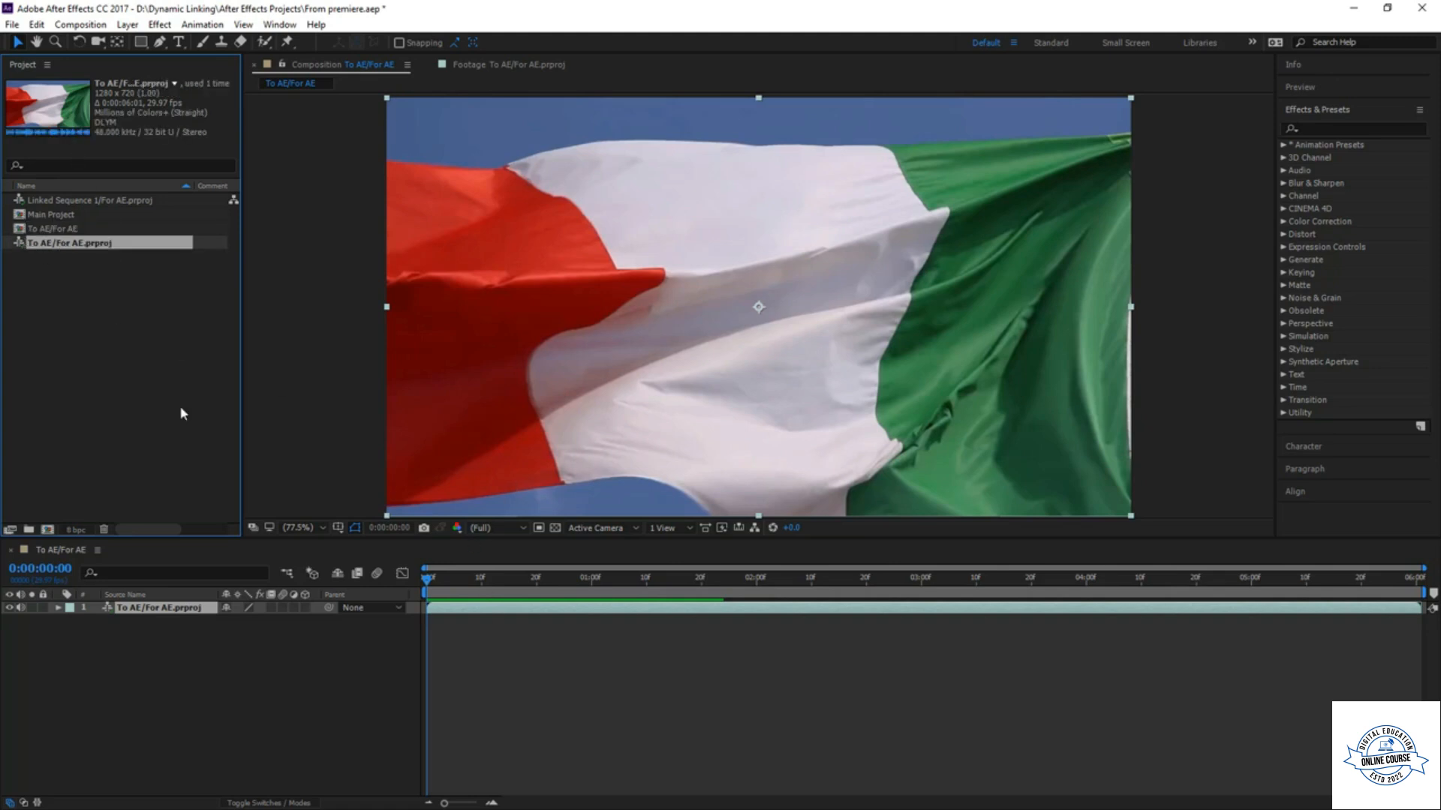
pyautogui.click(477, 608)
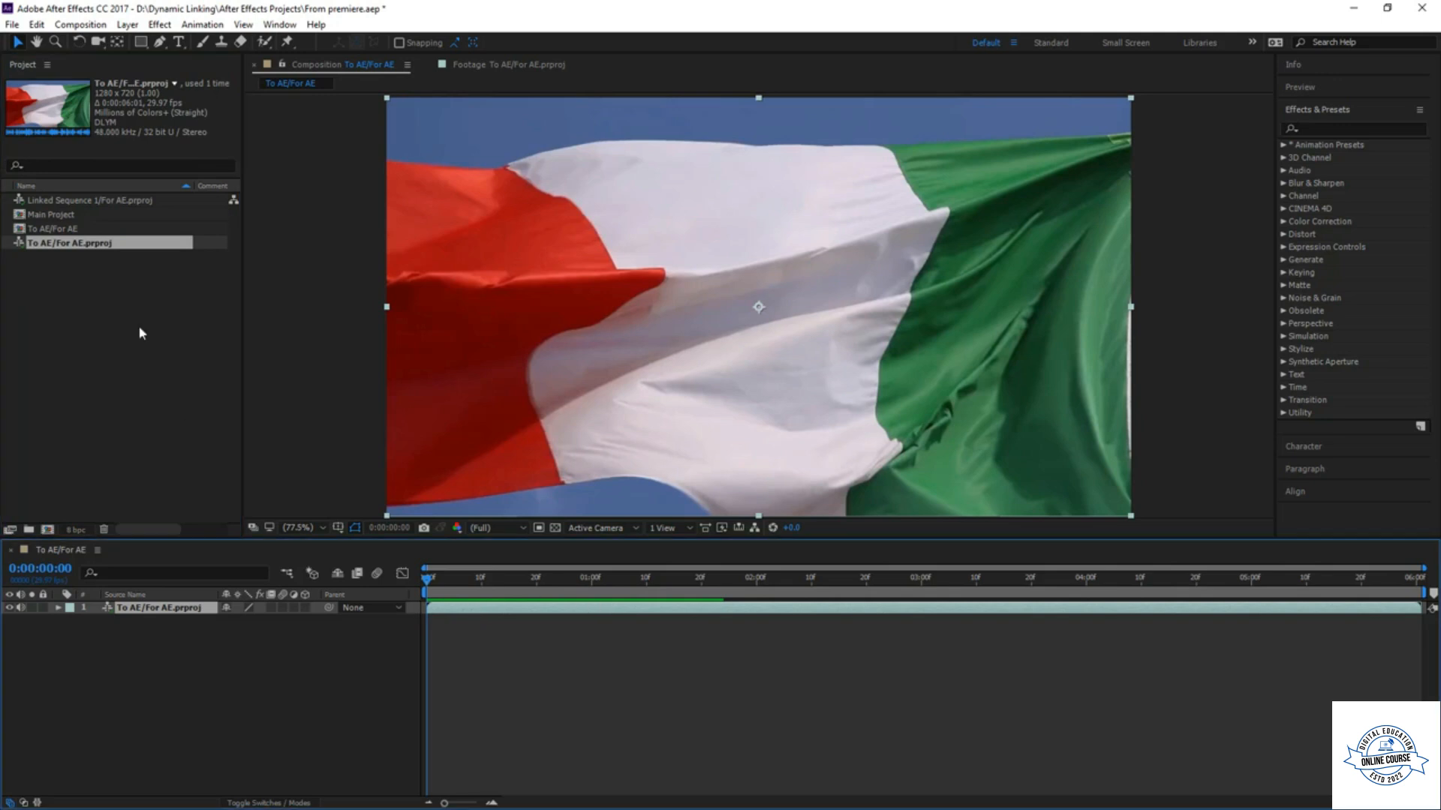
pyautogui.click(69, 245)
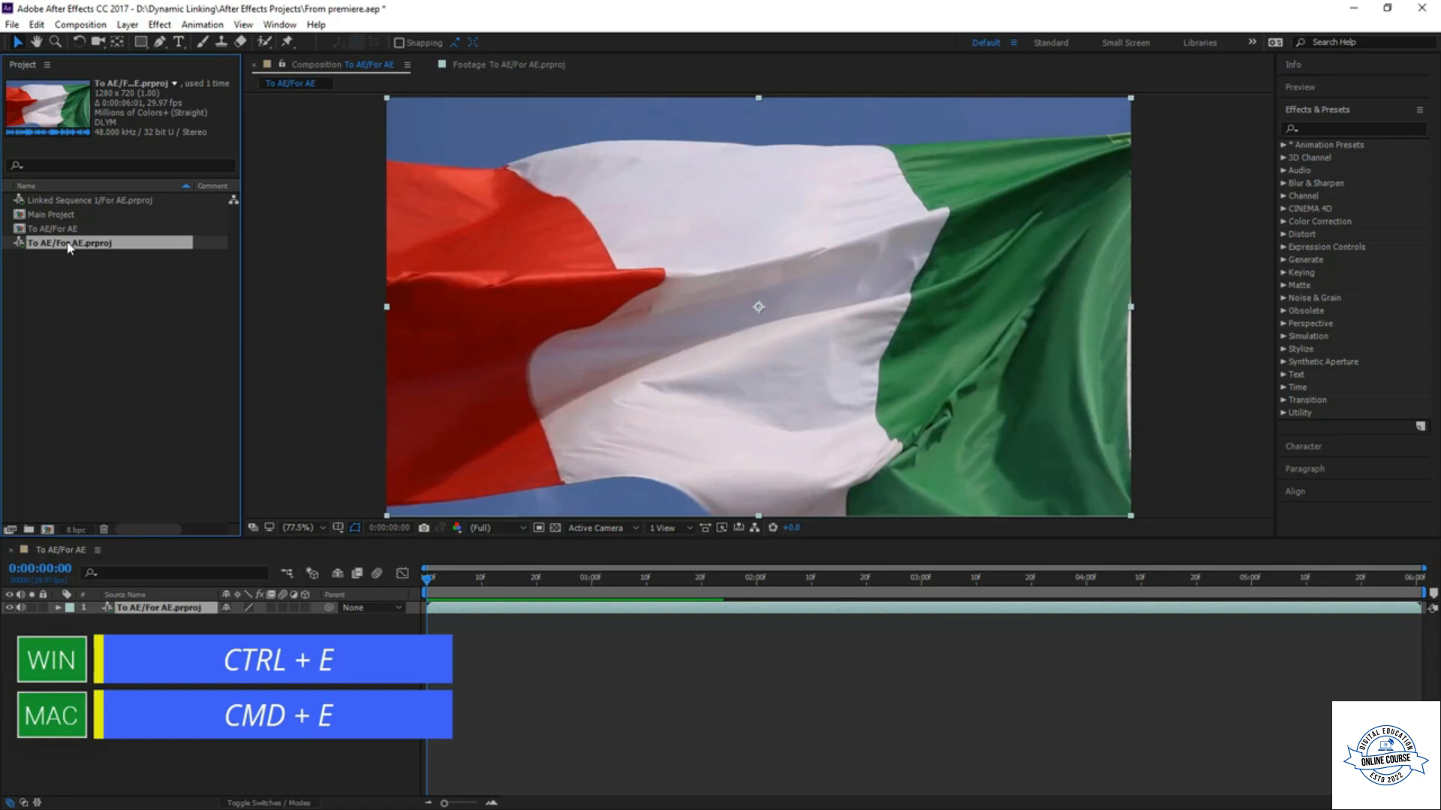
pyautogui.click(1387, 7)
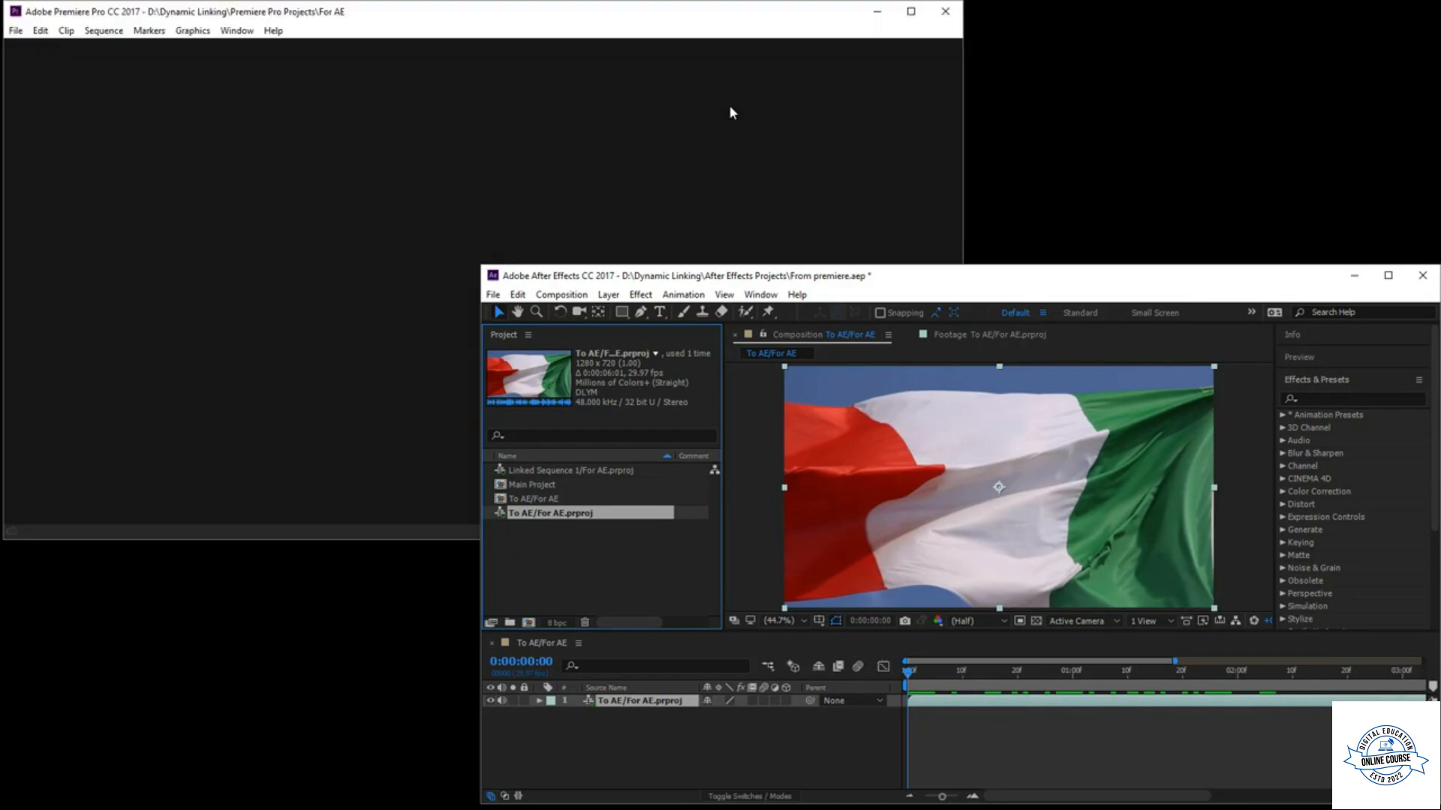
# - Switch to Premiere Pro and move the 2-Espresso clip between 1-Italy Flag and 3-Venice1 in the To AE sequence
pyautogui.click(750, 23)
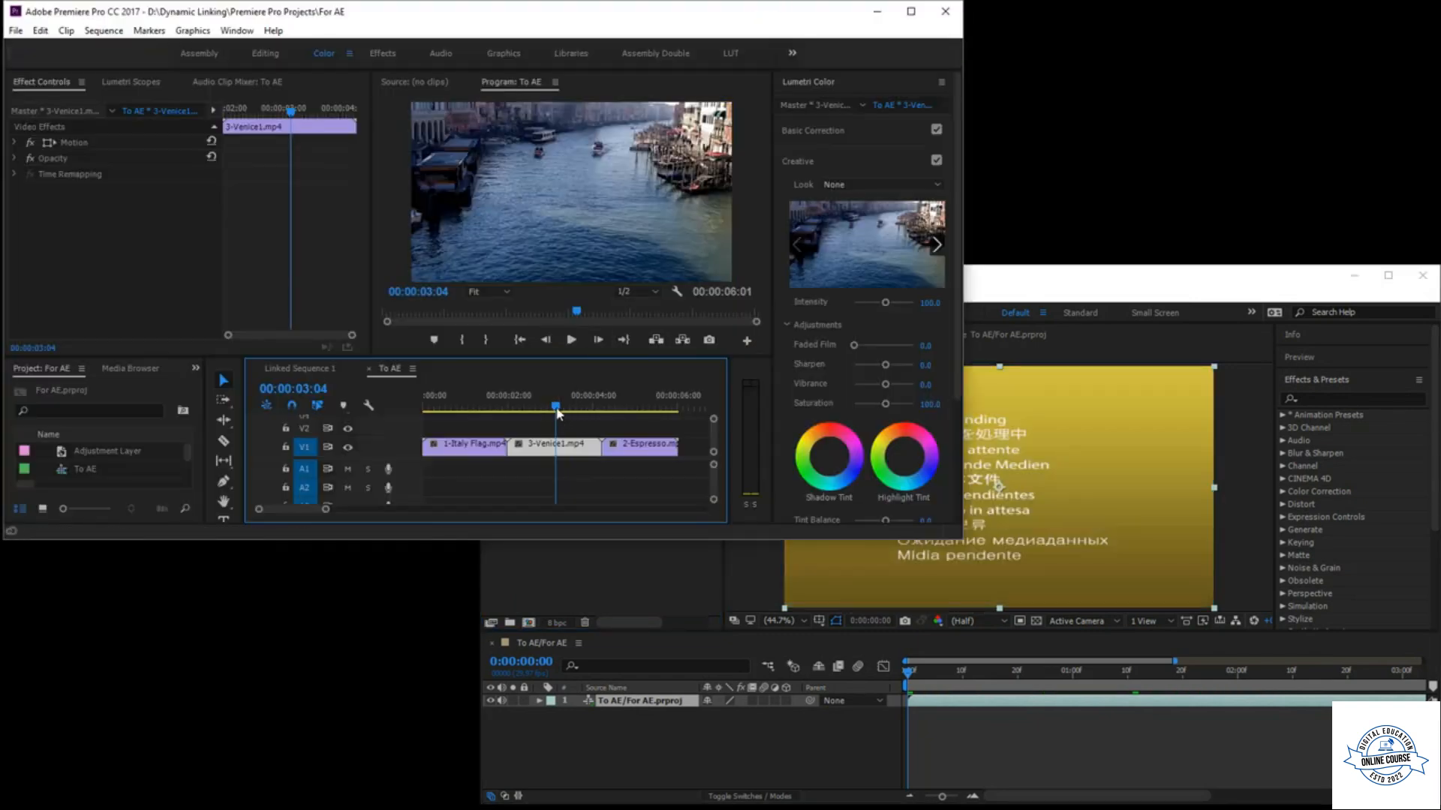
pyautogui.moveTo(559, 412); pyautogui.dragTo(483, 412)
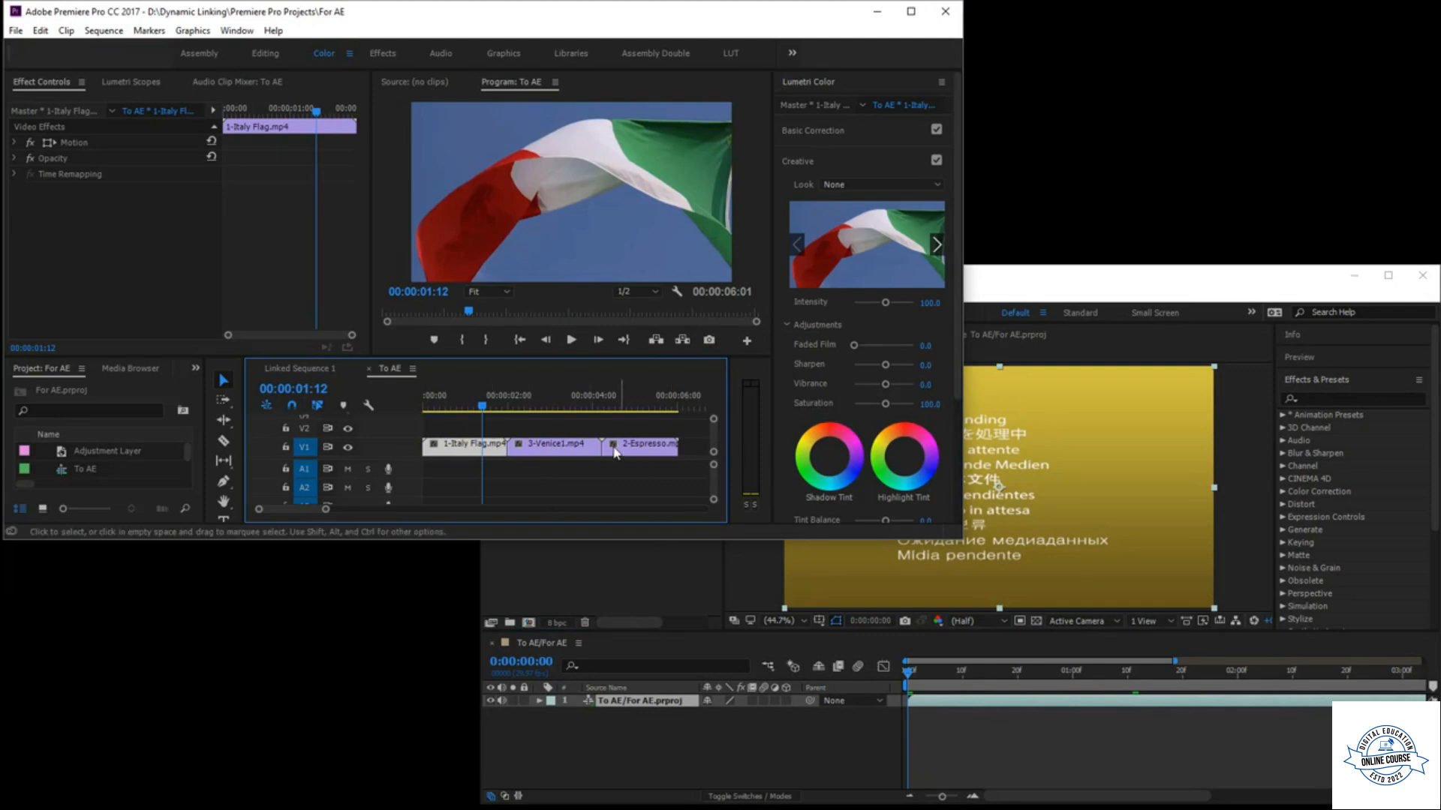
pyautogui.click(642, 450)
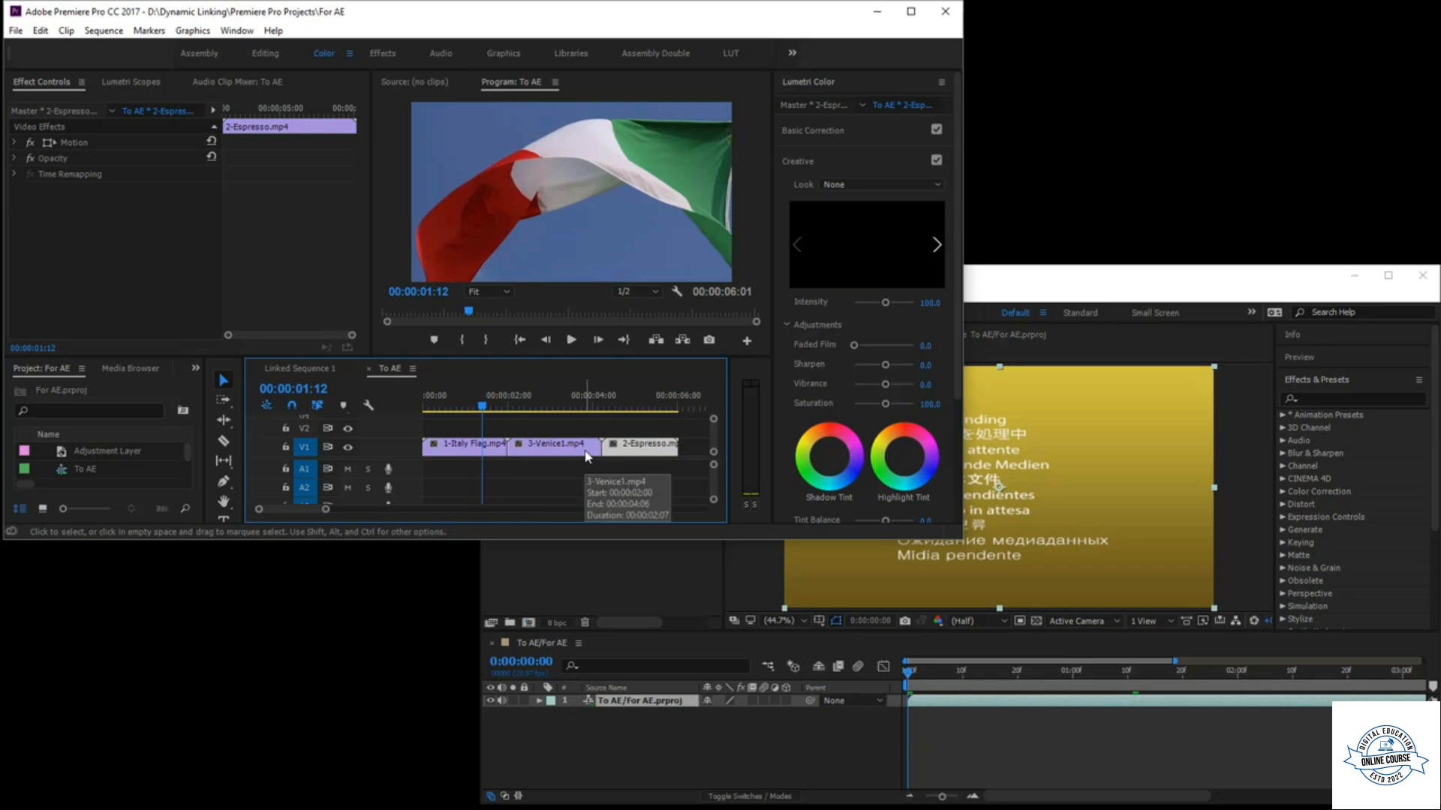
pyautogui.moveTo(616, 459); pyautogui.dragTo(522, 459)
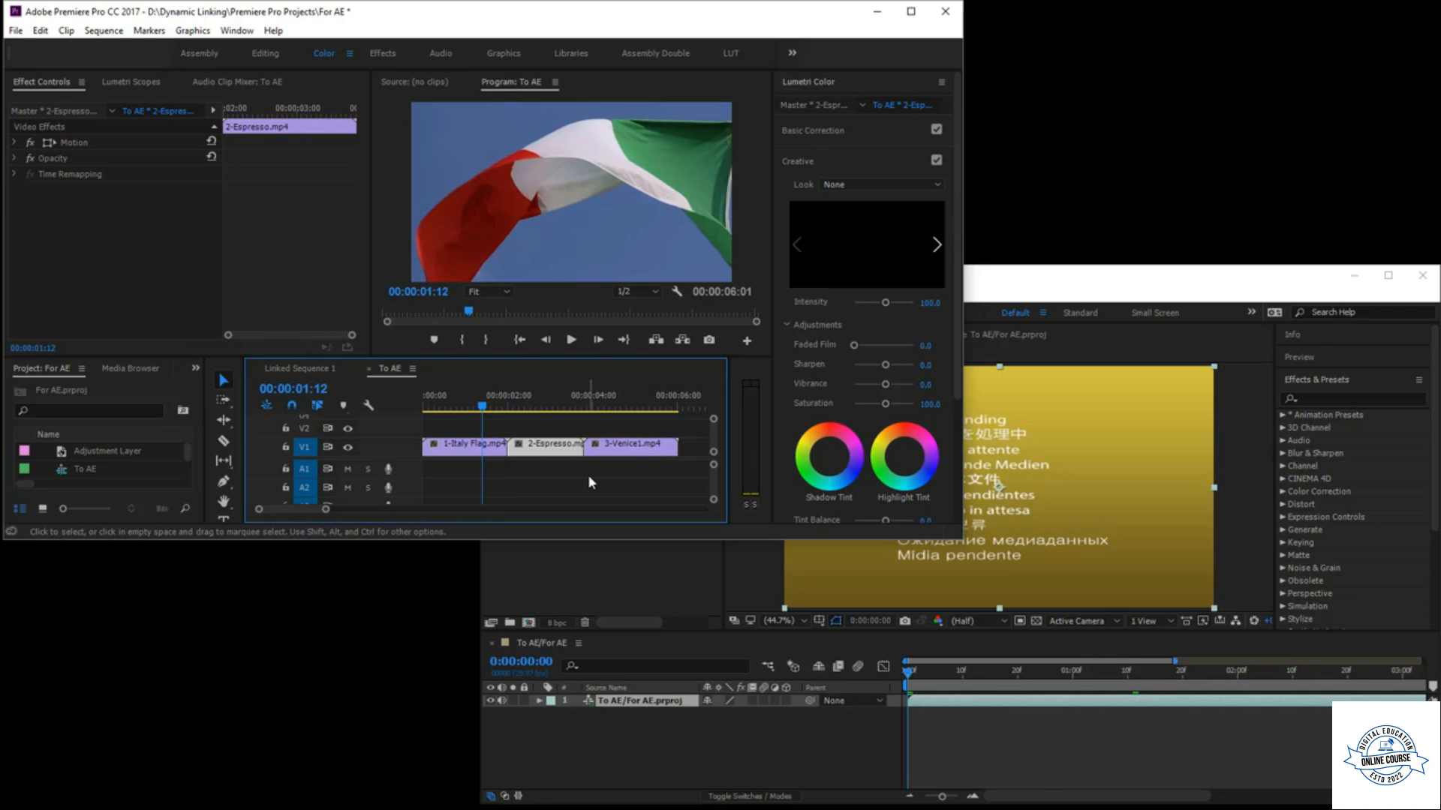
# - Return to After Effects and scrub and play the To AE/For AE composition to check the new clip order
pyautogui.click(971, 732)
pyautogui.moveTo(907, 674); pyautogui.dragTo(1180, 695)
pyautogui.moveTo(942, 796); pyautogui.dragTo(925, 795)
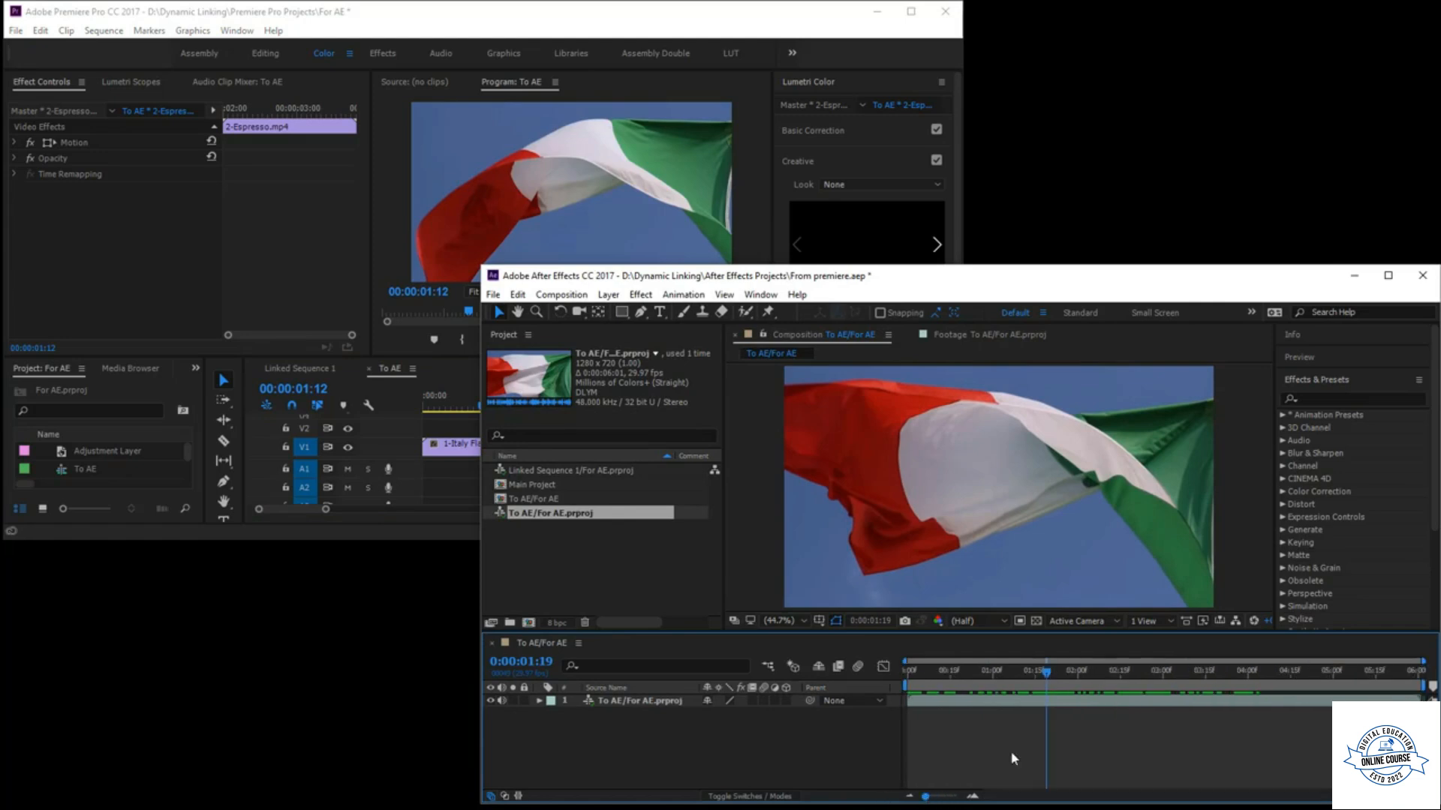
pyautogui.moveTo(1047, 671); pyautogui.dragTo(1099, 731)
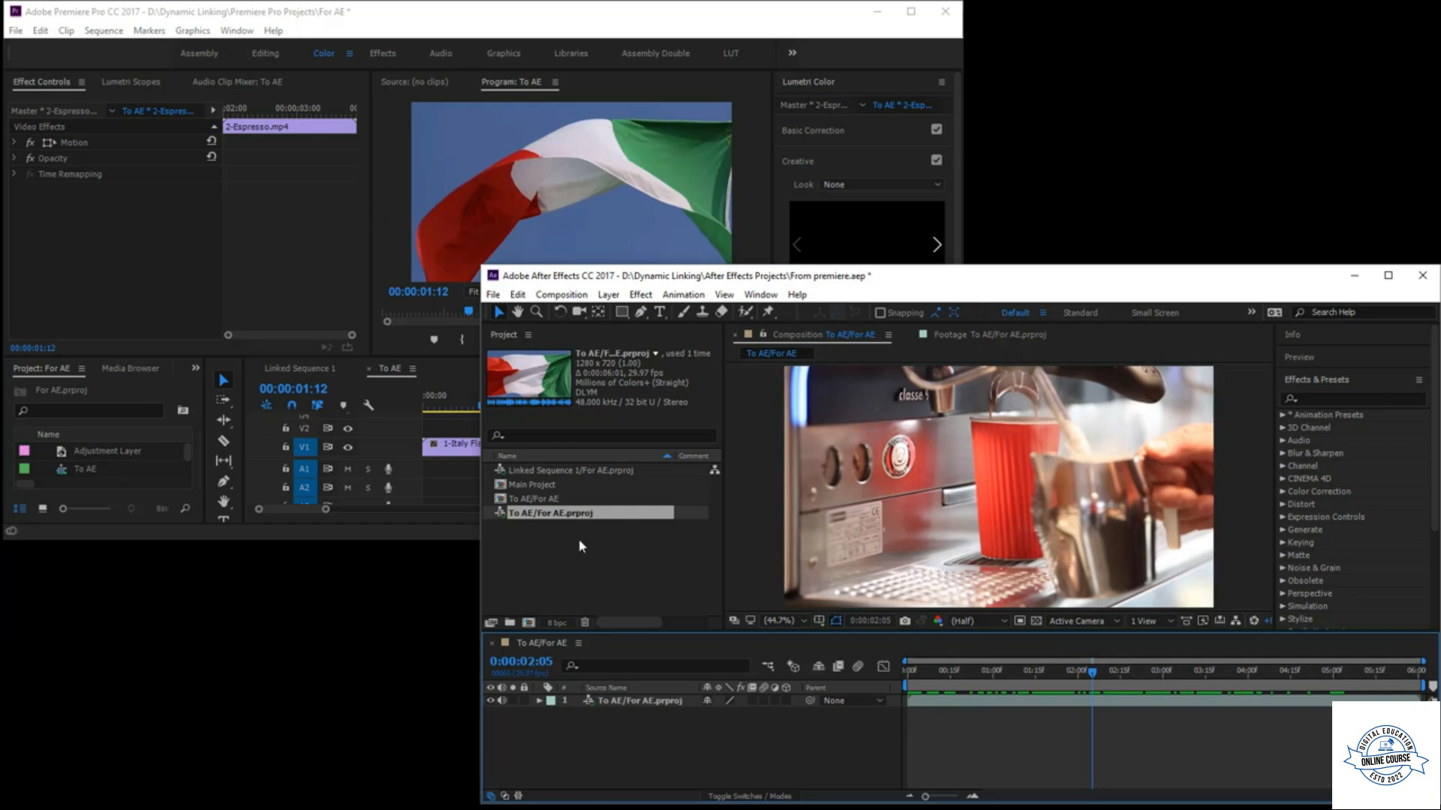
pyautogui.press('space')
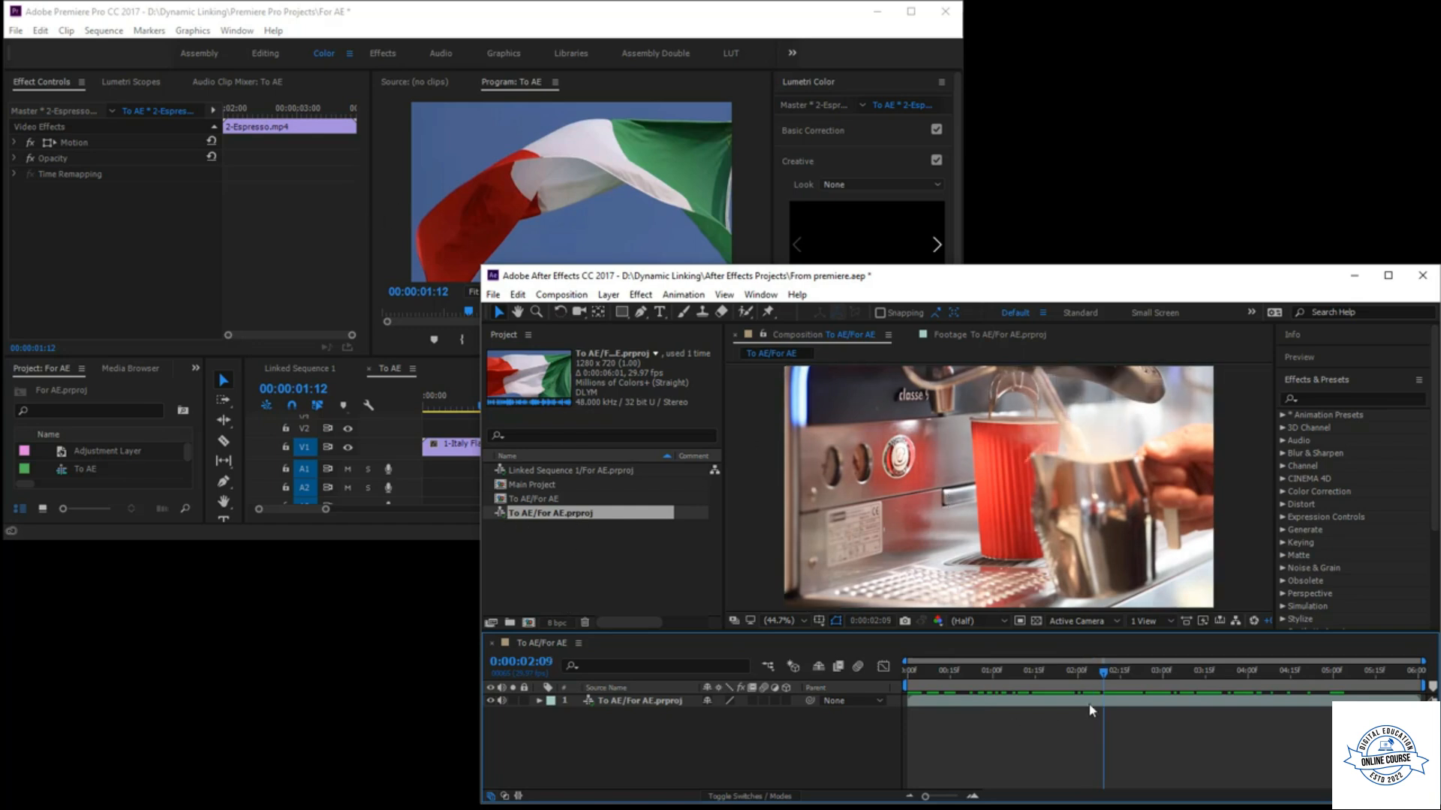
pyautogui.moveTo(1104, 679); pyautogui.dragTo(1087, 679)
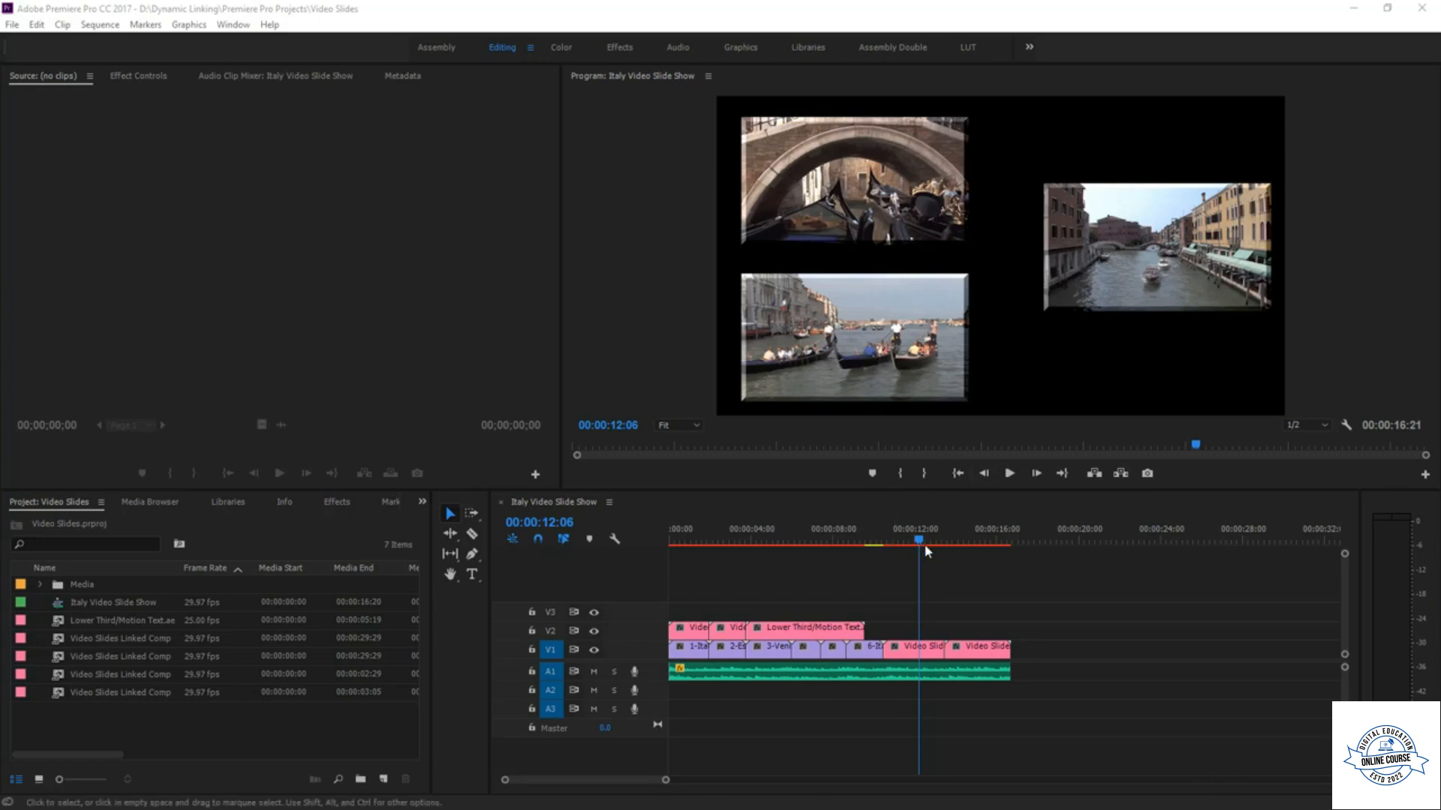
# - In Premiere Pro's Italy Video Slide Show sequence, open Render and Replace for the first Video Slides linked comp on V1
pyautogui.moveTo(922, 542); pyautogui.dragTo(910, 540)
pyautogui.click(932, 646)
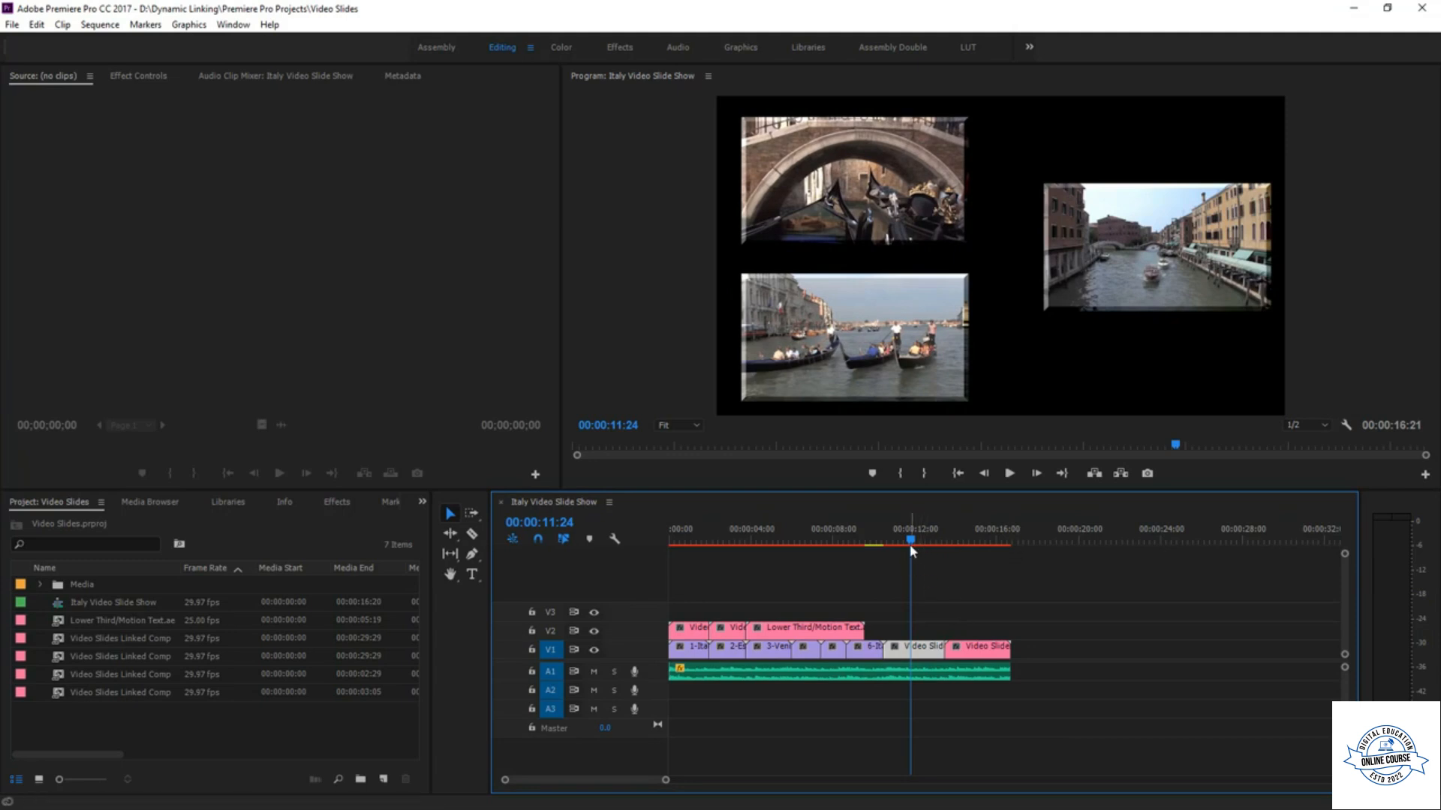
pyautogui.moveTo(911, 541); pyautogui.dragTo(907, 542)
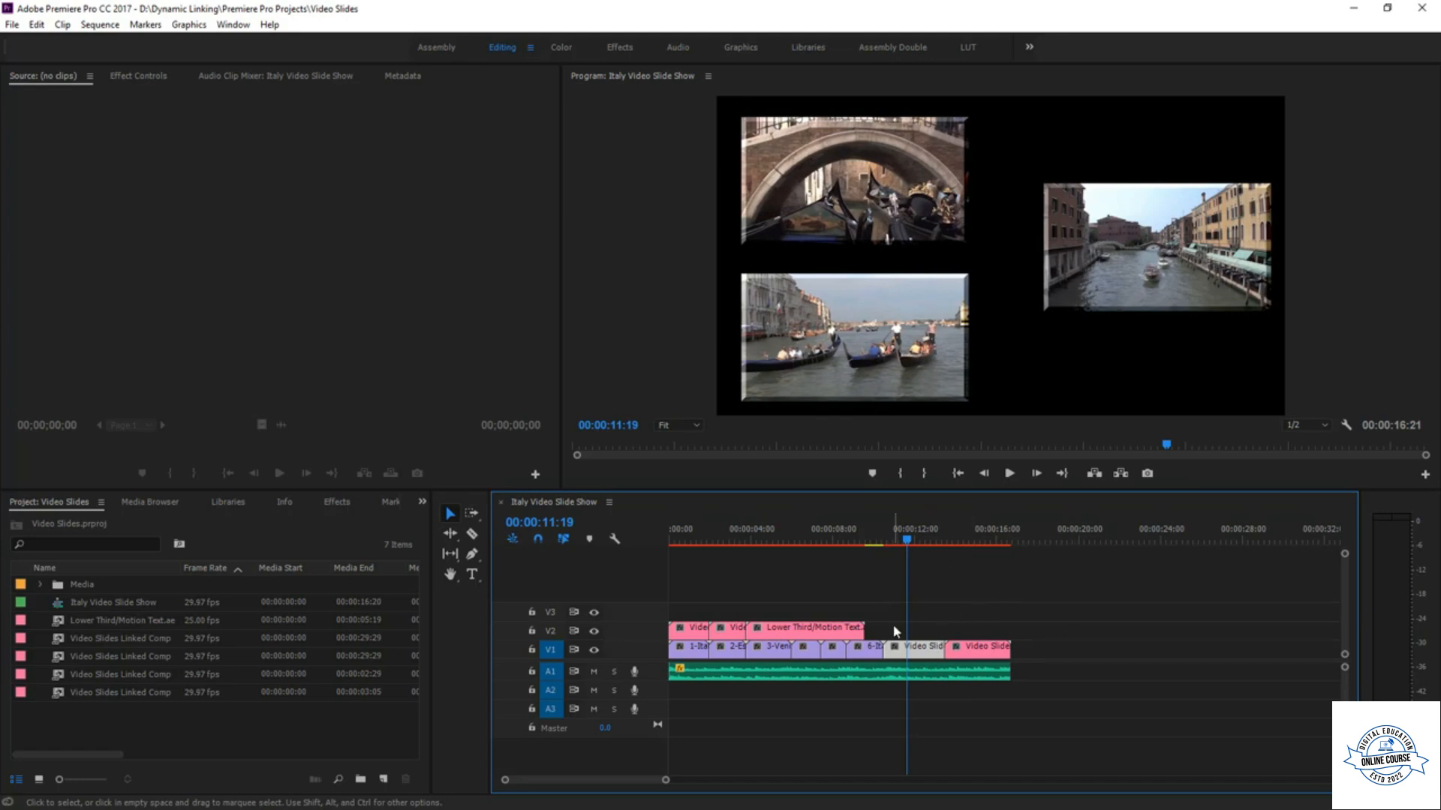
pyautogui.click(956, 635)
pyautogui.rightClick(932, 654)
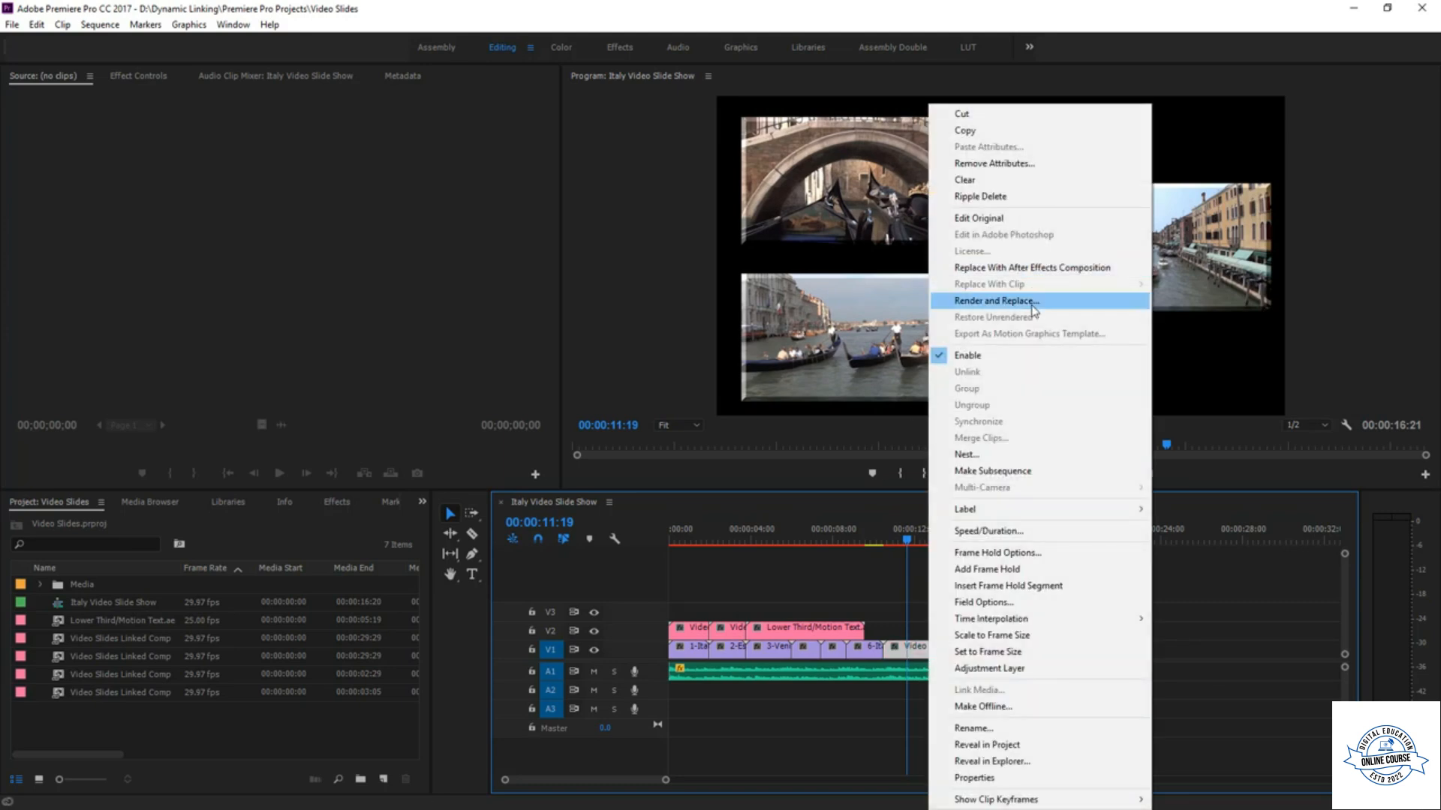
pyautogui.click(1034, 302)
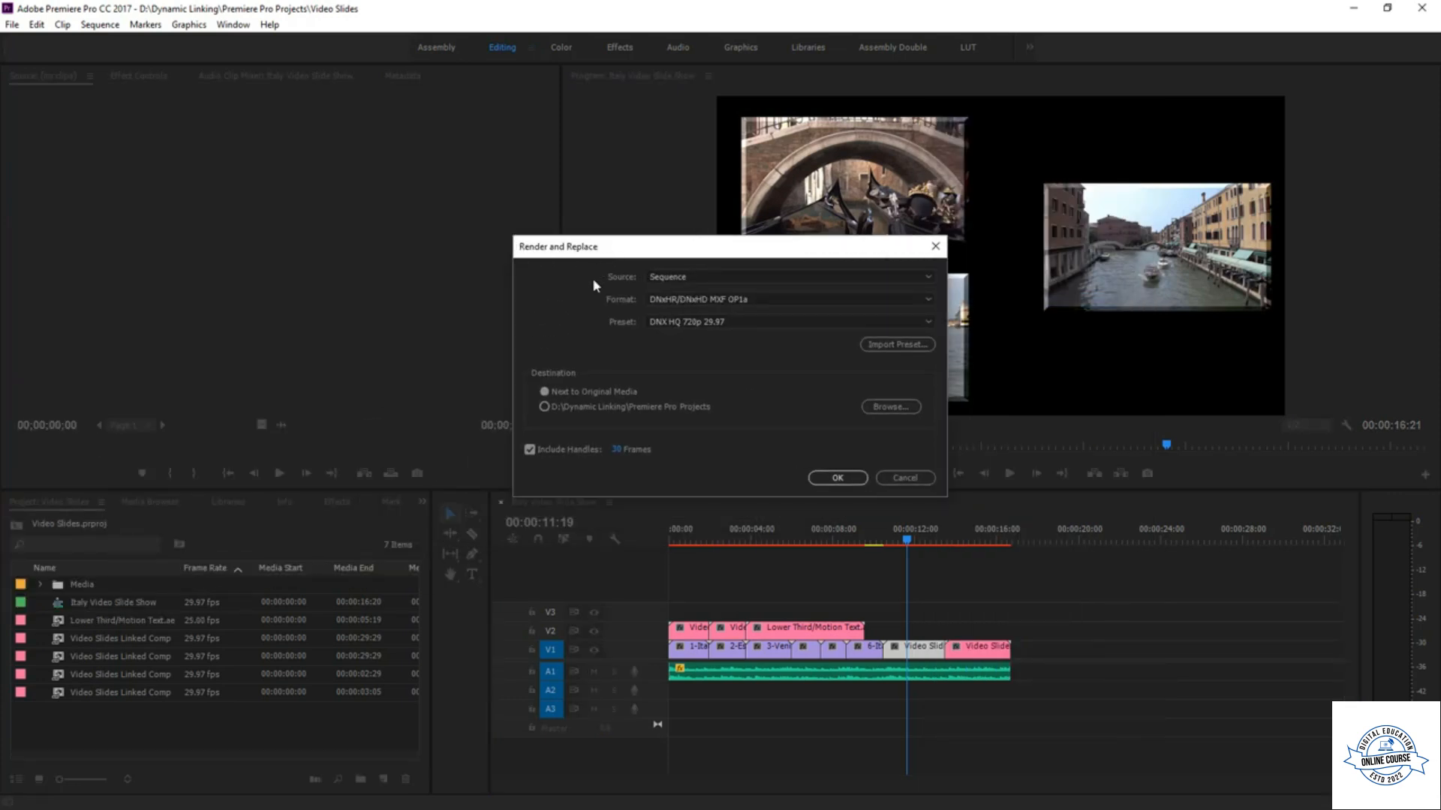
# - Examine the available source and format choices for Render and Replace
pyautogui.click(670, 277)
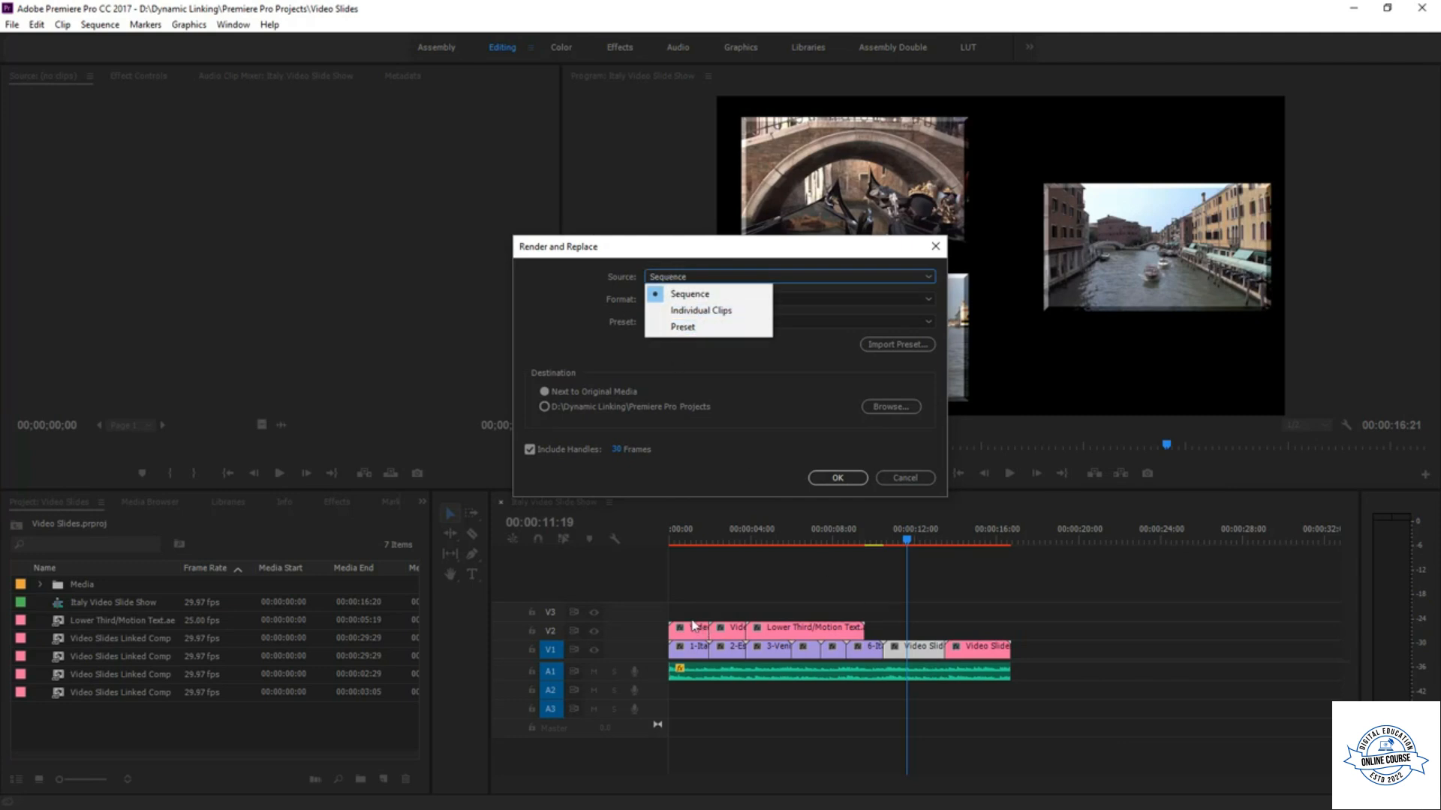
pyautogui.click(742, 365)
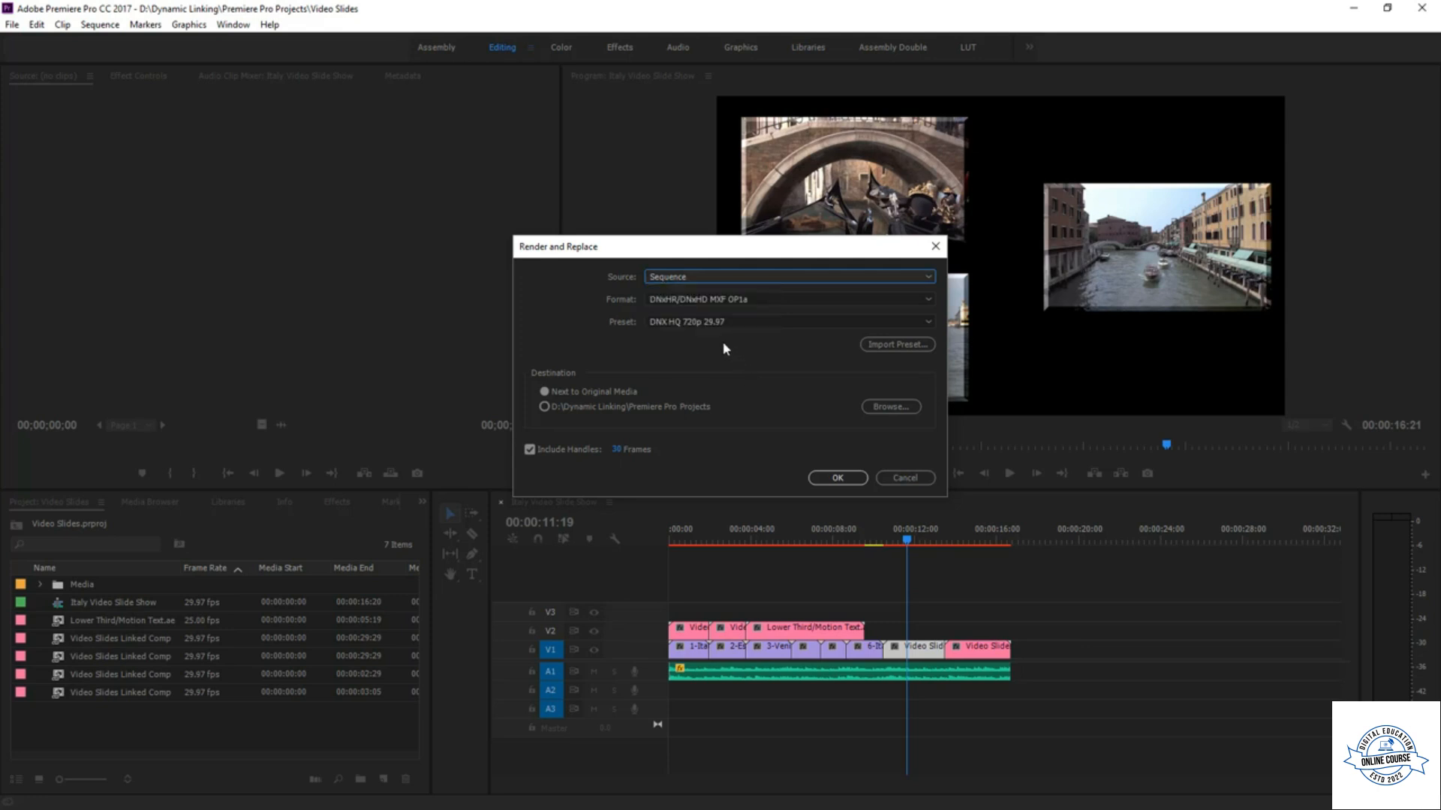
pyautogui.click(725, 301)
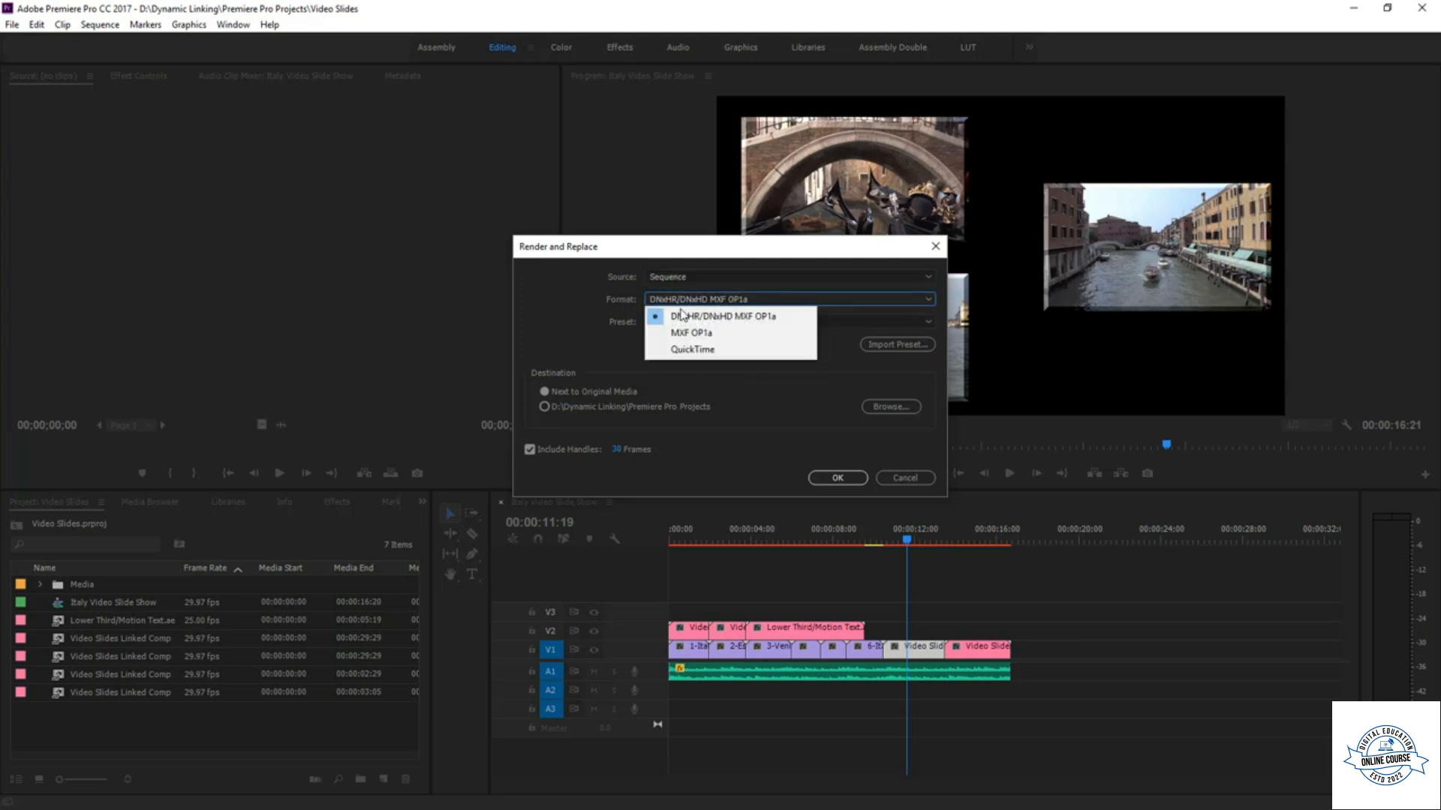
pyautogui.click(608, 354)
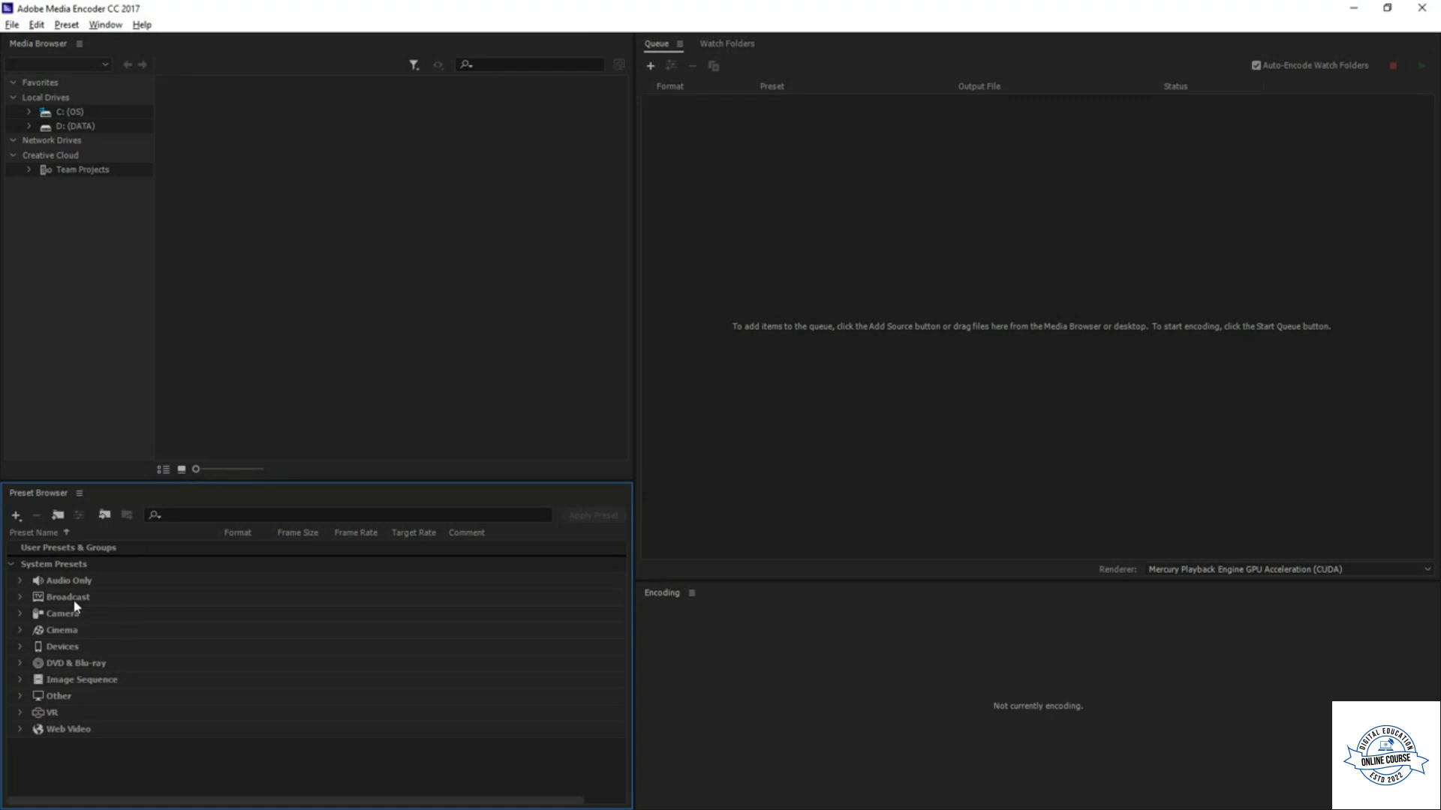
# - In Media Encoder, create a new H.264 encoding preset under User Presets & Groups and name it H.264
pyautogui.click(38, 550)
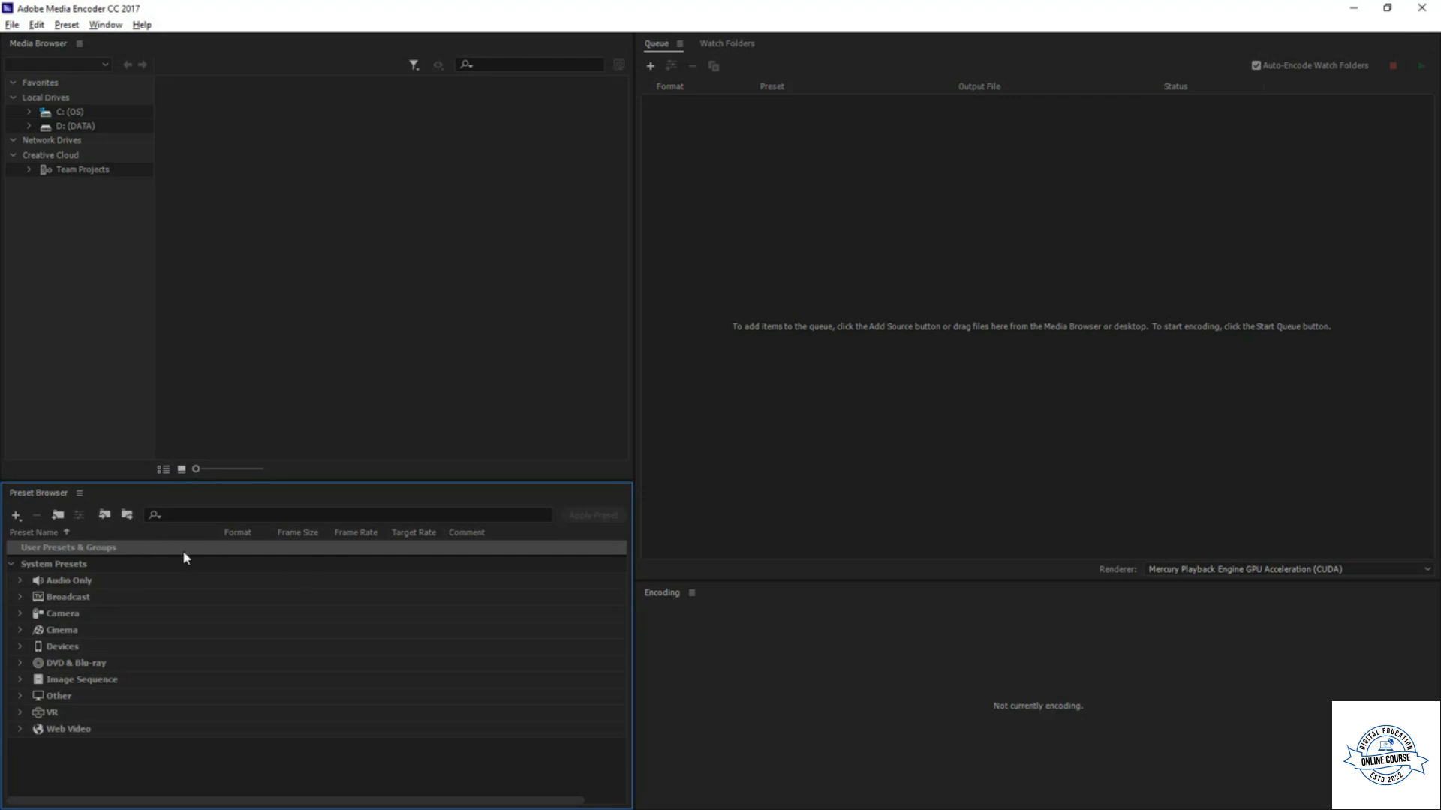
pyautogui.click(17, 518)
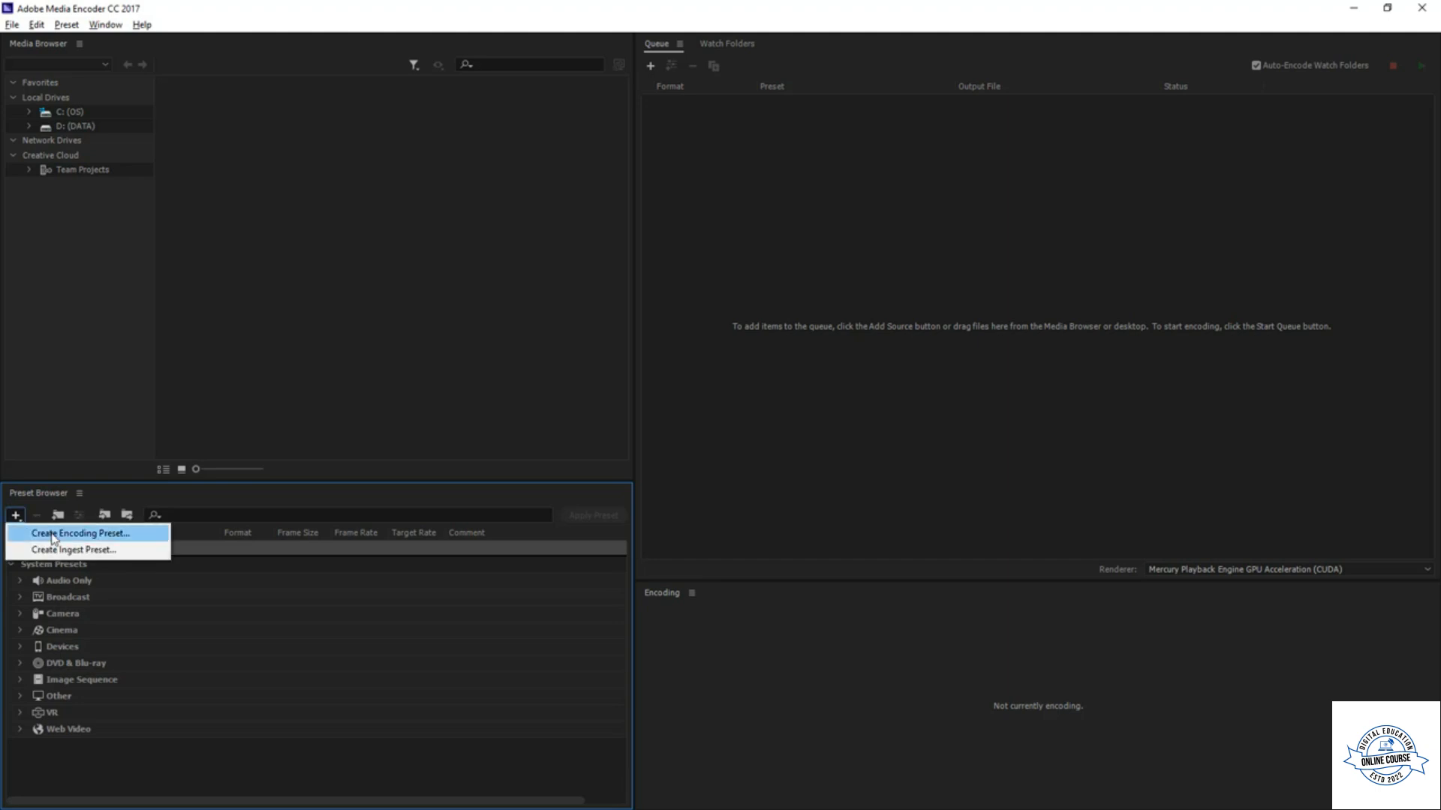
pyautogui.click(121, 533)
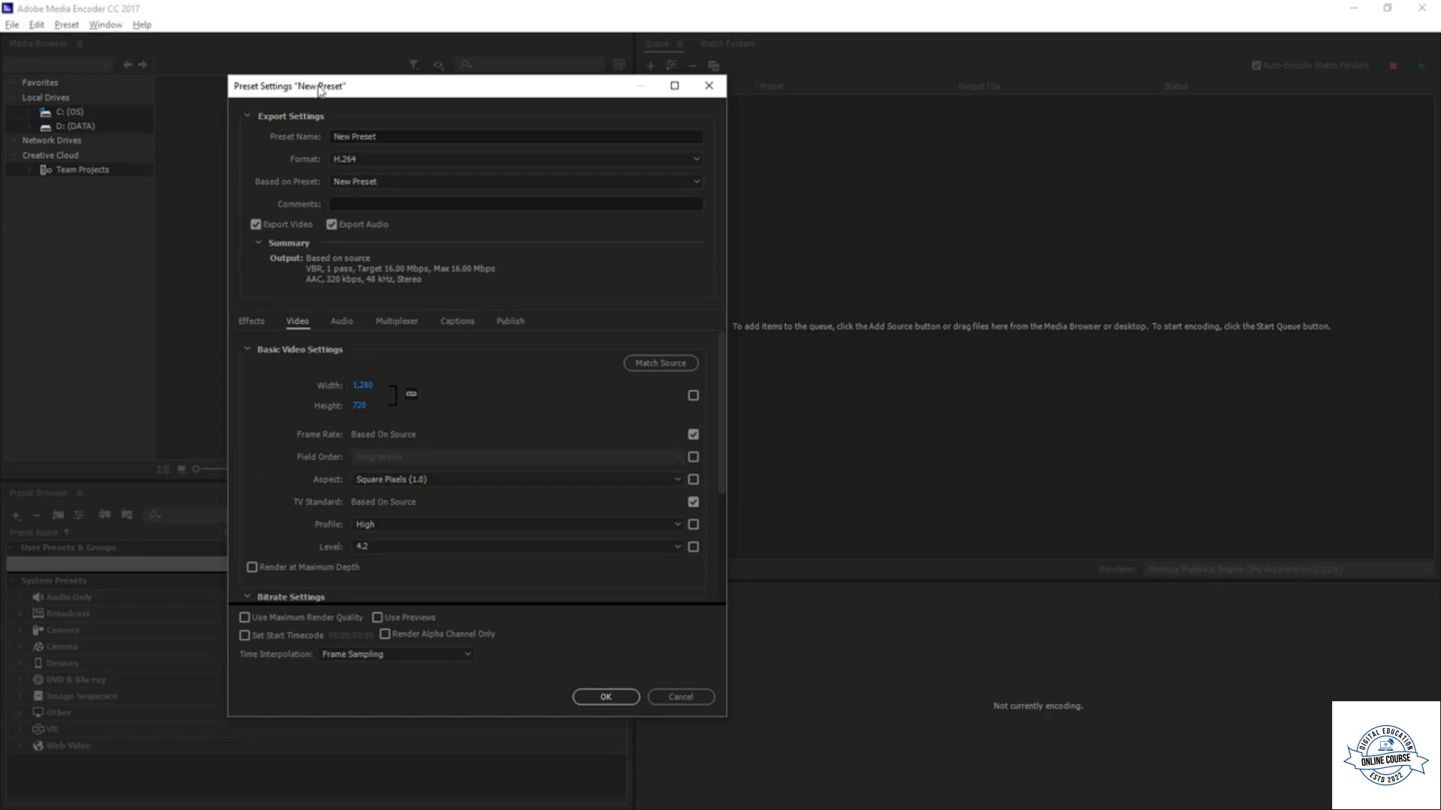
pyautogui.click(399, 137)
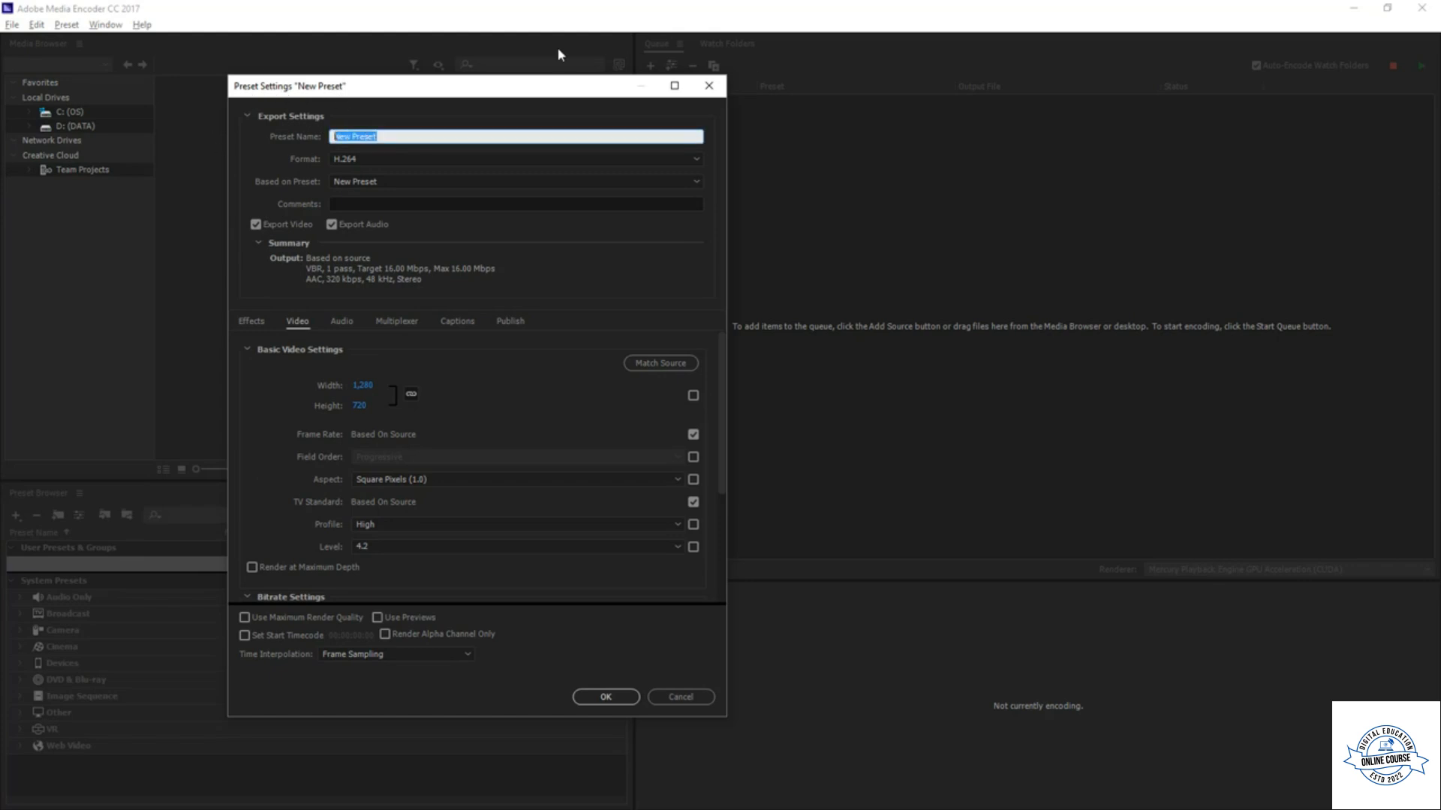
pyautogui.write('H.264')
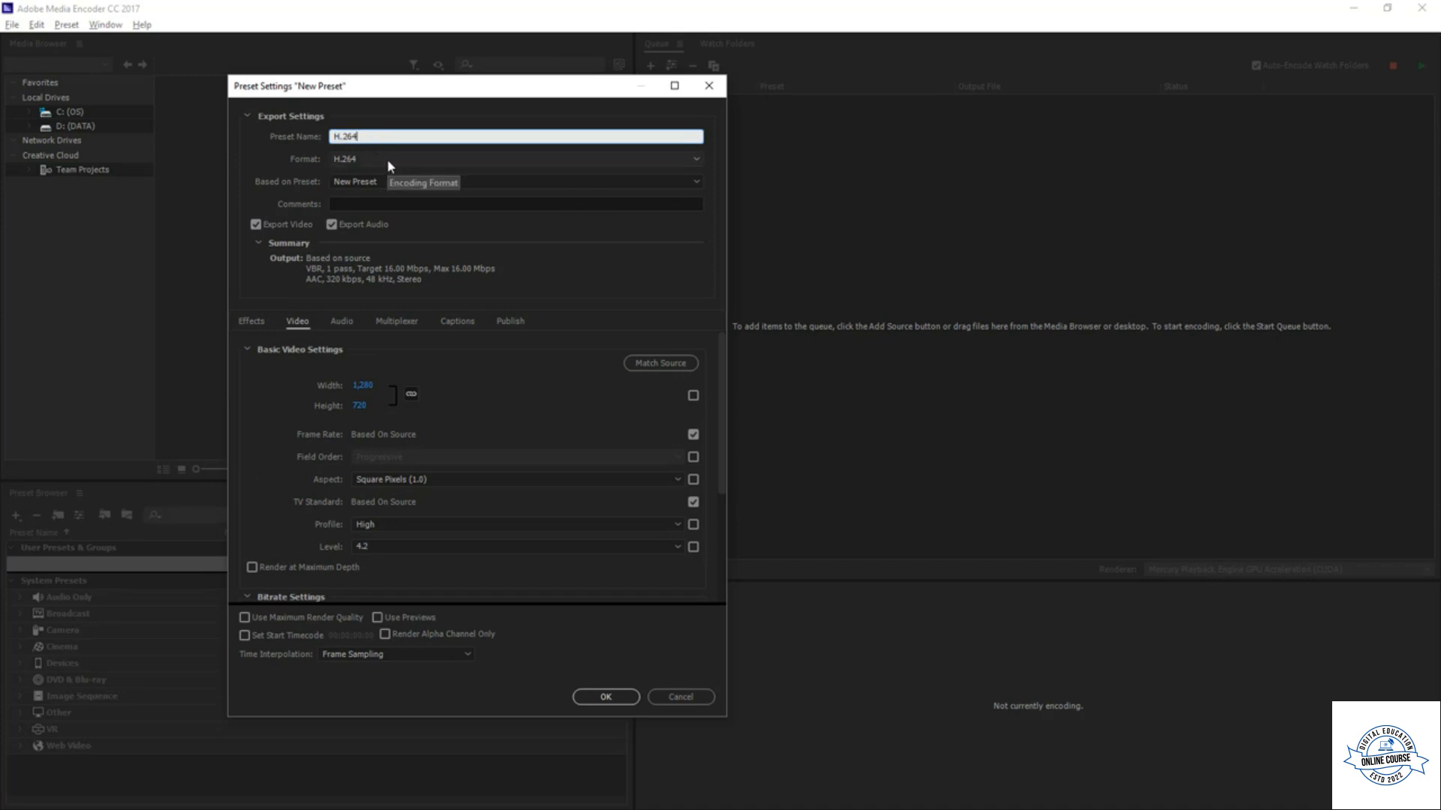
# - Base the preset on Match Source - High bitrate, extend its name to H.264 HBR, and save it
pyautogui.click(376, 180)
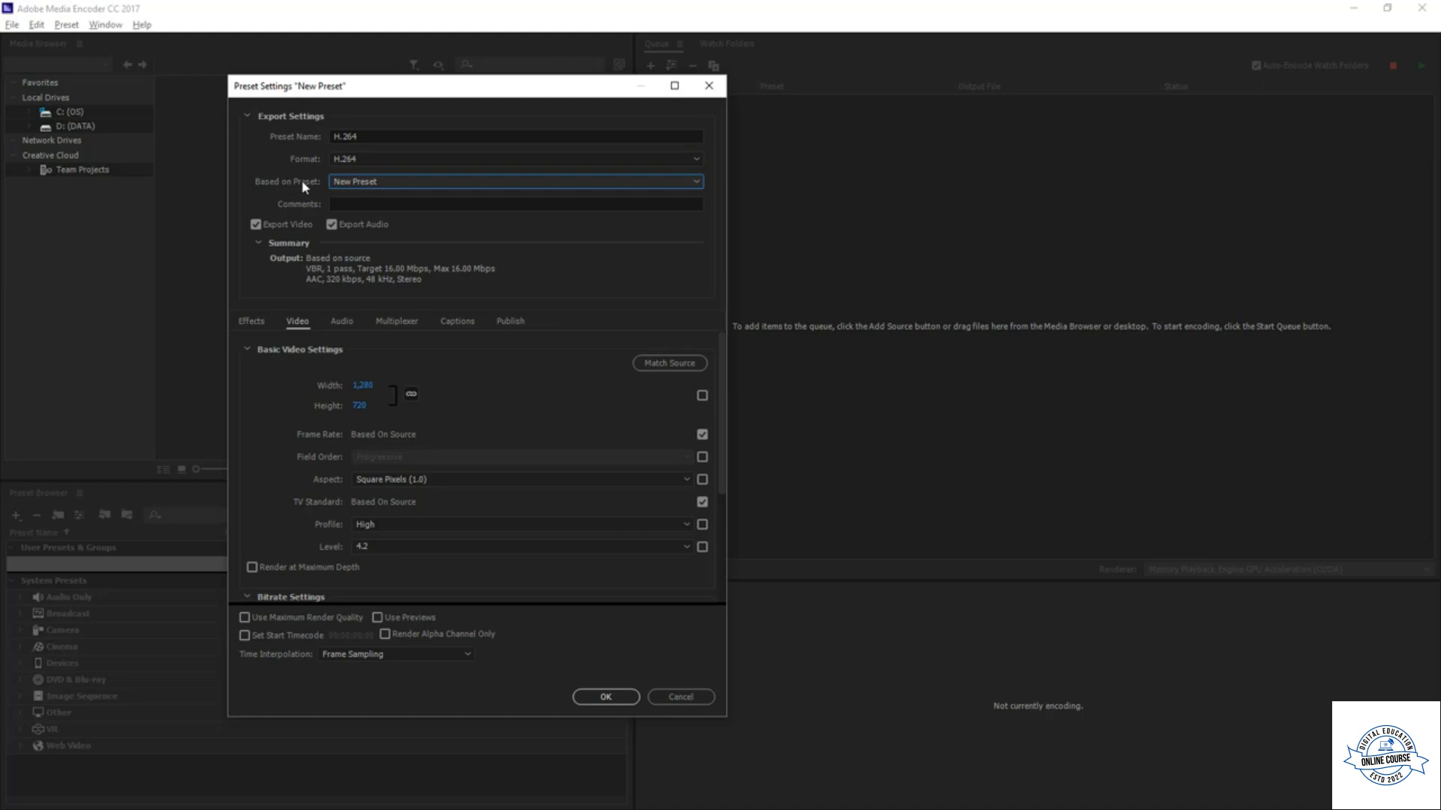
pyautogui.click(346, 181)
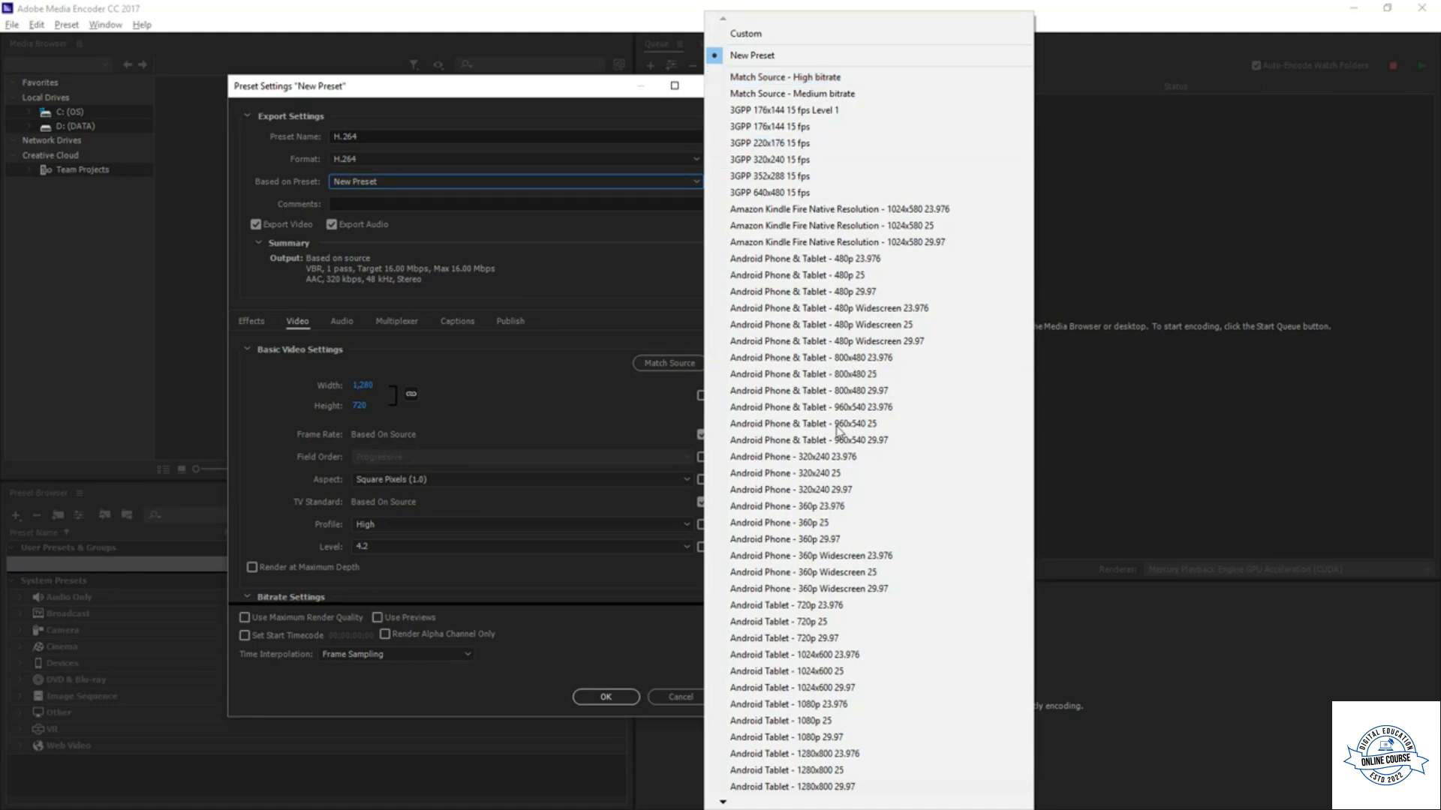
pyautogui.click(852, 84)
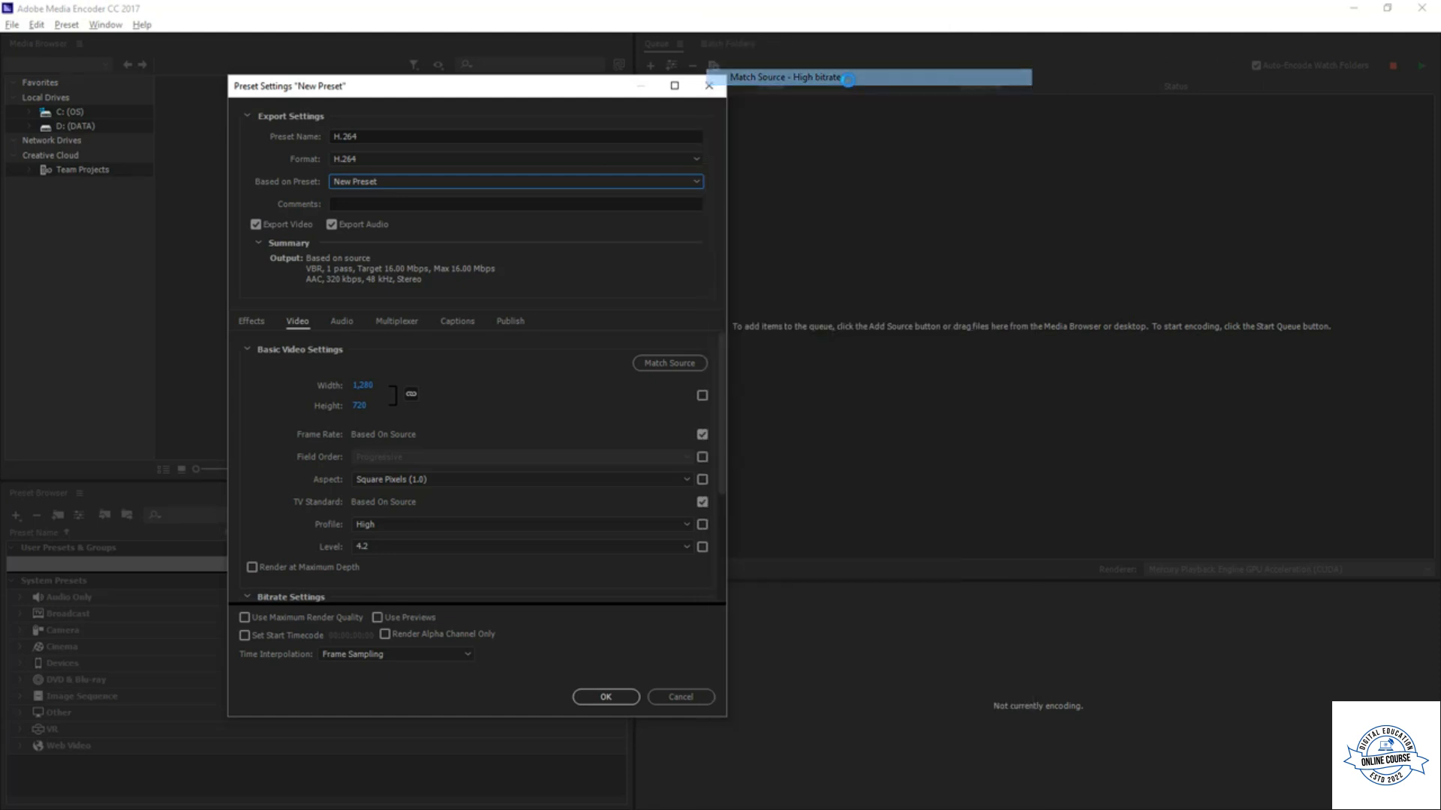
pyautogui.click(383, 135)
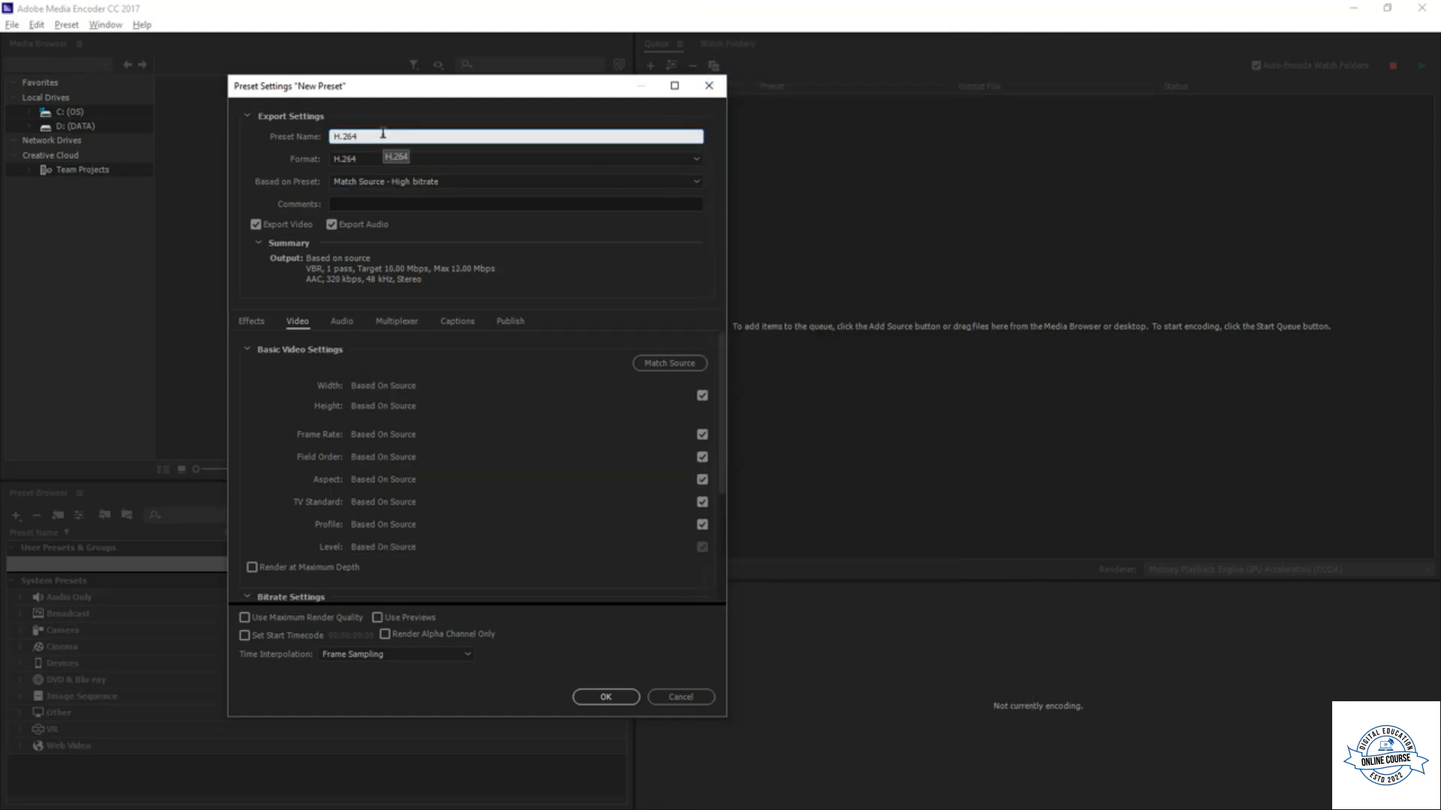
pyautogui.write('HBR')
pyautogui.click(415, 206)
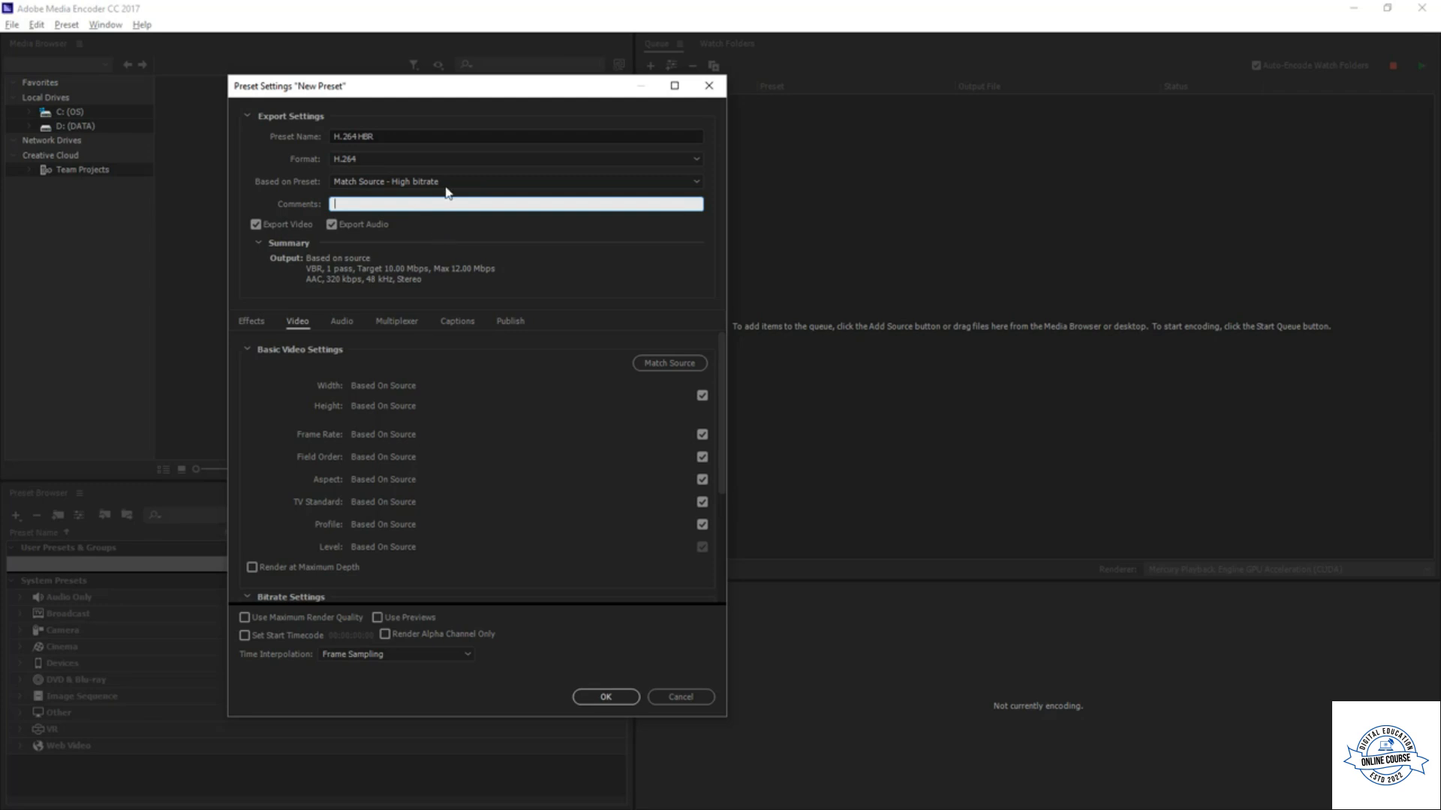
pyautogui.click(498, 410)
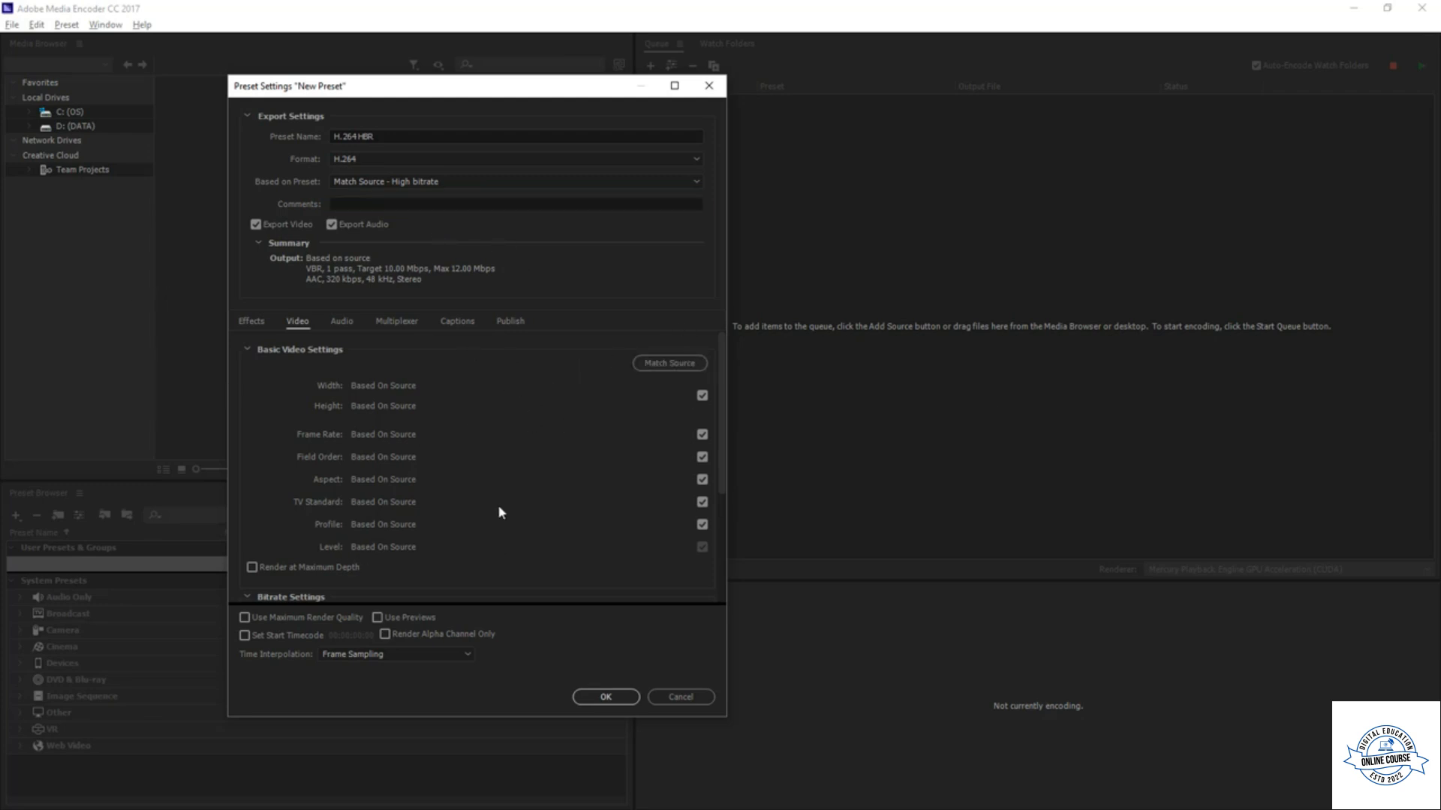
pyautogui.click(603, 695)
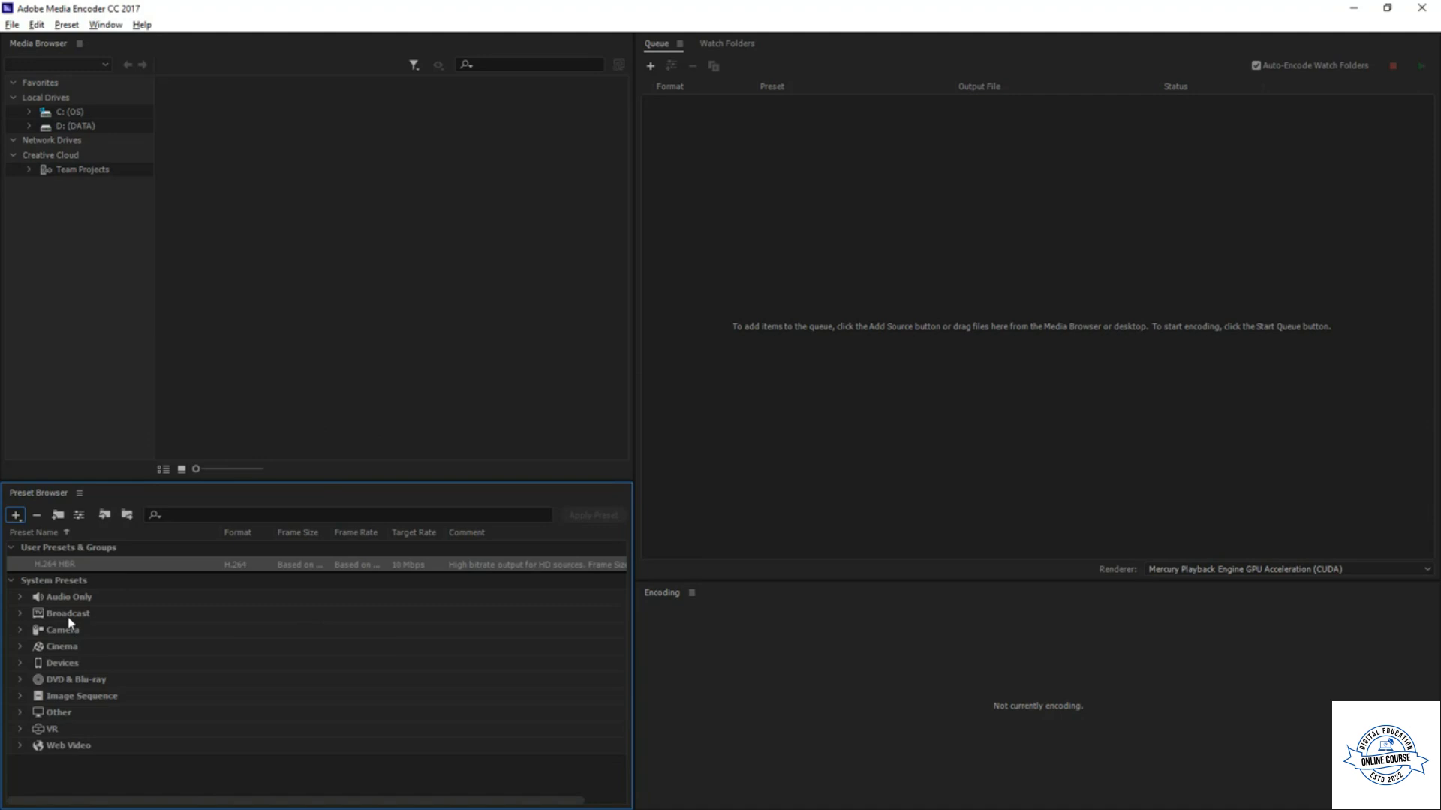
# - Reveal the H.264 HBR preset file, then switch to Premiere Pro and import H.264 HBR.epr into Render and Replace
pyautogui.rightClick(80, 569)
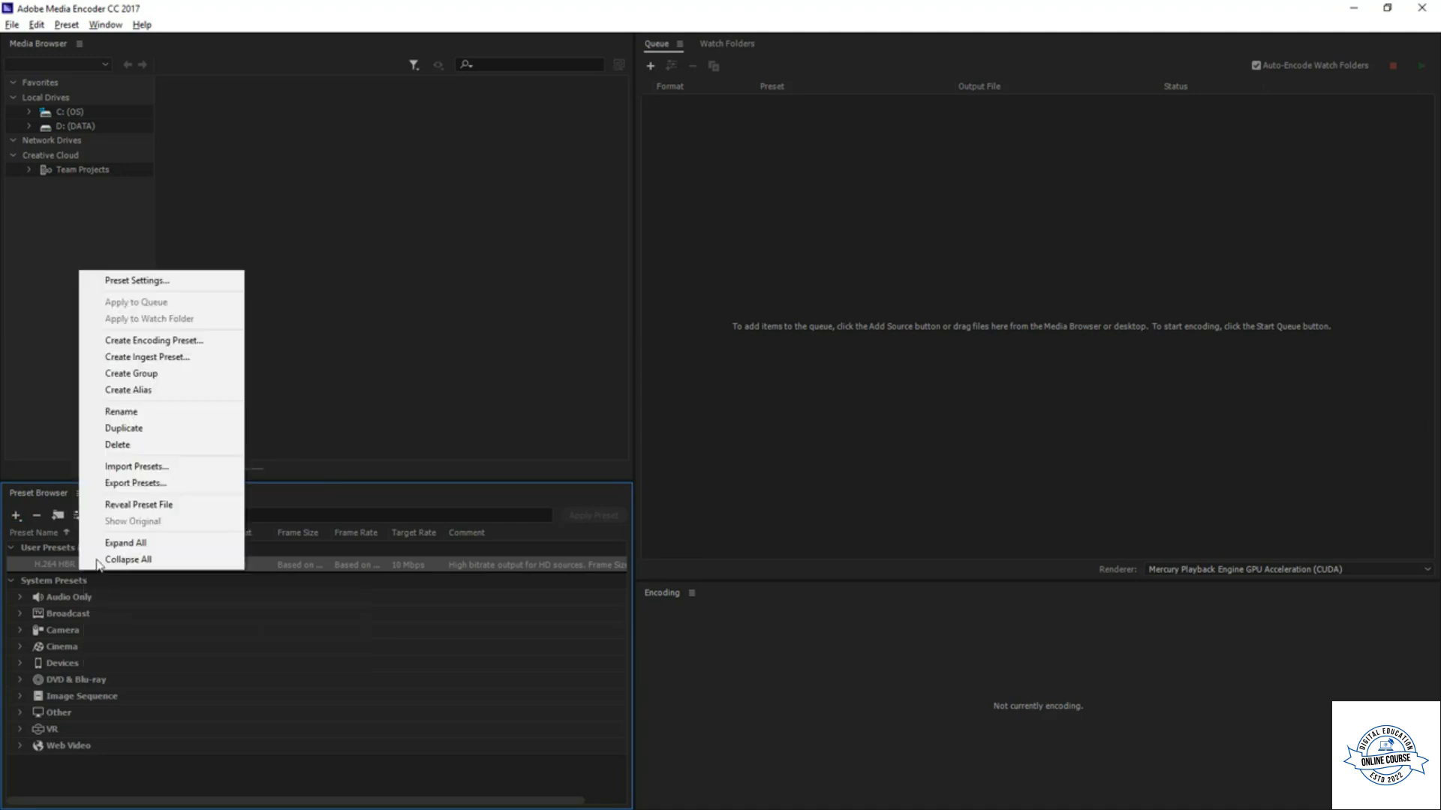
pyautogui.click(134, 505)
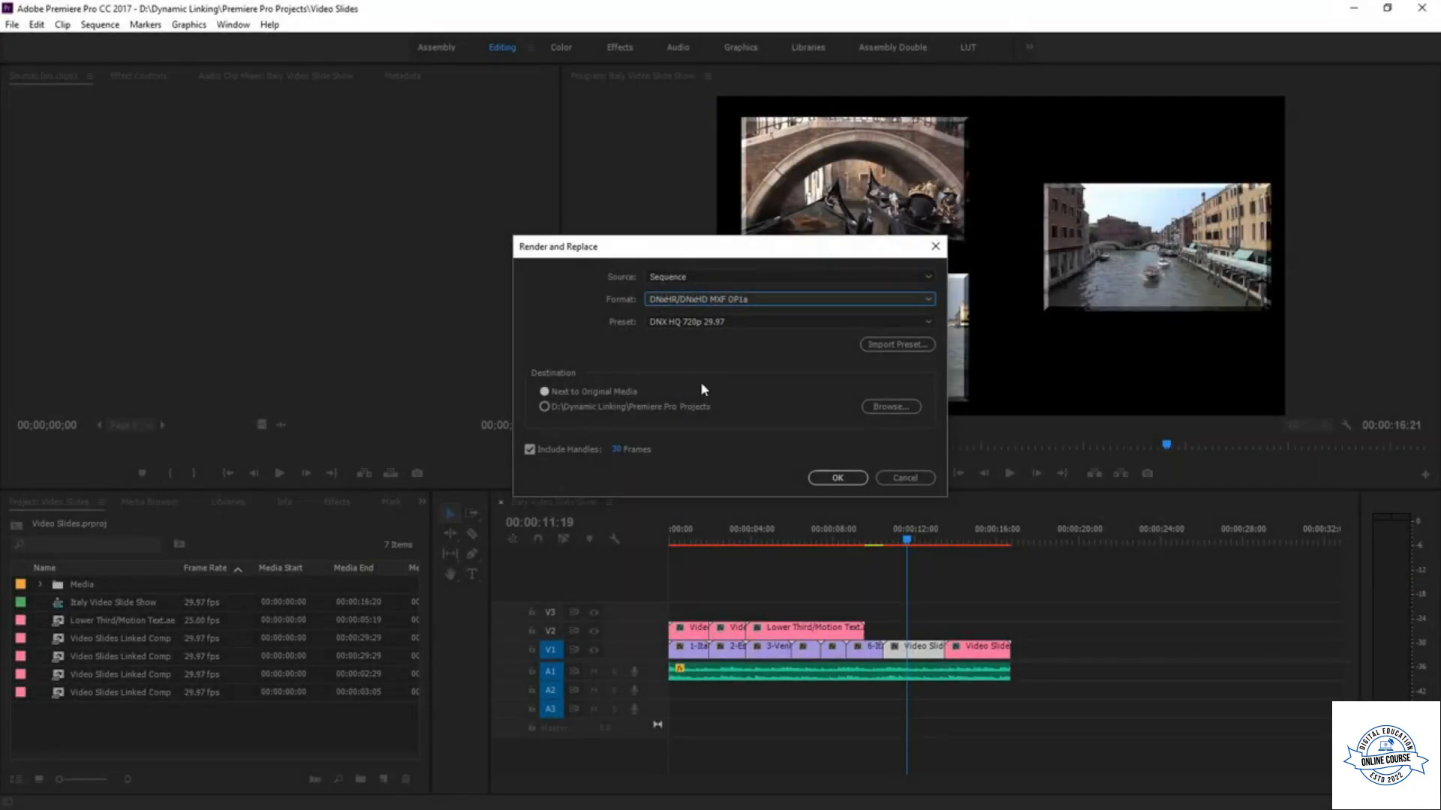
pyautogui.click(887, 347)
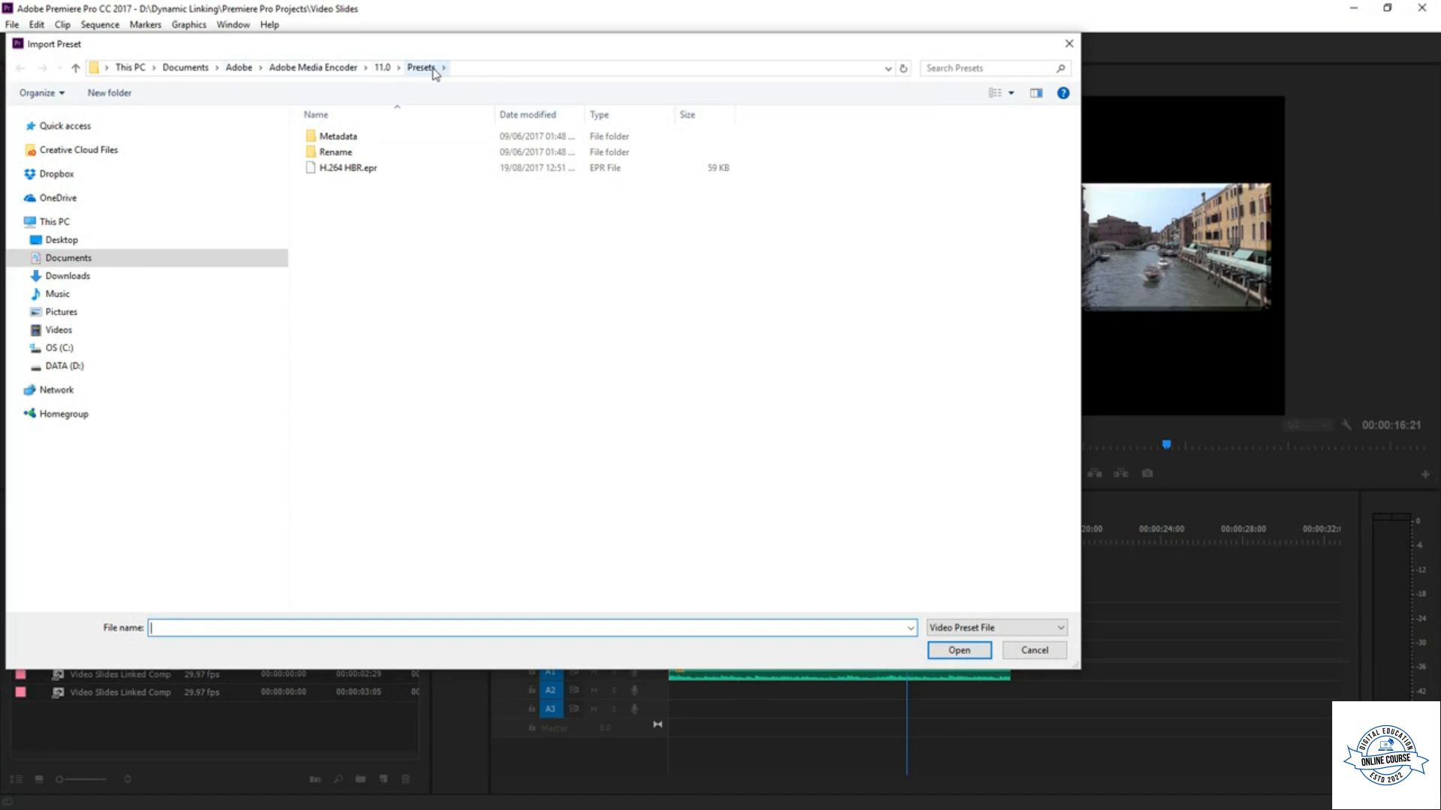
pyautogui.click(341, 169)
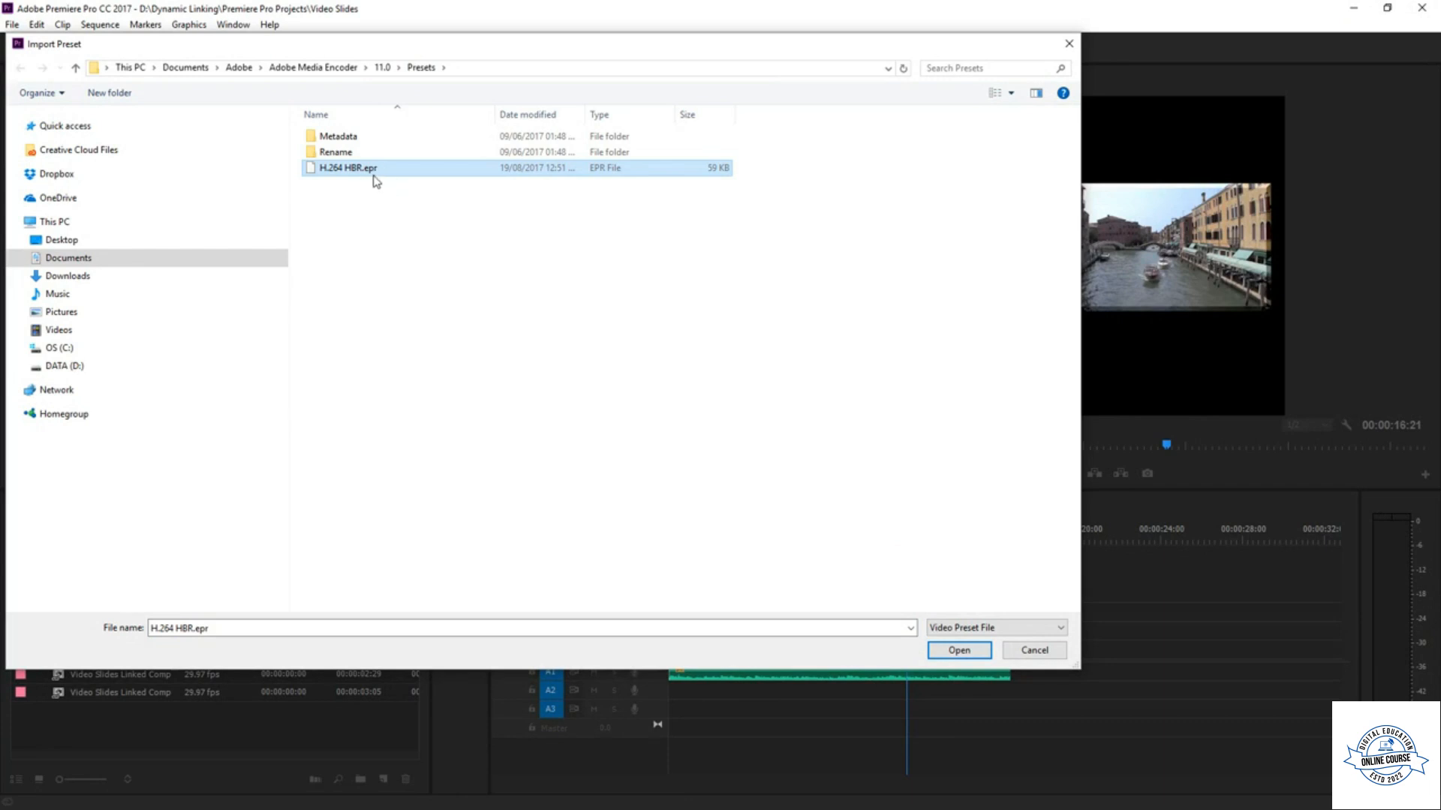
pyautogui.click(935, 651)
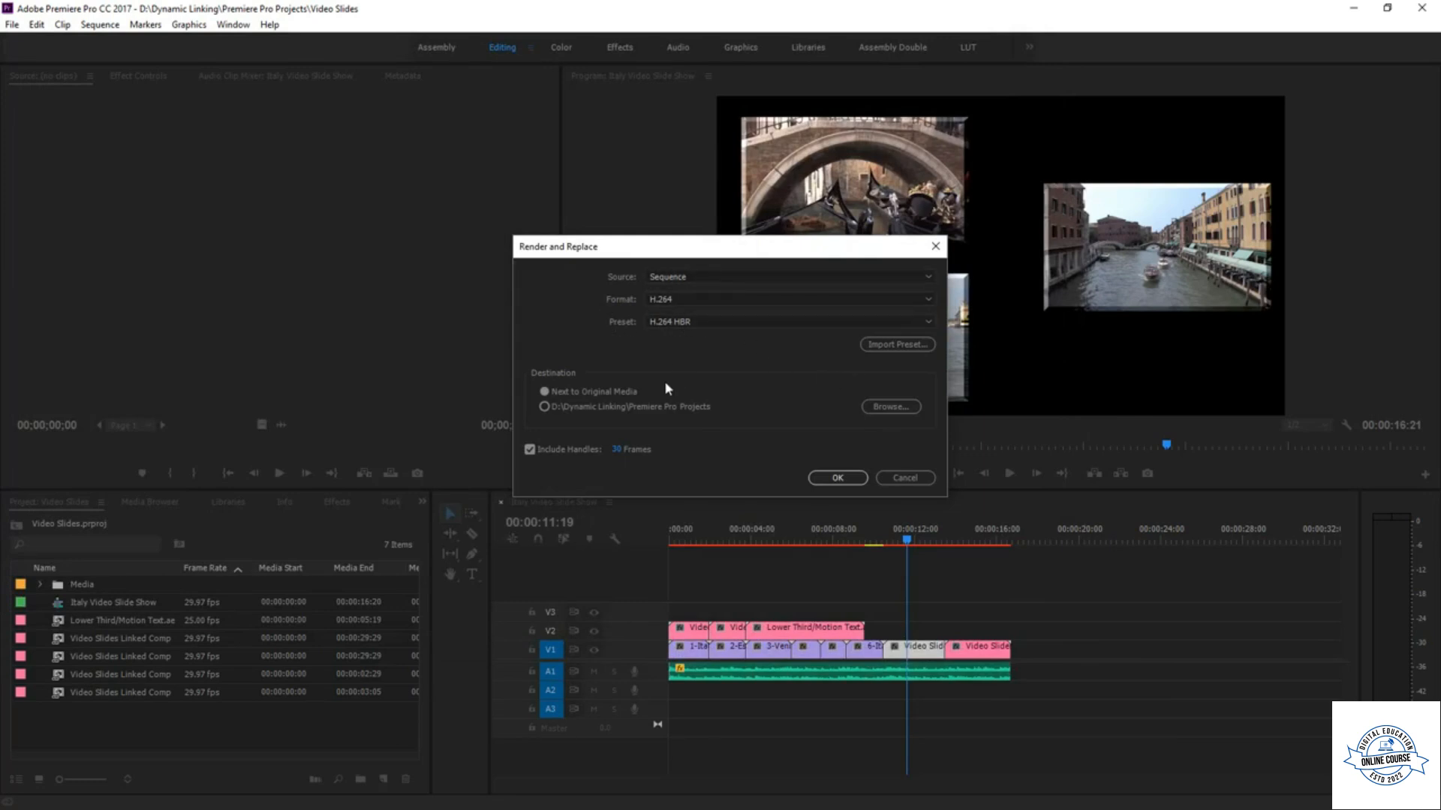
# - Set the destination folder to D:\Dynamic Linking\Renders & Proxys and render and replace the linked comp
pyautogui.click(875, 409)
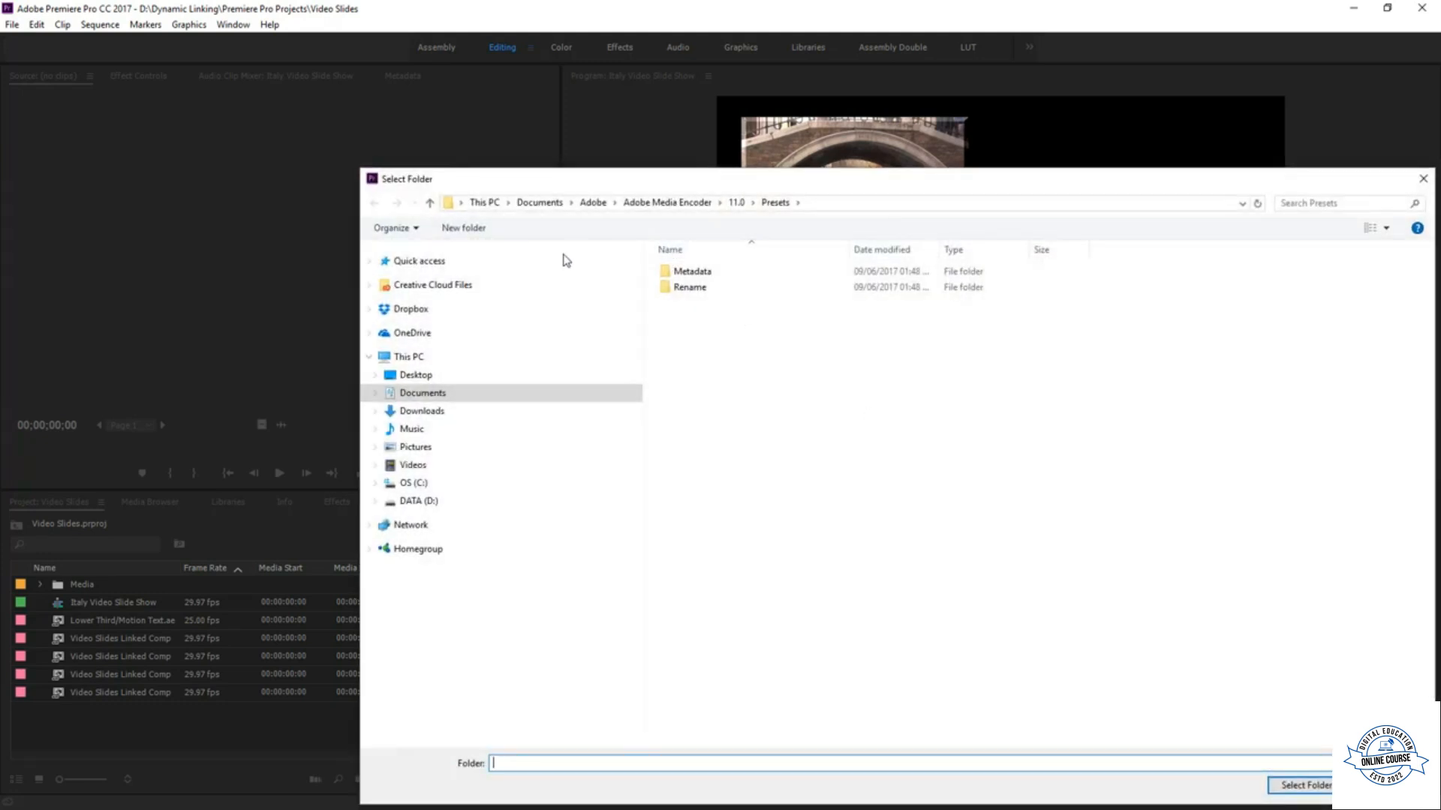
pyautogui.click(425, 507)
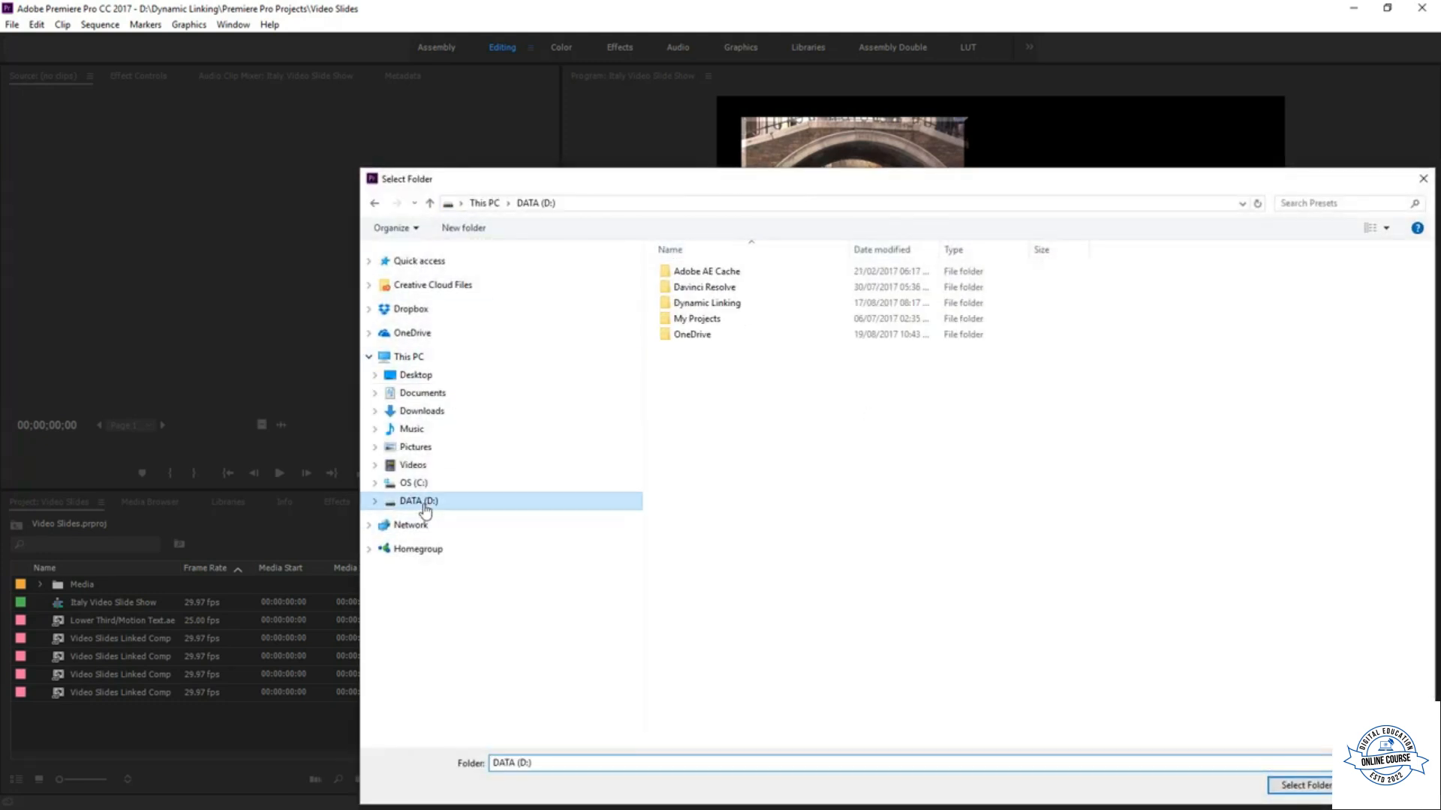
pyautogui.click(748, 304)
pyautogui.doubleClick(748, 309)
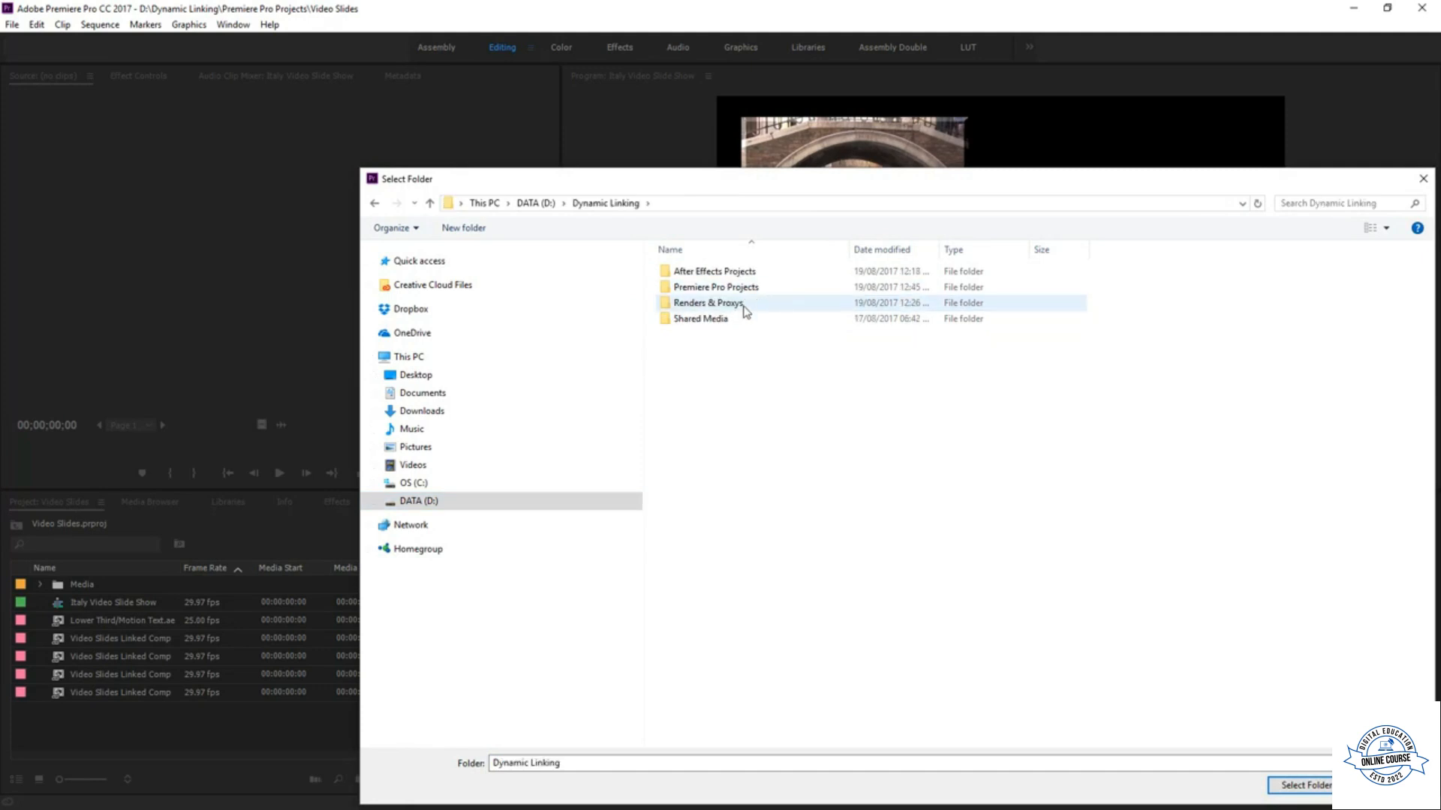
pyautogui.doubleClick(745, 306)
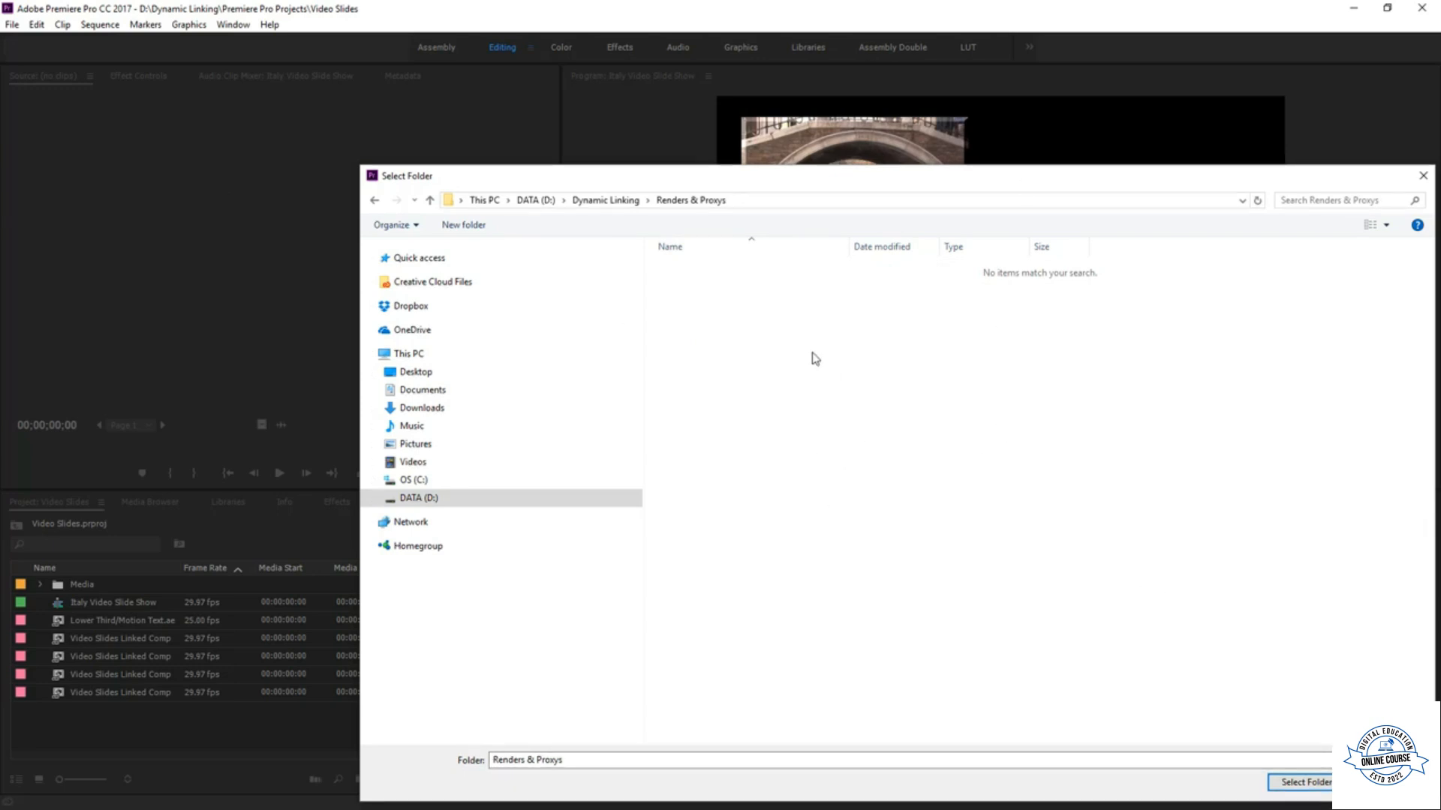
pyautogui.click(1306, 783)
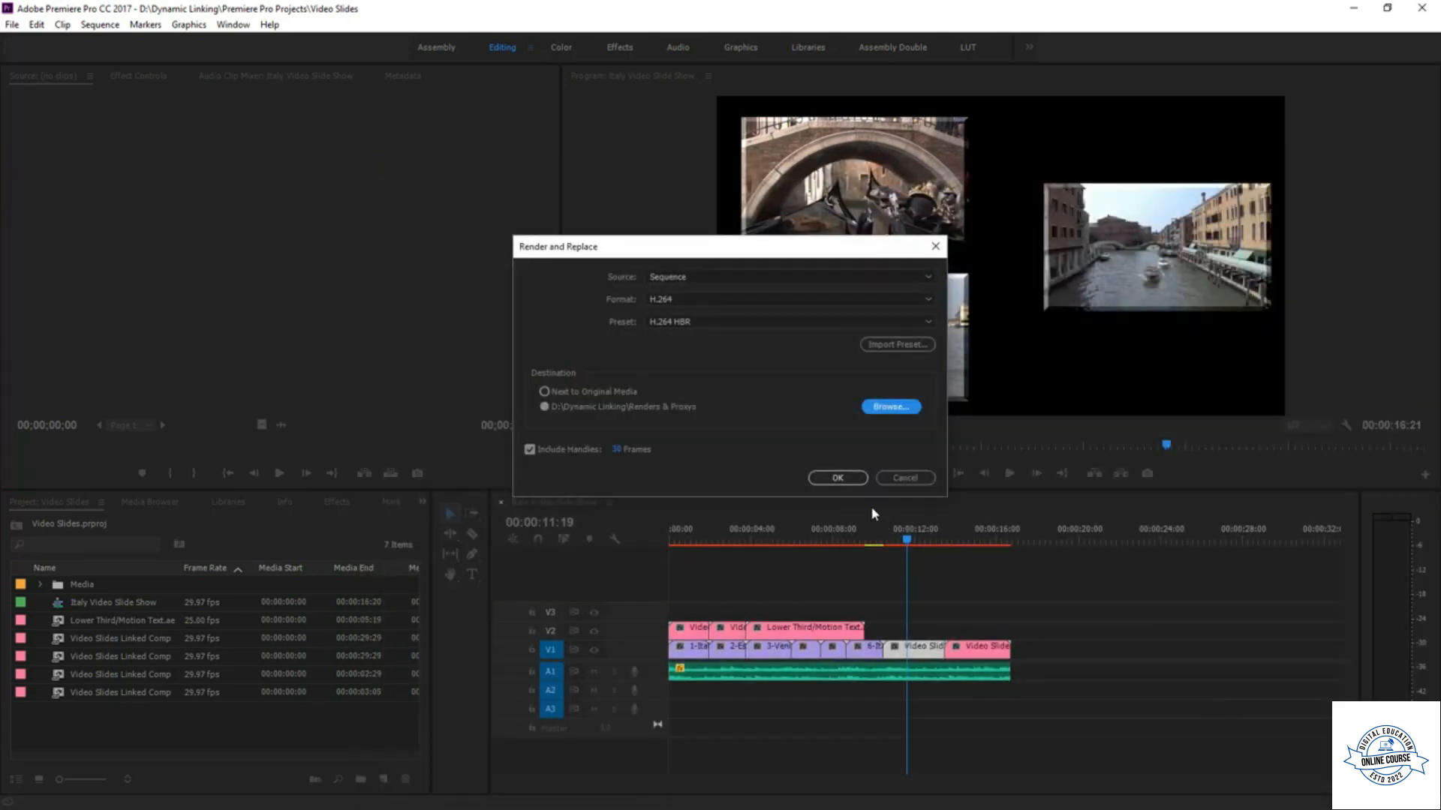
pyautogui.click(844, 483)
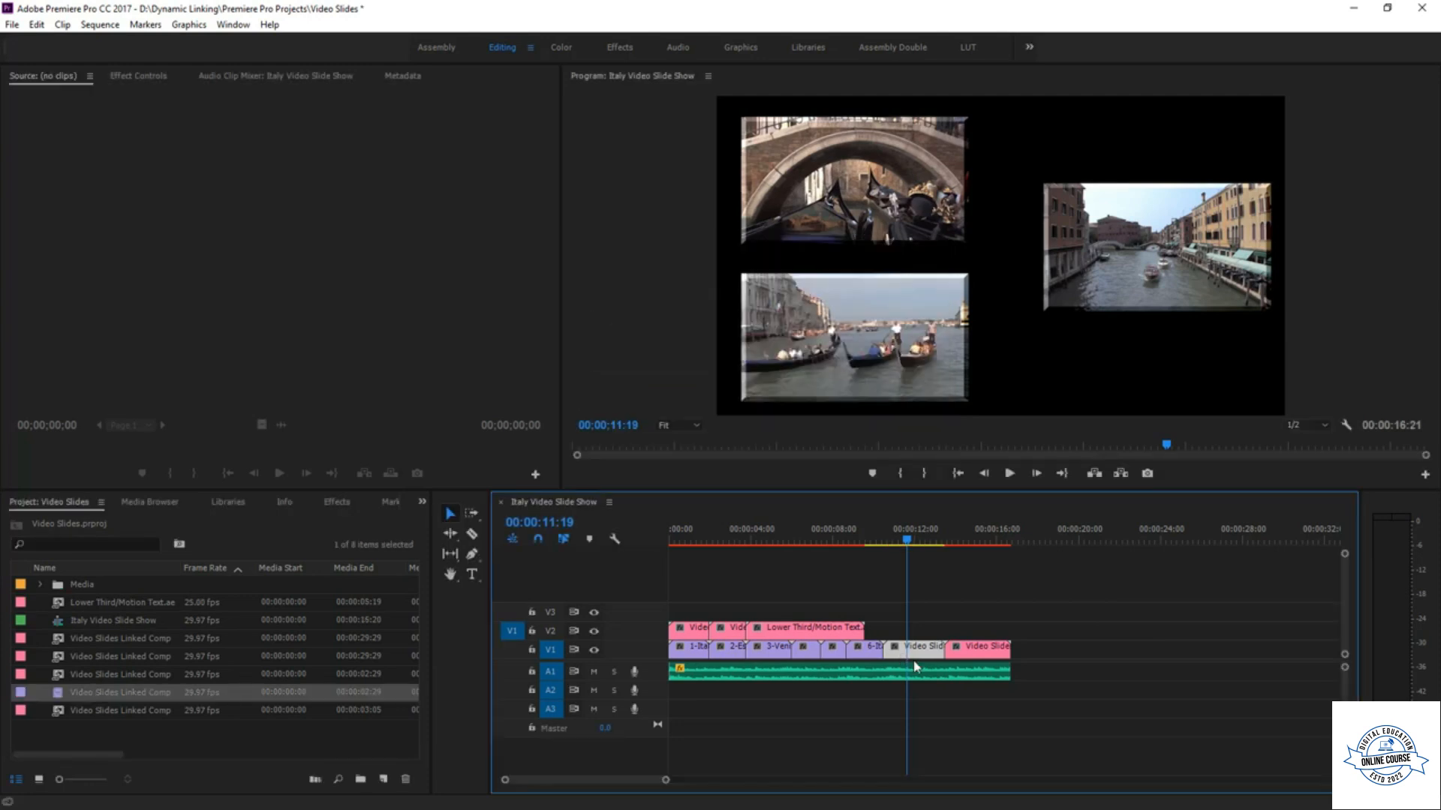
# - Widen the project's Name column to read the full file names, and play the rendered clip in the Italy Video Slide Show sequence
pyautogui.moveTo(899, 549)
pyautogui.mouseDown()
pyautogui.moveTo(859, 551)
pyautogui.moveTo(908, 556)
pyautogui.moveTo(873, 559)
pyautogui.mouseUp()
pyautogui.press('space')
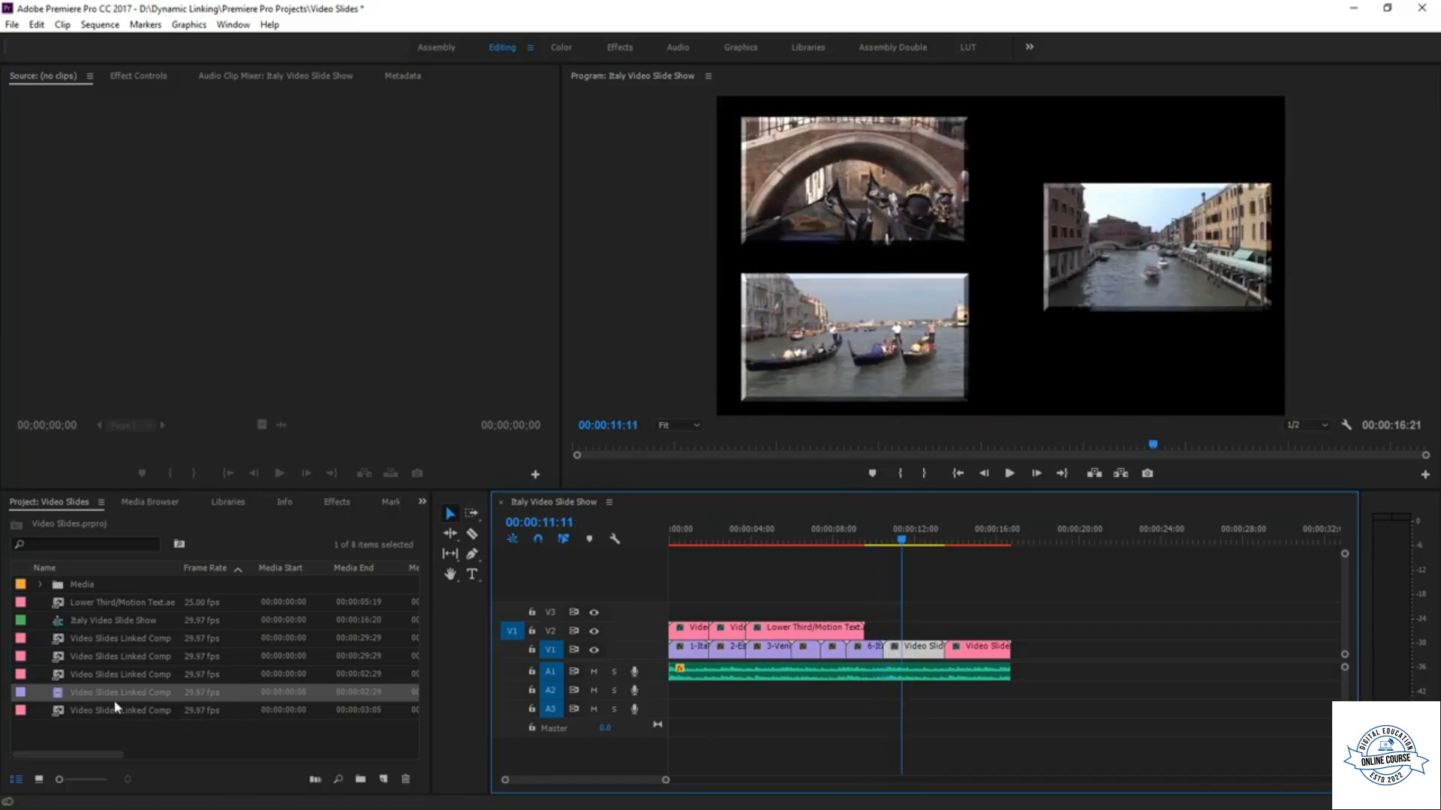
pyautogui.moveTo(188, 576); pyautogui.dragTo(352, 583)
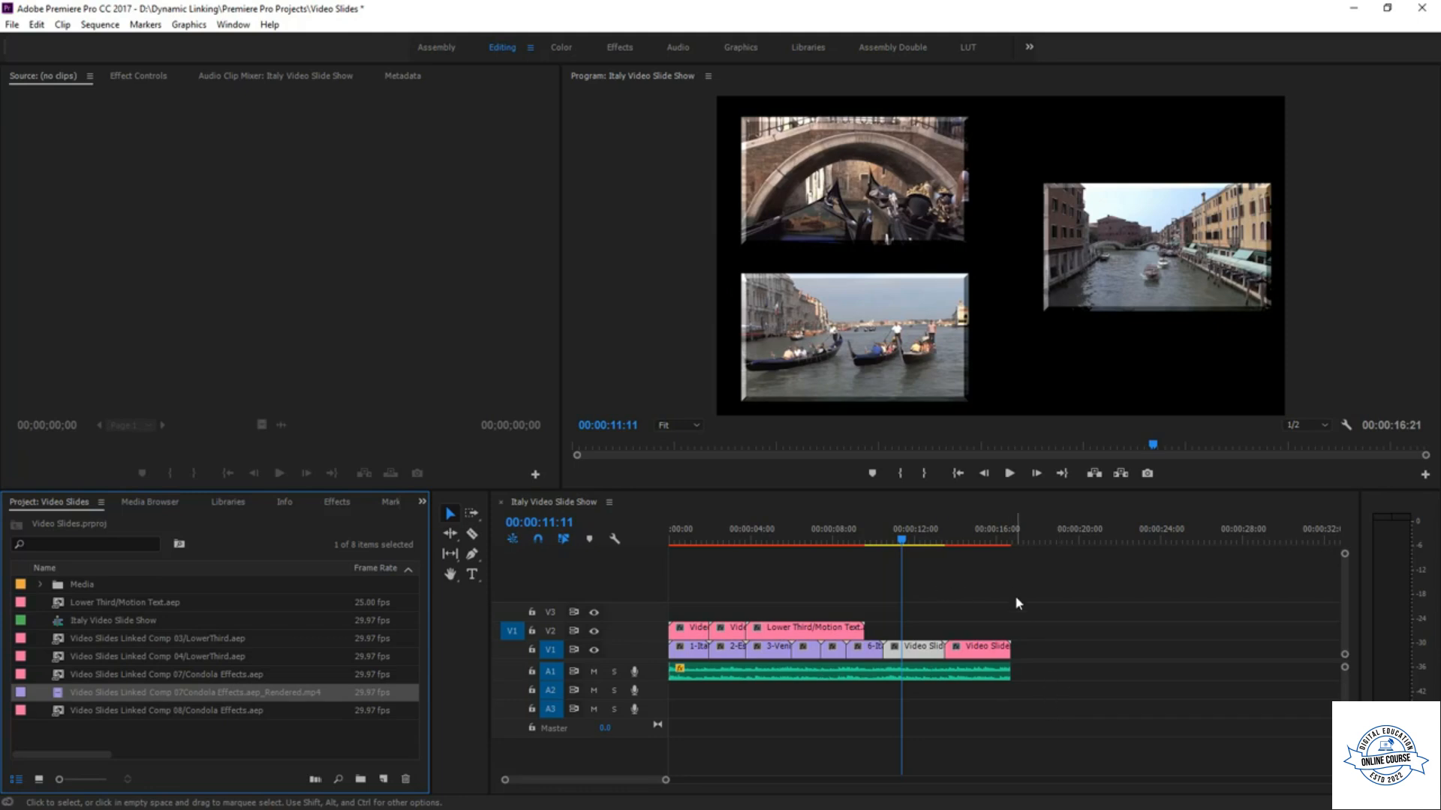
pyautogui.moveTo(897, 540); pyautogui.dragTo(881, 542)
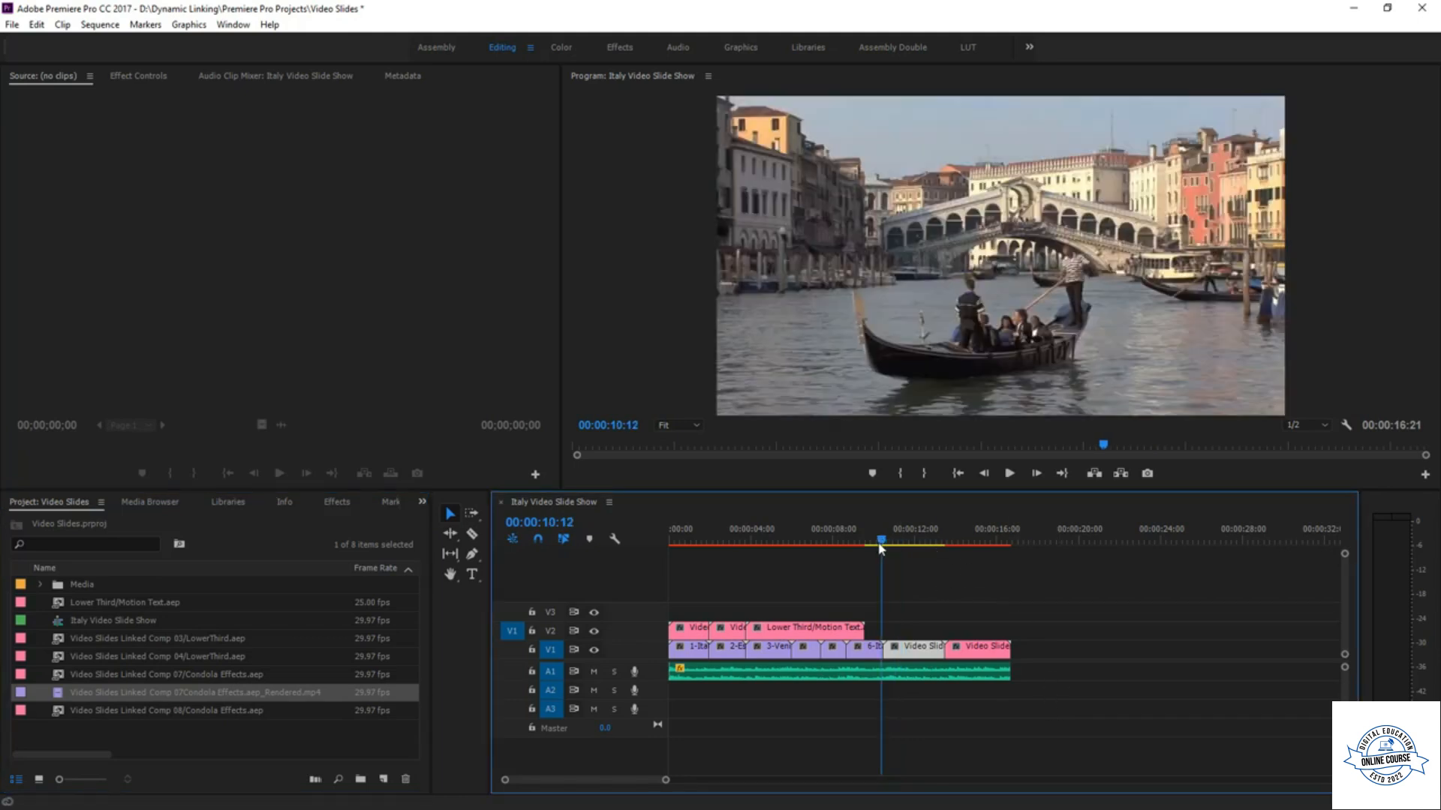
pyautogui.press('space')
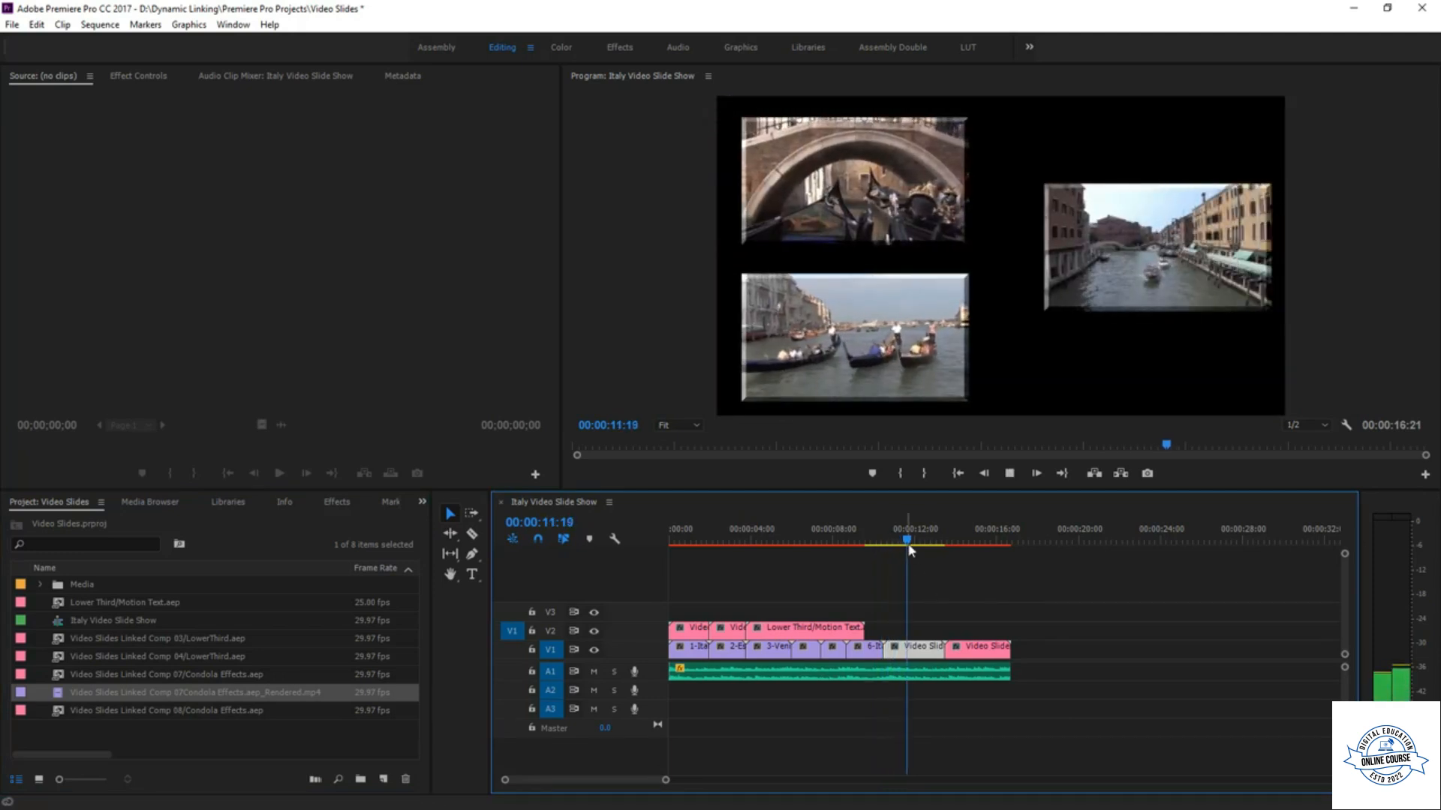
pyautogui.moveTo(907, 540)
pyautogui.mouseDown()
pyautogui.moveTo(878, 542)
pyautogui.moveTo(901, 540)
pyautogui.mouseUp()
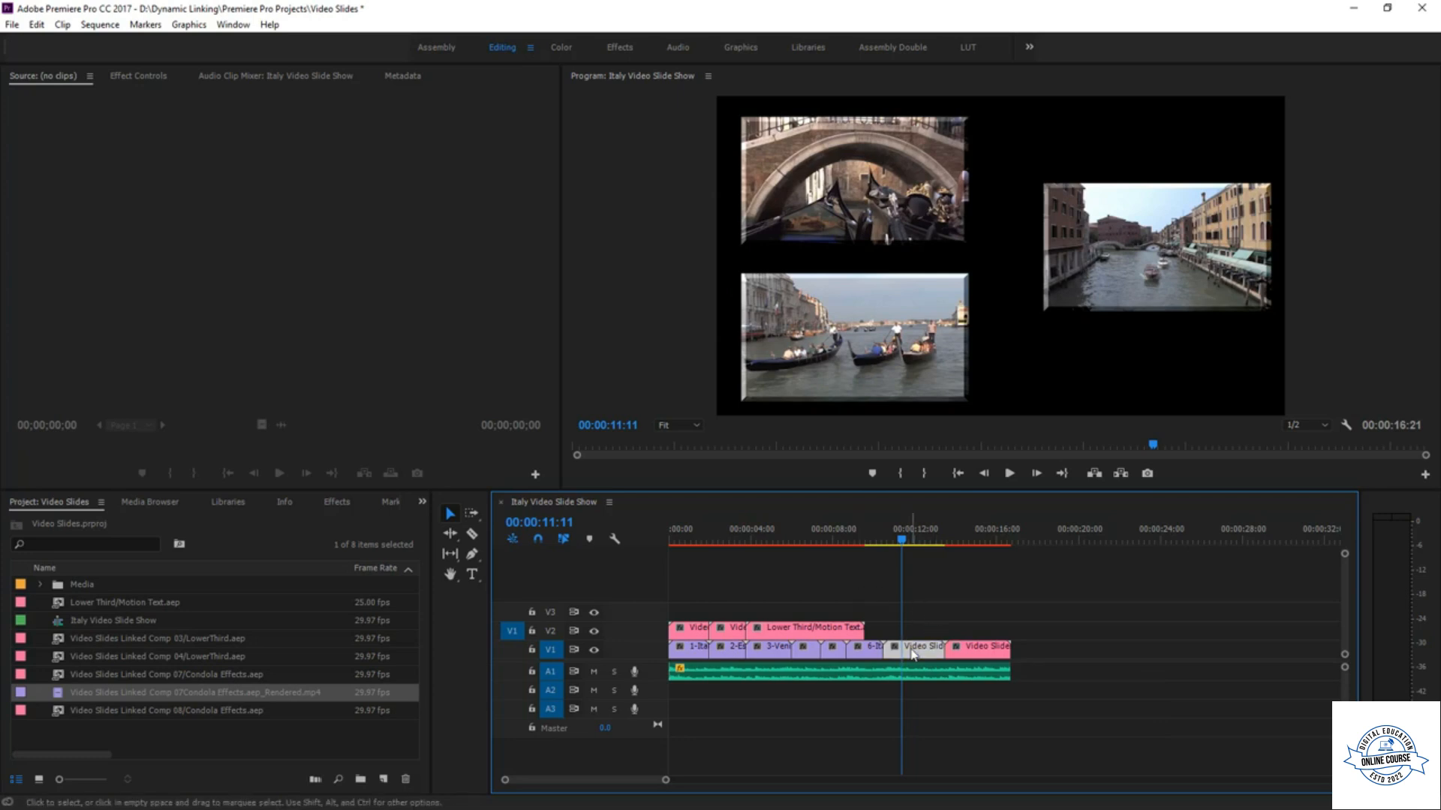
# - Restore the rendered V1 clip to its unrendered linked comp and reveal that comp in the project
pyautogui.rightClick(913, 654)
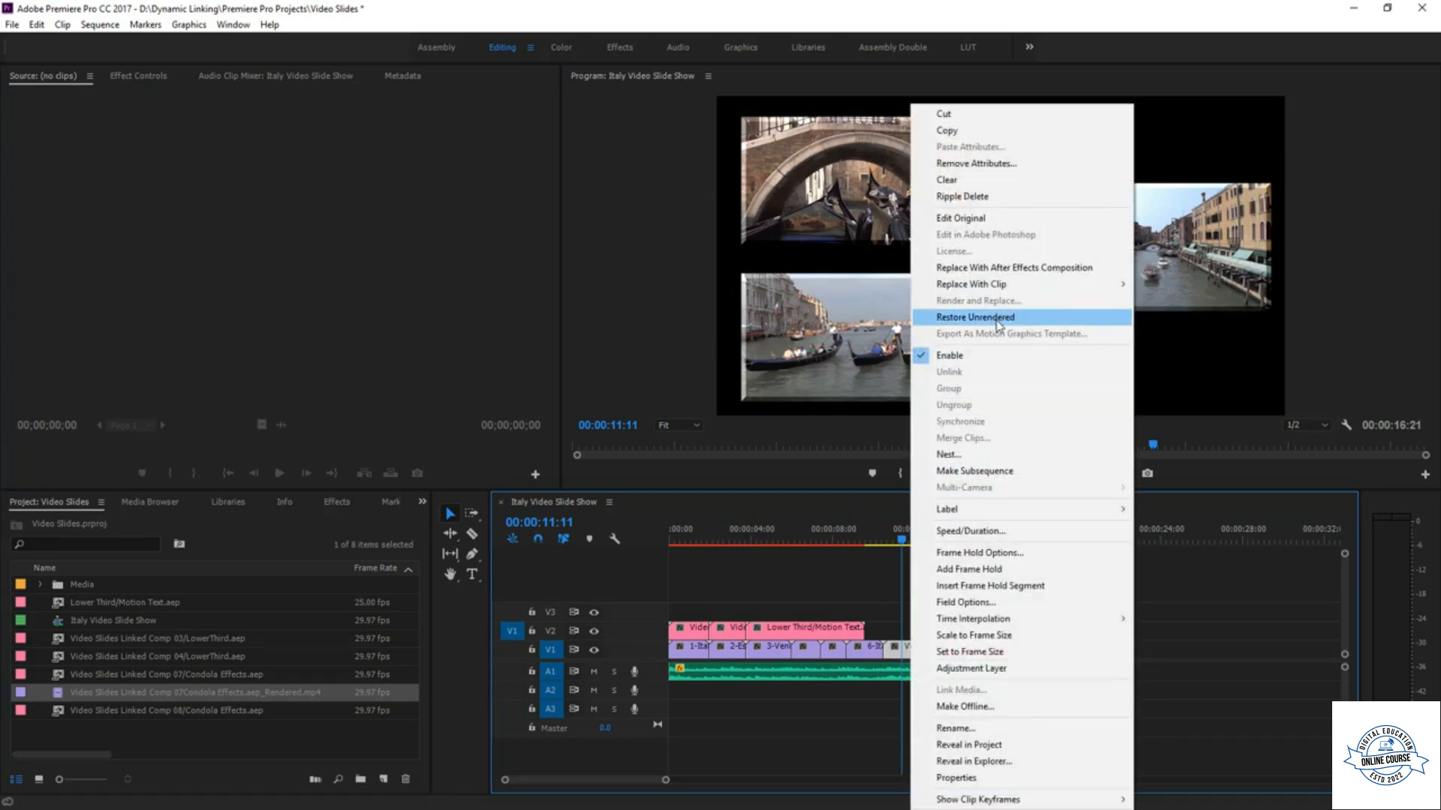
pyautogui.click(998, 317)
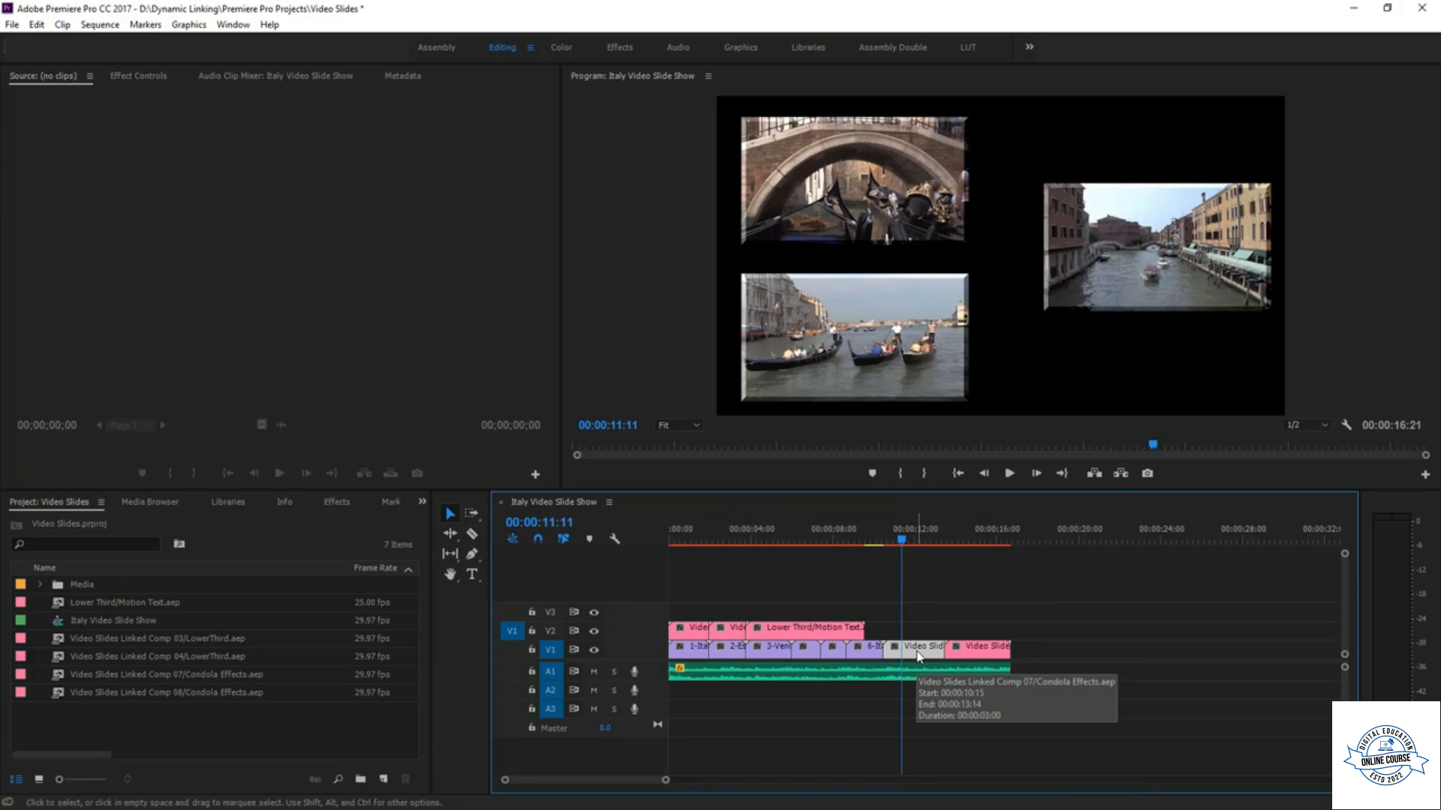
pyautogui.rightClick(919, 657)
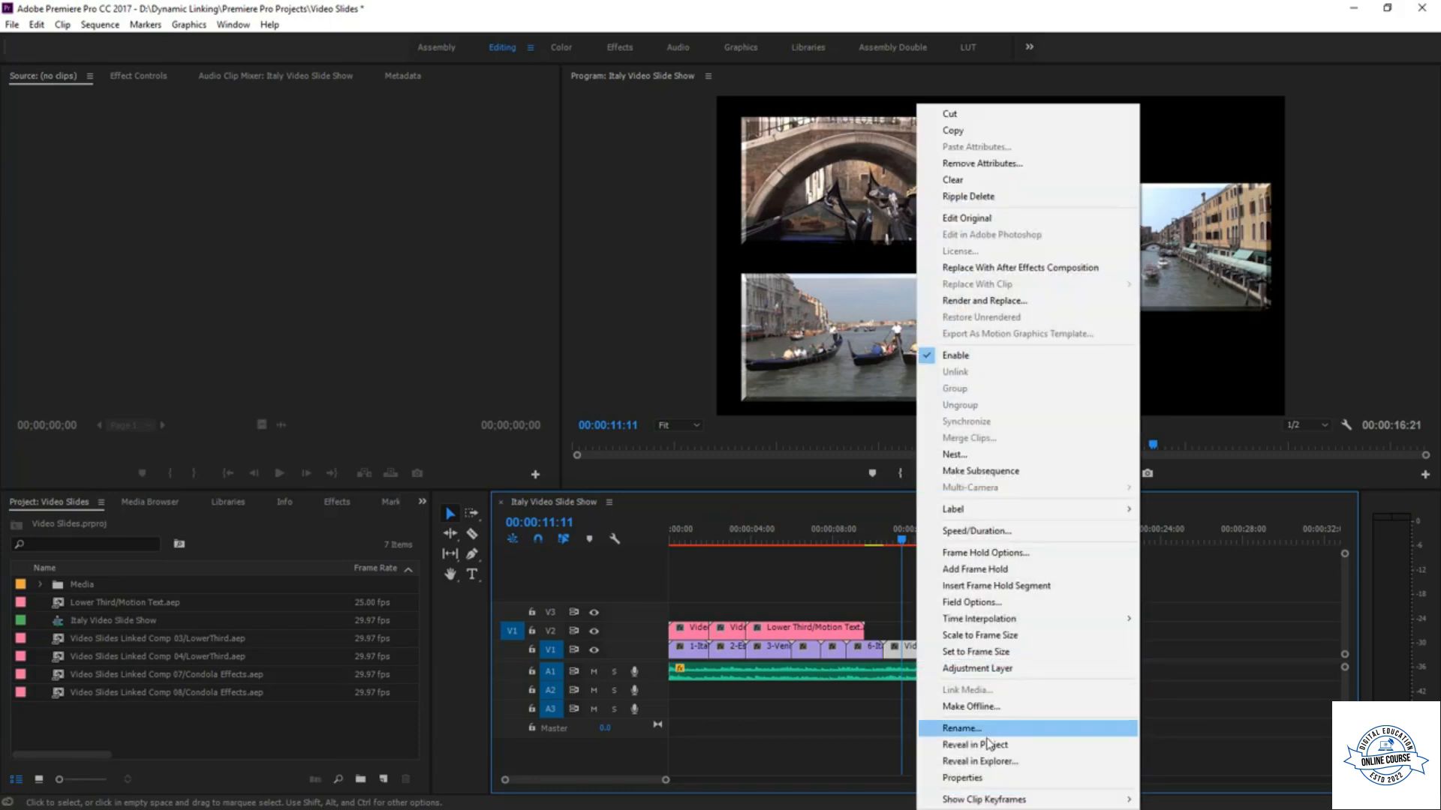
pyautogui.click(974, 744)
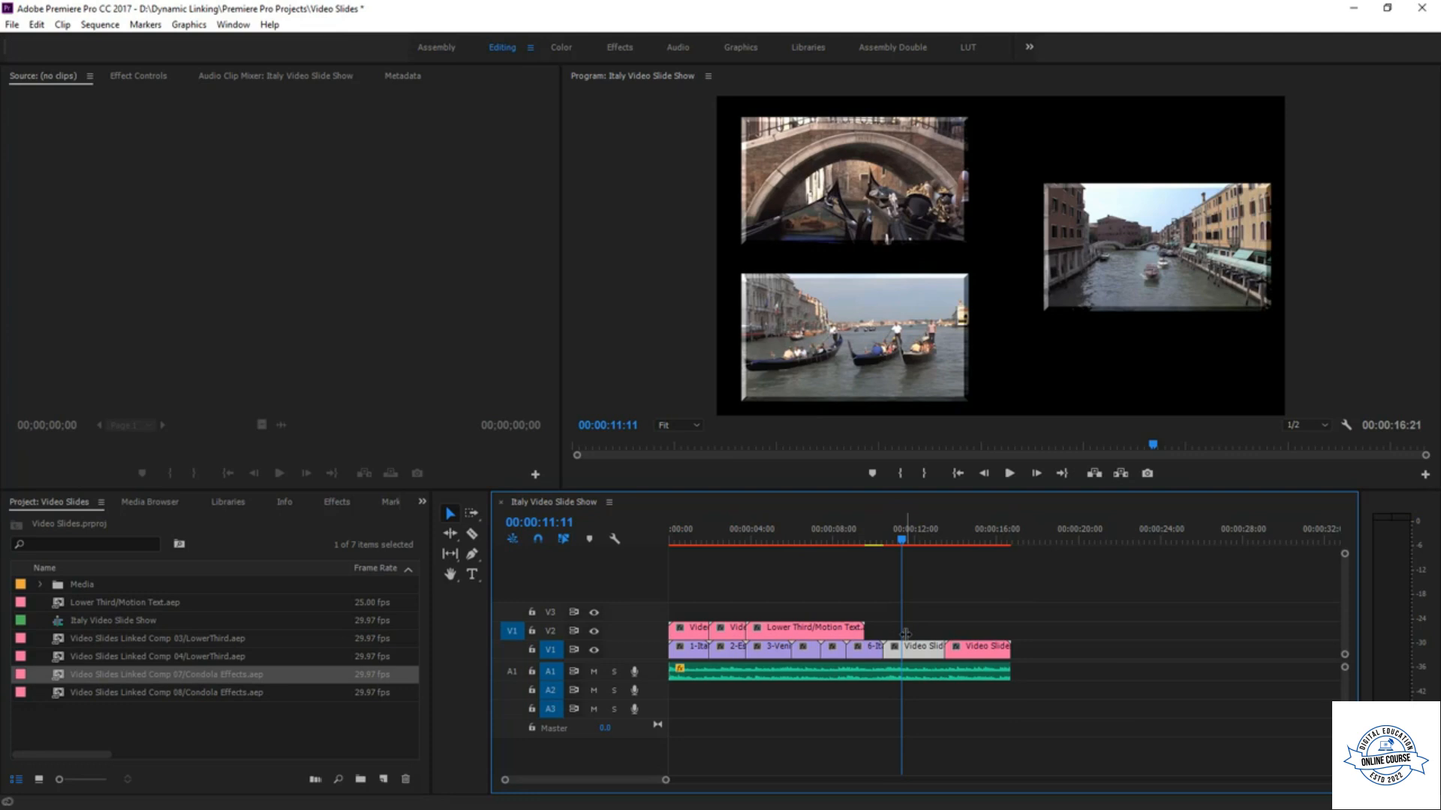
pyautogui.rightClick(926, 660)
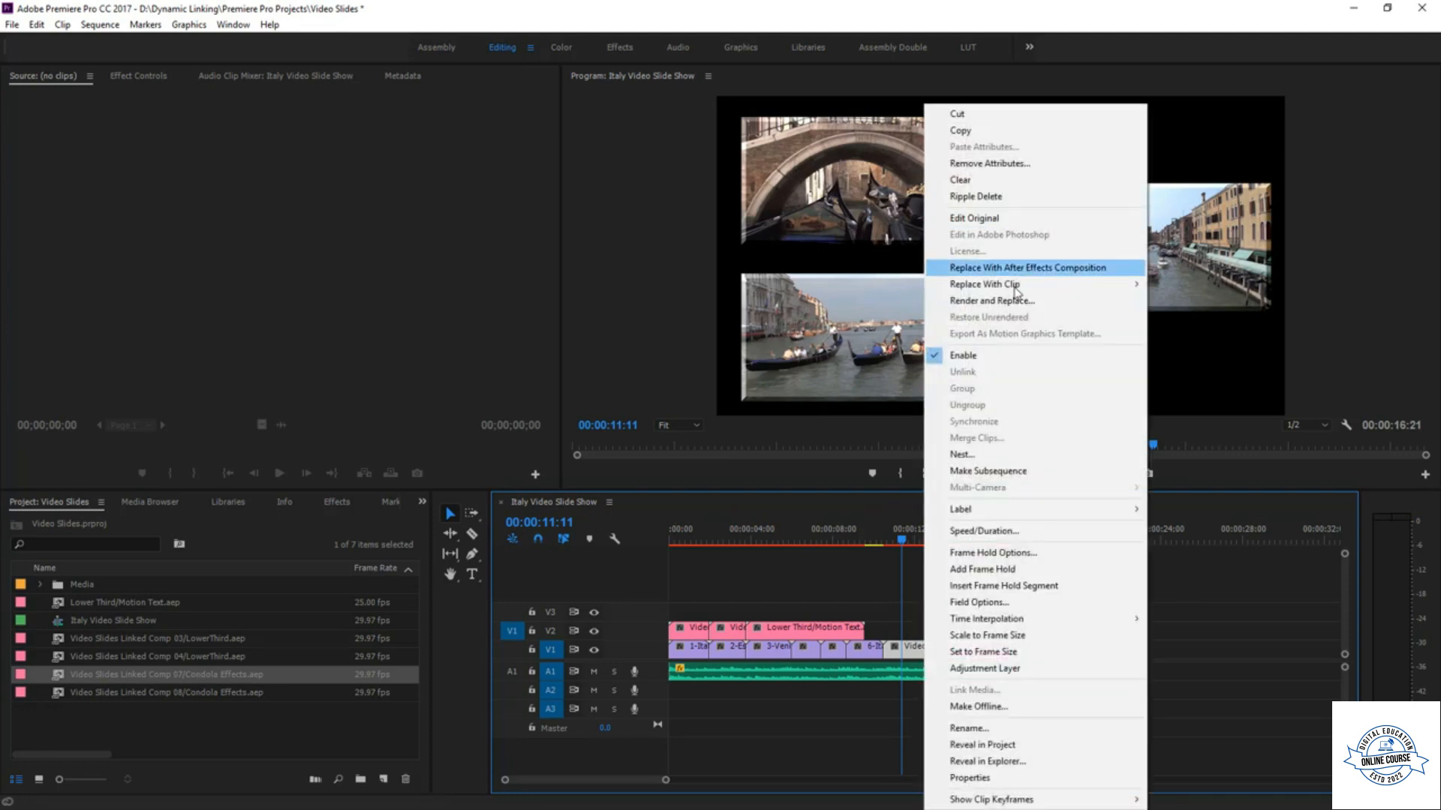
pyautogui.click(1250, 597)
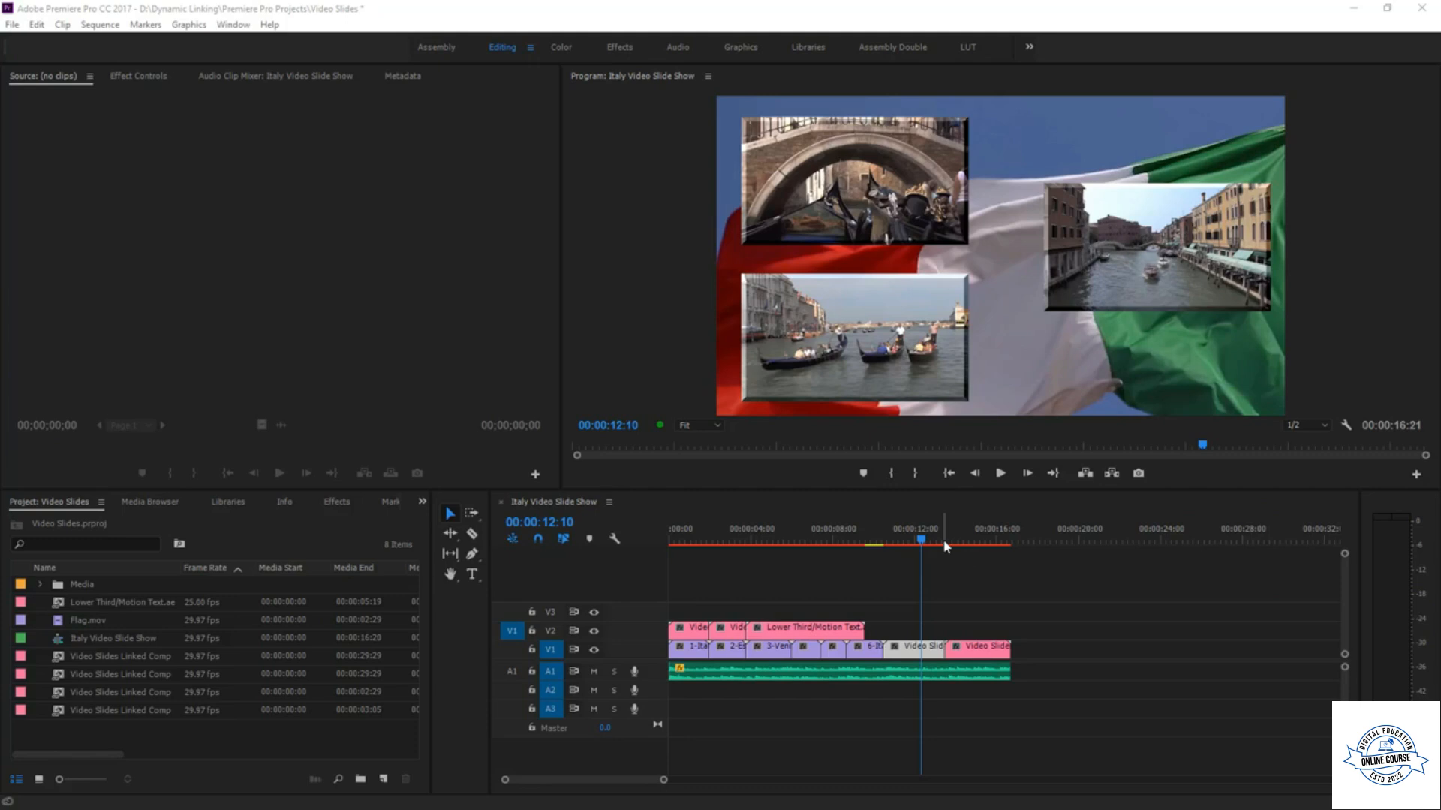
pyautogui.rightClick(930, 650)
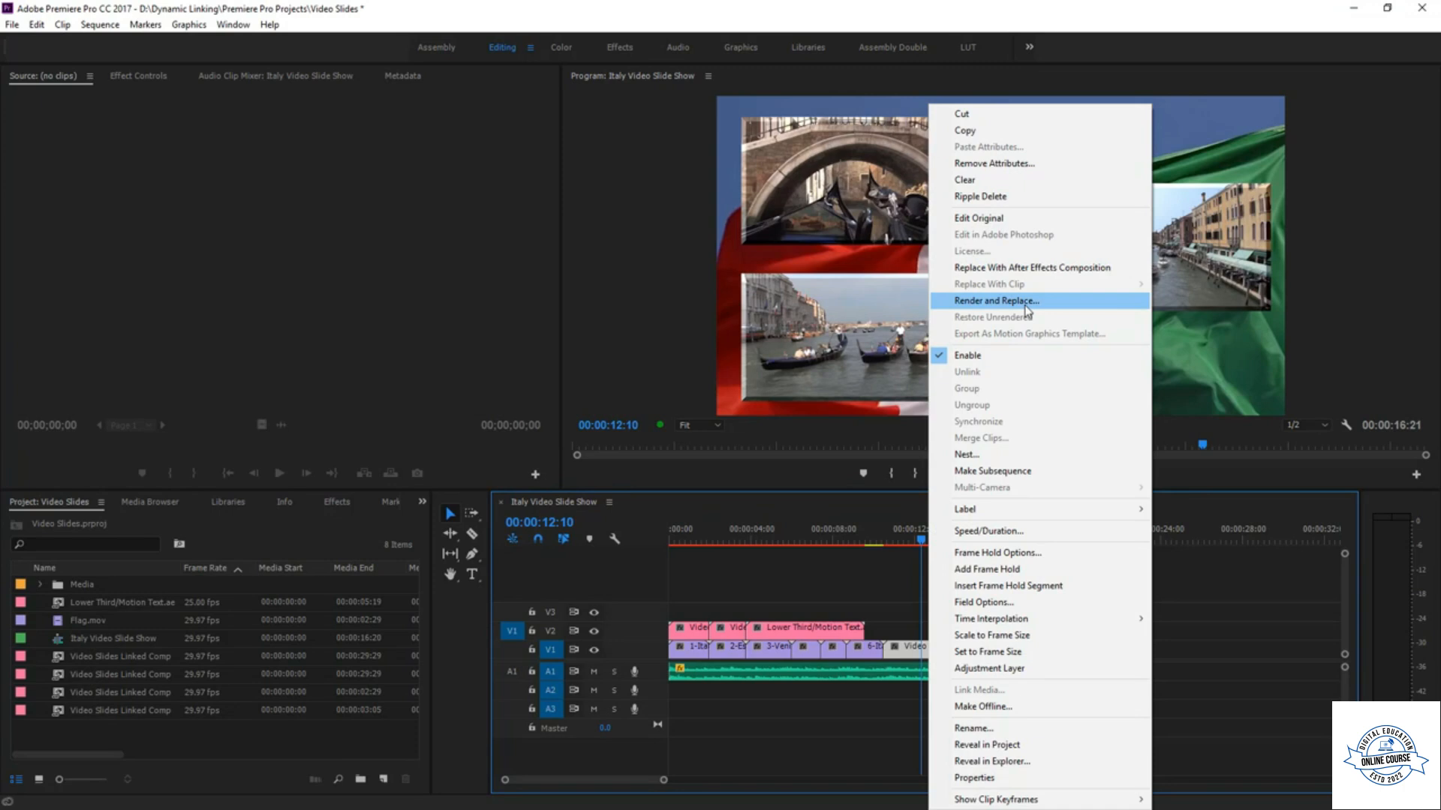
pyautogui.click(910, 606)
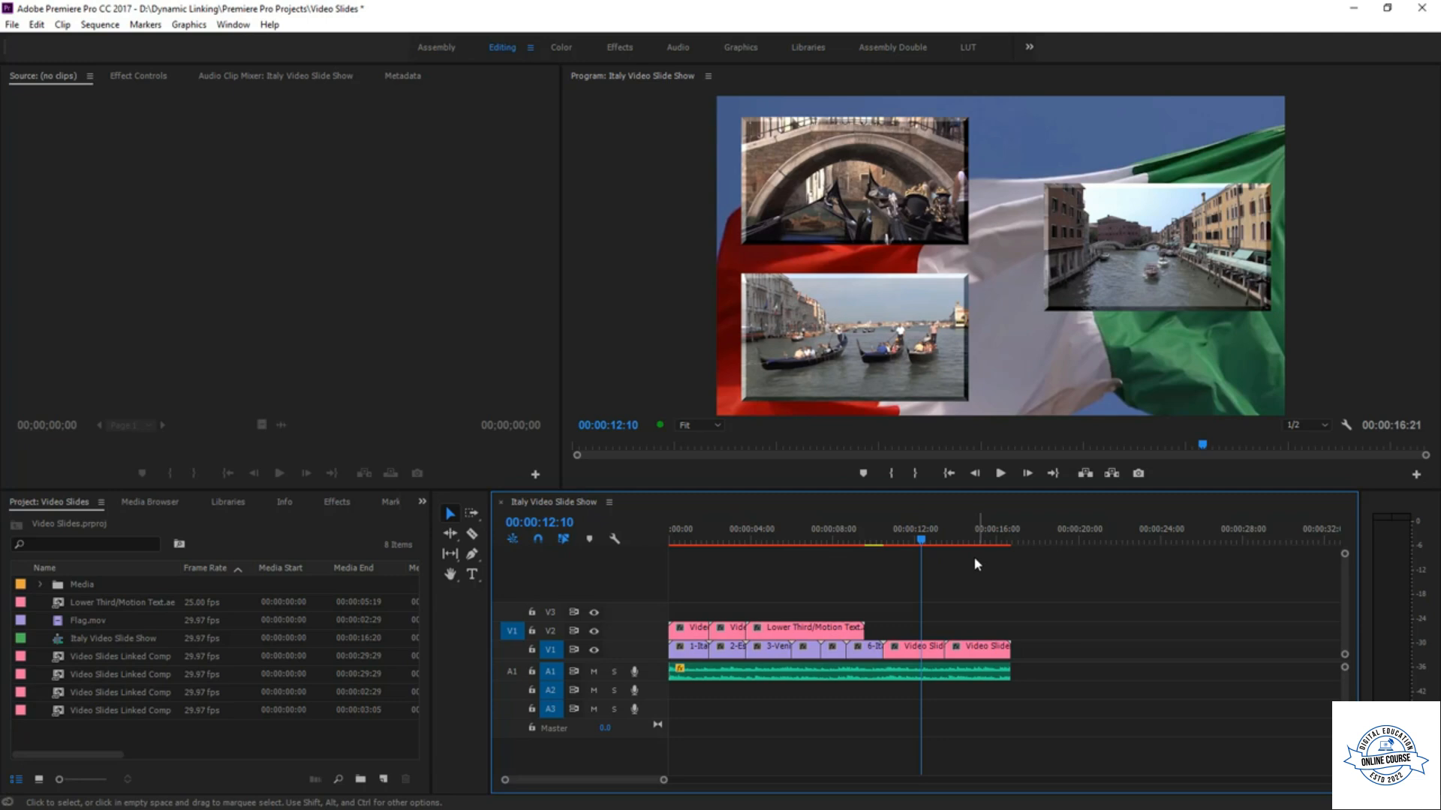
# - Switch to After Effects and add Video Slides Linked Comp 07 to the render queue
pyautogui.click(915, 657)
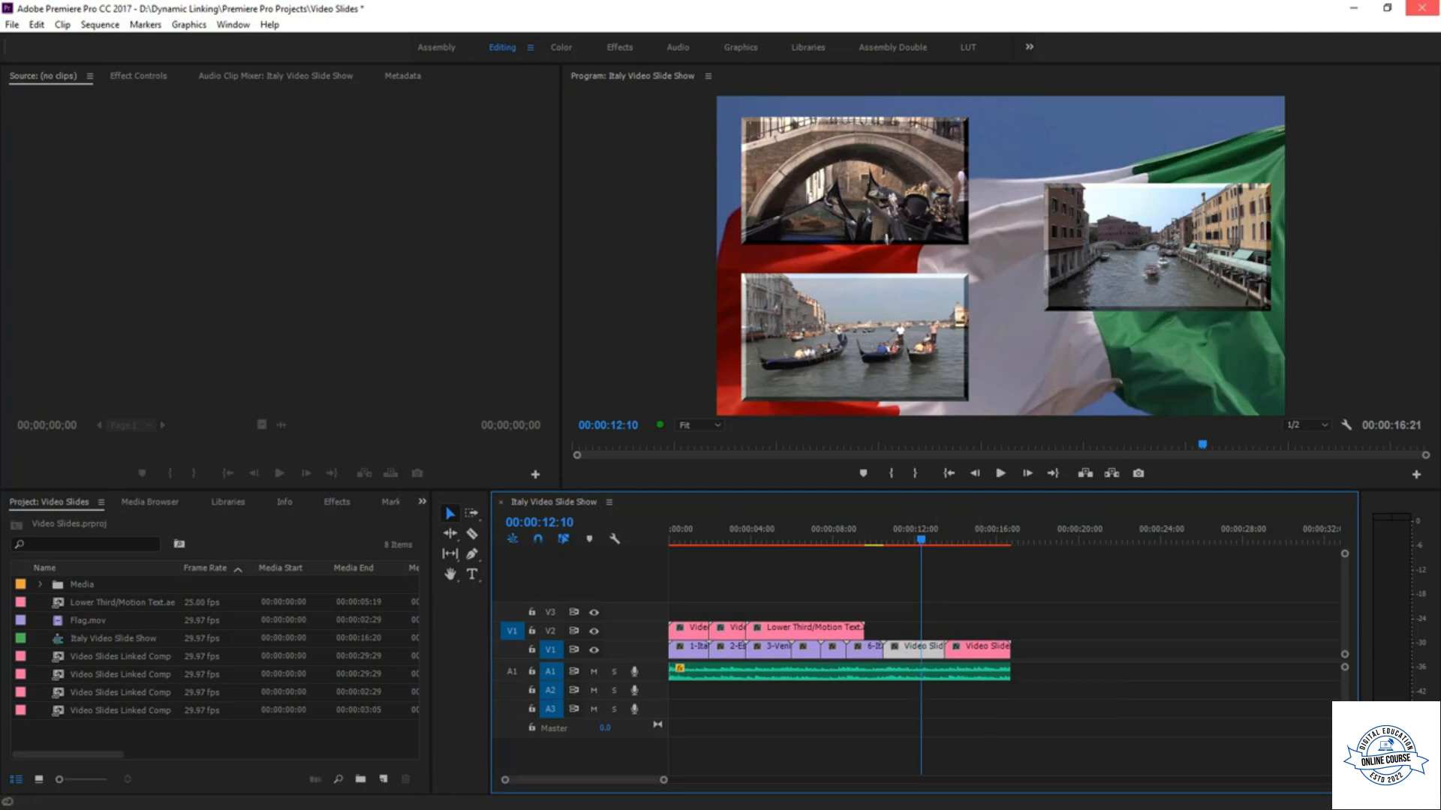
pyautogui.click(1387, 8)
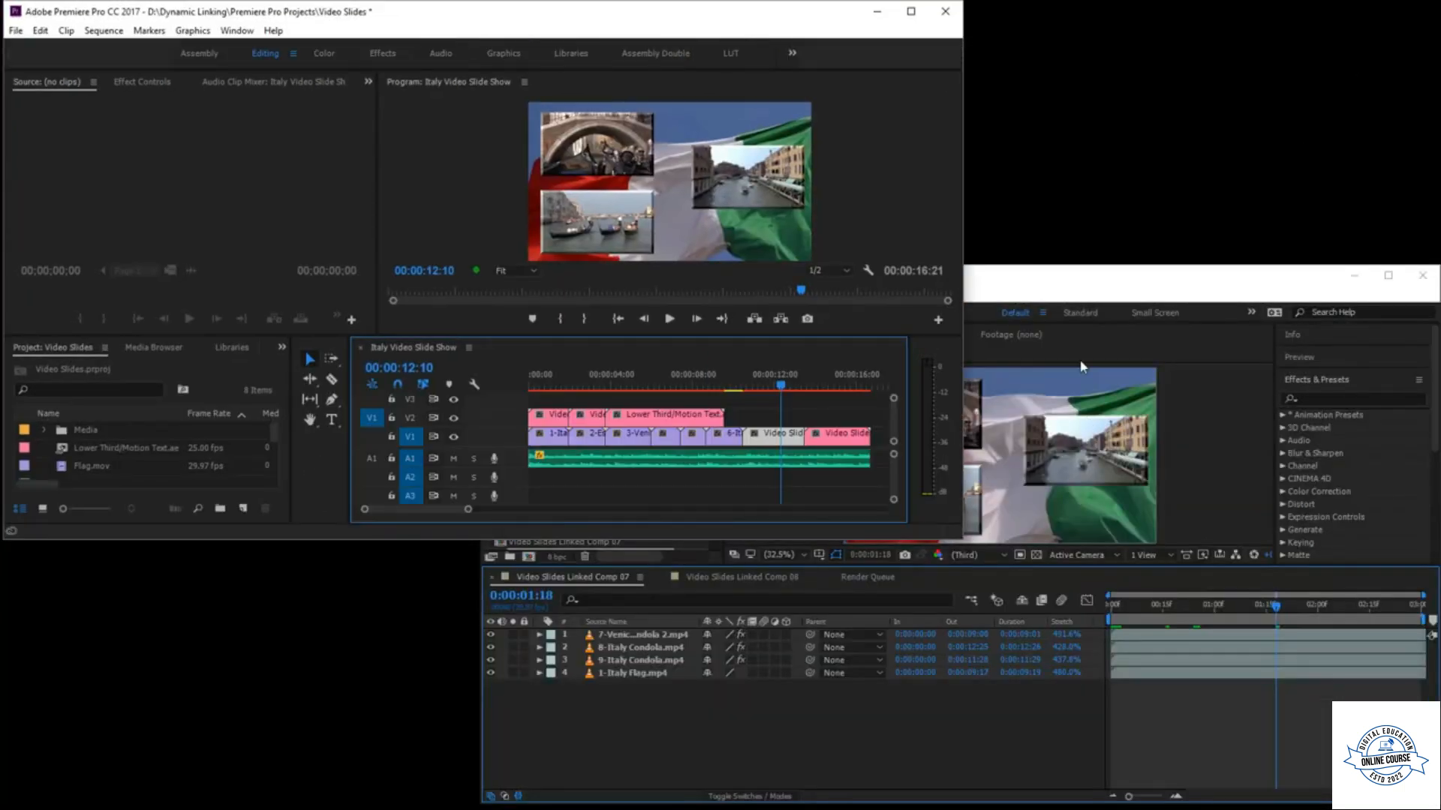
pyautogui.click(1103, 286)
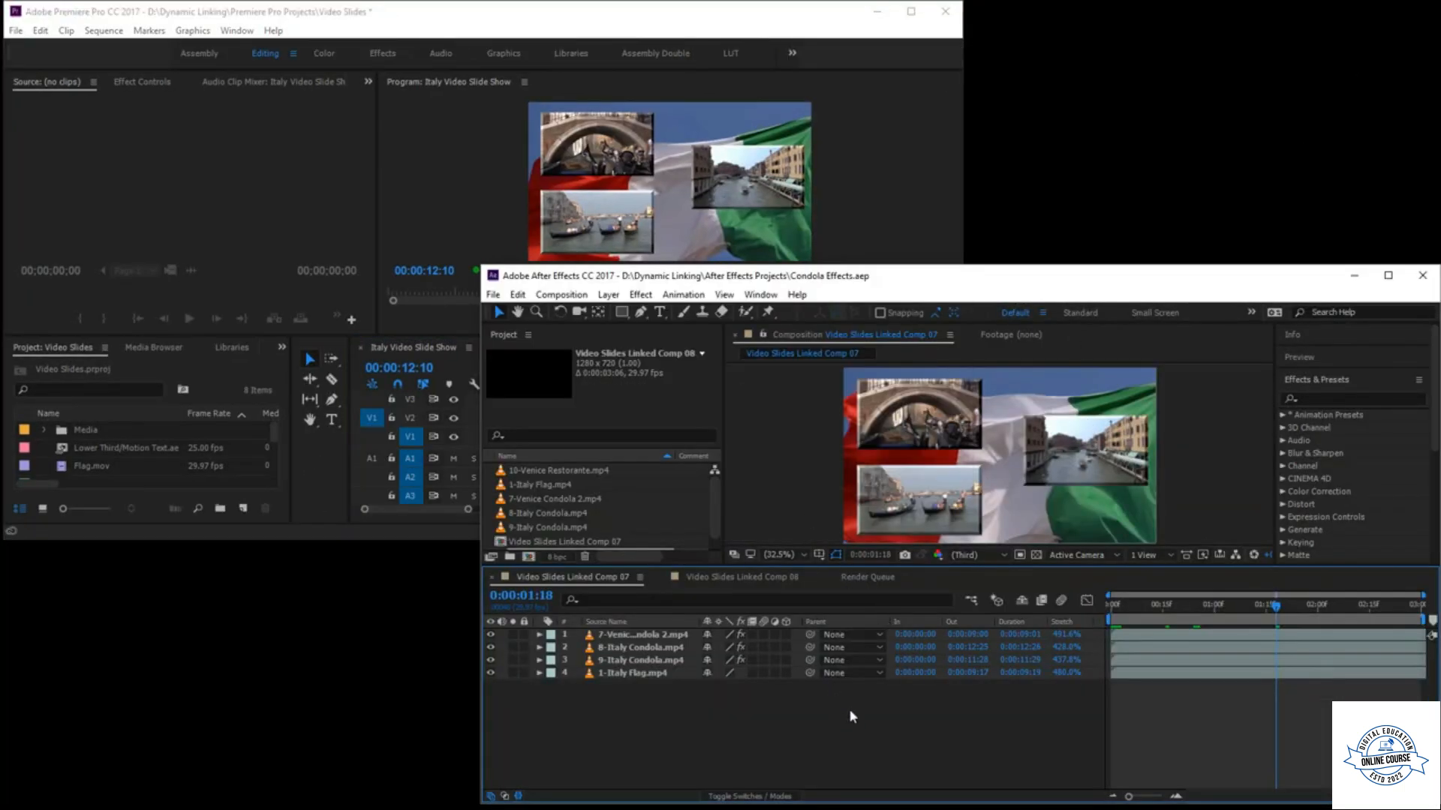
pyautogui.hotkey('ctrl', 'm')
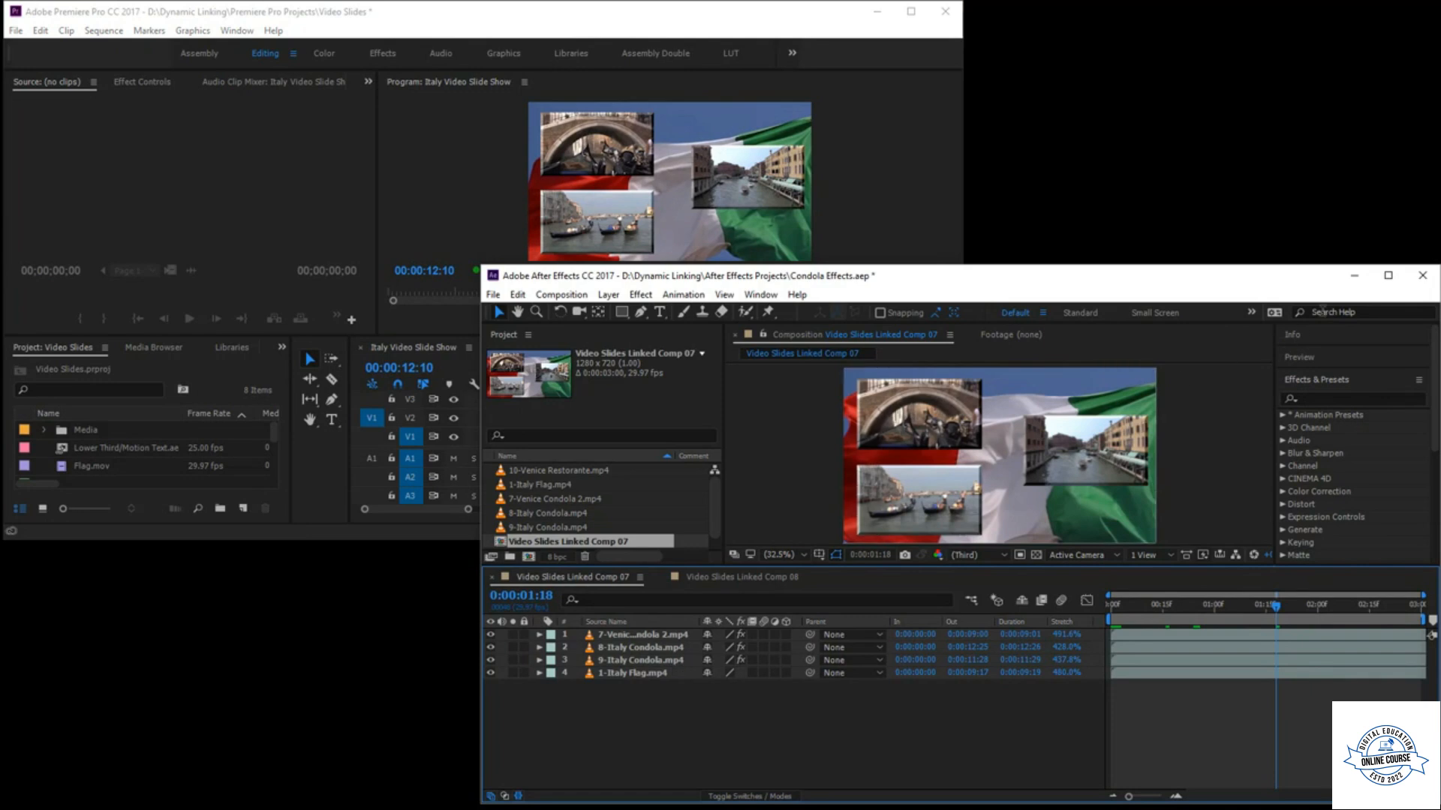
pyautogui.click(1388, 275)
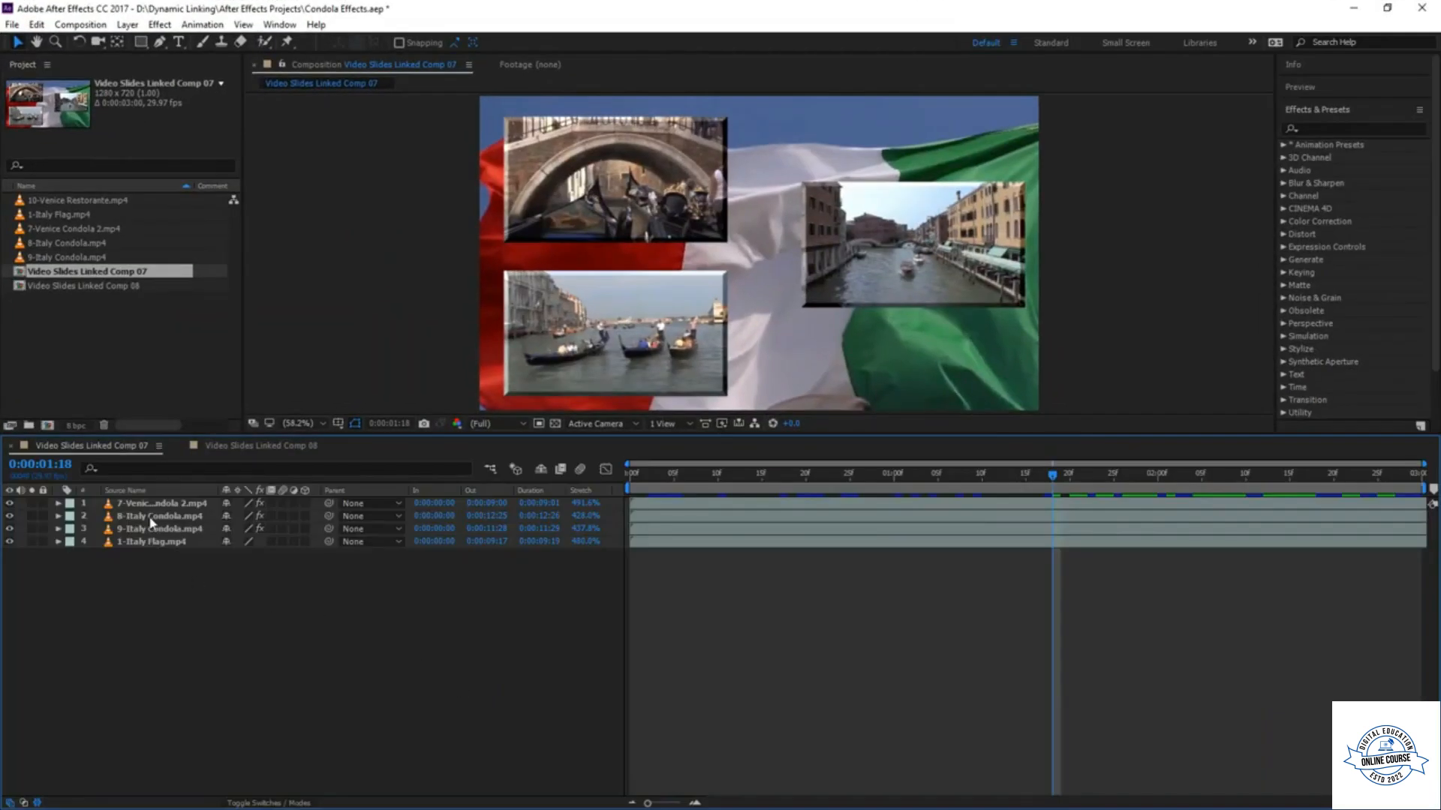
pyautogui.click(91, 27)
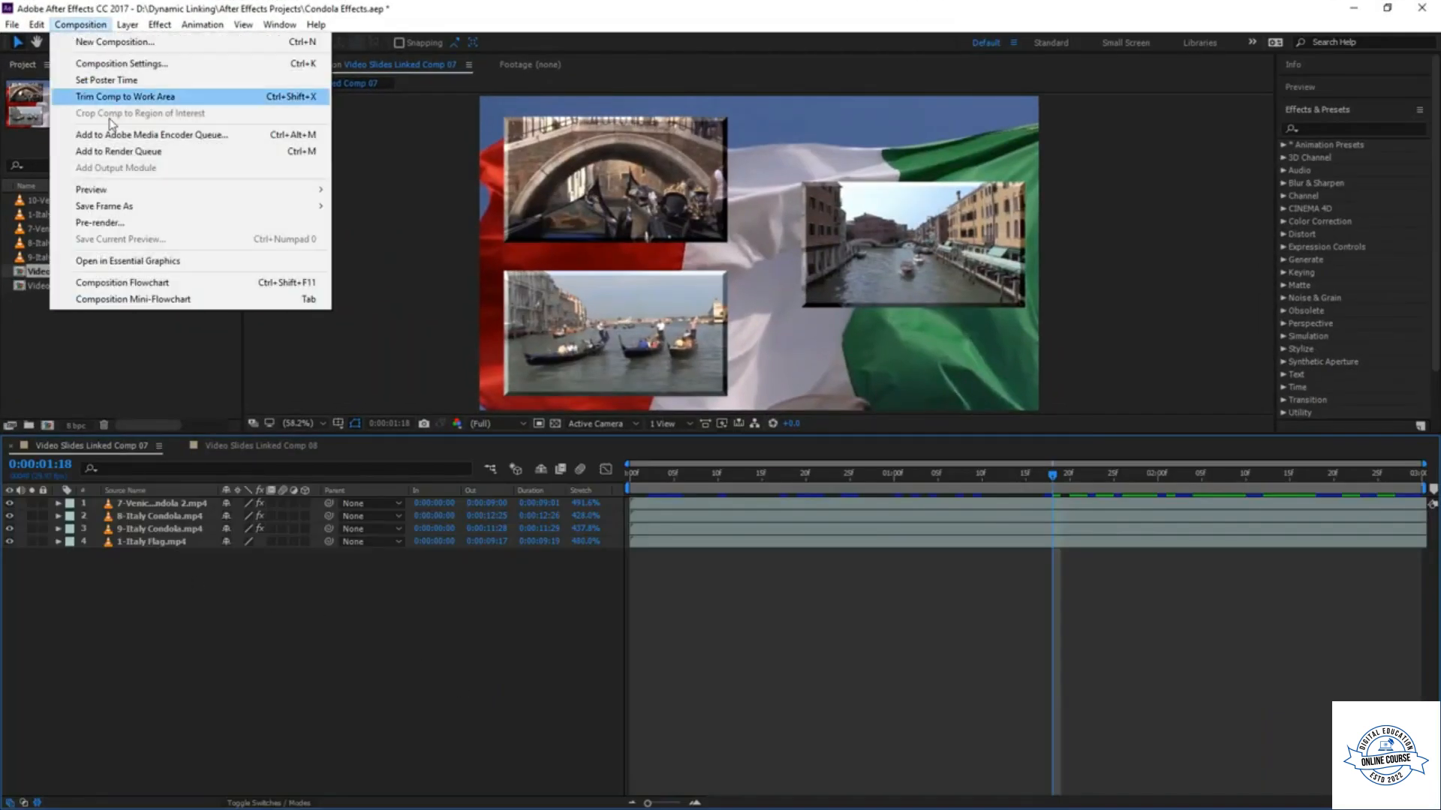
pyautogui.click(111, 153)
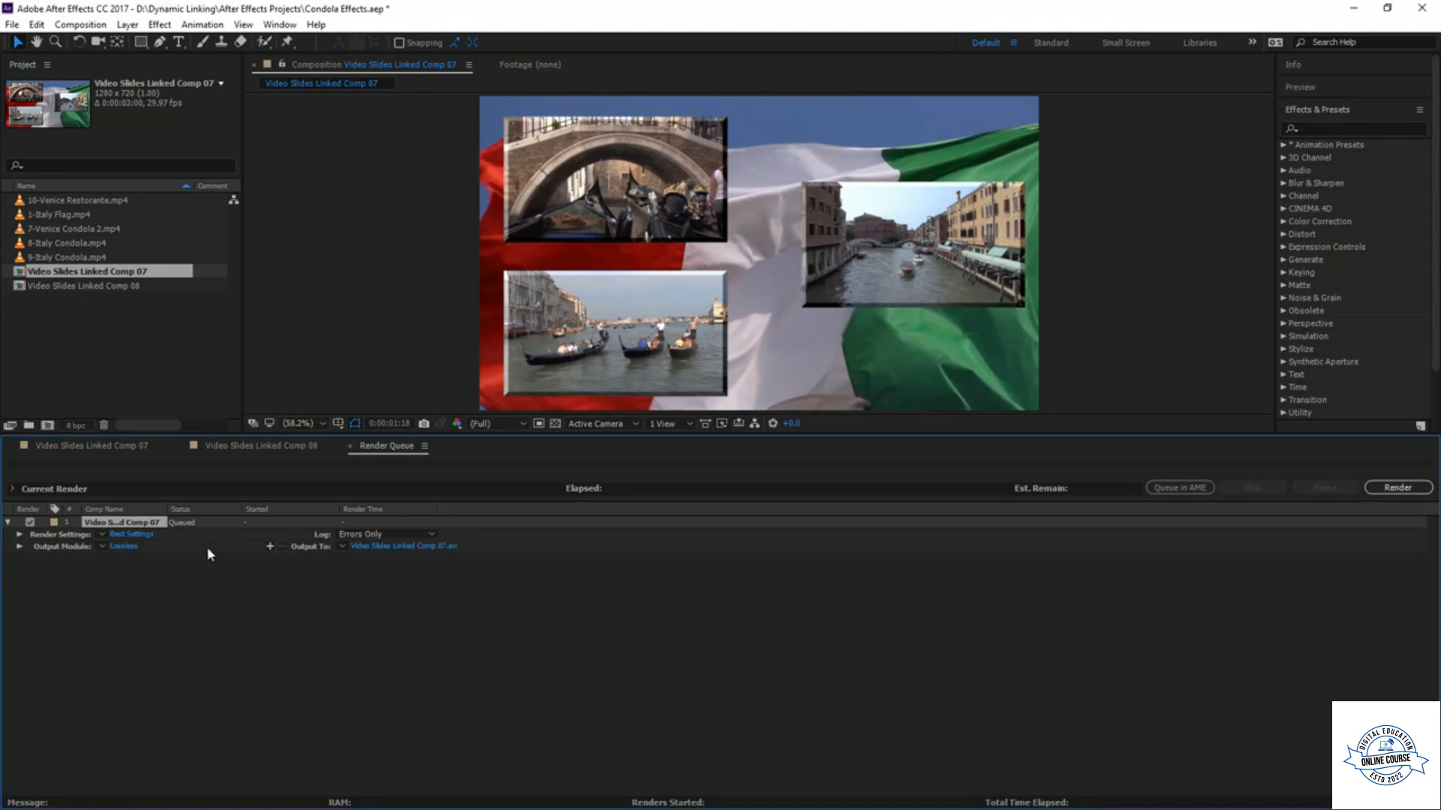
# - Set the output module format of the queued Video Slides Linked Comp 07 to QuickTime
pyautogui.click(21, 547)
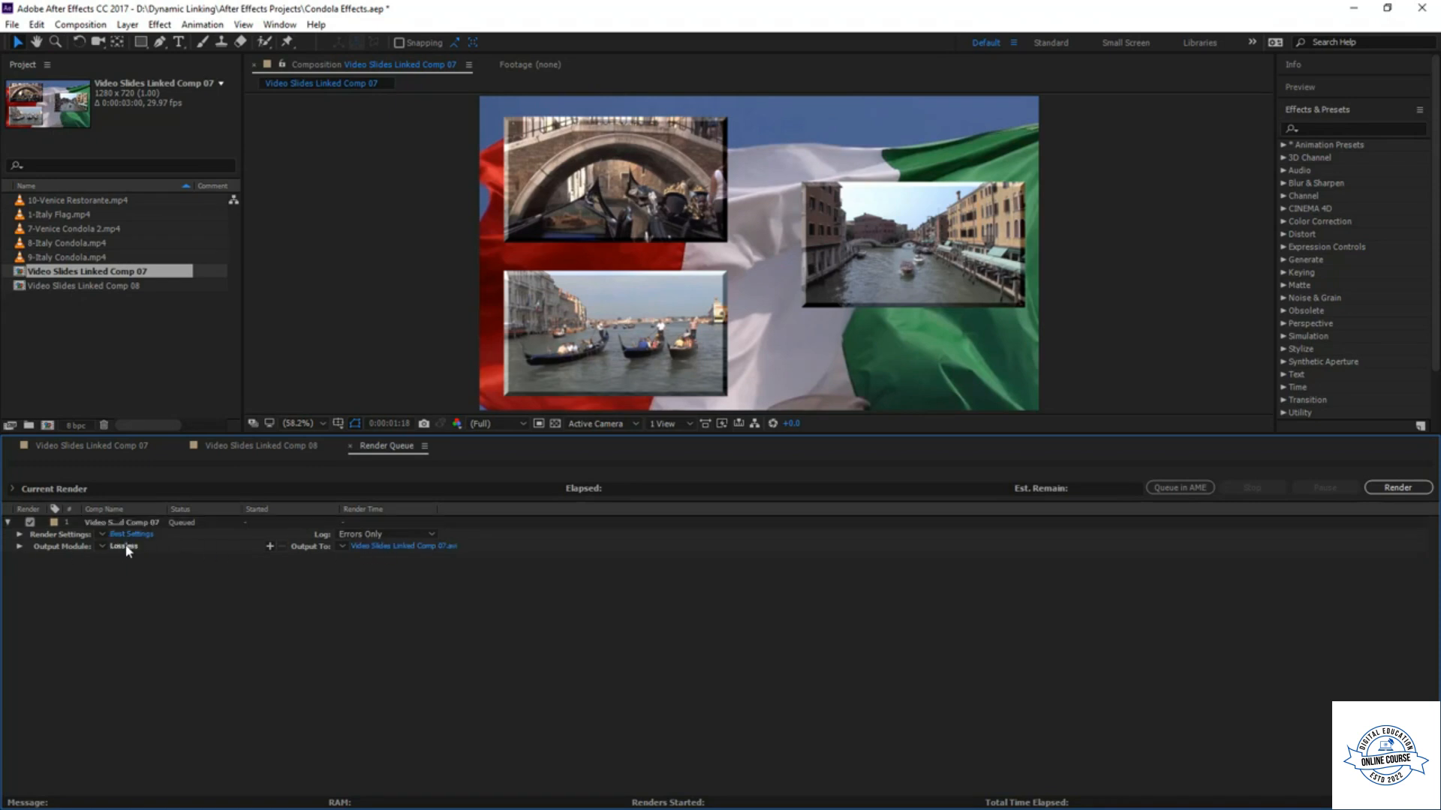
pyautogui.click(124, 547)
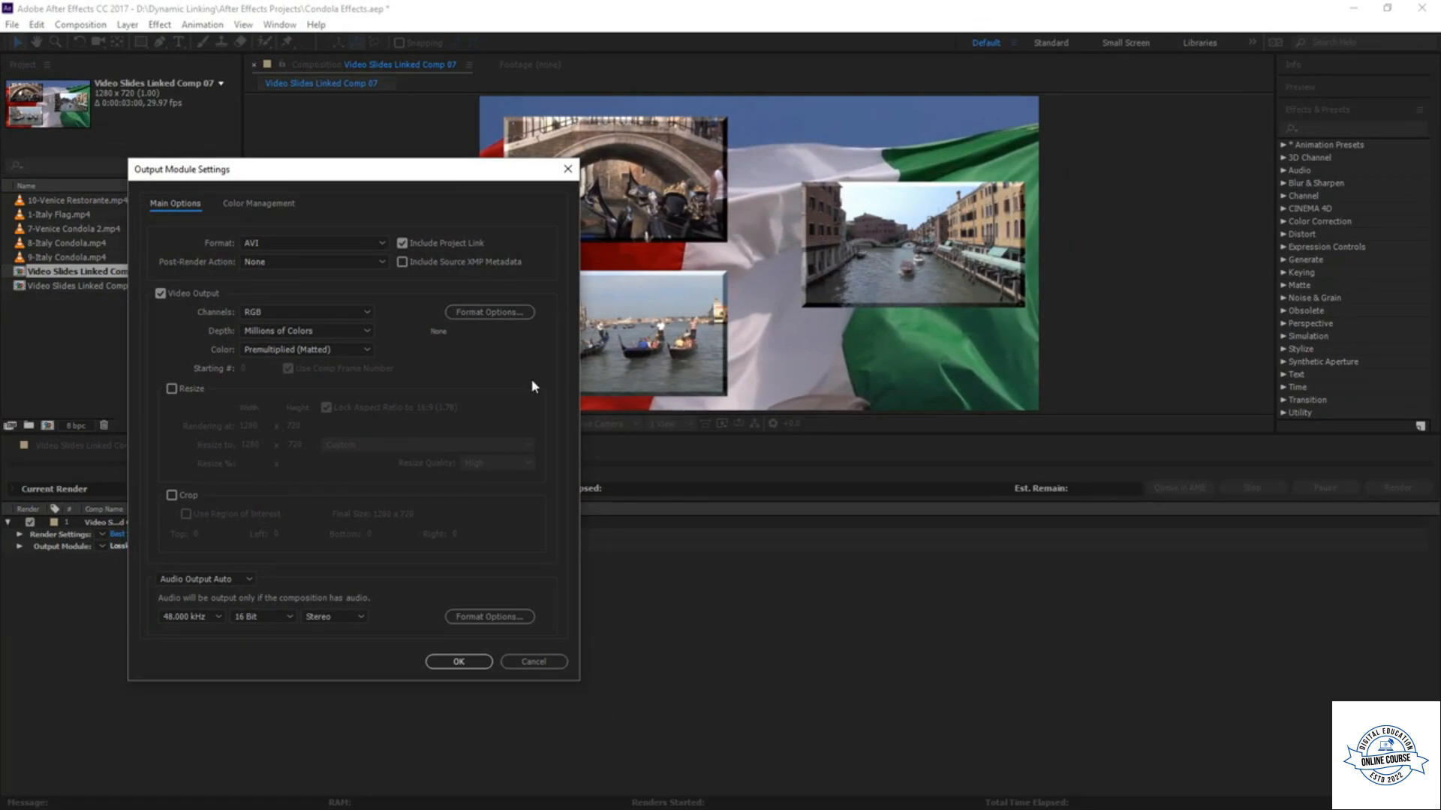
pyautogui.click(304, 243)
pyautogui.click(341, 409)
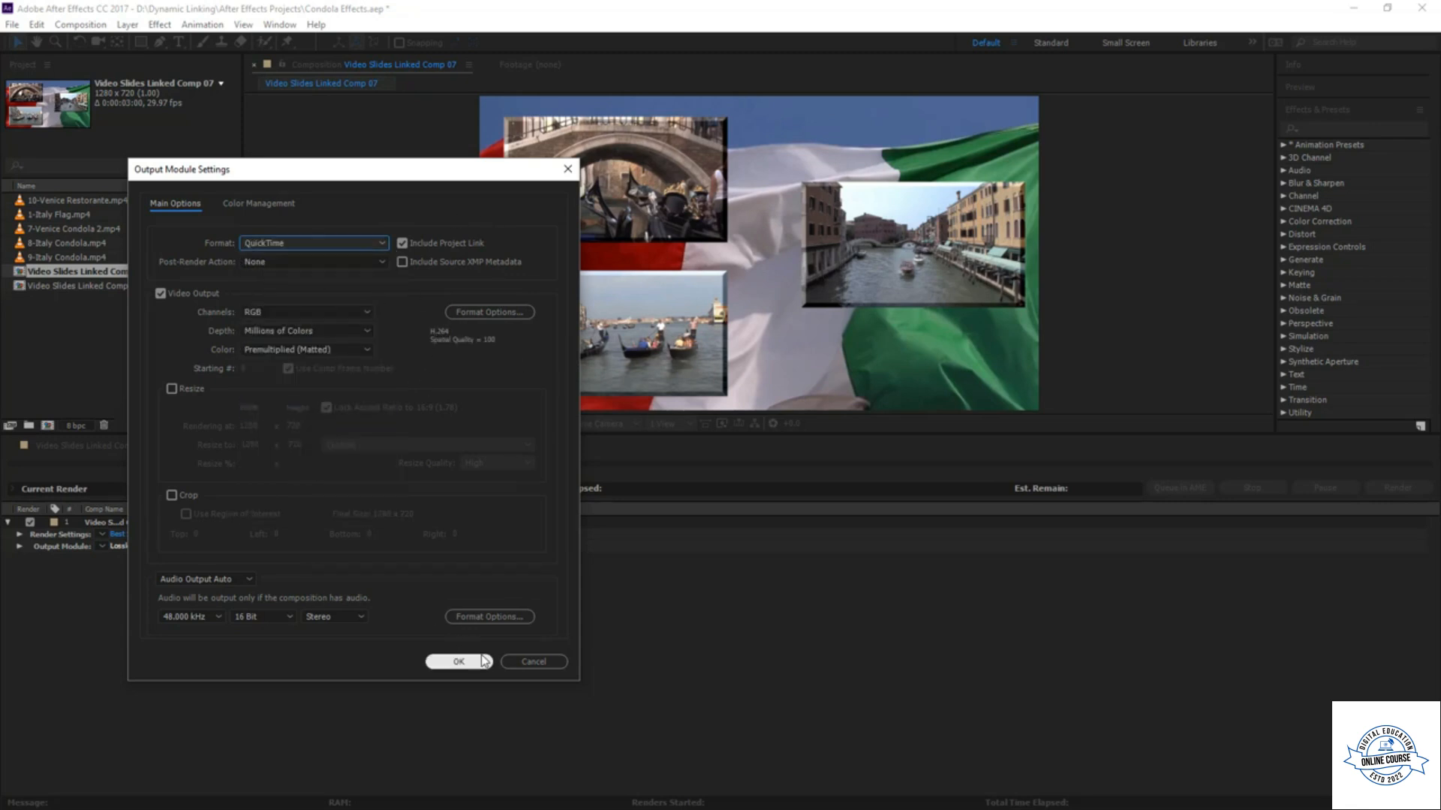
pyautogui.click(460, 662)
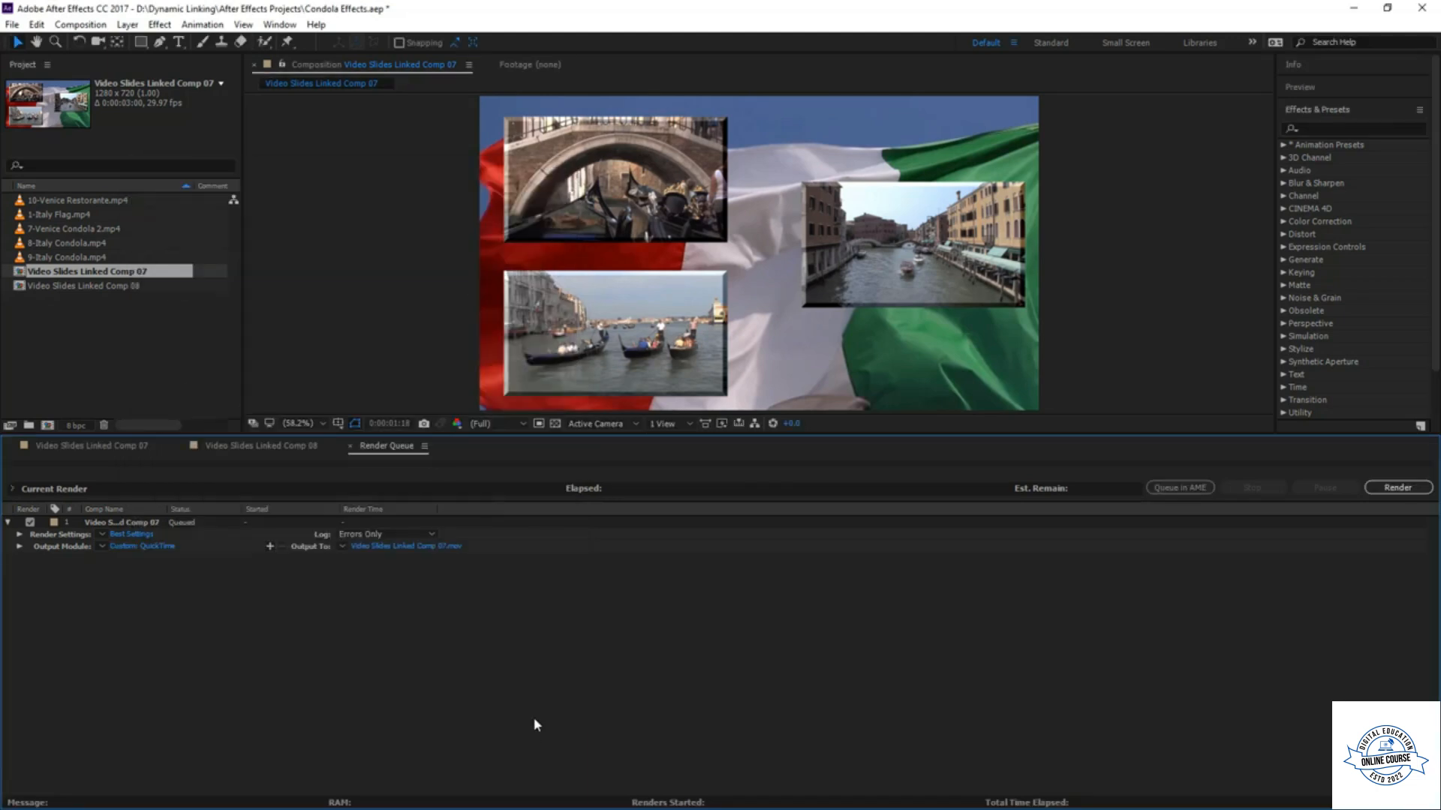
# - Set the render output to Video Slides Flag in the Dynamic Linking\Renders & Proxys folder and render the queued comp
pyautogui.click(390, 550)
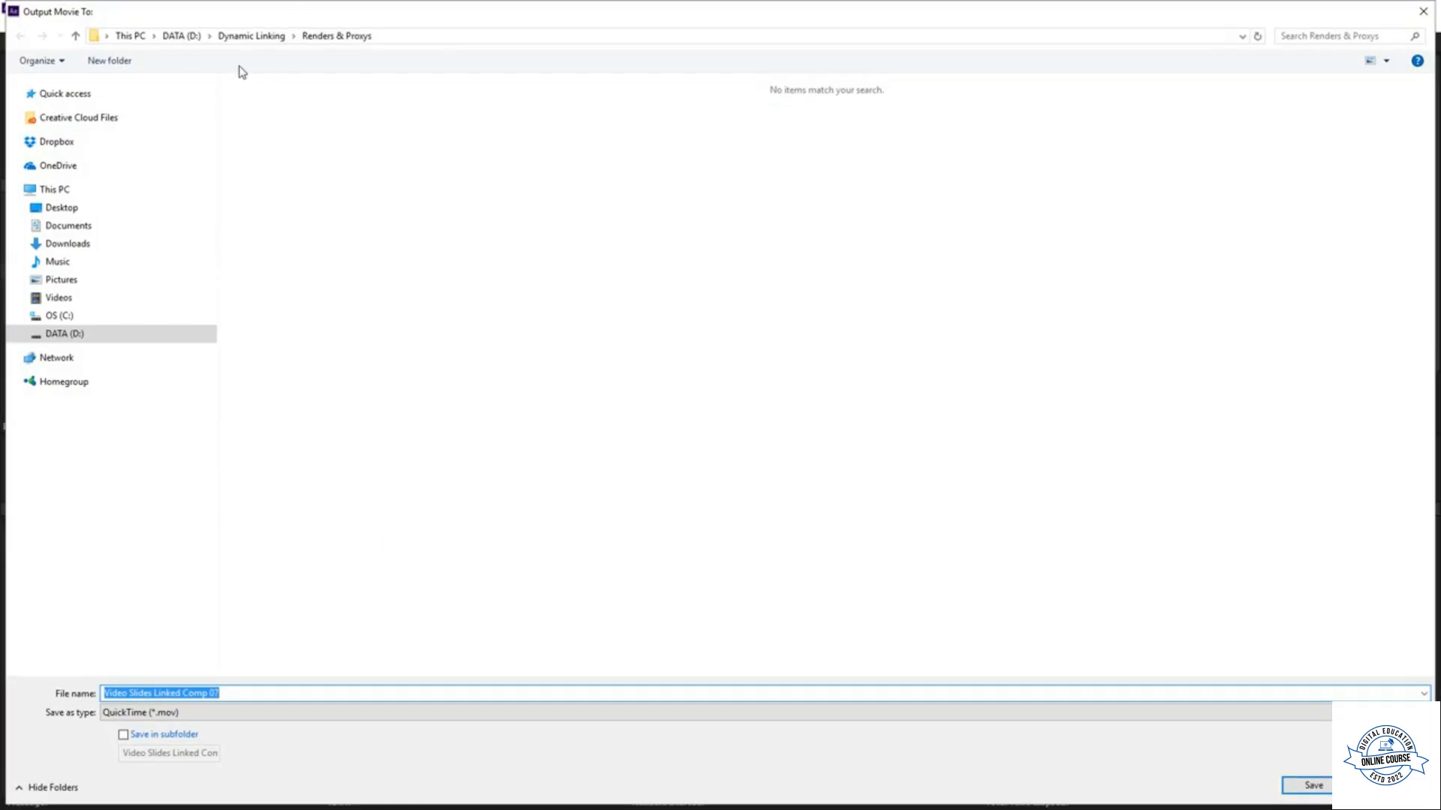
pyautogui.click(264, 36)
pyautogui.click(314, 136)
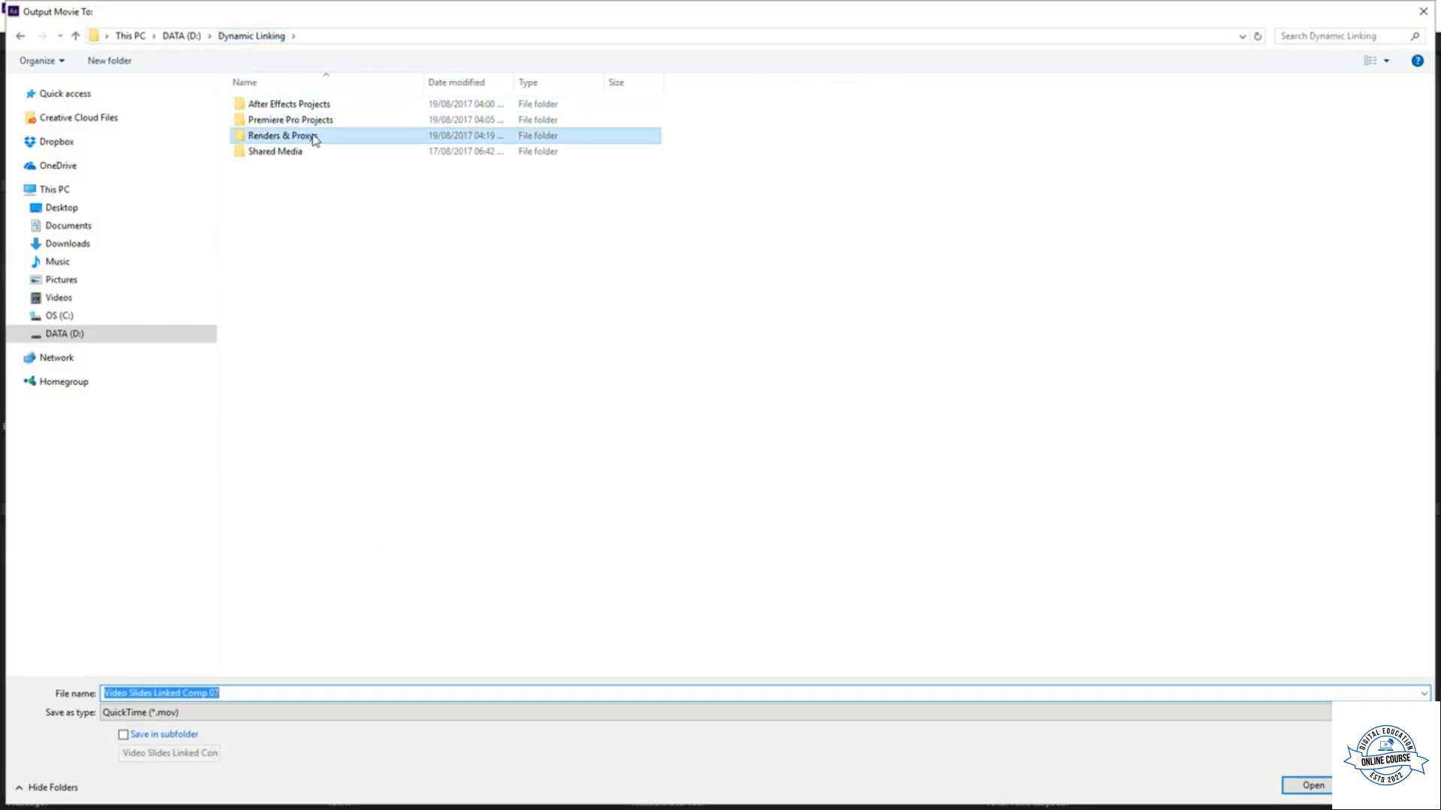
pyautogui.doubleClick(313, 136)
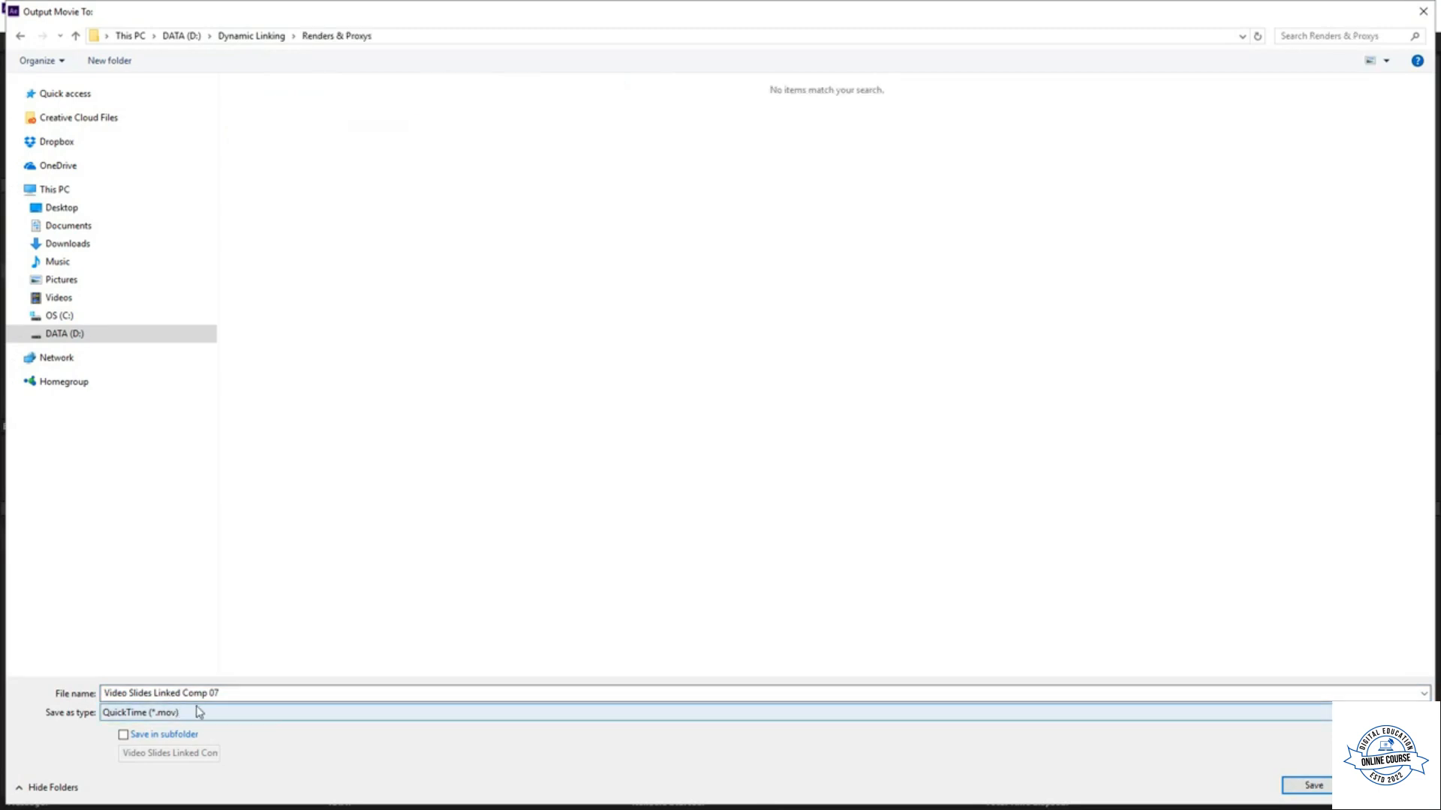
pyautogui.click(156, 692)
pyautogui.moveTo(234, 691); pyautogui.dragTo(155, 691)
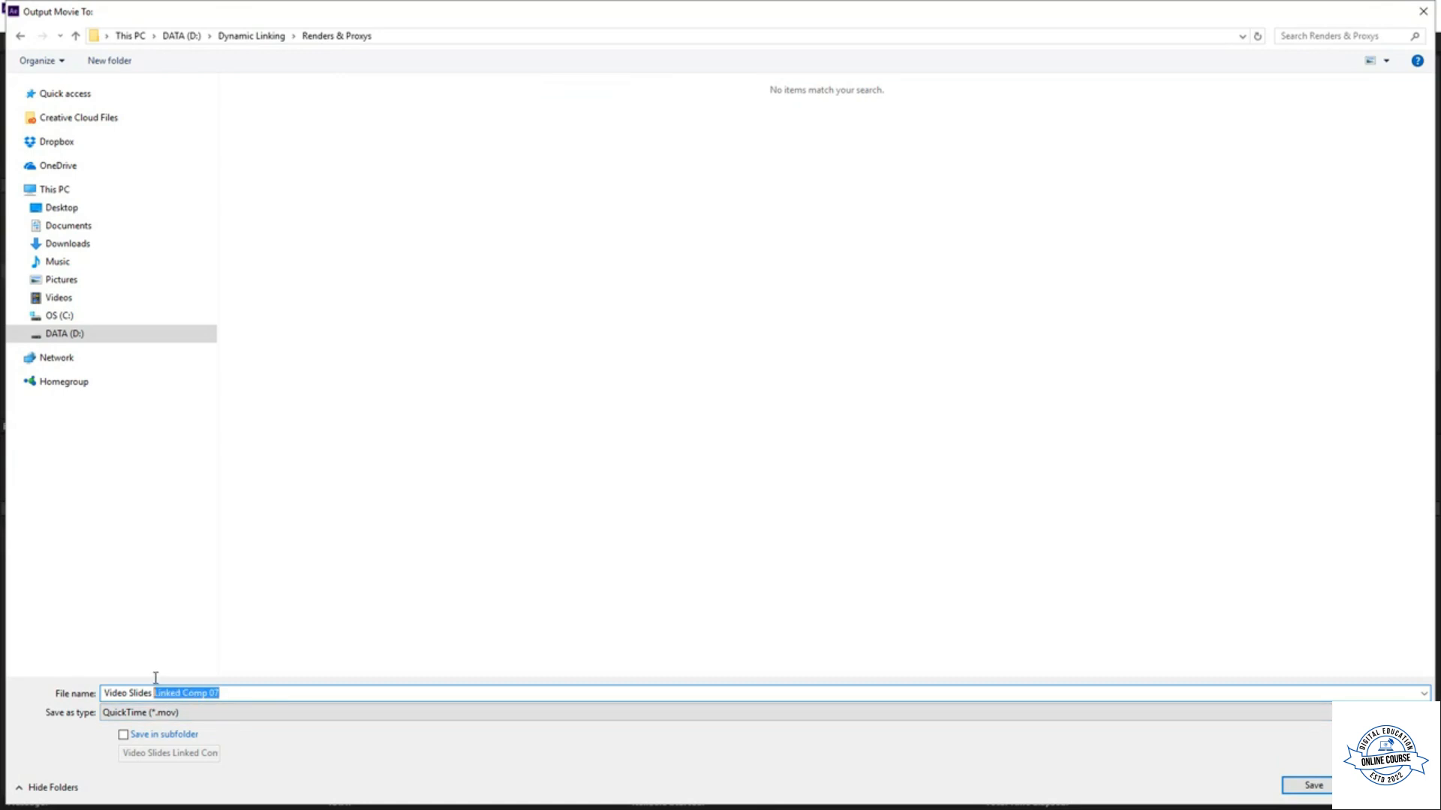
pyautogui.write('Flag')
pyautogui.click(1303, 789)
pyautogui.click(1397, 487)
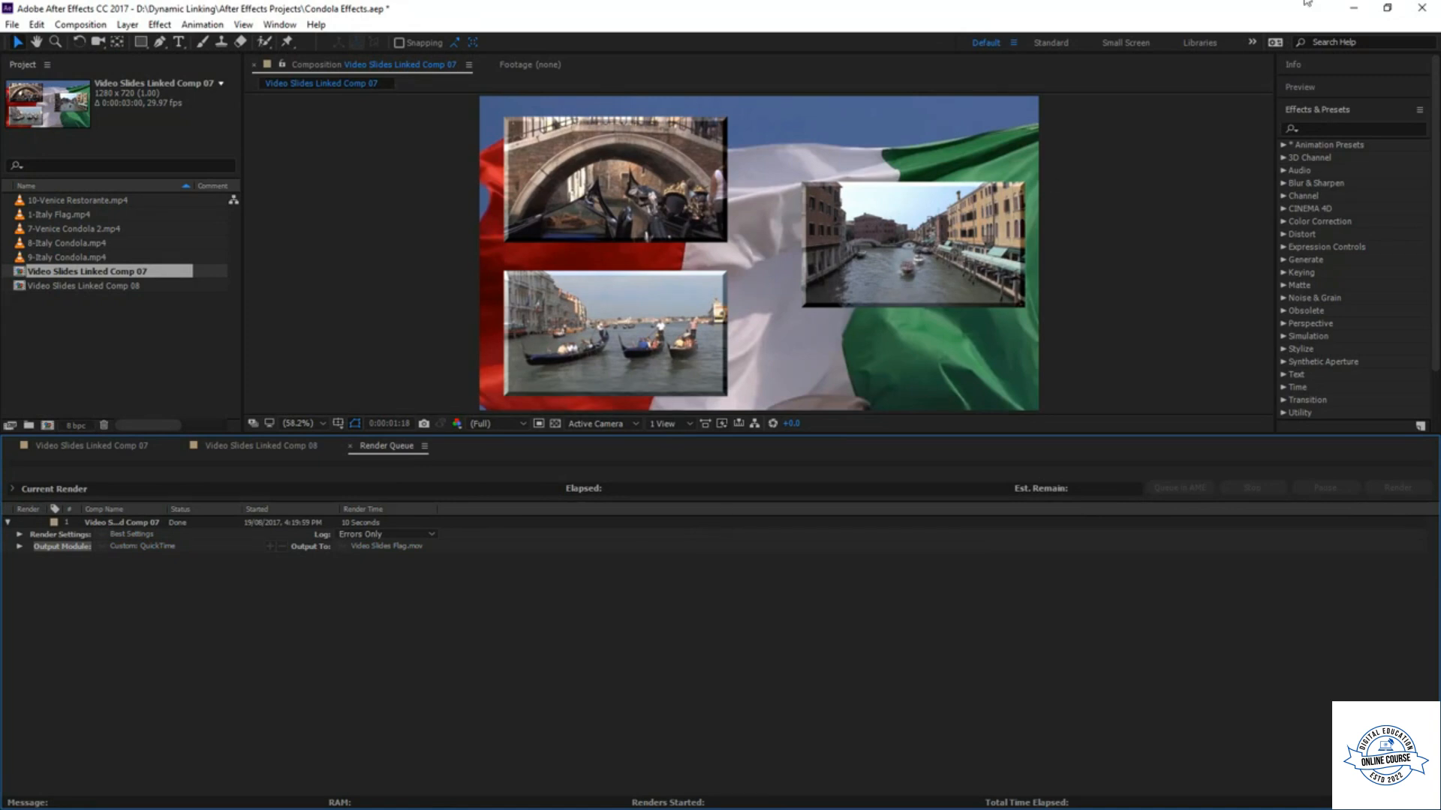
# - Save Condola Effects.aep while closing After Effects, and return to Premiere Pro in a maximized window
pyautogui.click(1421, 8)
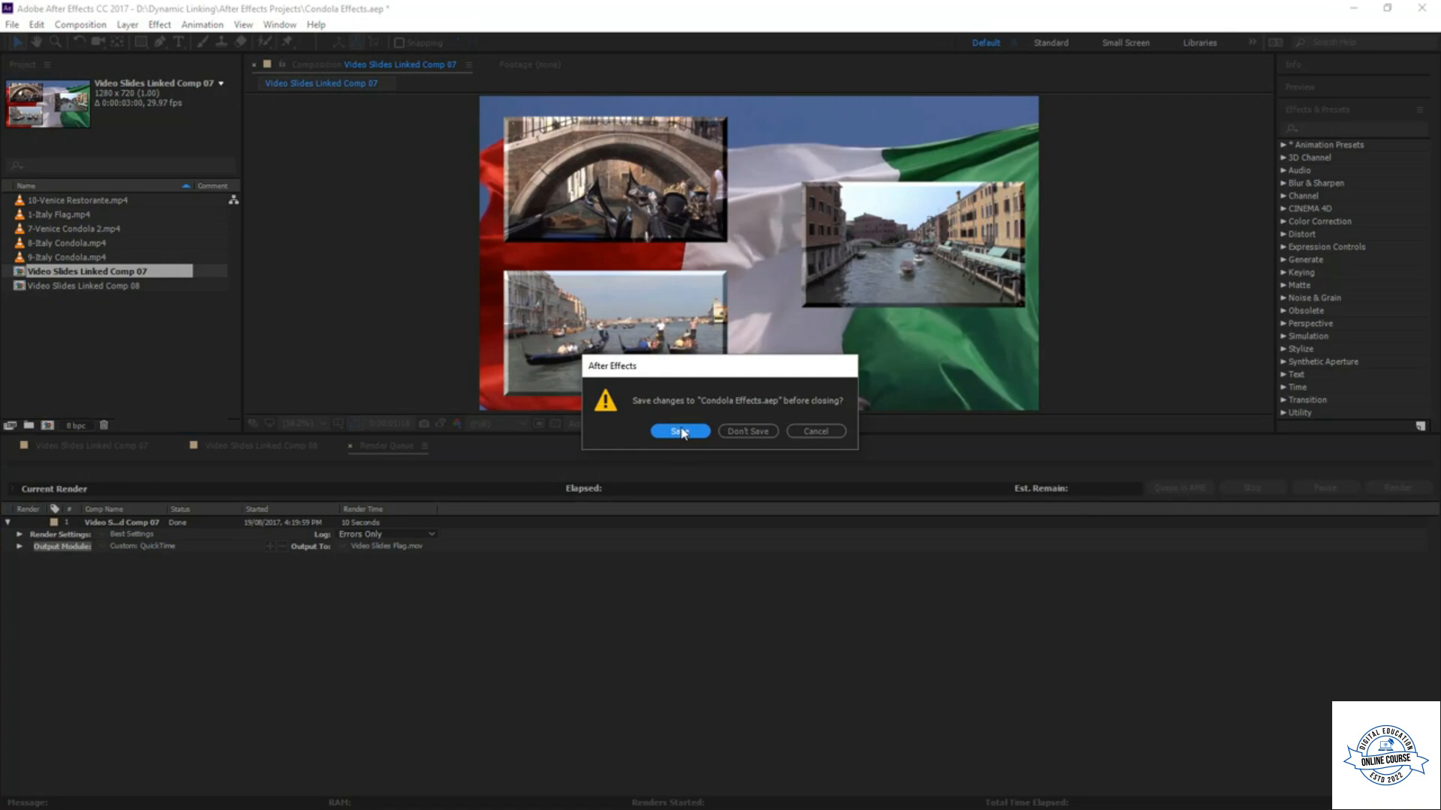
pyautogui.click(681, 431)
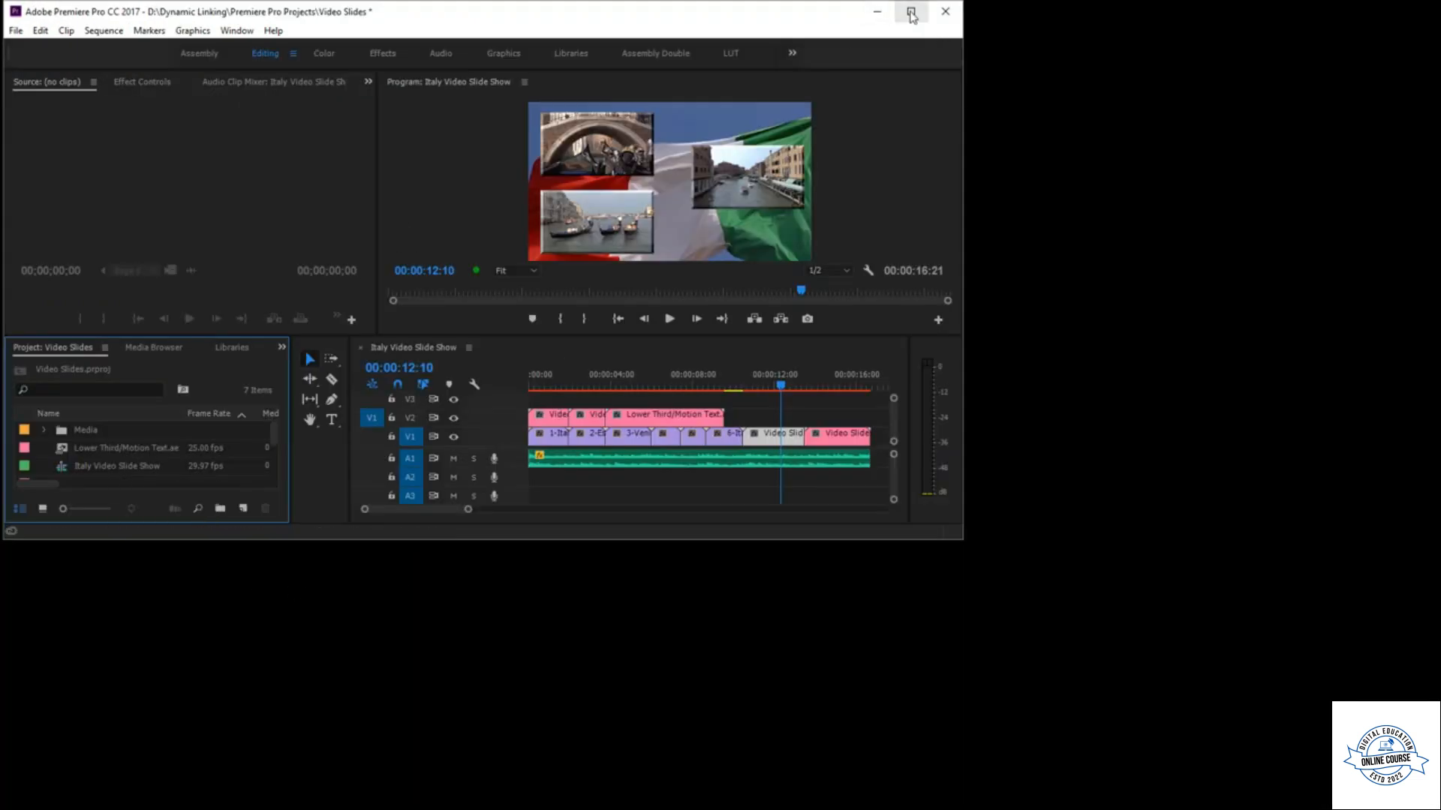
pyautogui.click(911, 11)
# - Import the rendered Video Slides Flag movie from Renders & Proxys into the Video Slides project
pyautogui.rightClick(191, 734)
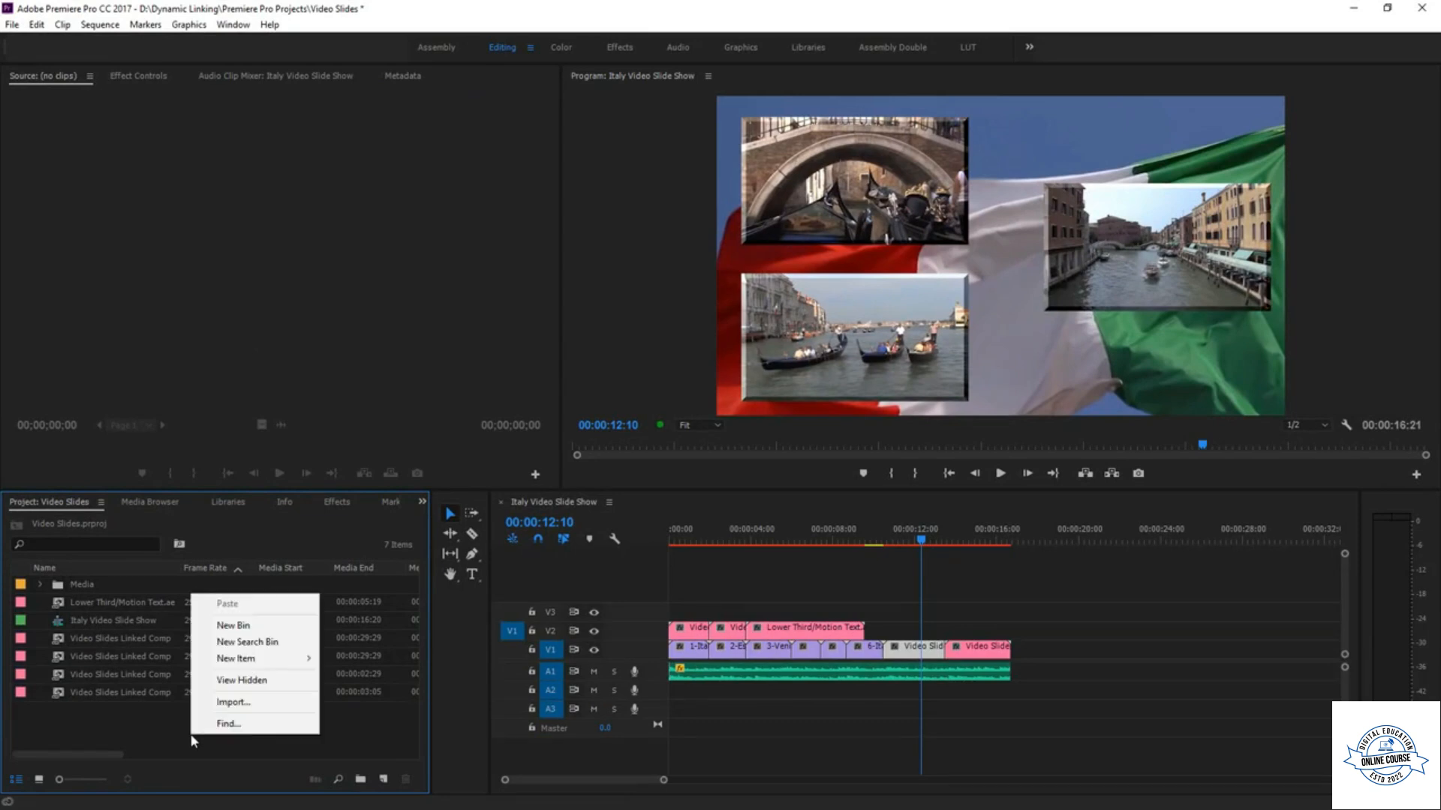
pyautogui.click(237, 704)
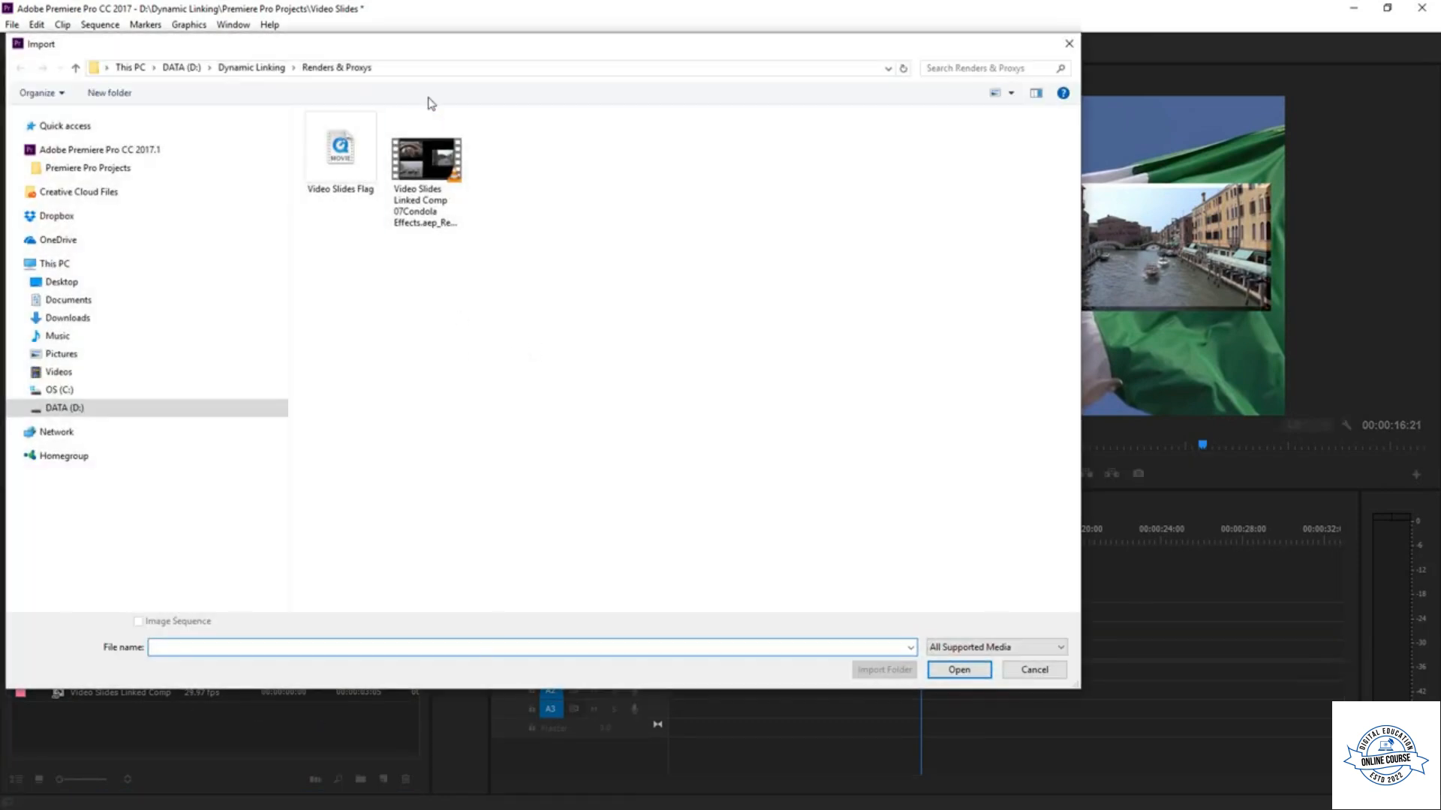
pyautogui.click(338, 178)
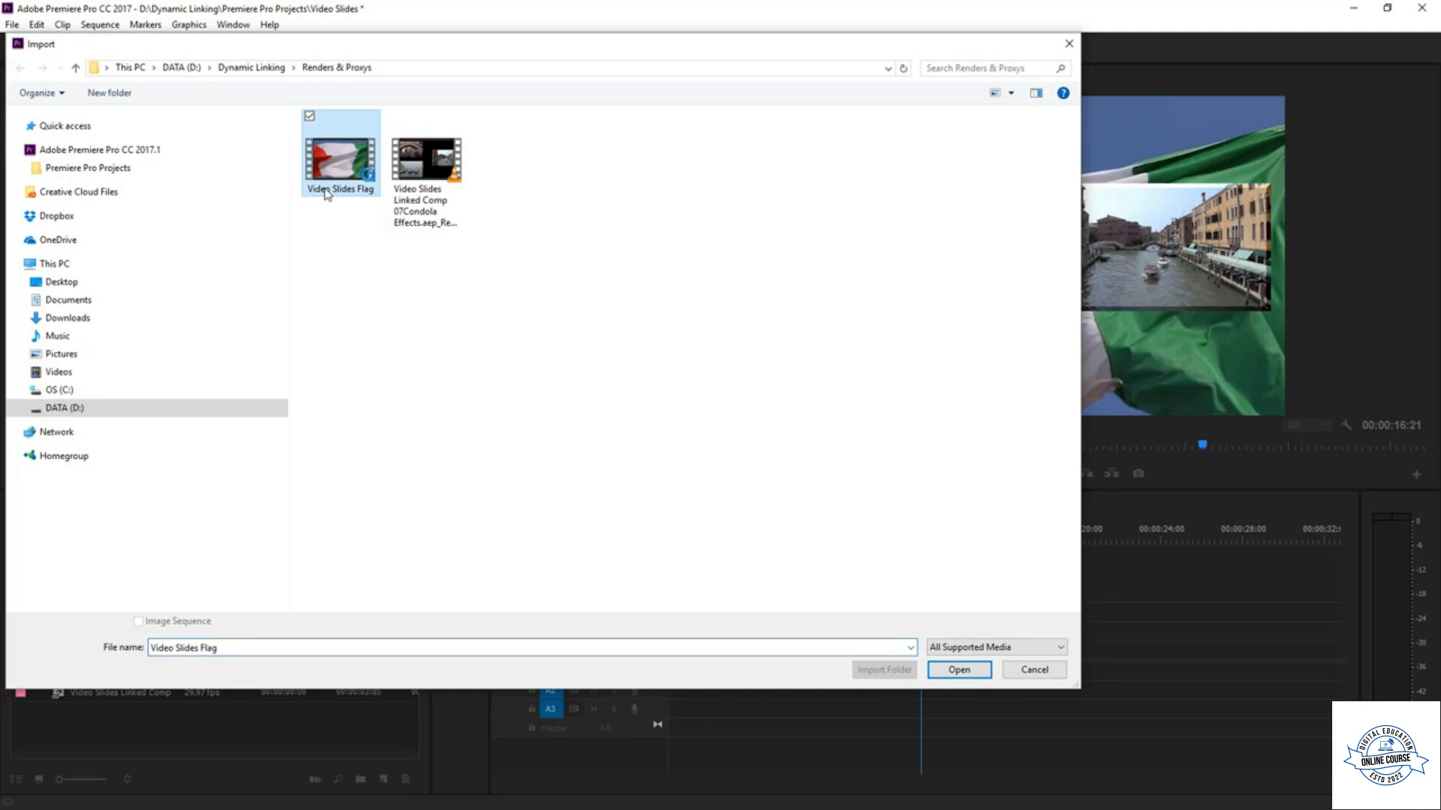
pyautogui.click(959, 670)
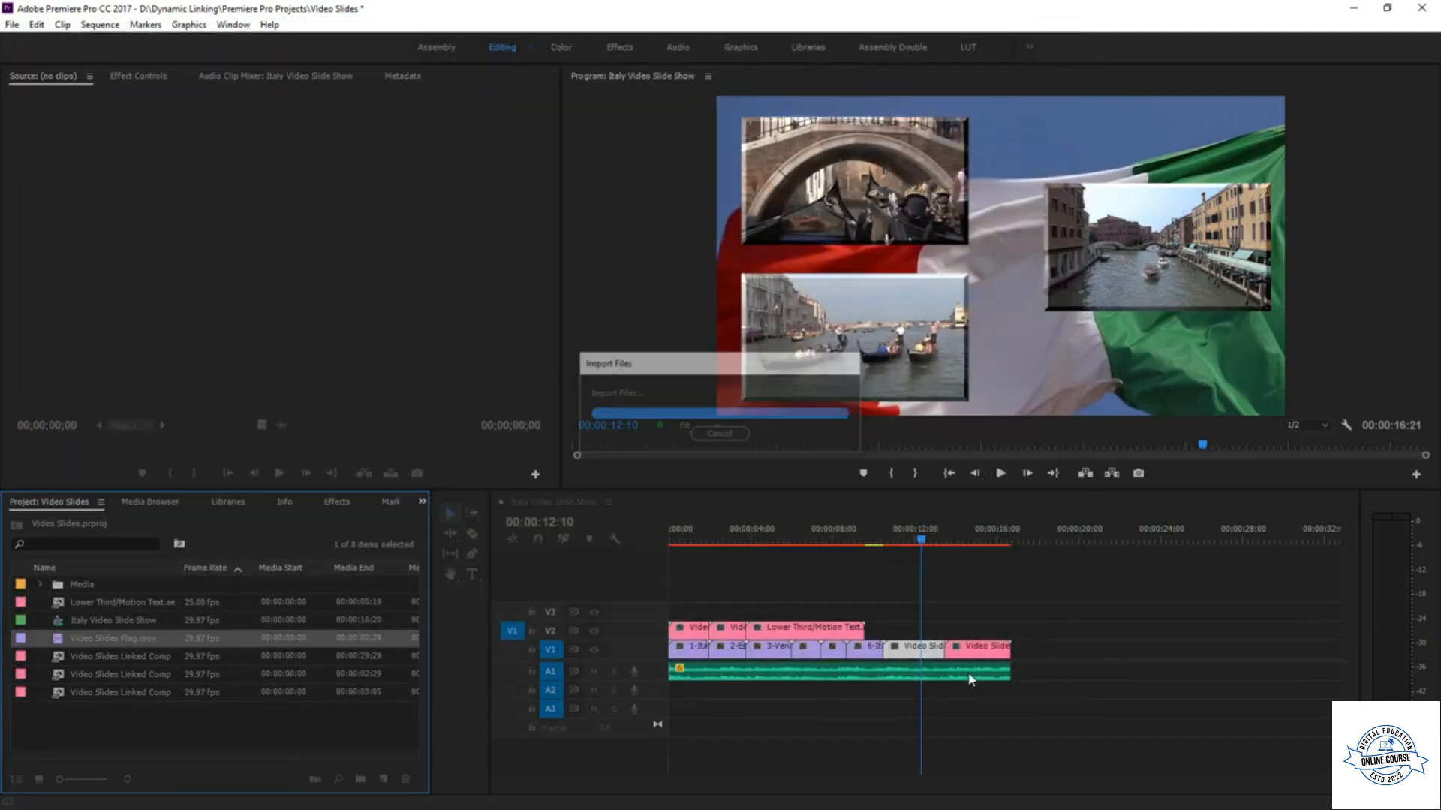
# - Place Video Slides Flag.mov on V2 directly above the linked comp and open its original composition in After Effects
pyautogui.moveTo(60, 644); pyautogui.dragTo(892, 630)
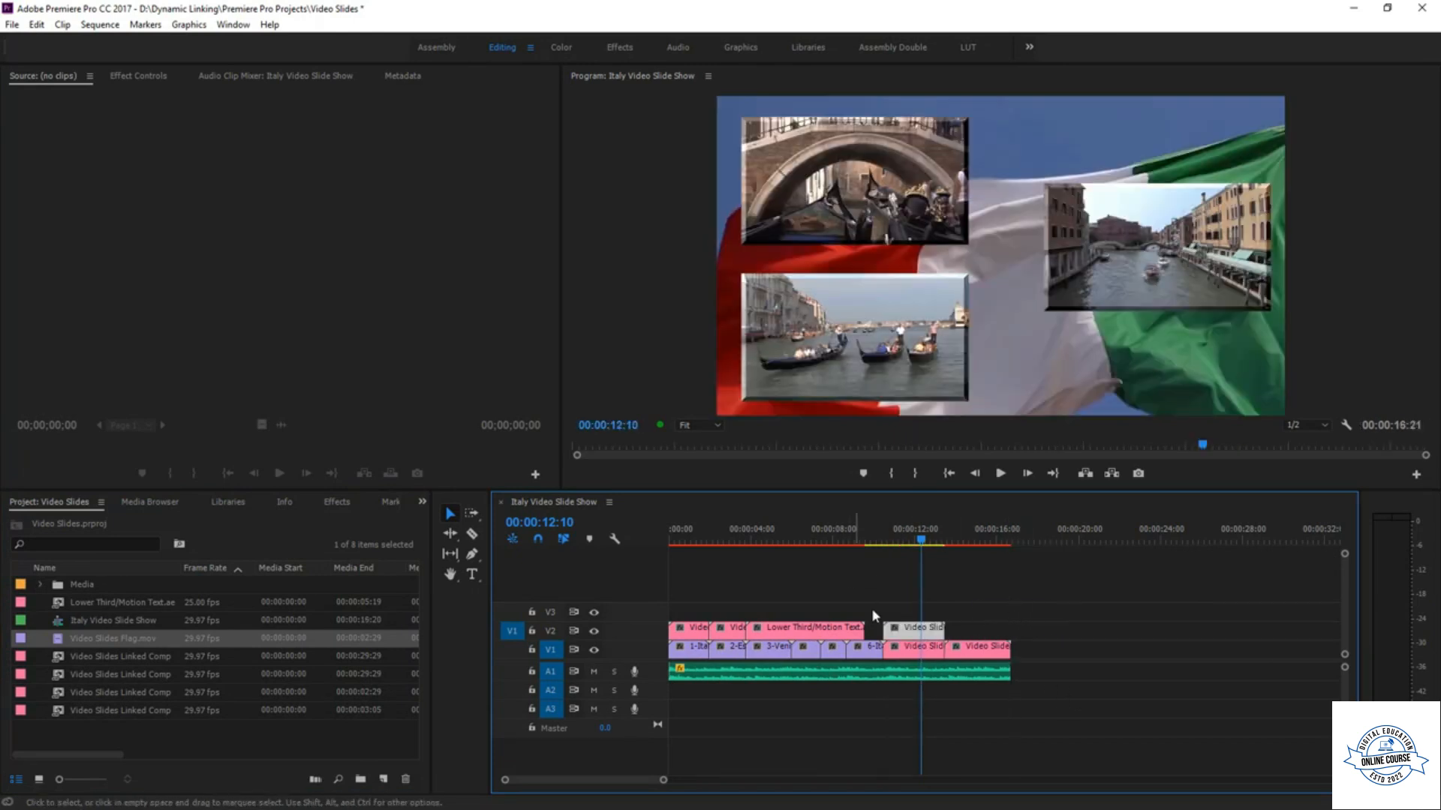
pyautogui.click(913, 636)
pyautogui.rightClick(912, 635)
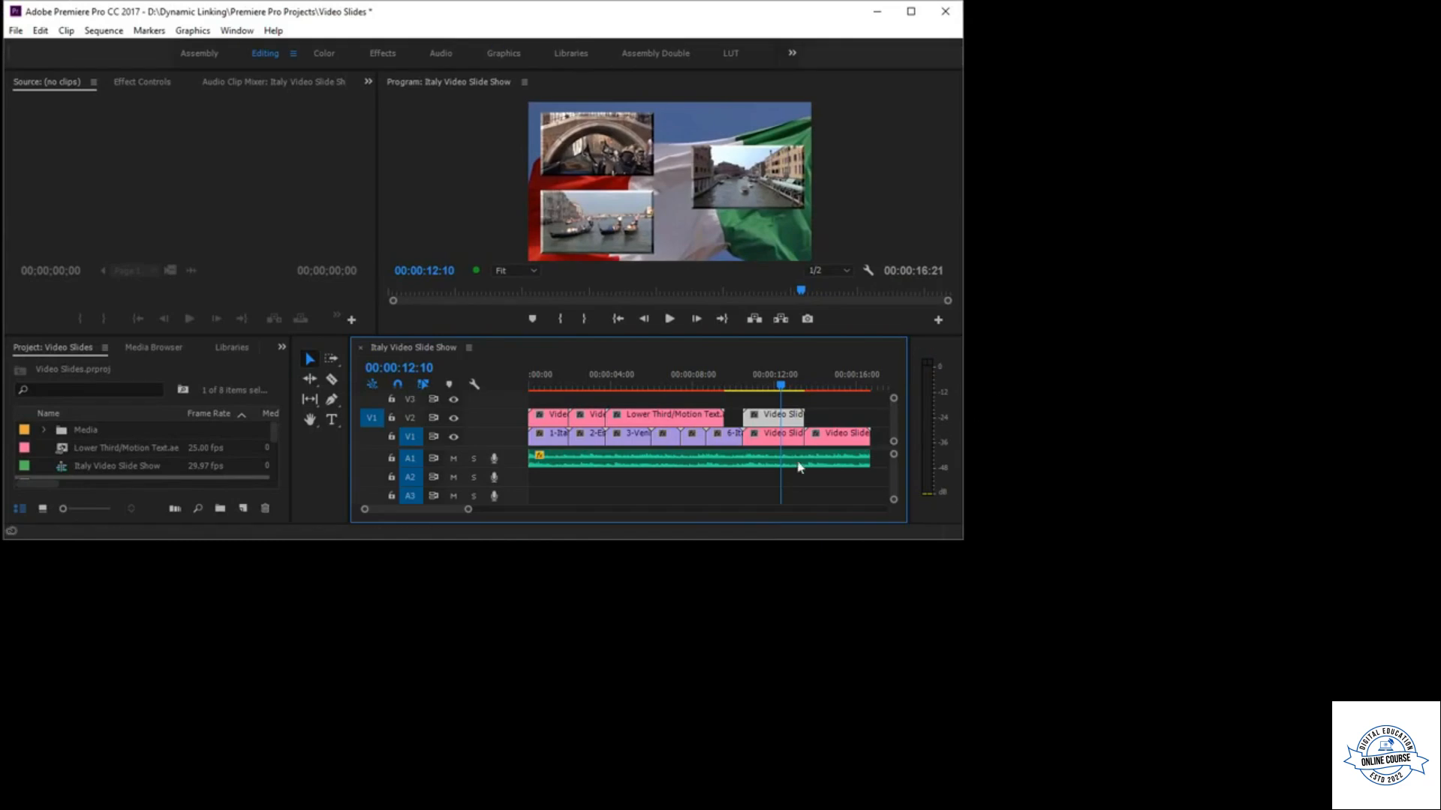
pyautogui.rightClick(757, 420)
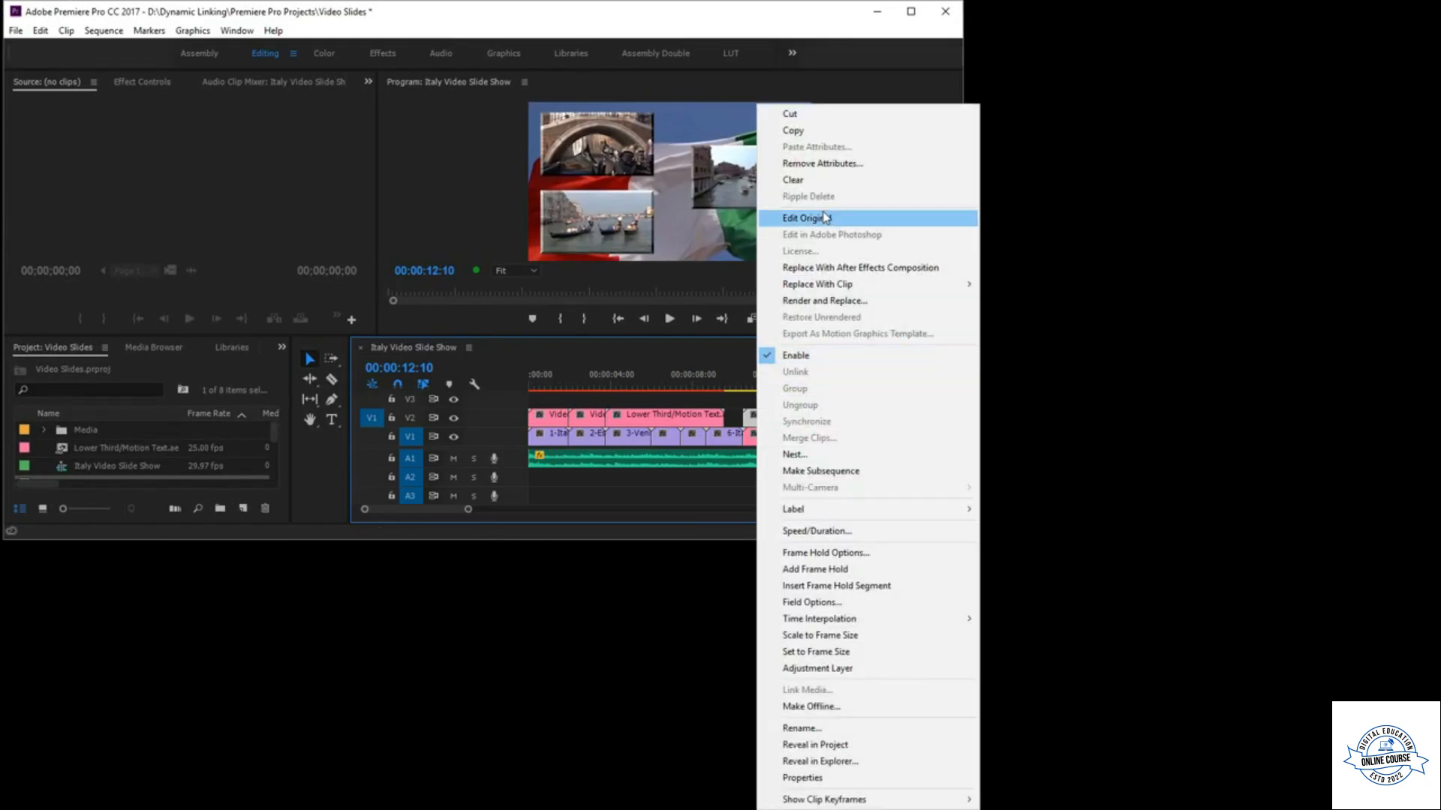
pyautogui.click(825, 218)
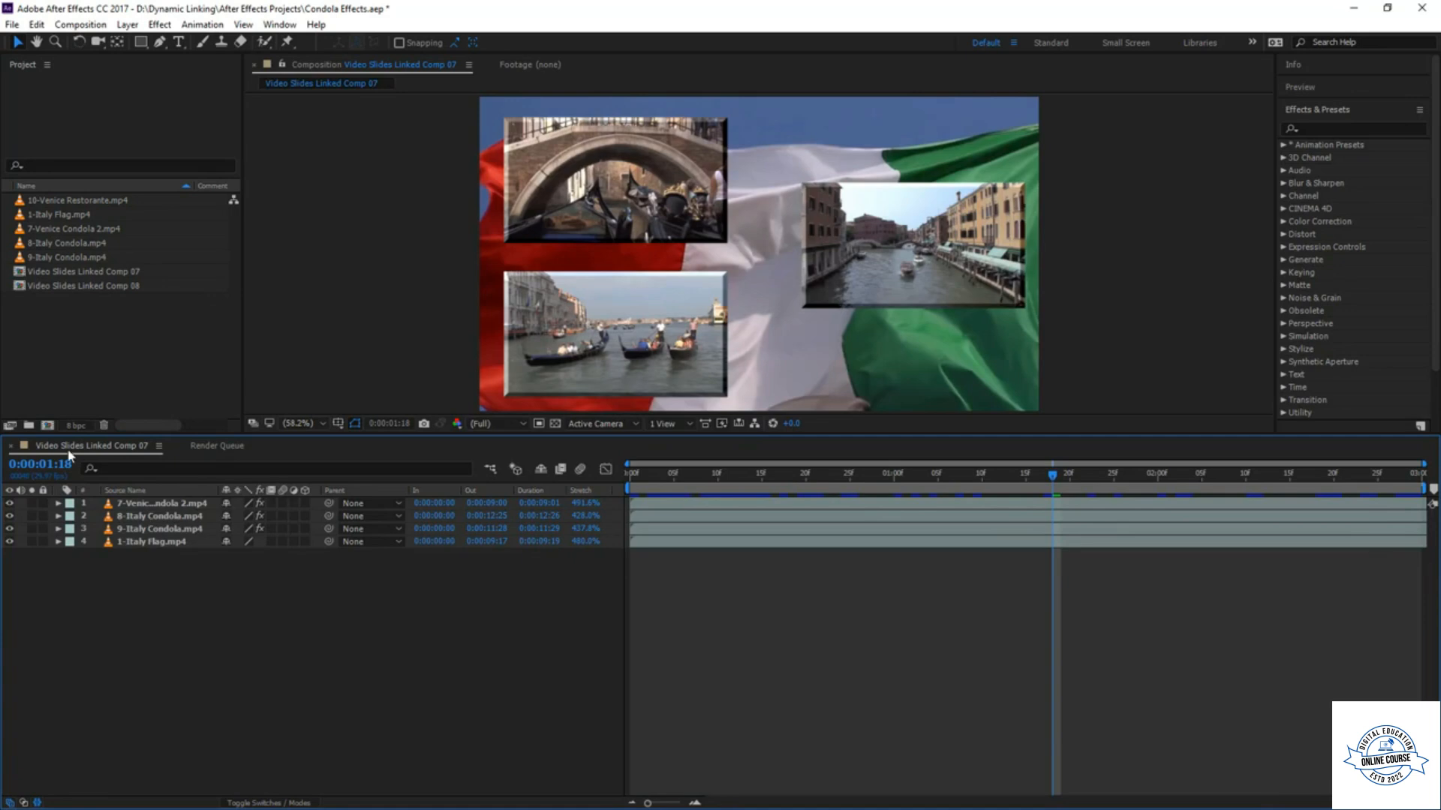
# - Scrub Video Slides Linked Comp 07 back to 0:00:00:03 to examine its layers, and return to Premiere Pro
pyautogui.click(1034, 472)
pyautogui.click(657, 473)
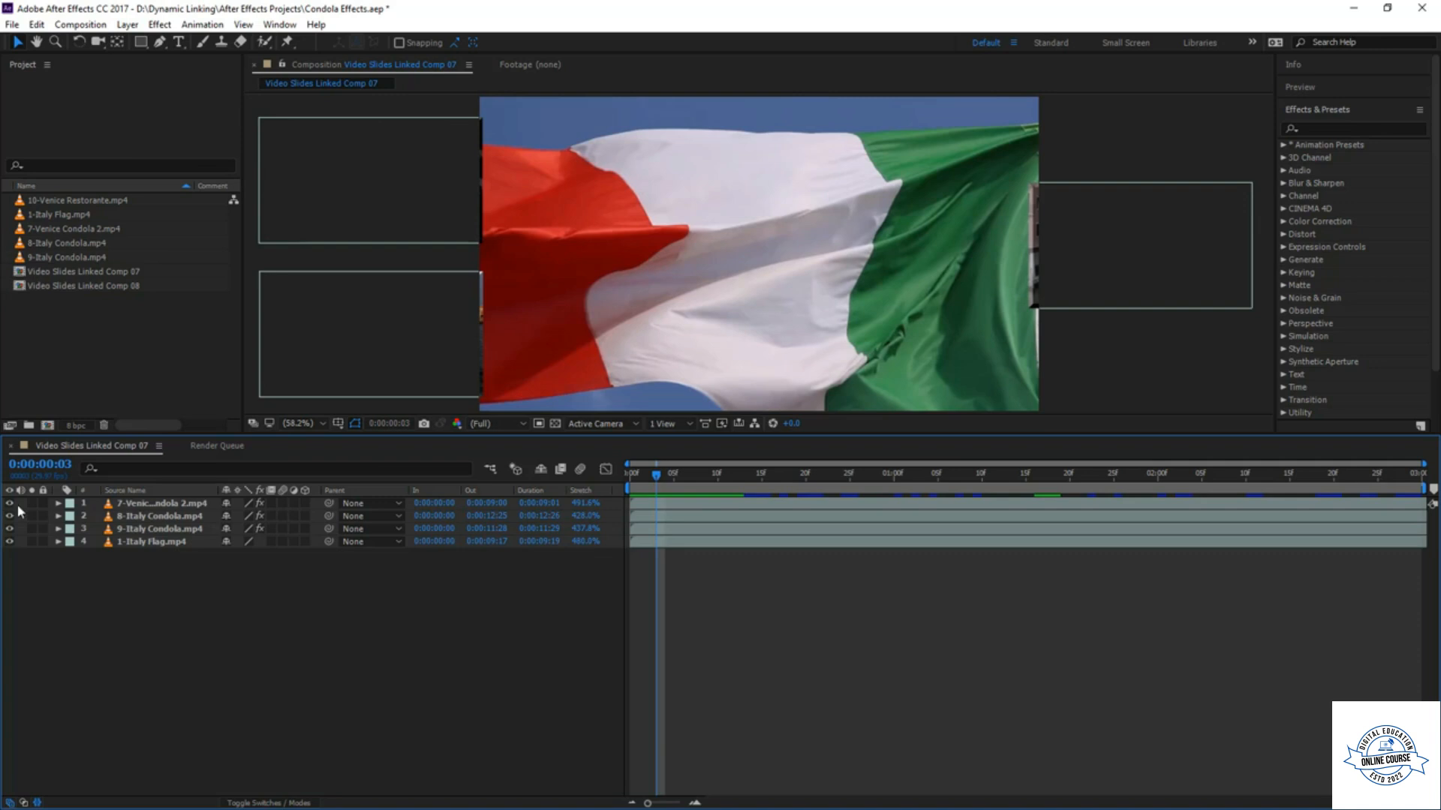
pyautogui.click(1353, 8)
pyautogui.click(852, 441)
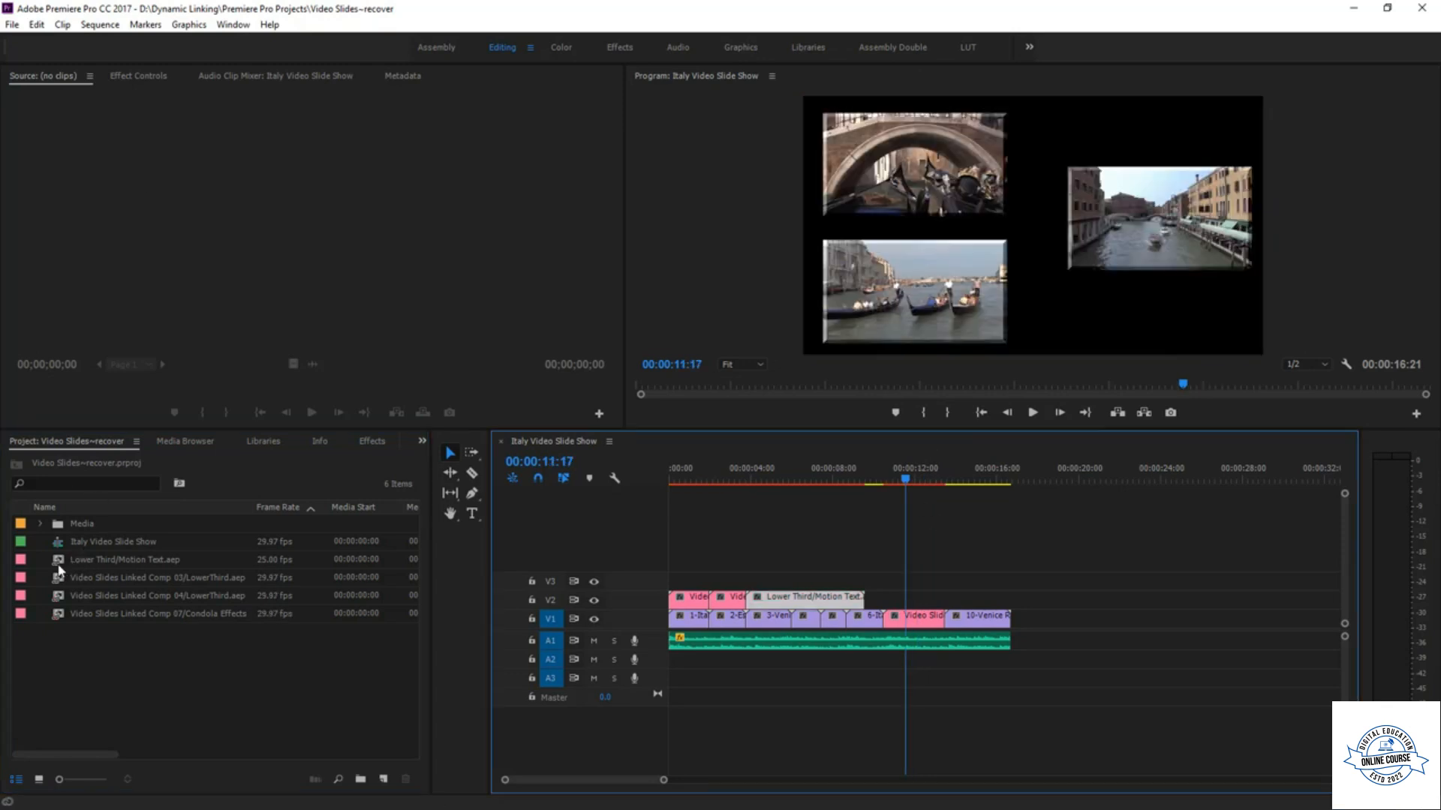
# - Open Lower Third/Motion Text.aep from the project in the Source Monitor and play it
pyautogui.click(58, 563)
pyautogui.doubleClick(58, 570)
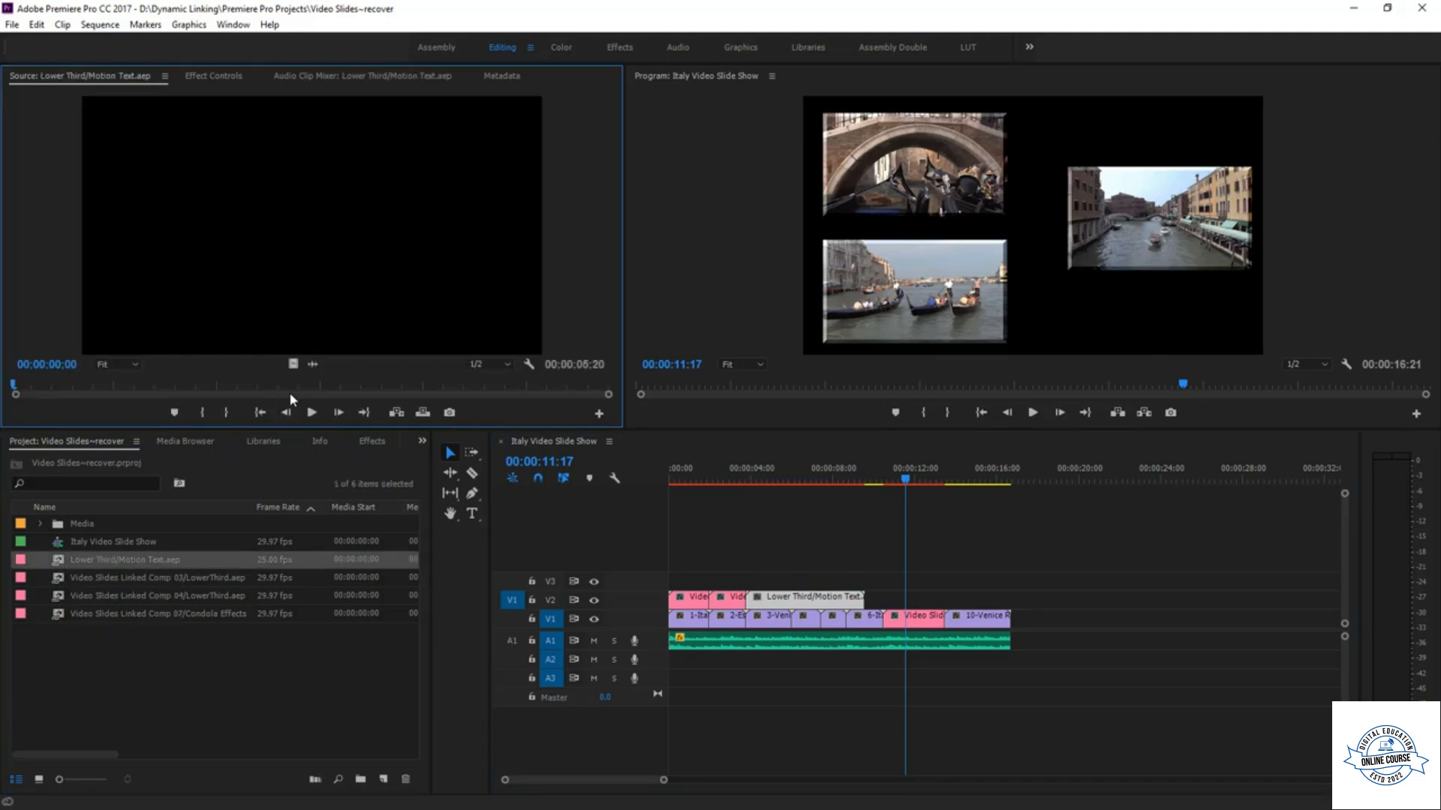
pyautogui.click(311, 412)
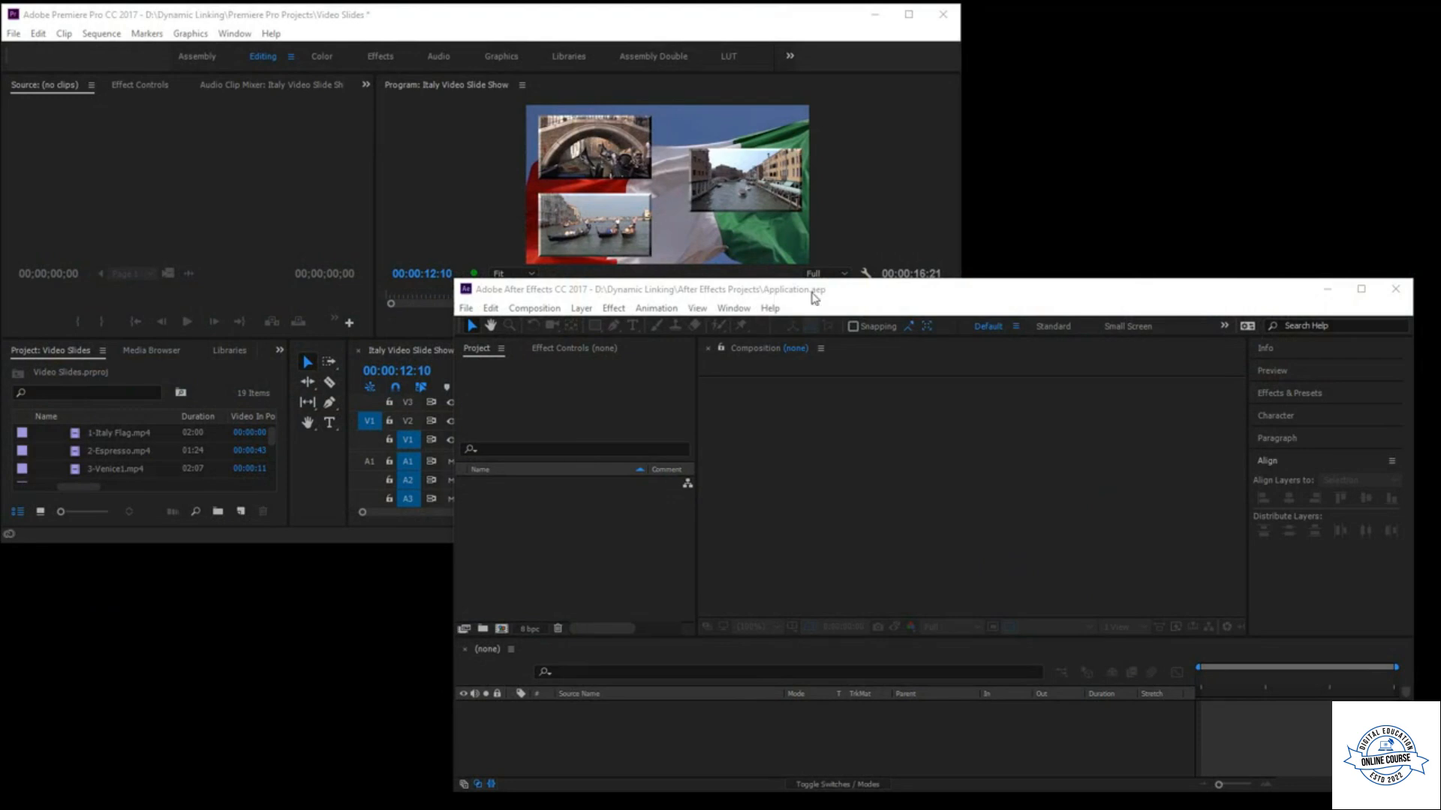
# - Switch to Premiere Pro and create a new sequence from the 3-Venice1.mp4 clip
pyautogui.click(800, 43)
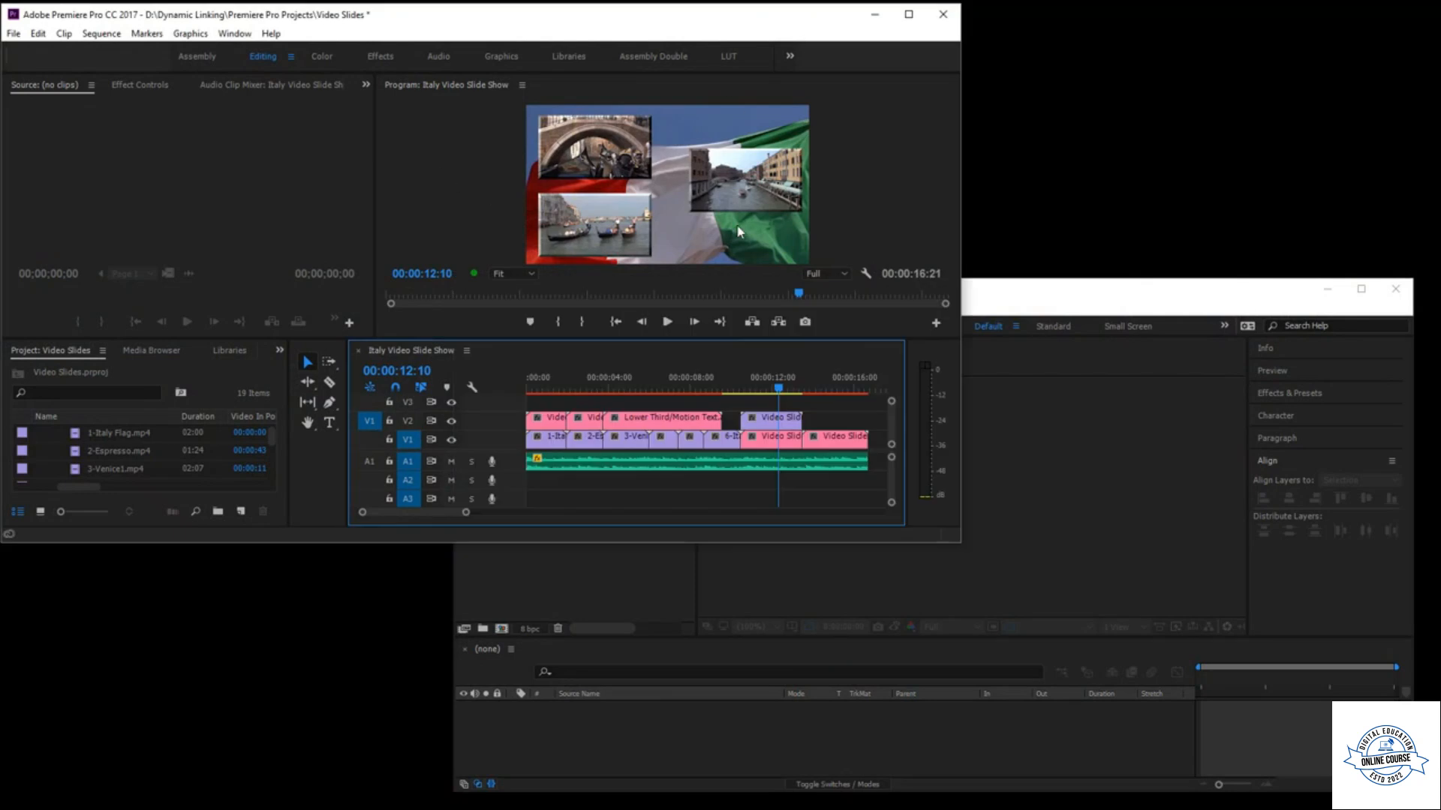
pyautogui.click(125, 471)
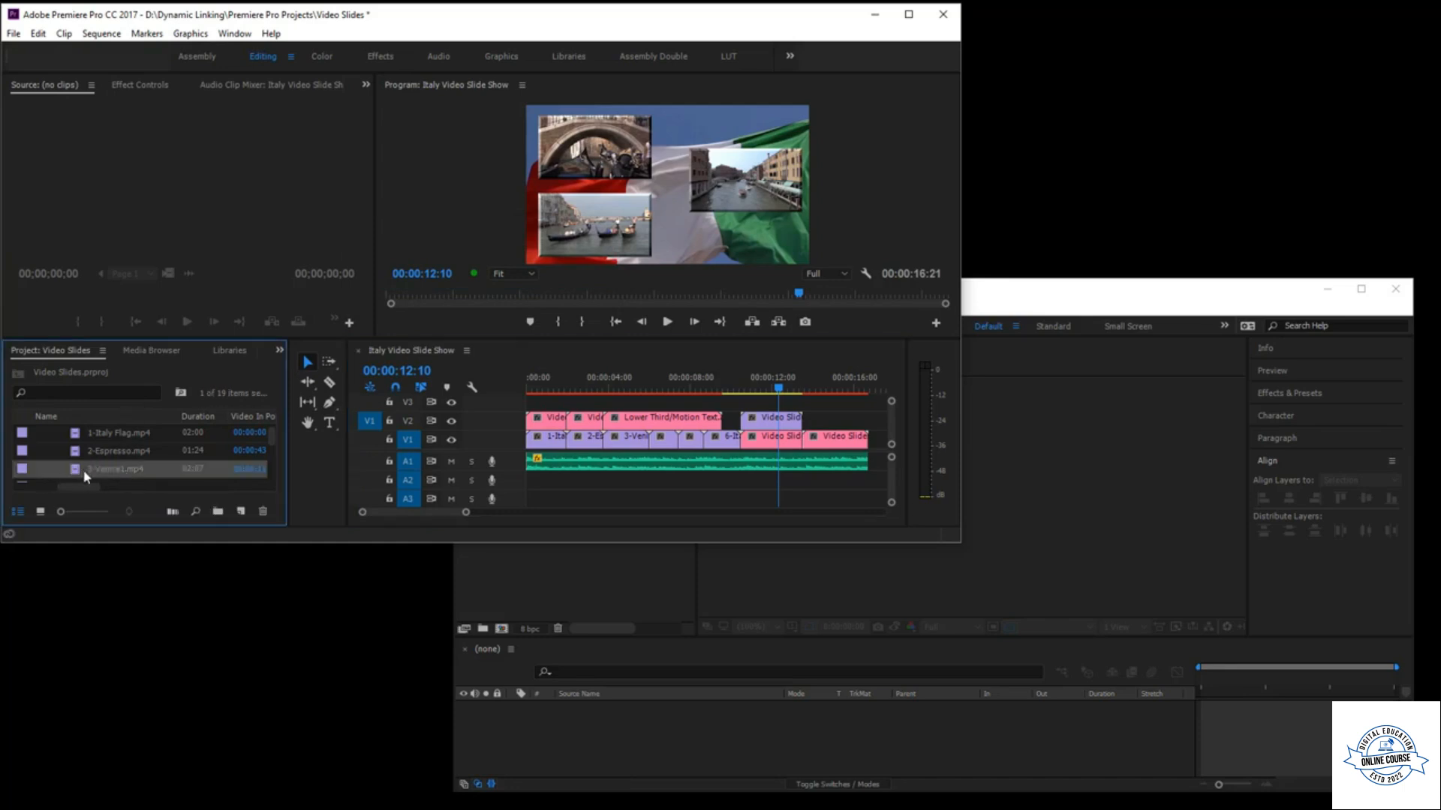
pyautogui.scroll(-5, 93, 469)
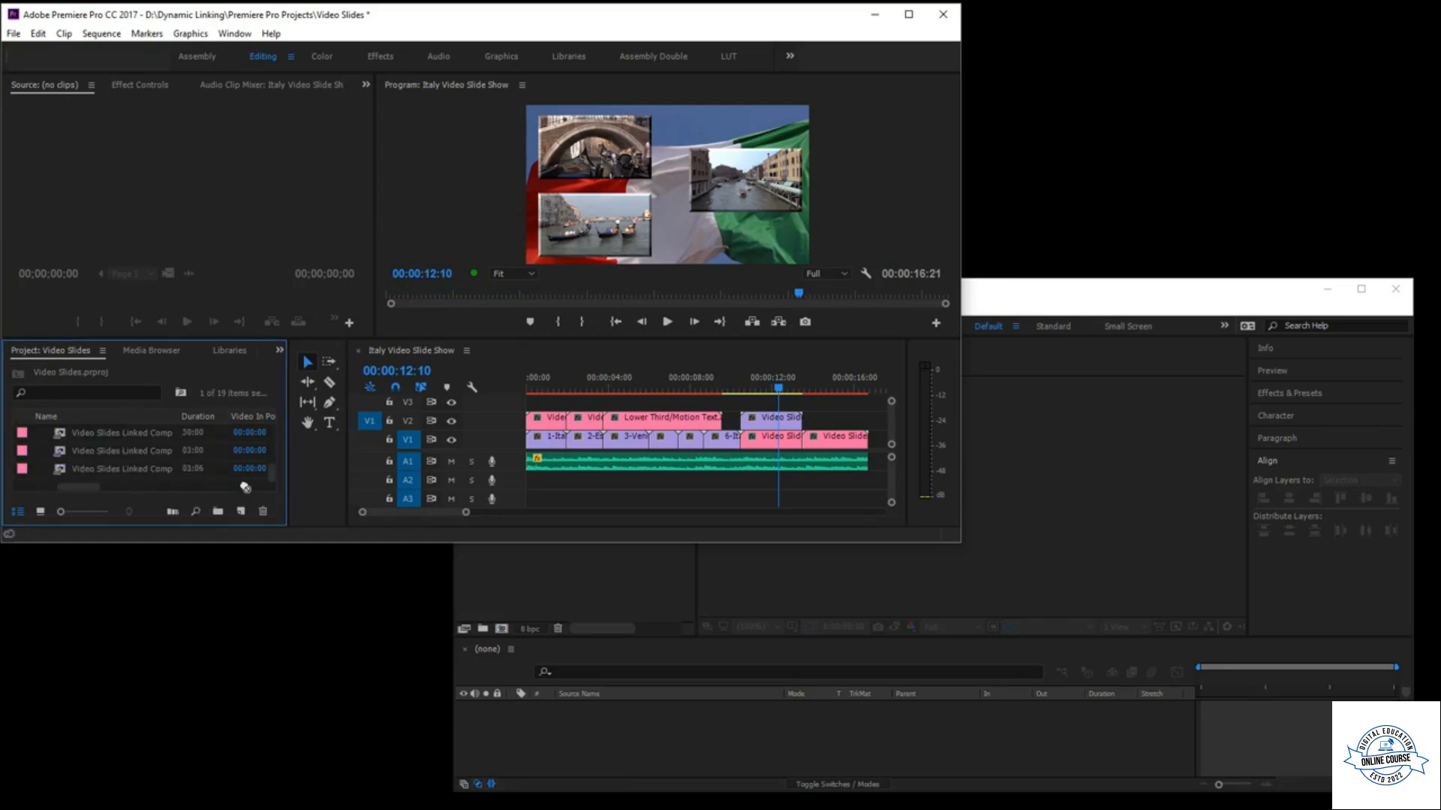
pyautogui.moveTo(243, 514); pyautogui.dragTo(243, 514)
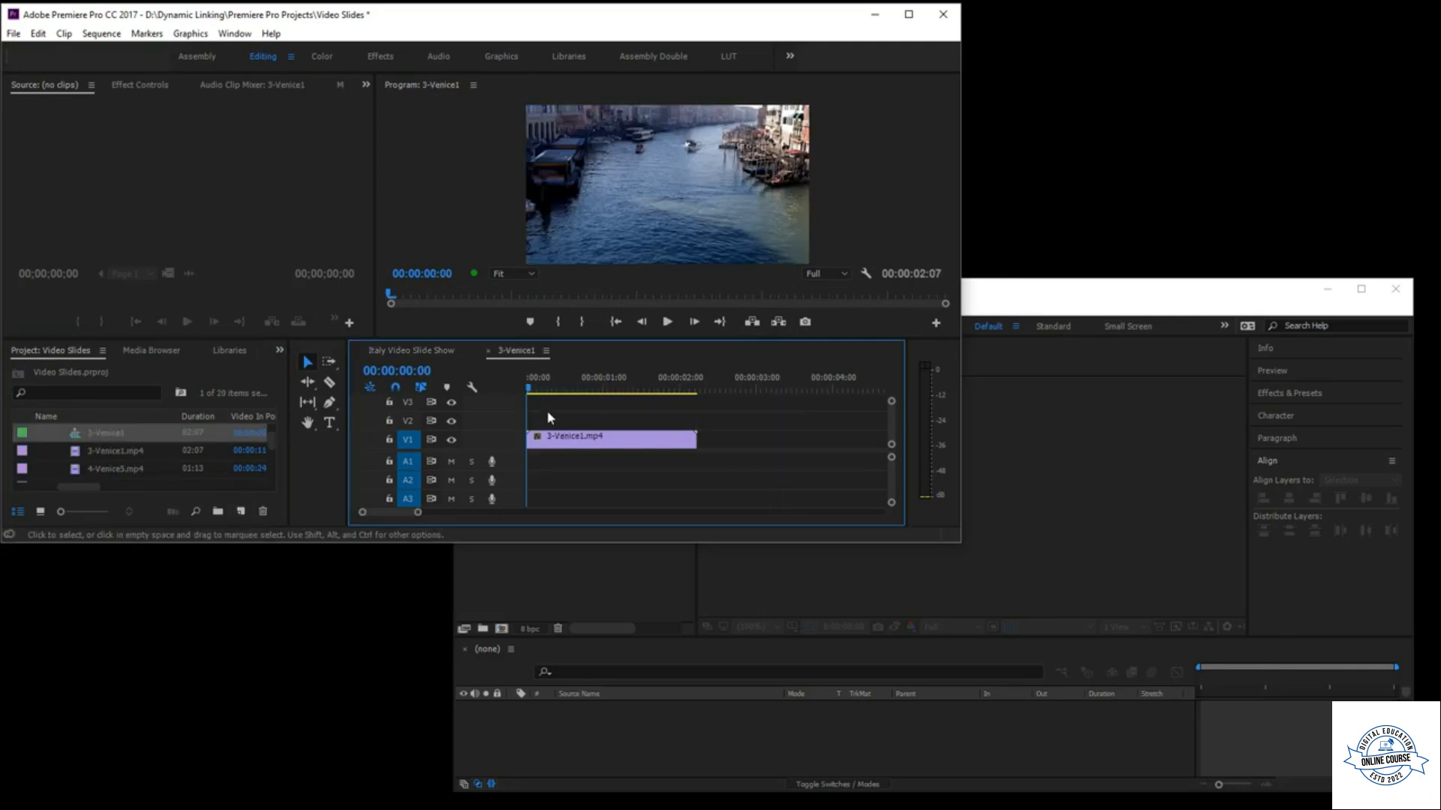
# - Enable looped playback in the Program Monitor and play the 3-Venice1 sequence, leaving the playhead at 00:00:00:15
pyautogui.moveTo(530, 389); pyautogui.dragTo(620, 401)
pyautogui.press('Home')
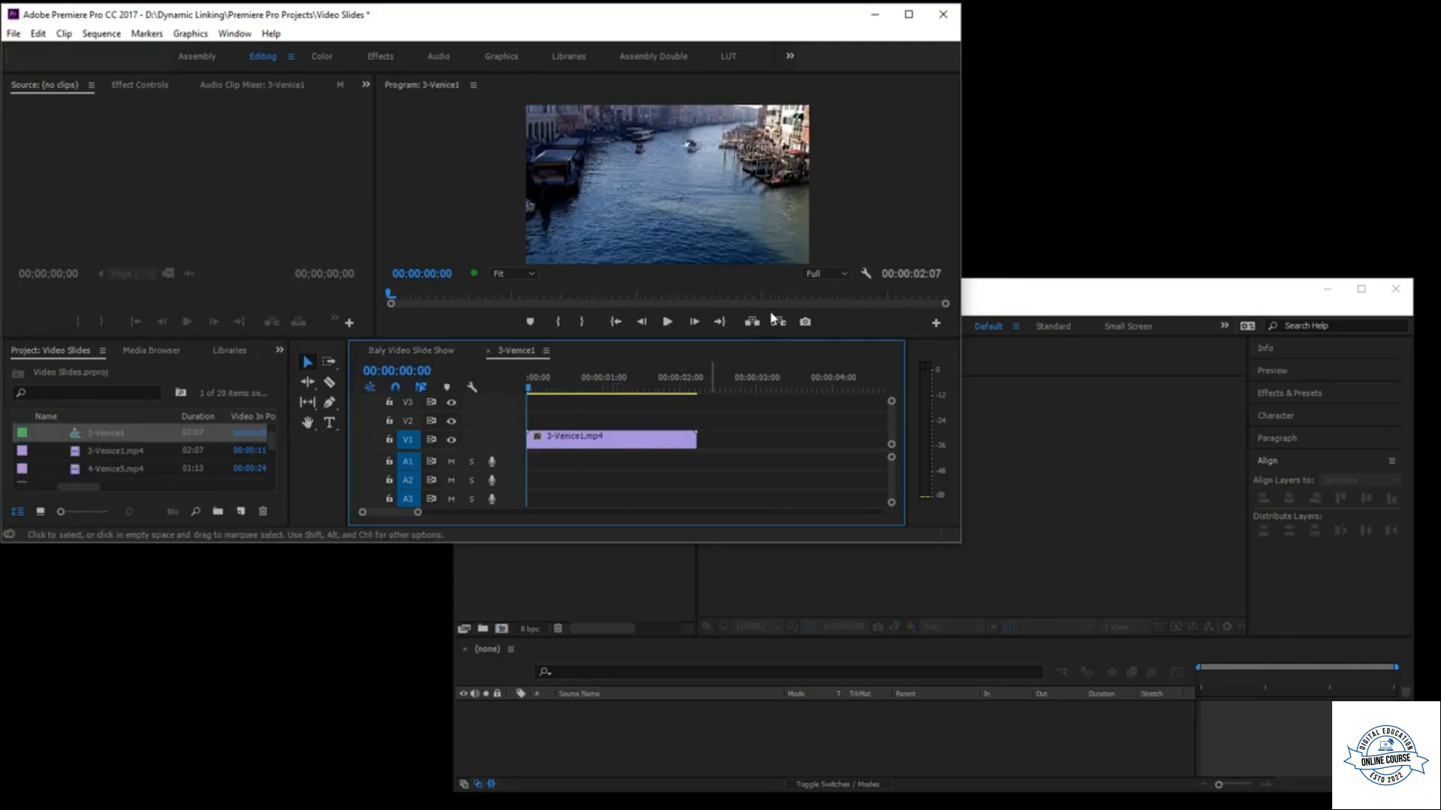
pyautogui.click(867, 275)
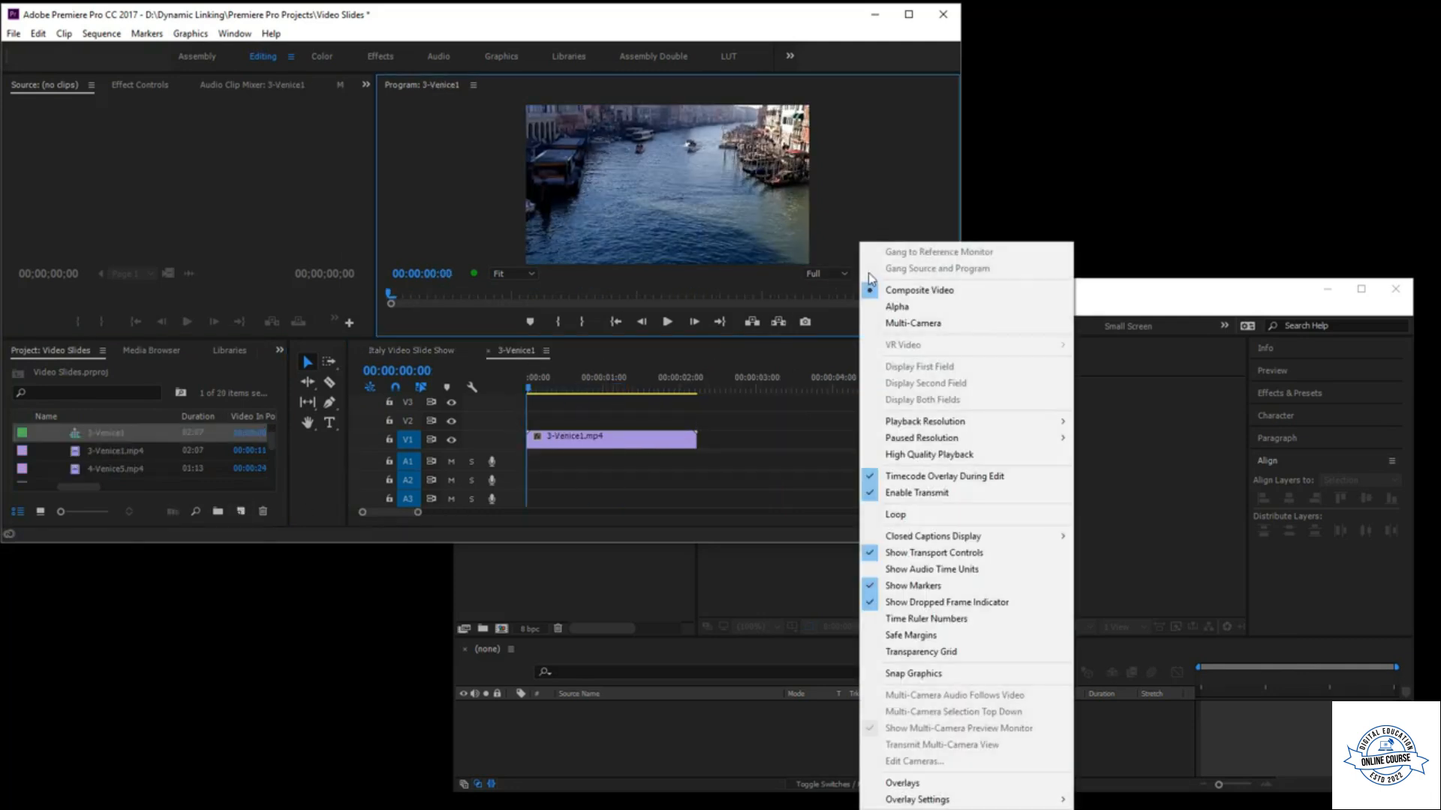
pyautogui.click(895, 515)
pyautogui.press('space')
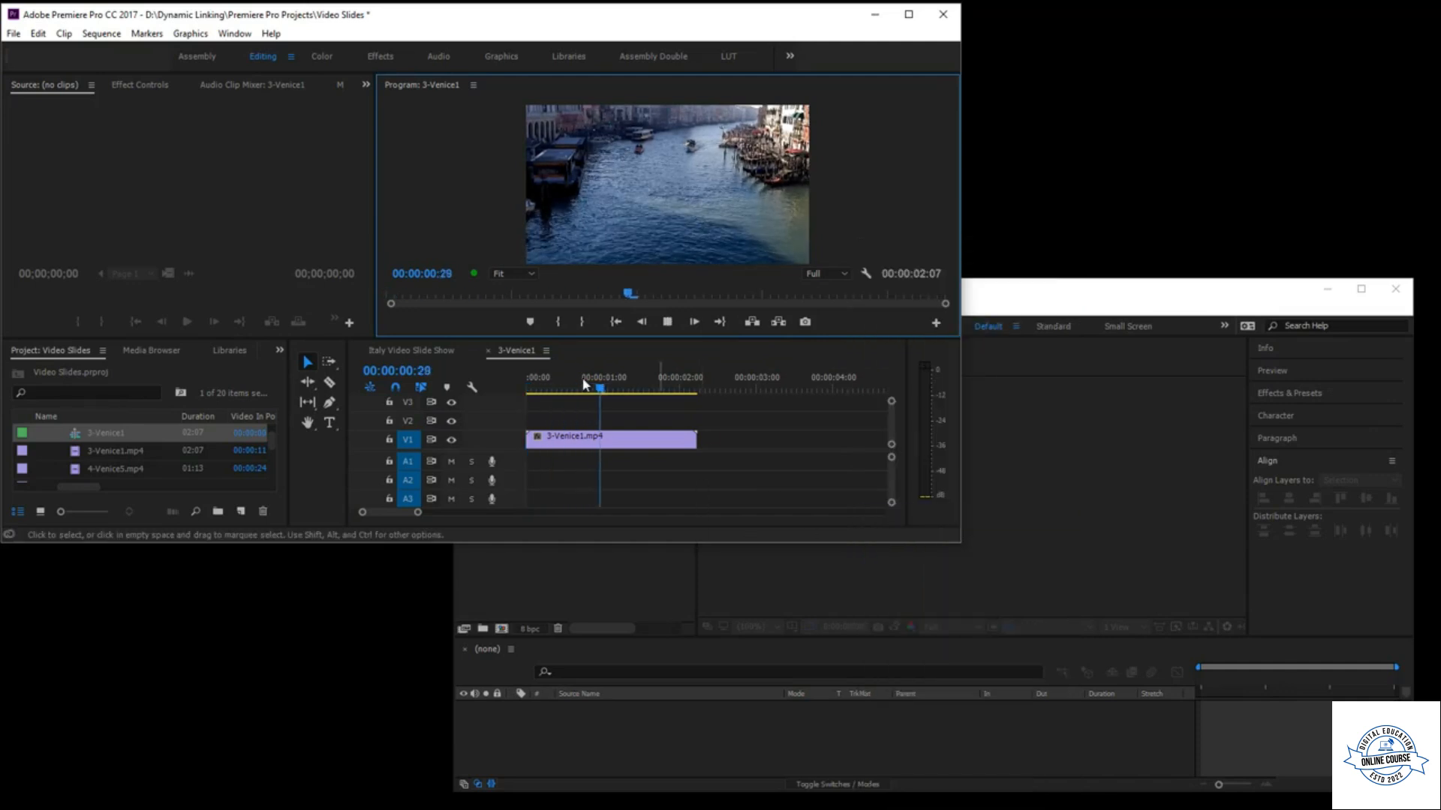
pyautogui.moveTo(649, 389); pyautogui.dragTo(564, 388)
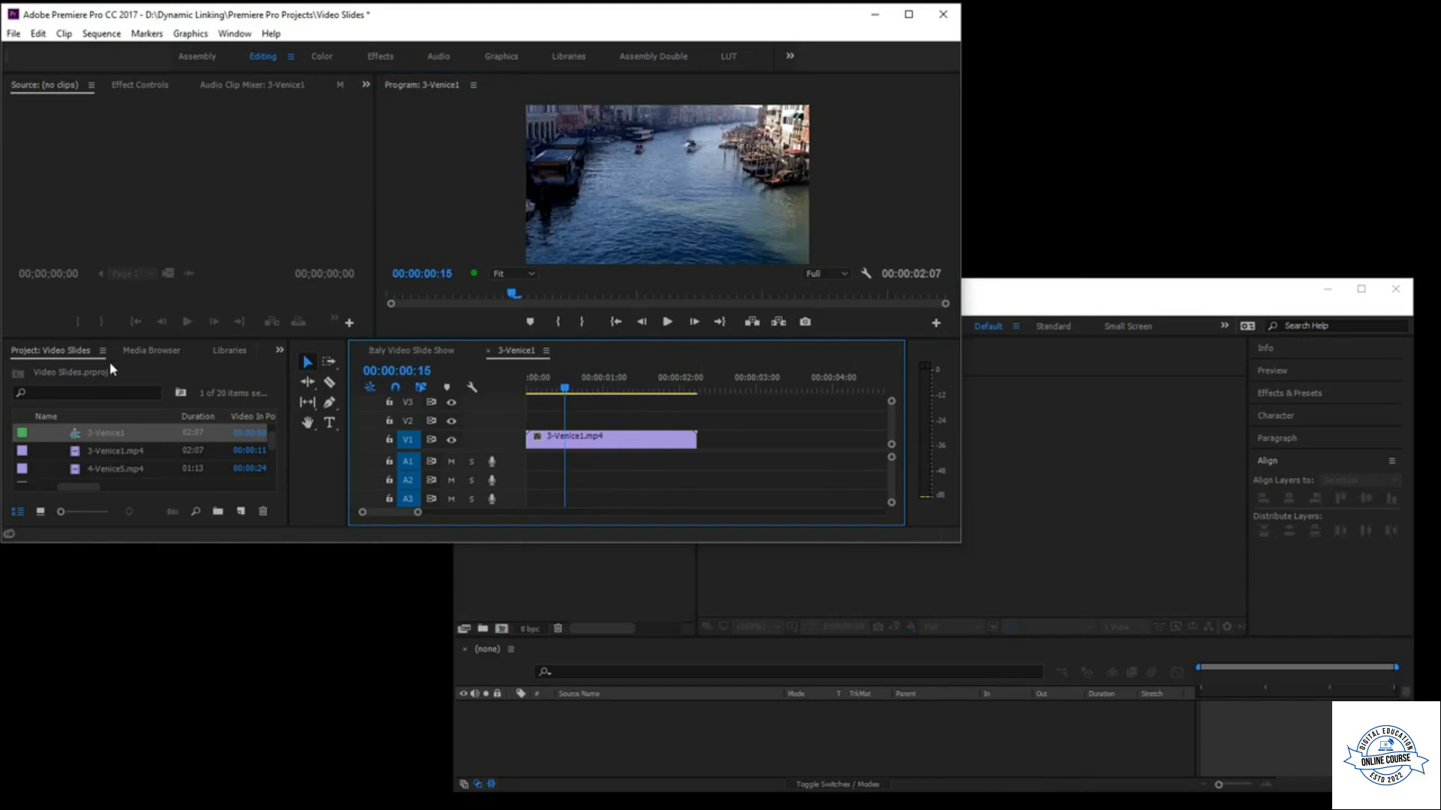
# - Create a dynamically linked After Effects composition at 1280 x 720, 29.97 fps with square pixels, and maximize After Effects
pyautogui.click(14, 33)
pyautogui.moveTo(187, 341)
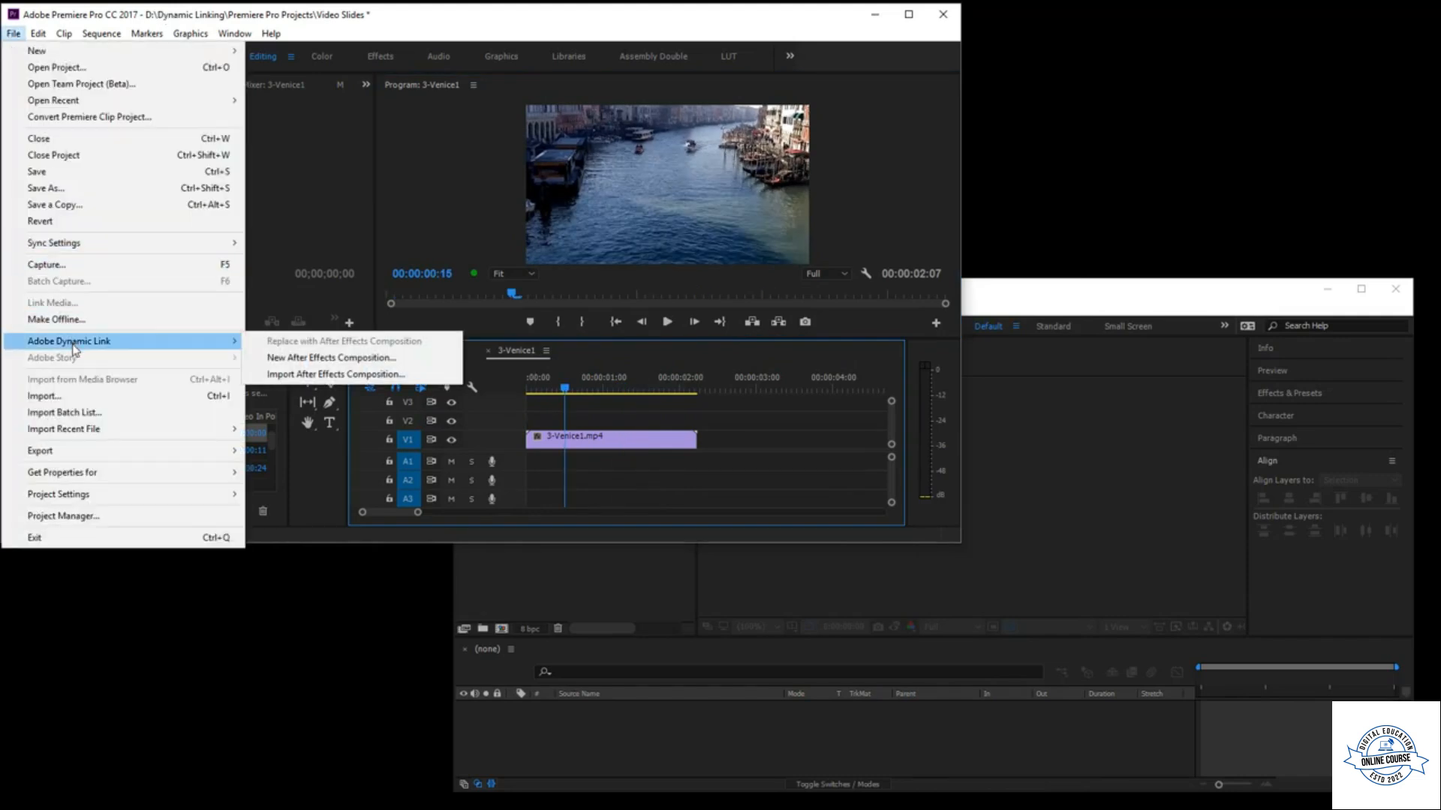
pyautogui.click(280, 358)
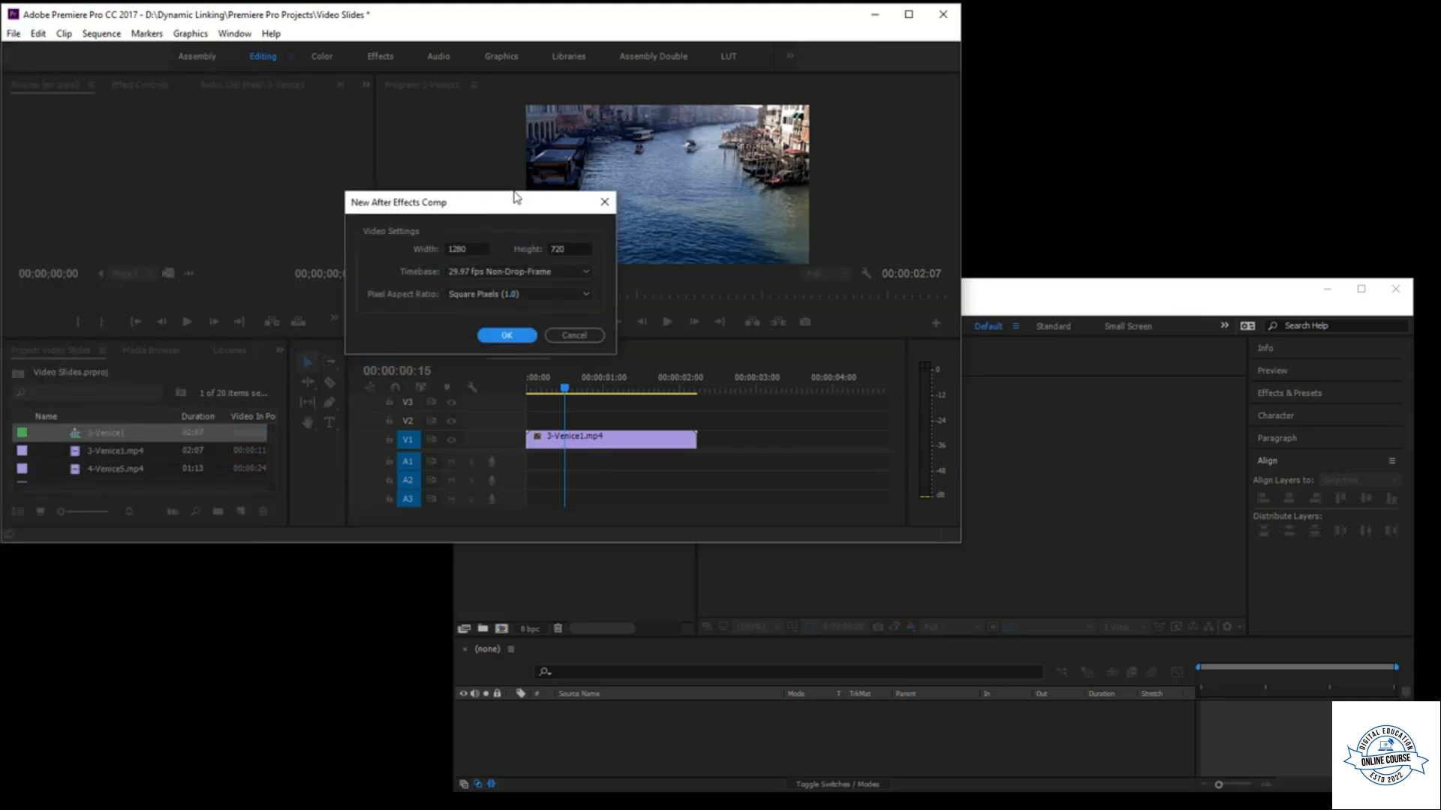
pyautogui.click(507, 335)
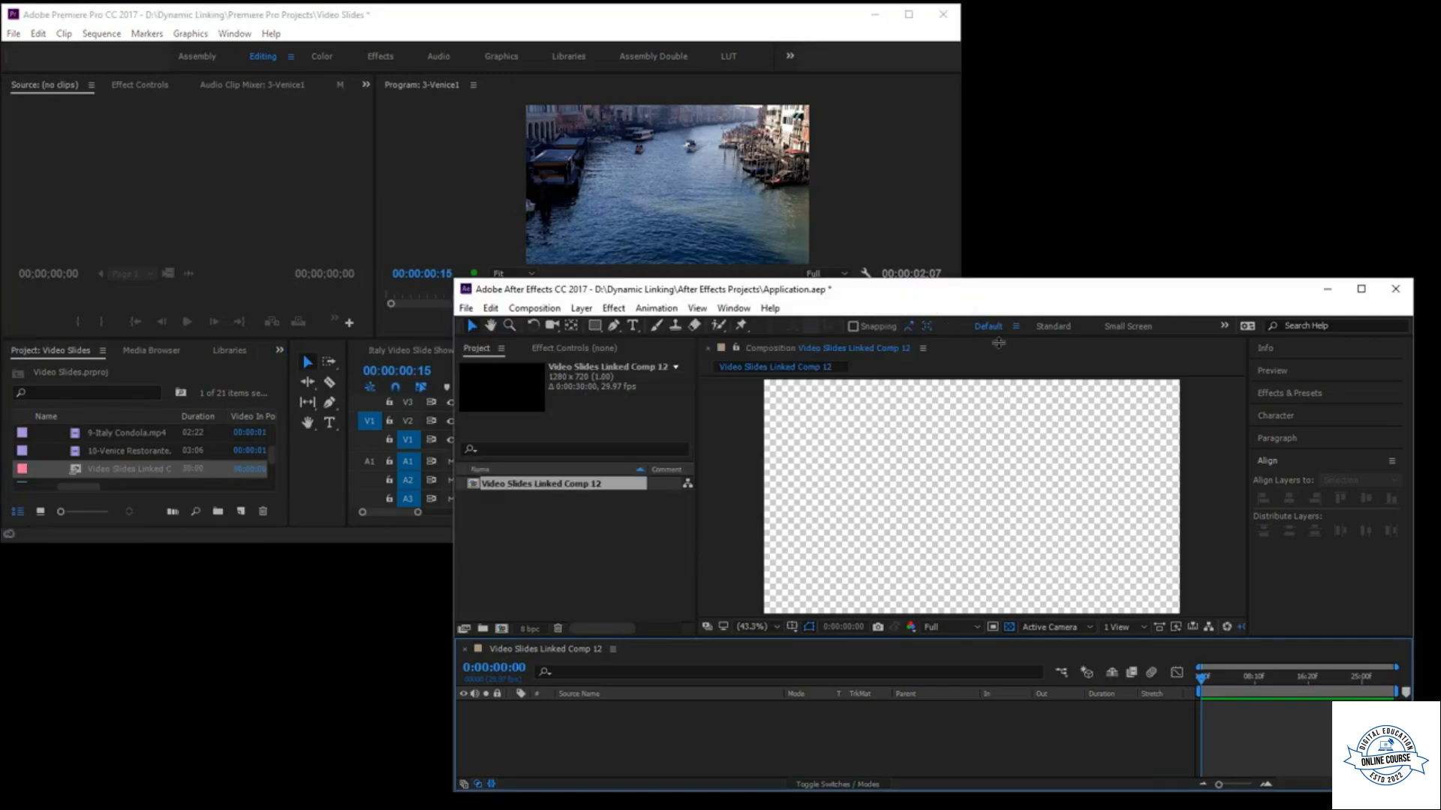
pyautogui.click(1361, 291)
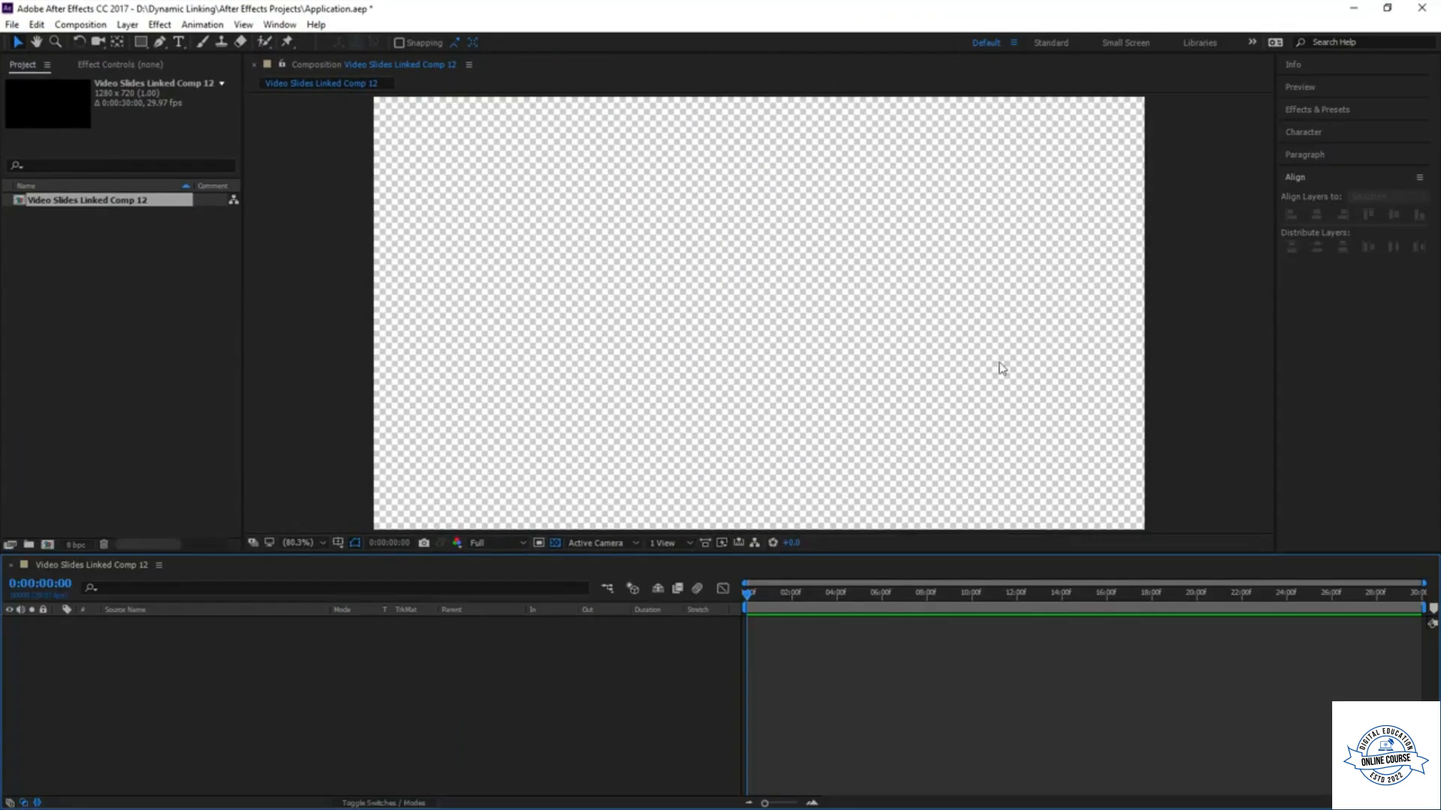
# - Add a full-frame rectangle shape layer to the linked comp and set its rectangle path height to 100
pyautogui.doubleClick(140, 47)
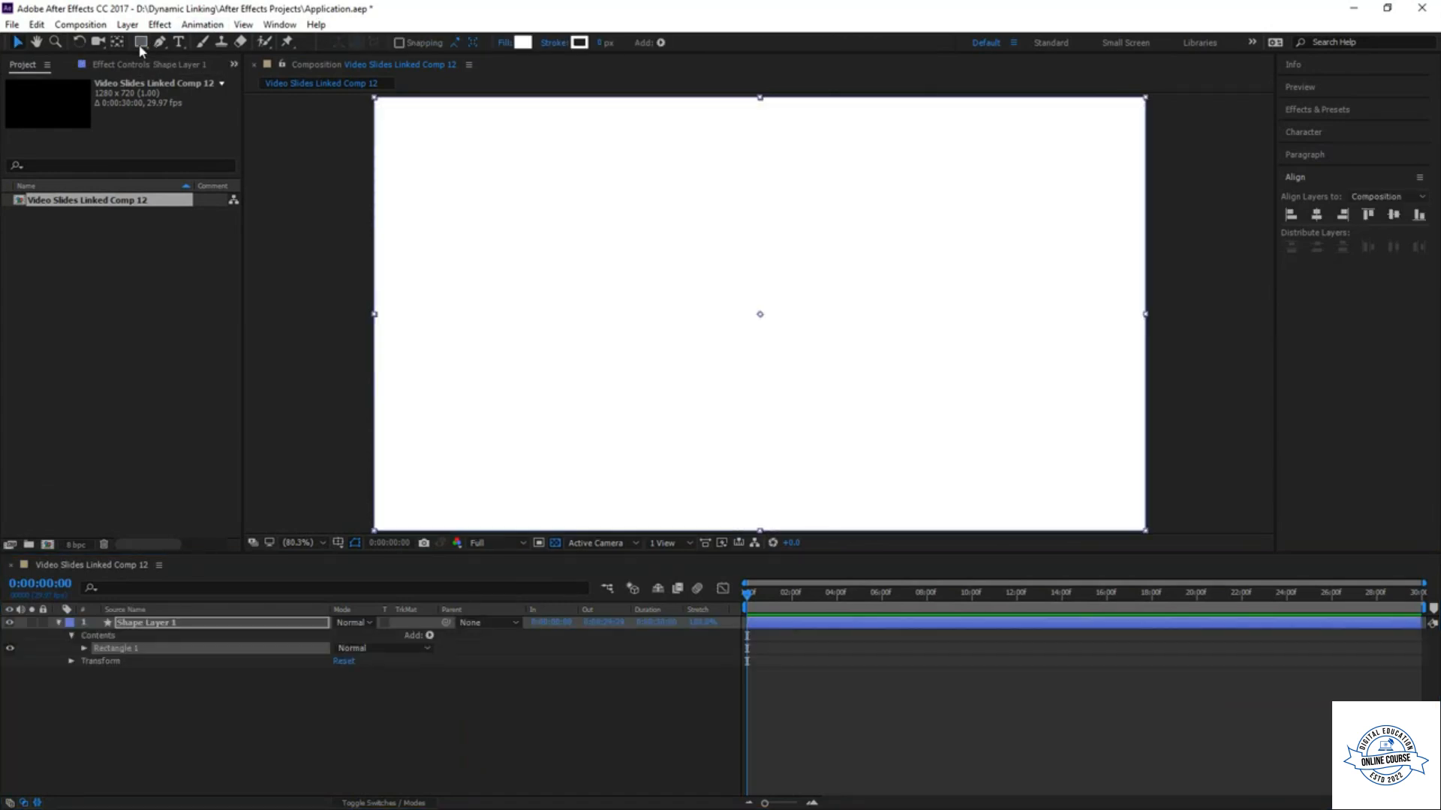
pyautogui.click(589, 215)
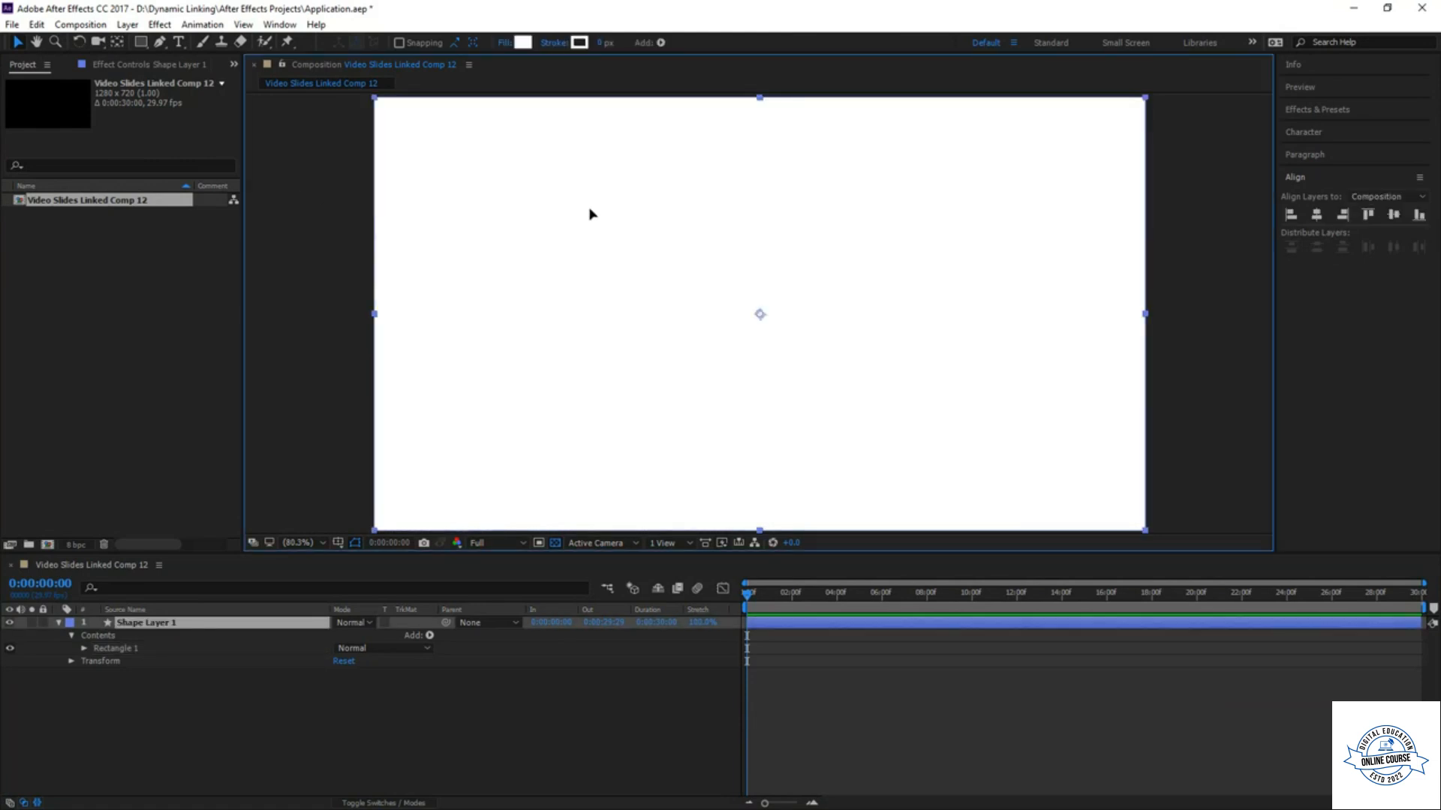
pyautogui.click(84, 649)
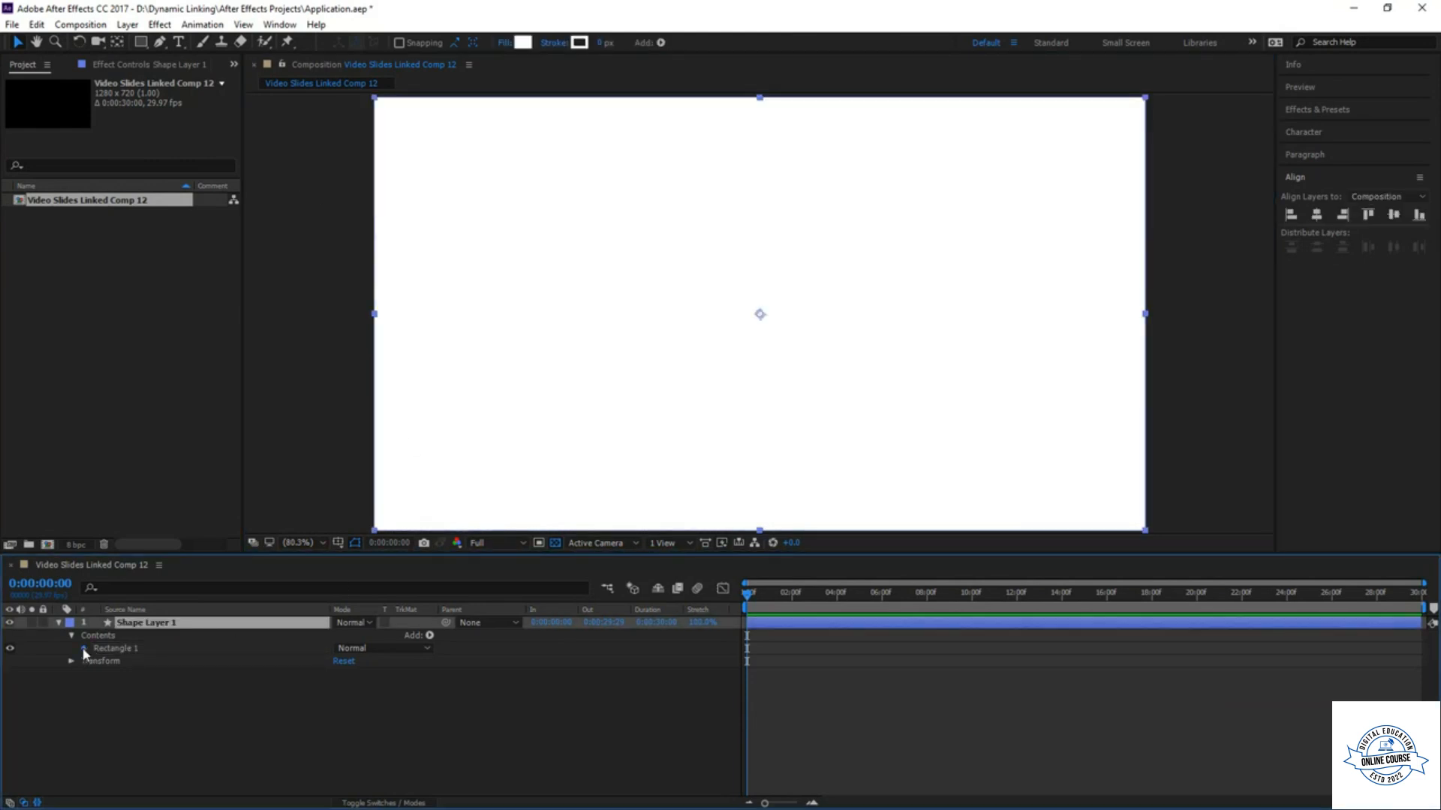
pyautogui.click(97, 661)
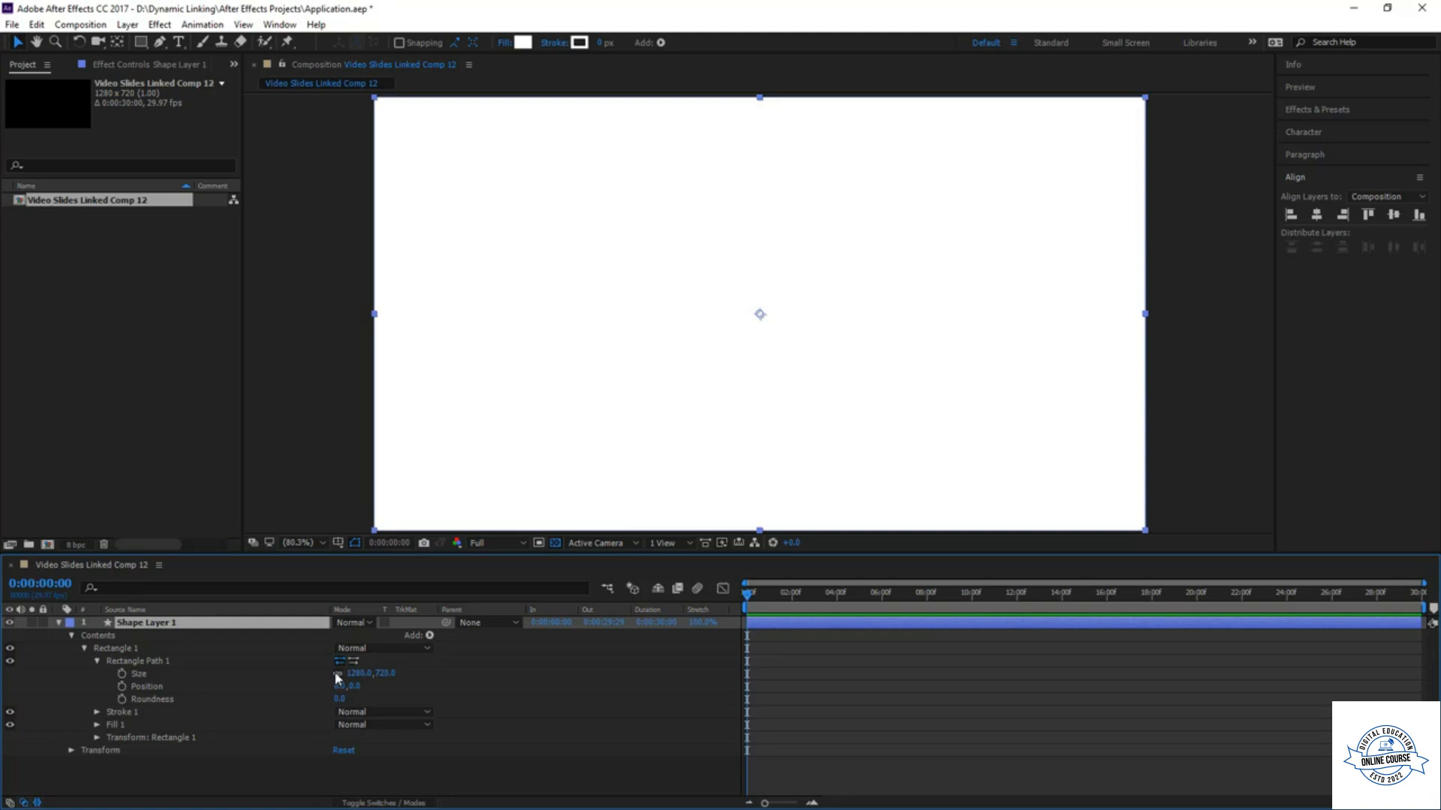
pyautogui.click(385, 673)
pyautogui.write('100')
pyautogui.press('Return')
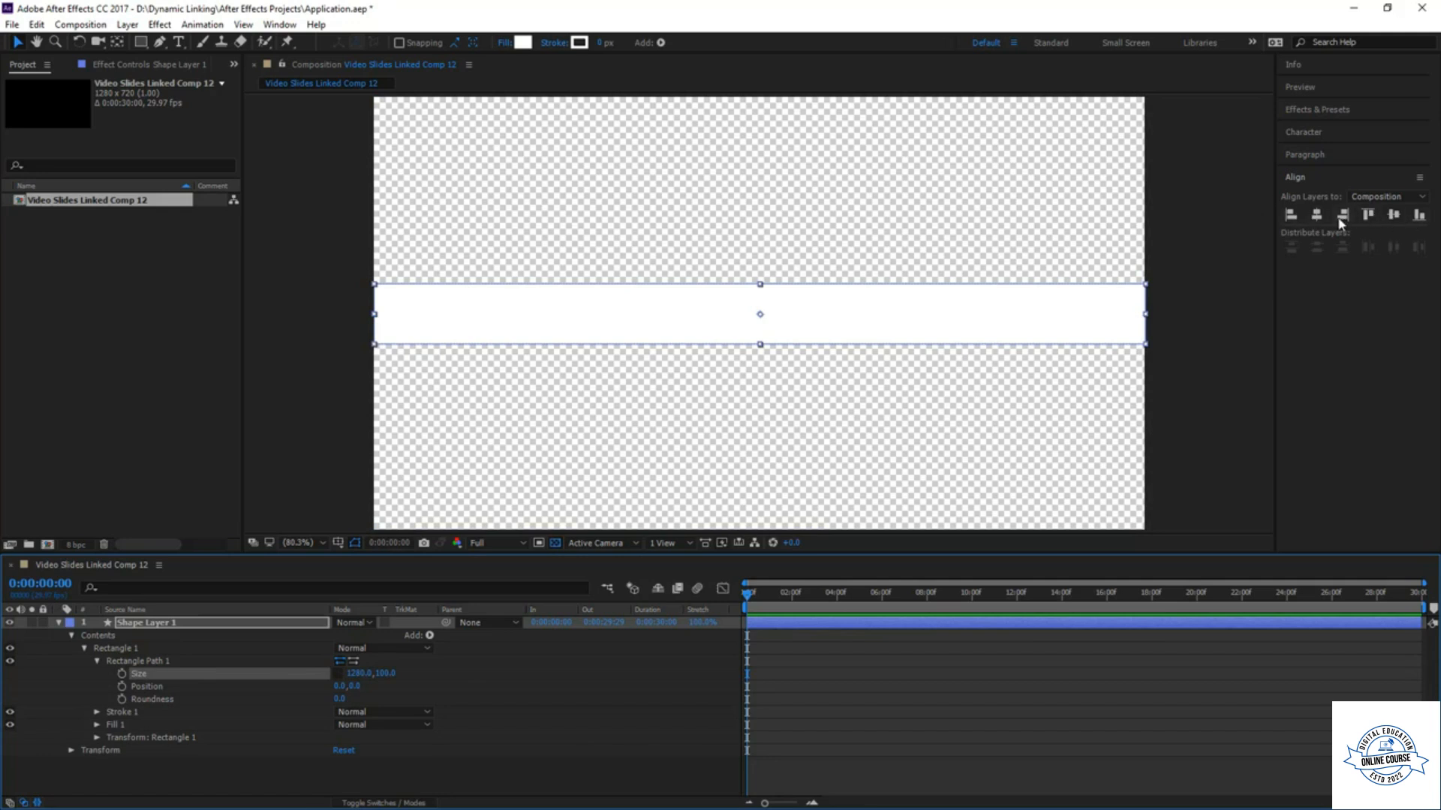
# - Align the bar to the top of the composition, then duplicate it and align the copy to the bottom edge
pyautogui.click(1367, 215)
pyautogui.click(1205, 273)
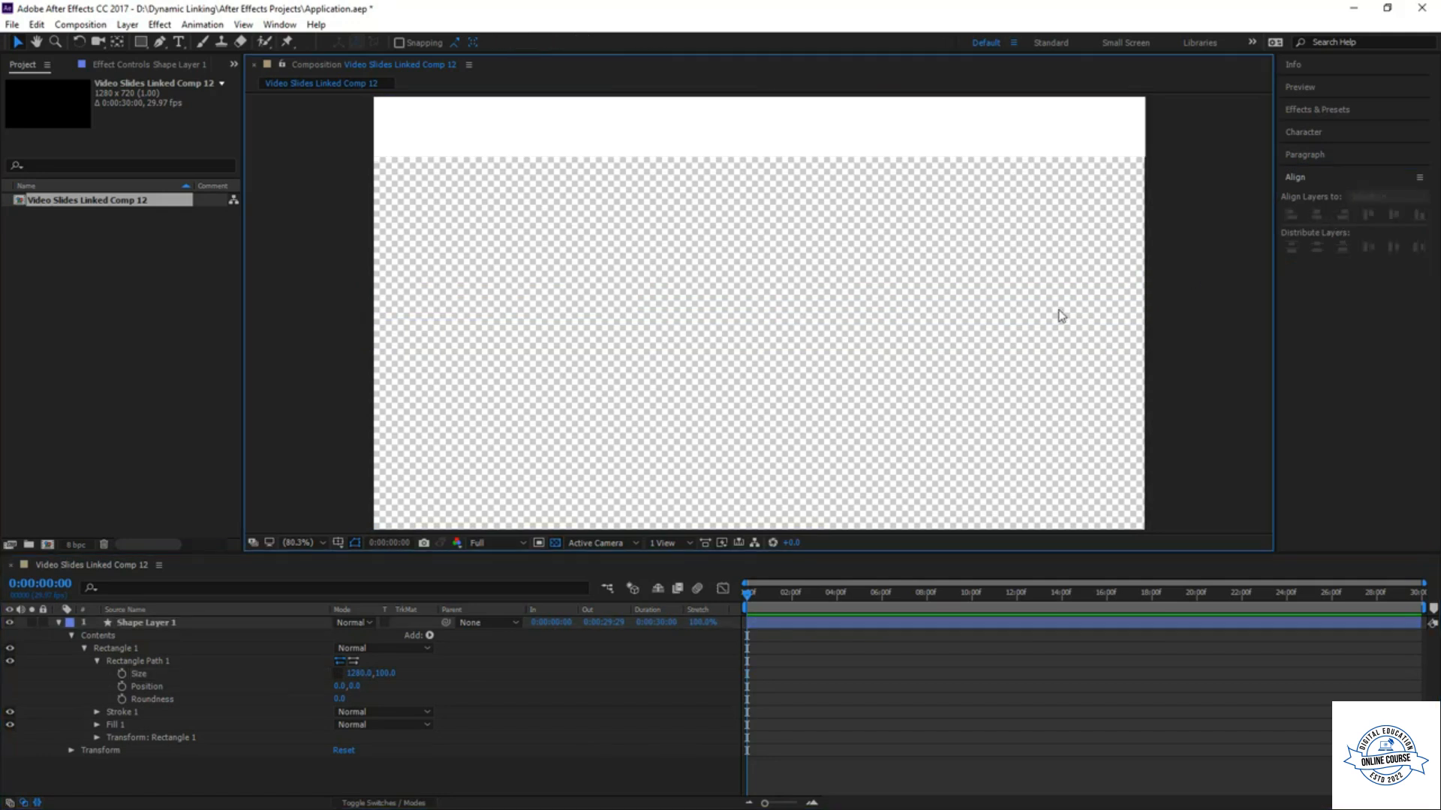
pyautogui.click(209, 623)
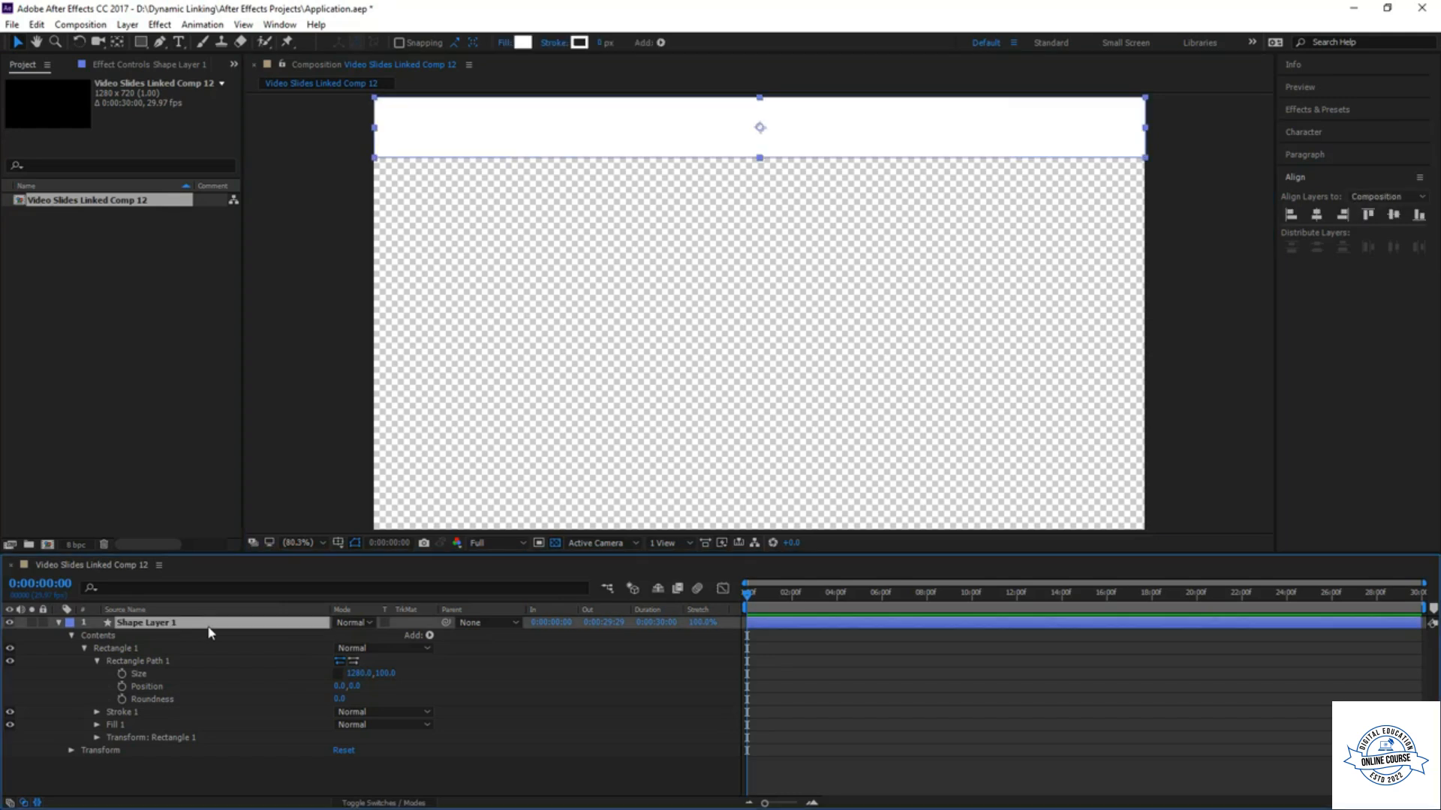
pyautogui.hotkey('ctrl', 'd')
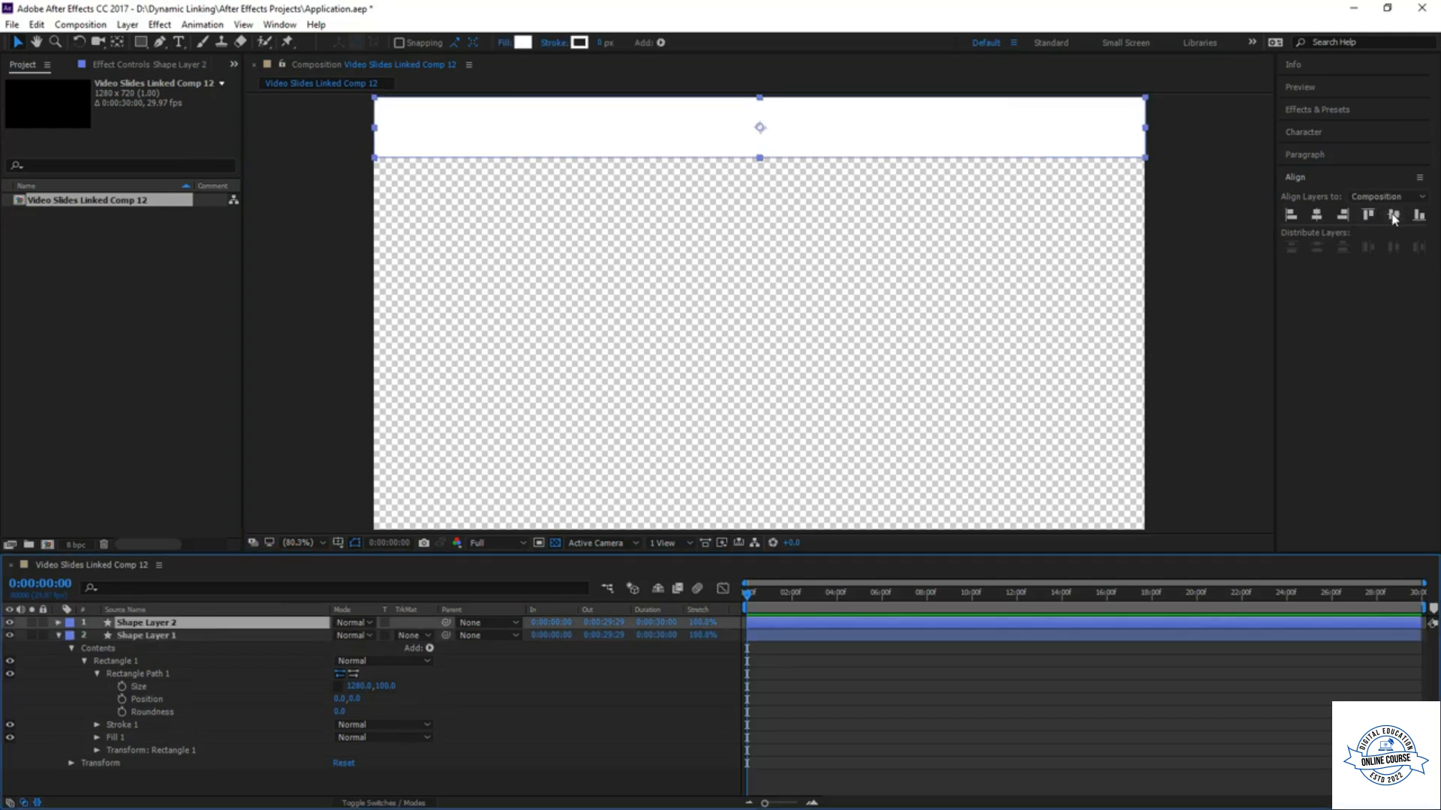
pyautogui.click(1418, 215)
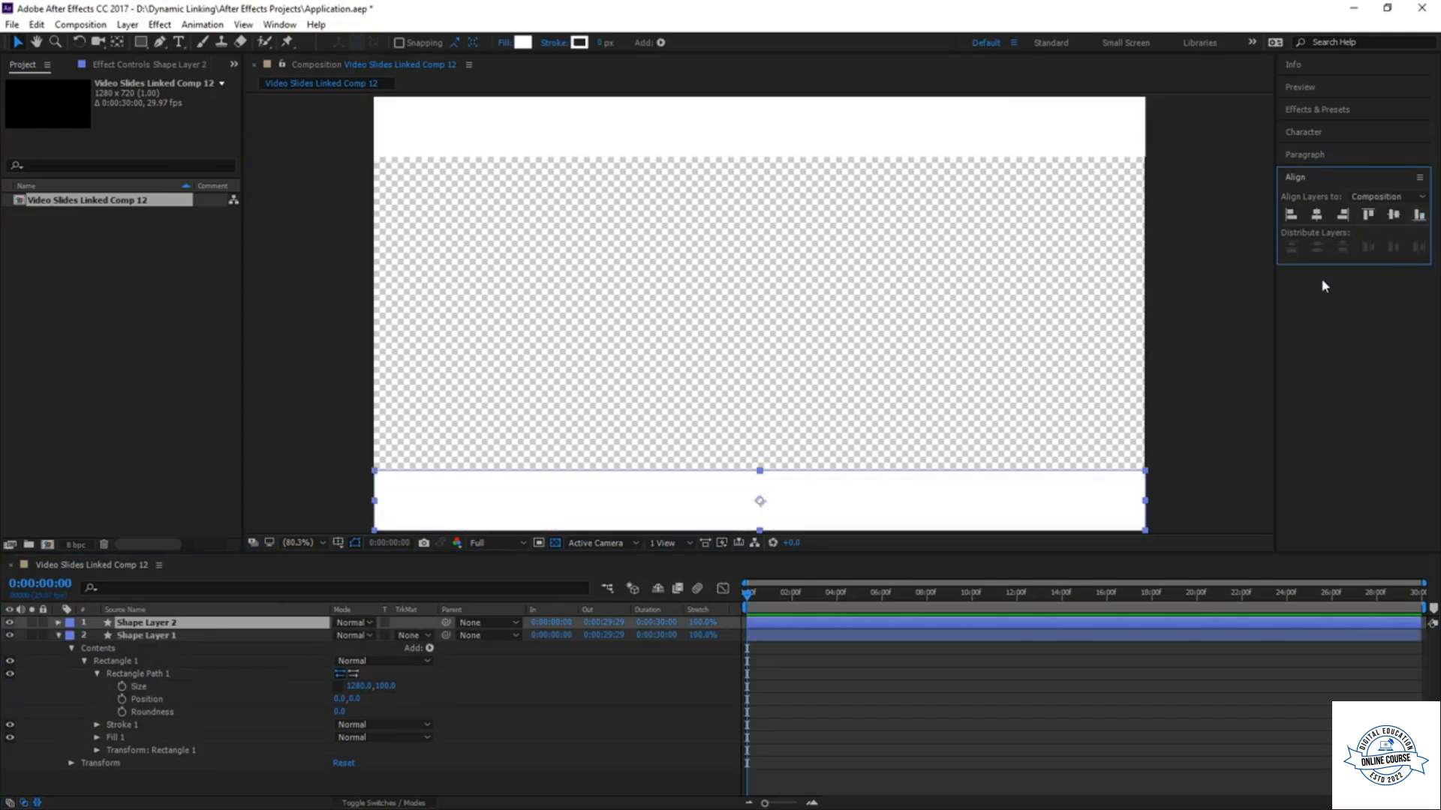
# - Change the fill color of both Shape Layer 1 and Shape Layer 2 to black (000000)
pyautogui.keyDown('shift'); pyautogui.click(184, 635); pyautogui.keyUp('shift')
pyautogui.click(523, 42)
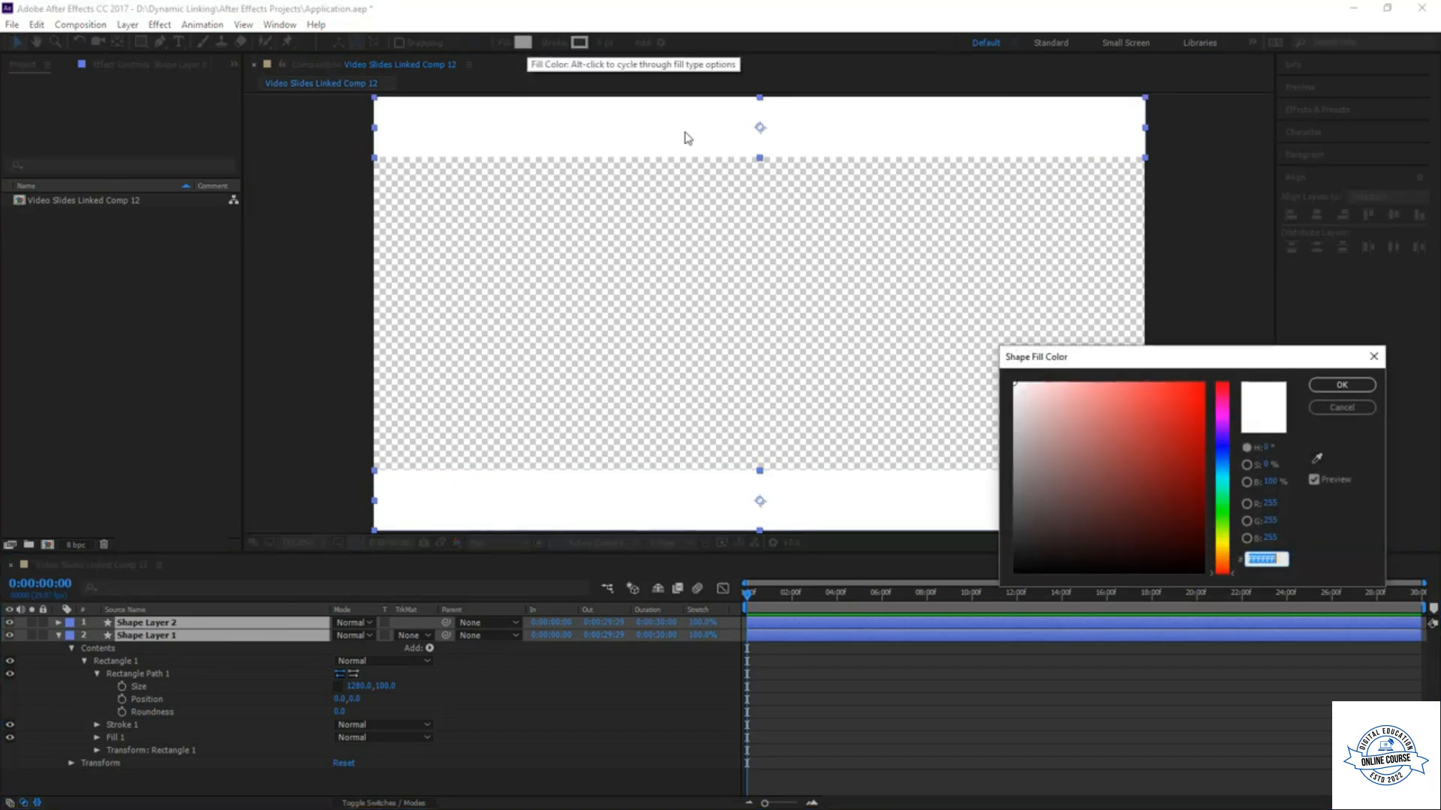
pyautogui.moveTo(1087, 428); pyautogui.dragTo(1014, 572)
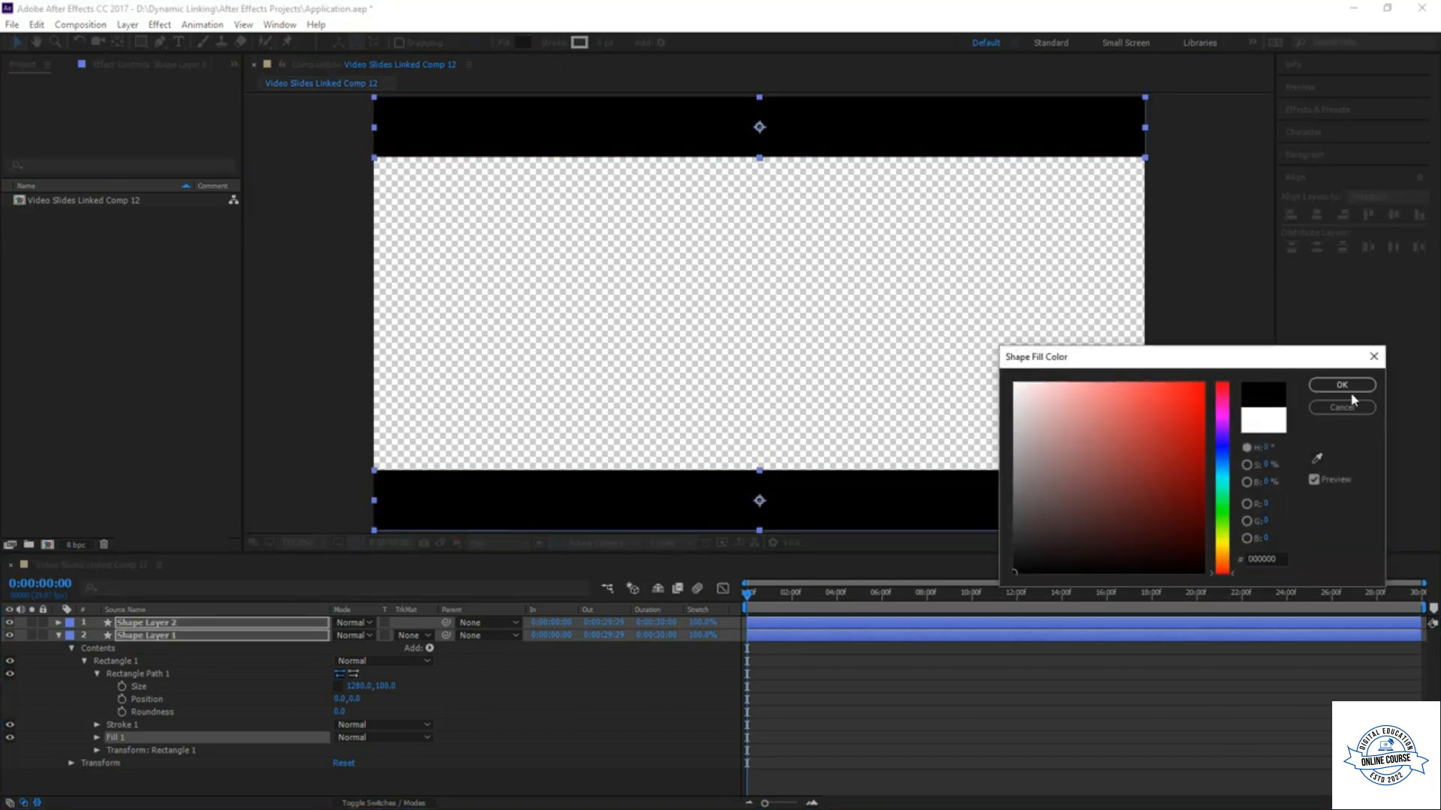
pyautogui.click(1343, 386)
pyautogui.click(1236, 381)
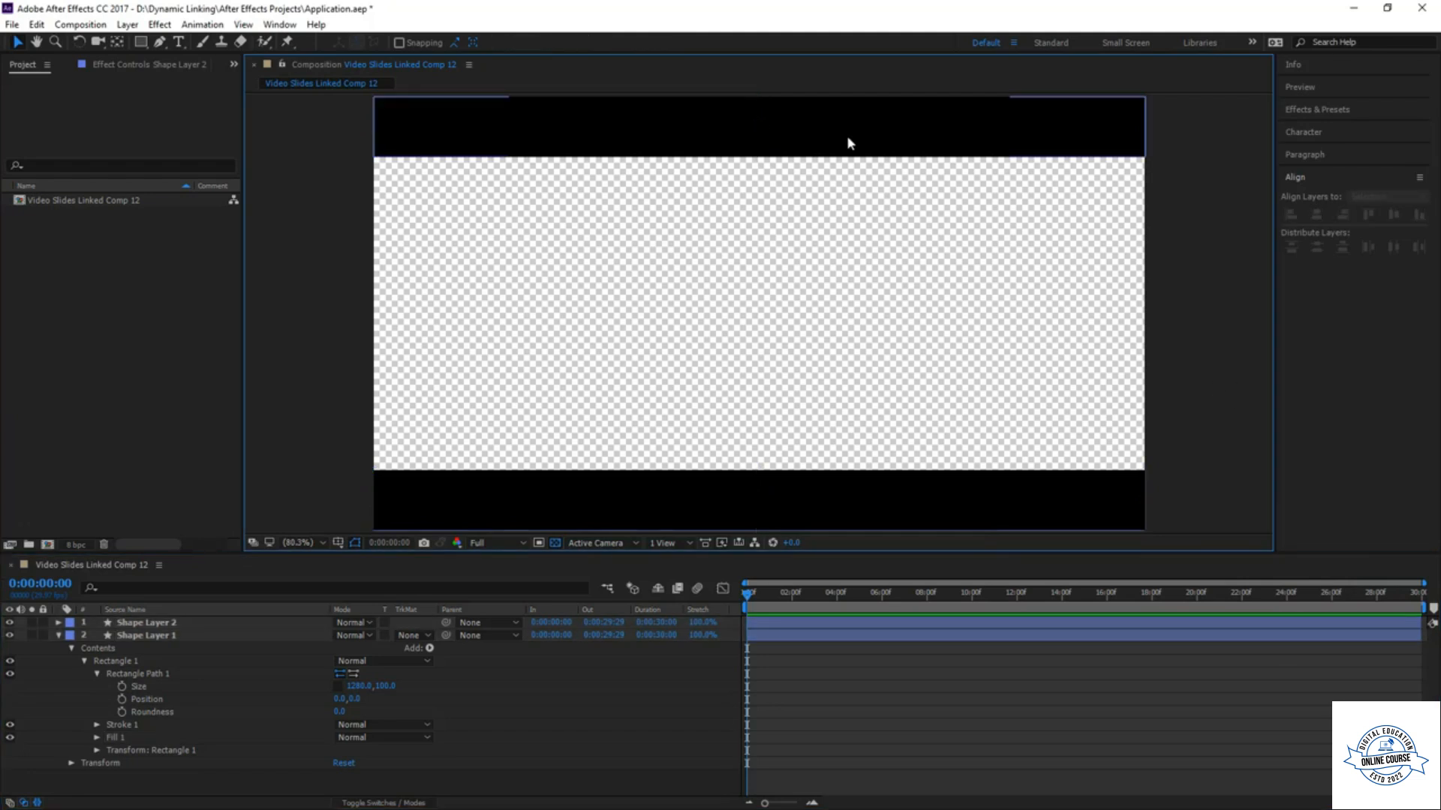
# - Return to Premiere Pro, place the new linked comp on V2 above 3-Venice1.mp4 at the sequence start, and play it
pyautogui.click(1386, 8)
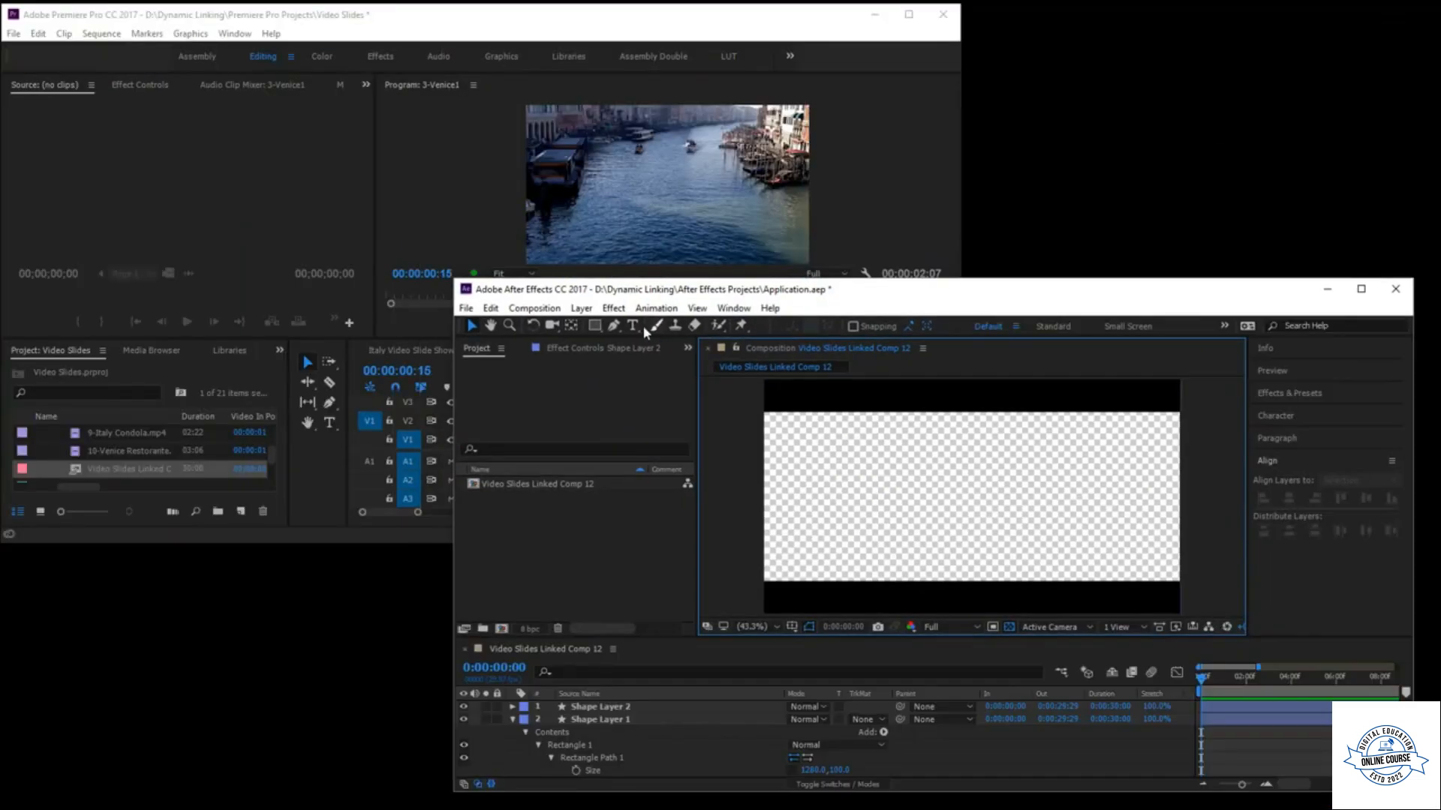
pyautogui.click(80, 463)
pyautogui.moveTo(76, 472); pyautogui.dragTo(518, 391)
pyautogui.press('space')
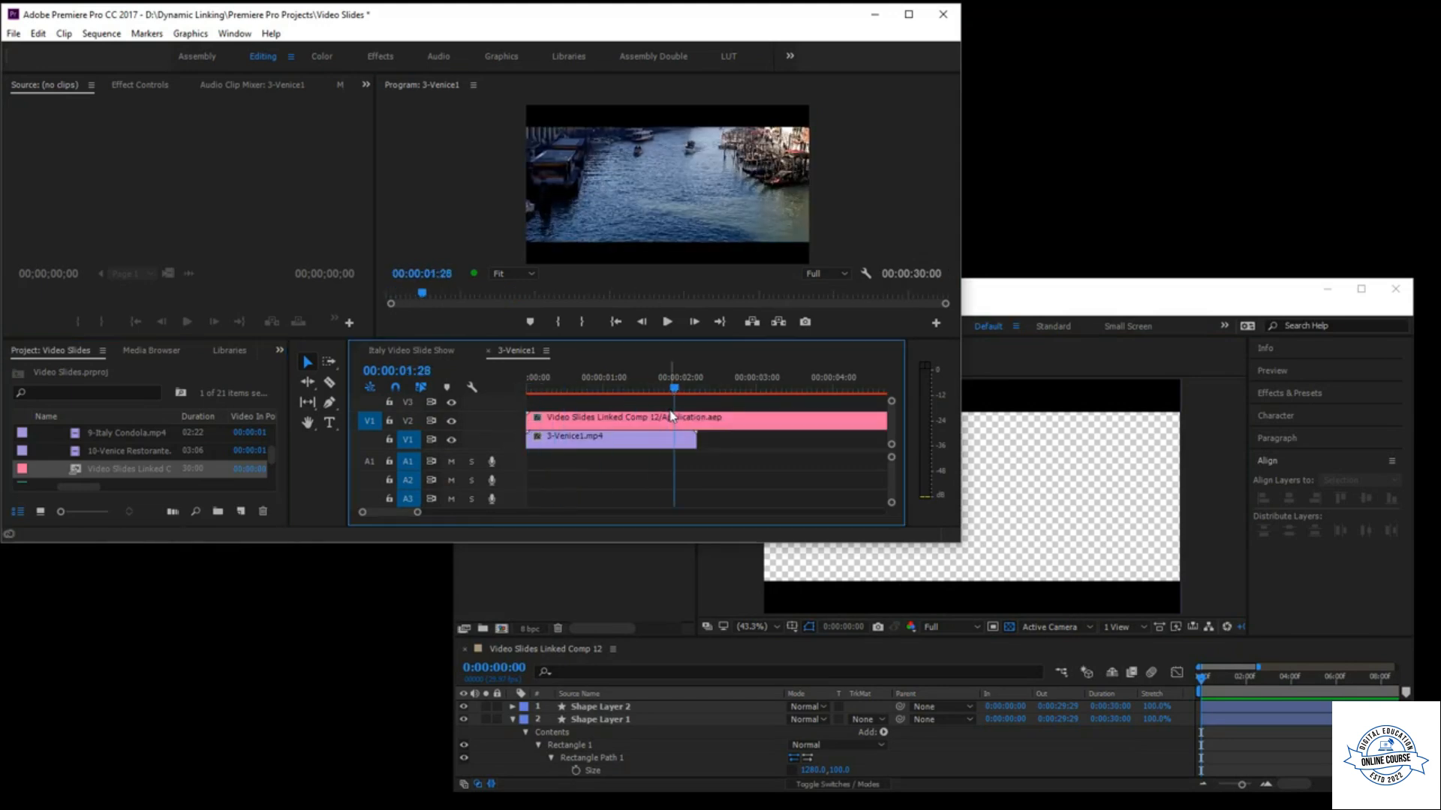
# - Cut the linked comp on V2 at 00:00:02:07, delete the excess past the end of 3-Venice1.mp4, and play back the sequence
pyautogui.click(908, 13)
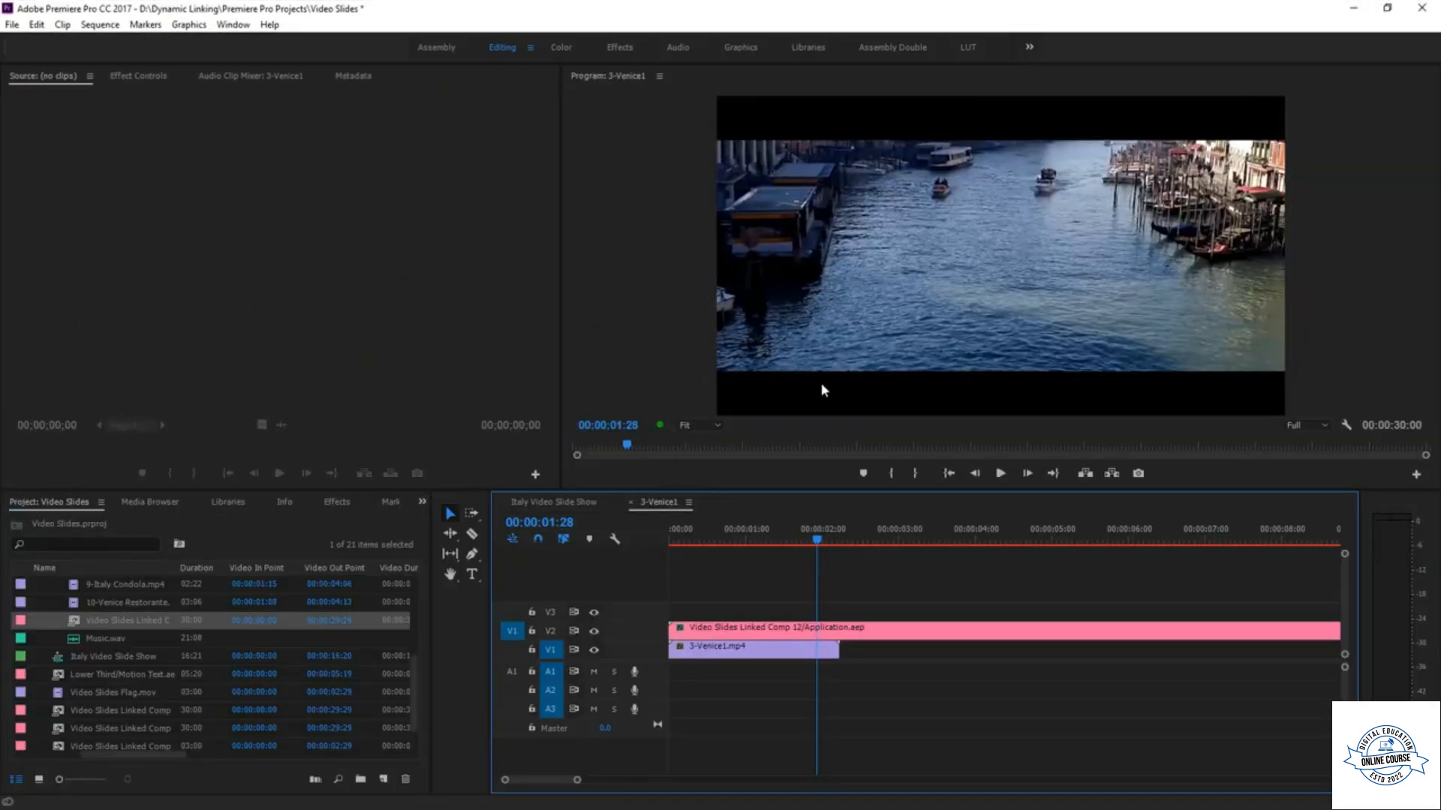
pyautogui.press('space')
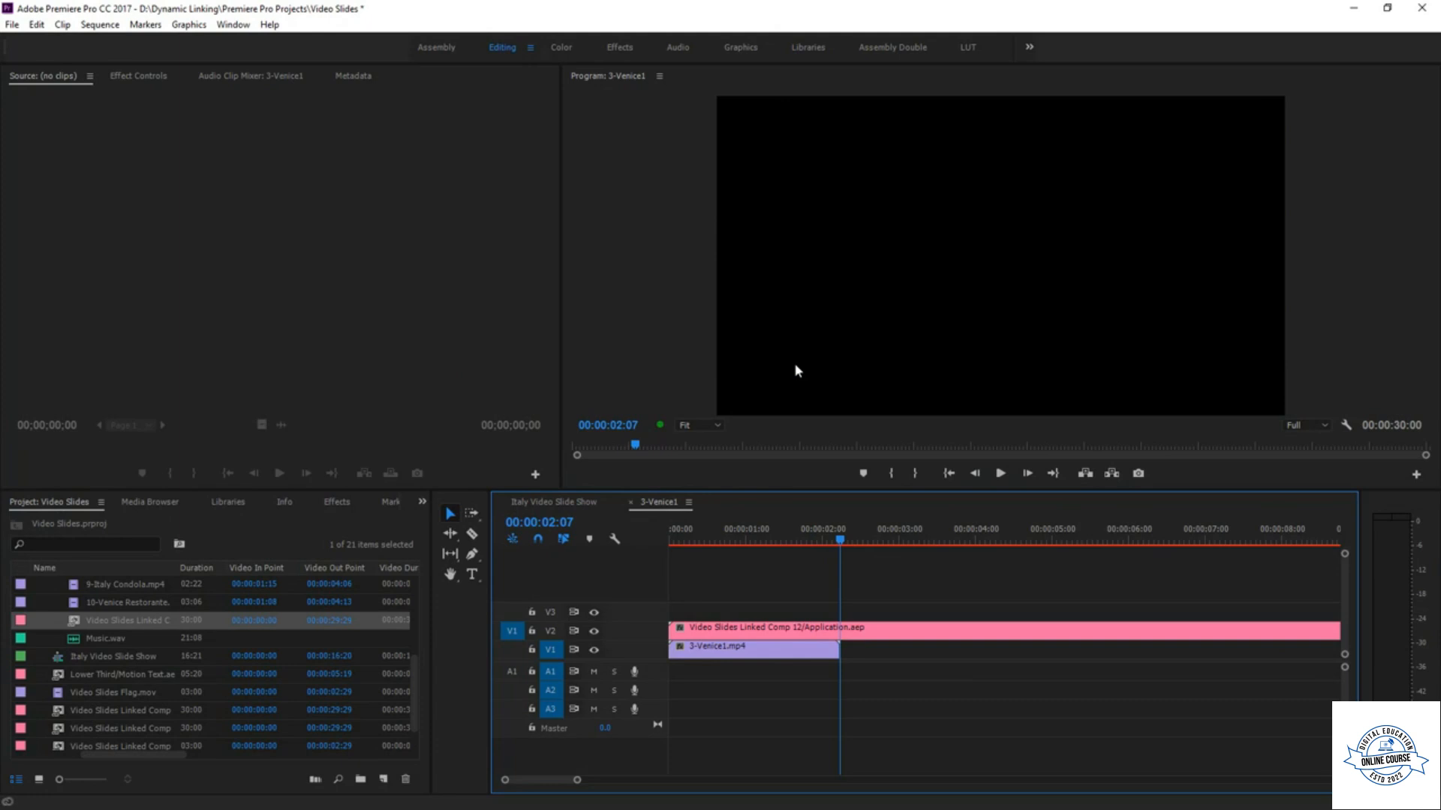
pyautogui.press('c')
pyautogui.click(841, 630)
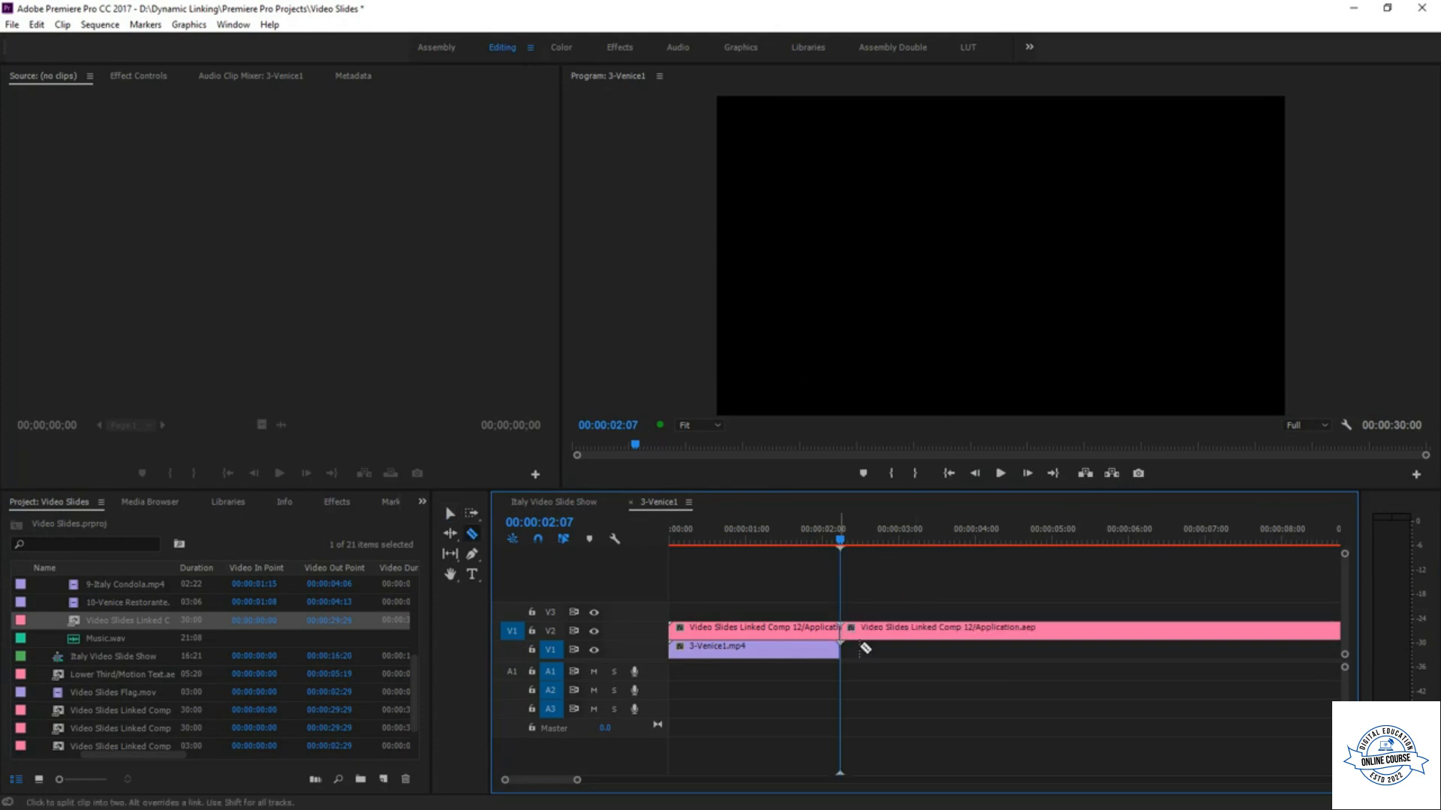
pyautogui.press('v')
pyautogui.click(910, 634)
pyautogui.press('Delete')
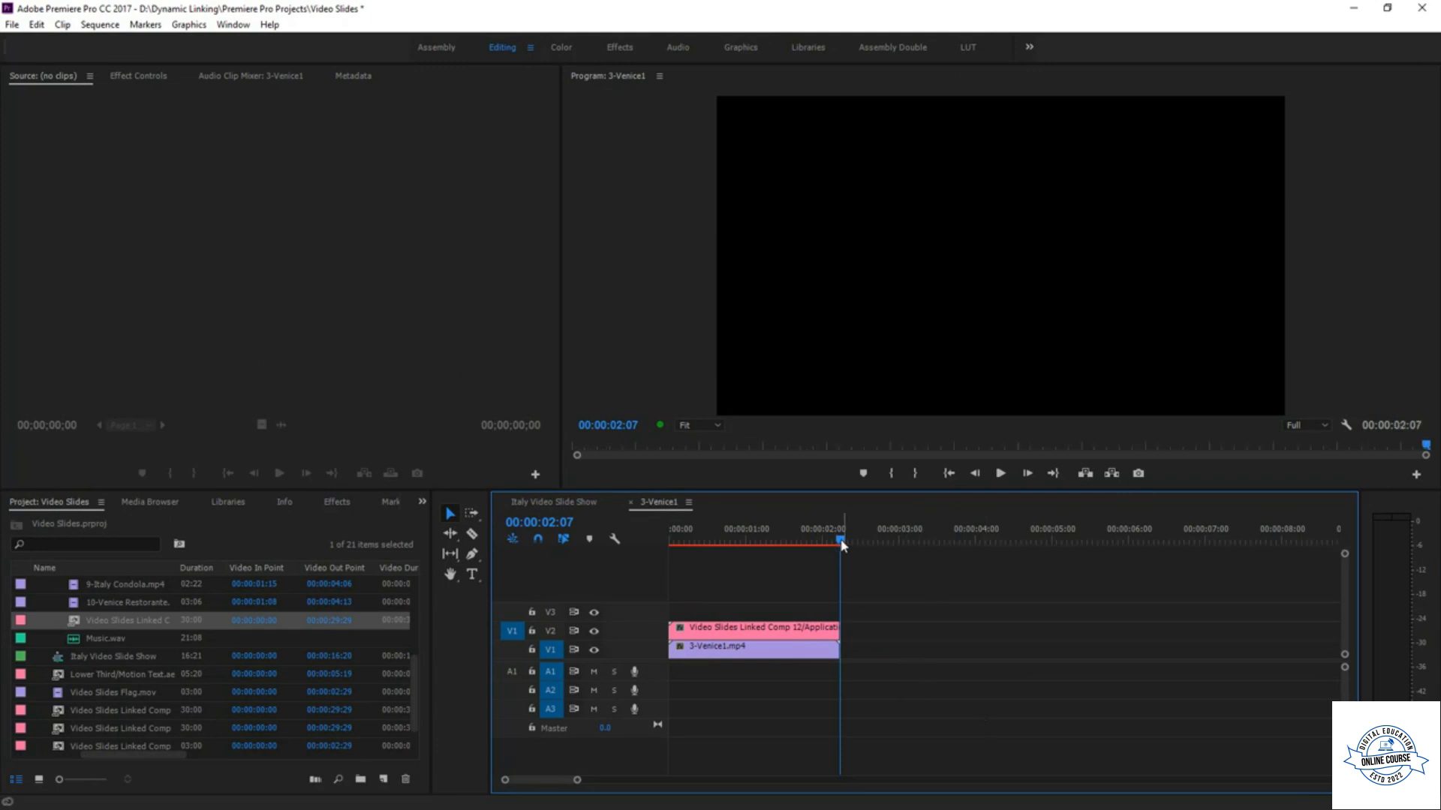
pyautogui.press('space')
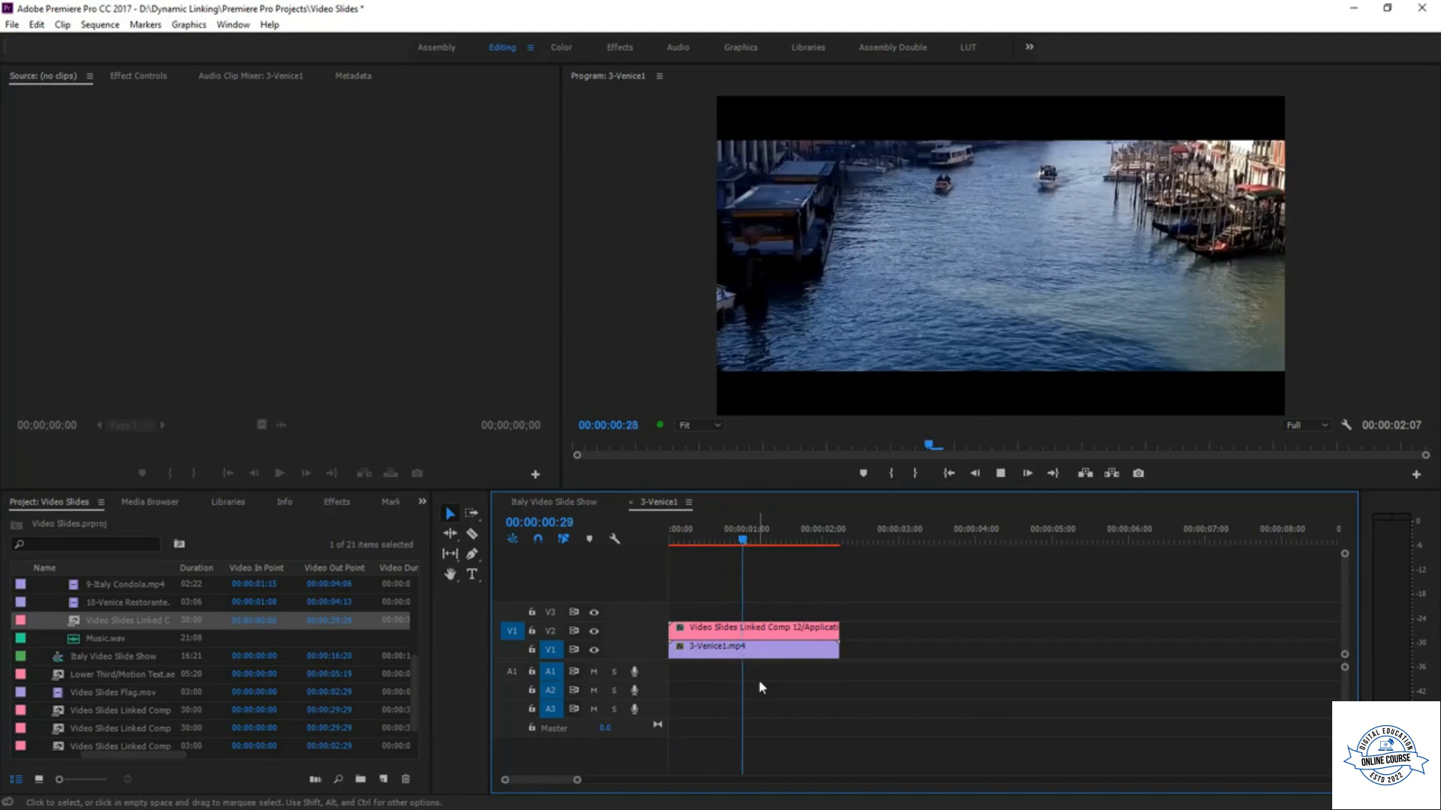
pyautogui.moveTo(811, 540); pyautogui.dragTo(587, 564)
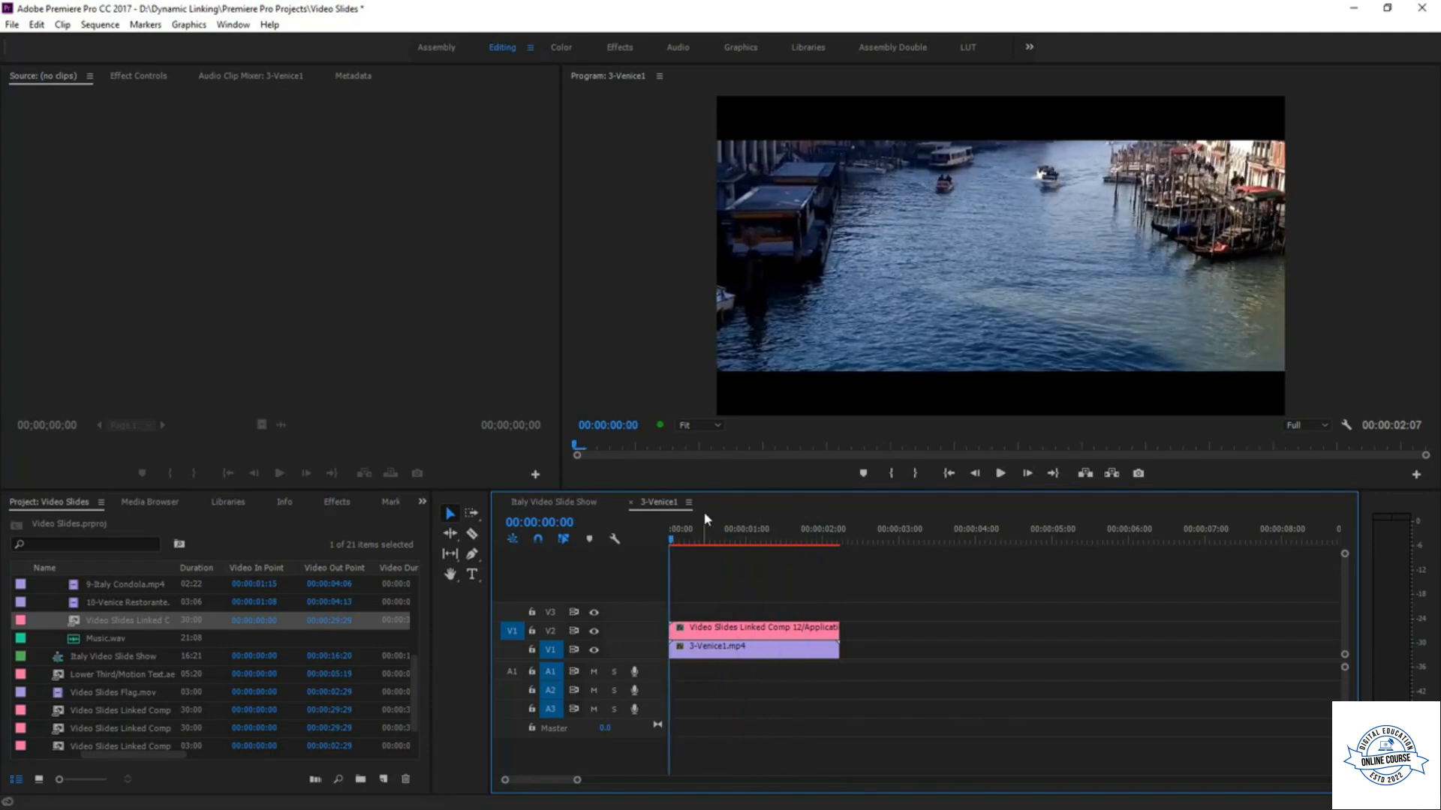
# - Switch back to After Effects, collapse Shape Layer 1's properties, and lock both shape layers
pyautogui.click(1387, 9)
pyautogui.click(1065, 298)
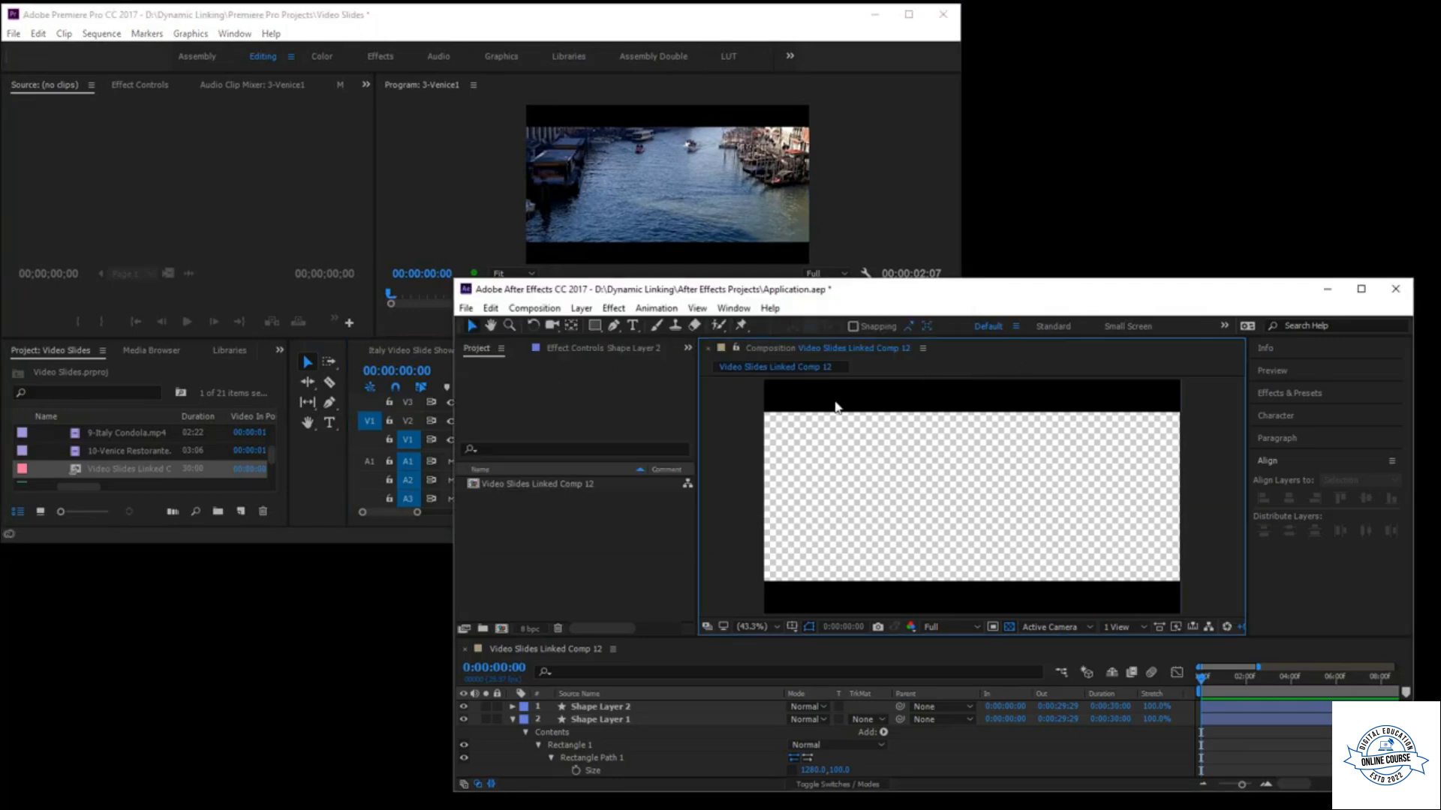
pyautogui.click(1361, 289)
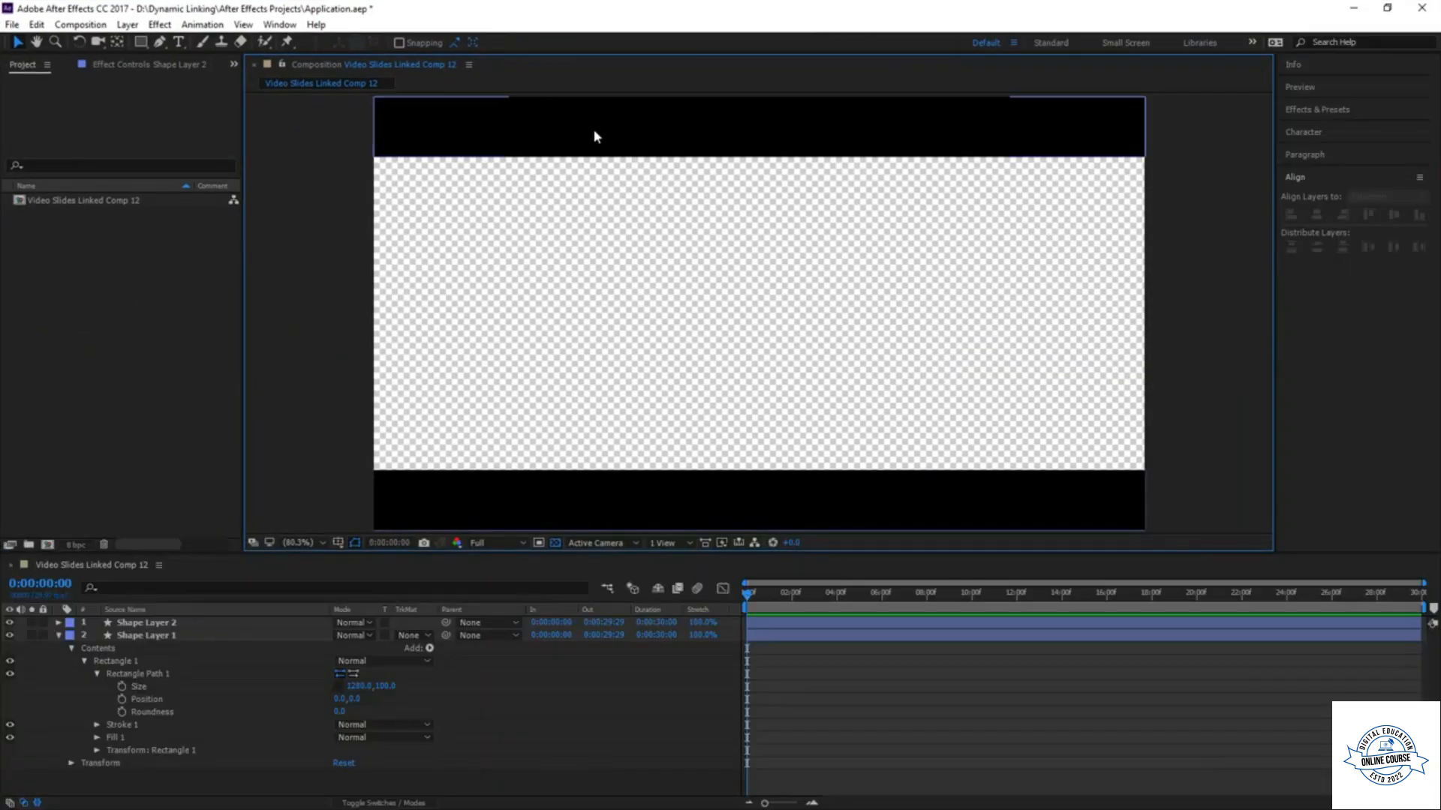
pyautogui.click(59, 635)
pyautogui.moveTo(42, 622); pyautogui.dragTo(41, 635)
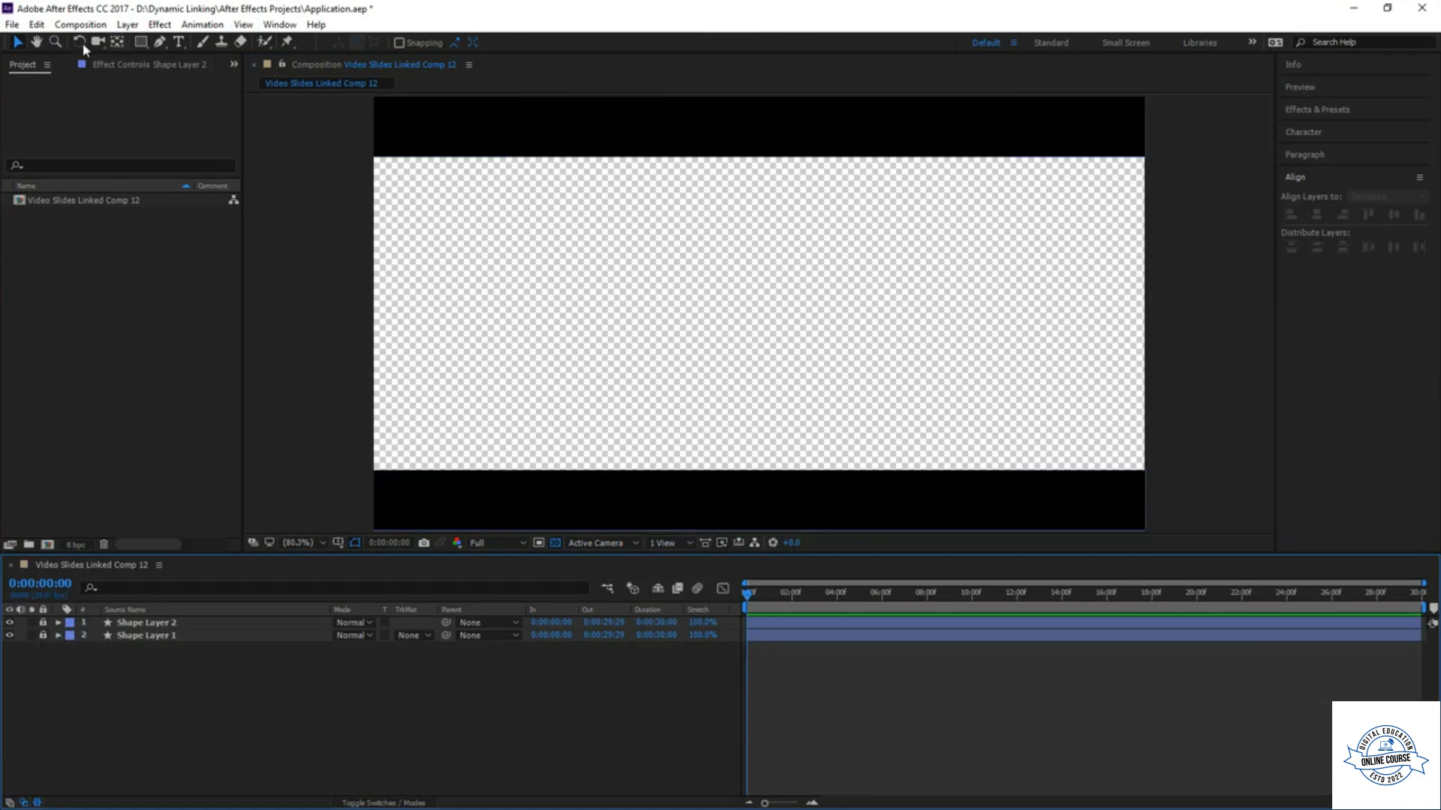
# - Create a full-frame rectangle shape layer in the comp and set its fill color to white (FFFFFF)
pyautogui.doubleClick(141, 45)
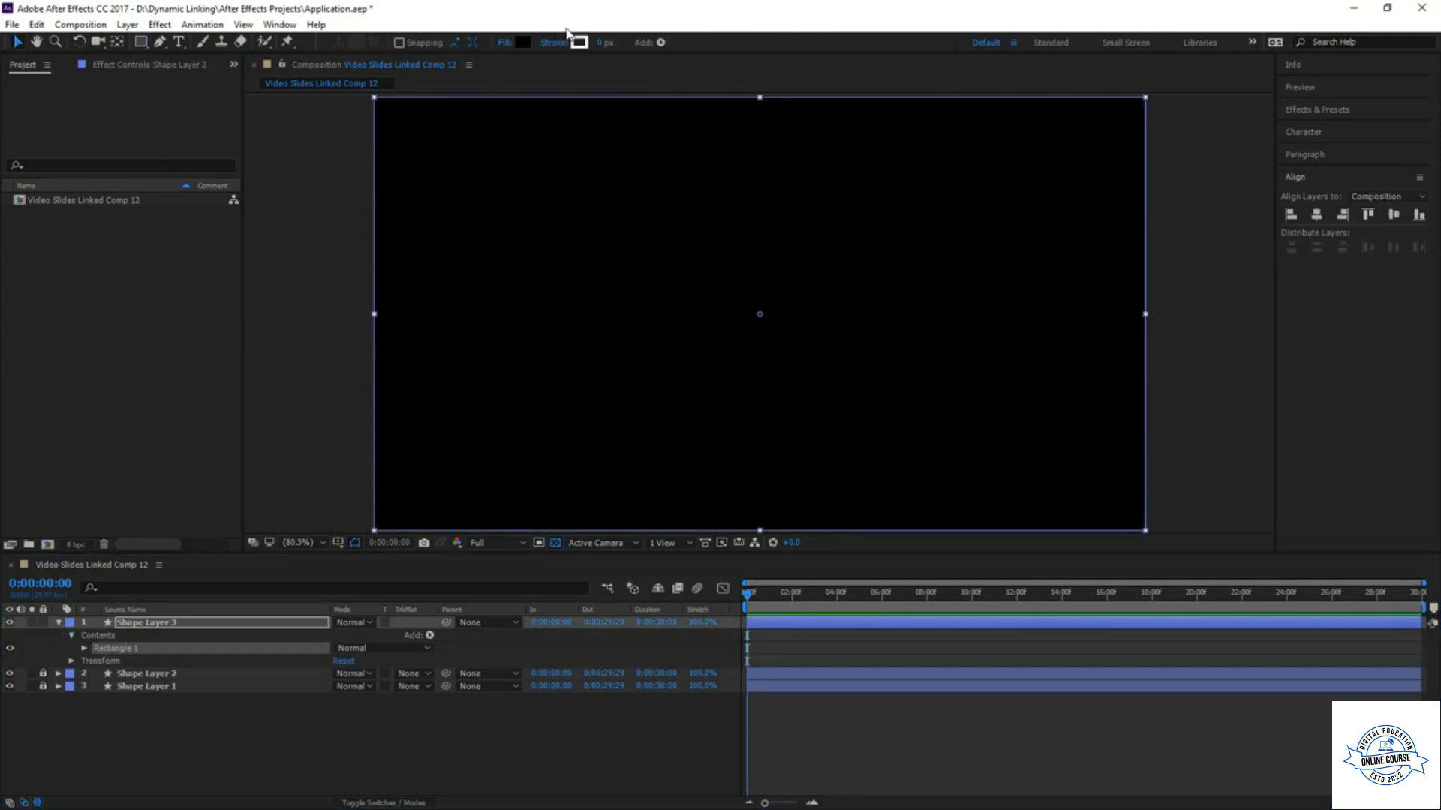
pyautogui.click(522, 42)
pyautogui.moveTo(1020, 387); pyautogui.dragTo(981, 339)
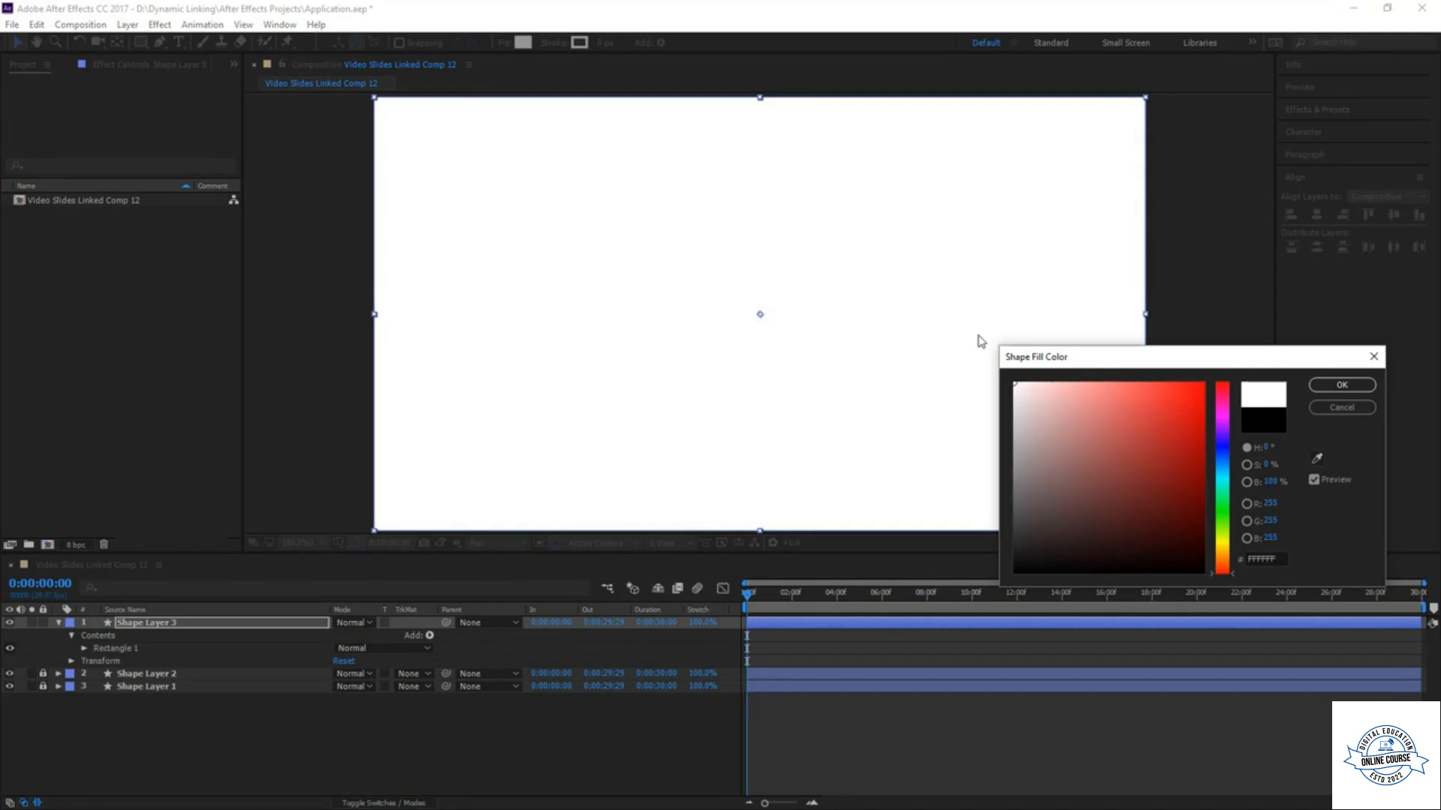
pyautogui.click(1341, 385)
pyautogui.click(885, 398)
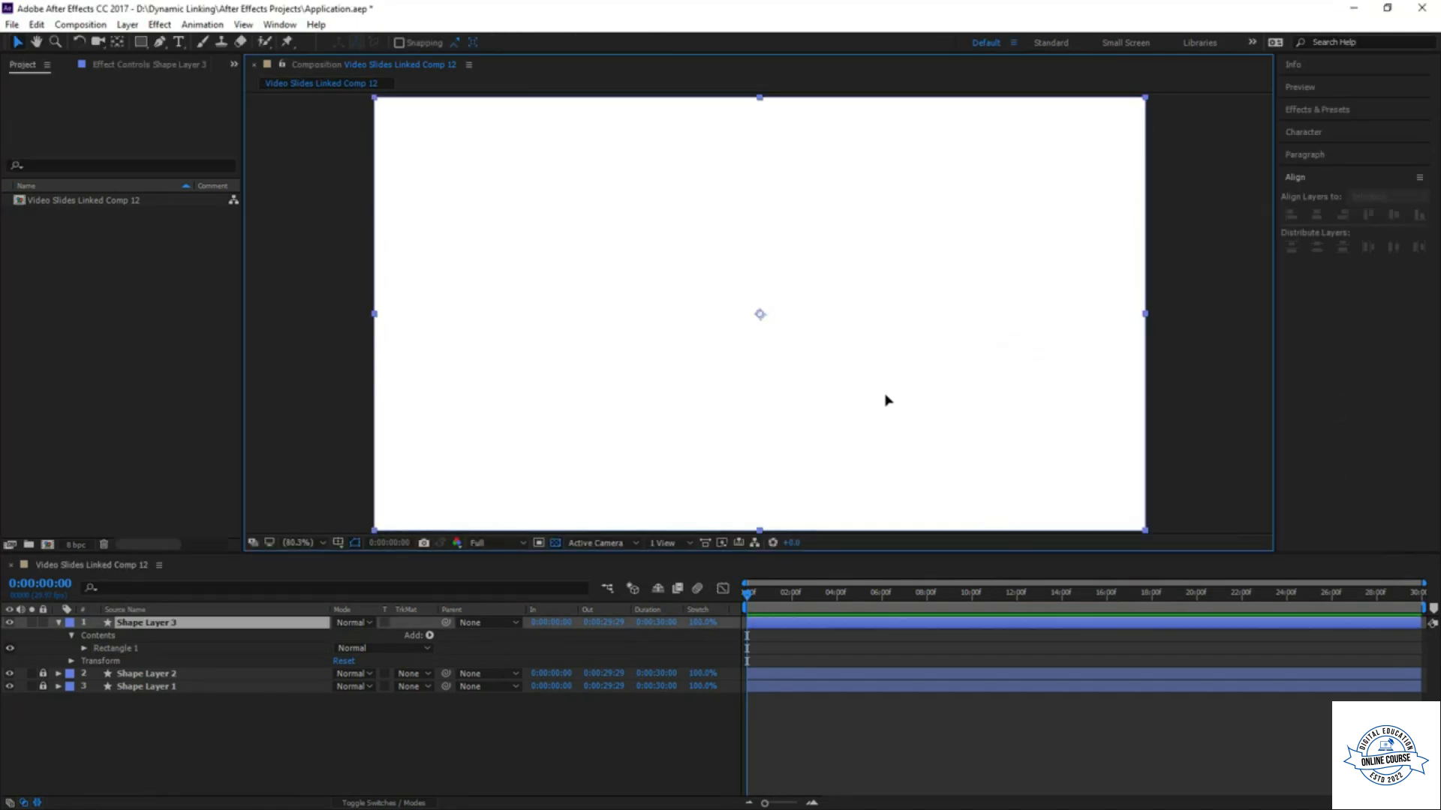
# - Unlink the size proportions of Shape Layer 3's rectangle path and set its width to 250
pyautogui.click(84, 647)
pyautogui.click(97, 662)
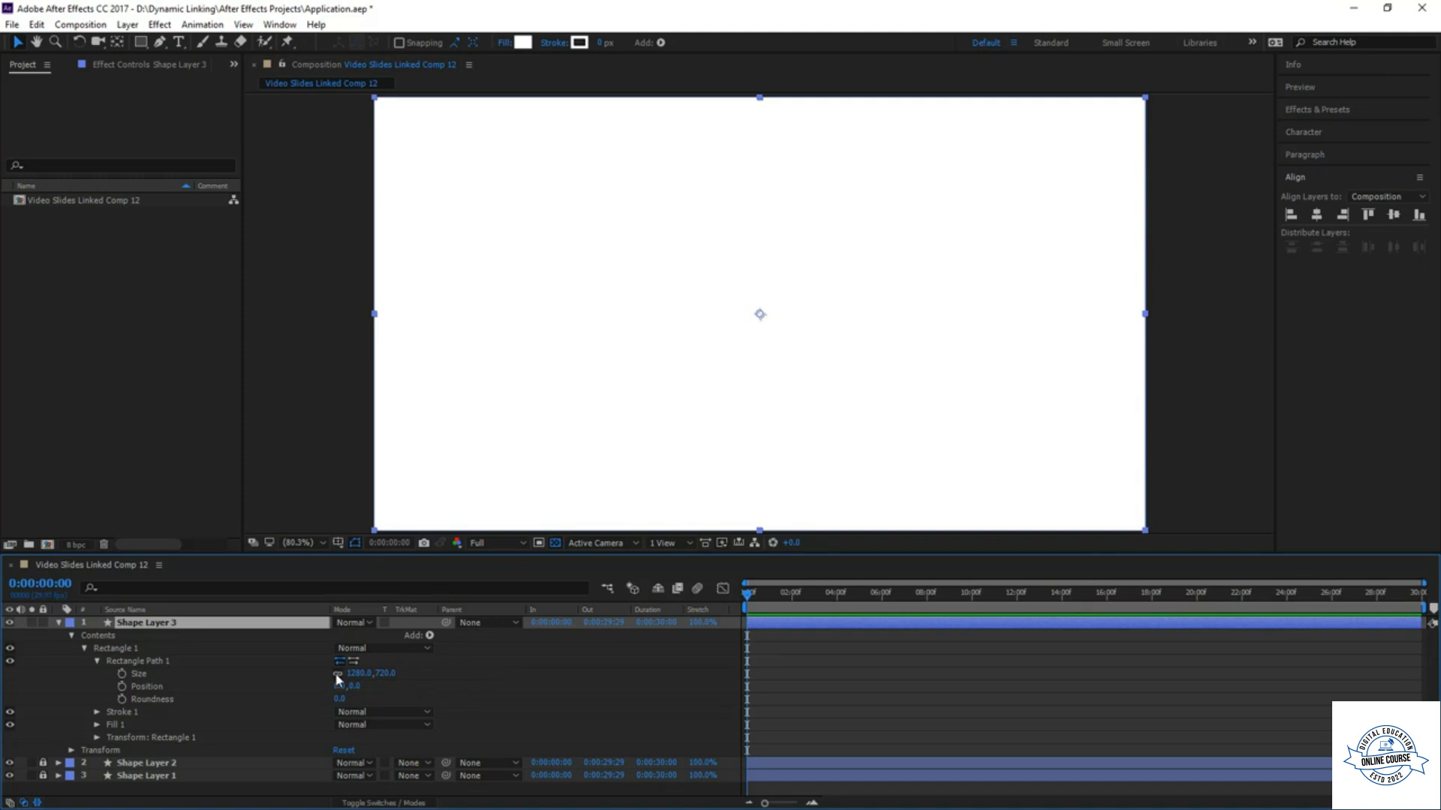
pyautogui.click(359, 674)
pyautogui.press('Right')
pyautogui.write('/5')
pyautogui.press('Return')
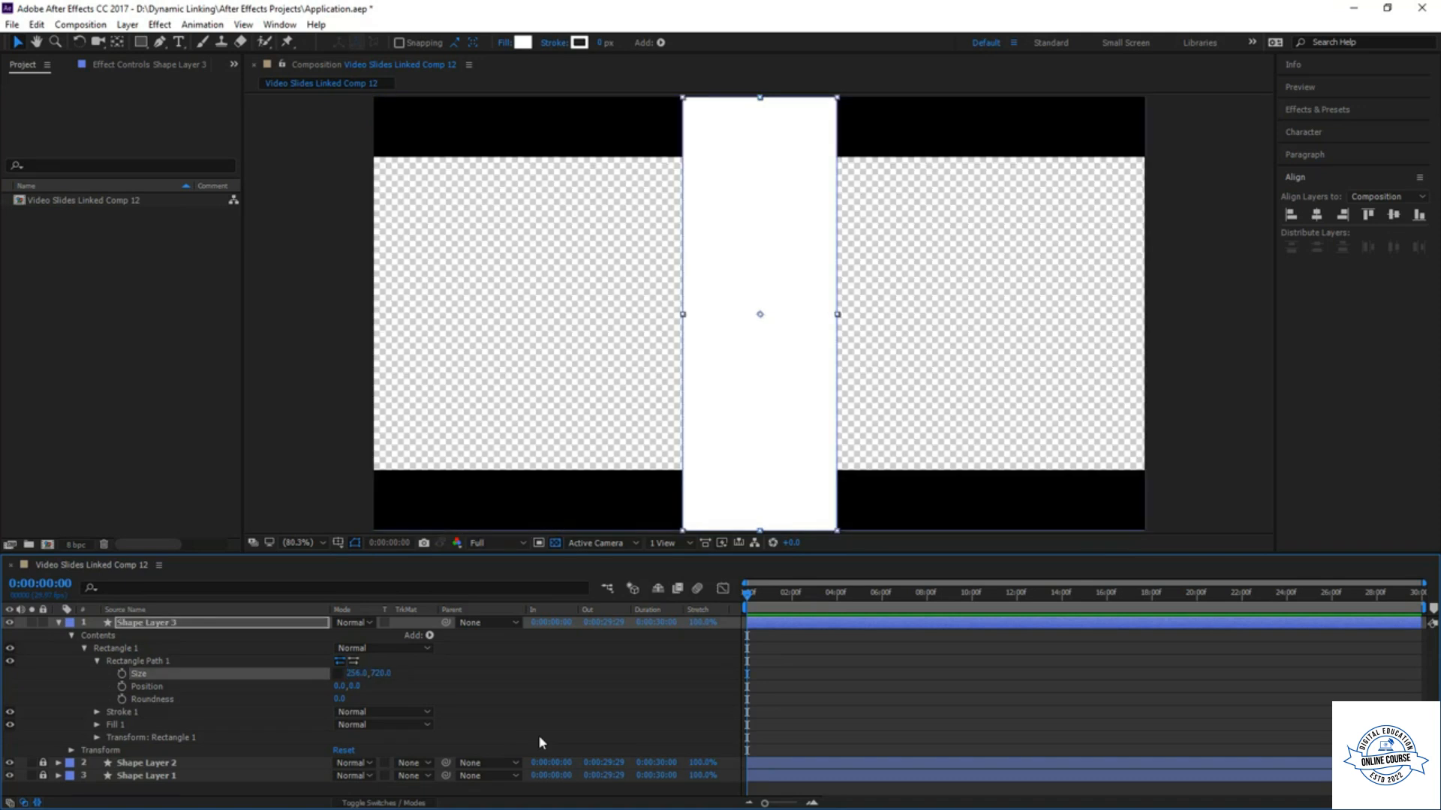
pyautogui.click(356, 673)
pyautogui.write('250')
pyautogui.press('Return')
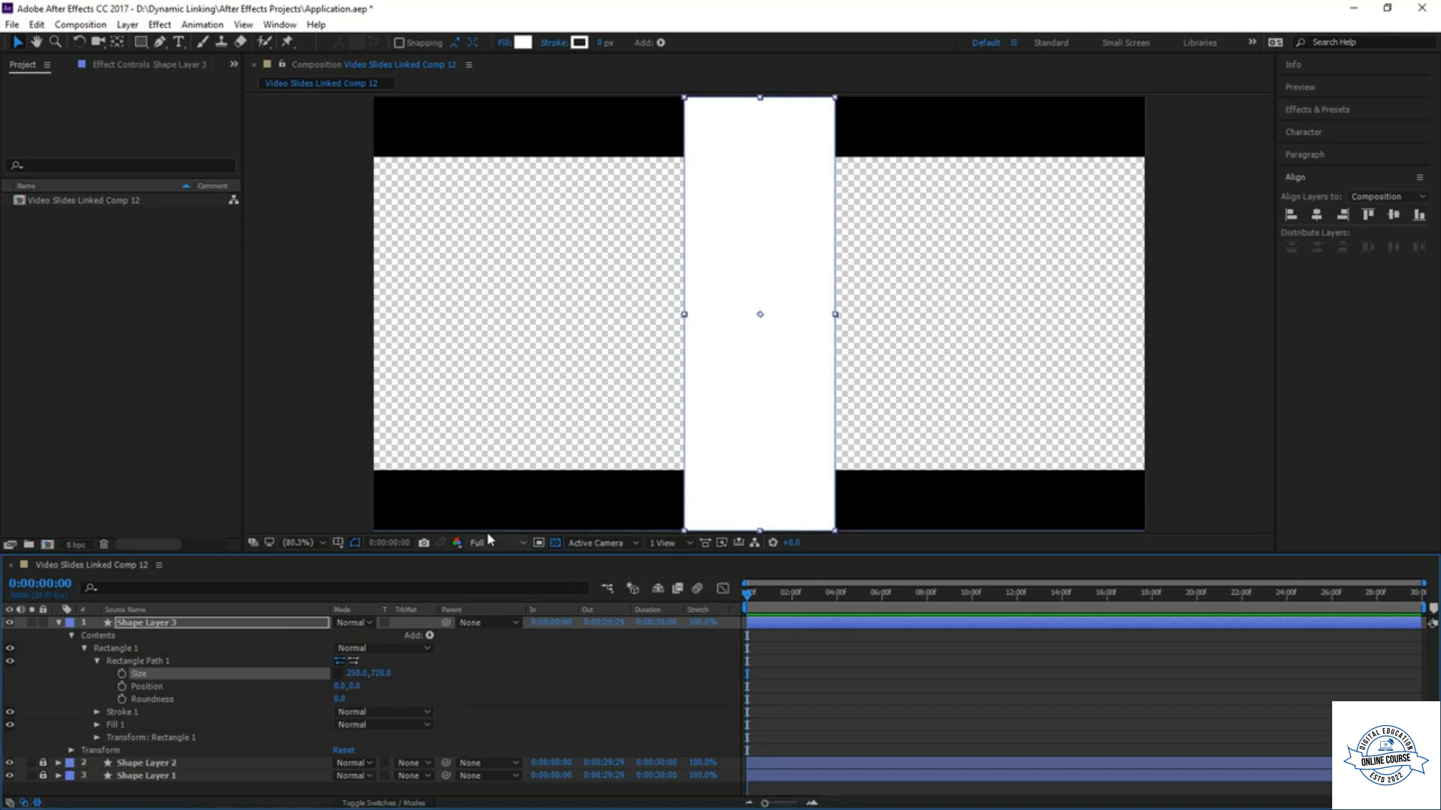
# - Set the rectangle path's height to 520 and align Shape Layer 3 to the left edge of the composition
pyautogui.click(376, 661)
pyautogui.click(382, 673)
pyautogui.write('520')
pyautogui.press('Return')
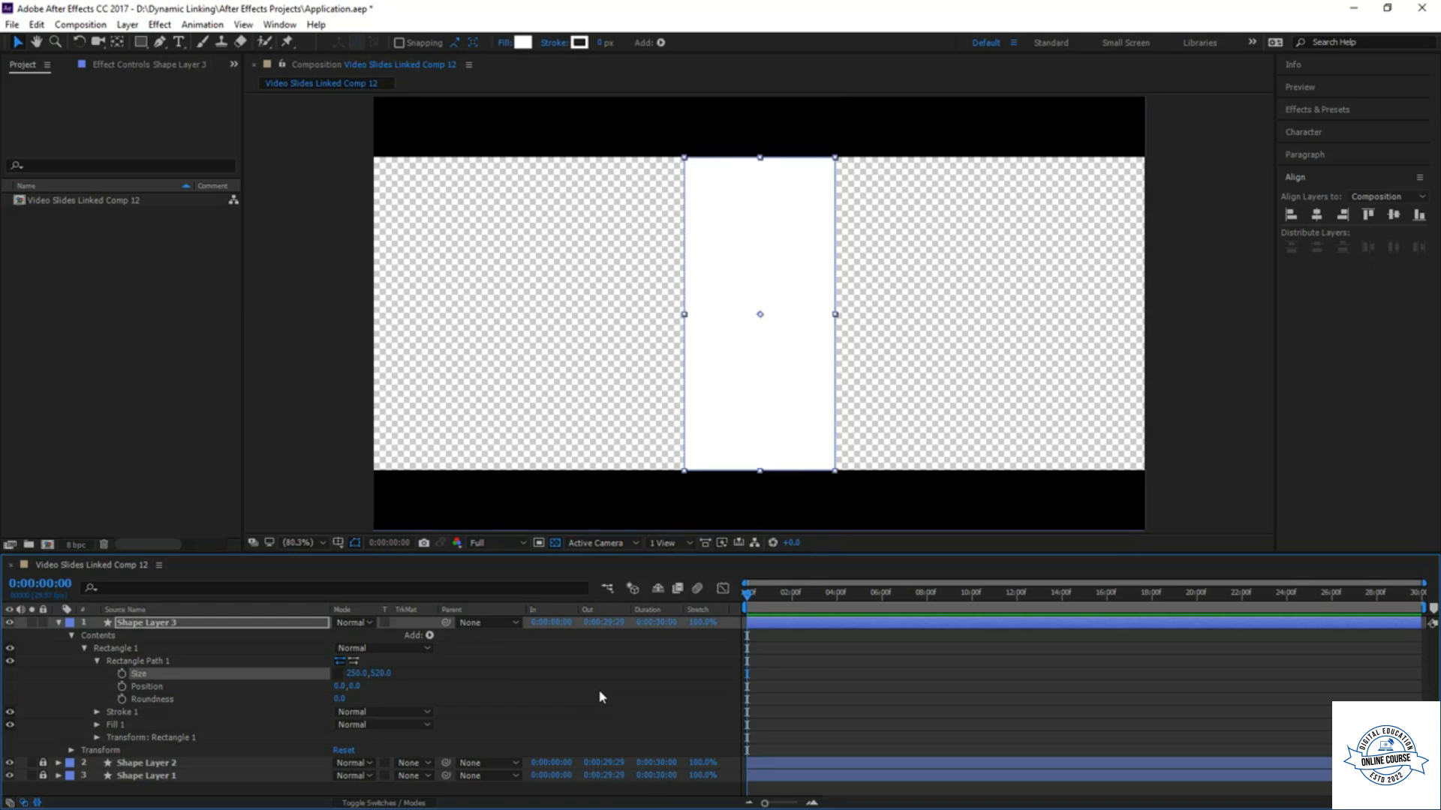
pyautogui.click(1291, 218)
pyautogui.click(948, 666)
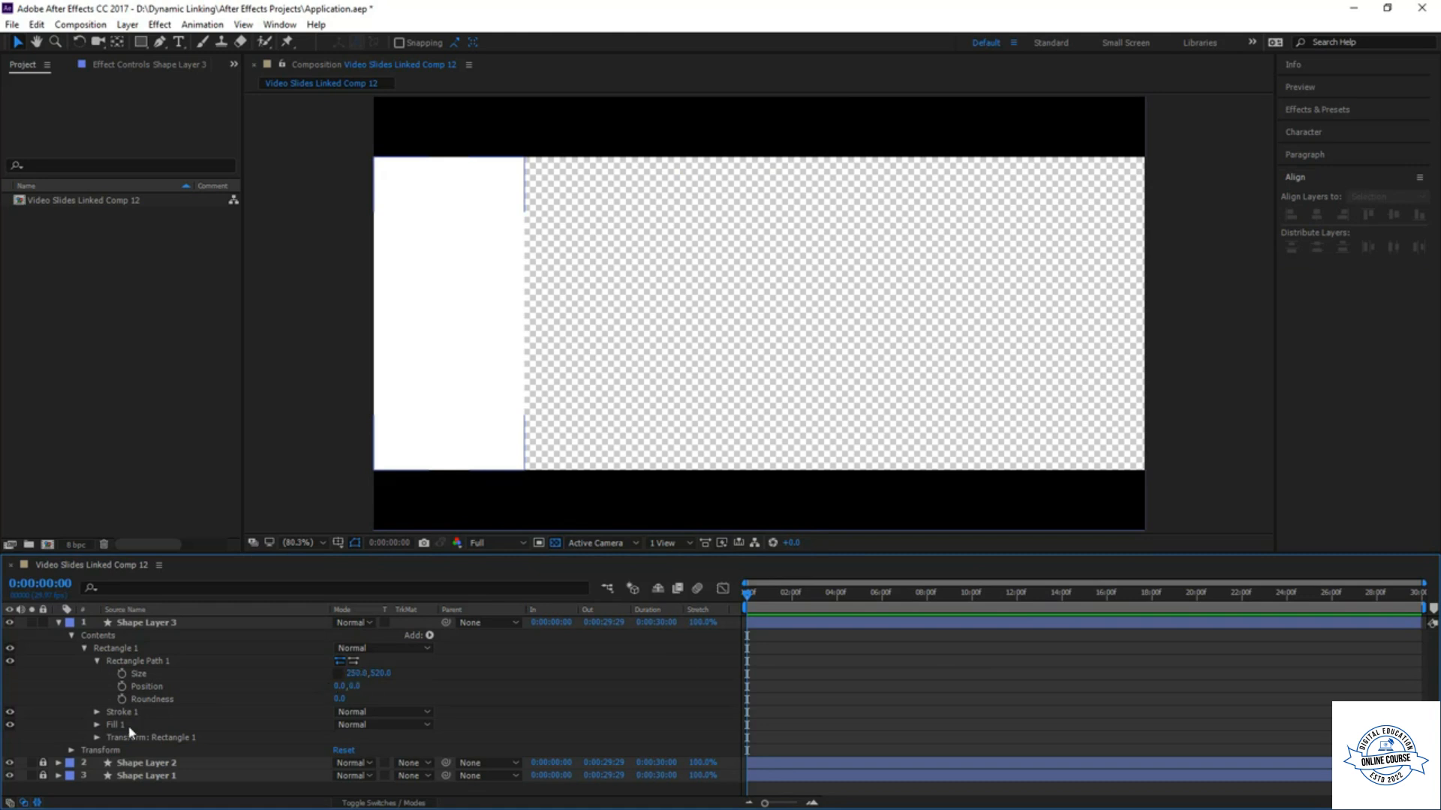
# - Add a Repeater to Shape Layer 3 and set its copies to 5
pyautogui.click(430, 635)
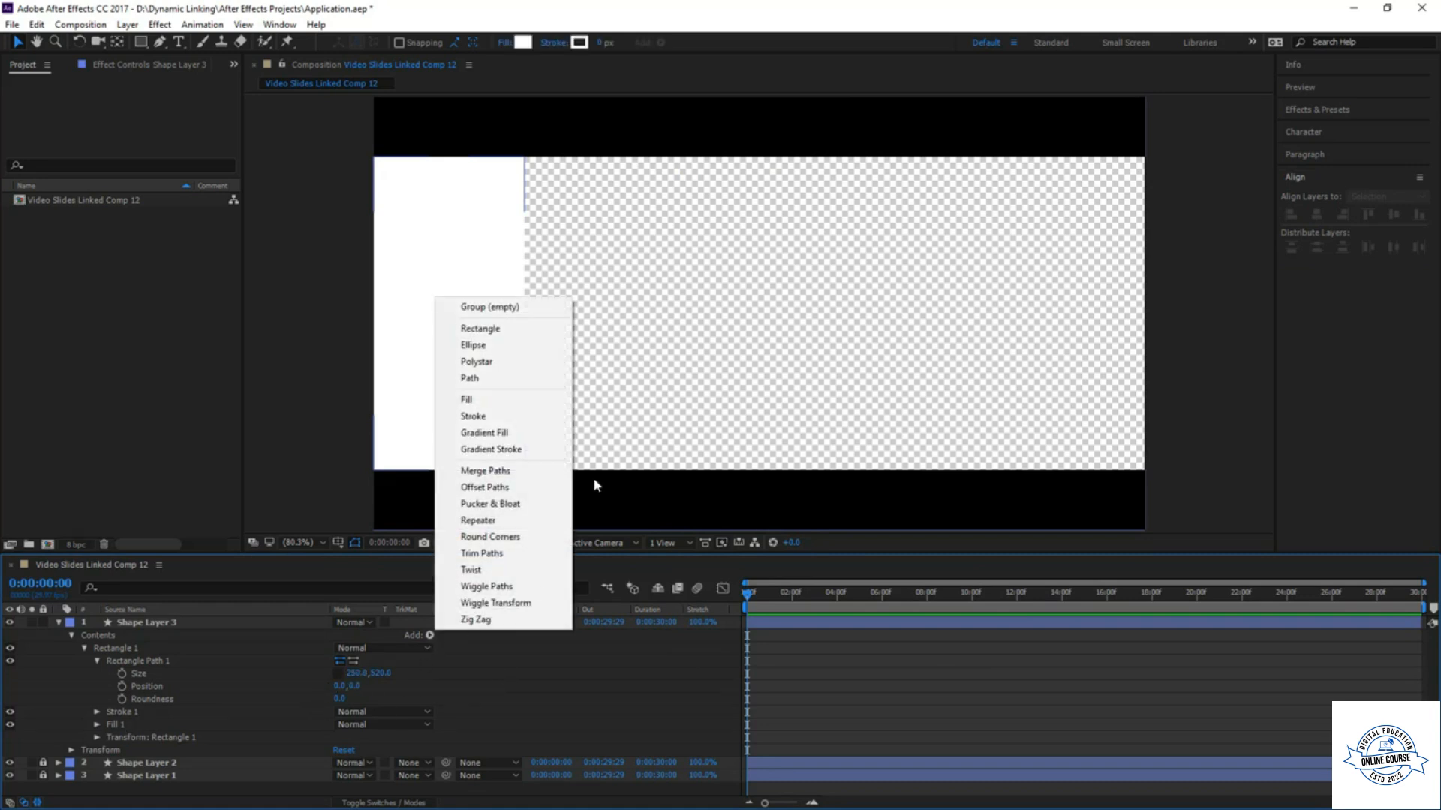
pyautogui.click(527, 524)
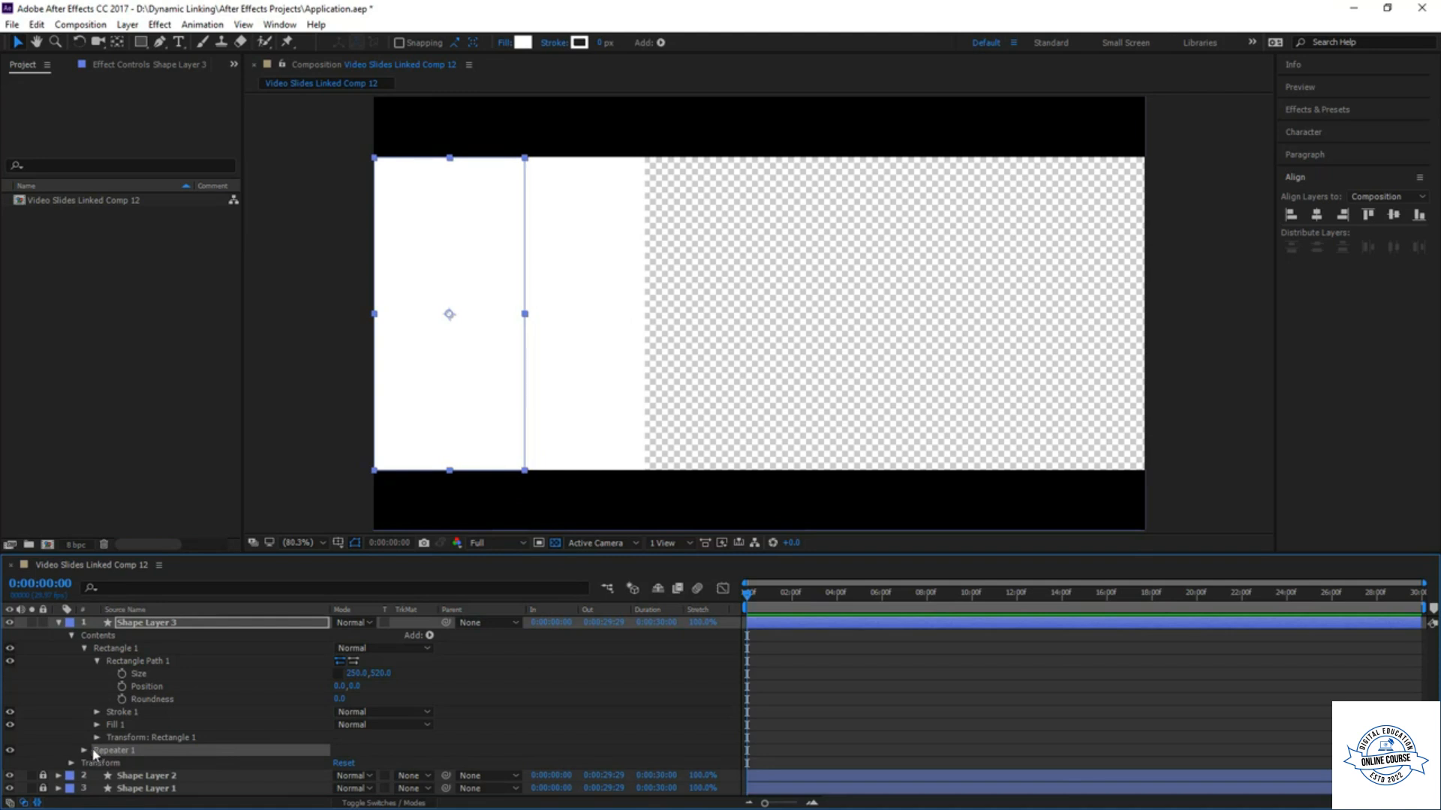
pyautogui.scroll(-2, 322, 718)
pyautogui.click(338, 713)
pyautogui.write('5')
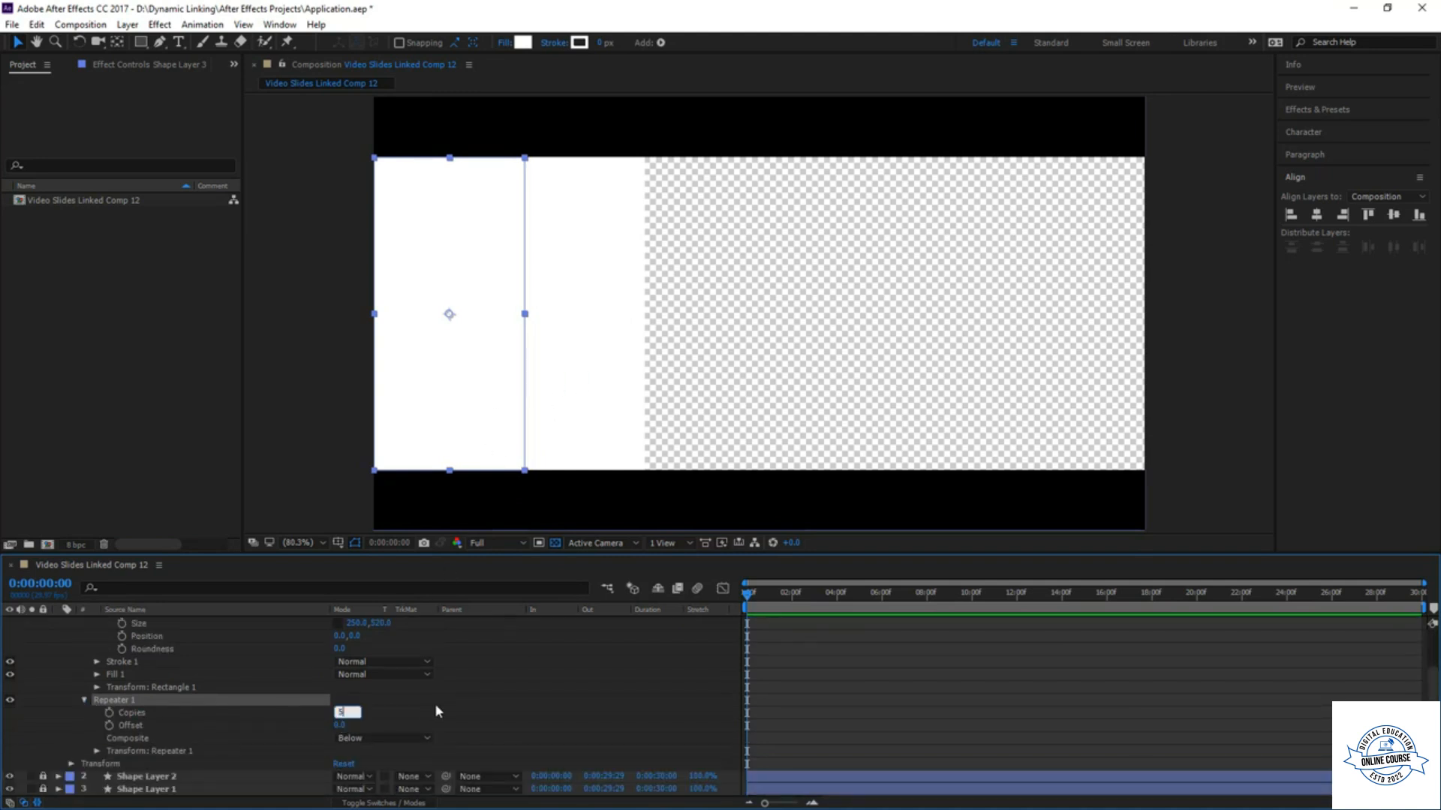
pyautogui.press('Return')
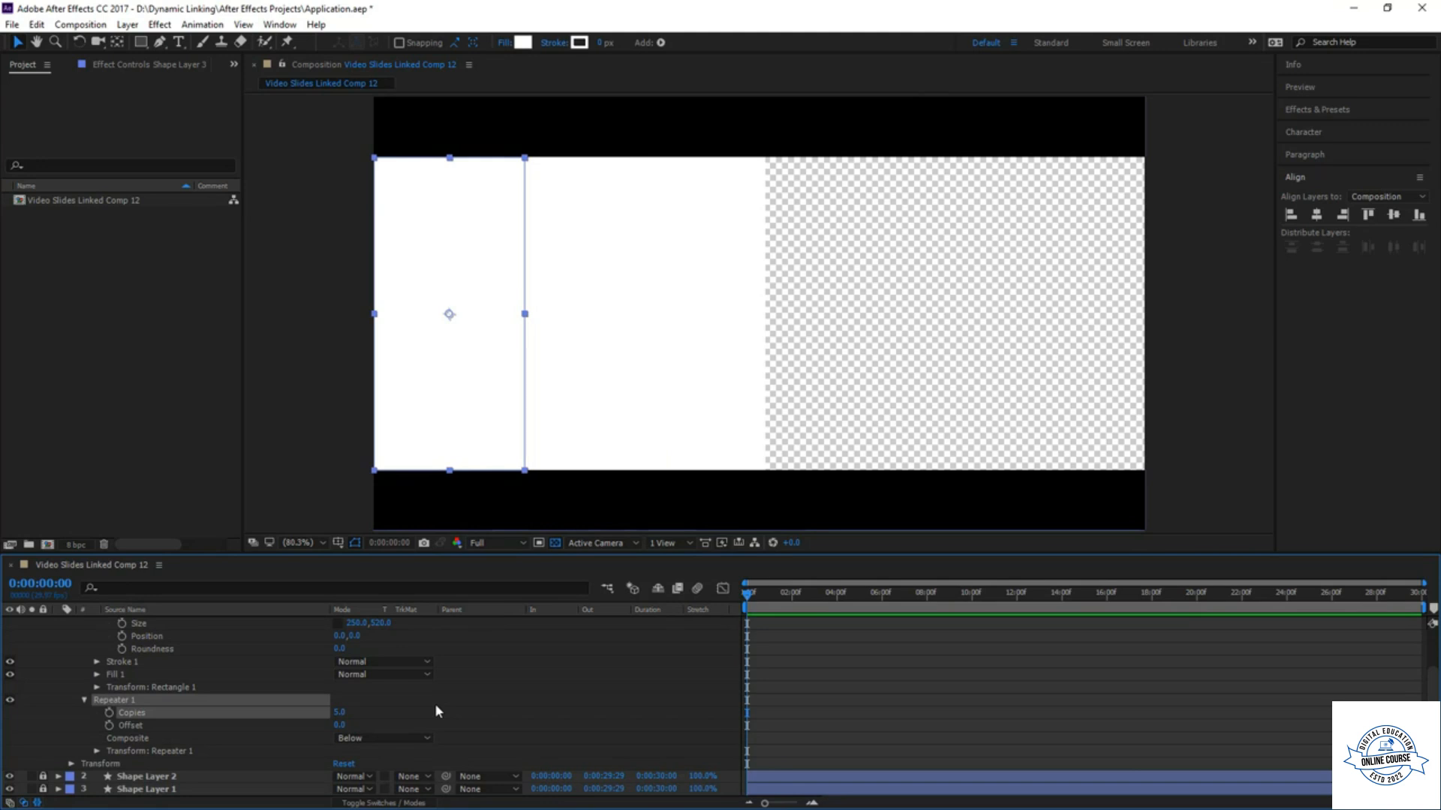
# - Set the horizontal position in Repeater 1's transform to 258 and collapse Shape Layer 3's properties
pyautogui.click(97, 751)
pyautogui.scroll(-3, 234, 720)
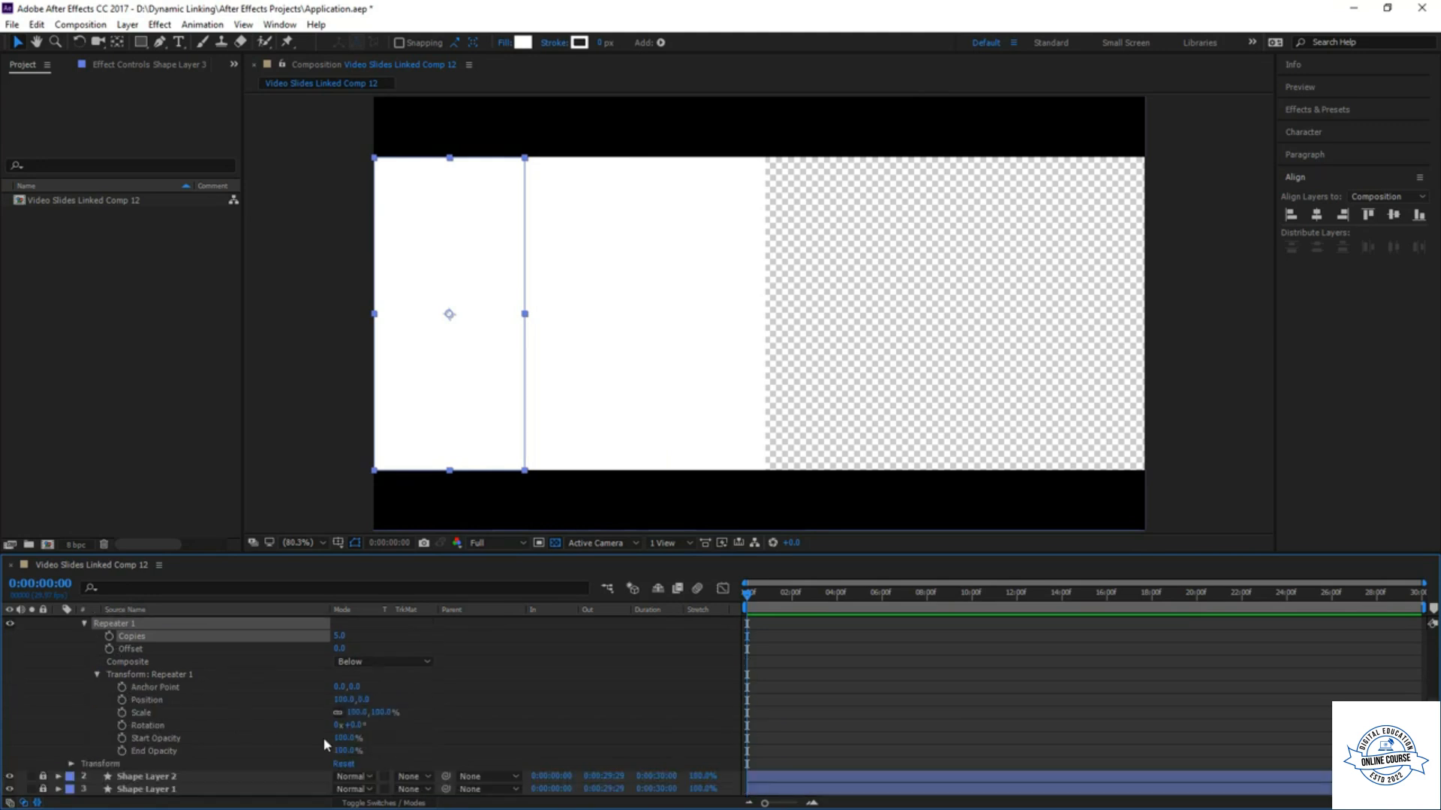
pyautogui.click(344, 701)
pyautogui.press('Return')
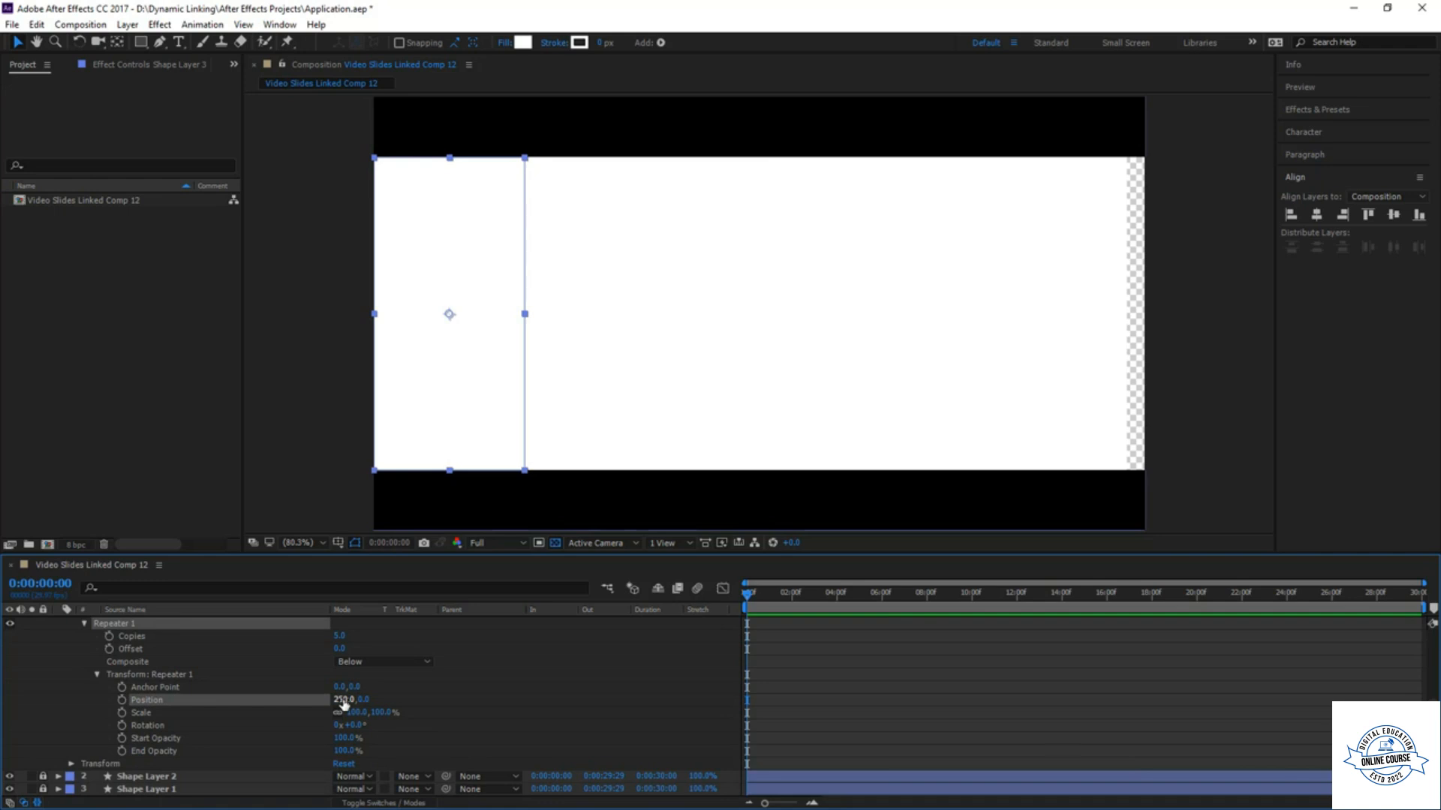
pyautogui.moveTo(343, 699); pyautogui.dragTo(399, 702)
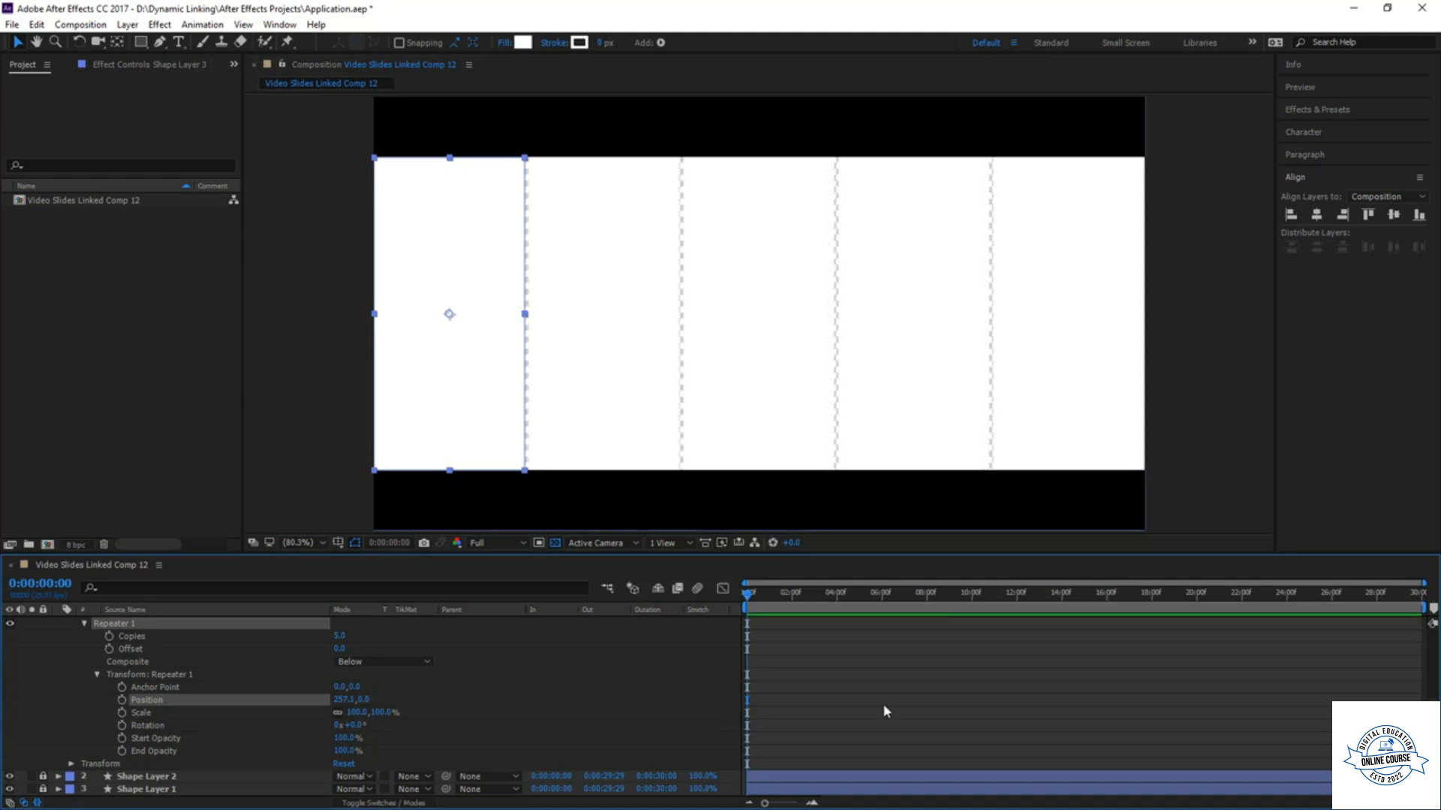
pyautogui.click(883, 712)
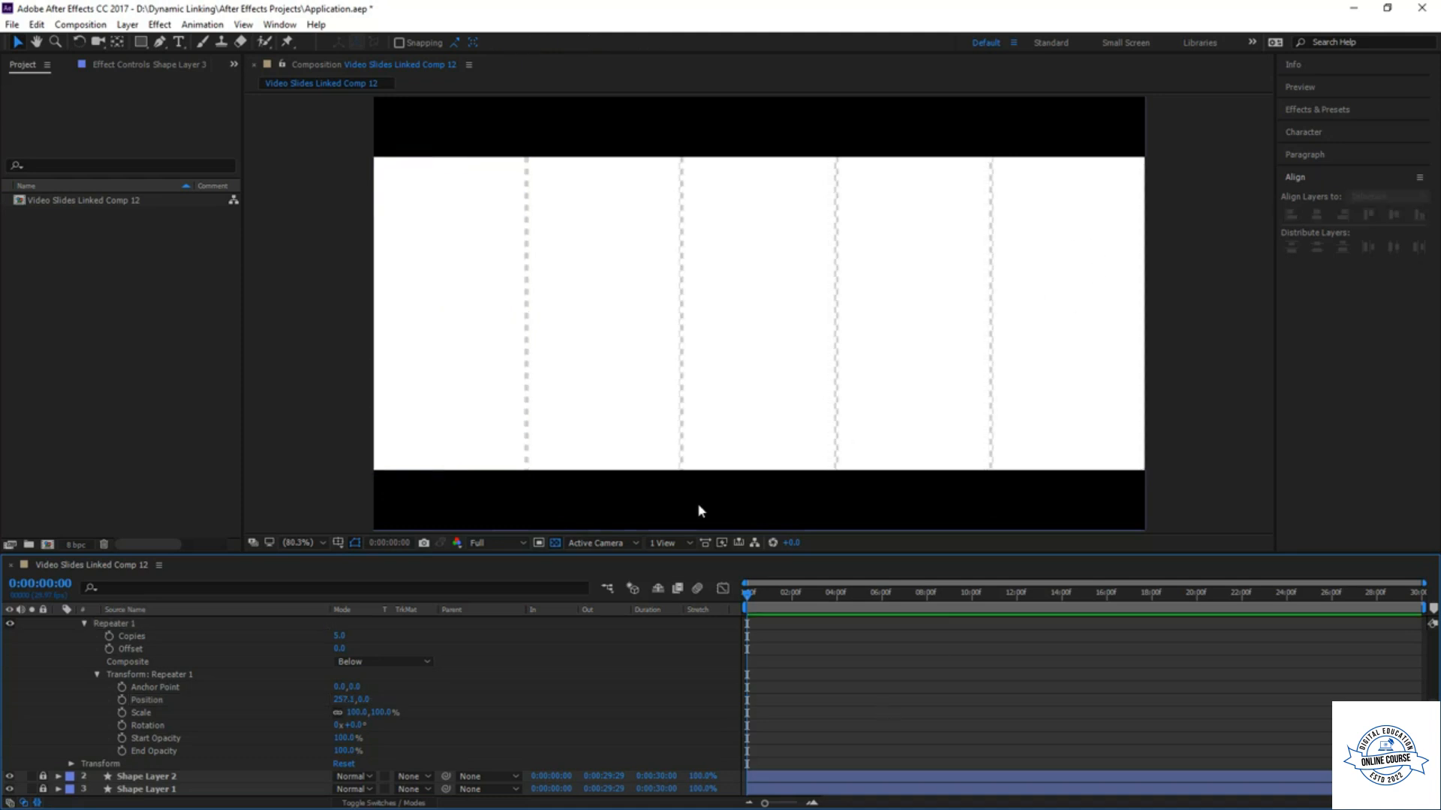
pyautogui.click(344, 699)
pyautogui.write('258')
pyautogui.press('Return')
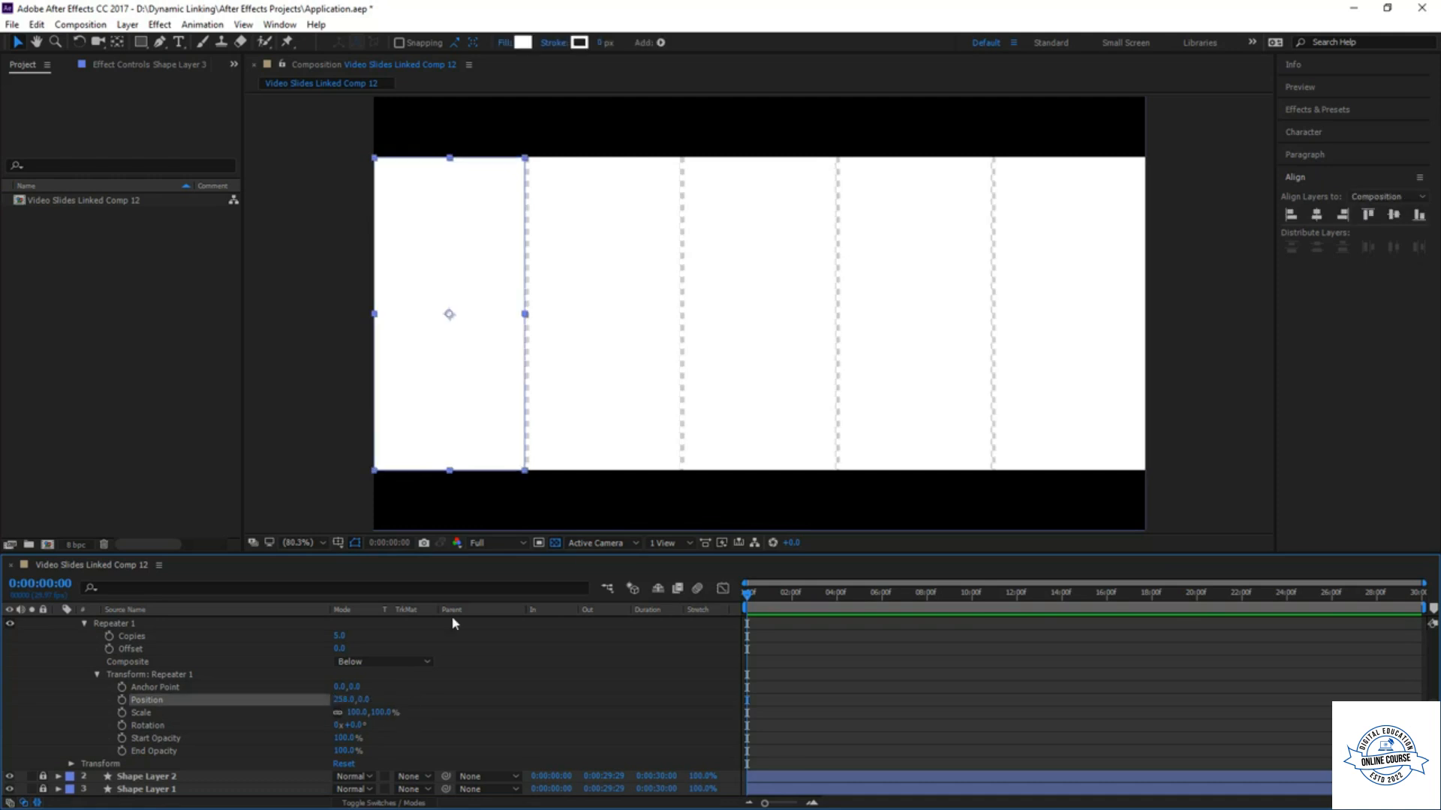
pyautogui.scroll(3, 96, 652)
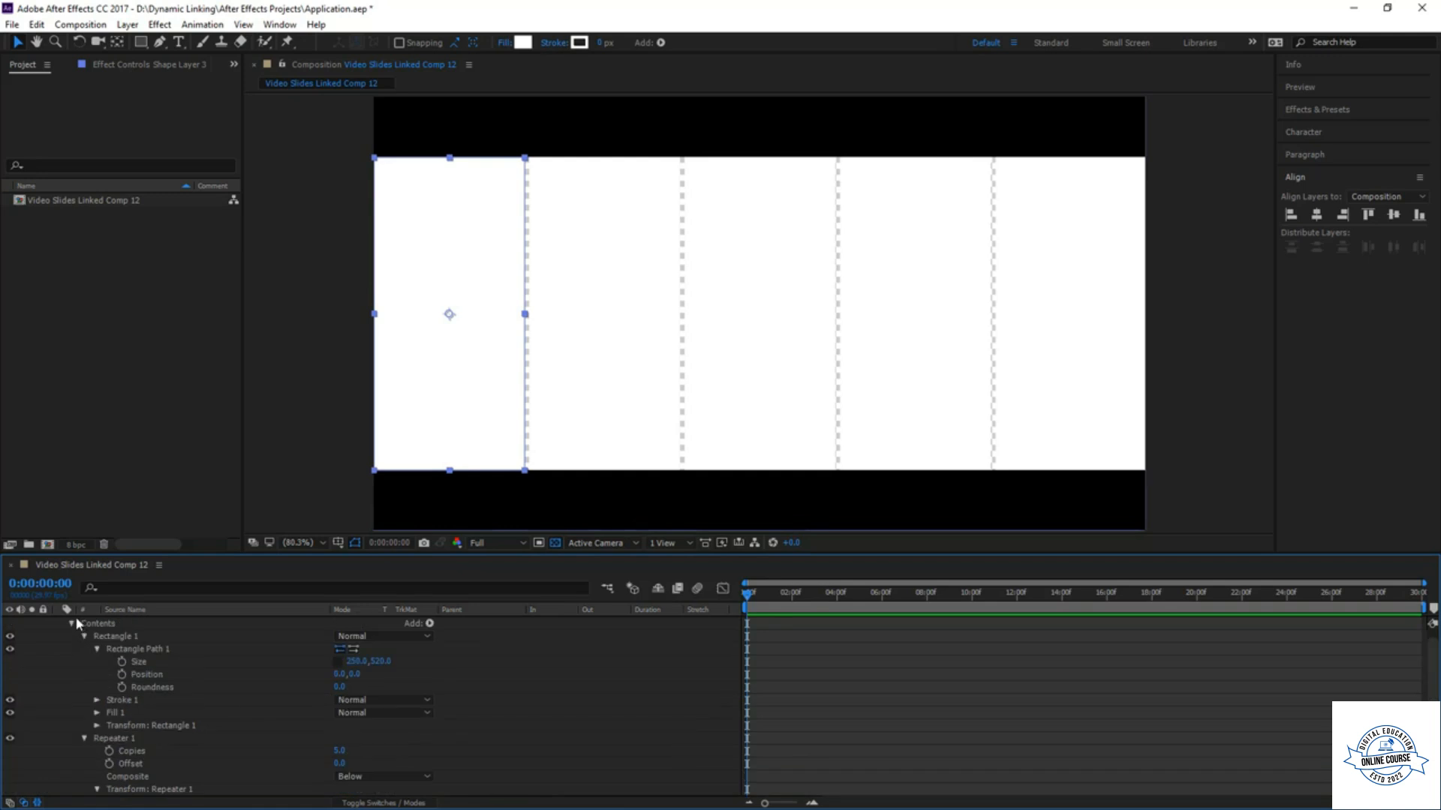
pyautogui.click(70, 624)
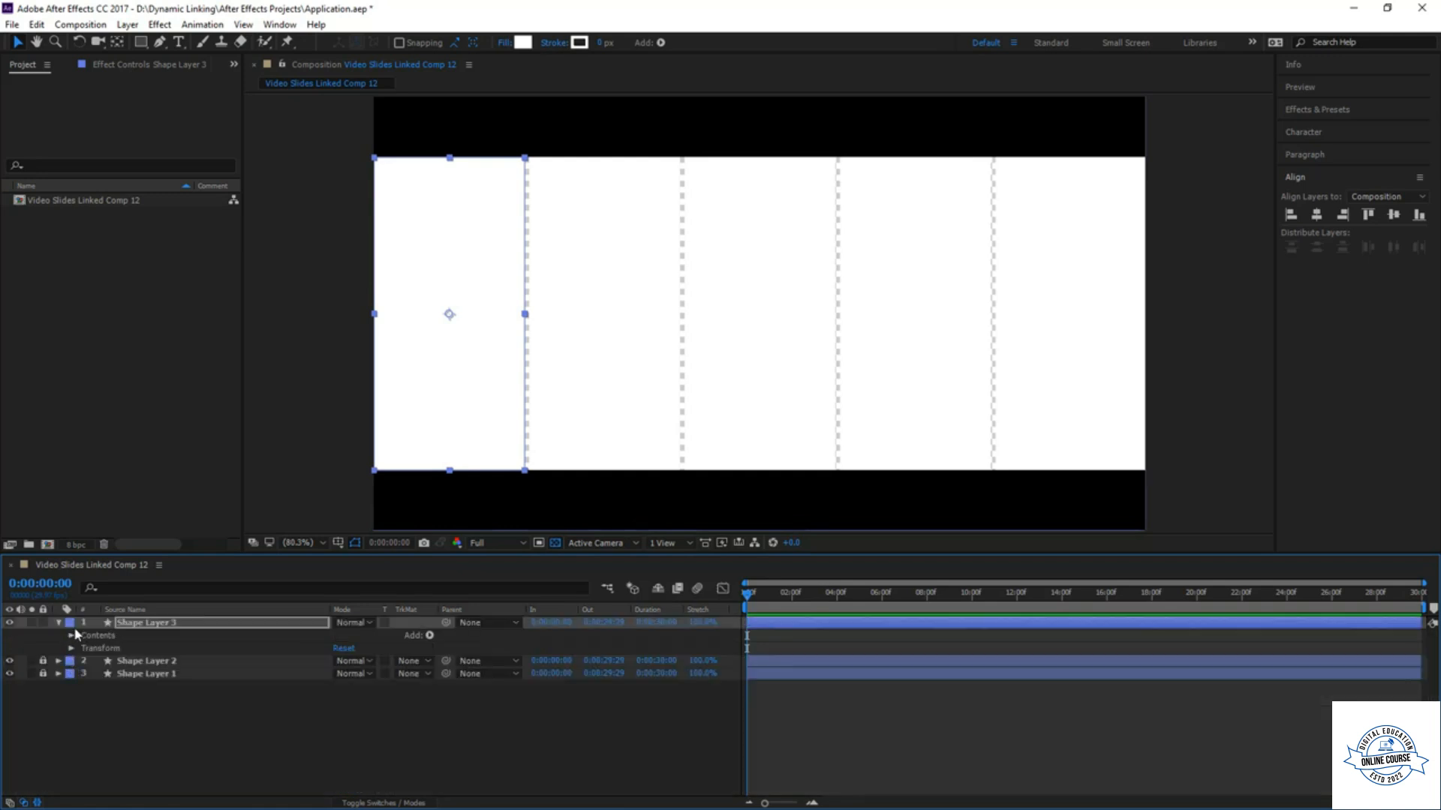
pyautogui.click(58, 623)
# - Create a comp-size black solid layer of 1280 x 720 px named Black Solid 1
pyautogui.click(202, 690)
pyautogui.rightClick(204, 695)
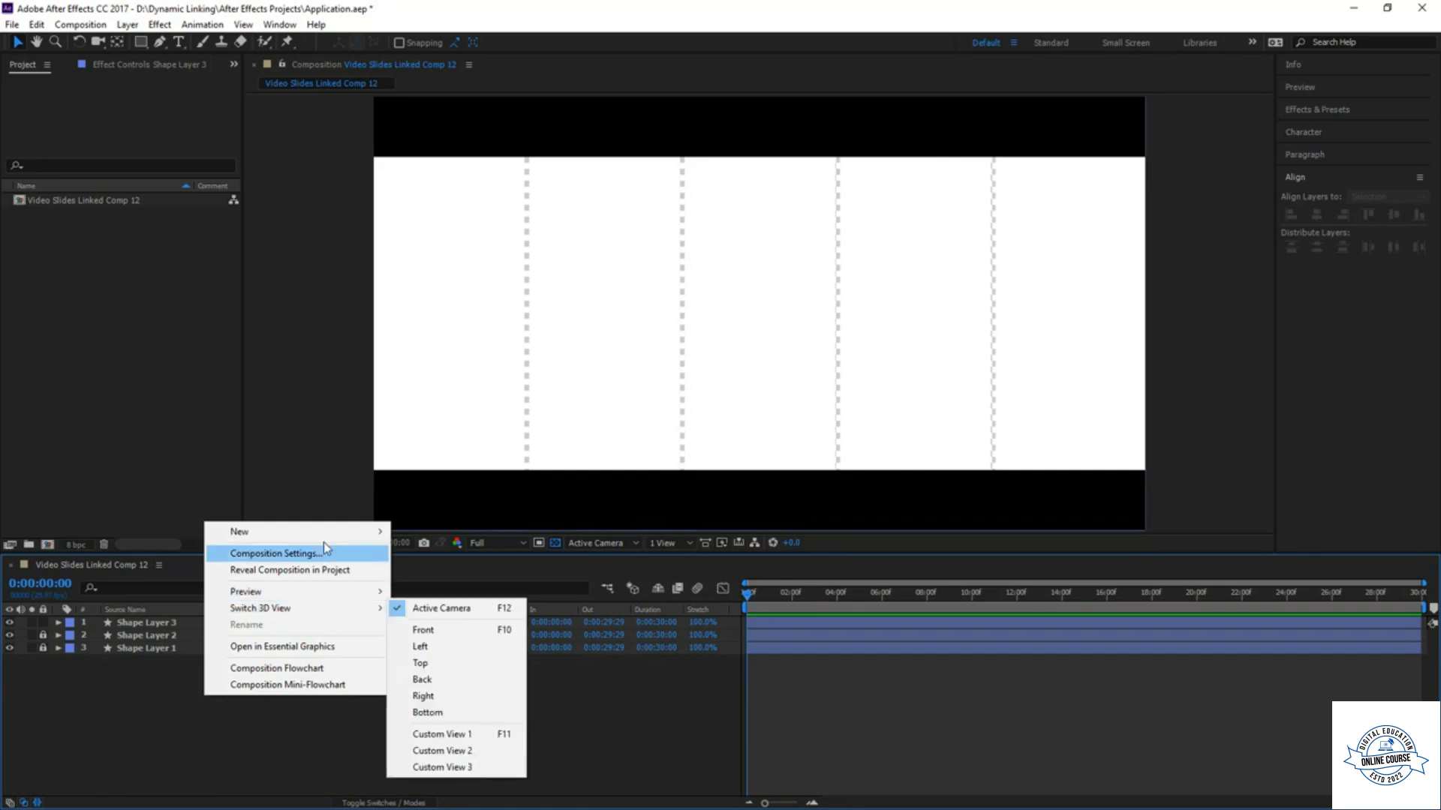
pyautogui.moveTo(322, 541)
pyautogui.click(424, 570)
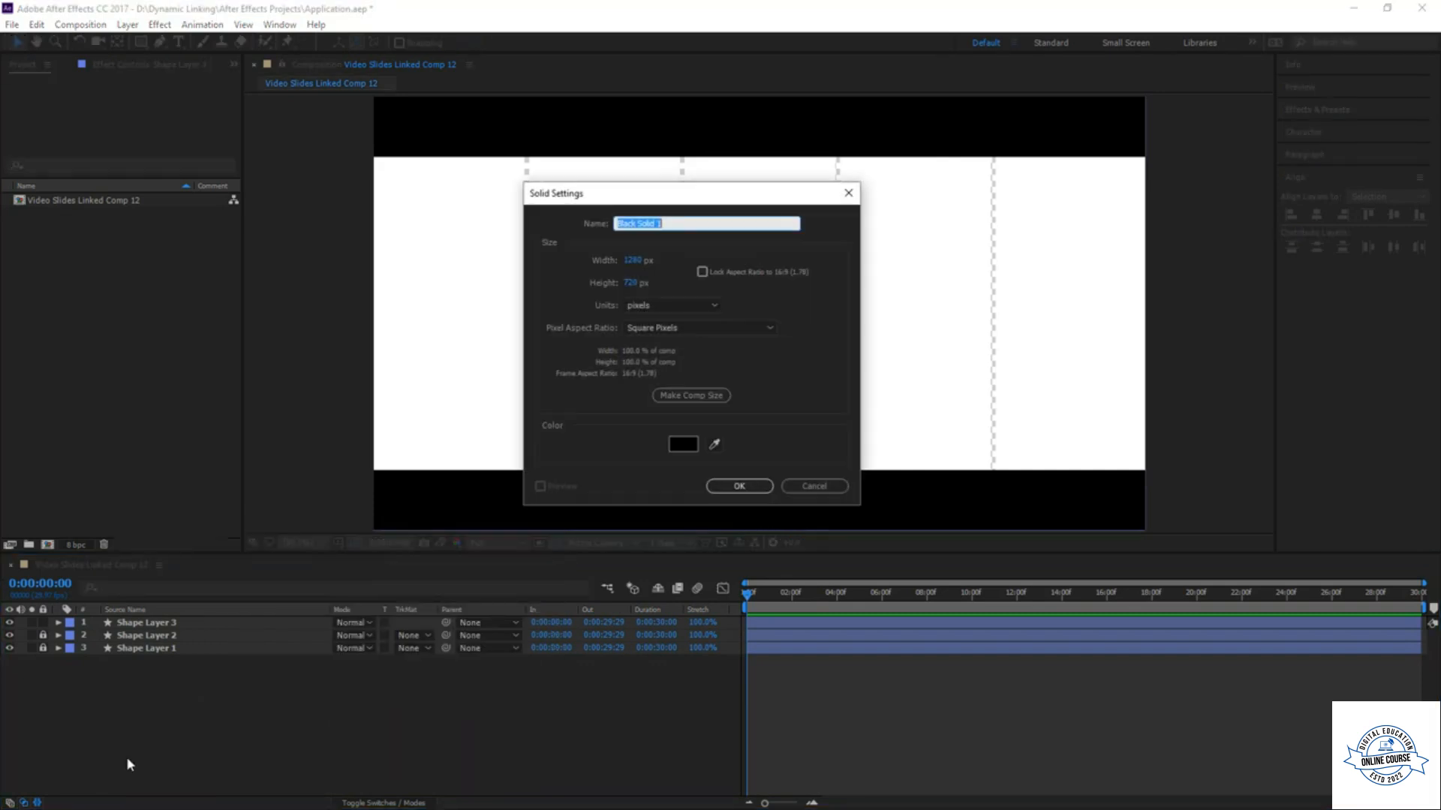
pyautogui.click(740, 493)
# - Move Shape Layer 3 and Black Solid 1 below the letterbox shape layers, with the solid as the lowest layer
pyautogui.click(182, 637)
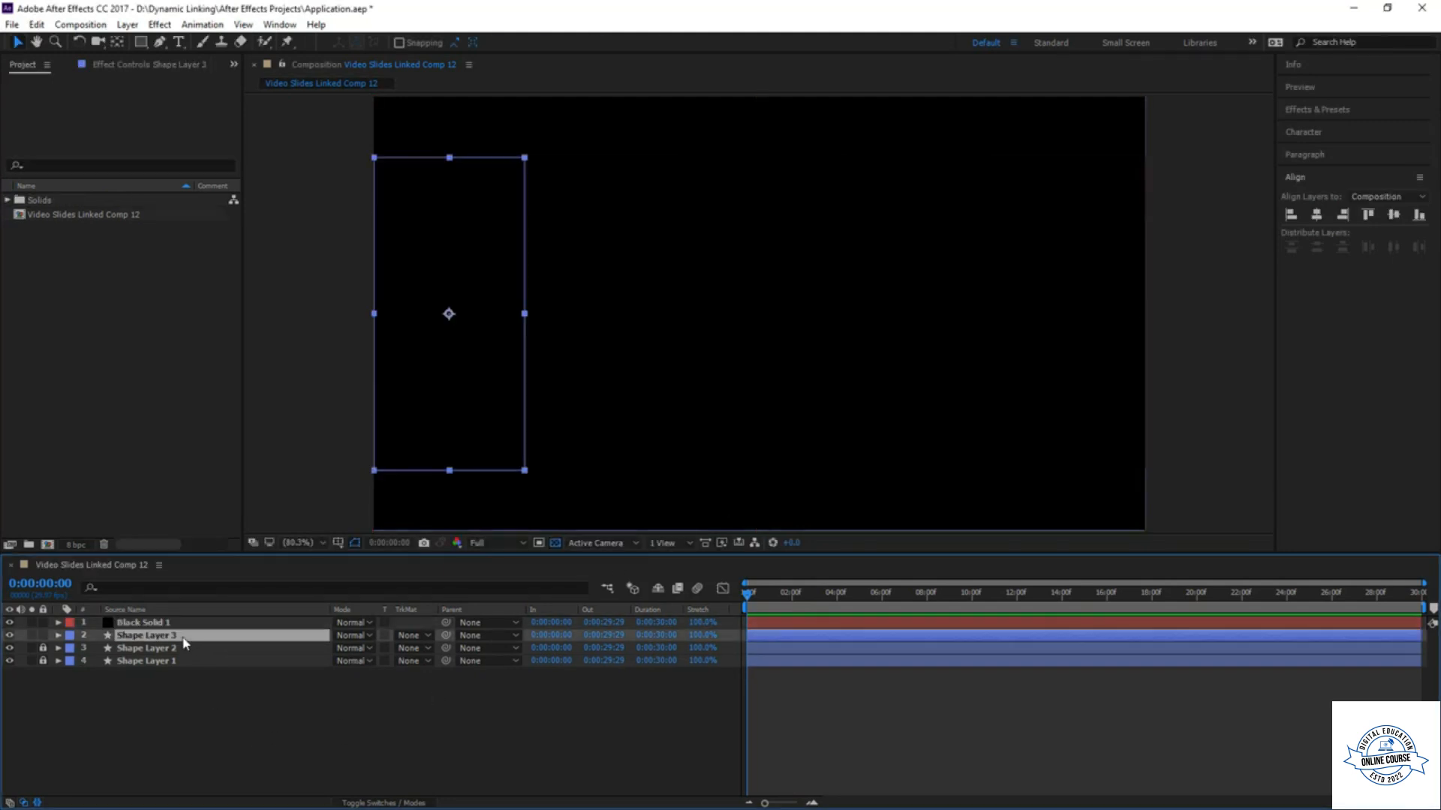
pyautogui.keyDown('shift'); pyautogui.click(189, 626); pyautogui.keyUp('shift')
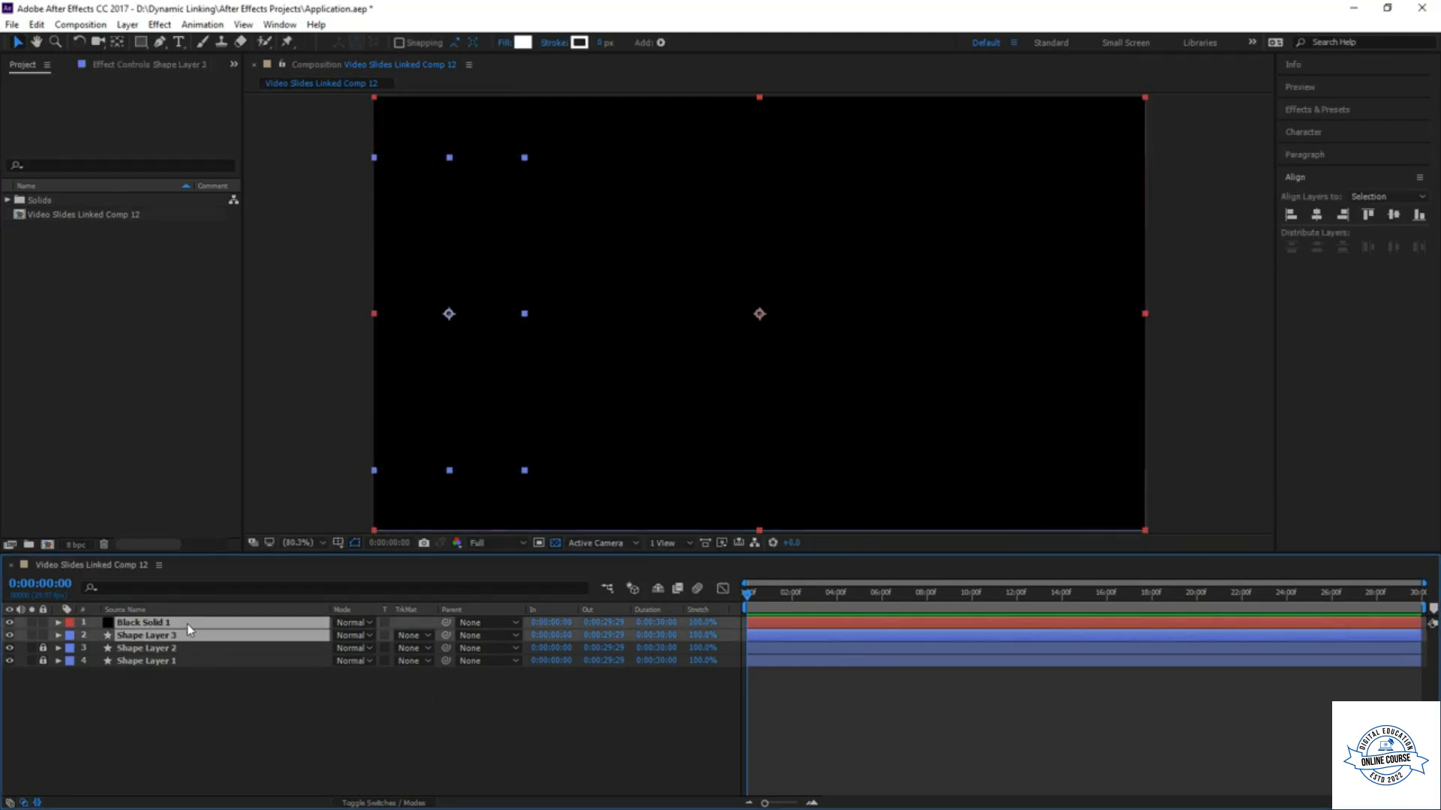
pyautogui.moveTo(188, 637); pyautogui.dragTo(197, 698)
pyautogui.click(188, 719)
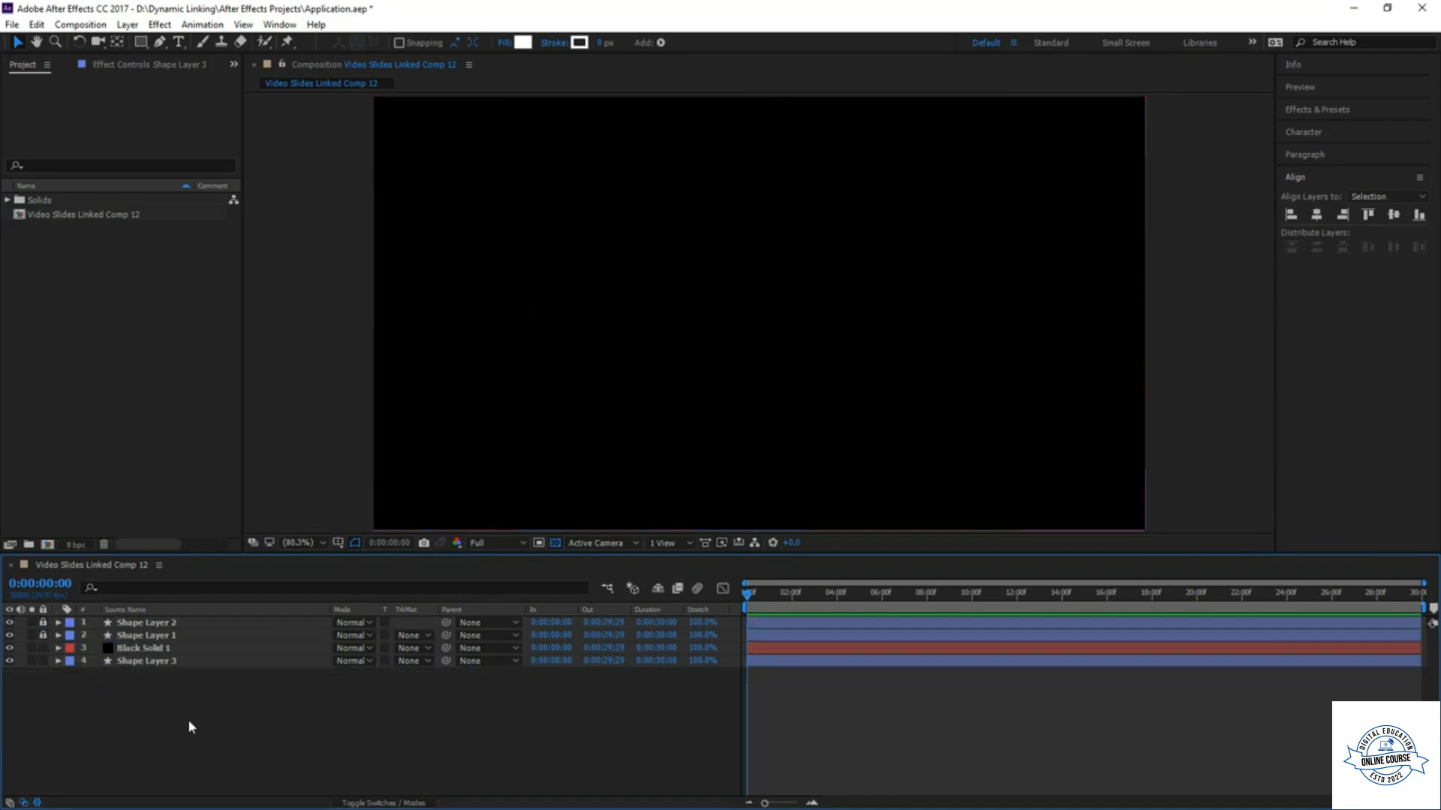
pyautogui.moveTo(175, 646); pyautogui.dragTo(142, 667)
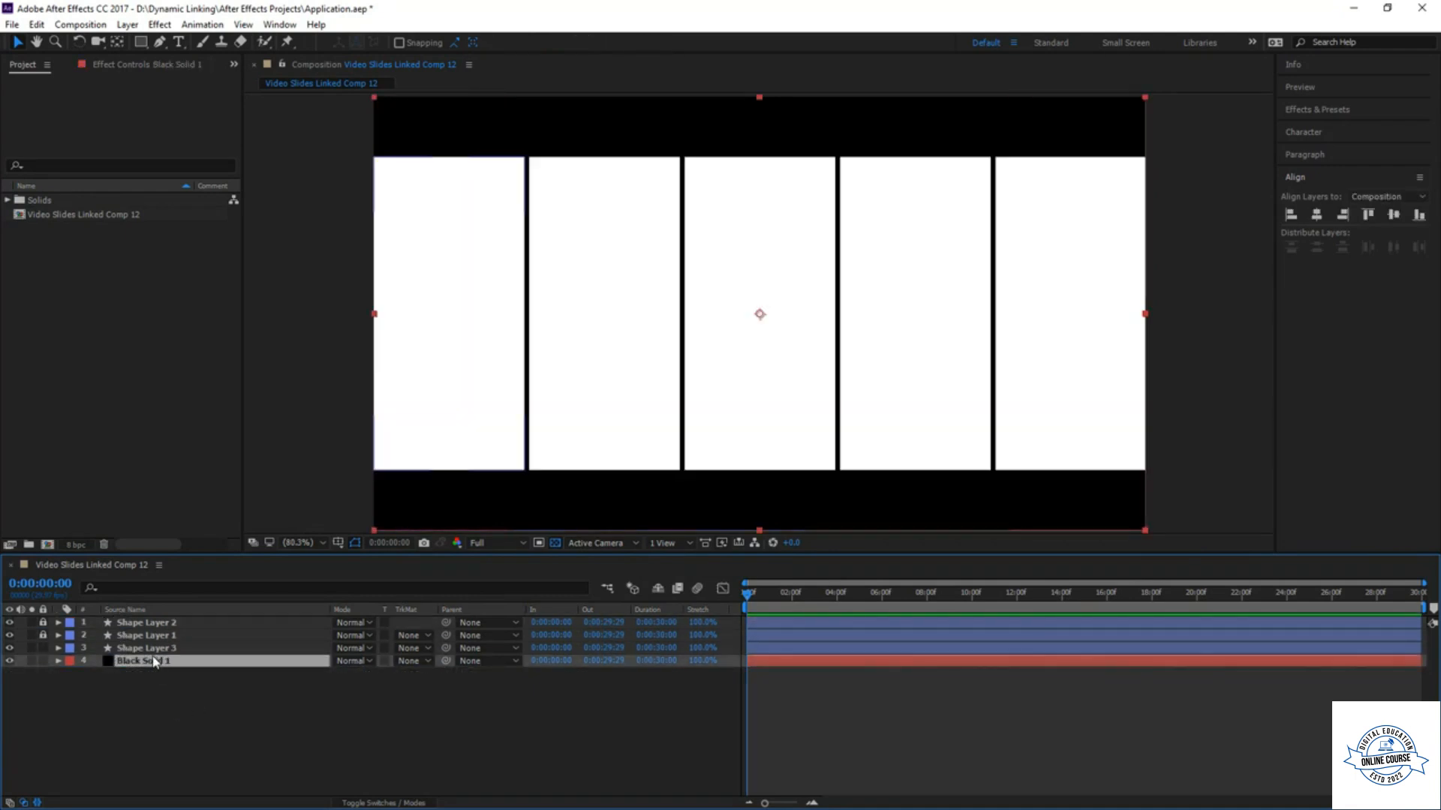
# - Set Black Solid 1's track matte to Alpha Inverted Matte "Shape Layer 3"
pyautogui.click(143, 648)
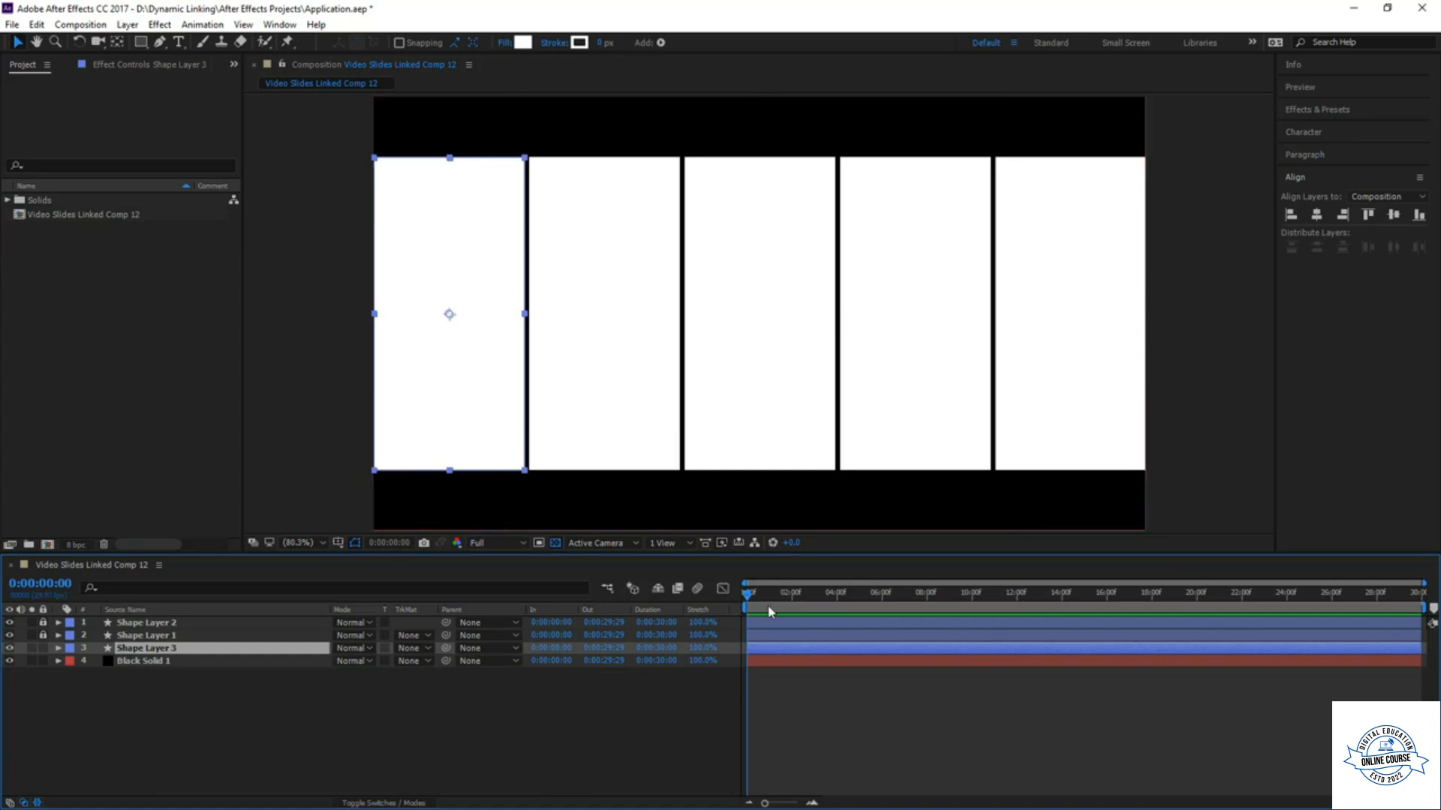
pyautogui.click(160, 662)
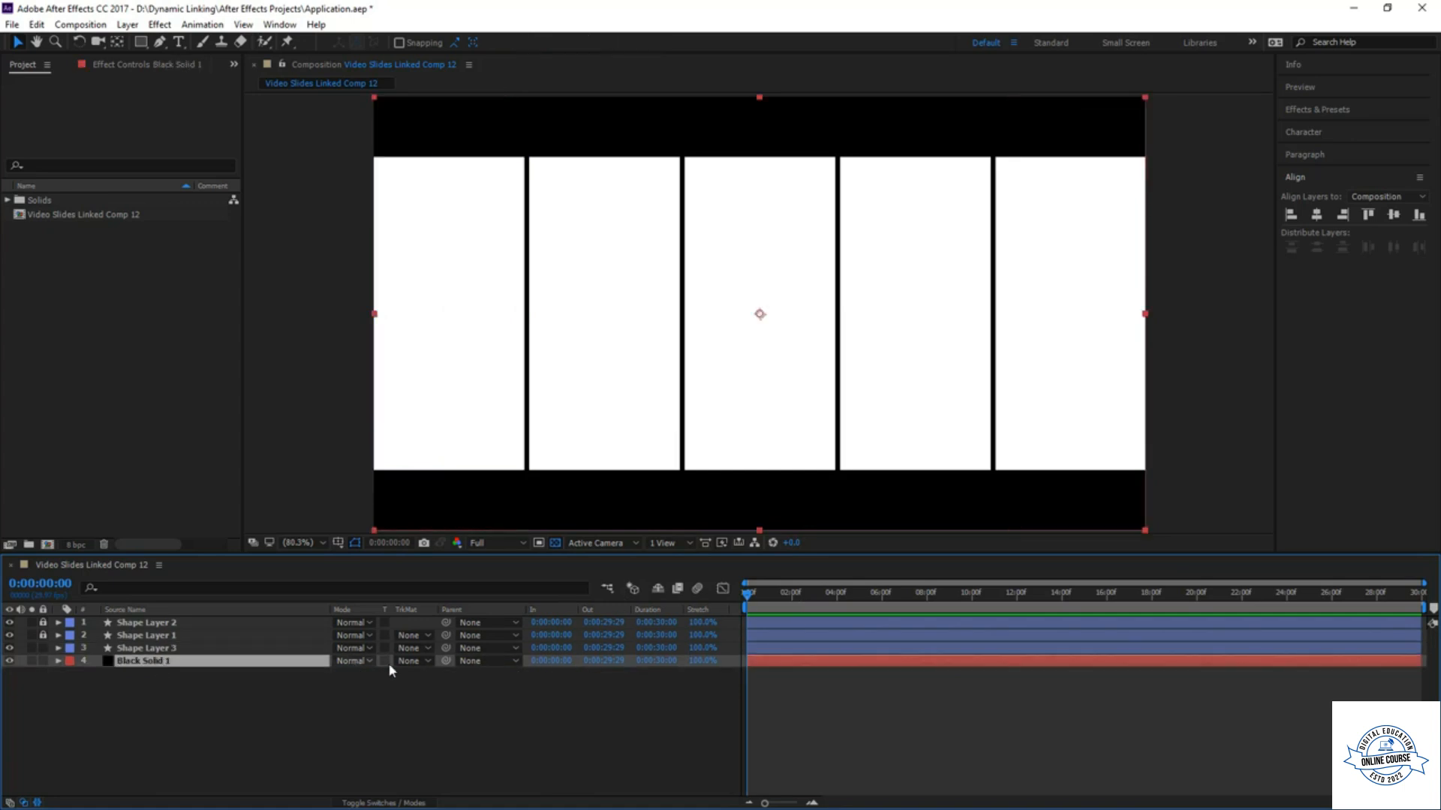
pyautogui.click(415, 663)
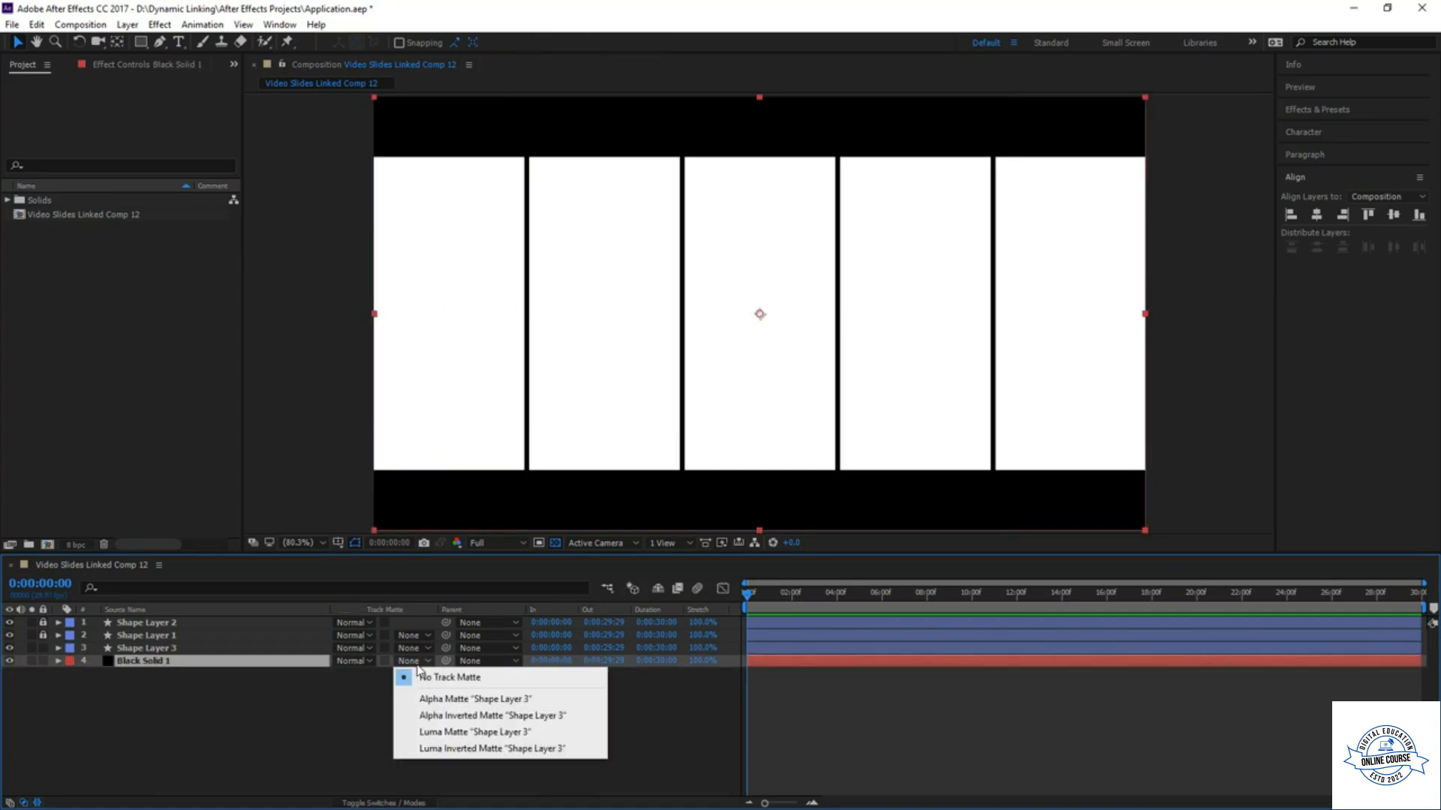
pyautogui.click(455, 716)
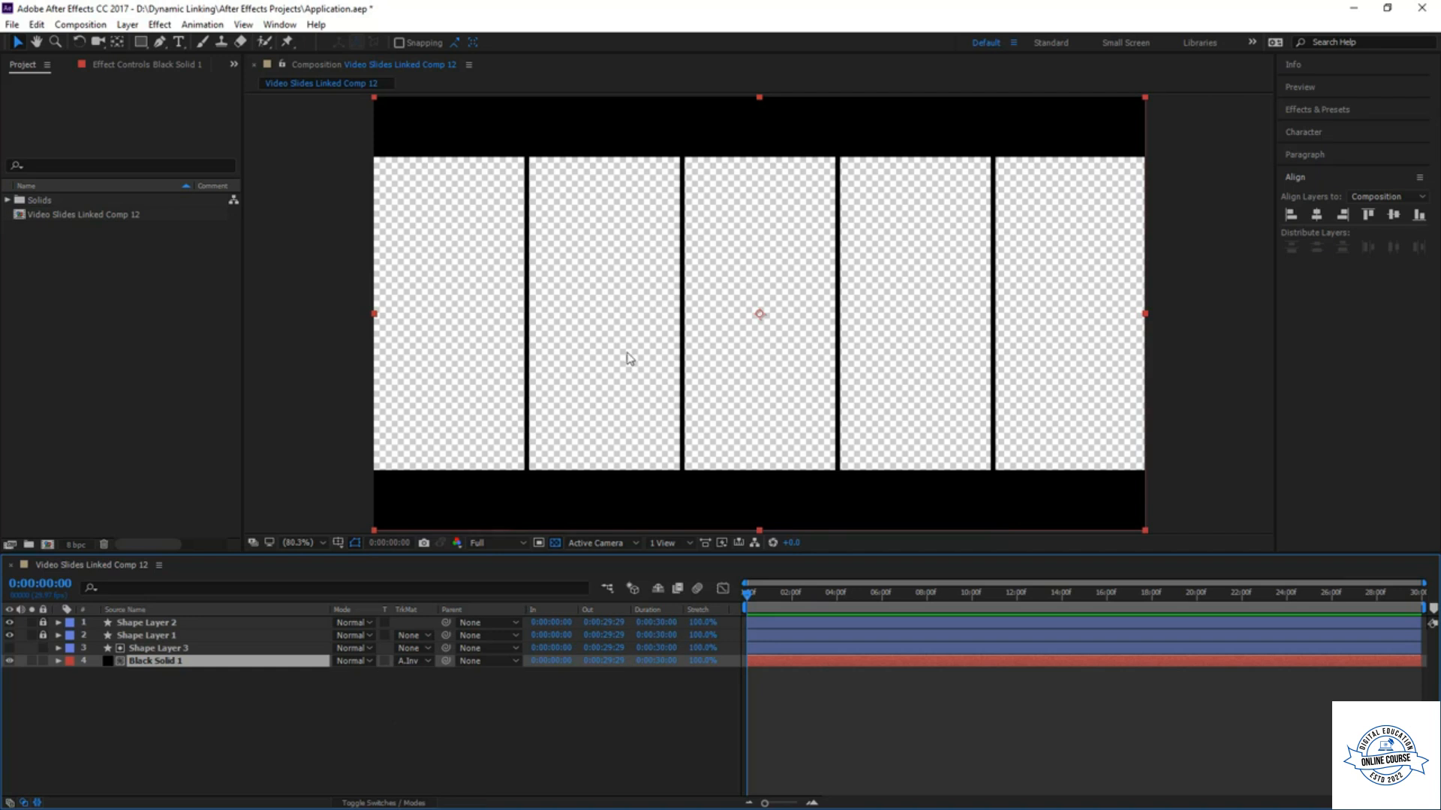
# - Enable keyframing for Repeater 1's Copies on Shape Layer 3 at 0:00:00:00 and set the value to 0
pyautogui.click(197, 649)
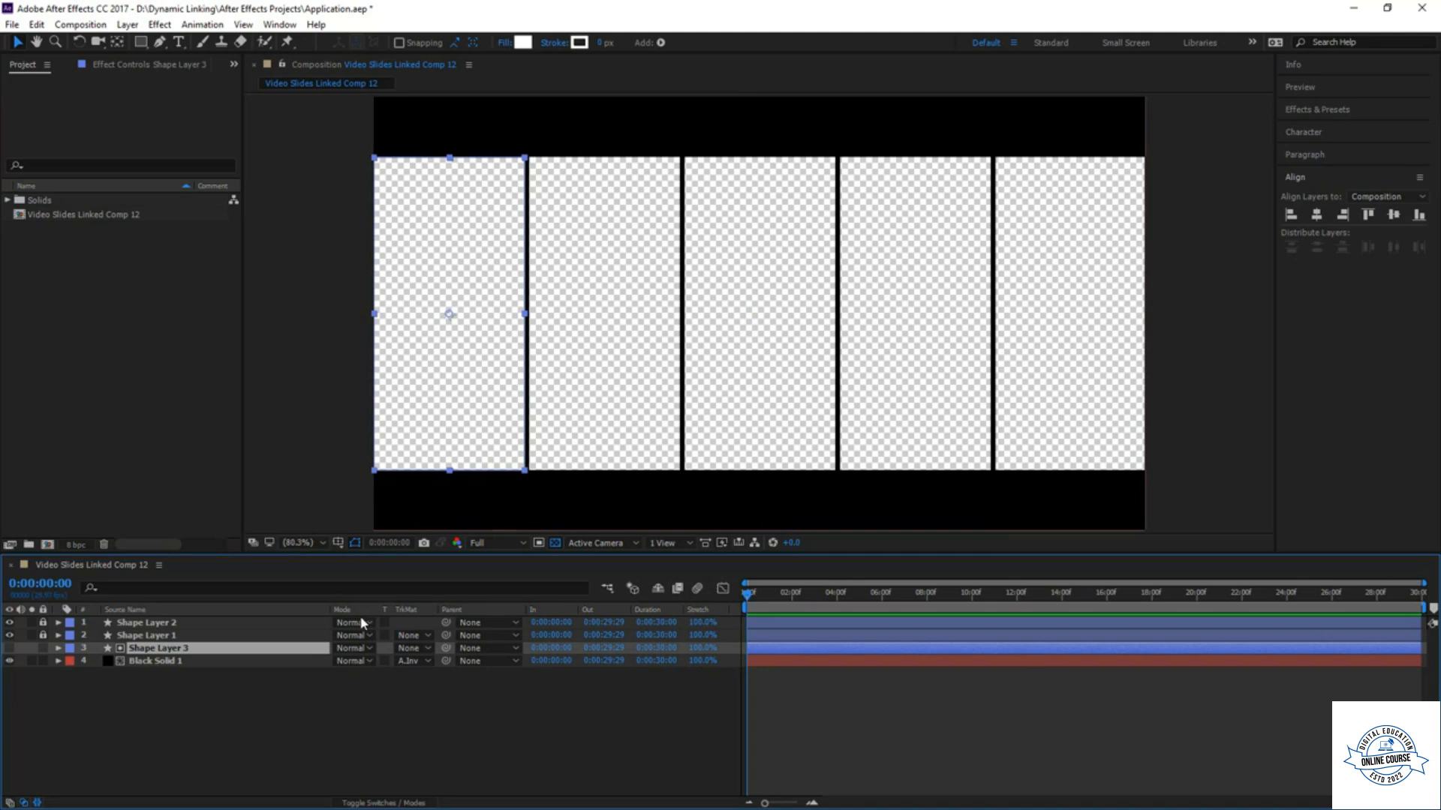
pyautogui.click(57, 648)
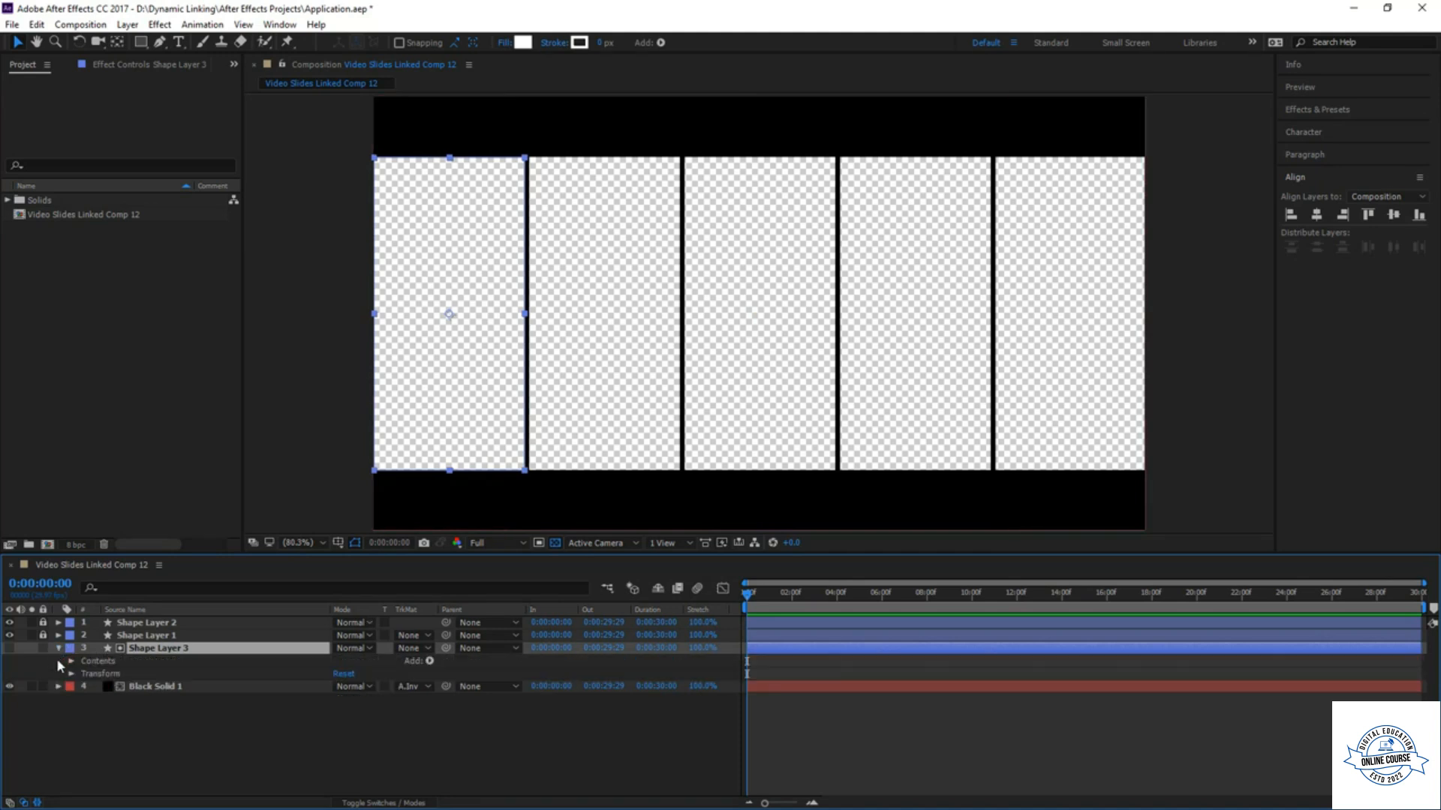
pyautogui.click(71, 661)
pyautogui.scroll(-1, 87, 695)
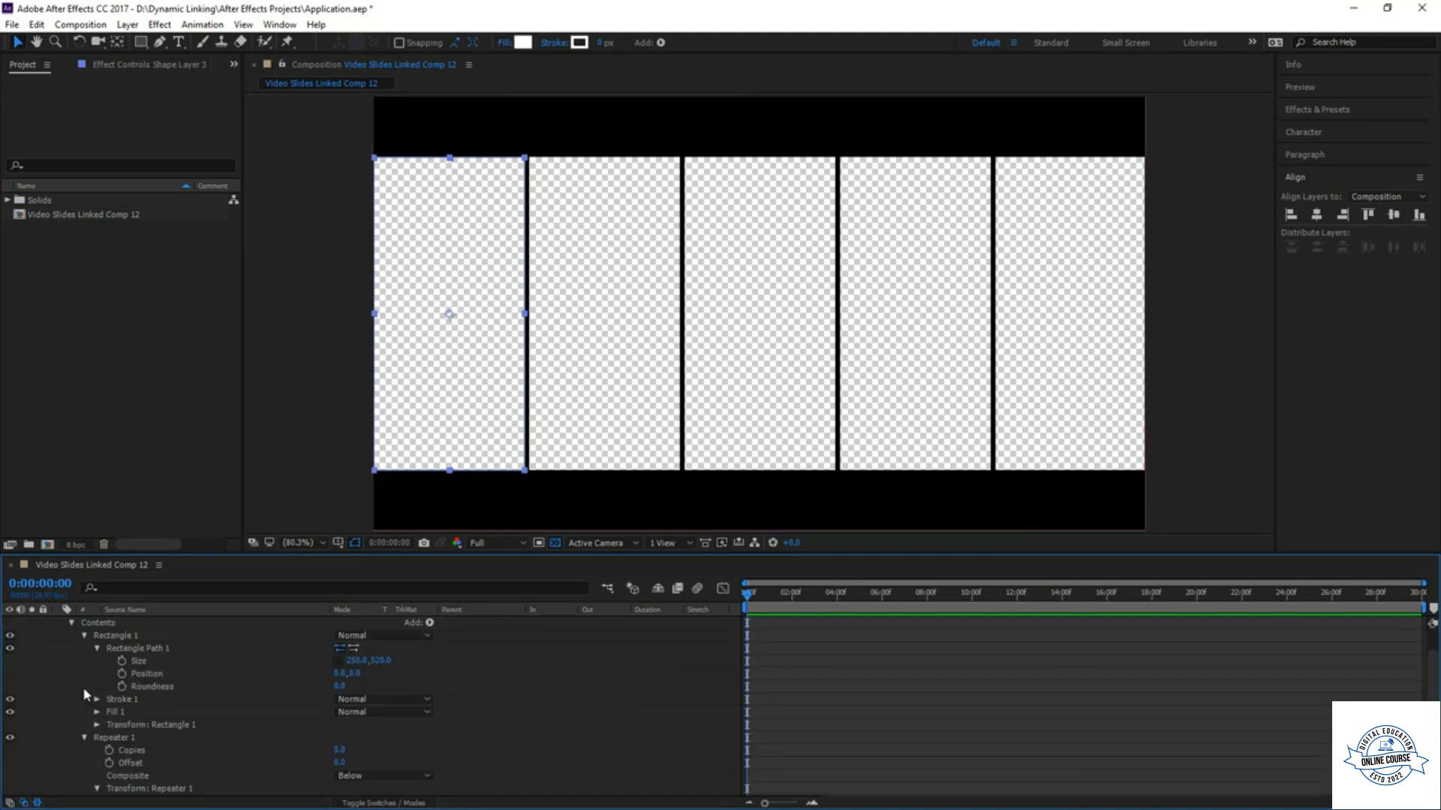
pyautogui.scroll(-2, 173, 716)
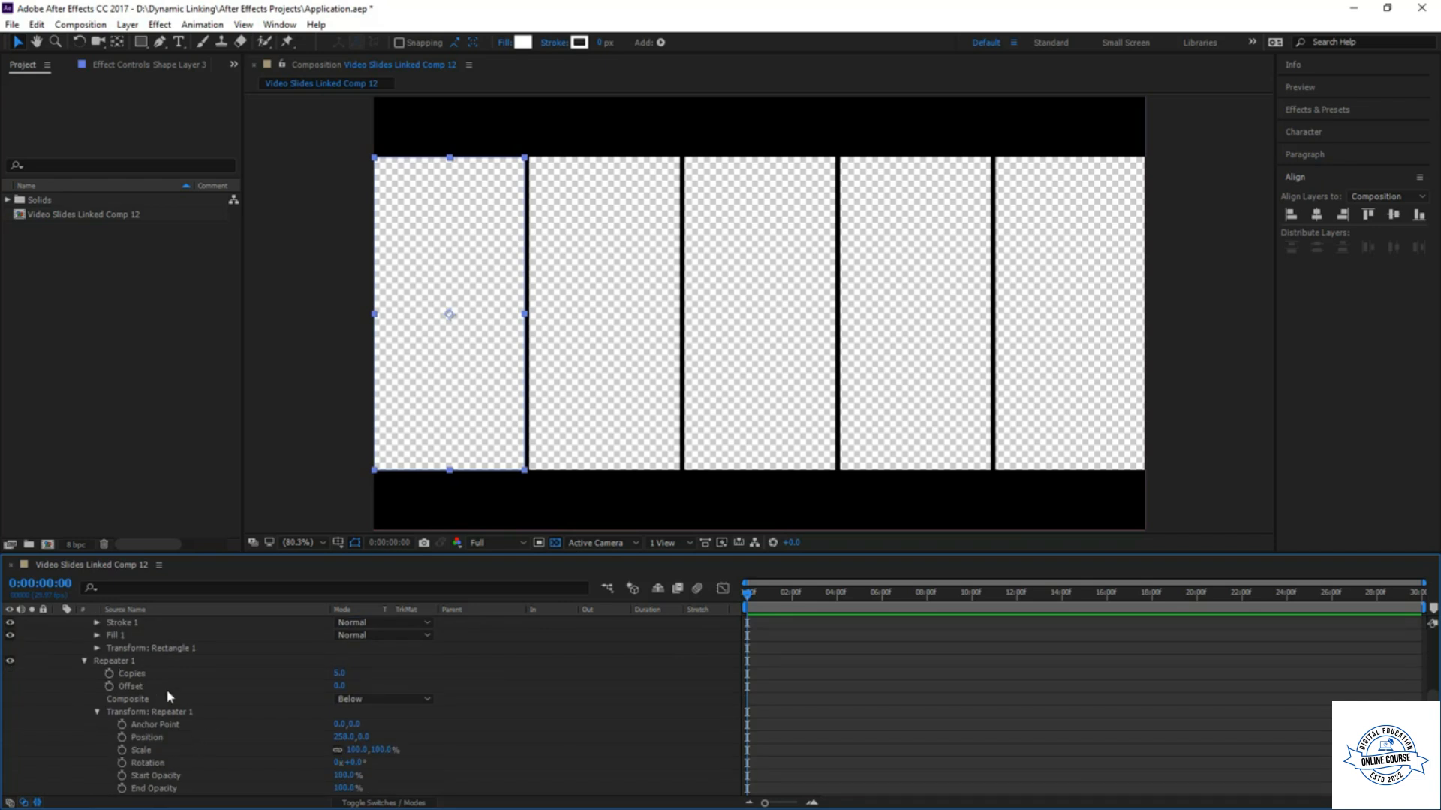
pyautogui.click(110, 674)
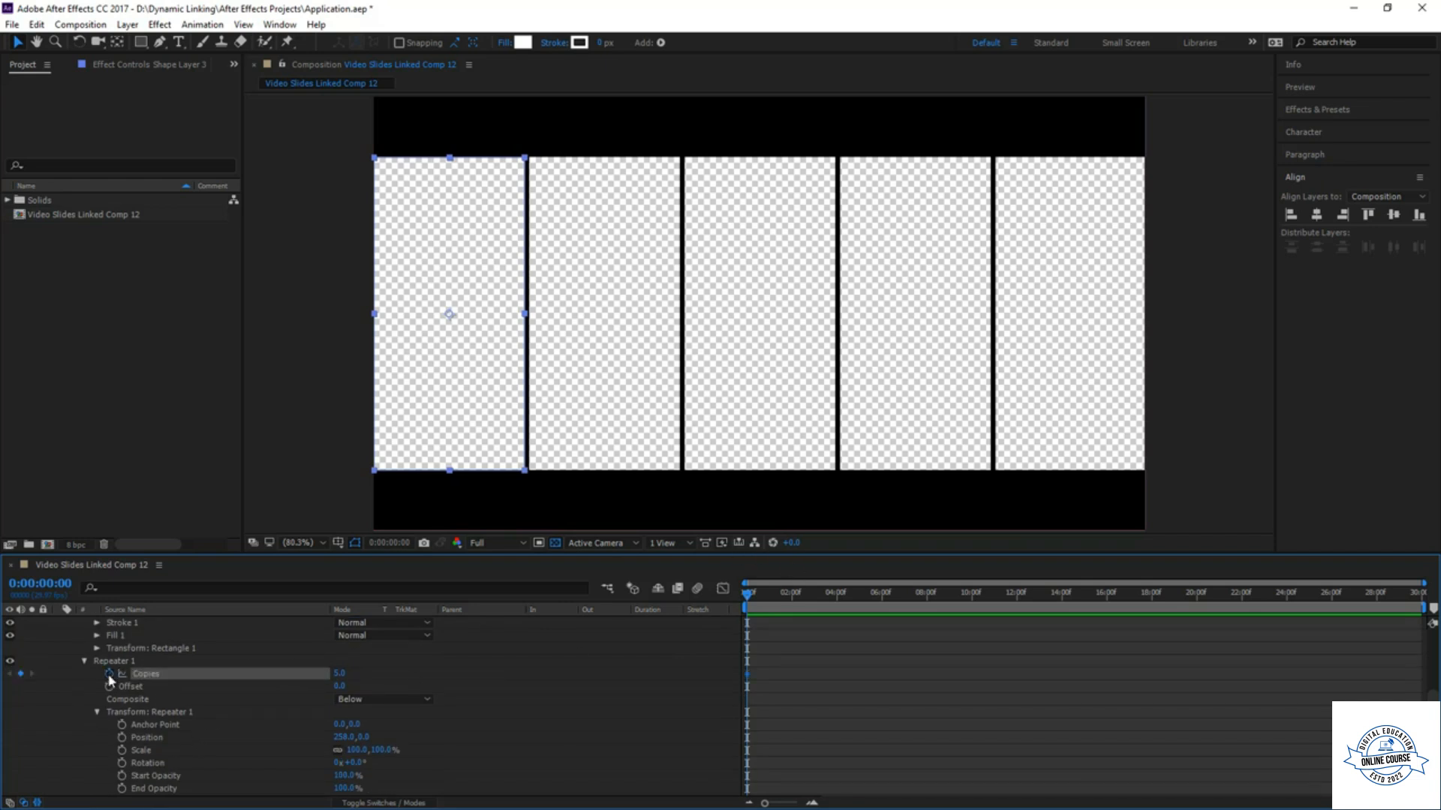
pyautogui.click(339, 673)
pyautogui.press('Return')
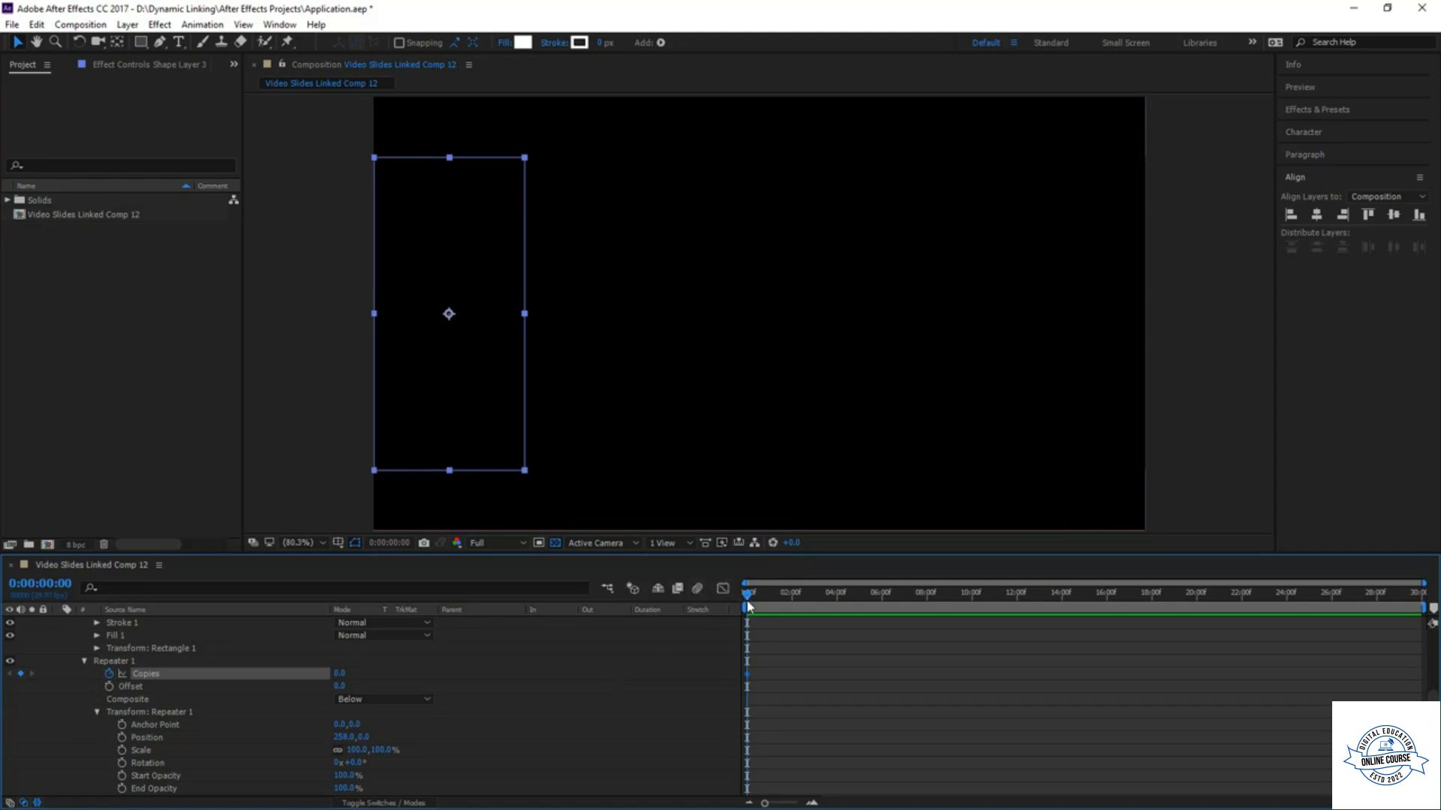
# - Set Repeater 1's Copies on Shape Layer 3 to 5 at 0:00:00:20 and preview the animation from the start
pyautogui.press('=')
pyautogui.press('=')
pyautogui.press('=')
pyautogui.moveTo(751, 604); pyautogui.dragTo(866, 598)
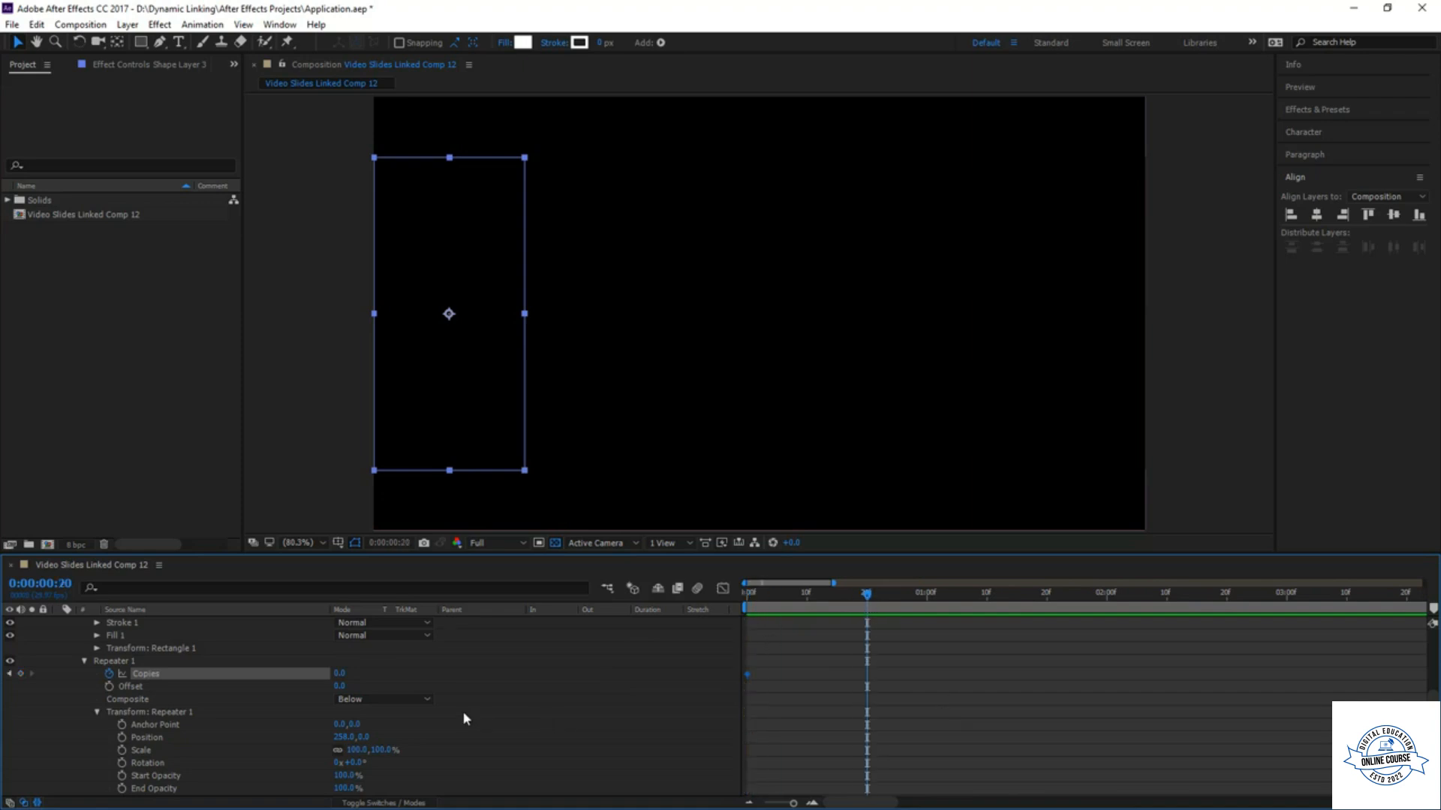
pyautogui.click(349, 675)
pyautogui.write('5')
pyautogui.press('Return')
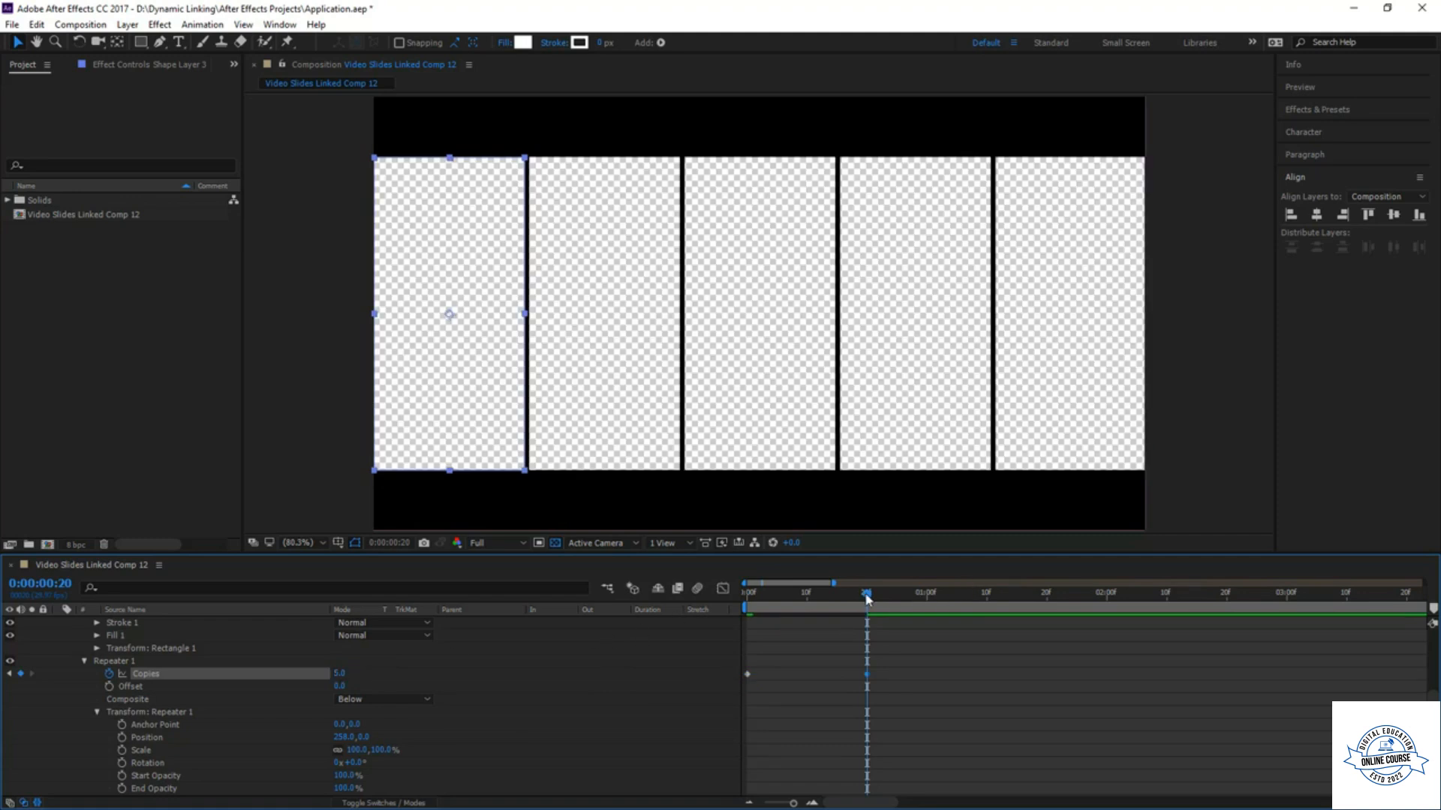
pyautogui.press('space')
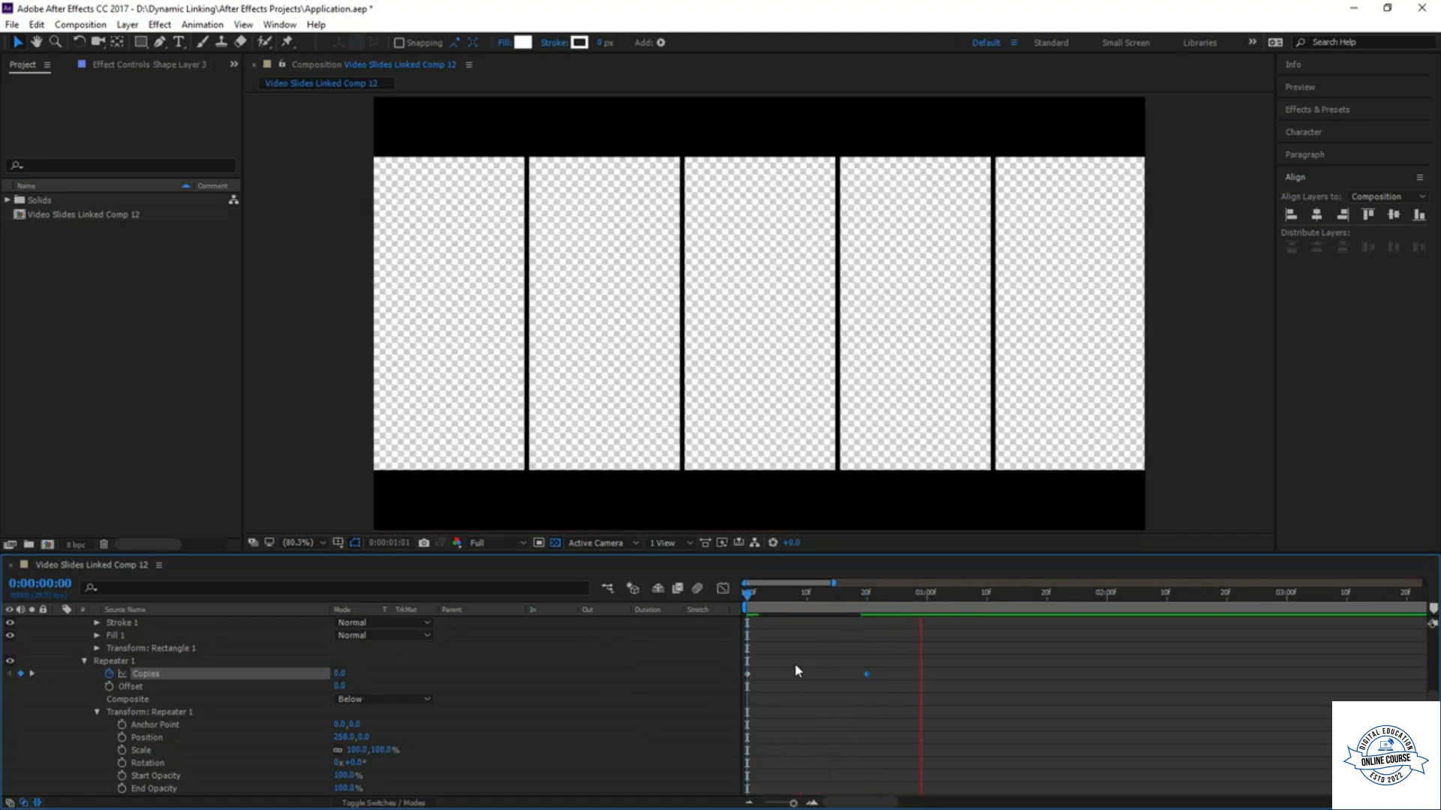
pyautogui.click(797, 670)
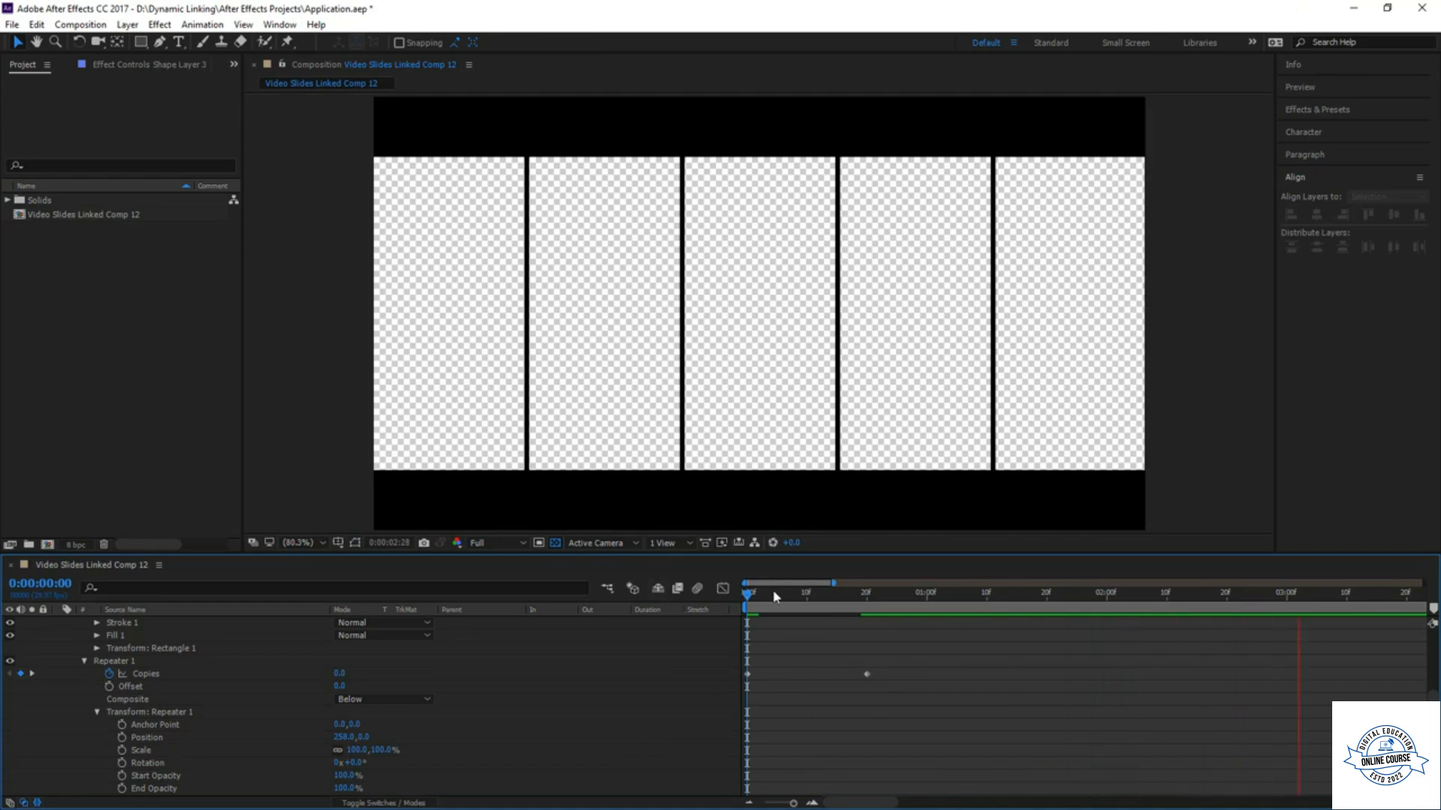
# - Switch to Premiere Pro and play the 3-Venice1 sequence to check the linked panel reveal over the footage
pyautogui.click(1387, 8)
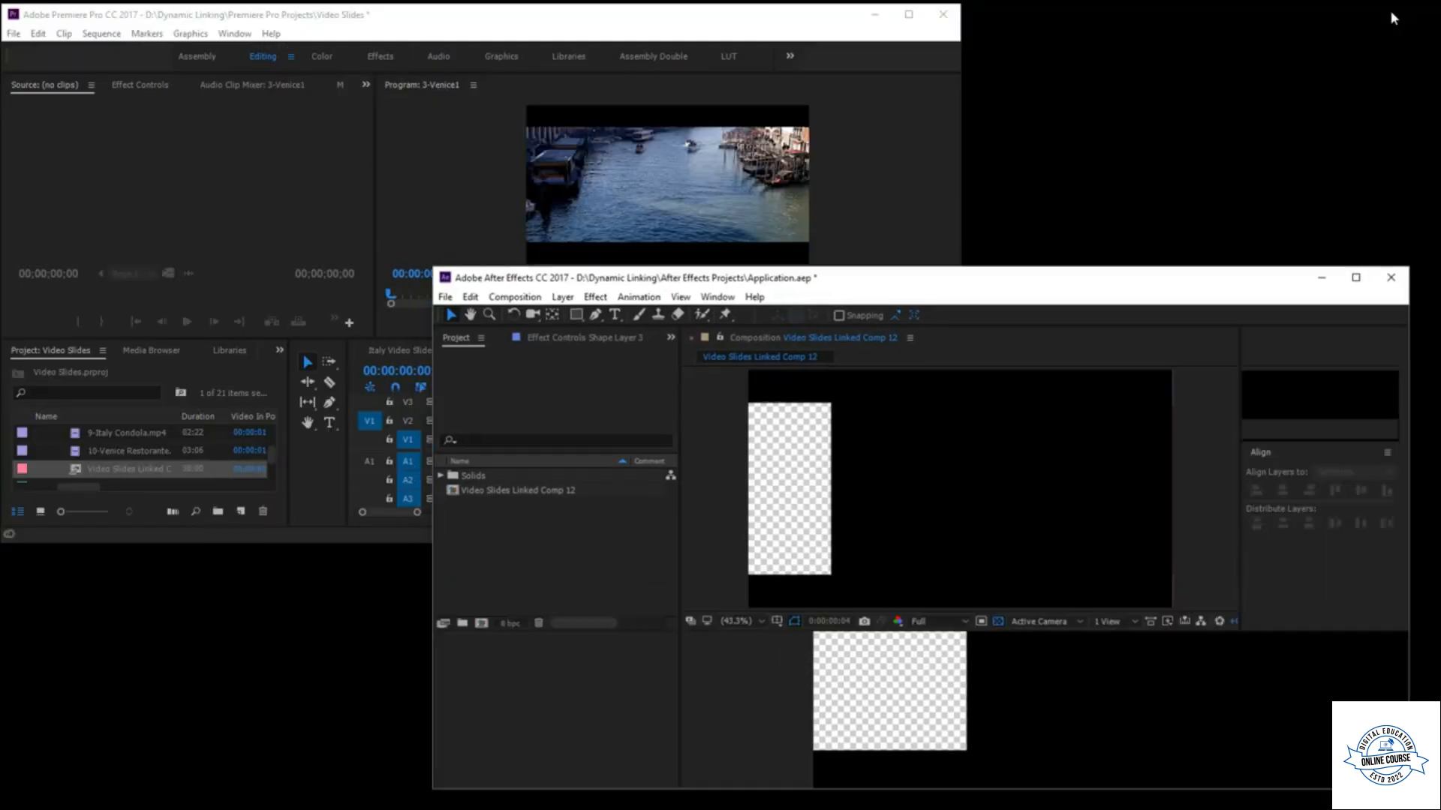
pyautogui.click(926, 178)
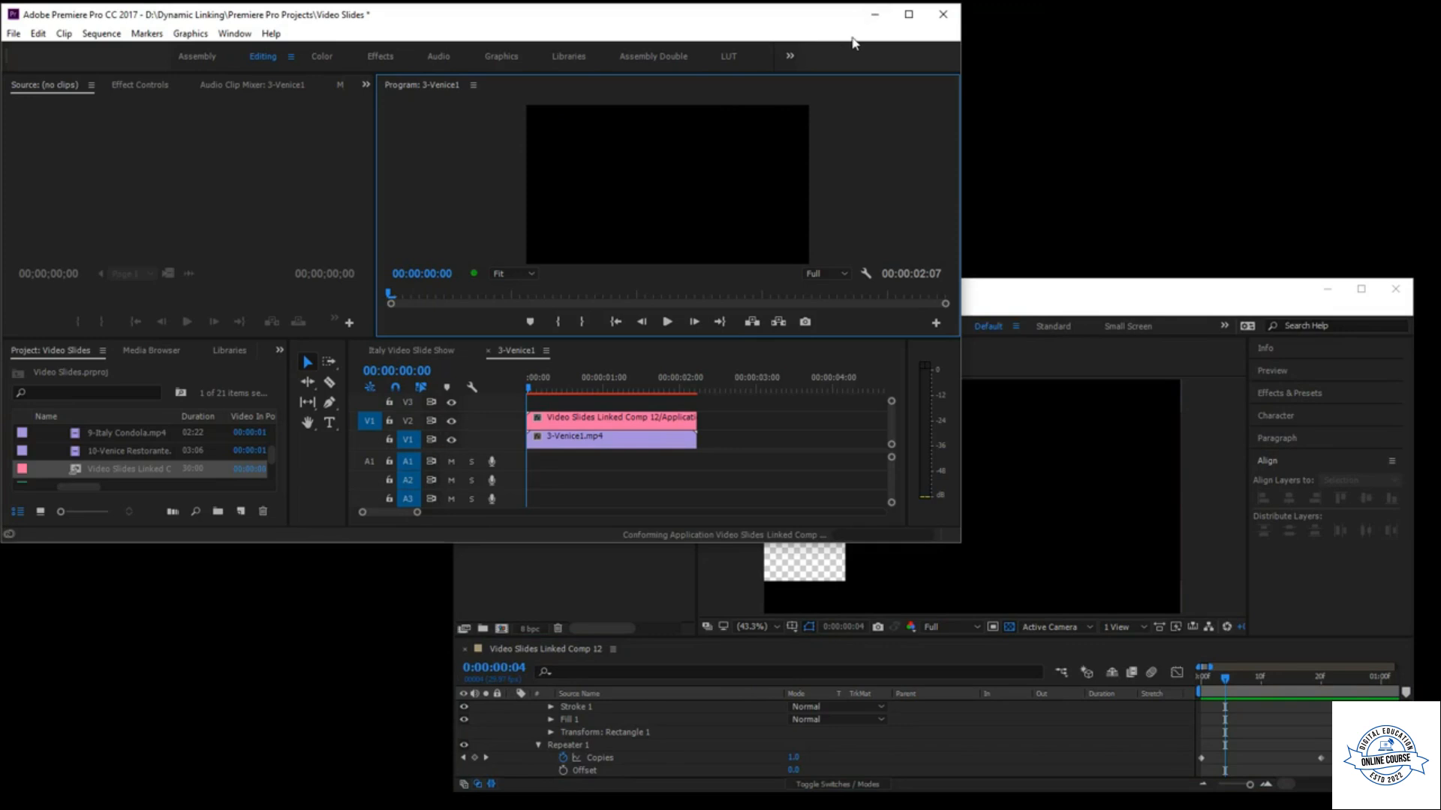
pyautogui.click(909, 15)
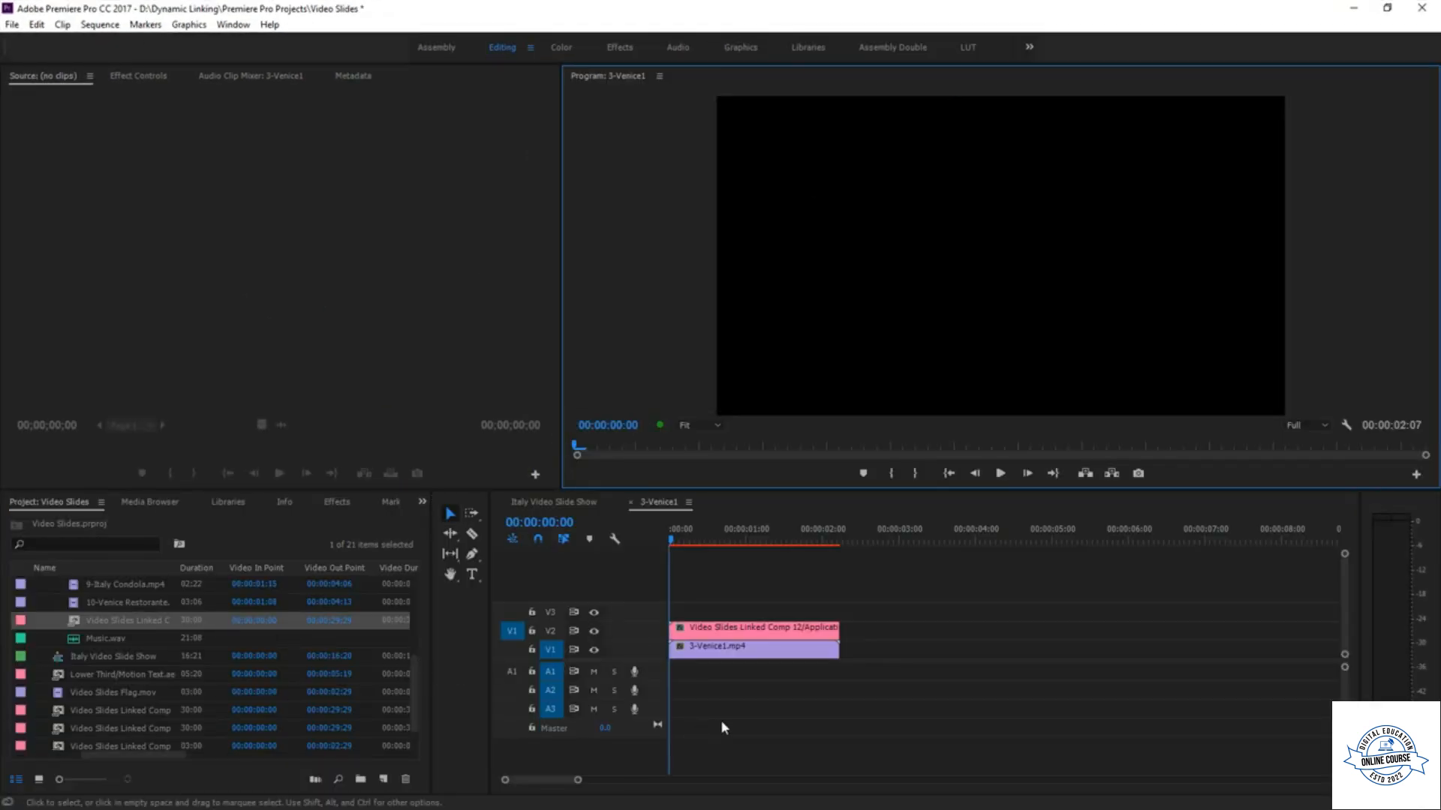
pyautogui.press('space')
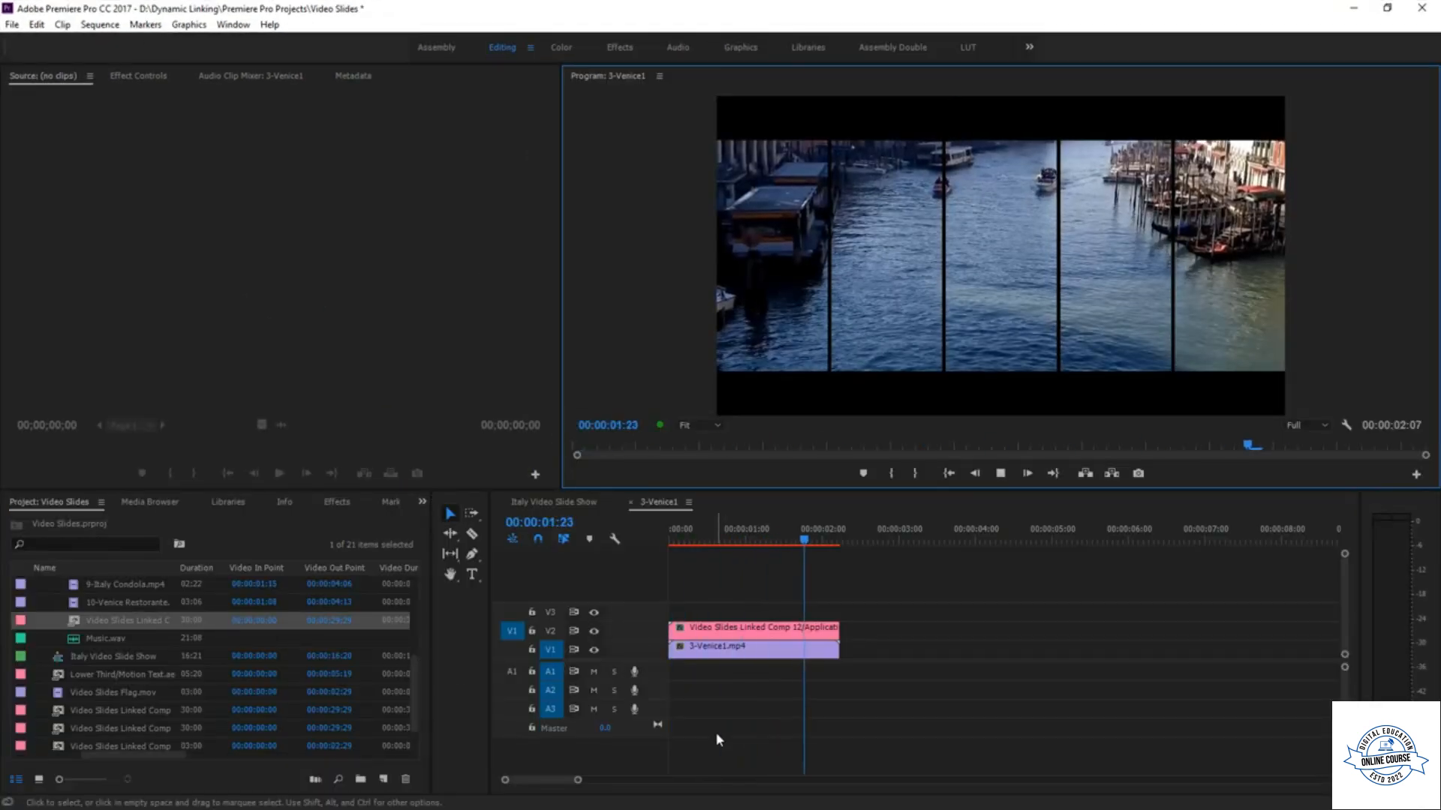
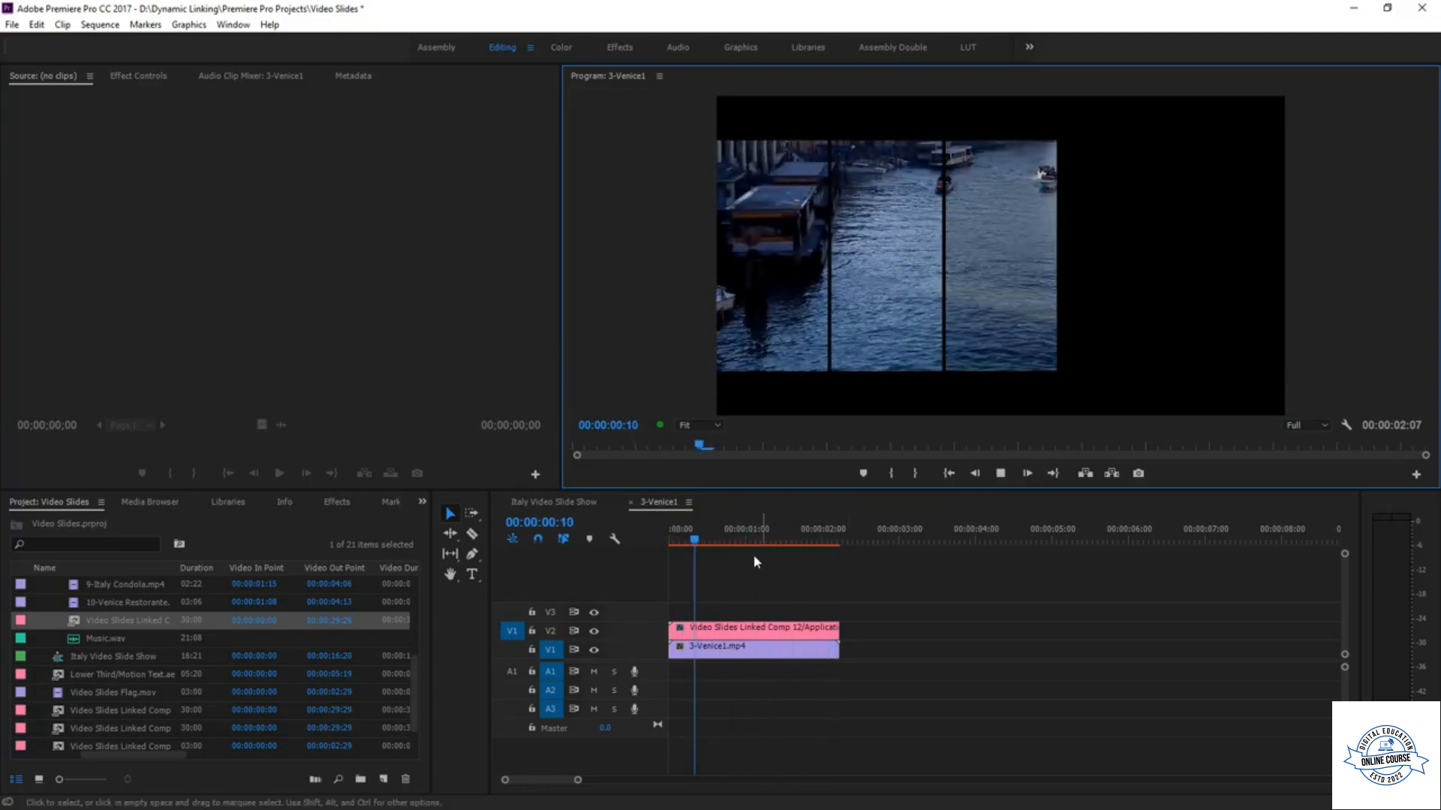
pyautogui.moveTo(735, 546)
pyautogui.mouseDown()
pyautogui.moveTo(761, 555)
pyautogui.moveTo(722, 559)
pyautogui.mouseUp()
# - Switch back to After Effects and set the height of Rectangle Path 1 on Shape Layer 3 to 260
pyautogui.click(1387, 8)
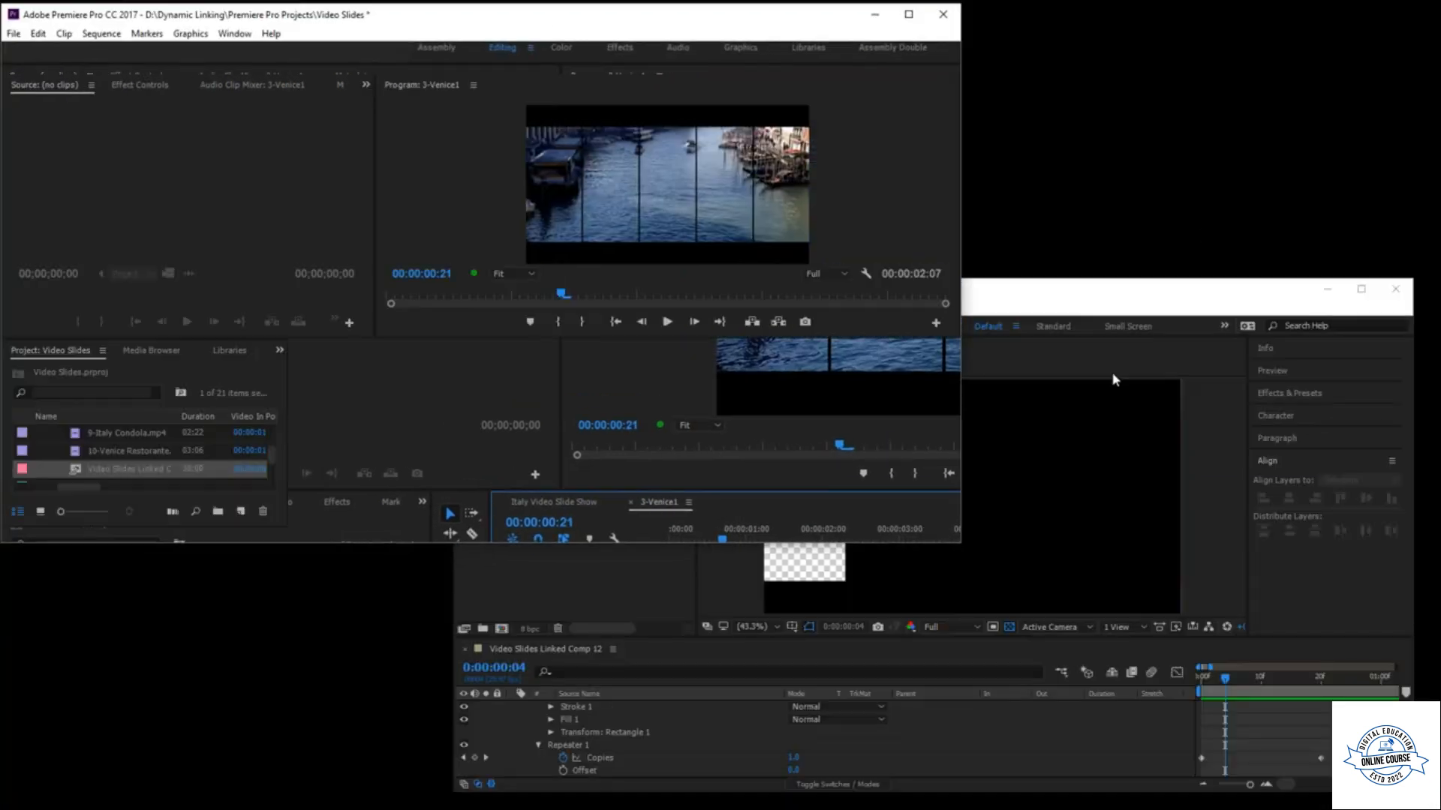
pyautogui.click(1164, 295)
pyautogui.click(1361, 289)
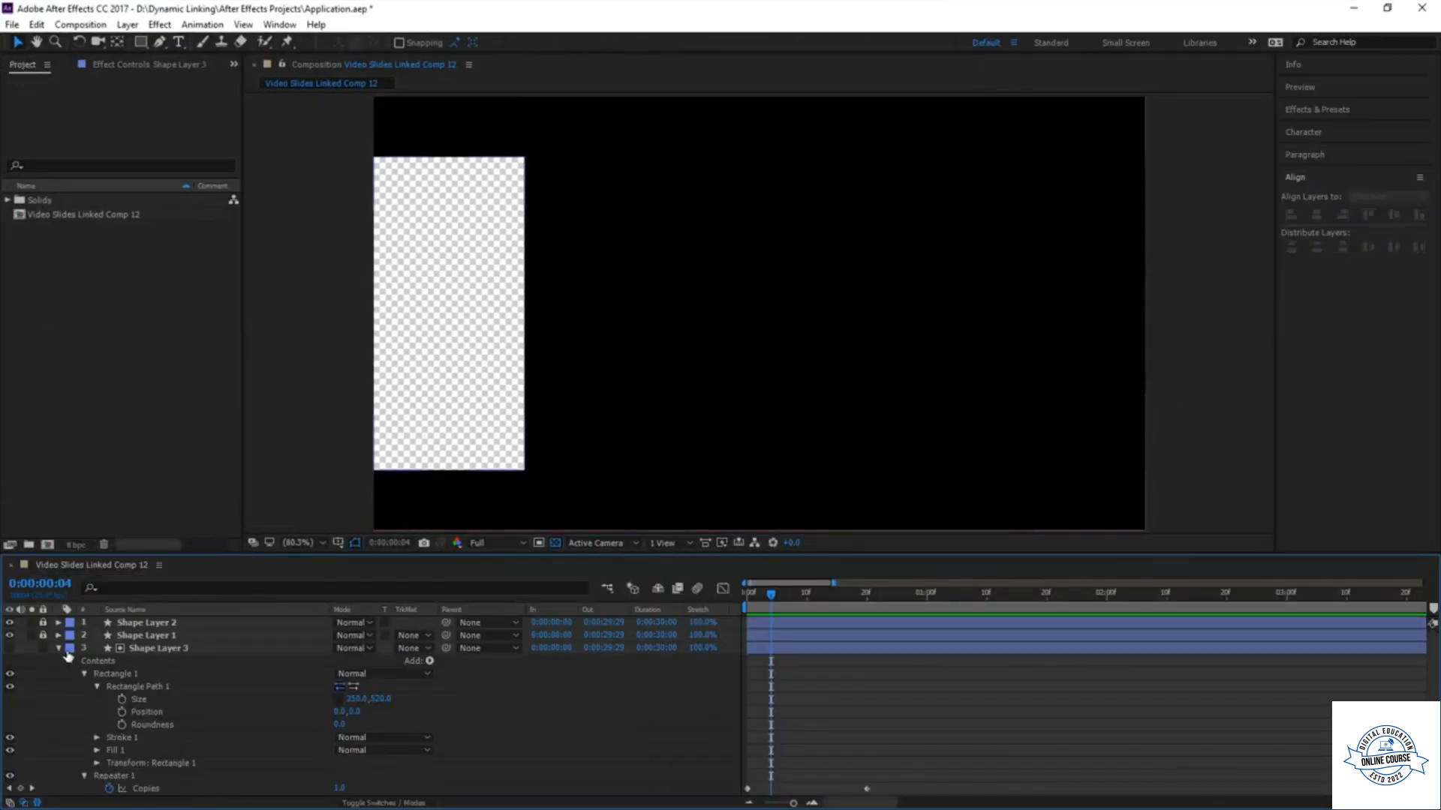
pyautogui.click(59, 649)
pyautogui.click(159, 692)
pyautogui.click(138, 648)
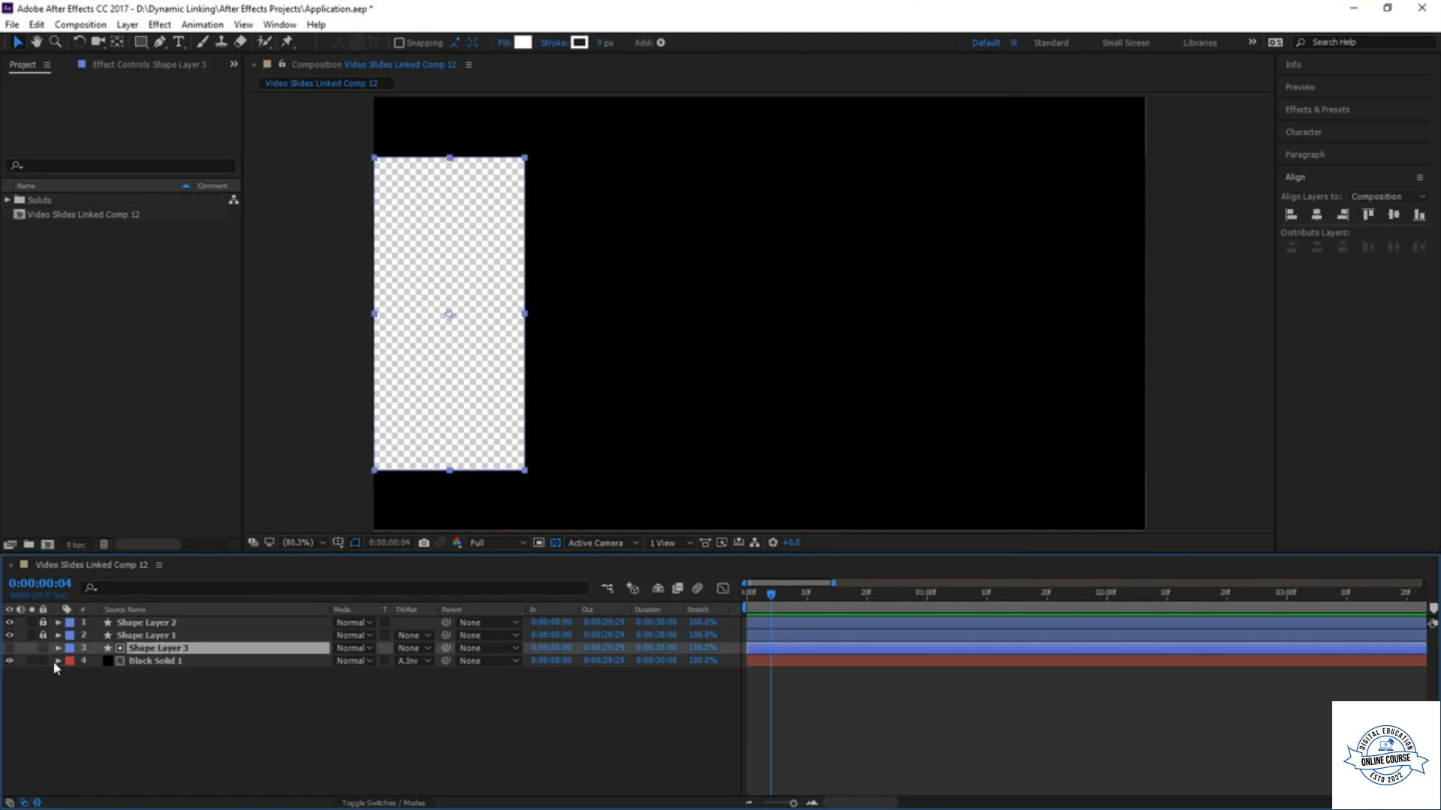
pyautogui.click(59, 649)
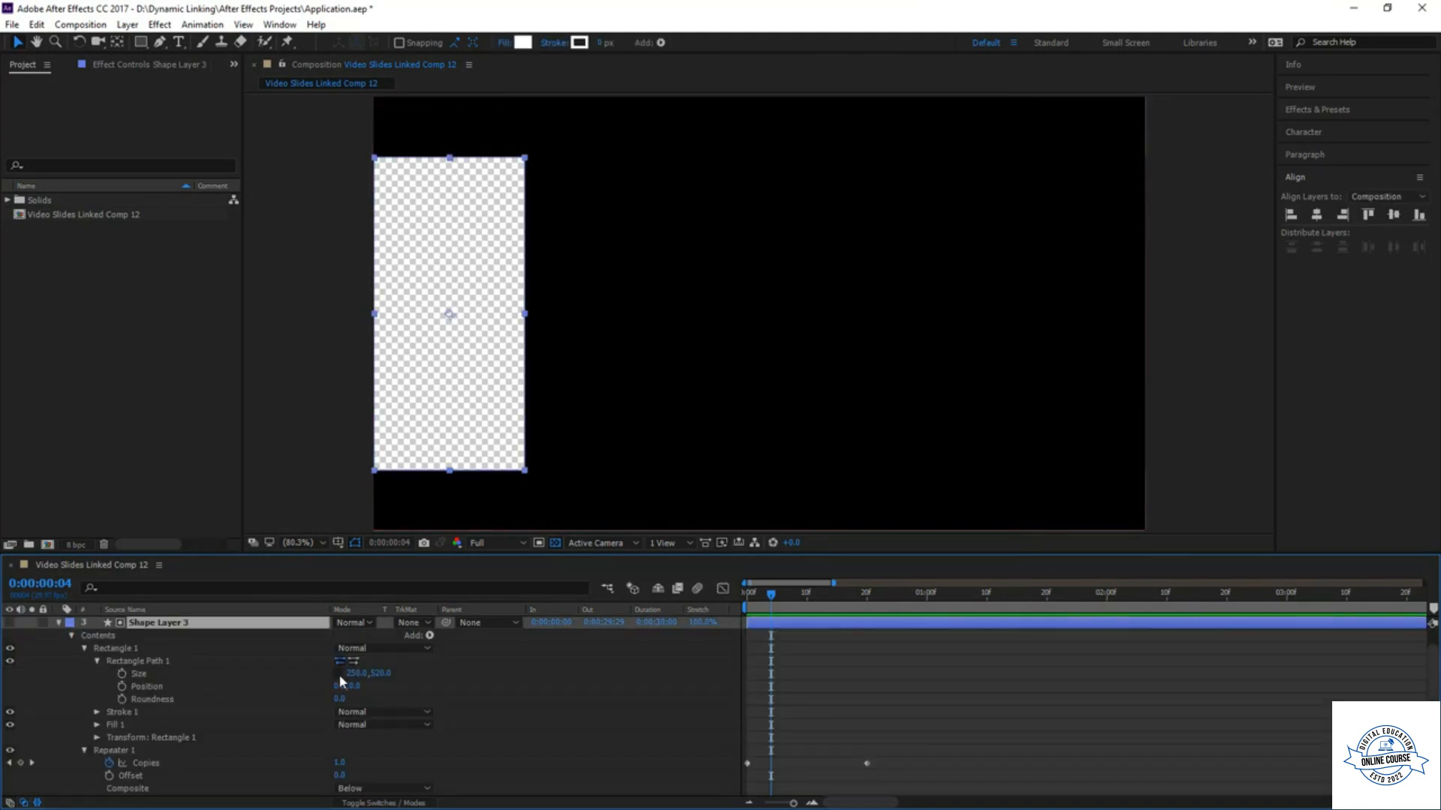
pyautogui.click(380, 674)
pyautogui.write('260')
pyautogui.press('Return')
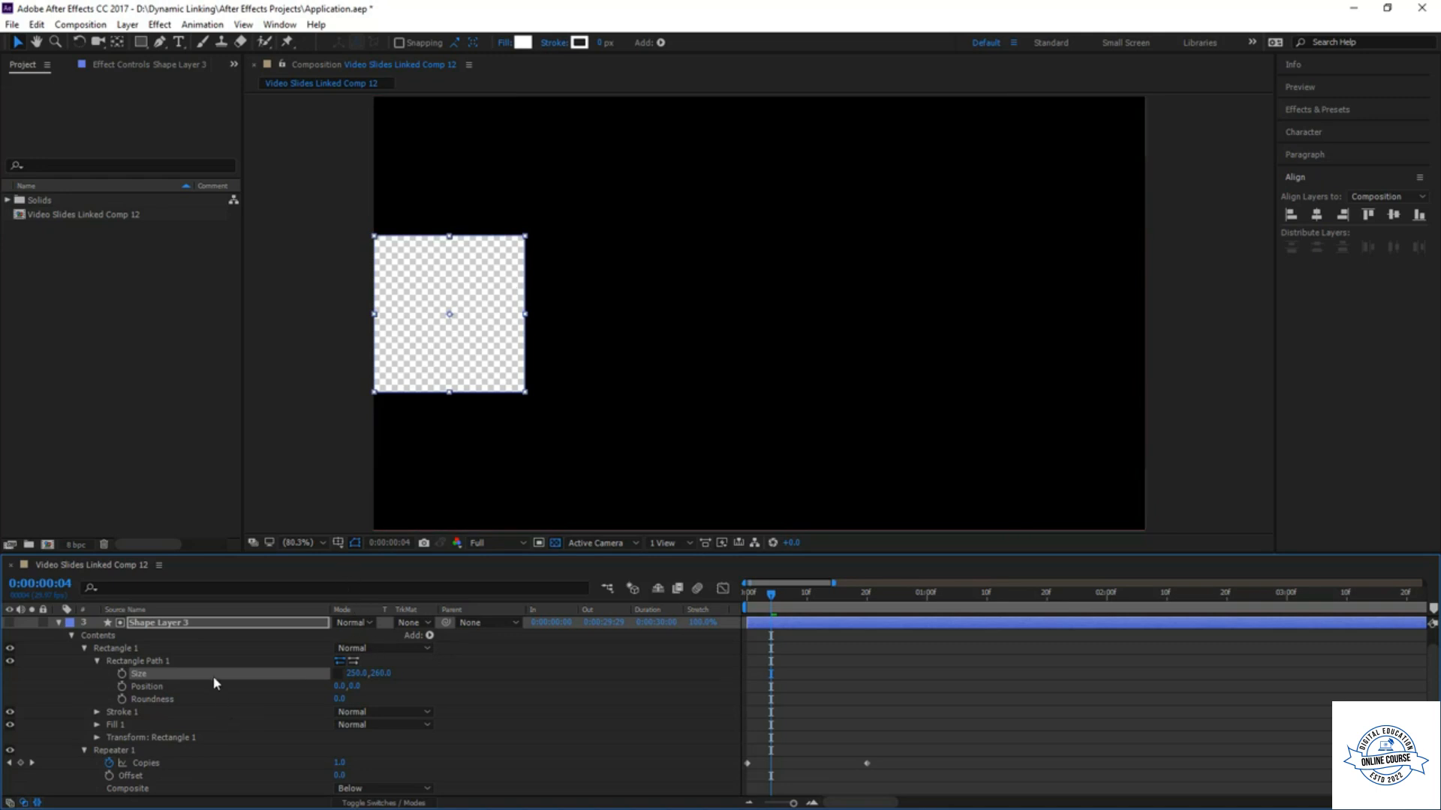
# - Move Shape Layer 3 up to position 125, 233, just under the upper letterbox bar, and preview the animation
pyautogui.scroll(-3, 203, 709)
pyautogui.scroll(-2, 302, 750)
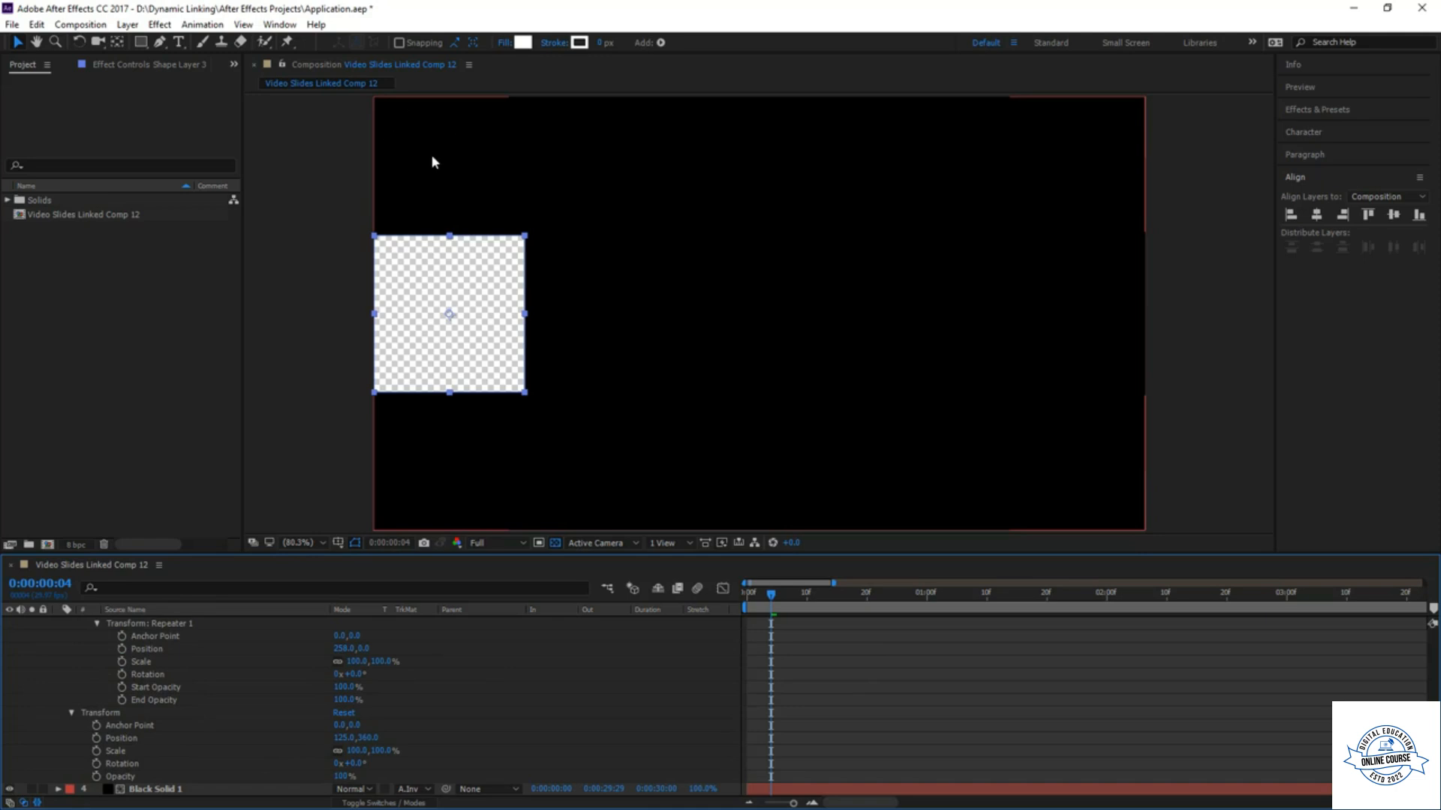
pyautogui.moveTo(360, 743); pyautogui.dragTo(226, 738)
pyautogui.moveTo(367, 737); pyautogui.dragTo(406, 740)
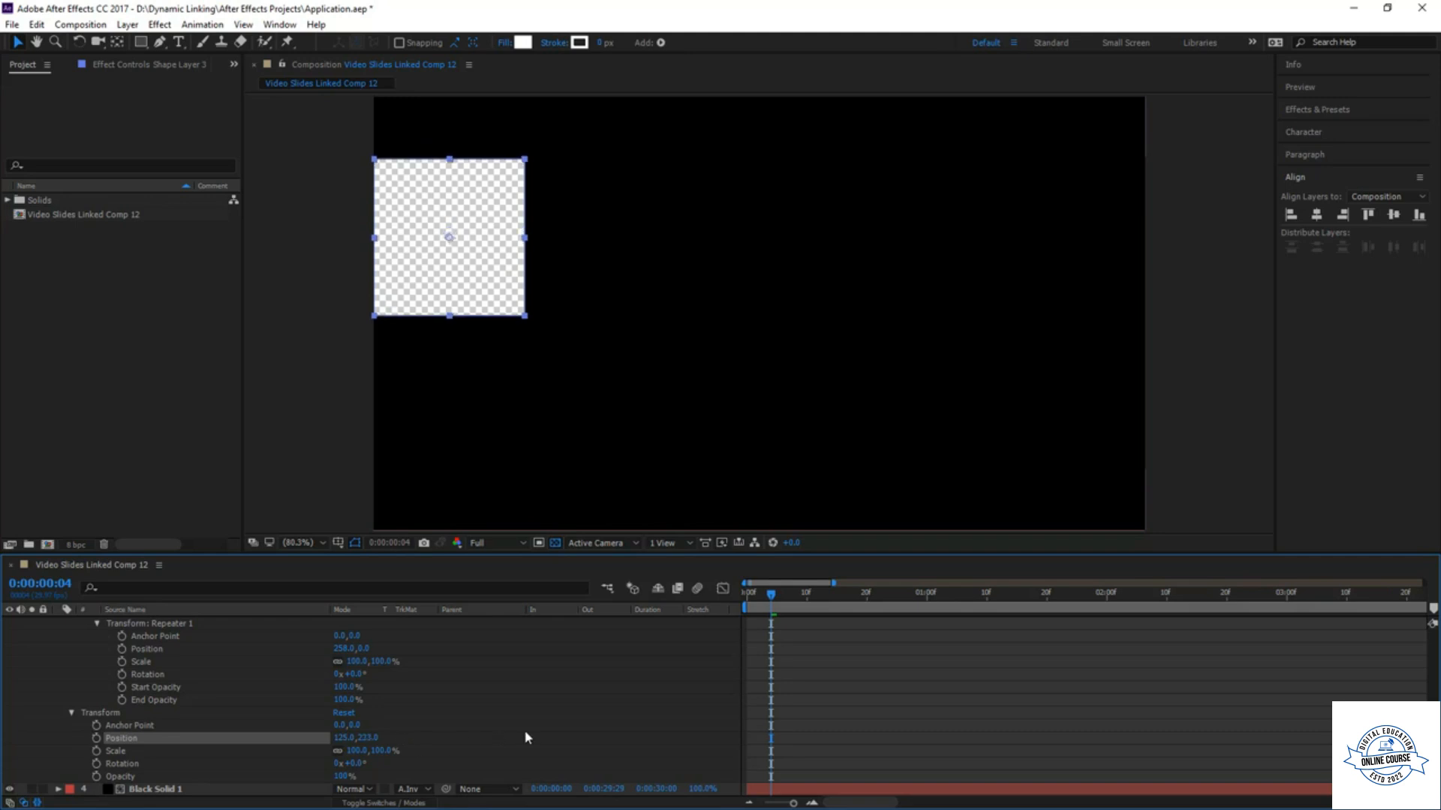
pyautogui.moveTo(772, 603); pyautogui.dragTo(747, 603)
pyautogui.press('space')
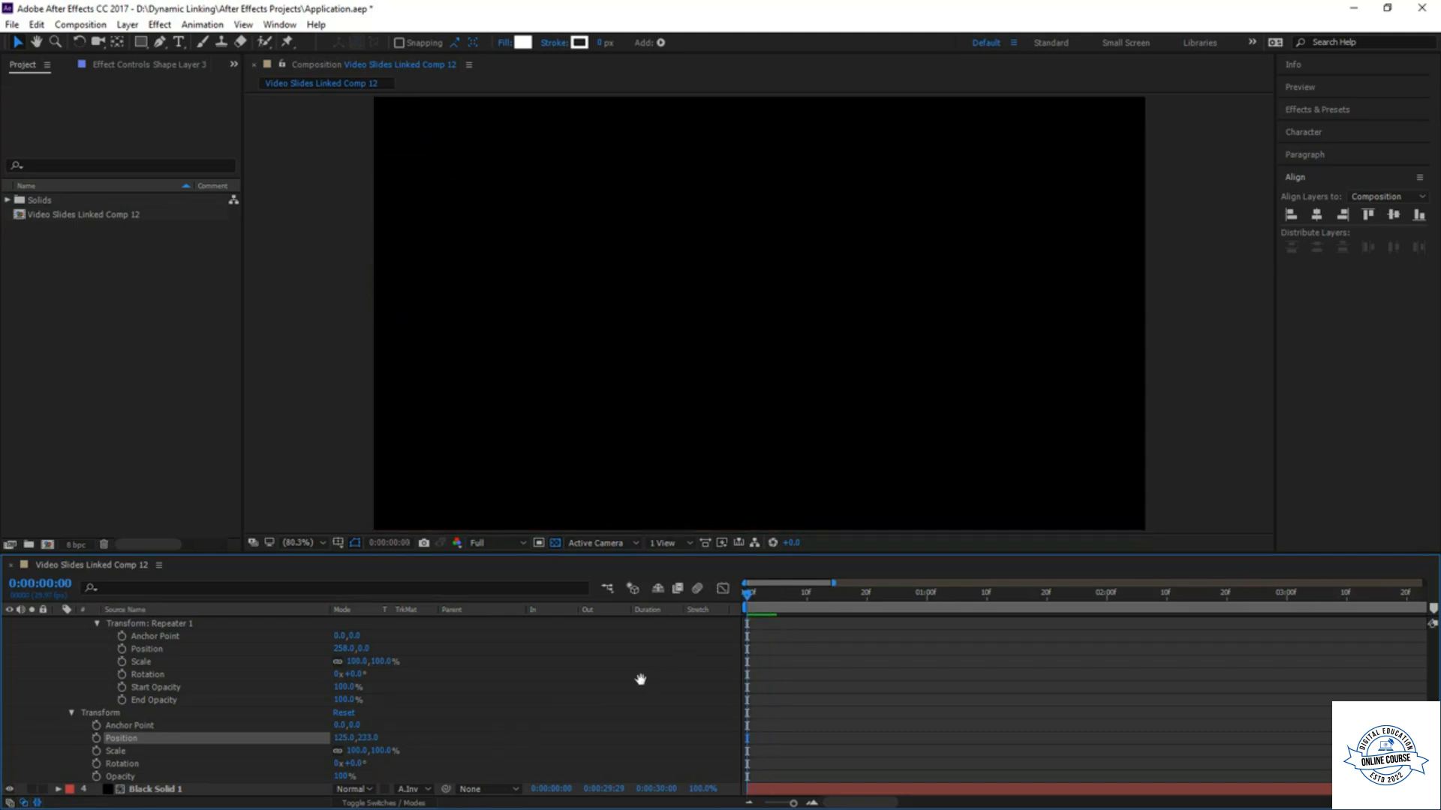
pyautogui.scroll(5, 603, 684)
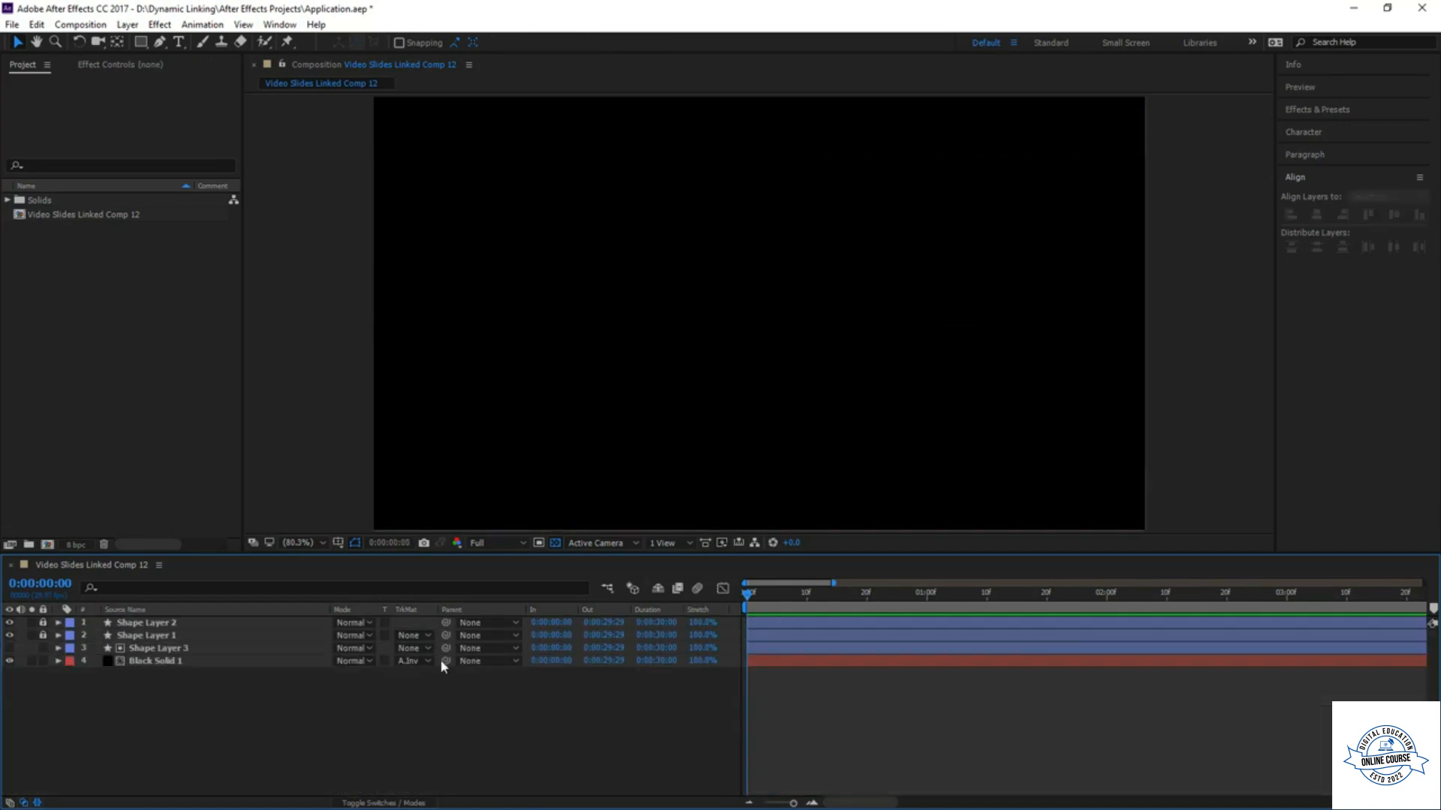
# - Shrink Black Solid 1 vertically to just below the upper panel row, align it to the composition's left edge, and preview from the start
pyautogui.moveTo(815, 603); pyautogui.dragTo(999, 601)
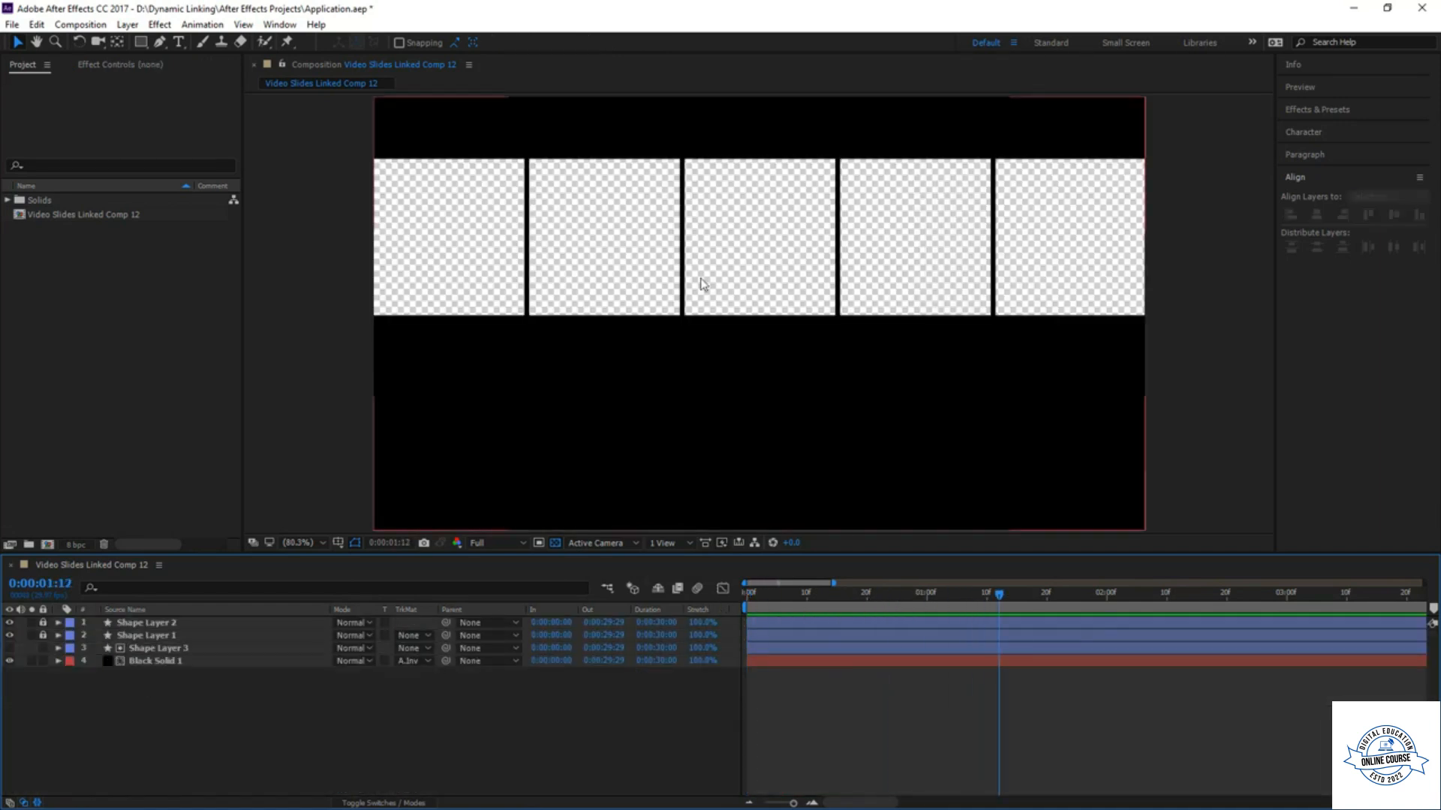
pyautogui.click(179, 662)
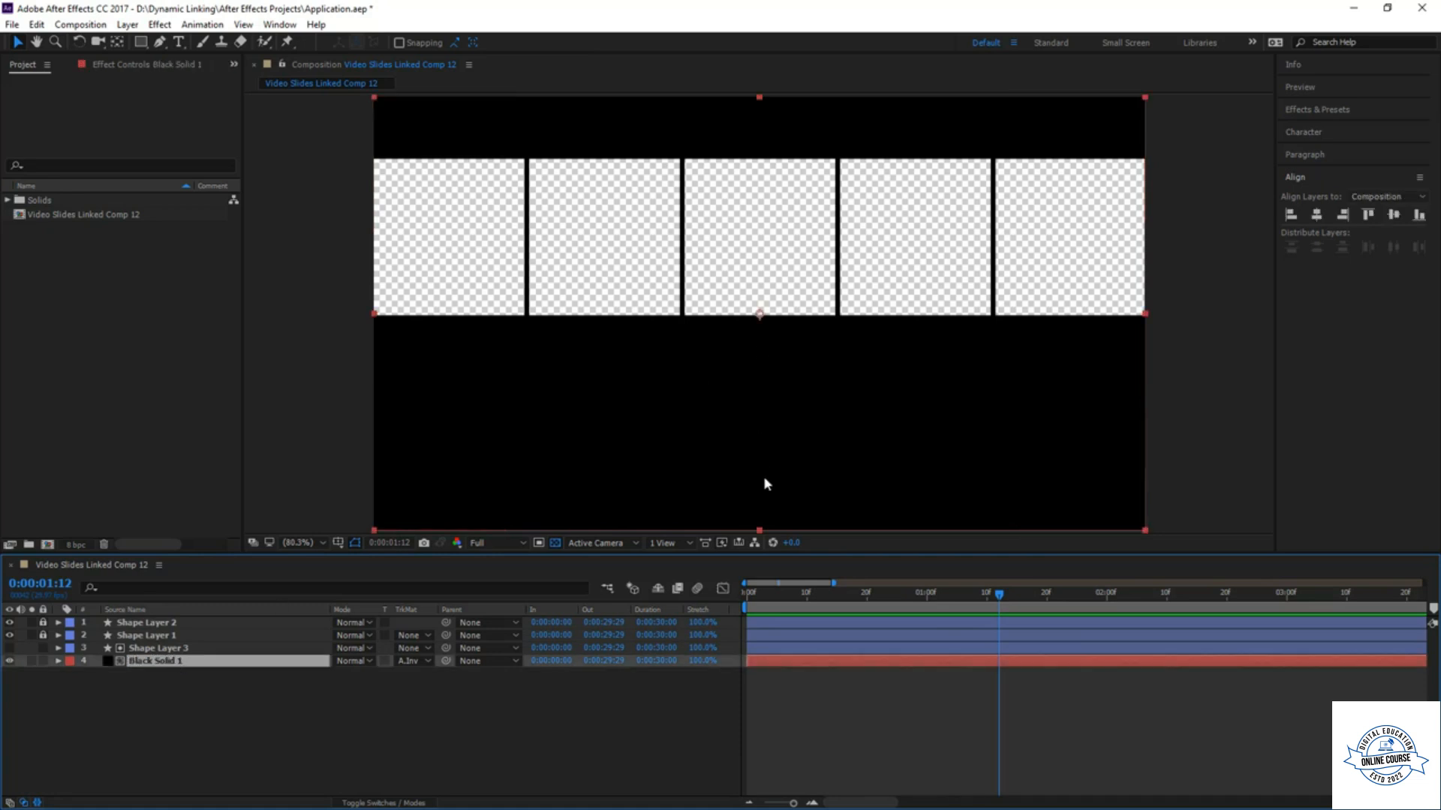
pyautogui.moveTo(759, 530); pyautogui.dragTo(775, 279)
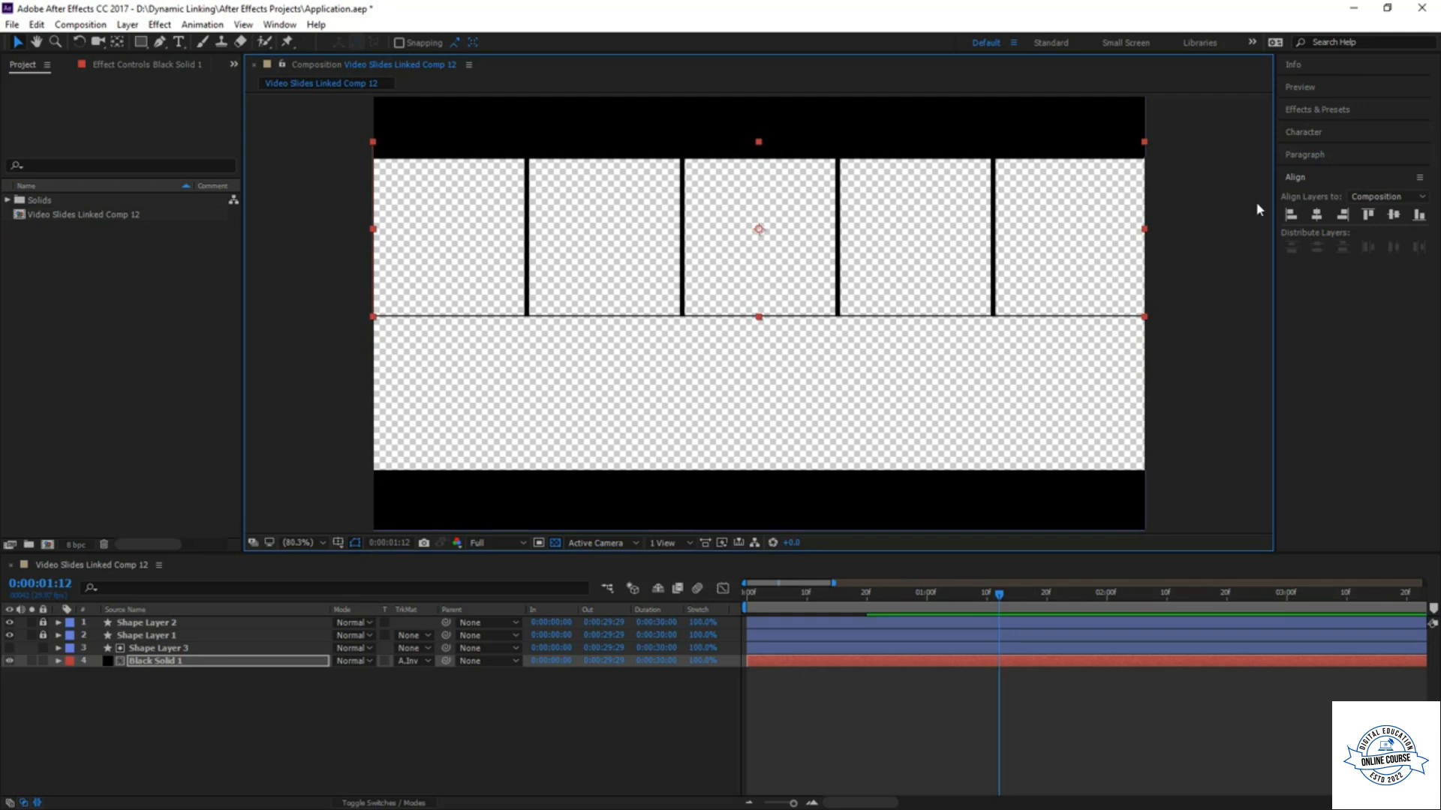
pyautogui.click(1290, 218)
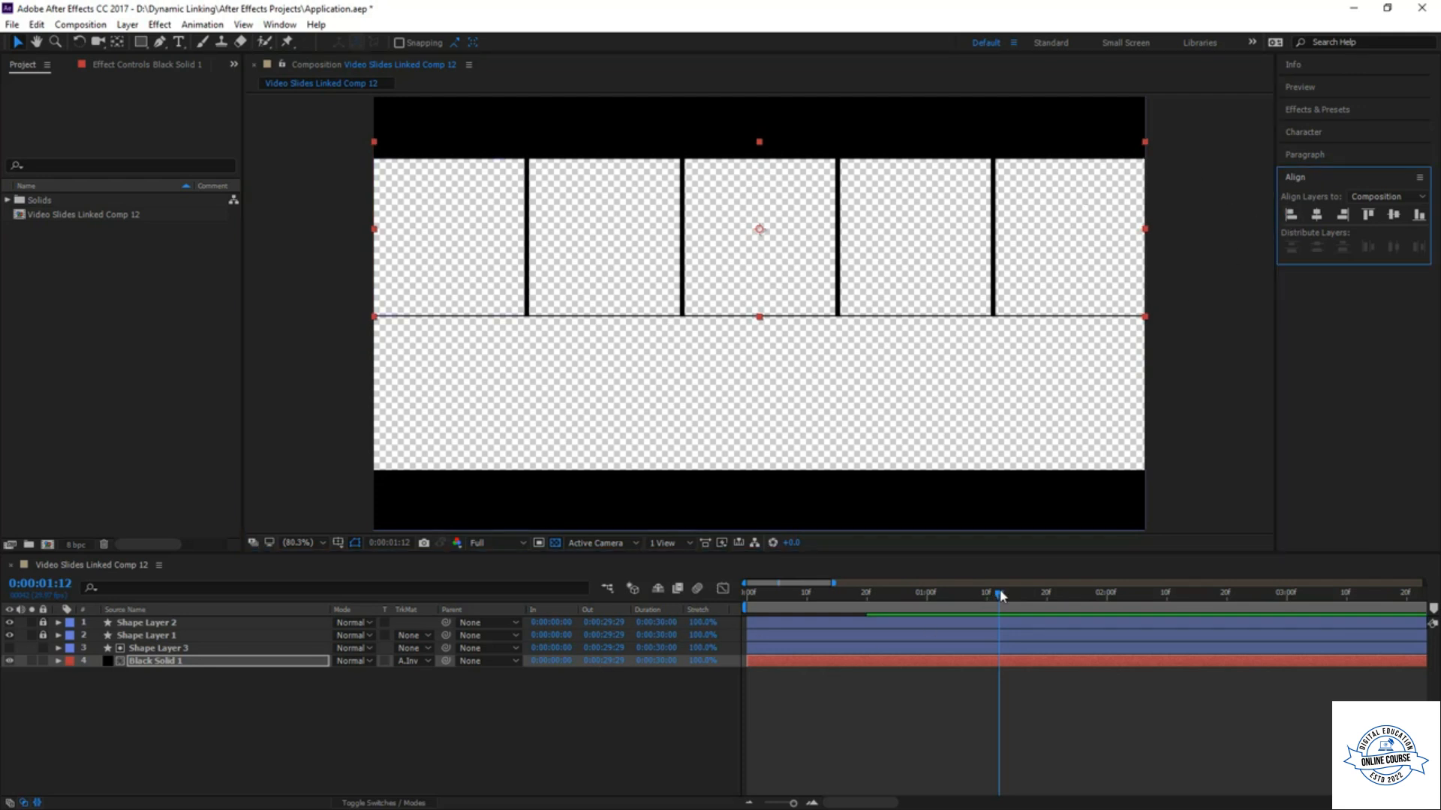
pyautogui.moveTo(998, 595); pyautogui.dragTo(549, 660)
pyautogui.press('space')
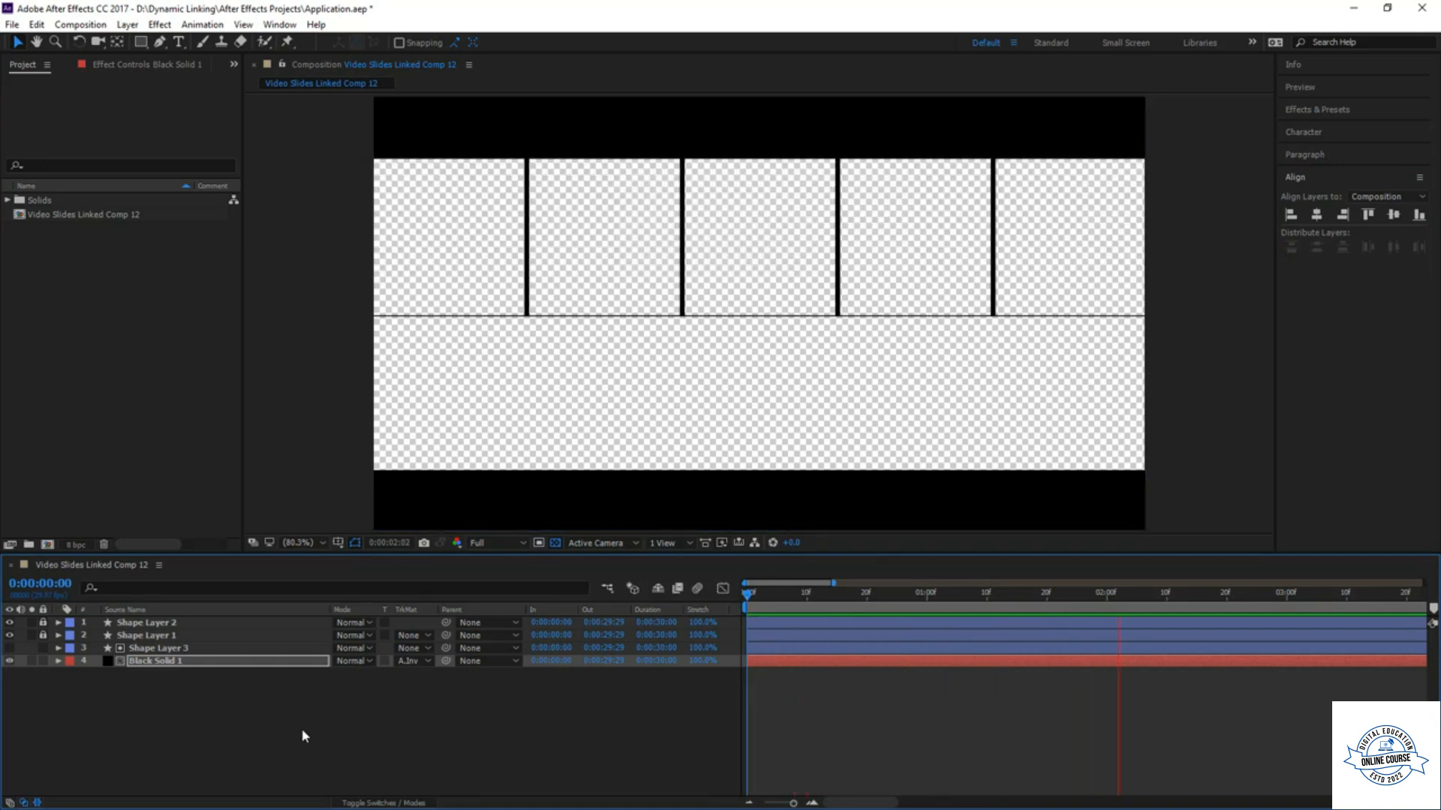
# - Duplicate Shape Layer 3 and Black Solid 1 together and move the copies straight down into the lower half of the letterbox opening
pyautogui.moveTo(304, 735); pyautogui.dragTo(193, 653)
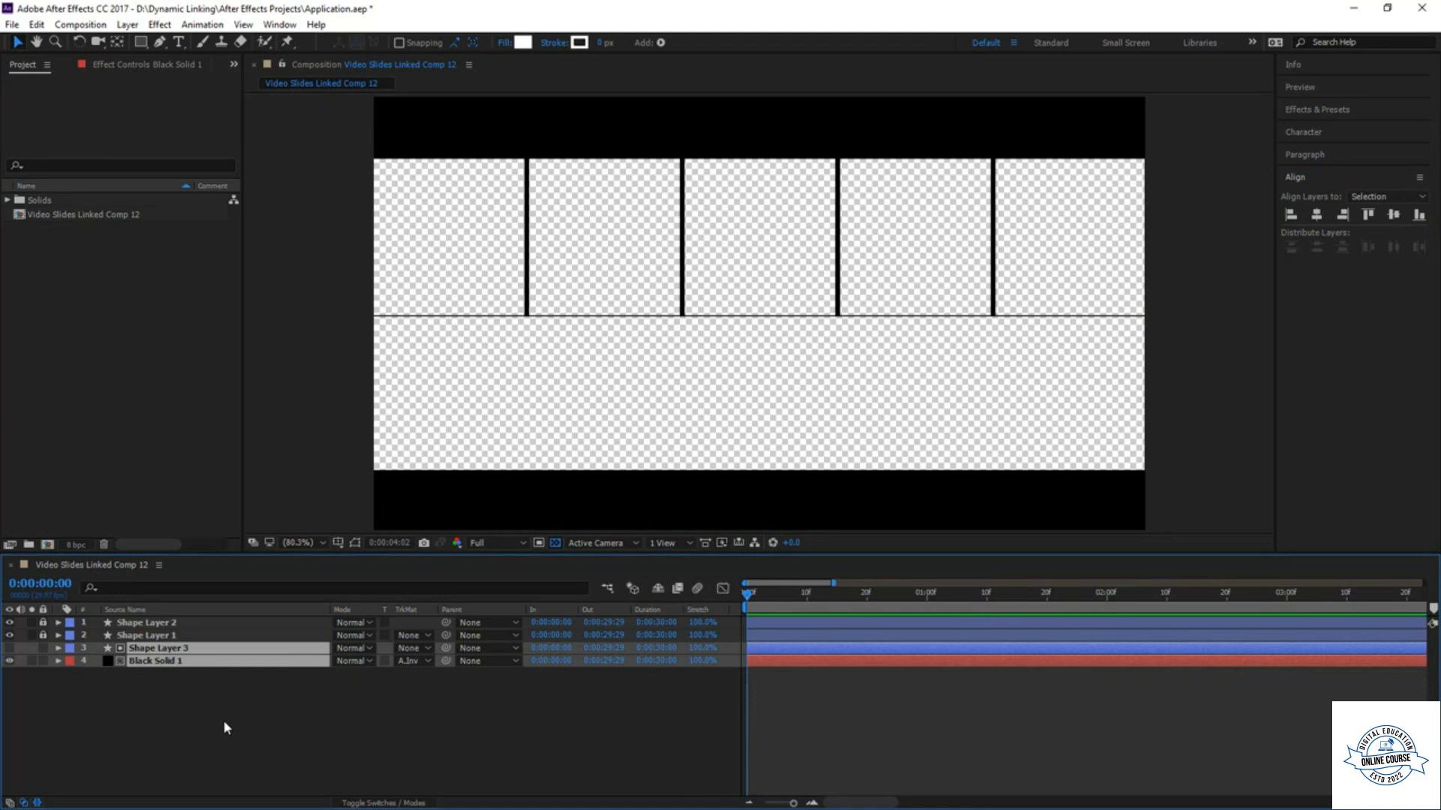
pyautogui.hotkey('ctrl', 'd')
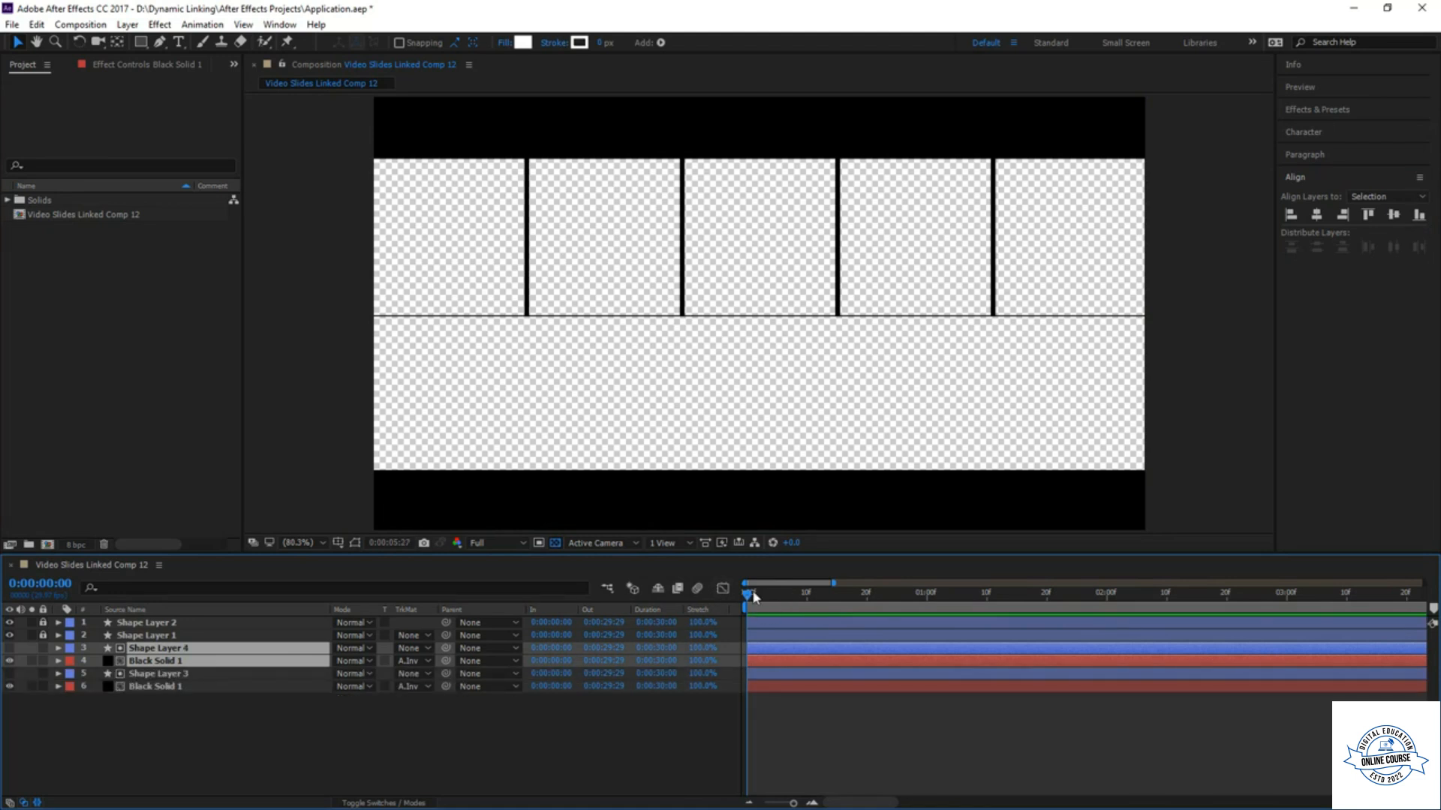
pyautogui.moveTo(750, 598); pyautogui.dragTo(969, 595)
pyautogui.moveTo(757, 239); pyautogui.dragTo(754, 395)
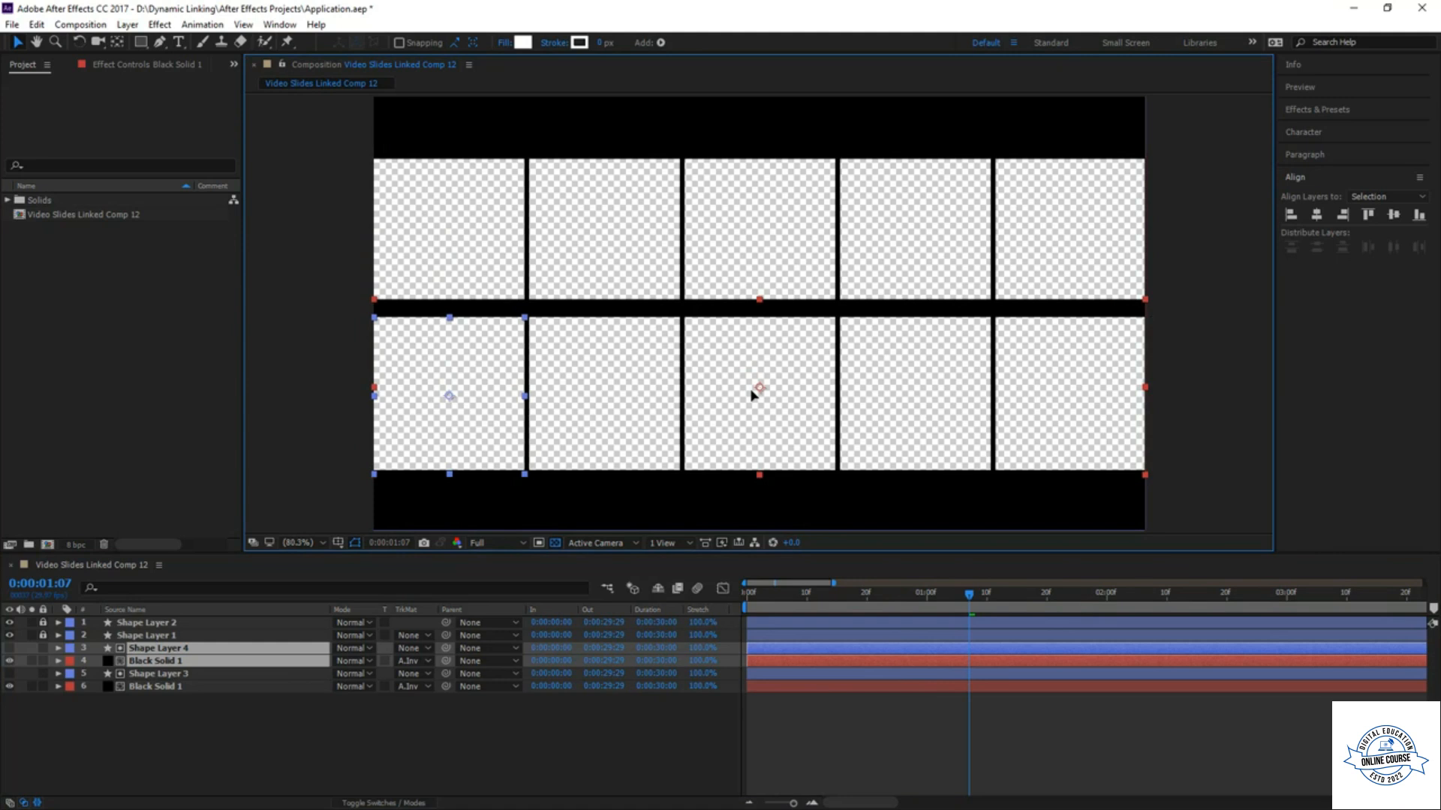
# - Shrink and nudge the duplicated Black Solid 1 to leave only a thin divider between the two panel rows, and preview the animation
pyautogui.click(235, 739)
pyautogui.click(168, 660)
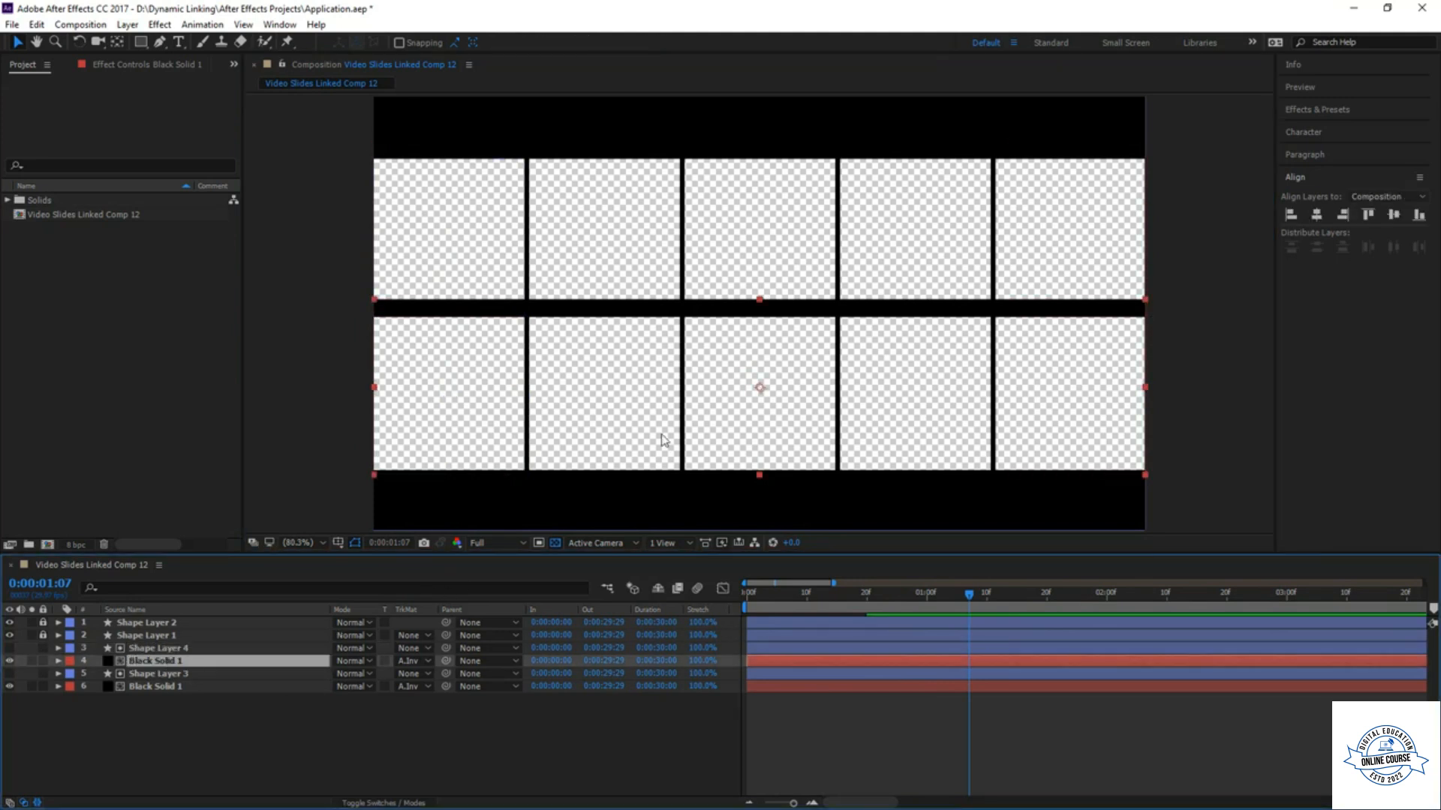
pyautogui.moveTo(758, 299); pyautogui.dragTo(759, 319)
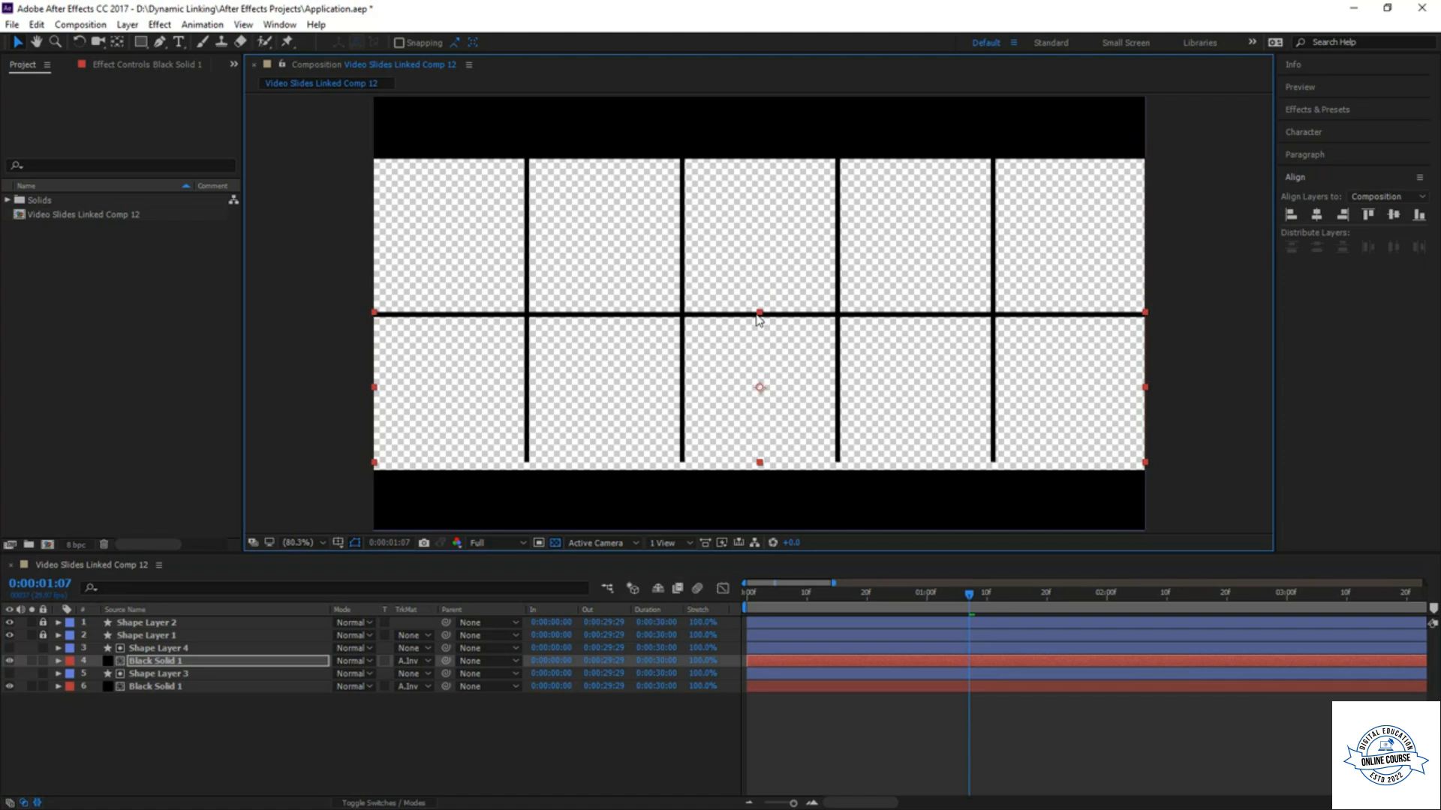
pyautogui.hotkey('shift', 'Down')
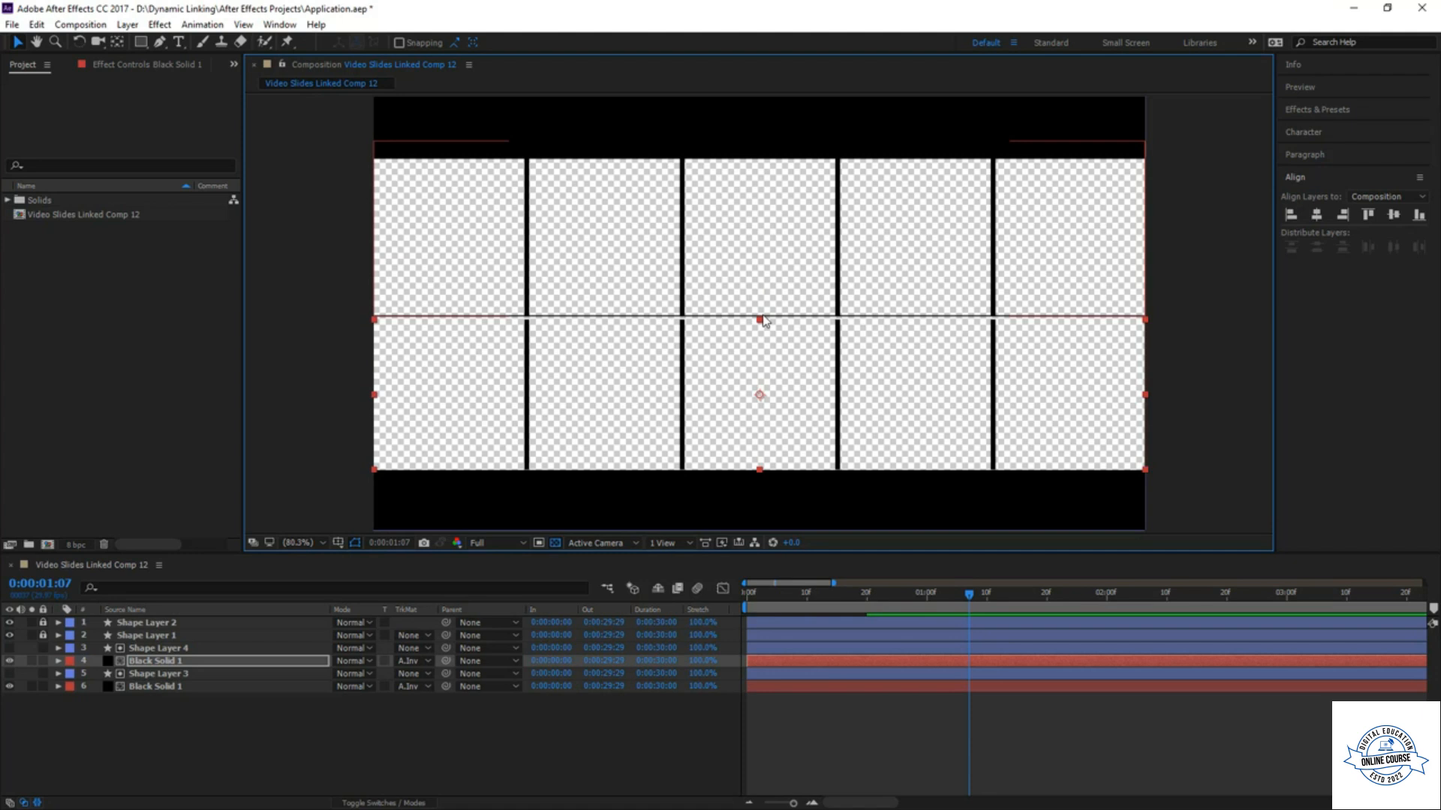
pyautogui.moveTo(760, 320); pyautogui.dragTo(761, 317)
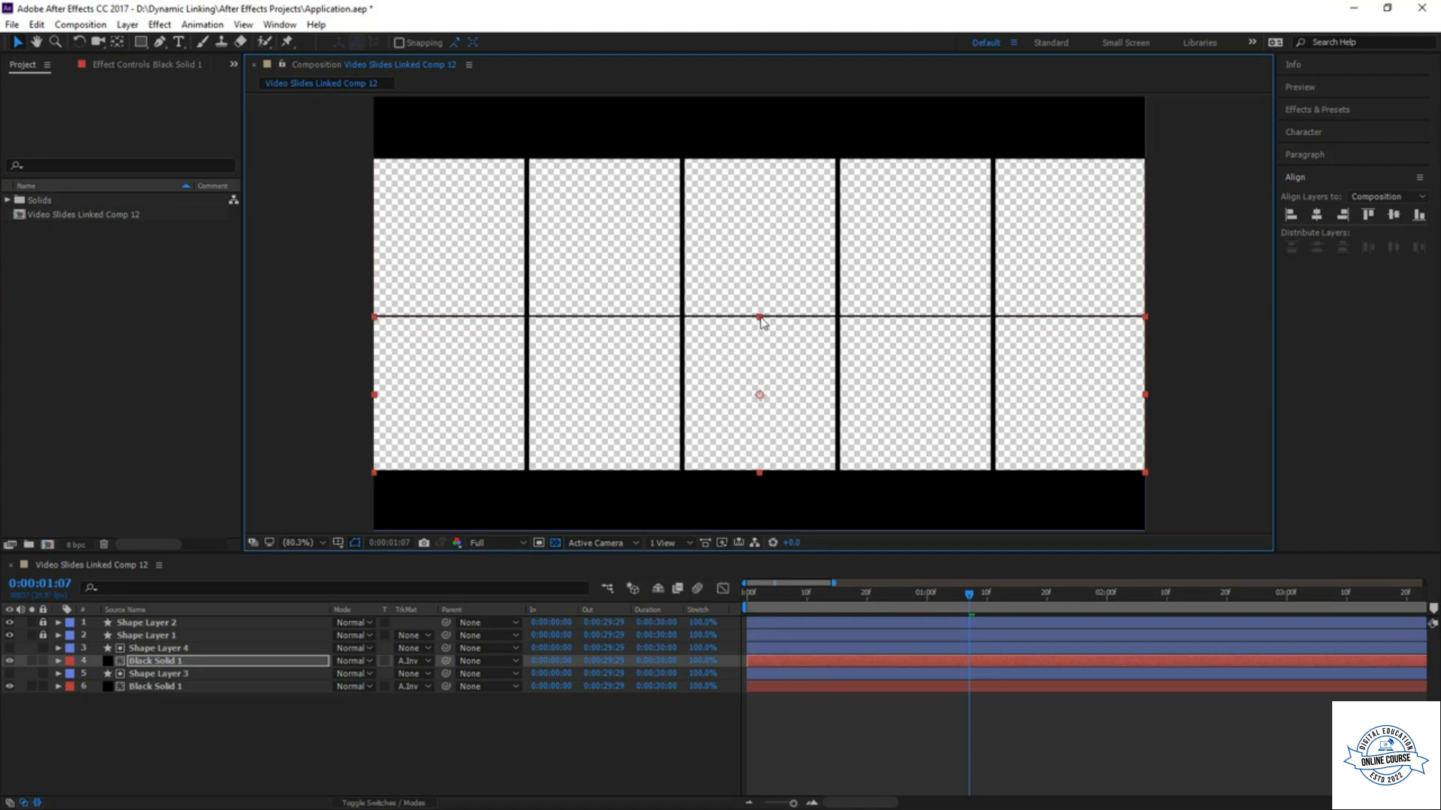
pyautogui.click(839, 740)
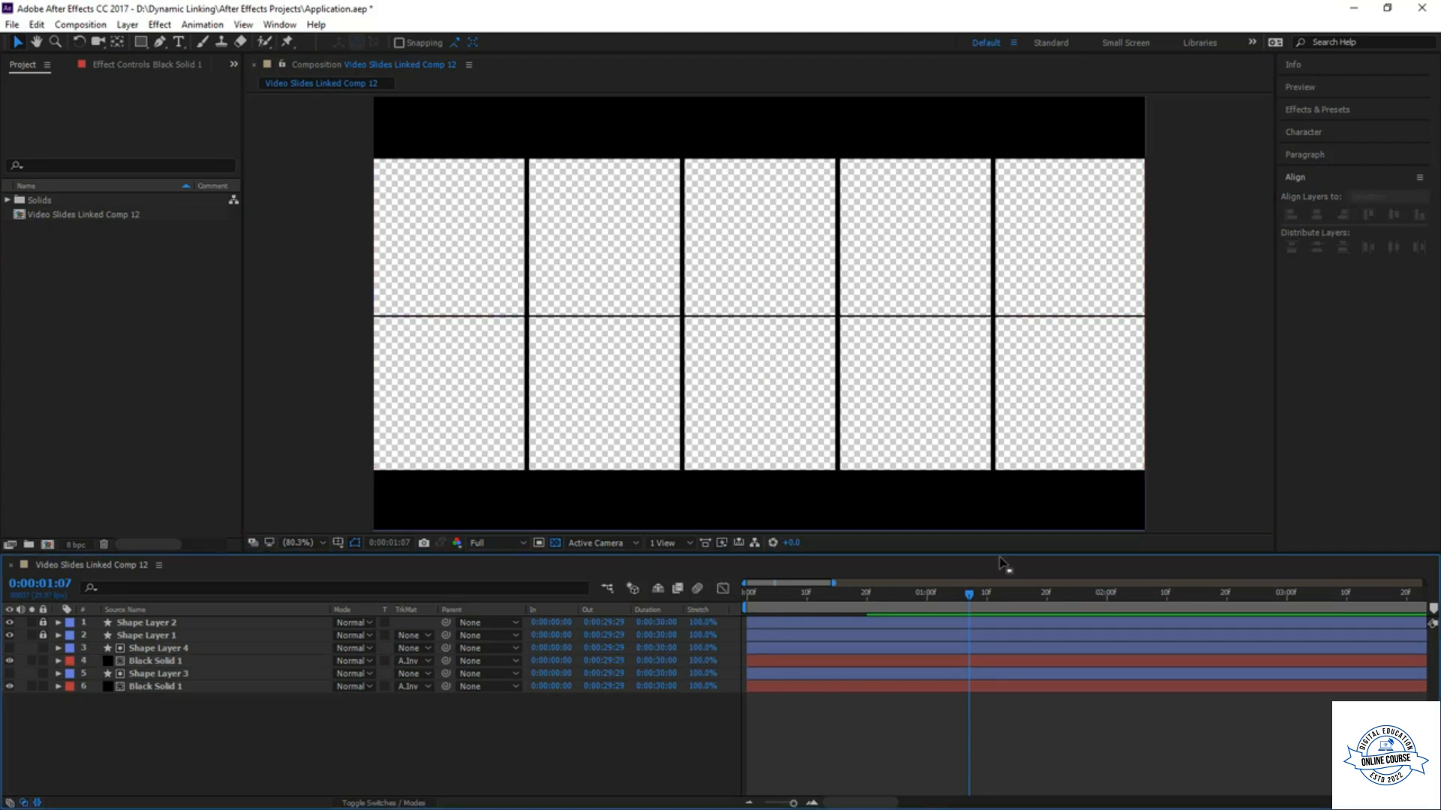
pyautogui.moveTo(969, 594); pyautogui.dragTo(366, 726)
pyautogui.press('space')
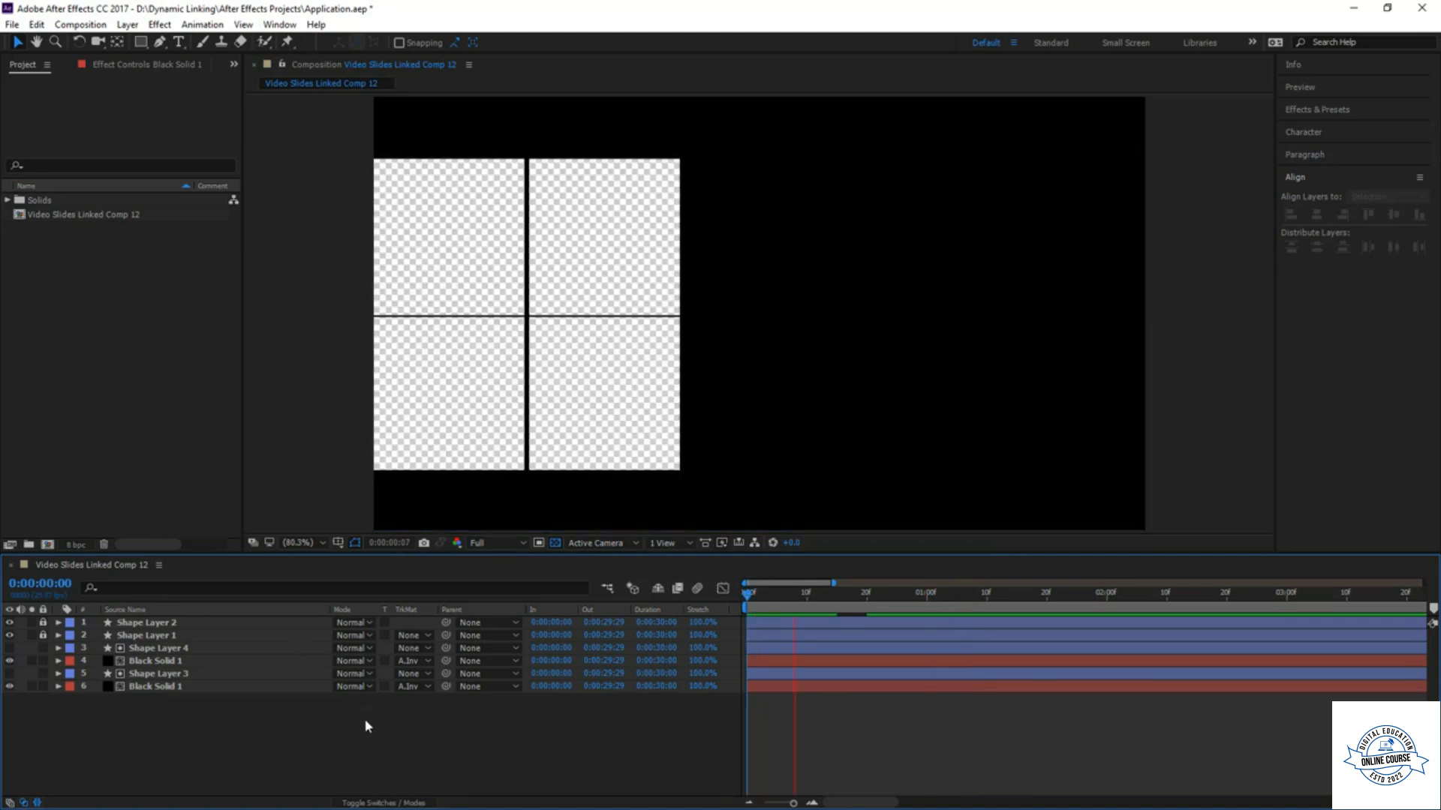
# - Reveal the Copies keyframes of Shape Layers 4 and 3, delay Shape Layer 4's pair to start at 20 frames, and preview the animation
pyautogui.click(171, 650)
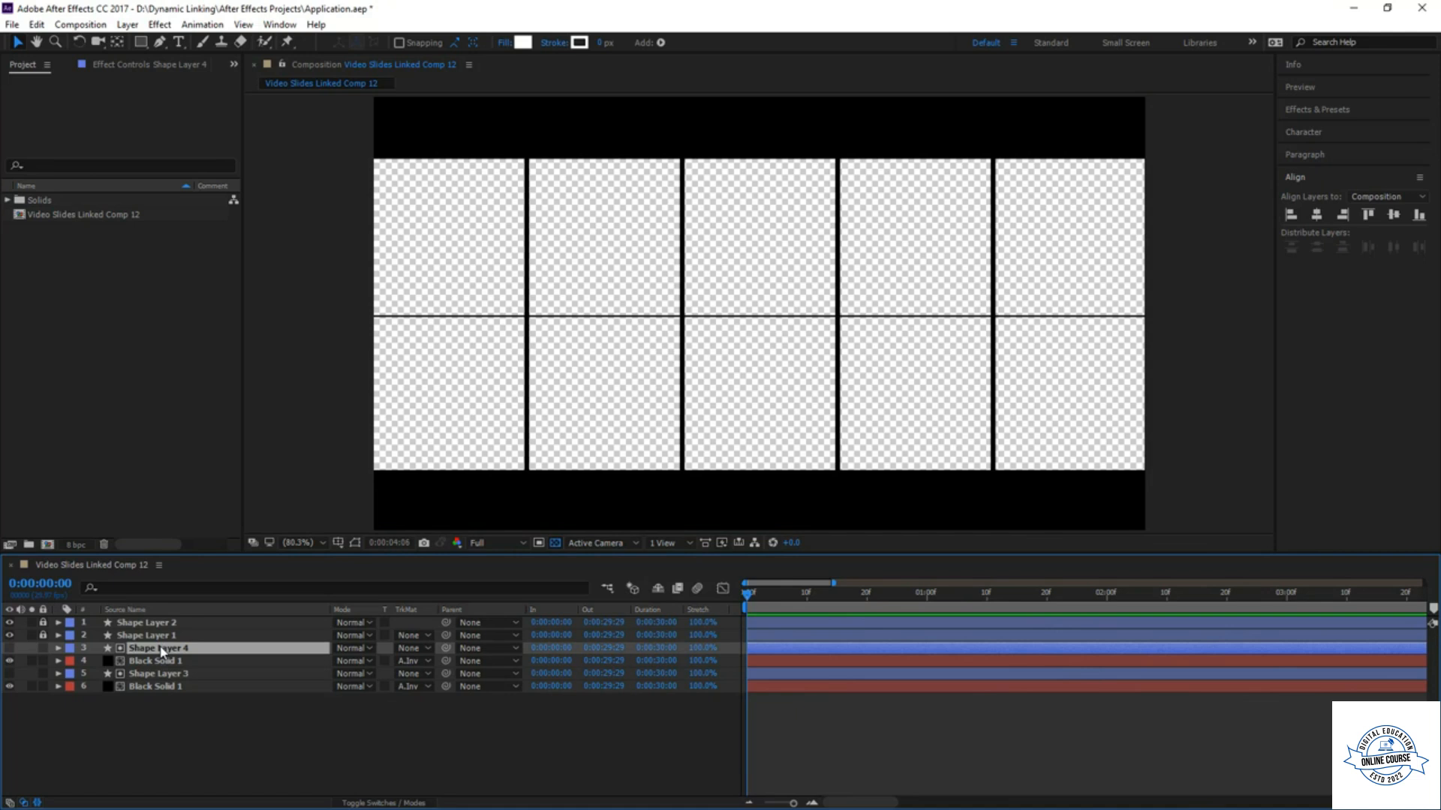
pyautogui.press('u')
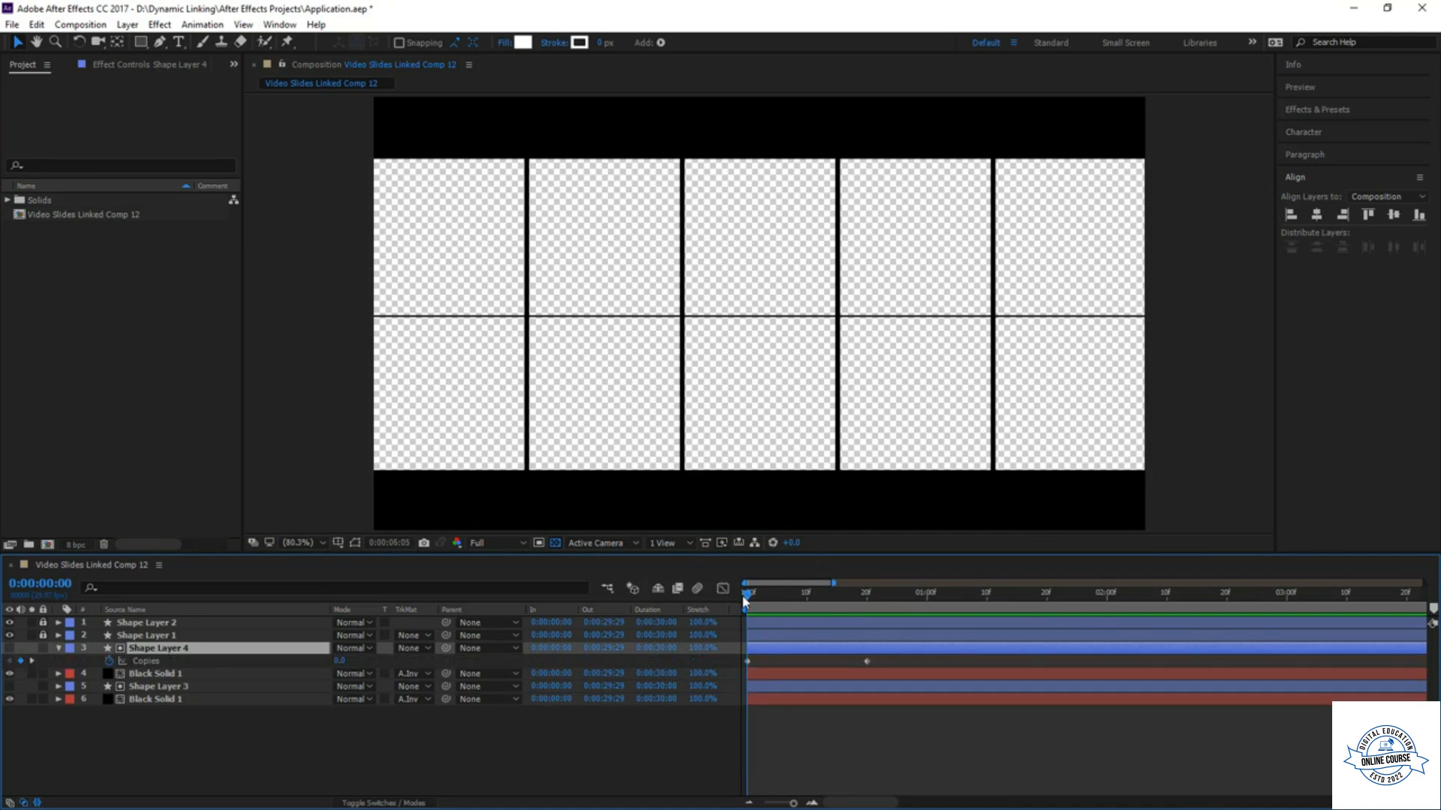
pyautogui.click(181, 688)
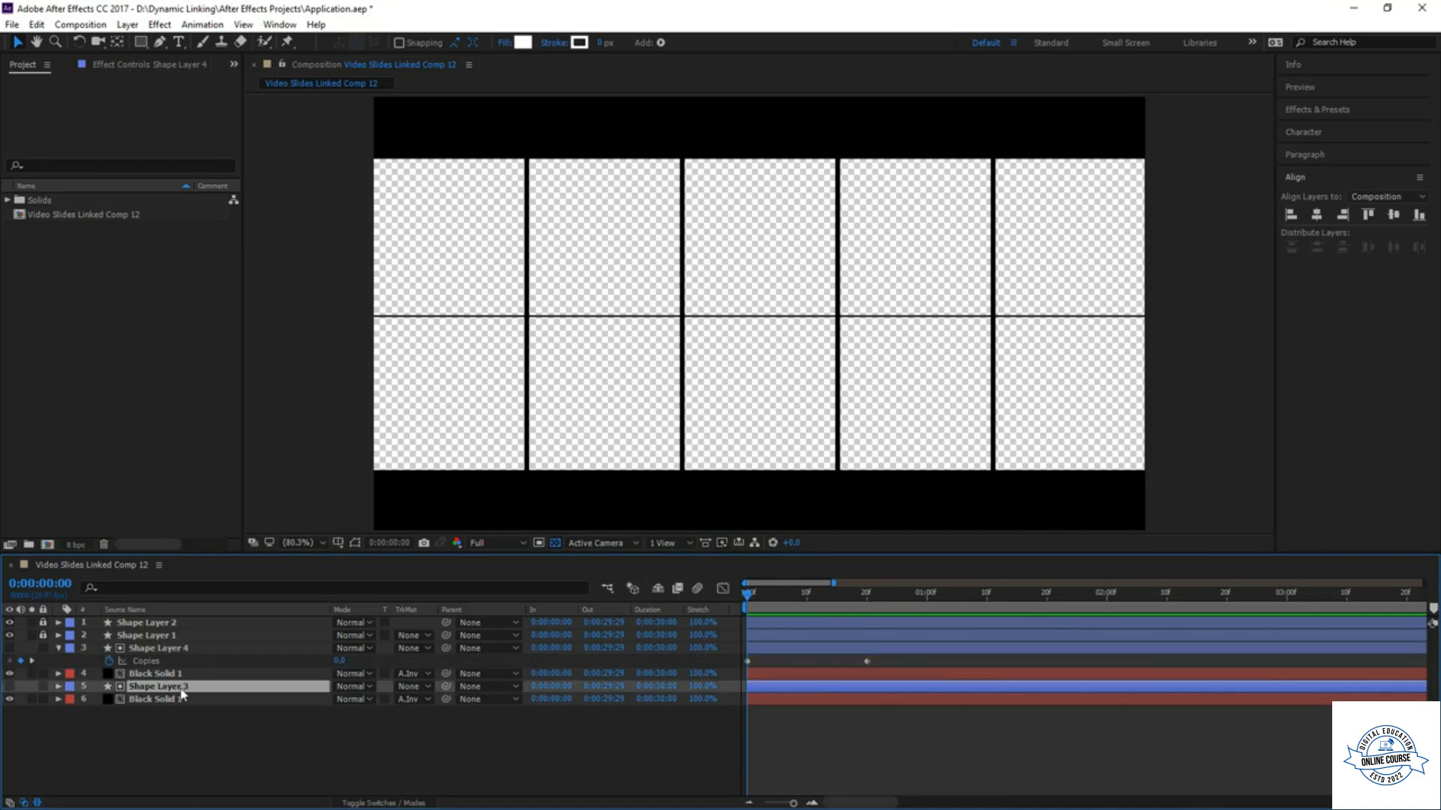
pyautogui.press('u')
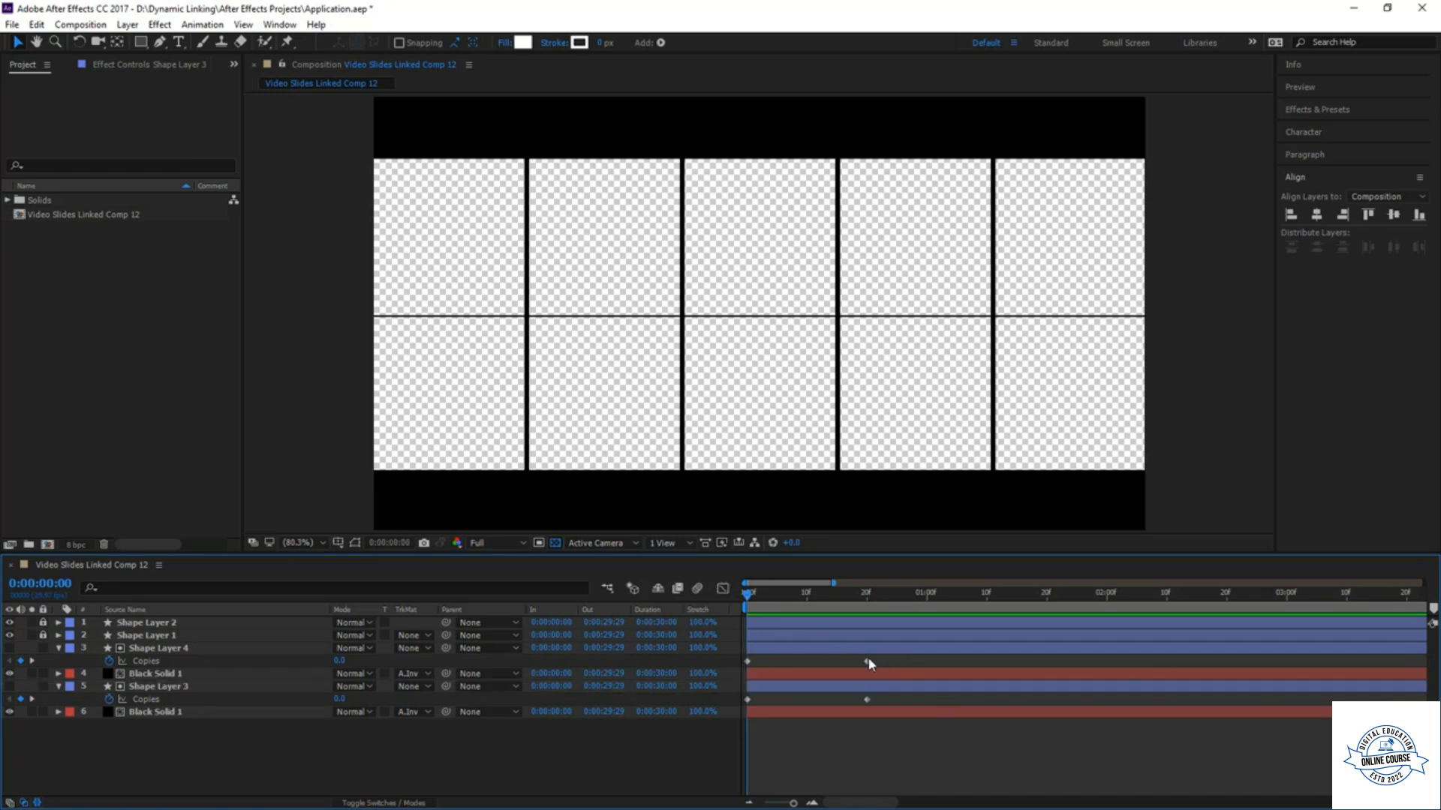
pyautogui.click(866, 661)
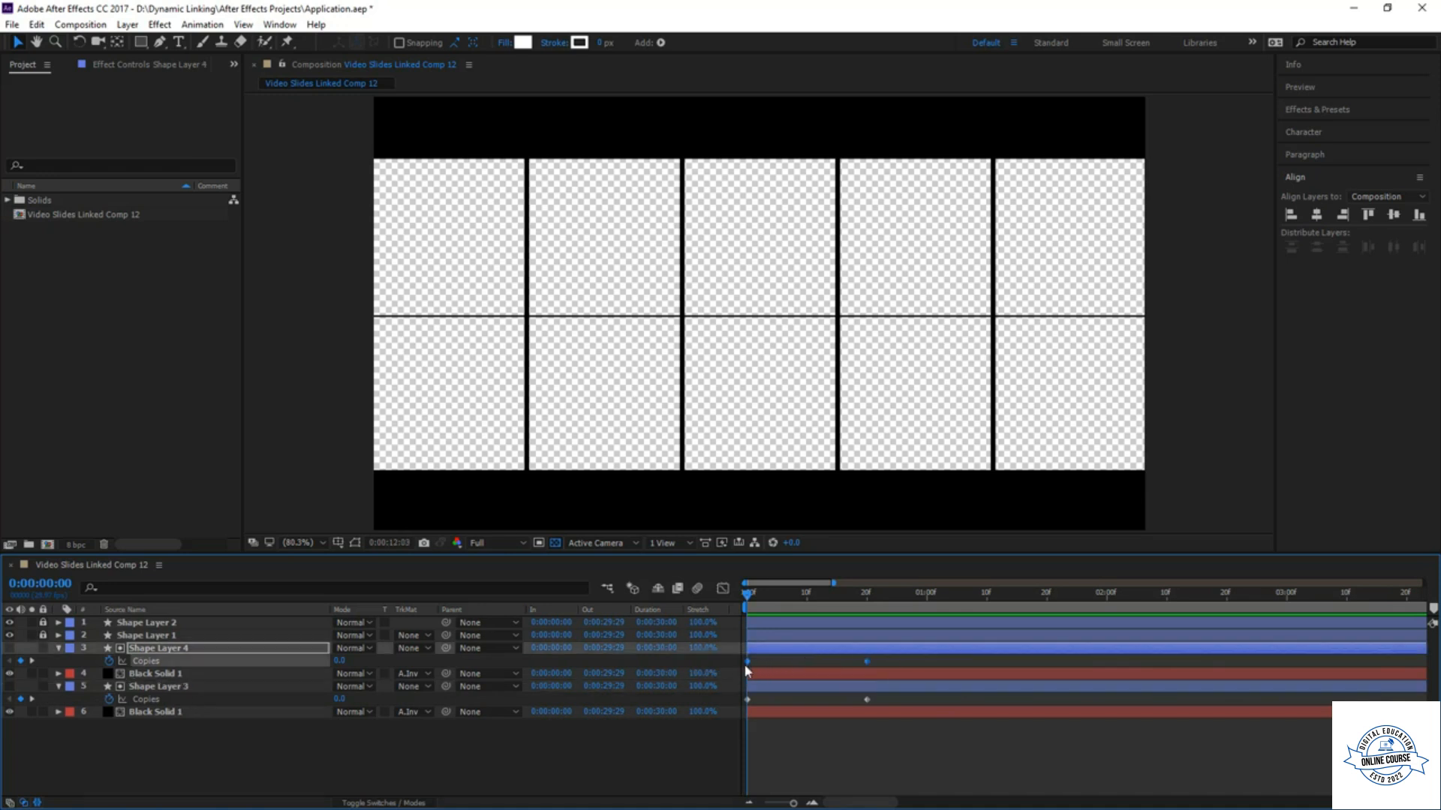
pyautogui.moveTo(810, 663); pyautogui.dragTo(862, 667)
pyautogui.press('space')
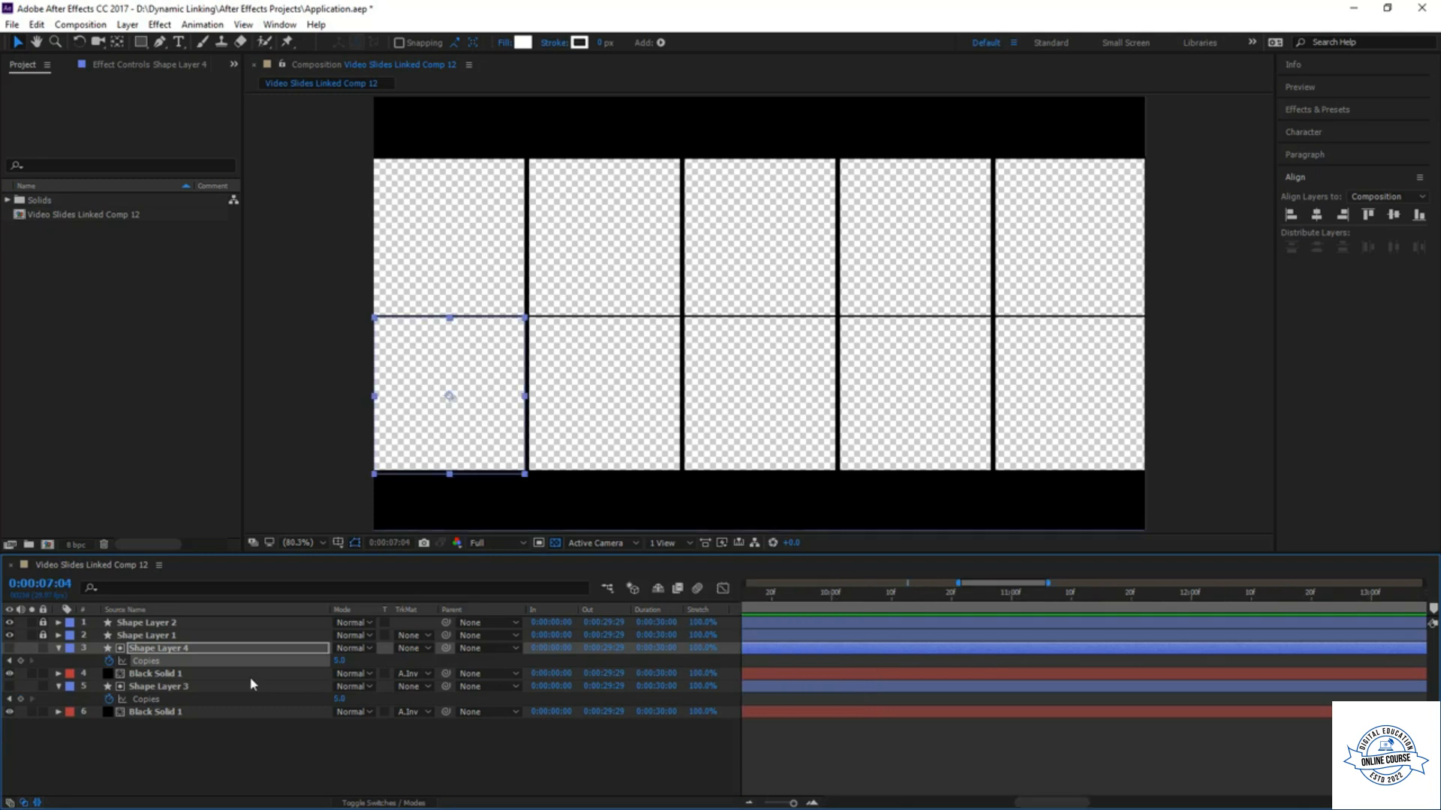
pyautogui.moveTo(748, 594); pyautogui.dragTo(1039, 624)
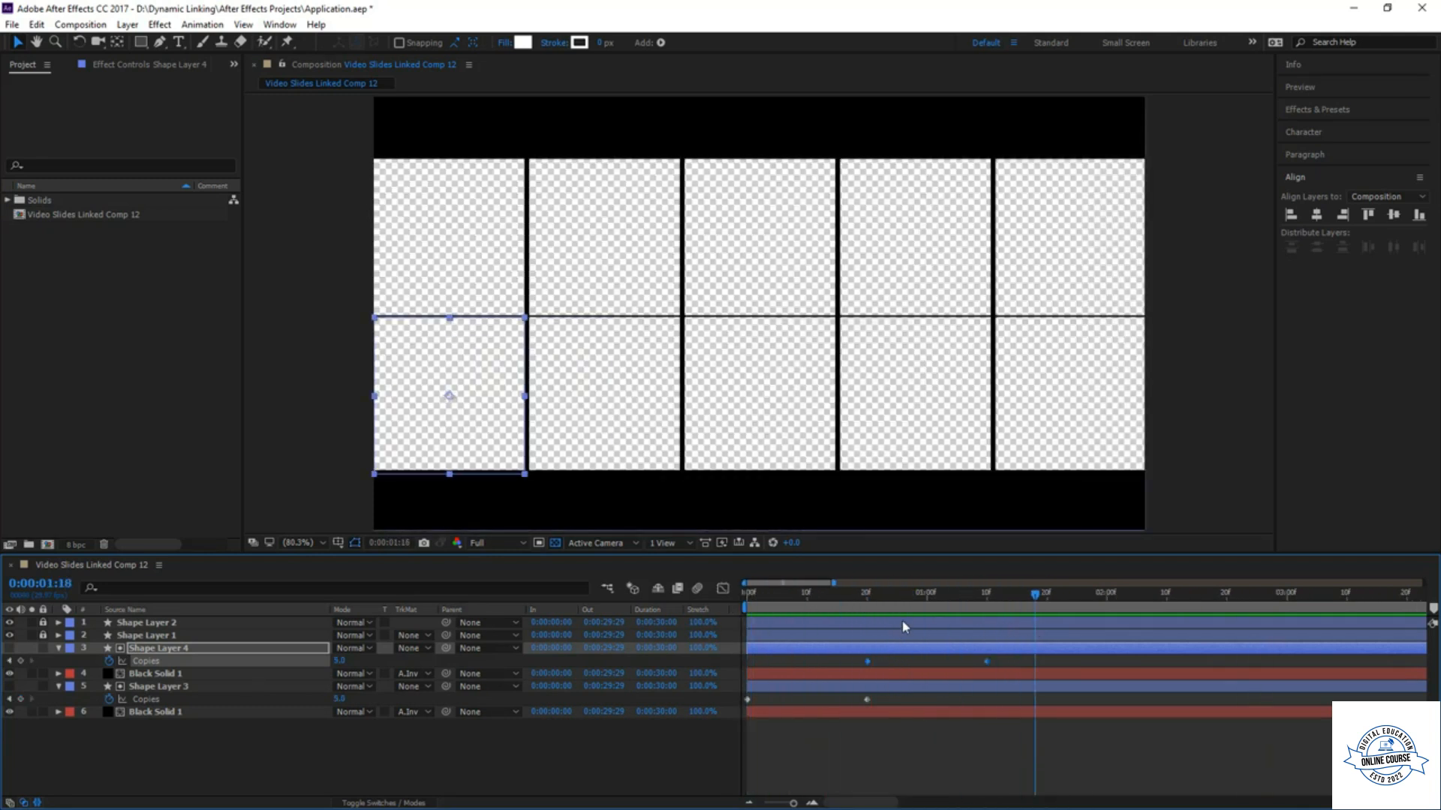
# - Switch to Premiere Pro, maximize its window, and play the 3-Venice1 sequence from the start
pyautogui.click(1386, 7)
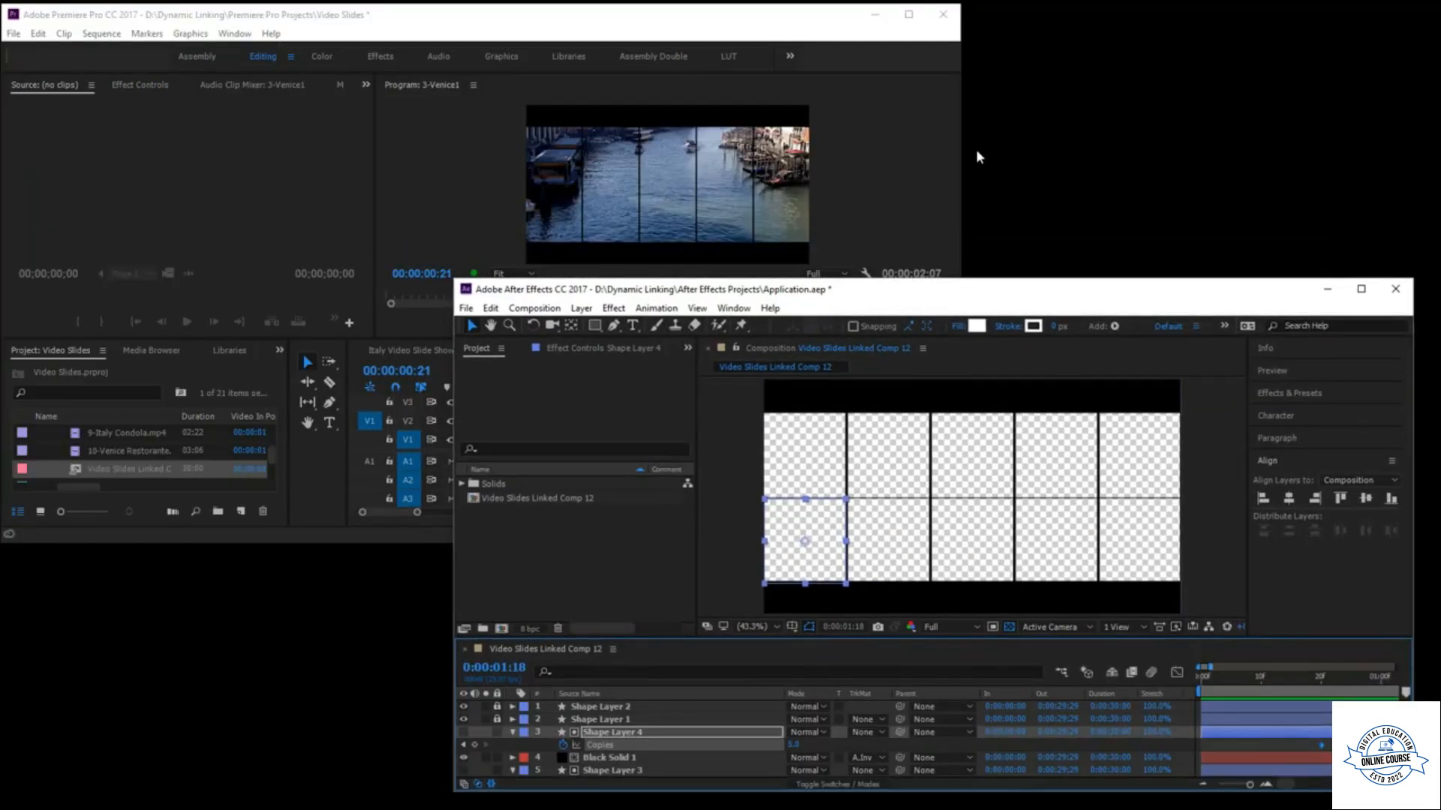
pyautogui.click(921, 180)
pyautogui.click(898, 18)
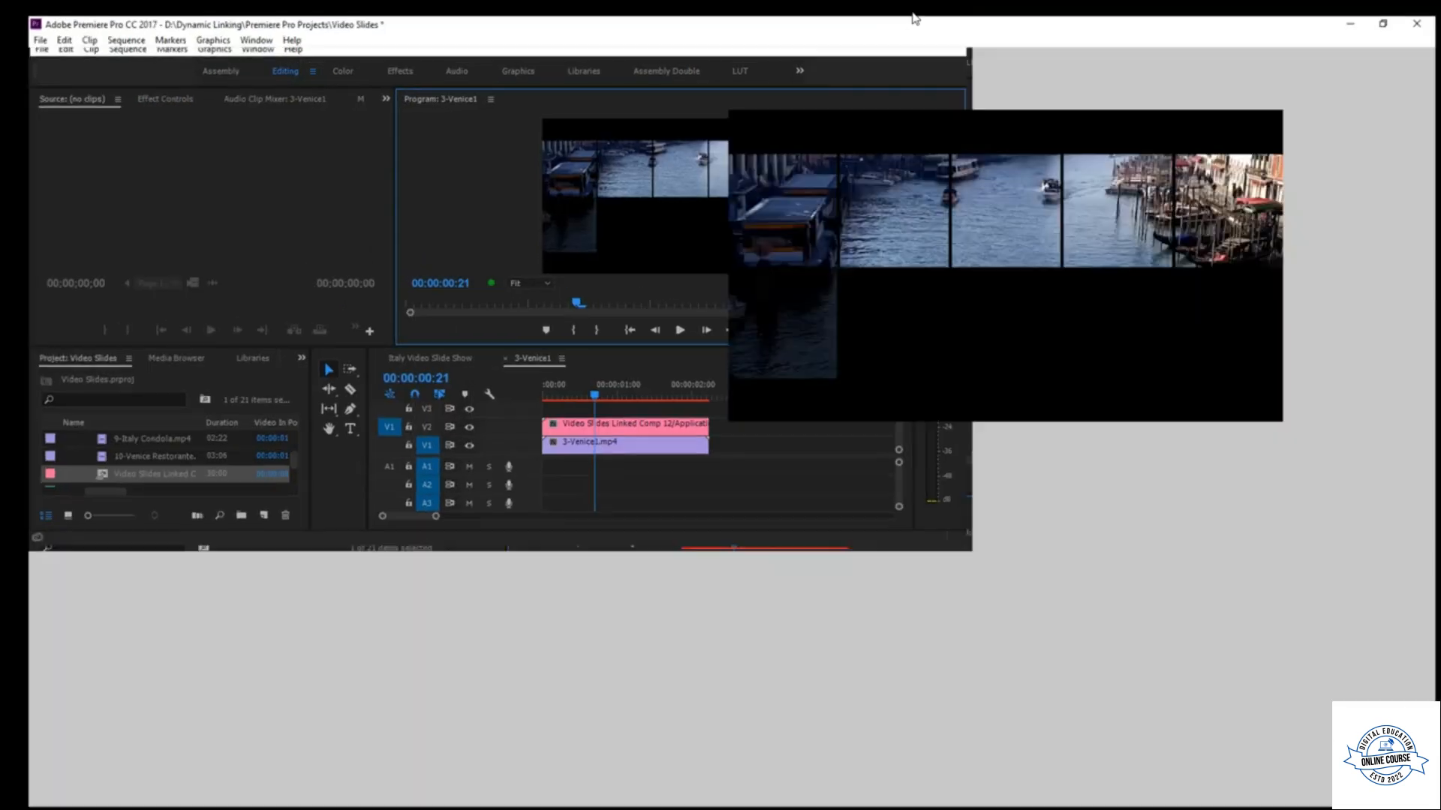
pyautogui.moveTo(728, 545); pyautogui.dragTo(545, 540)
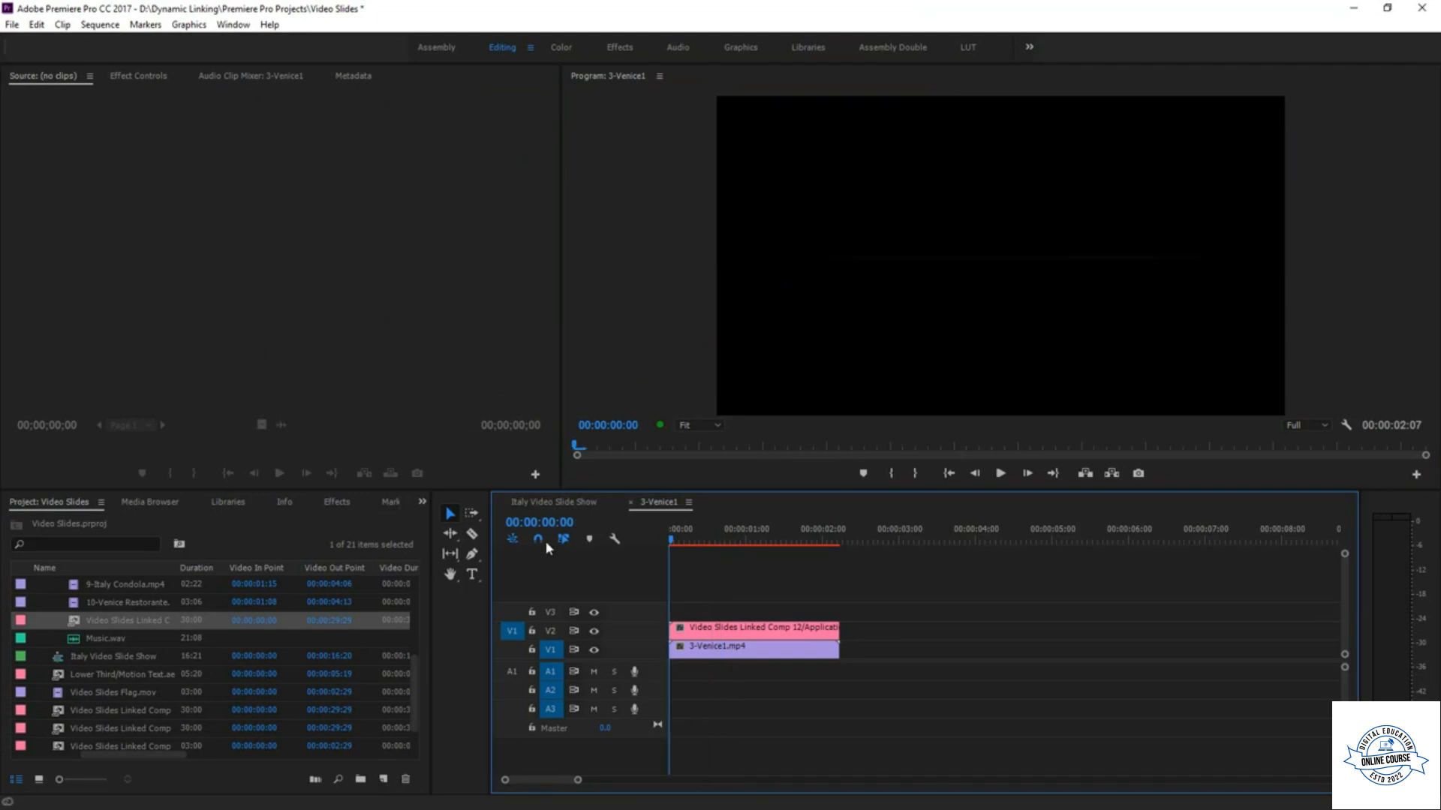
pyautogui.press('space')
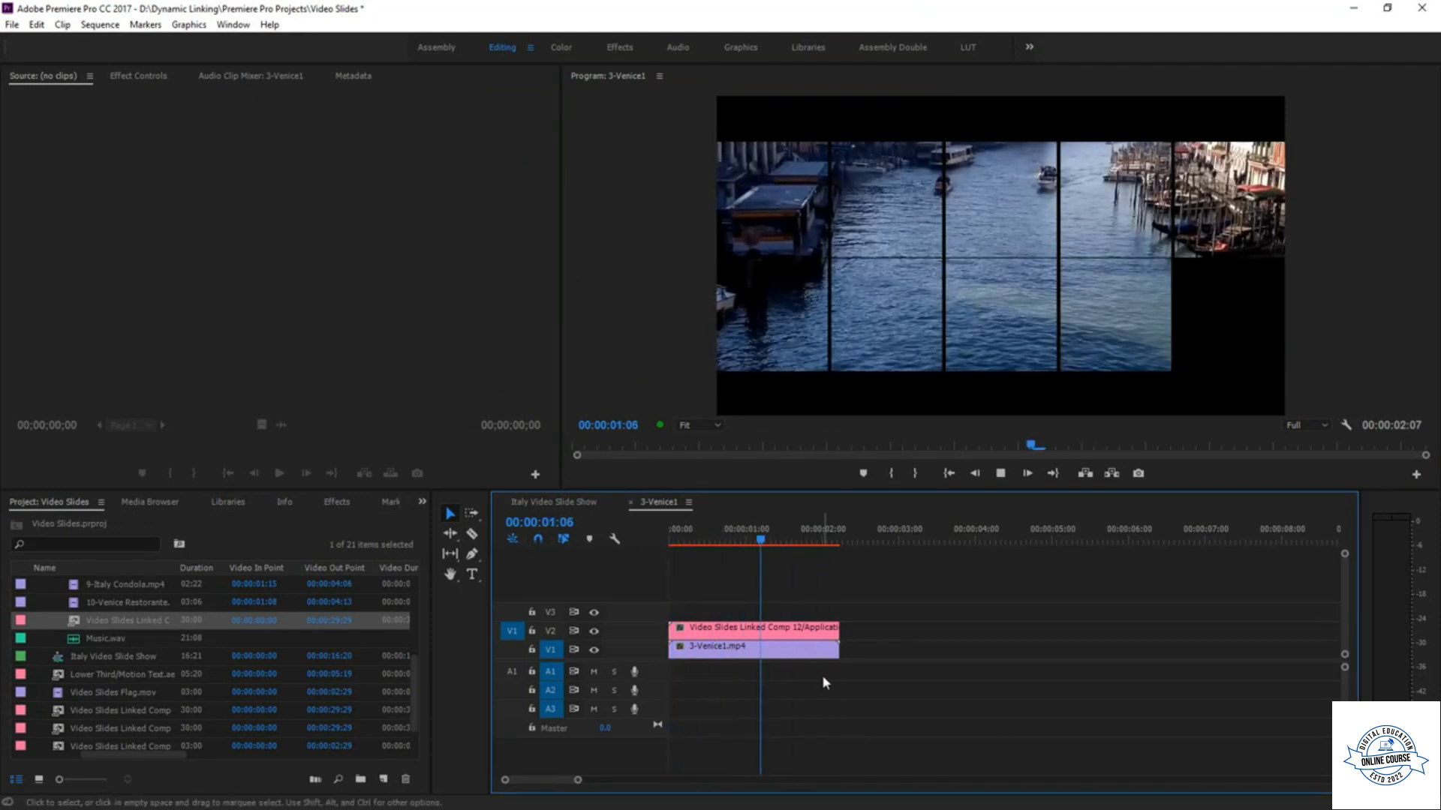
# - Scrub through and replay the 3-Venice1 sequence to check the timing of the two-row panel reveal over the footage
pyautogui.click(759, 540)
pyautogui.moveTo(756, 540); pyautogui.dragTo(826, 555)
pyautogui.press('space')
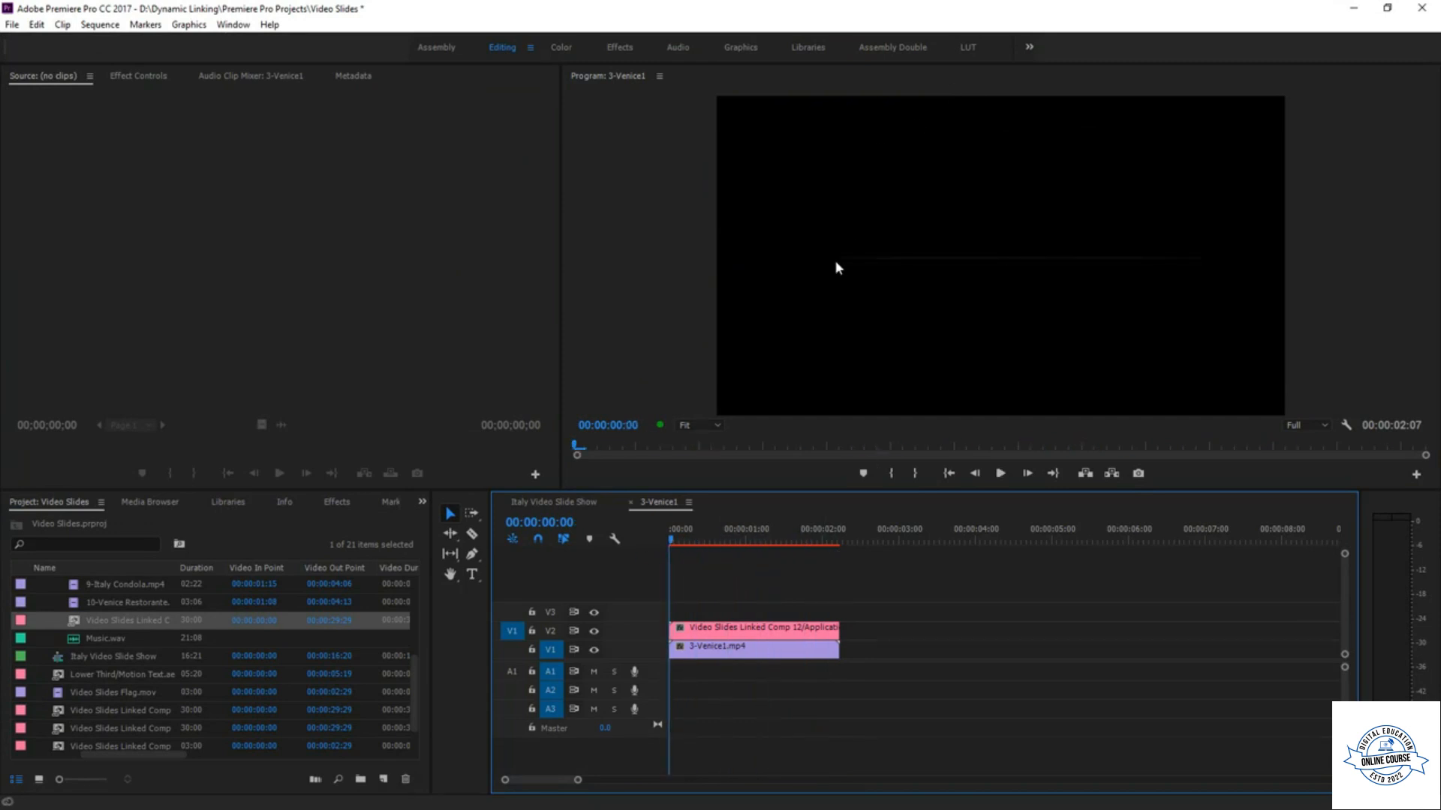
pyautogui.press('space')
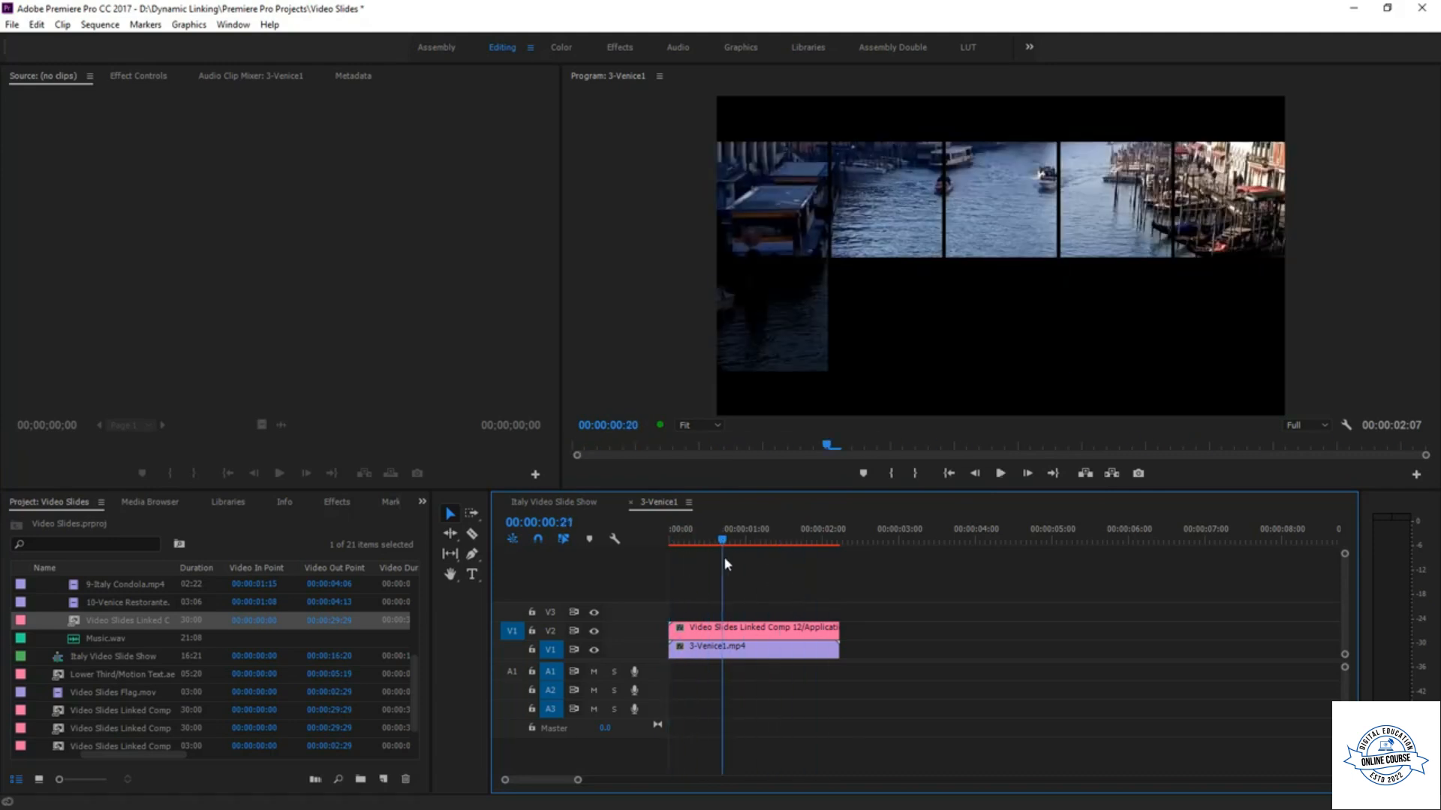
pyautogui.press('space')
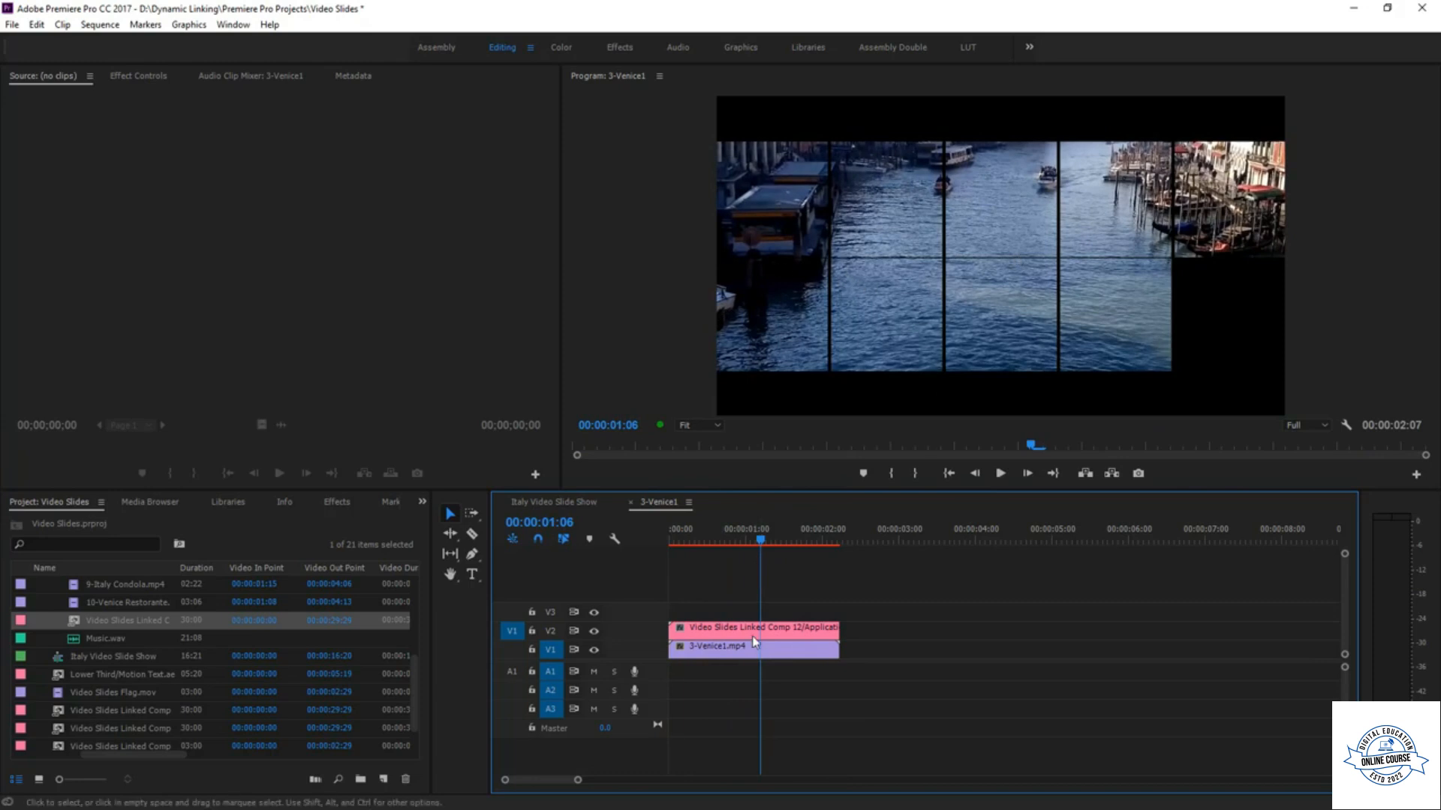
pyautogui.press('Home')
pyautogui.press('space')
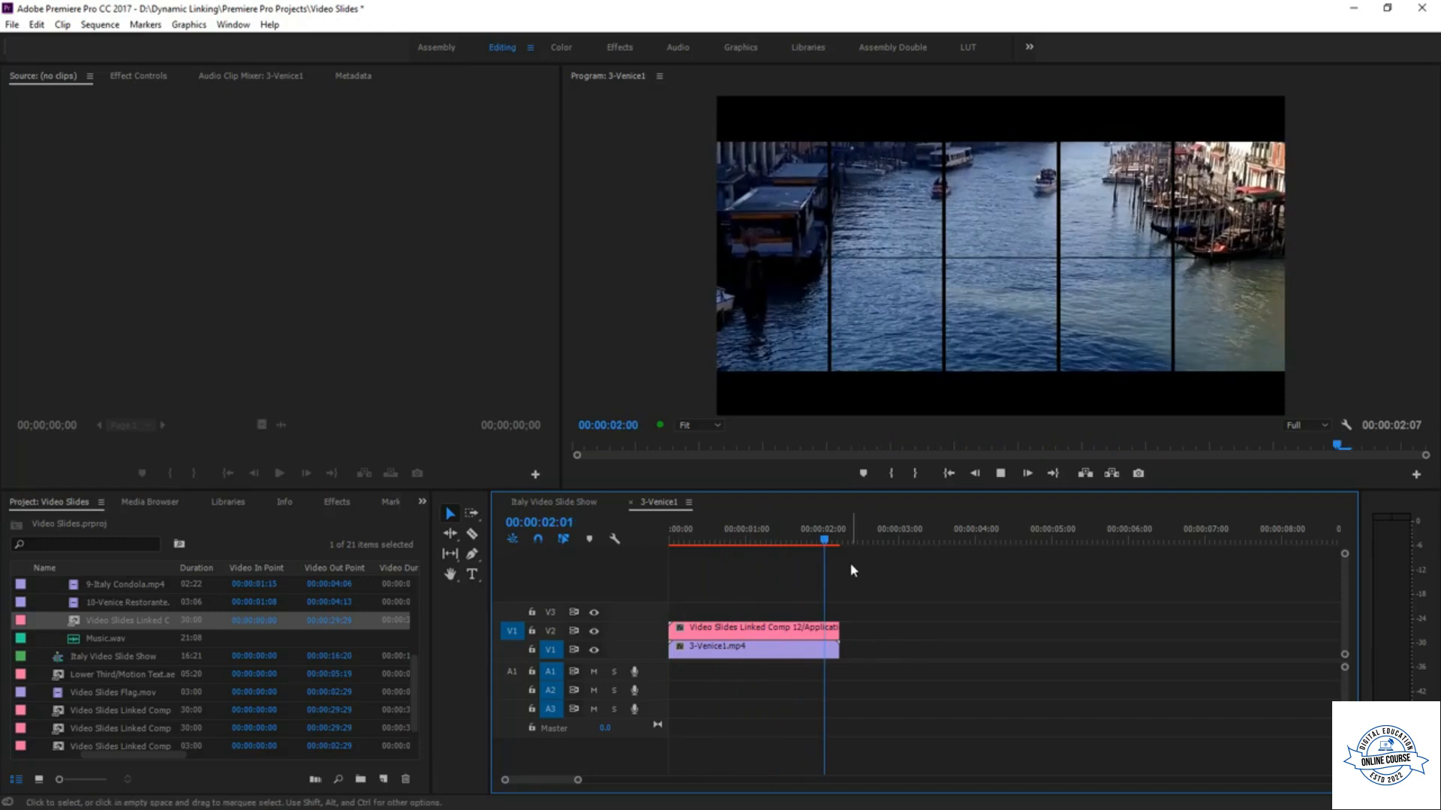
pyautogui.rightClick(758, 633)
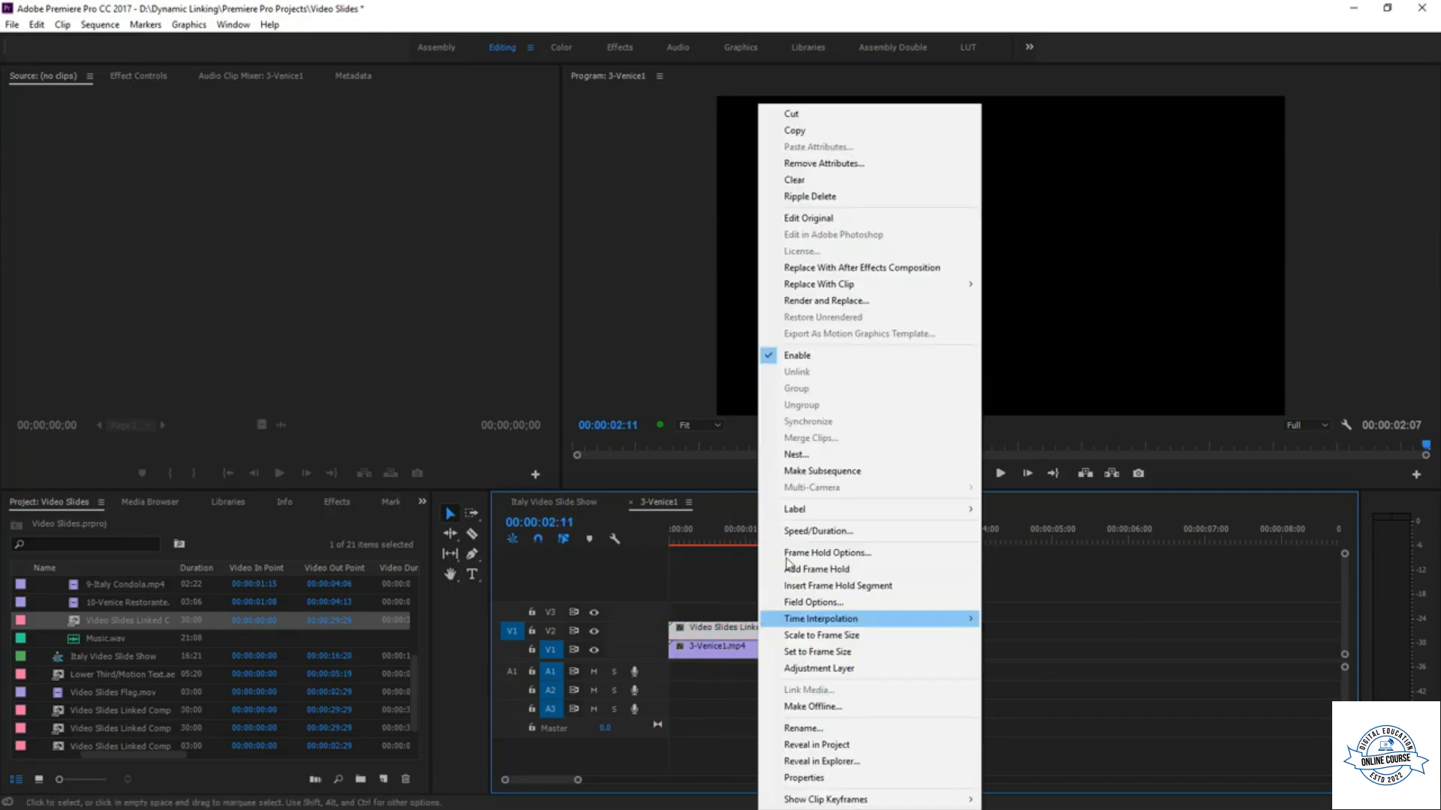
pyautogui.click(1038, 501)
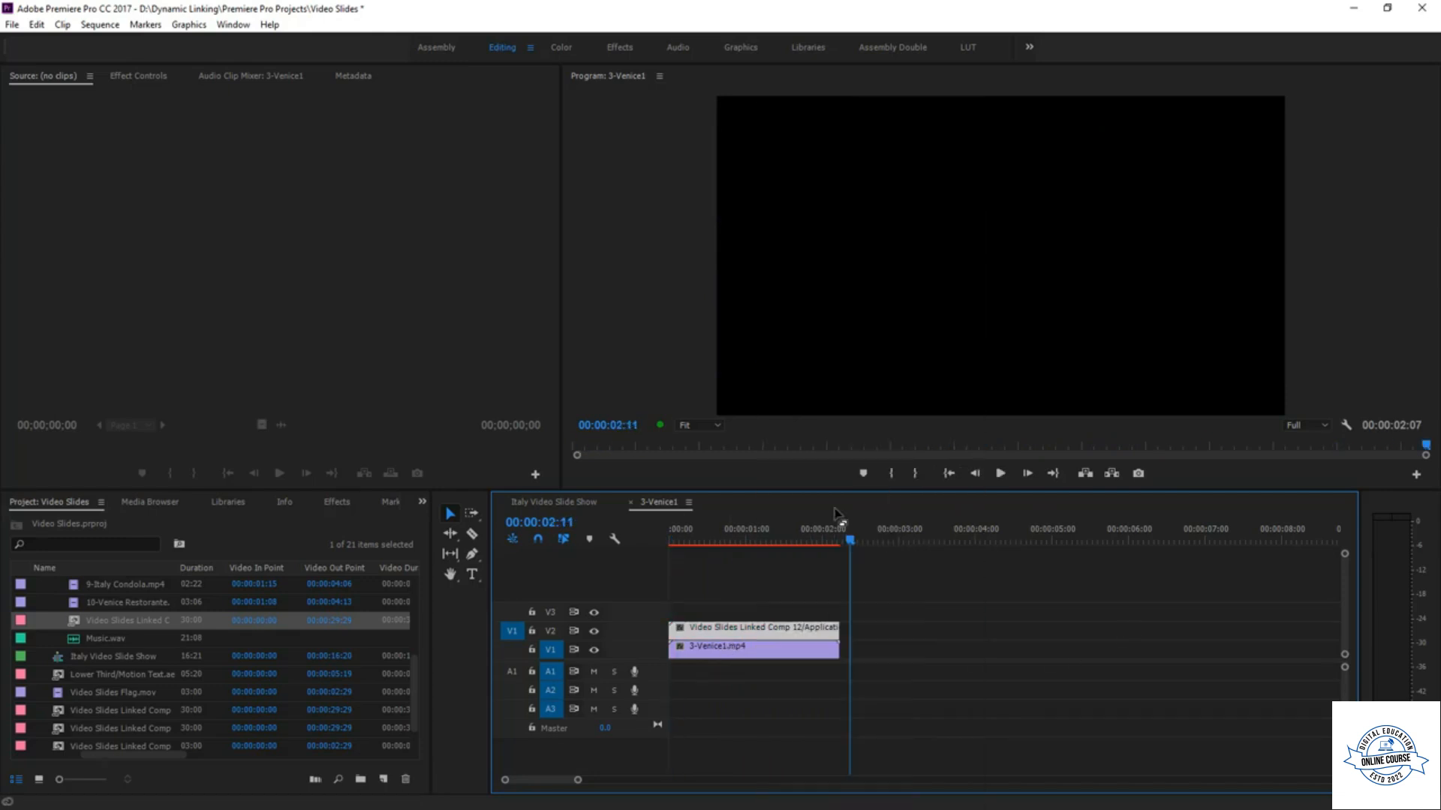
# - Compare the footage with the V2 overlay track hidden and shown, and replay the sequence from the start
pyautogui.moveTo(856, 541); pyautogui.dragTo(780, 601)
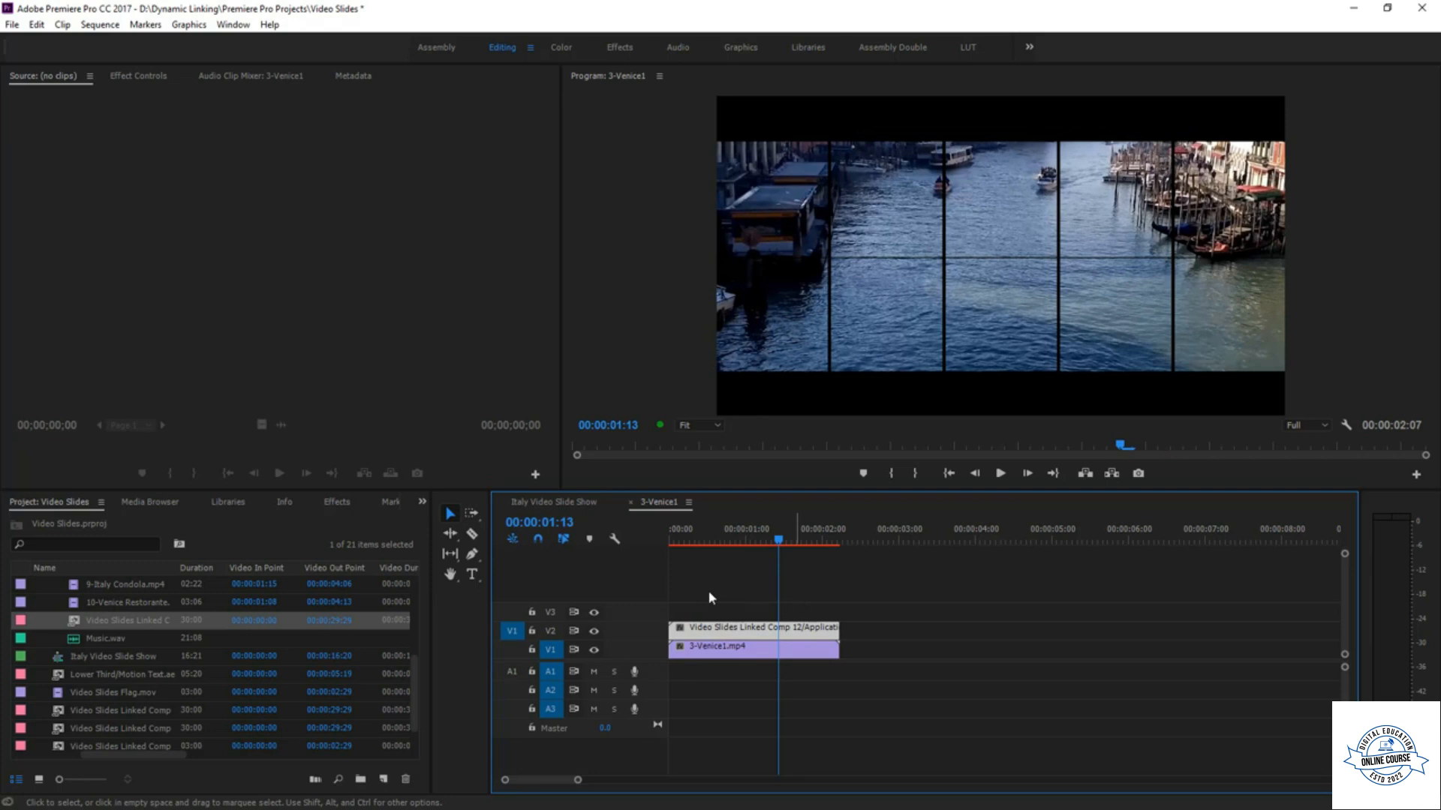
pyautogui.click(593, 631)
pyautogui.click(594, 631)
pyautogui.moveTo(778, 539); pyautogui.dragTo(632, 562)
pyautogui.press('space')
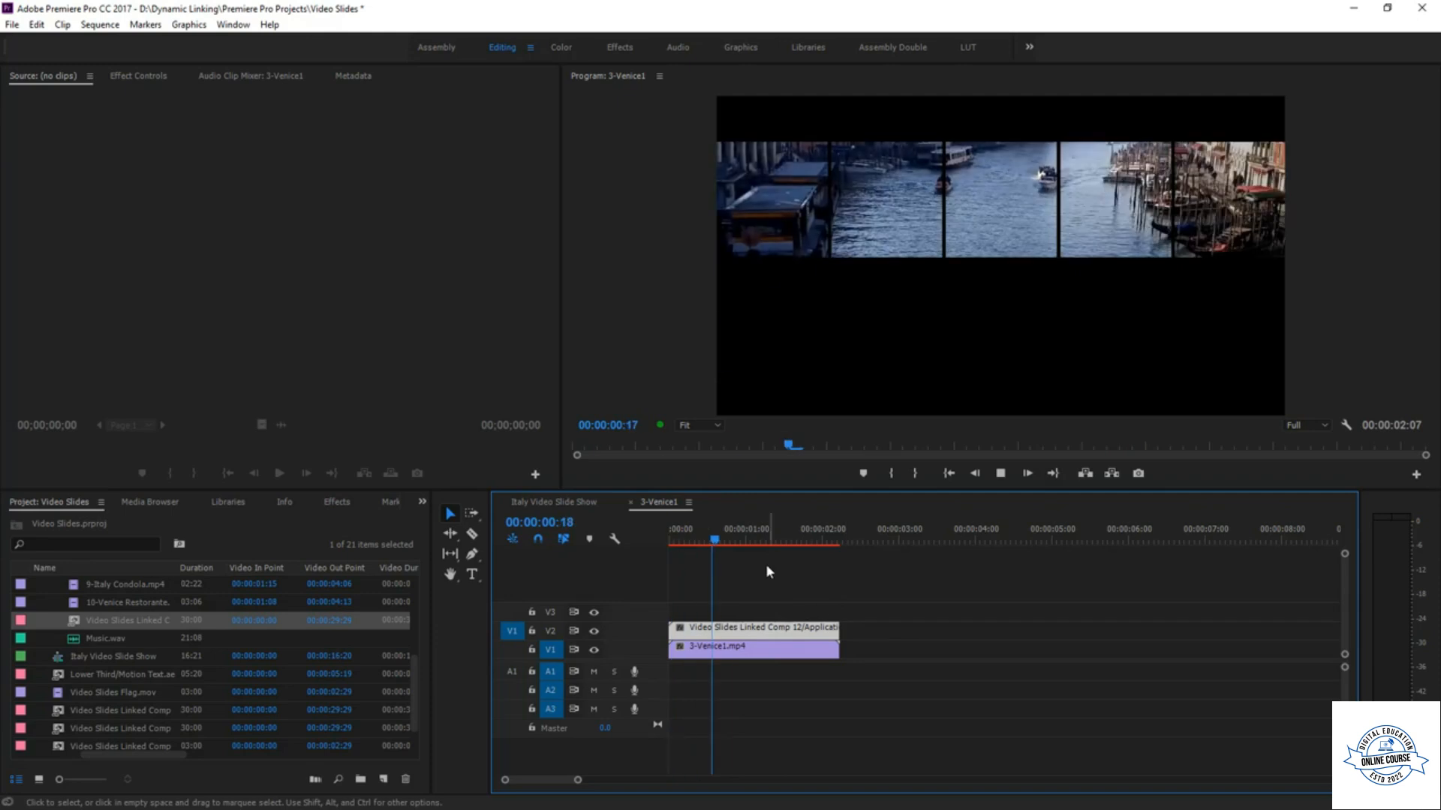
pyautogui.press('space')
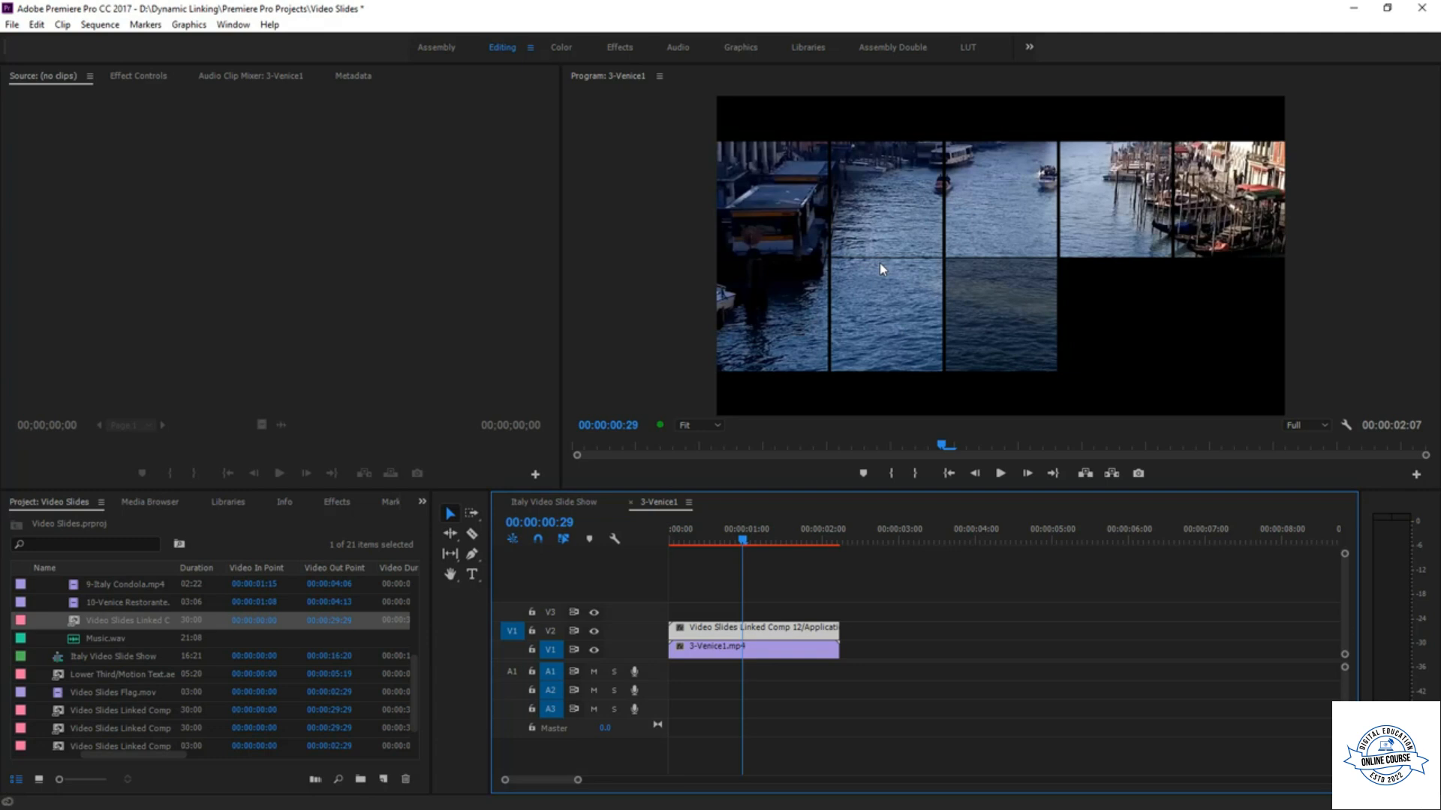
# - Switch back to After Effects and preview the linked comp from the start
pyautogui.click(1387, 7)
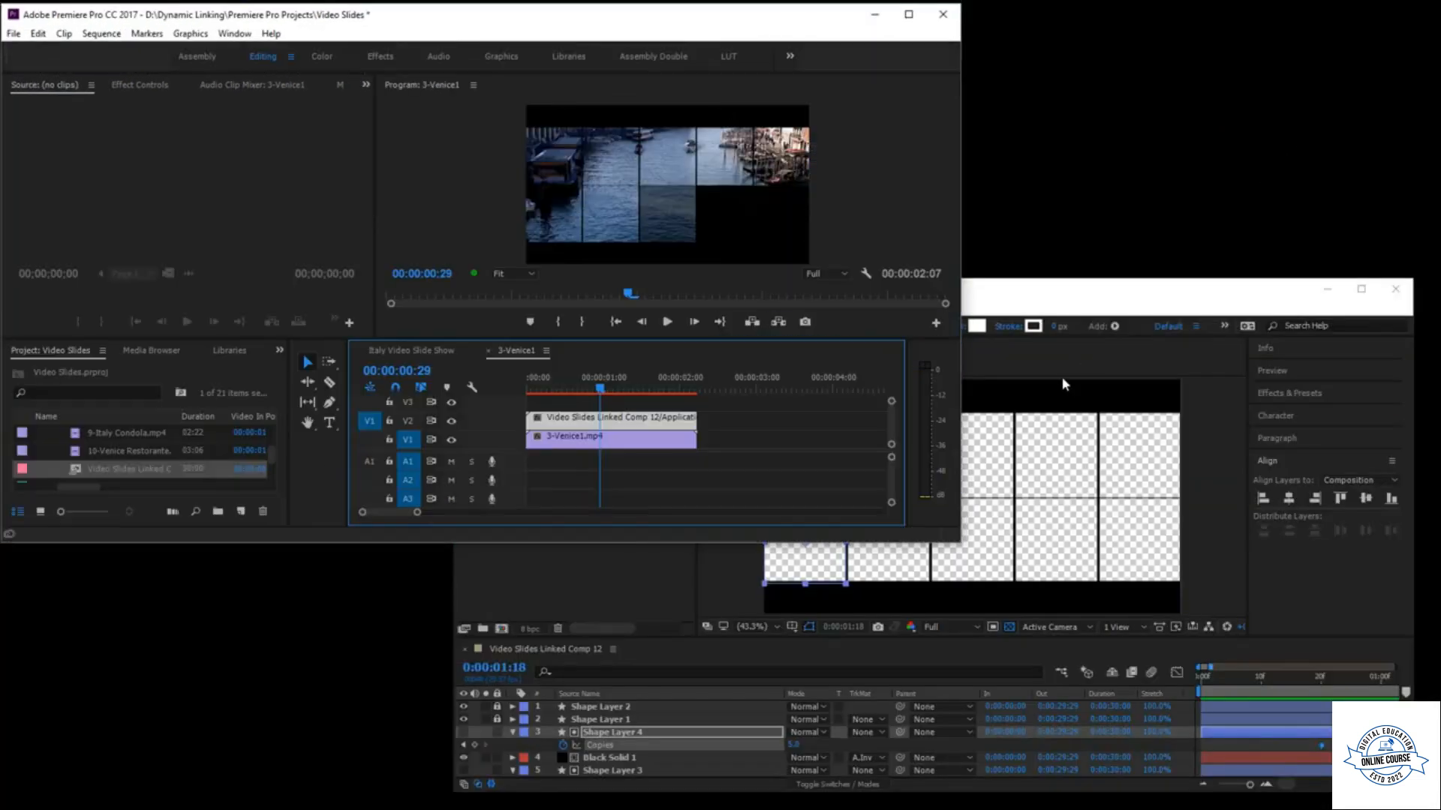
pyautogui.click(1095, 306)
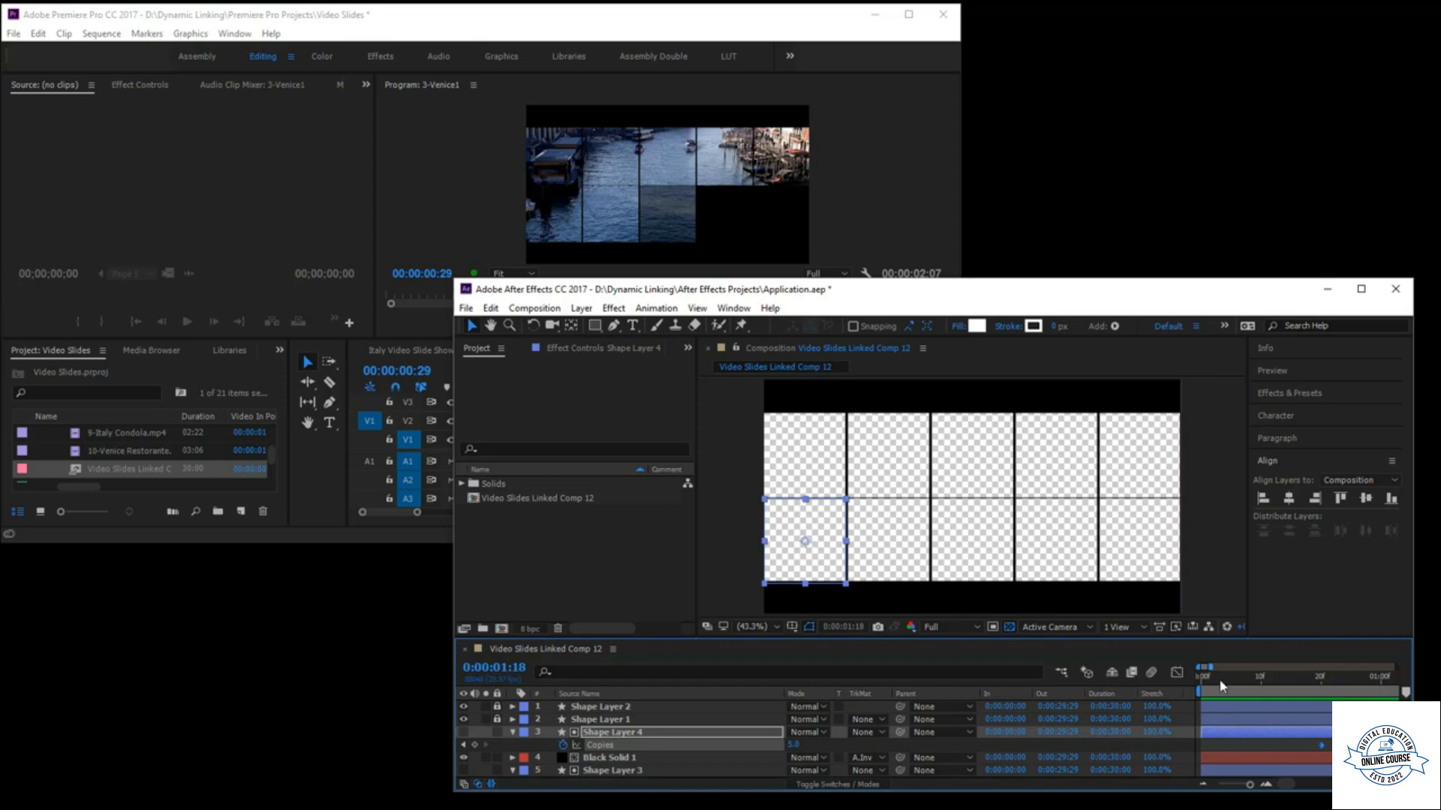
pyautogui.click(1203, 684)
pyautogui.press('space')
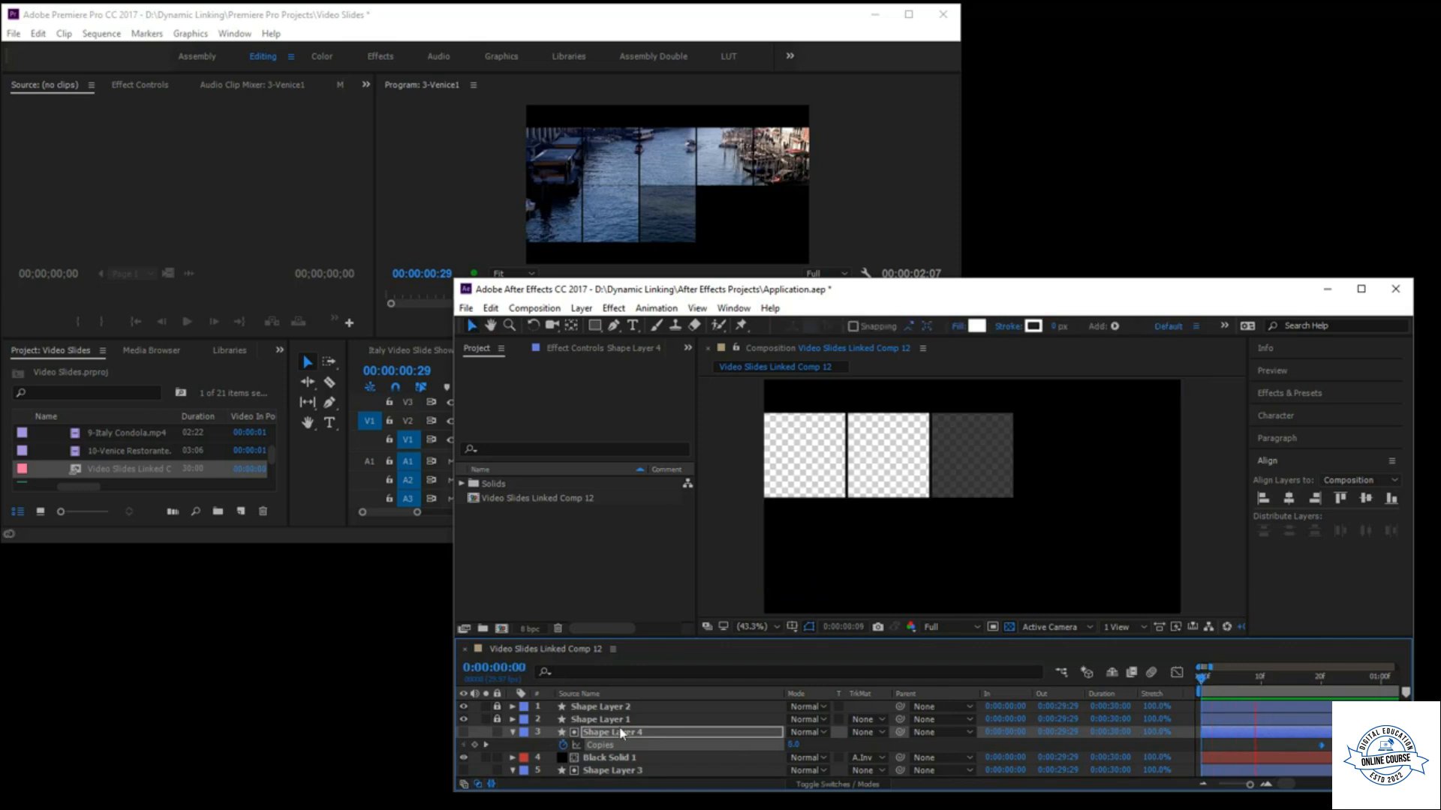